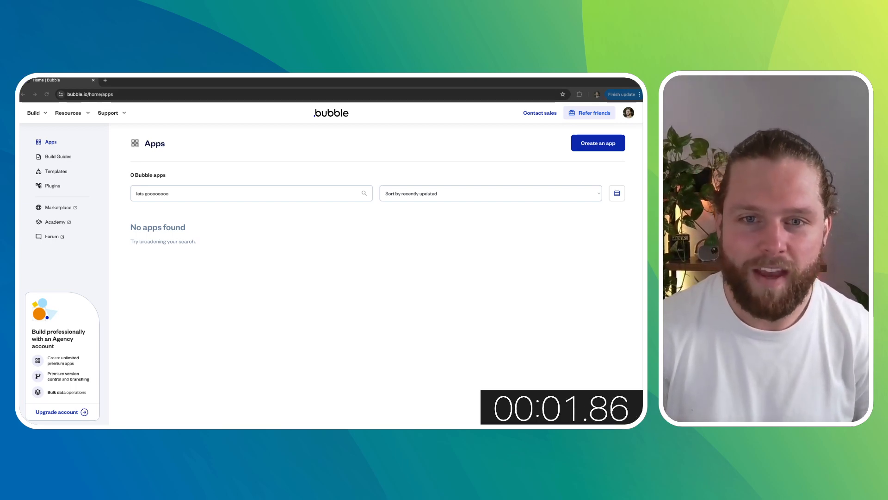
- Create a new app named My Five Star, skipping the free trial and starting with basic features
{"action": "left_click", "coordinate": [592, 147]}
{"action": "type", "text": "My"}
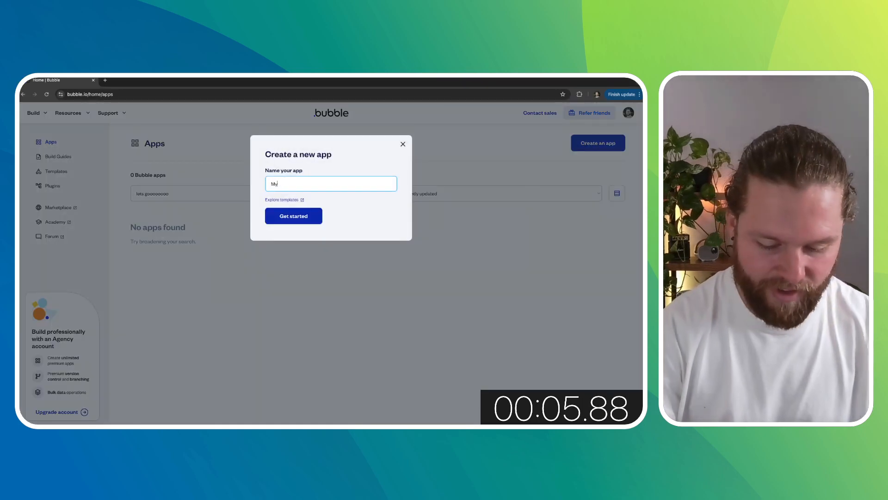
{"action": "type", "text": " Five Star"}
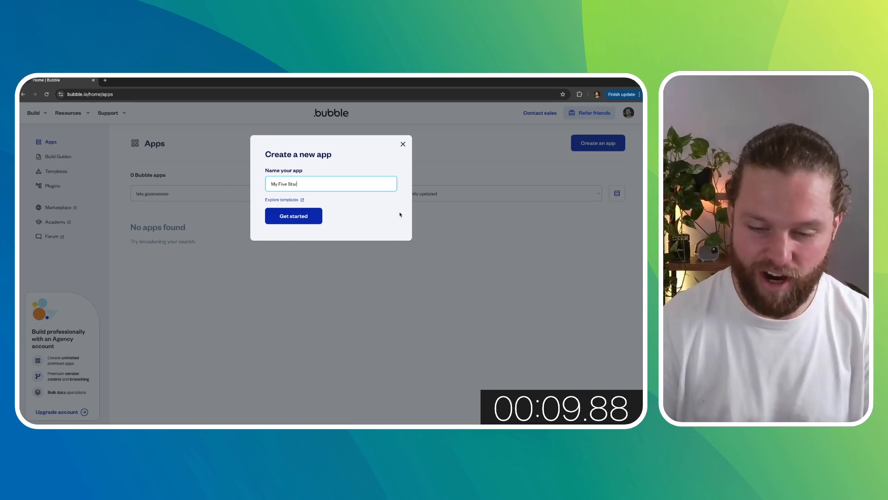
{"action": "left_click", "coordinate": [312, 222]}
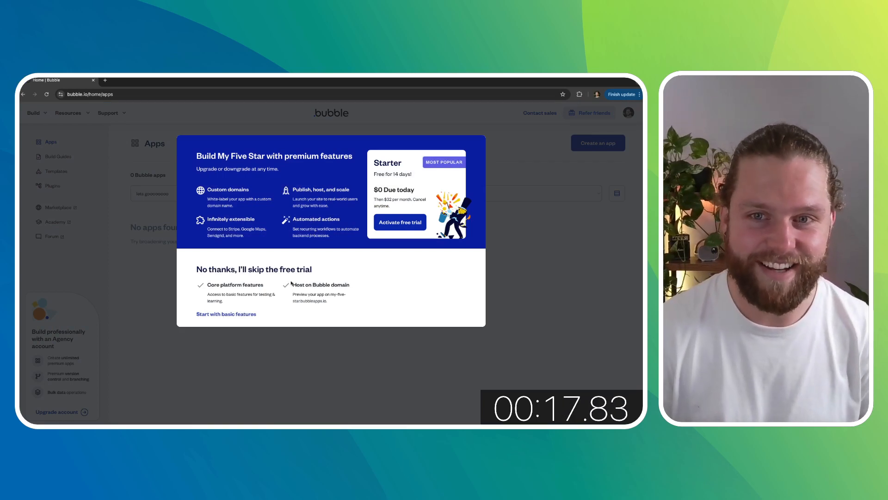
{"action": "left_click", "coordinate": [248, 315]}
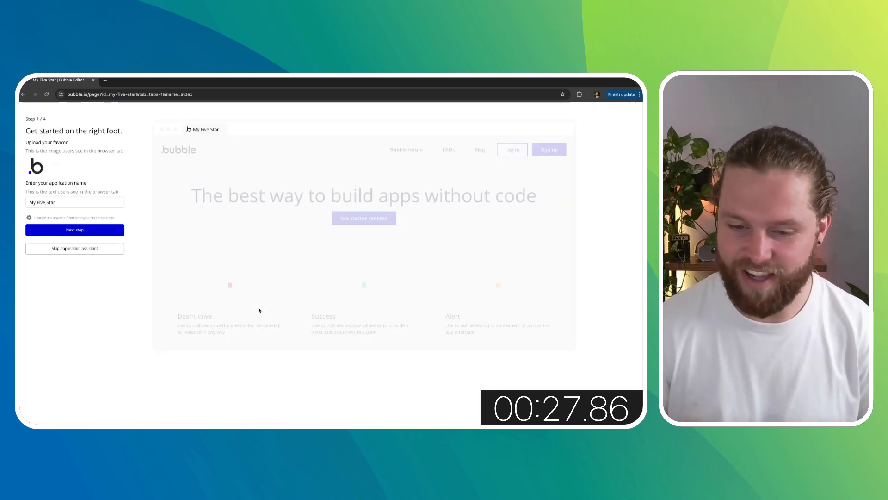
- Change the application name to My Five Star Day and skip the application assistant
{"action": "left_click", "coordinate": [71, 202]}
{"action": "type", "text": "Day"}
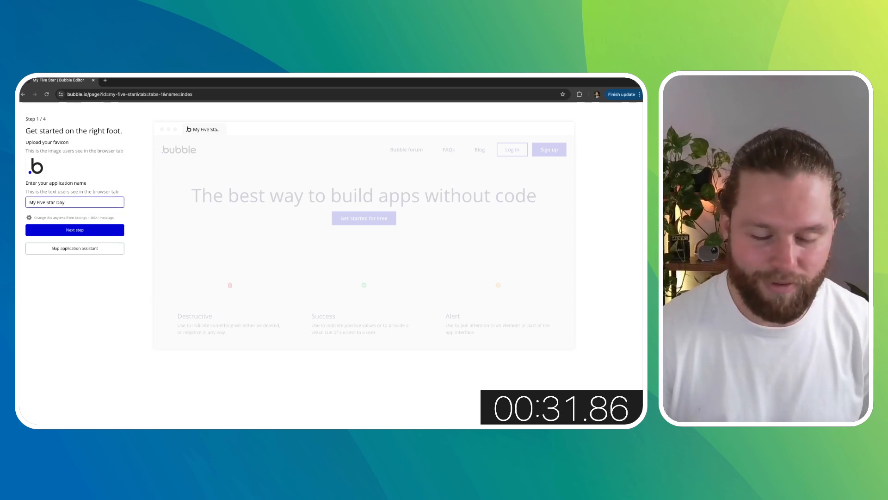
{"action": "left_click", "coordinate": [89, 250]}
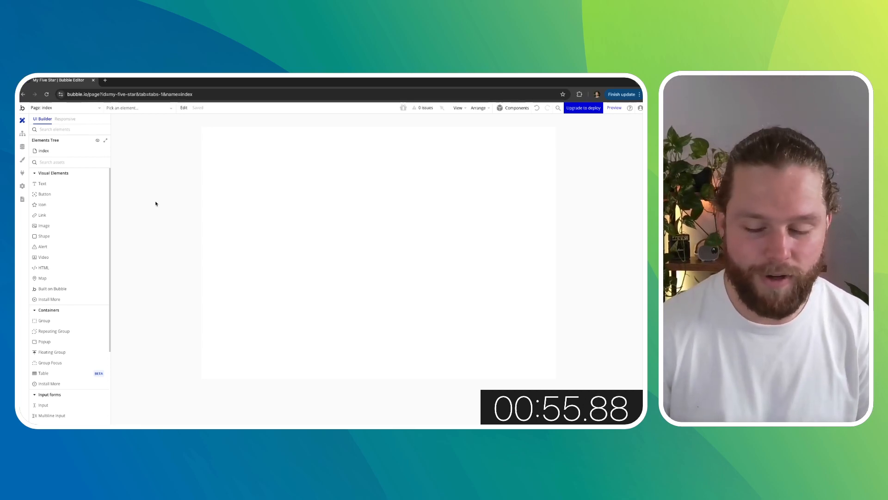
- Add a text field called Name to the User data type
{"action": "left_click", "coordinate": [22, 148]}
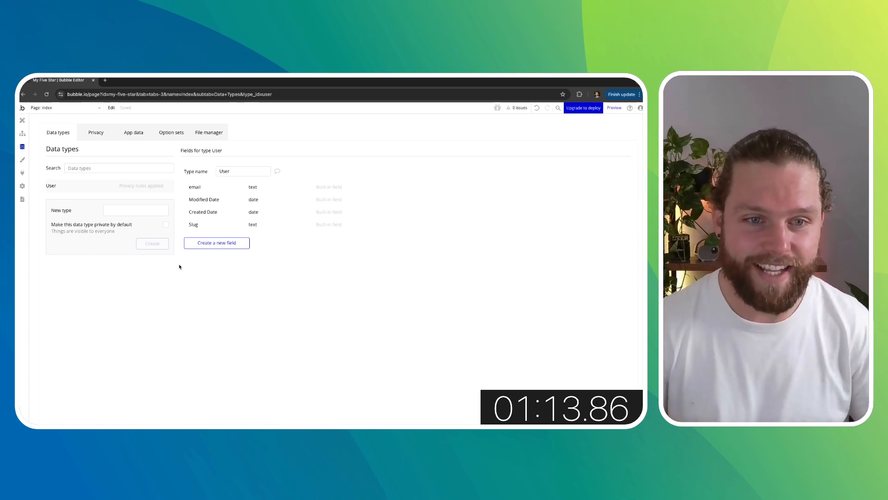
{"action": "left_click", "coordinate": [218, 242]}
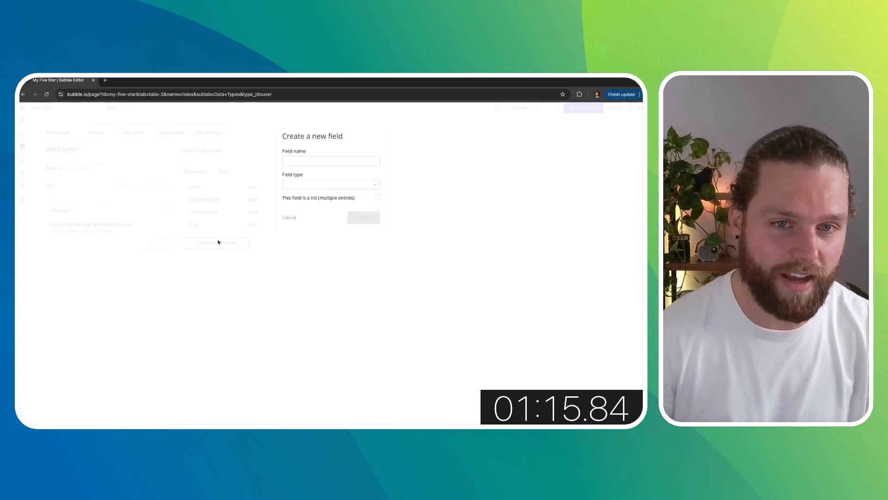
{"action": "left_click", "coordinate": [336, 159]}
{"action": "type", "text": "Name"}
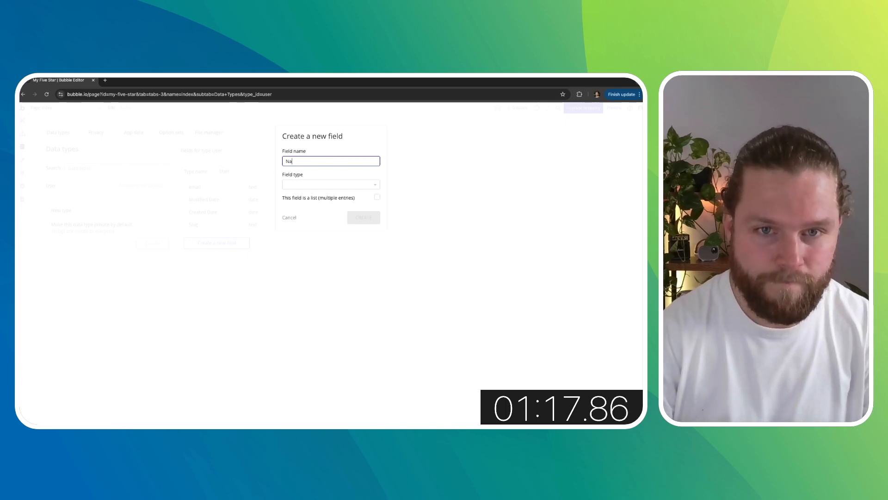
{"action": "left_click", "coordinate": [311, 186]}
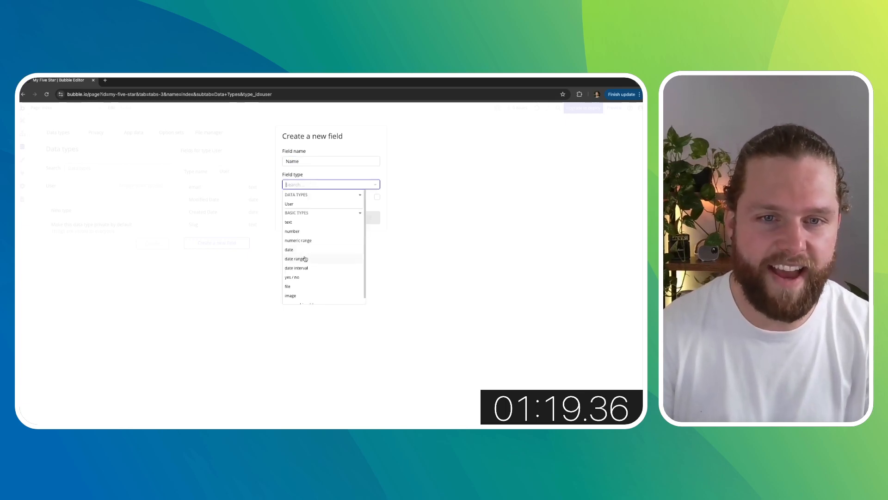
{"action": "left_click", "coordinate": [298, 225]}
{"action": "left_click", "coordinate": [369, 216]}
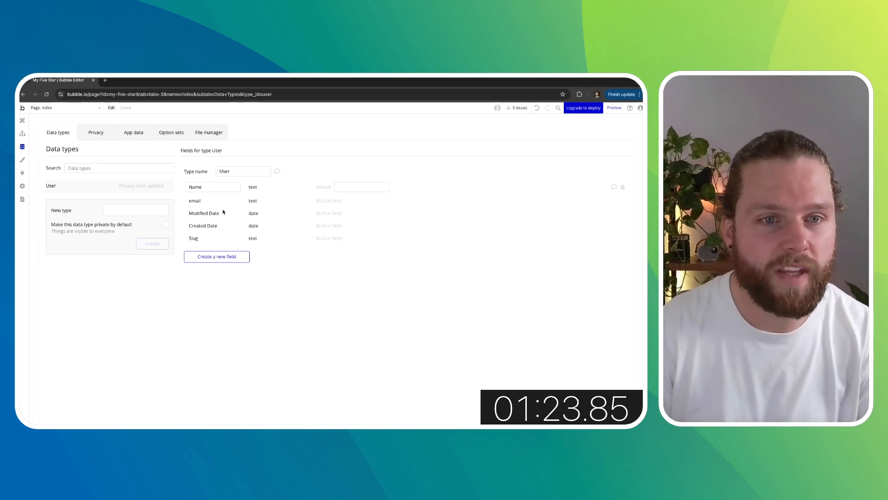
- Create a new data type called Habit
{"action": "mouse_move", "coordinate": [211, 203]}
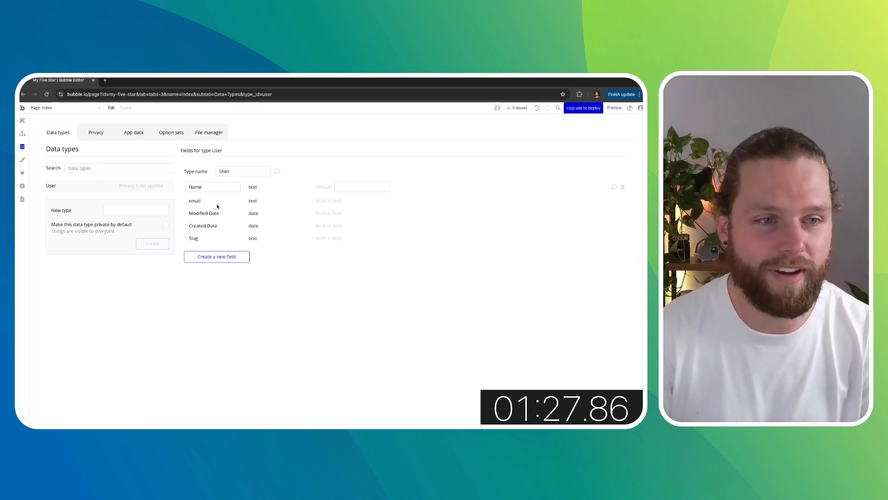
{"action": "left_click", "coordinate": [117, 211]}
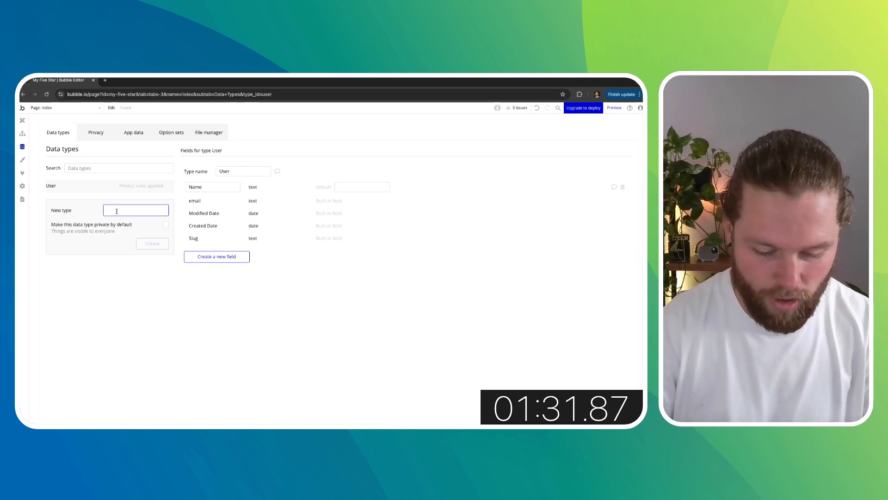
{"action": "type", "text": "Habit"}
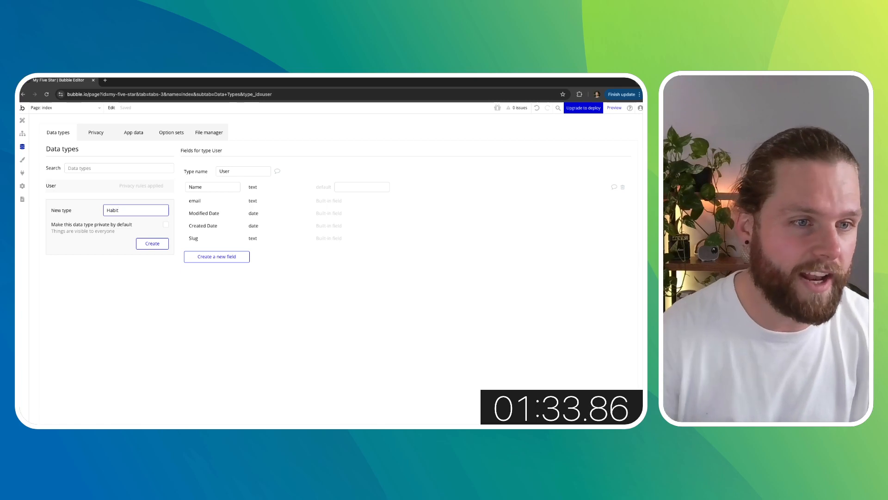
{"action": "left_click", "coordinate": [147, 243]}
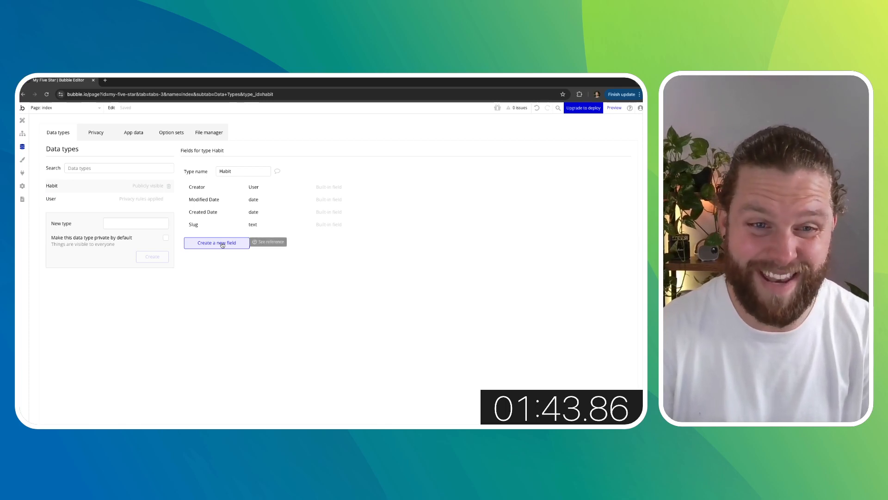
- Add a text field called Habit One to the Habit data type
{"action": "left_click", "coordinate": [222, 245]}
{"action": "left_click", "coordinate": [317, 161]}
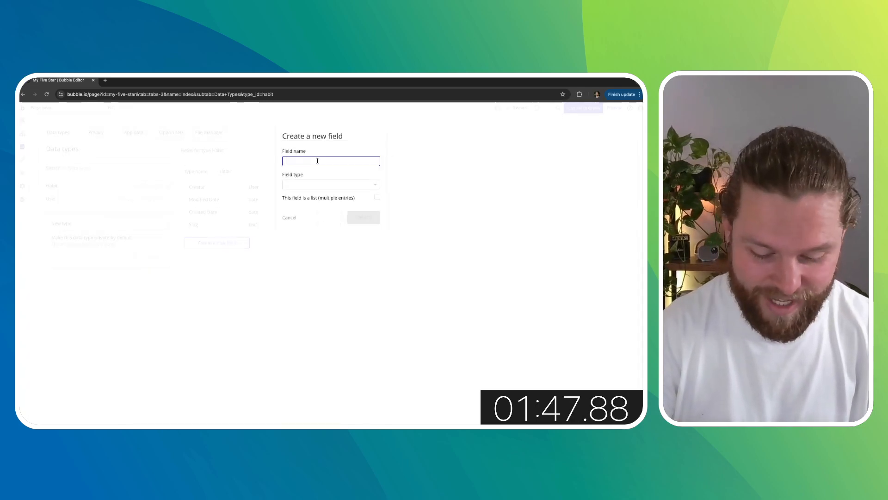
{"action": "type", "text": "Habit O"}
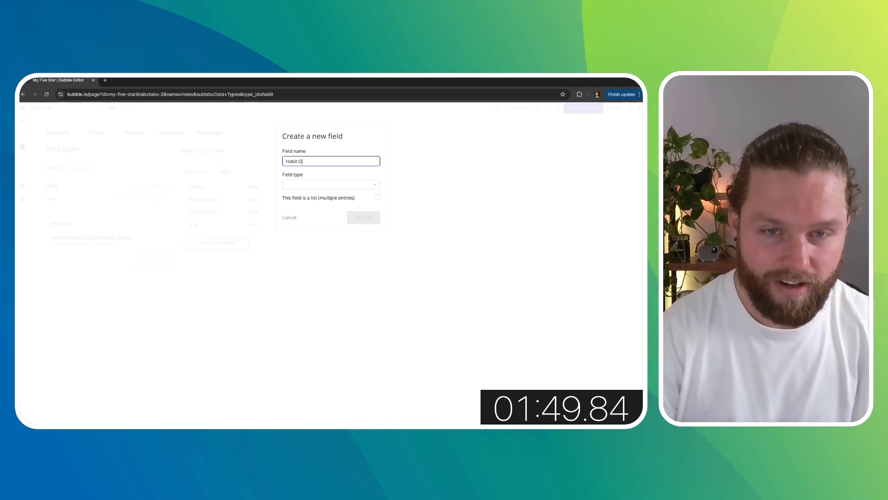
{"action": "type", "text": "ne"}
{"action": "left_click", "coordinate": [314, 184]}
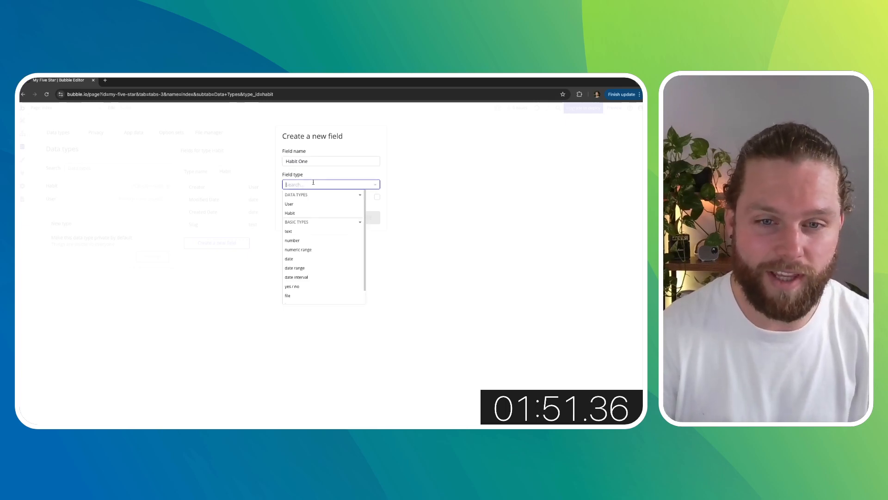
{"action": "left_click", "coordinate": [304, 232]}
{"action": "left_click", "coordinate": [358, 222]}
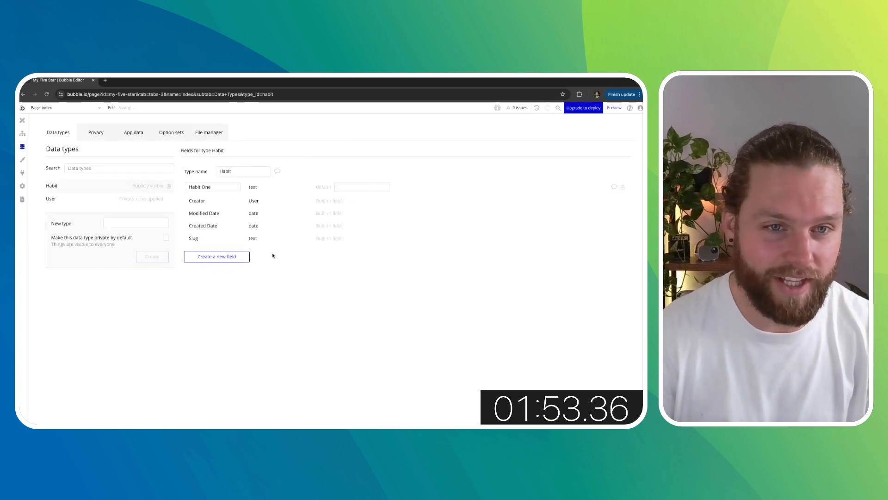
- Add a text field called Habit Two to the Habit data type
{"action": "left_click", "coordinate": [227, 257]}
{"action": "type", "text": "Hab"}
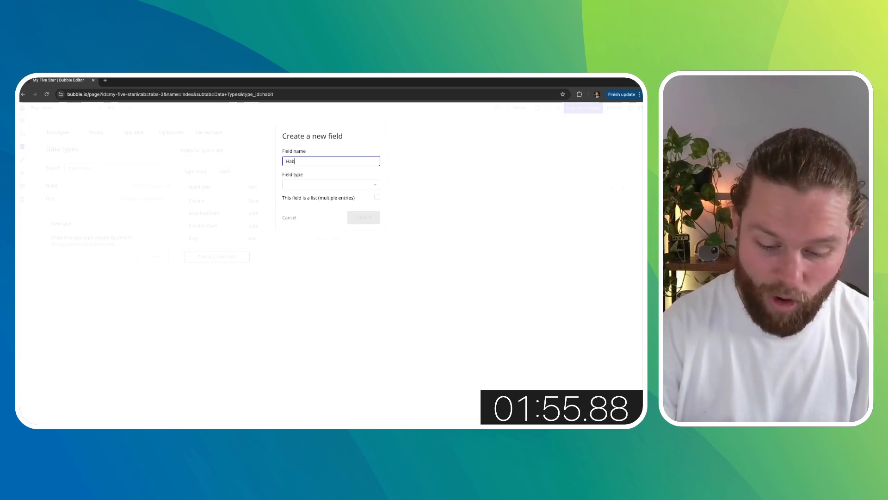
{"action": "type", "text": "it Two"}
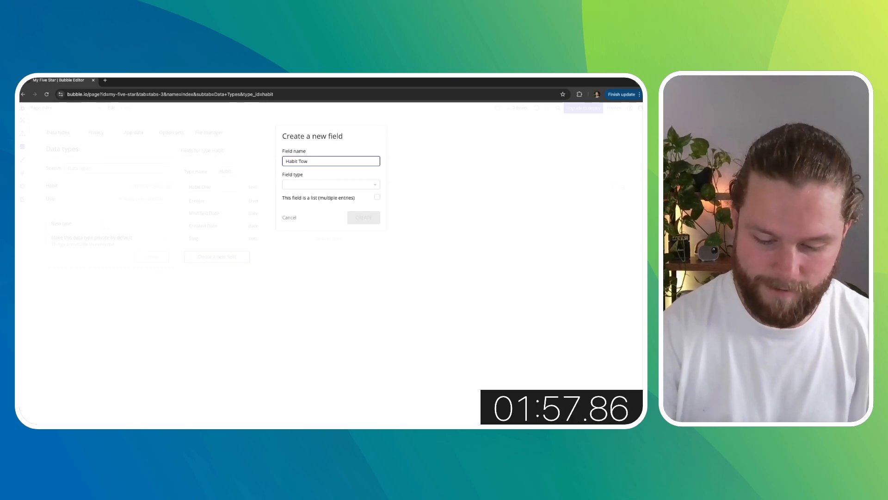
{"action": "left_click", "coordinate": [311, 185]}
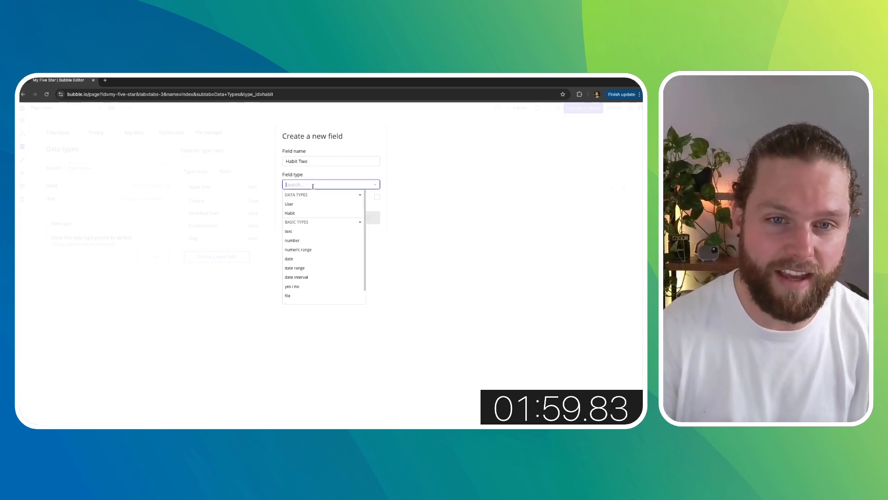
{"action": "left_click", "coordinate": [302, 232]}
{"action": "left_click", "coordinate": [364, 217]}
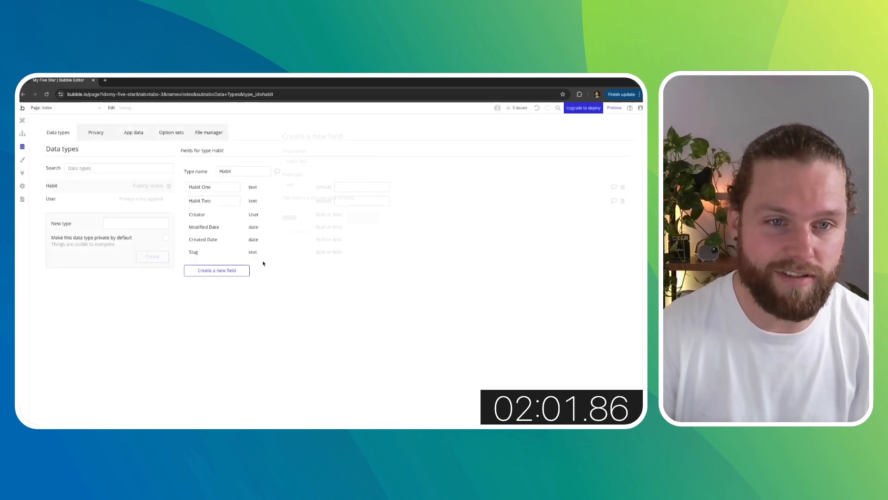
- Add a text field called Habit Three to the Habit data type
{"action": "left_click", "coordinate": [218, 270]}
{"action": "left_click", "coordinate": [313, 159]}
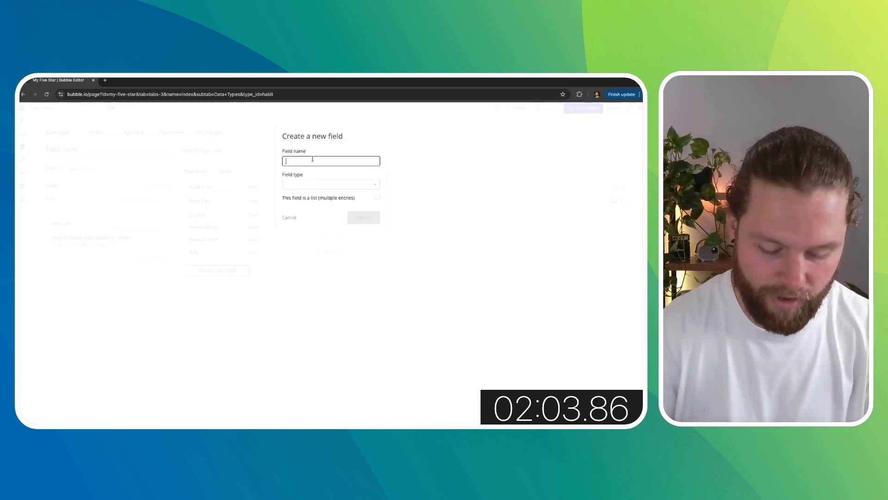
{"action": "type", "text": "Habi"}
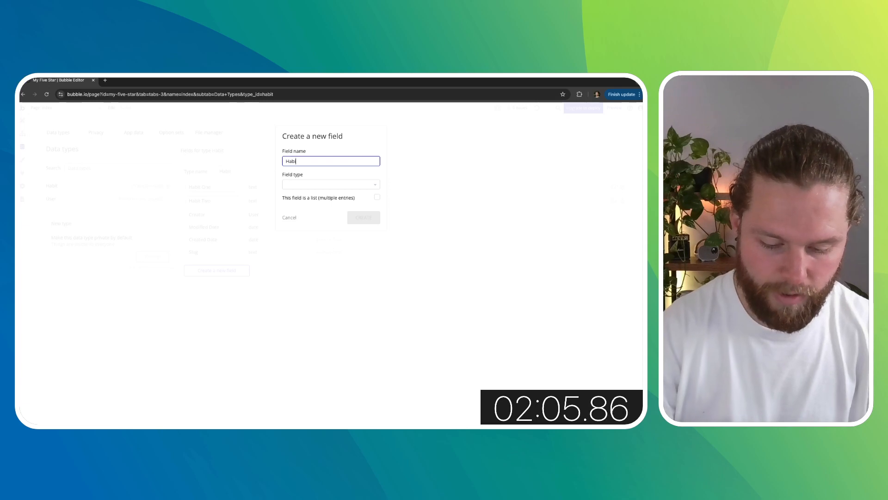
{"action": "type", "text": "t Three"}
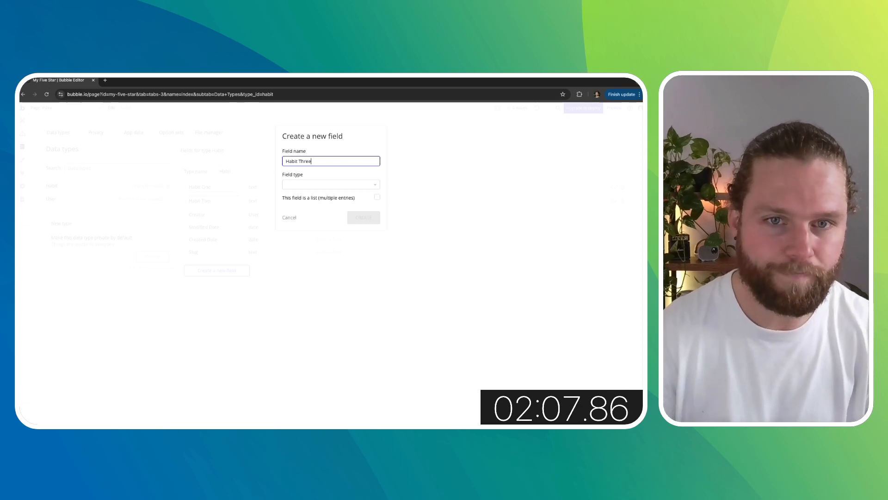
{"action": "left_click", "coordinate": [316, 186]}
{"action": "left_click", "coordinate": [297, 232]}
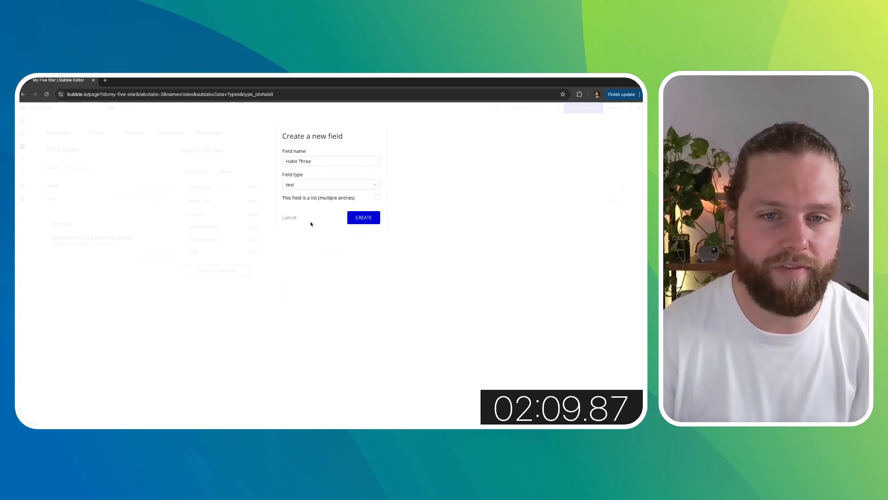
{"action": "left_click", "coordinate": [364, 217]}
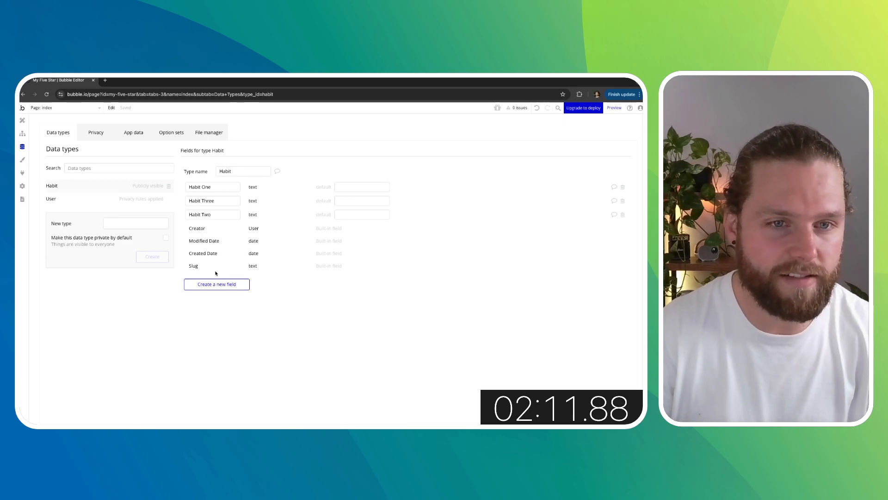
- Add a text field called Habit Four to the Habit data type
{"action": "left_click", "coordinate": [217, 284]}
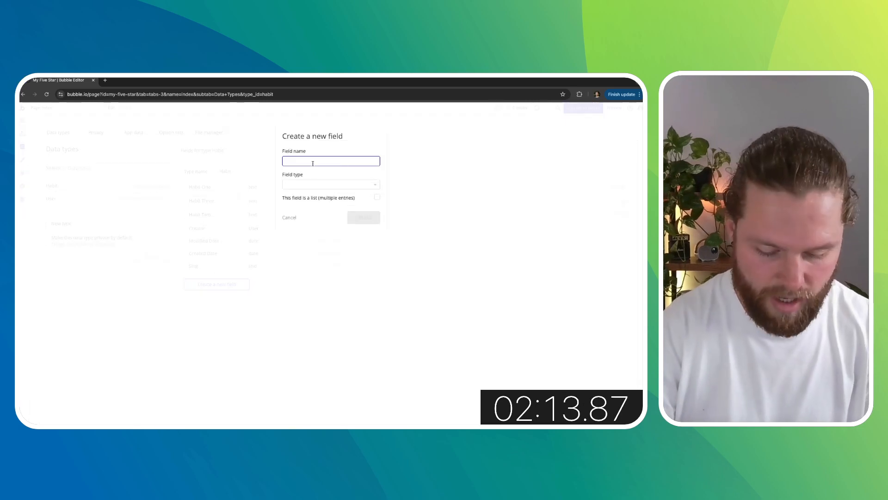
{"action": "type", "text": "Habit Fou"}
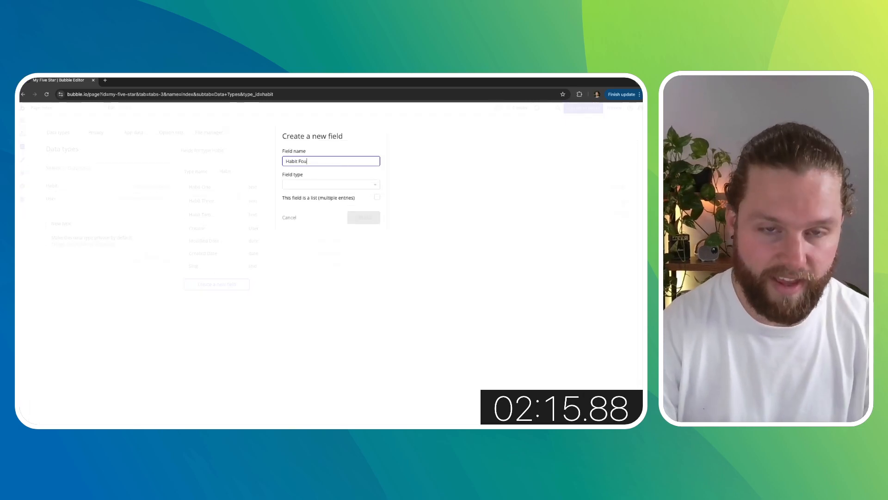
{"action": "type", "text": "r"}
{"action": "left_click", "coordinate": [309, 184]}
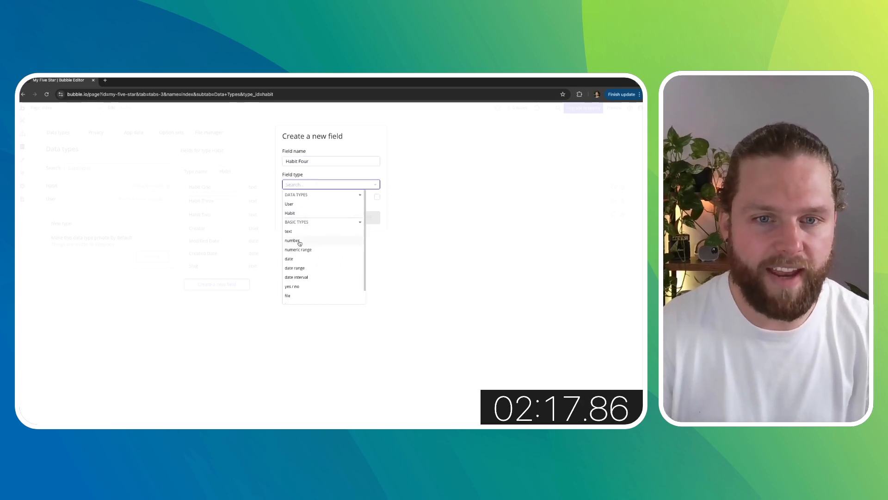
{"action": "left_click", "coordinate": [301, 235]}
{"action": "left_click", "coordinate": [364, 217]}
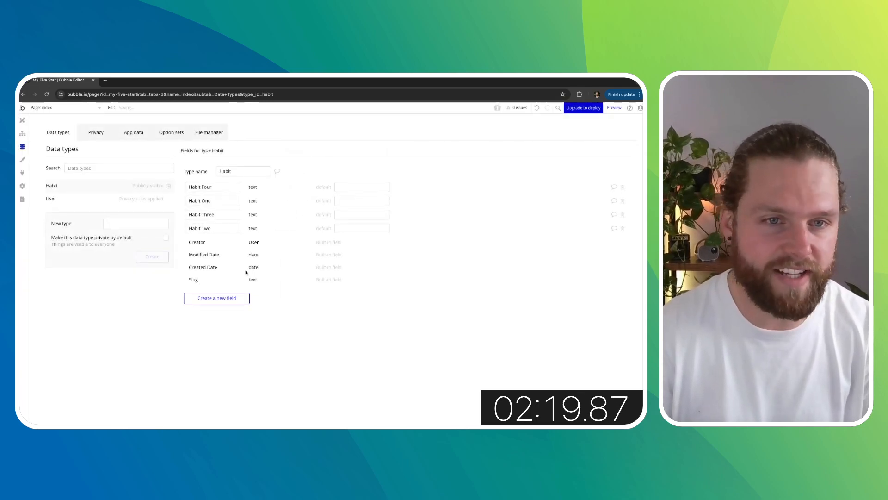
- Add a text field called Habit Five to the Habit data type
{"action": "left_click", "coordinate": [222, 297]}
{"action": "left_click", "coordinate": [311, 161]}
{"action": "type", "text": "Habi"}
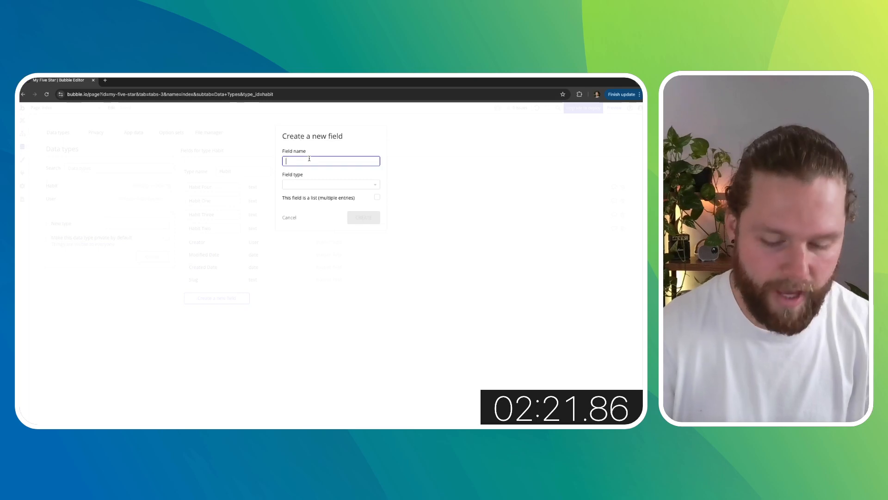
{"action": "type", "text": "t Five"}
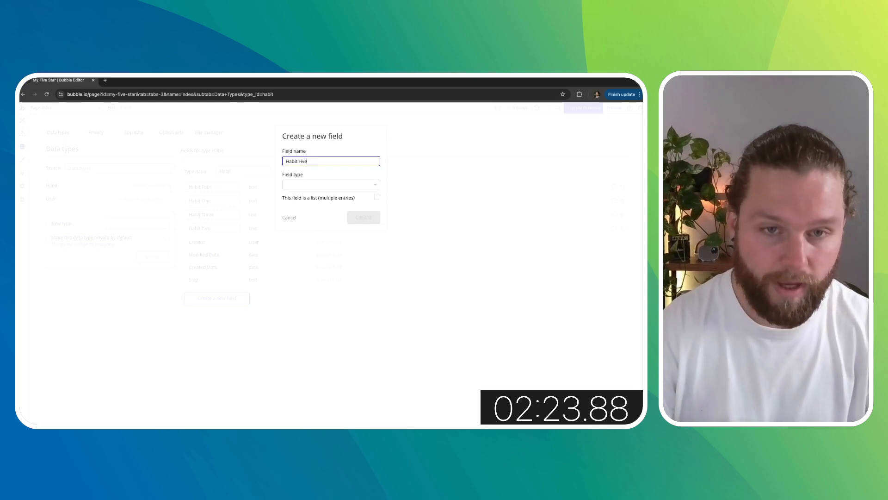
{"action": "left_click", "coordinate": [308, 185]}
{"action": "left_click", "coordinate": [299, 234]}
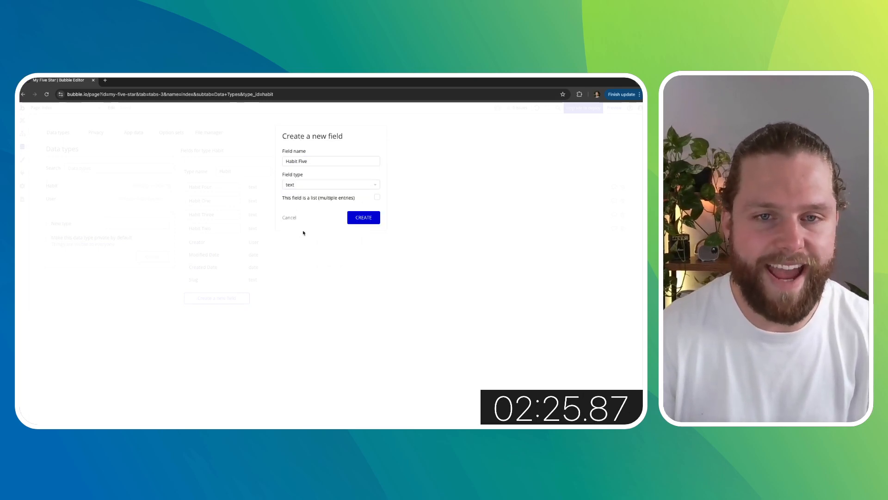
{"action": "left_click", "coordinate": [360, 217]}
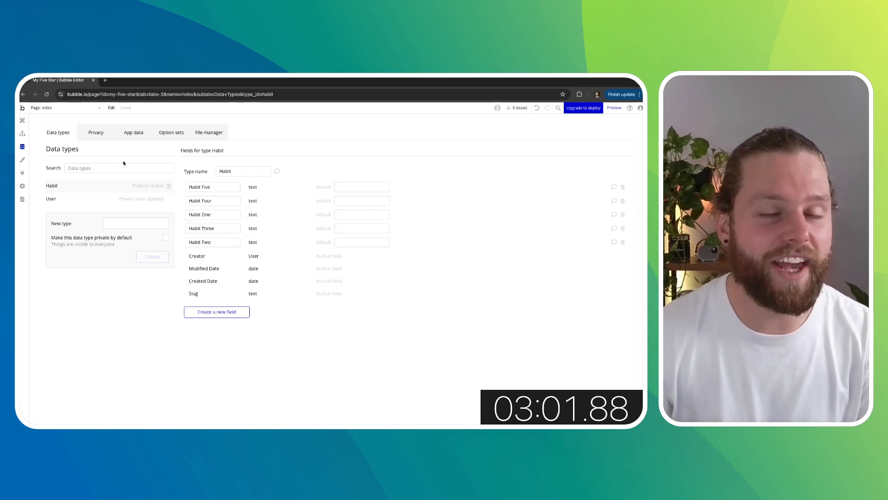
- Create a new reusable element named header in the UI builder
{"action": "left_click", "coordinate": [23, 122]}
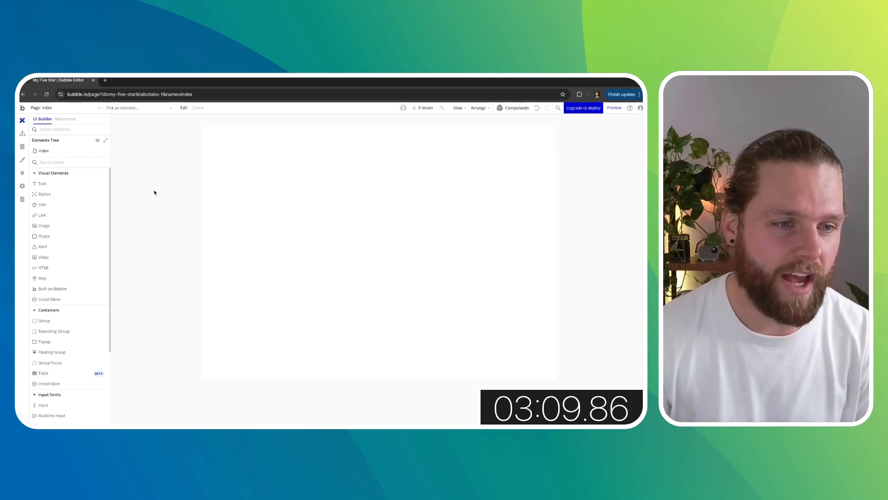
{"action": "scroll", "coordinate": [70, 280], "scroll_direction": "down", "scroll_amount": 3}
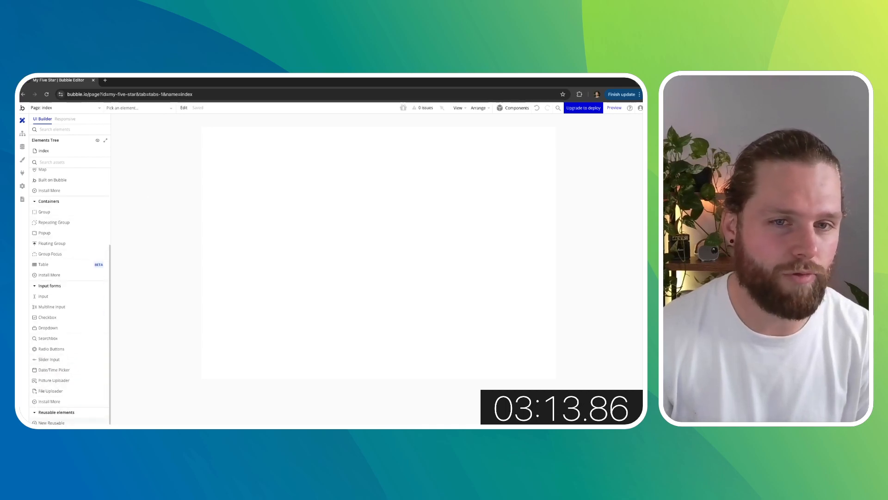
{"action": "left_click", "coordinate": [52, 423]}
{"action": "type", "text": "heade"}
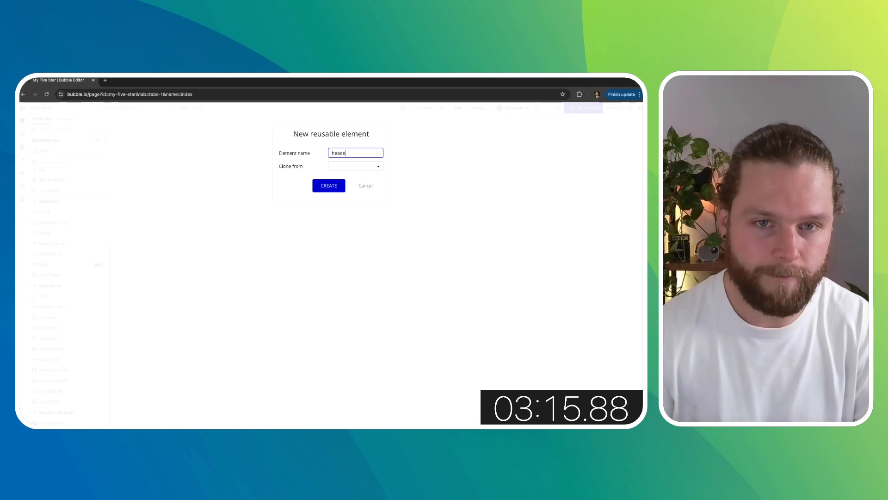
{"action": "type", "text": "r"}
{"action": "left_click", "coordinate": [371, 167]}
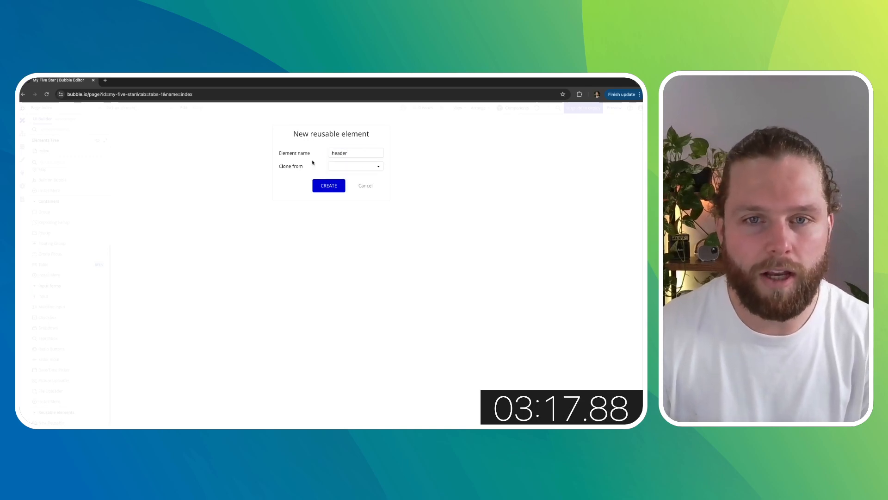
{"action": "left_click", "coordinate": [328, 186]}
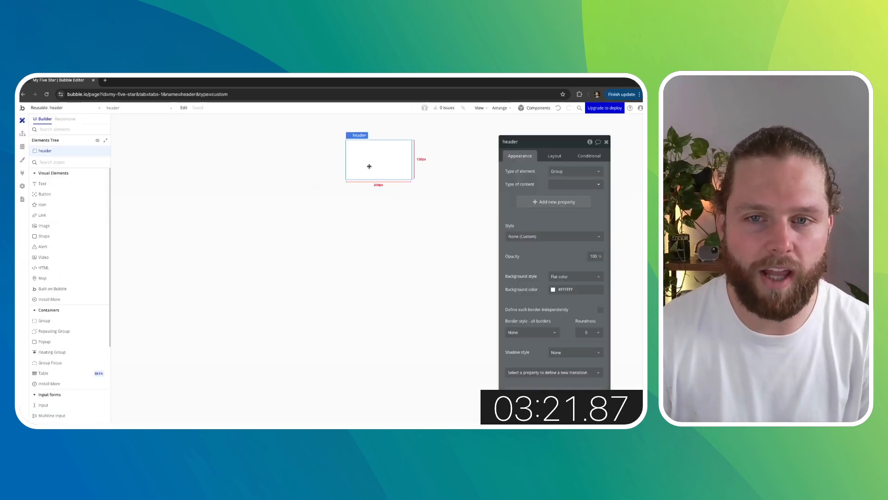
- Set the header's container layout to Row
{"action": "left_click", "coordinate": [561, 186]}
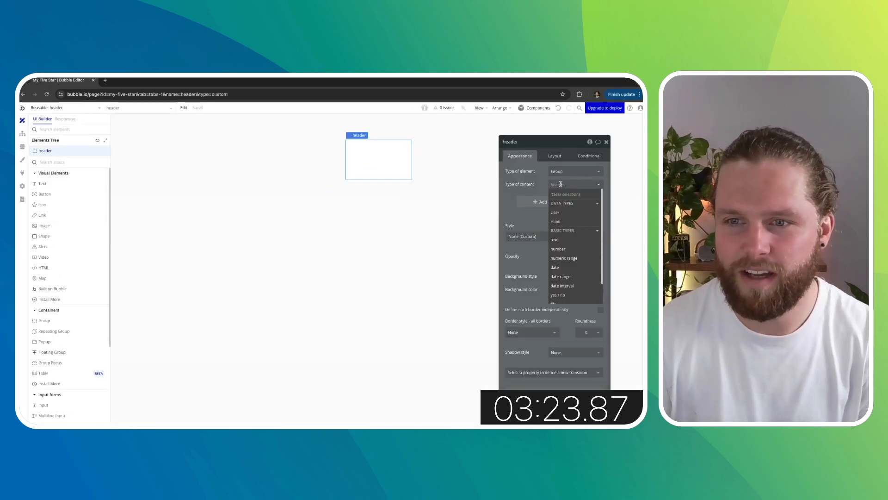
{"action": "left_click", "coordinate": [543, 178]}
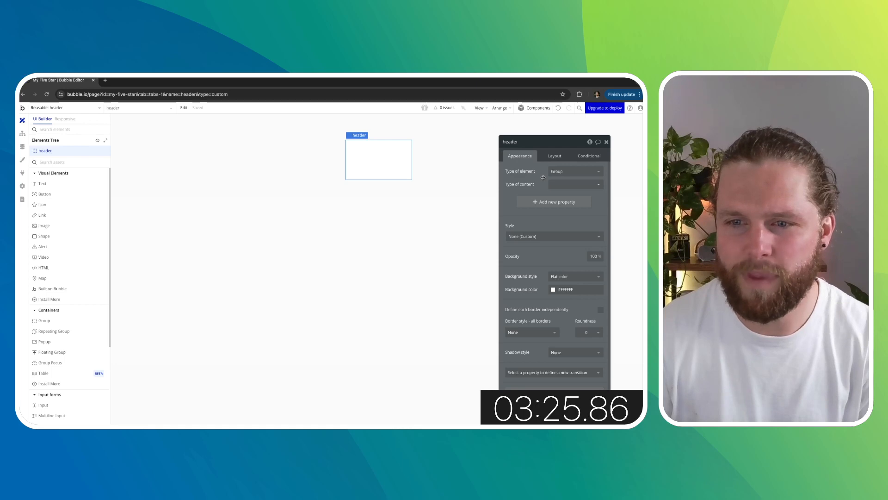
{"action": "left_click", "coordinate": [555, 156]}
{"action": "left_click", "coordinate": [574, 172]}
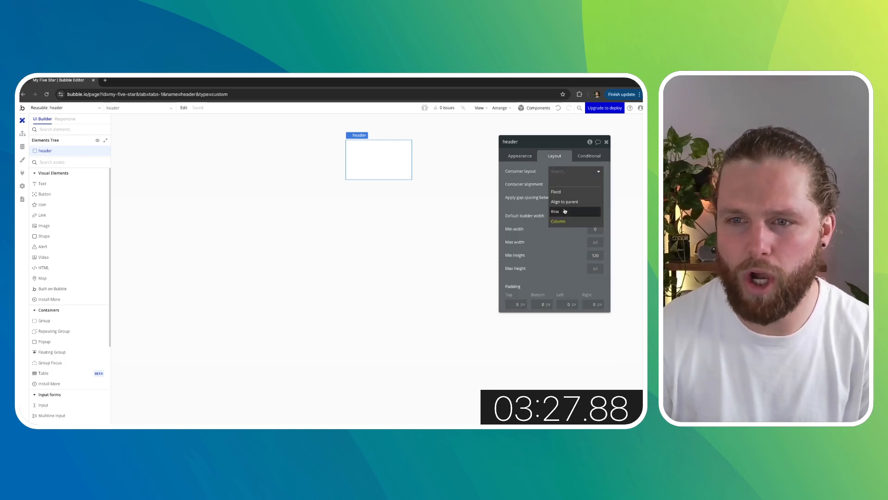
{"action": "left_click", "coordinate": [564, 211]}
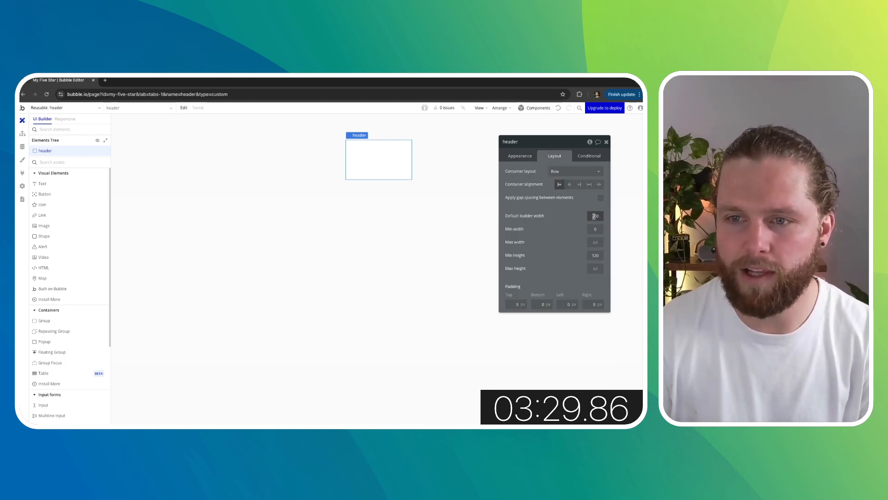
- Set the header's default builder width to 900
{"action": "double_click", "coordinate": [594, 216]}
{"action": "type", "text": "900"}
{"action": "left_click", "coordinate": [572, 218]}
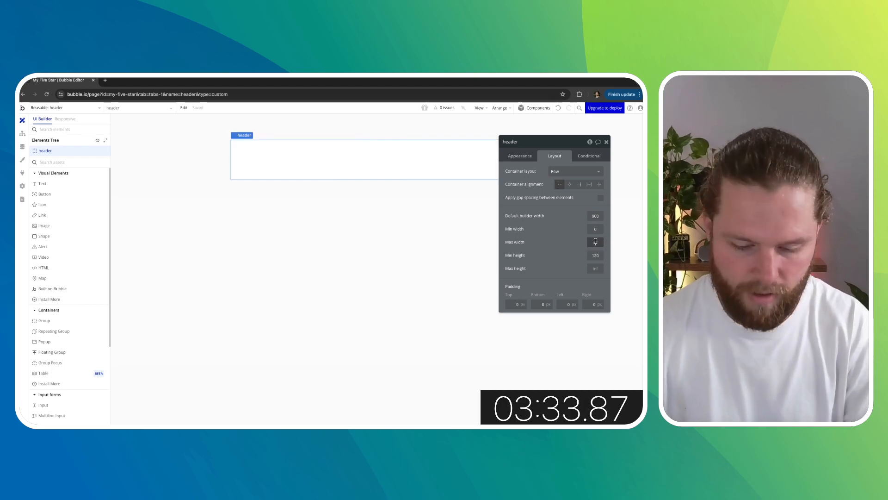
{"action": "left_click", "coordinate": [595, 241]}
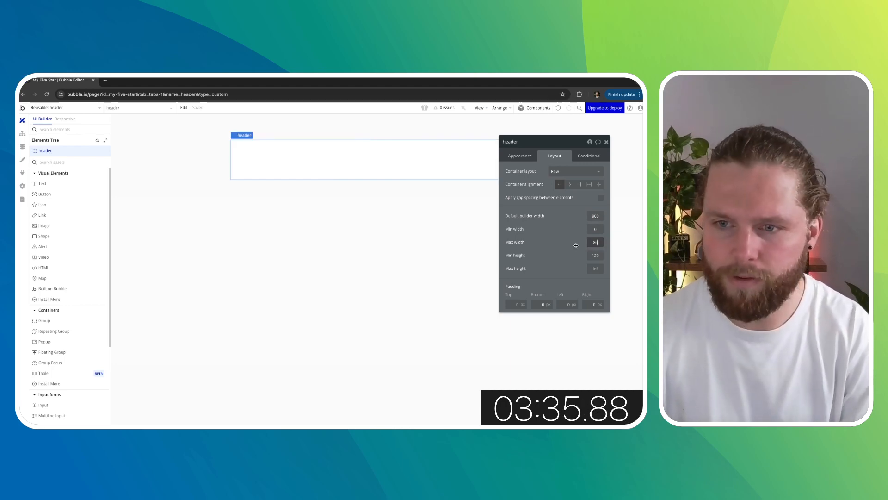
{"action": "type", "text": "80"}
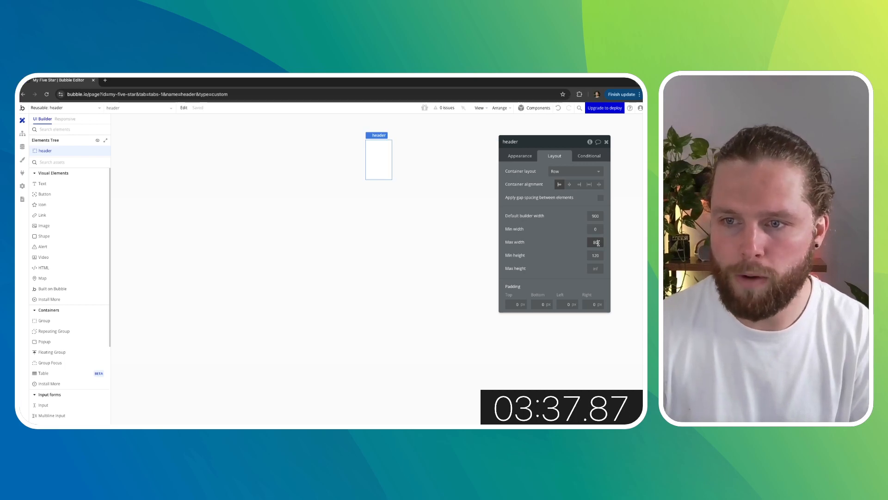
{"action": "key", "text": "BackSpace"}
{"action": "key", "text": "BackSpace"}
- Set the header's maximum and minimum height to 80 and close its property editor
{"action": "left_click", "coordinate": [588, 269]}
{"action": "type", "text": "80"}
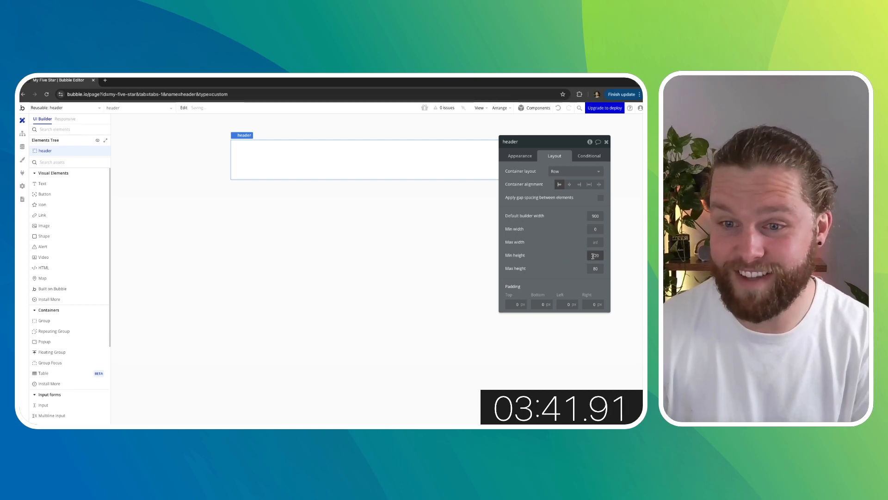
{"action": "left_click_drag", "start_coordinate": [601, 255], "coordinate": [588, 256]}
{"action": "type", "text": "0"}
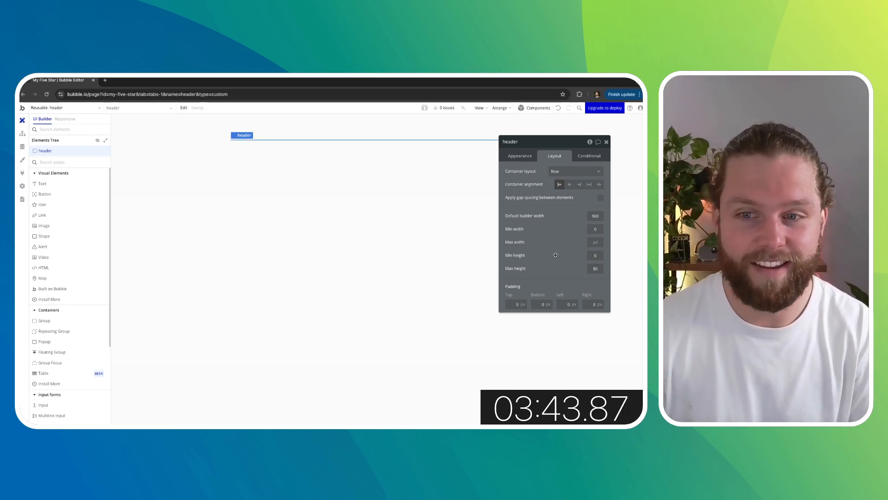
{"action": "left_click", "coordinate": [595, 256]}
{"action": "type", "text": "80"}
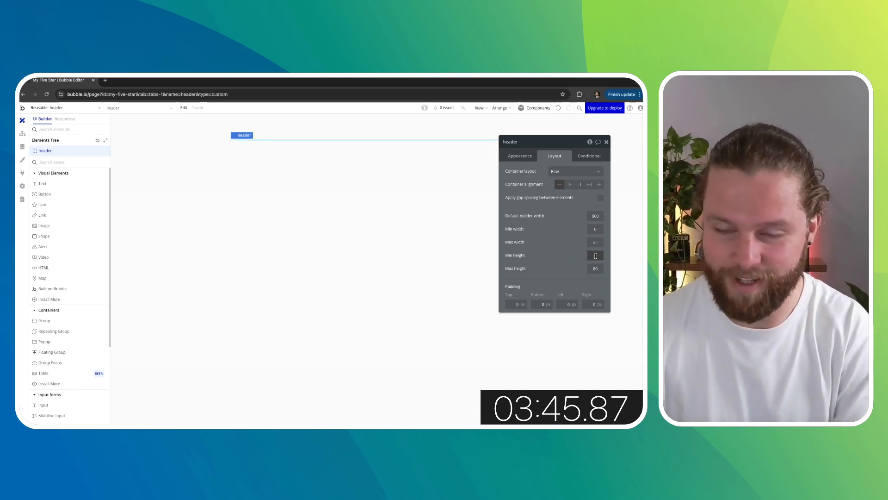
{"action": "key", "text": "BackSpace"}
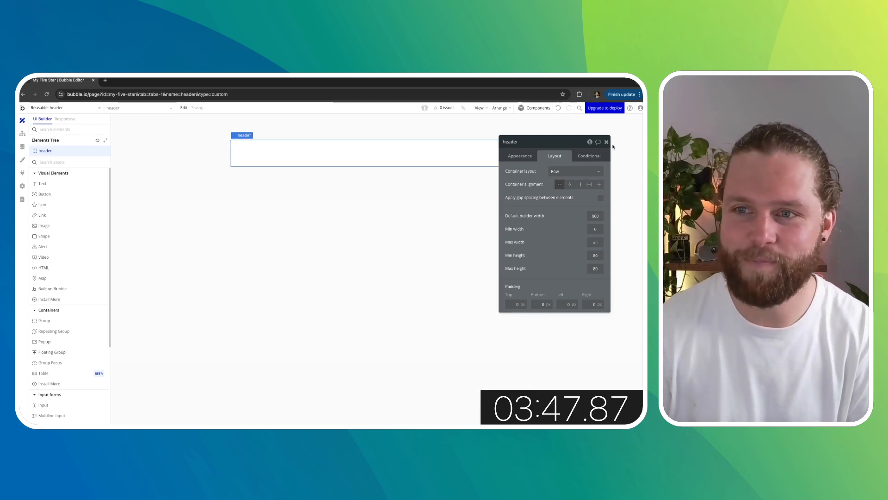
{"action": "left_click", "coordinate": [606, 142]}
{"action": "left_click", "coordinate": [227, 236]}
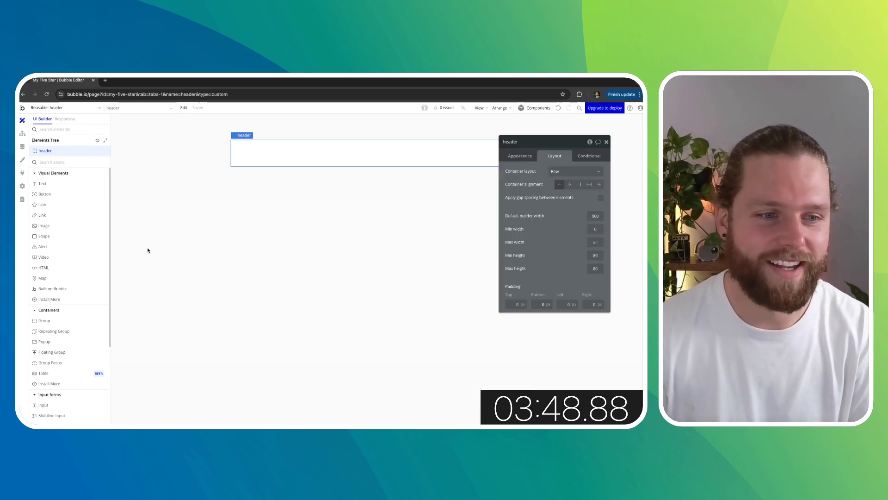
{"action": "left_click", "coordinate": [608, 143]}
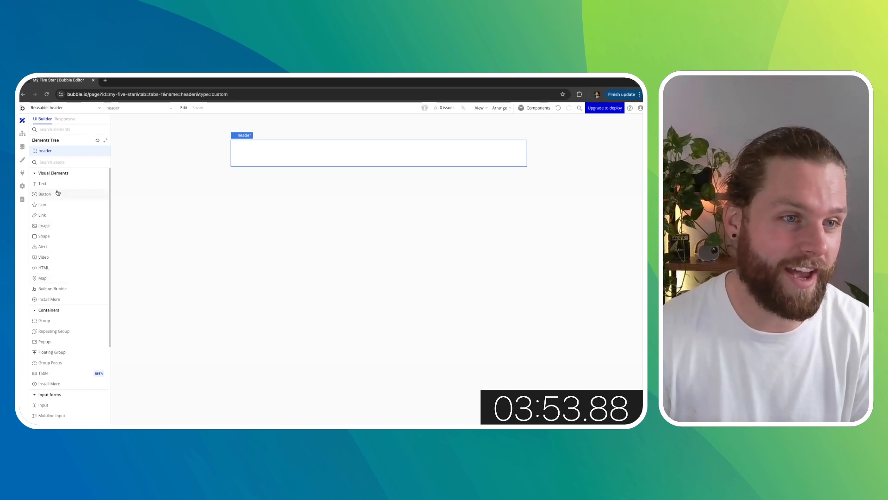
- Add a text element reading My Five Star Day inside the header
{"action": "left_click_drag", "start_coordinate": [51, 184], "coordinate": [236, 151]}
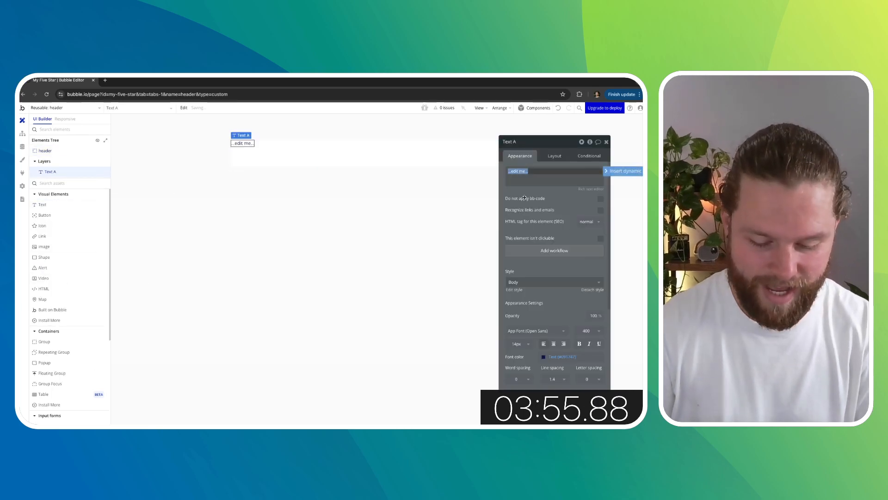
{"action": "type", "text": "My Fiv"}
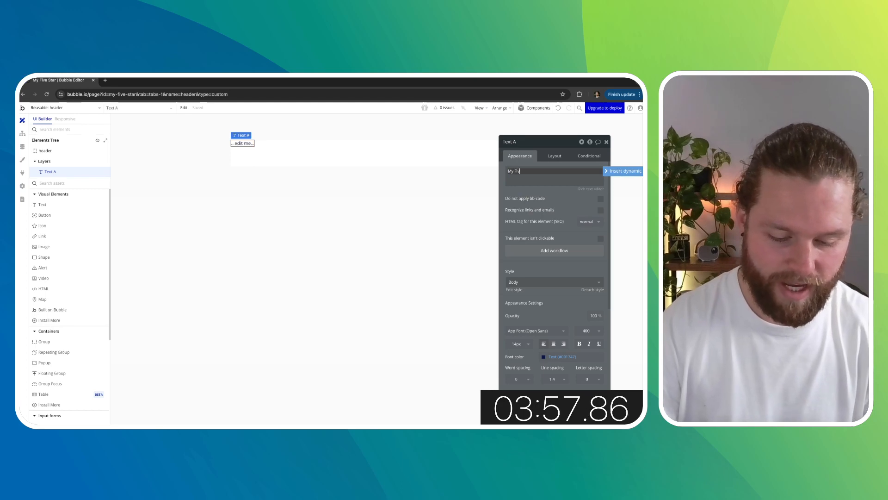
{"action": "type", "text": "e Star Day"}
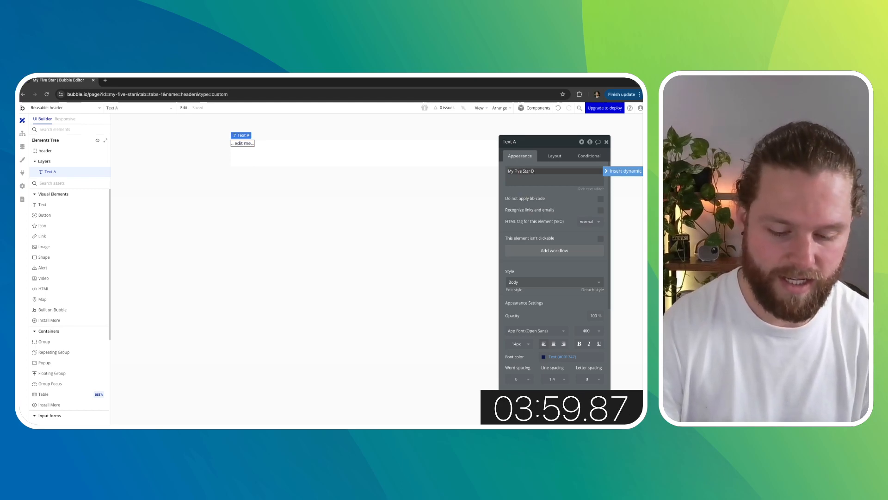
{"action": "left_click", "coordinate": [447, 230]}
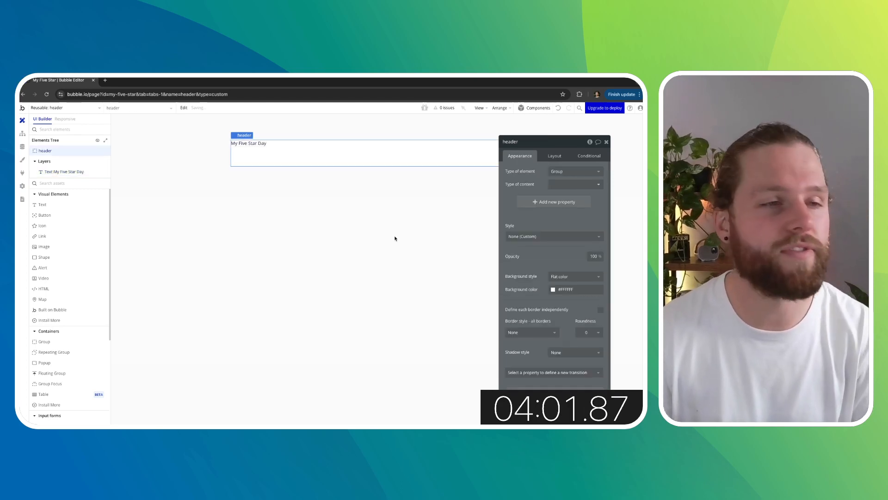
- In the style variables, set the Primary color to the Alert color #FAB515
{"action": "left_click", "coordinate": [23, 160]}
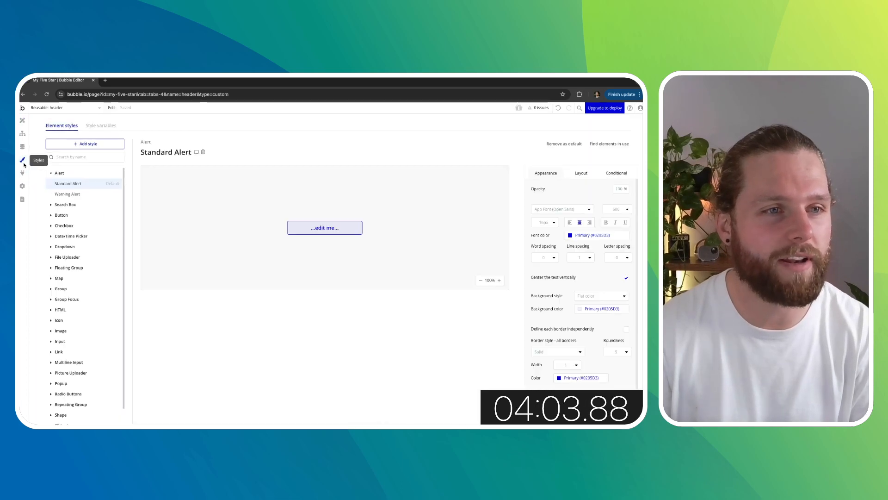
{"action": "left_click", "coordinate": [100, 125]}
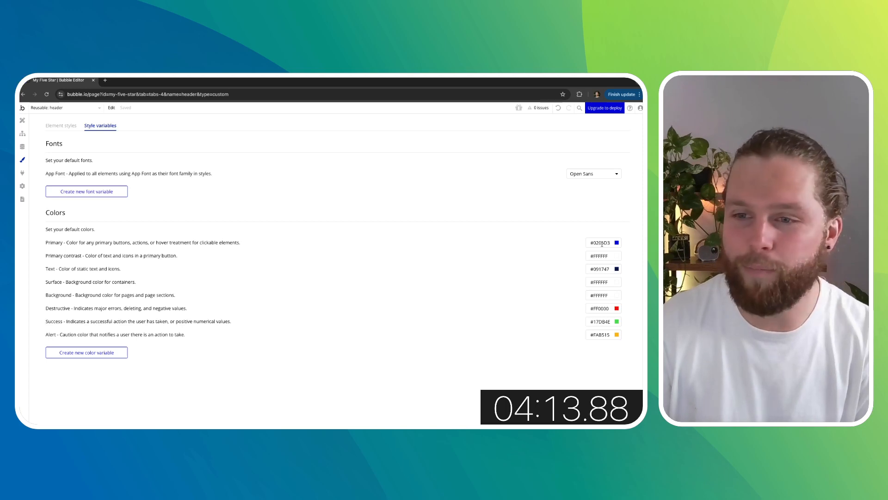
{"action": "left_click", "coordinate": [599, 335]}
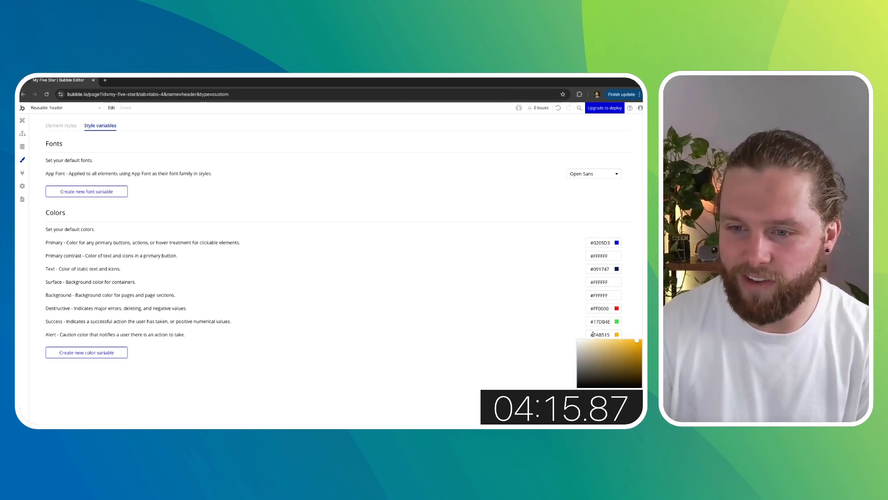
{"action": "left_click", "coordinate": [597, 242]}
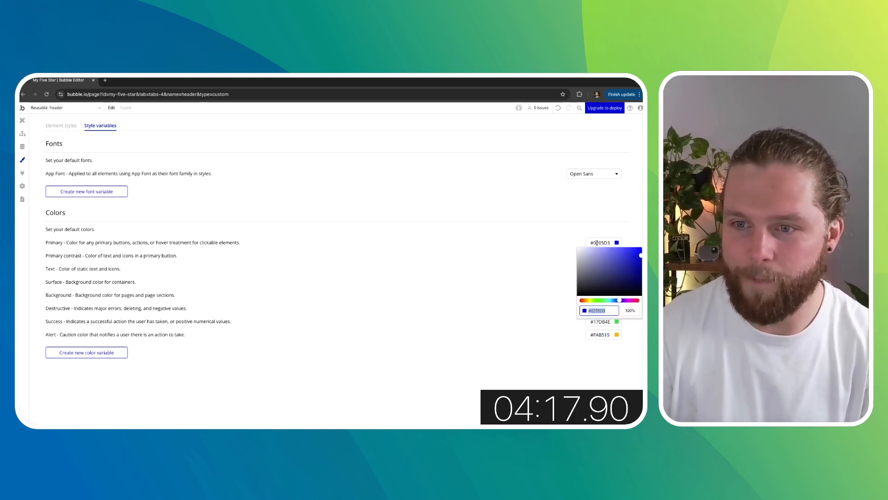
{"action": "type", "text": "FAB515"}
{"action": "left_click", "coordinate": [556, 249]}
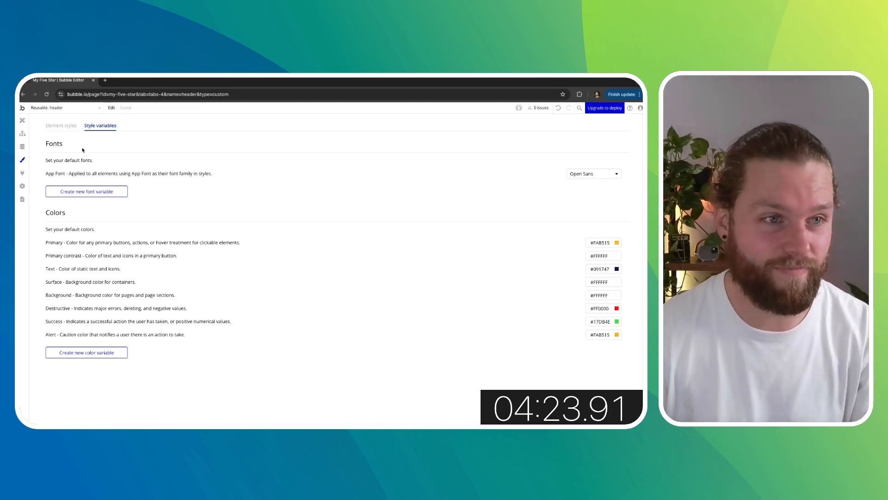
- Set the header's background color to the Primary color variable
{"action": "left_click", "coordinate": [25, 124]}
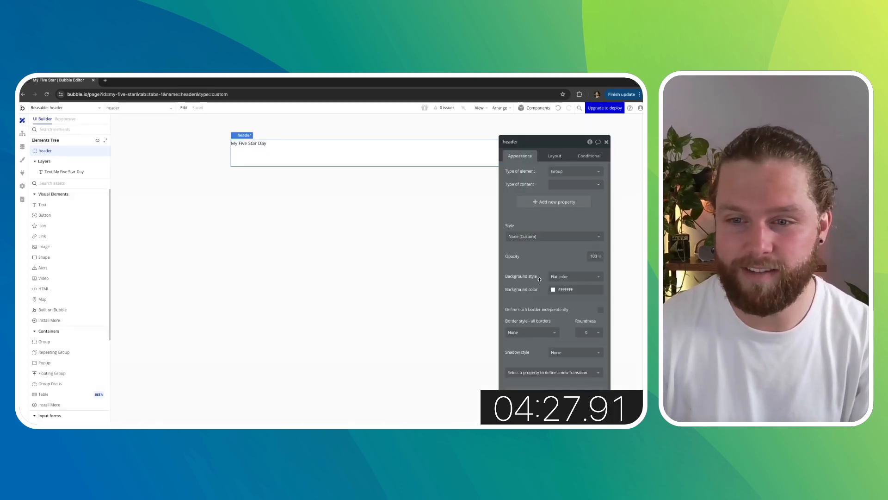
{"action": "left_click", "coordinate": [569, 288]}
{"action": "left_click", "coordinate": [555, 377]}
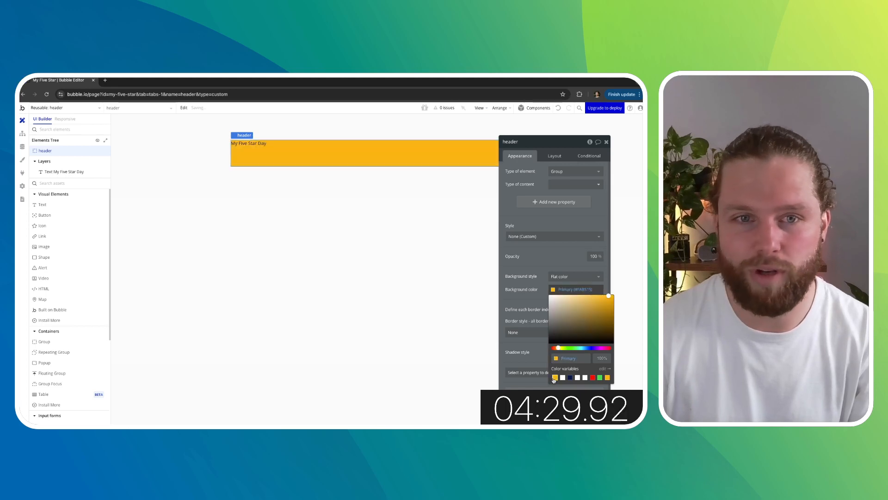
- Set the My Five Star Day title's font color to the Primary contrast variable and make it bold
{"action": "left_click", "coordinate": [259, 144]}
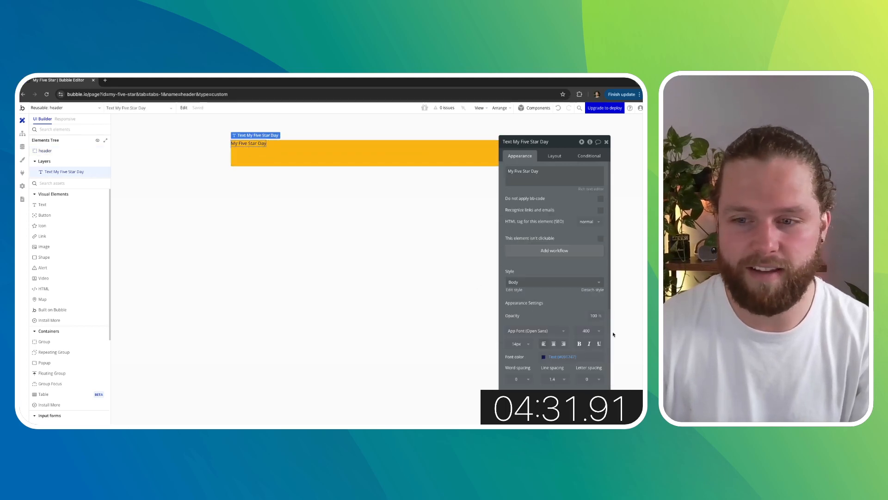
{"action": "left_click", "coordinate": [572, 357]}
{"action": "left_click", "coordinate": [556, 412]}
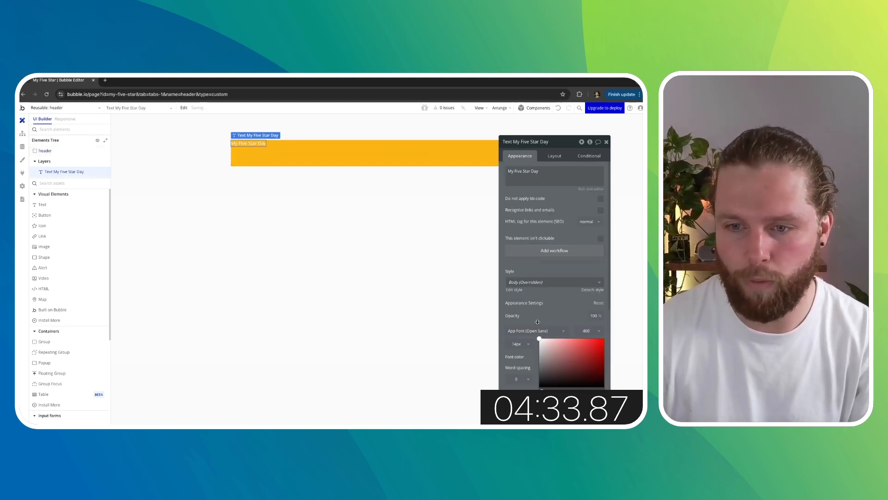
{"action": "left_click", "coordinate": [541, 323]}
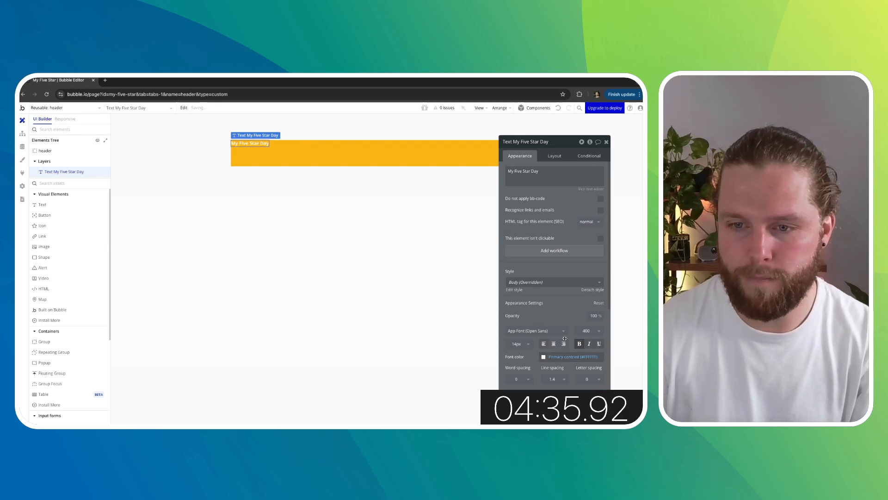
{"action": "left_click", "coordinate": [573, 343]}
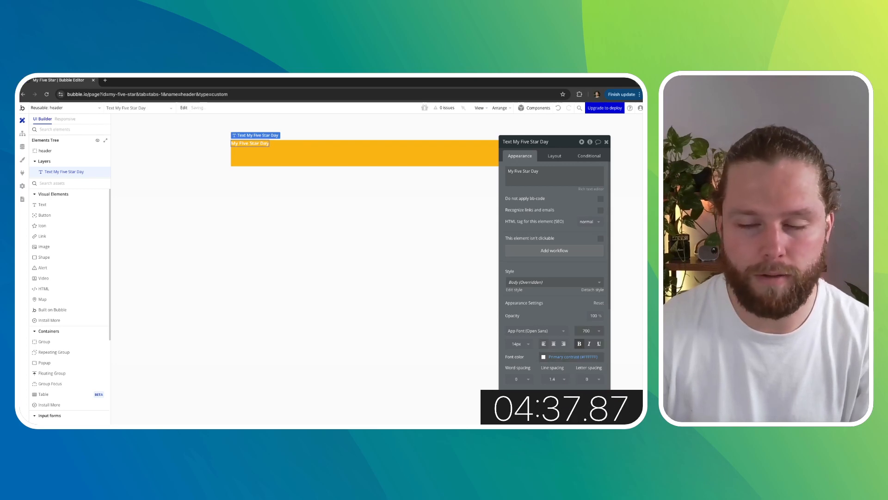
- Enlarge the title's font size and center it vertically within the header
{"action": "left_click", "coordinate": [518, 344]}
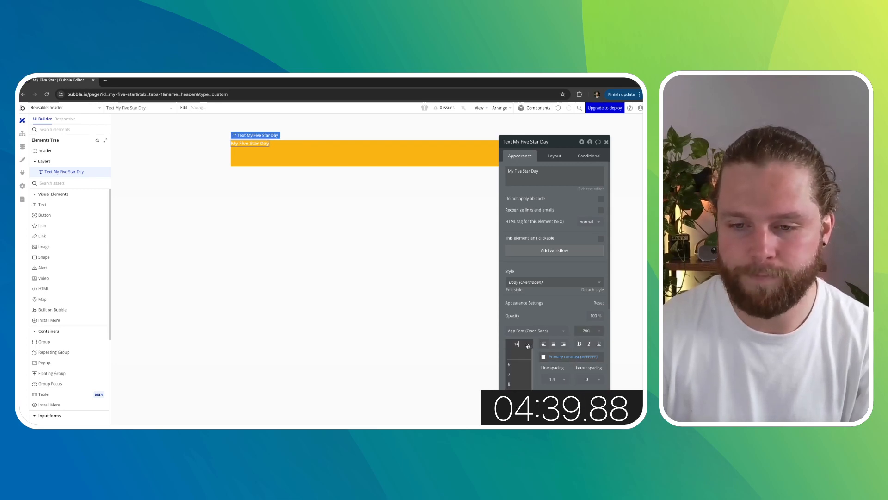
{"action": "left_click", "coordinate": [518, 416]}
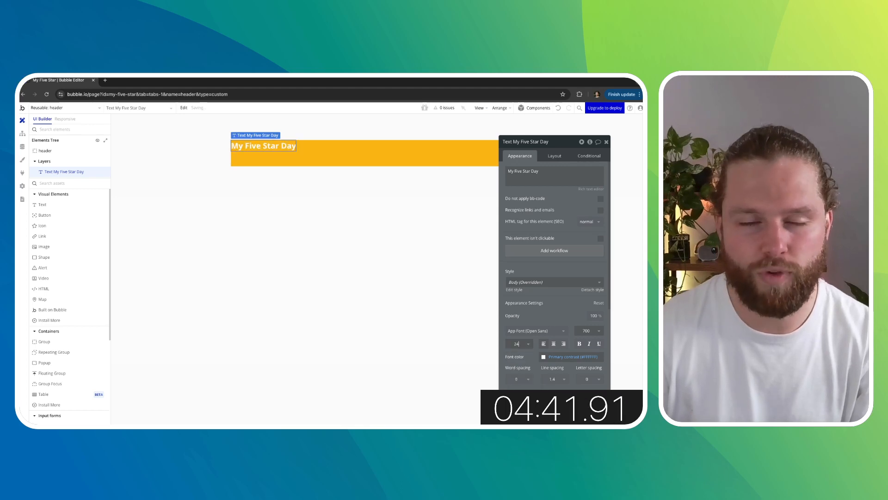
{"action": "left_click", "coordinate": [555, 156]}
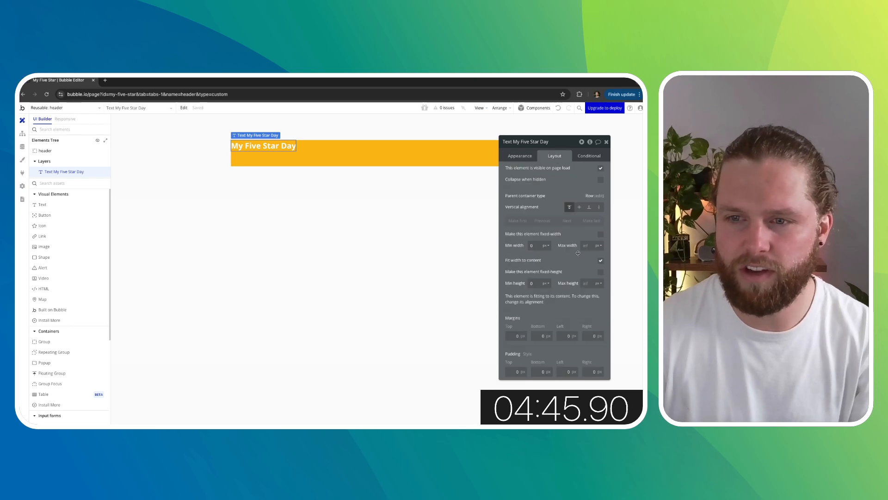
{"action": "left_click", "coordinate": [580, 207]}
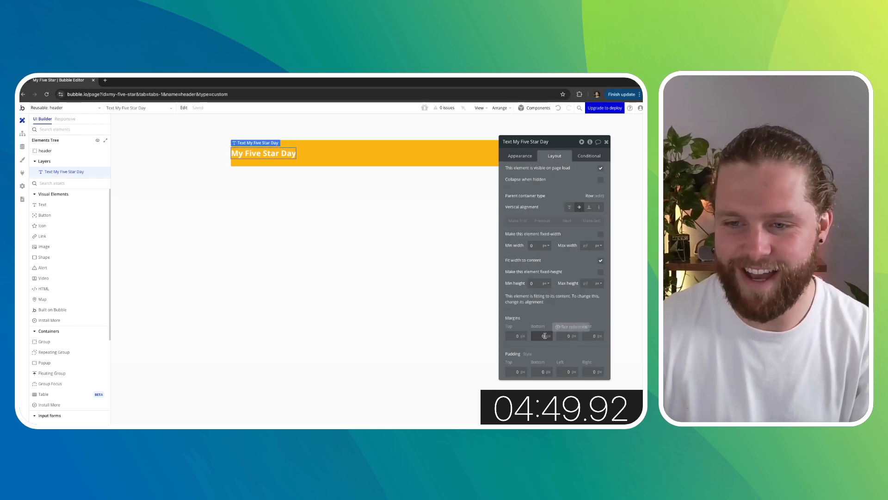
- Set the title's left margin to 20 px
{"action": "left_click", "coordinate": [590, 336]}
{"action": "left_click", "coordinate": [562, 335]}
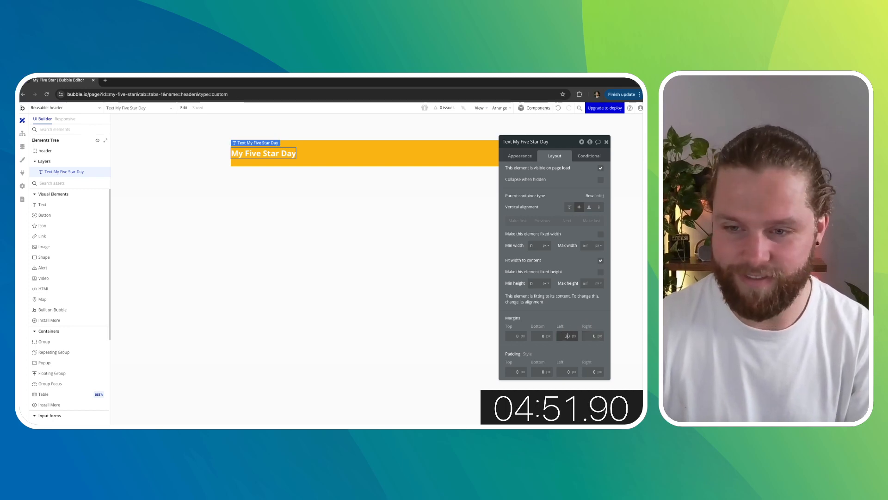
{"action": "type", "text": "2"}
{"action": "left_click", "coordinate": [386, 244]}
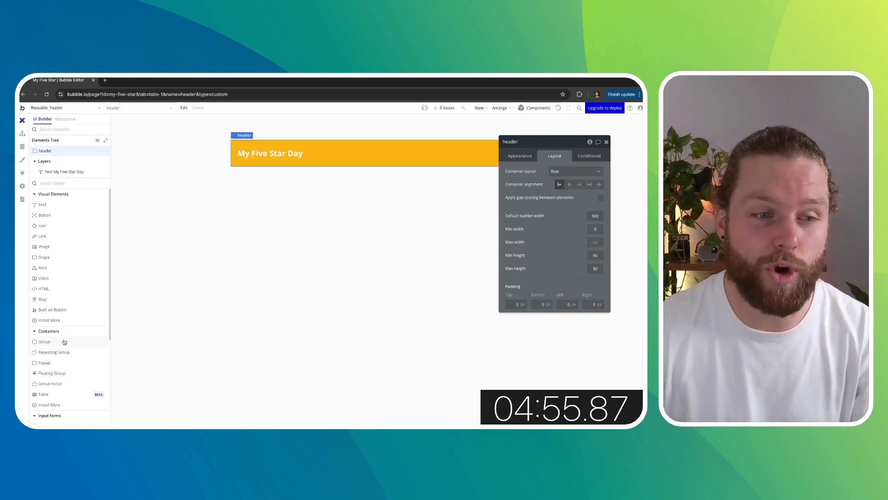
- Add a group to the header, placed after the title
{"action": "left_click_drag", "start_coordinate": [65, 341], "coordinate": [305, 153]}
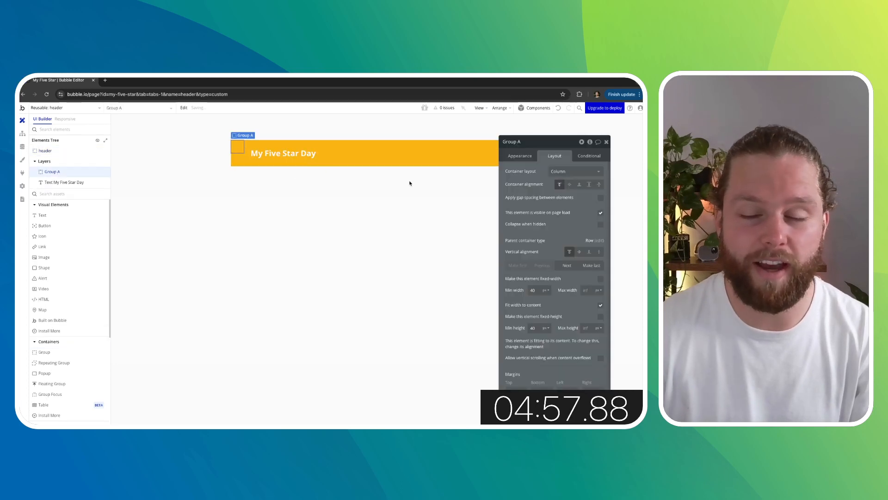
{"action": "left_click_drag", "start_coordinate": [229, 142], "coordinate": [310, 150]}
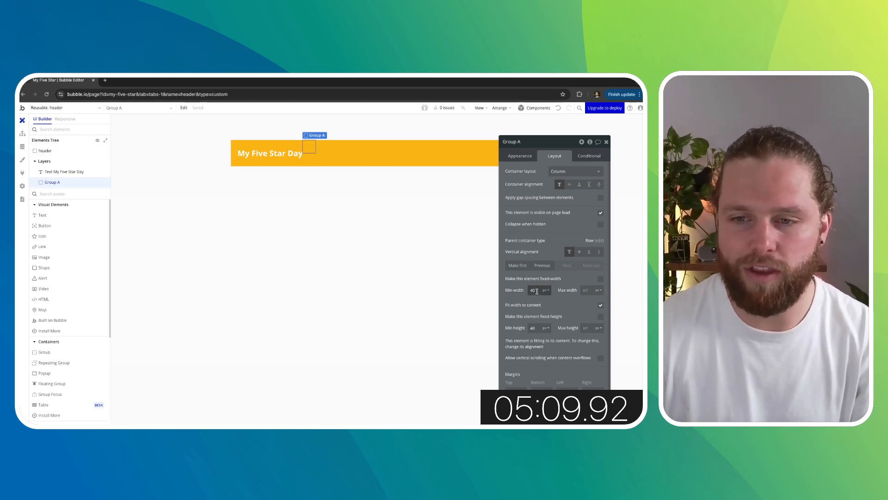
- Add a text element inside the group reading Calendar, in bold with the Primary contrast color
{"action": "left_click", "coordinate": [68, 219]}
{"action": "left_click", "coordinate": [306, 146]}
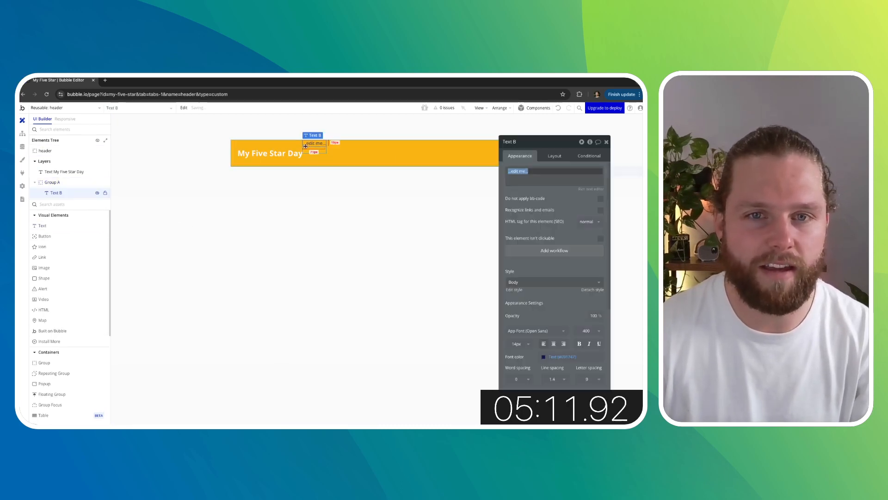
{"action": "left_click", "coordinate": [558, 357]}
{"action": "left_click", "coordinate": [557, 311]}
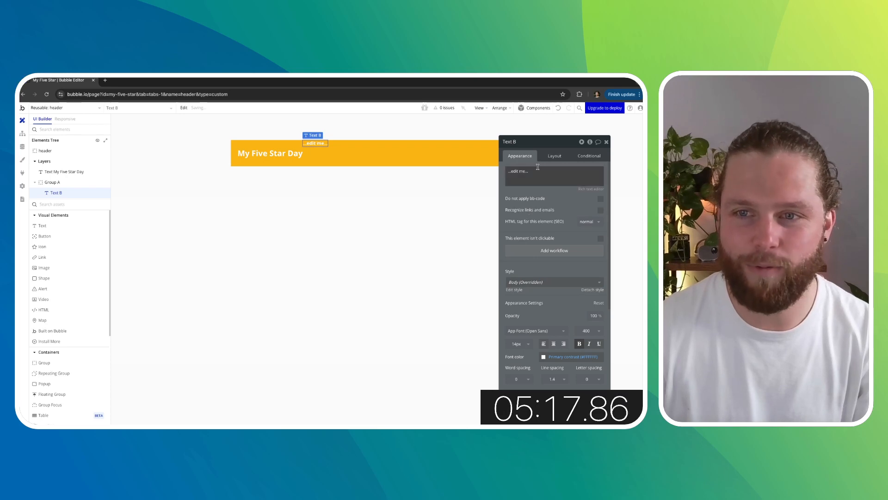
{"action": "type", "text": "nsa"}
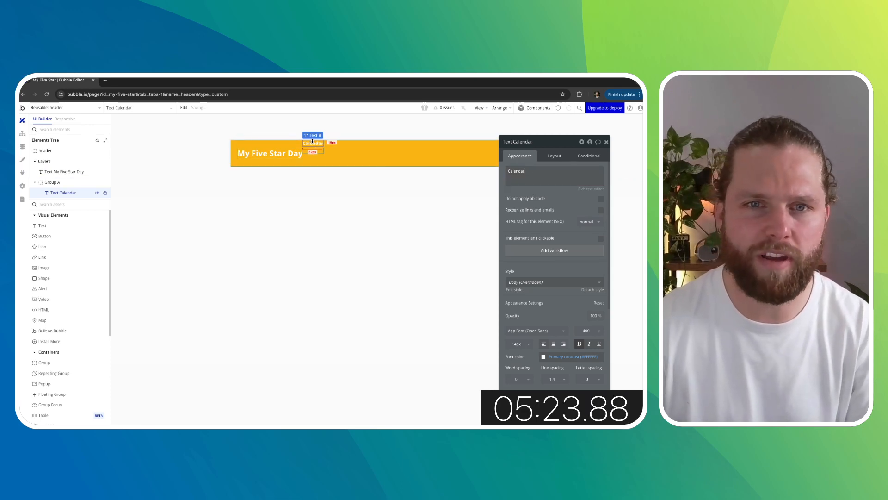
- Duplicate the Calendar text and change the copy to read Settings
{"action": "key", "text": "super+c"}
{"action": "key", "text": "super+v"}
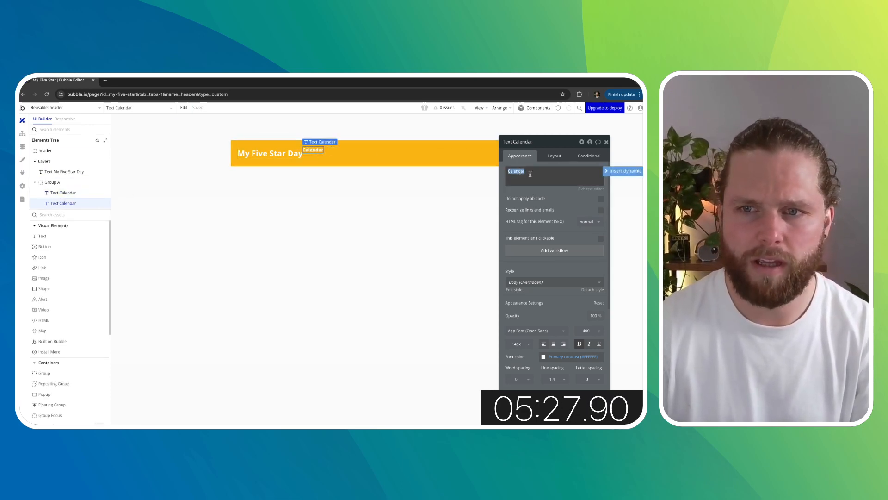
{"action": "type", "text": "Settings"}
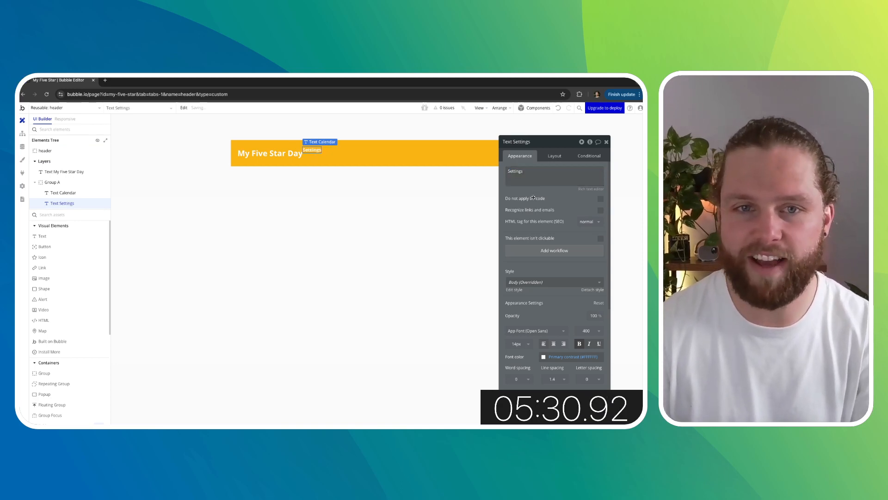
{"action": "left_click", "coordinate": [320, 210]}
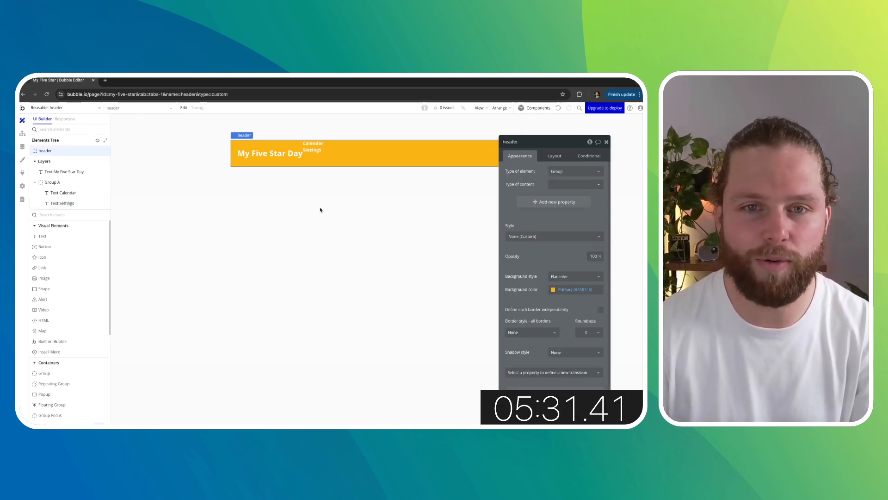
- Set the group's container layout to Row
{"action": "left_click", "coordinate": [324, 150]}
{"action": "left_click", "coordinate": [555, 156]}
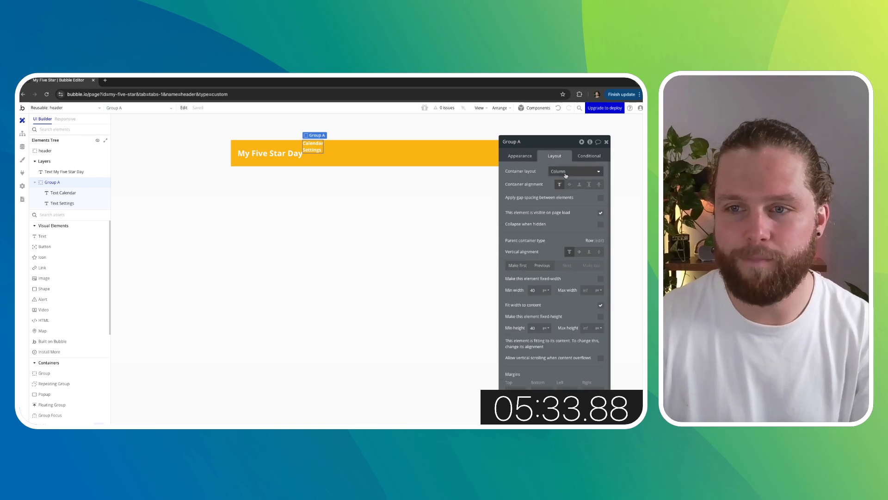
{"action": "left_click", "coordinate": [565, 172]}
{"action": "left_click", "coordinate": [560, 212]}
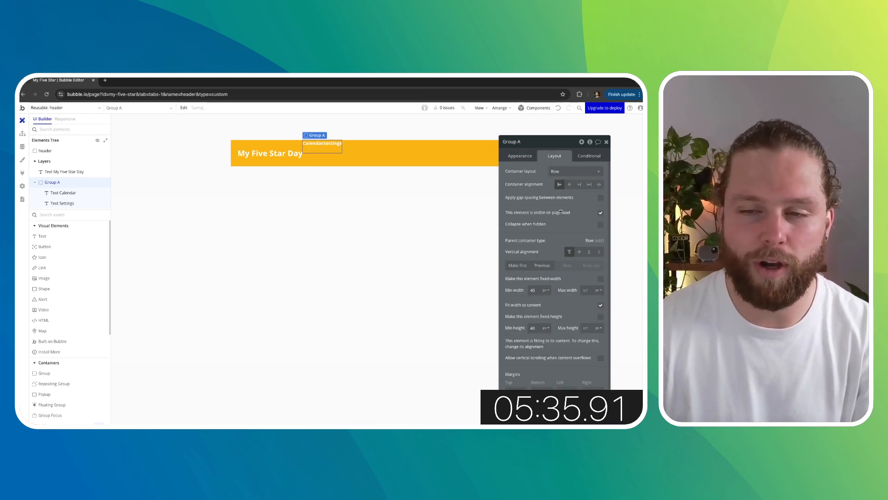
- Clear the group's minimum height to 0 and center it vertically in the header
{"action": "left_click", "coordinate": [318, 143]}
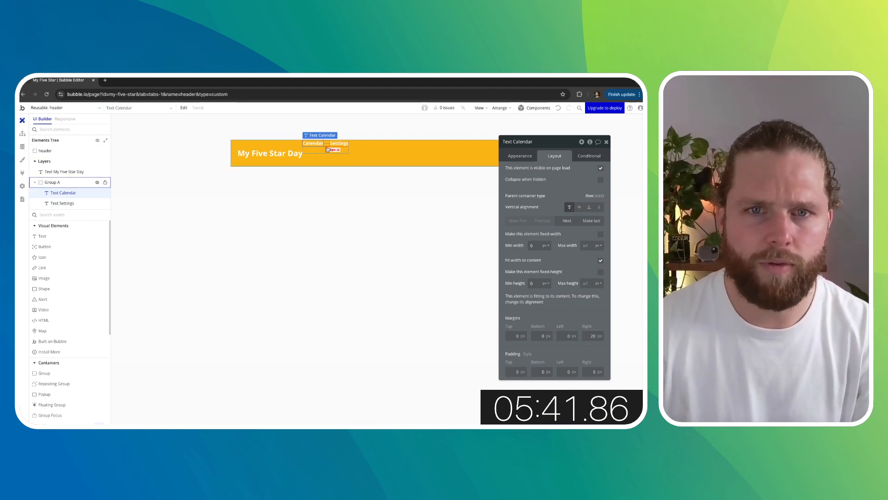
{"action": "left_click", "coordinate": [327, 147]}
{"action": "scroll", "coordinate": [571, 333], "scroll_direction": "down", "scroll_amount": 1}
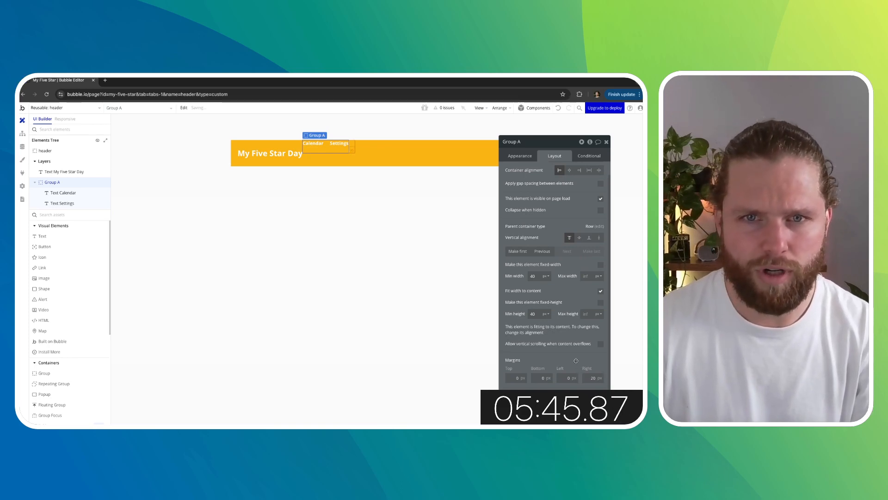
{"action": "double_click", "coordinate": [536, 314]}
{"action": "key", "text": "BackSpace"}
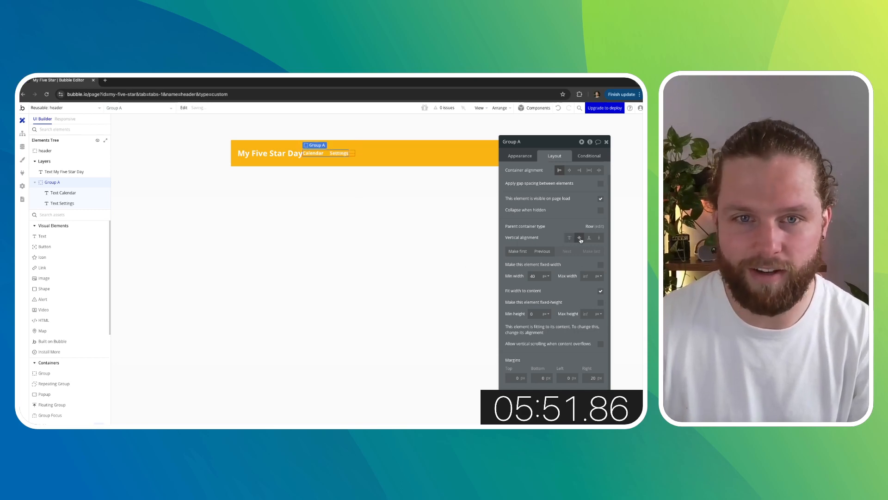
{"action": "left_click", "coordinate": [315, 161]}
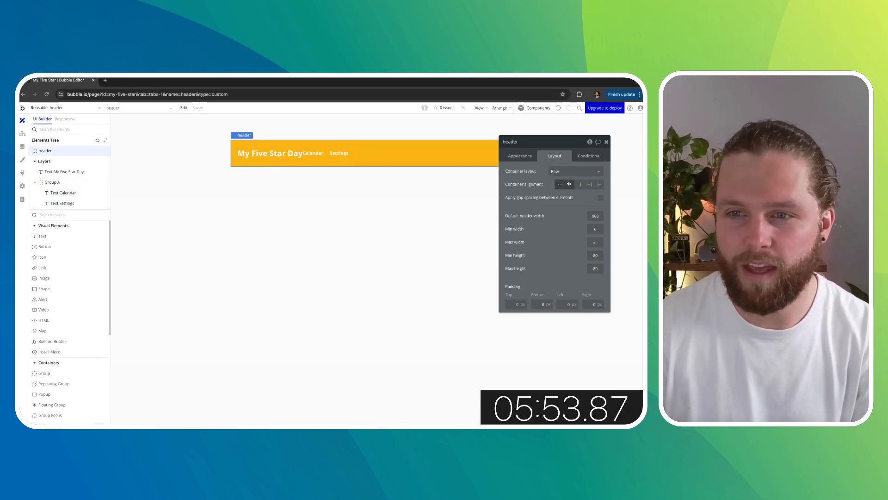
- Set the header's container alignment to space between, pushing the links to the far side
{"action": "left_click_drag", "start_coordinate": [555, 146], "coordinate": [467, 235]}
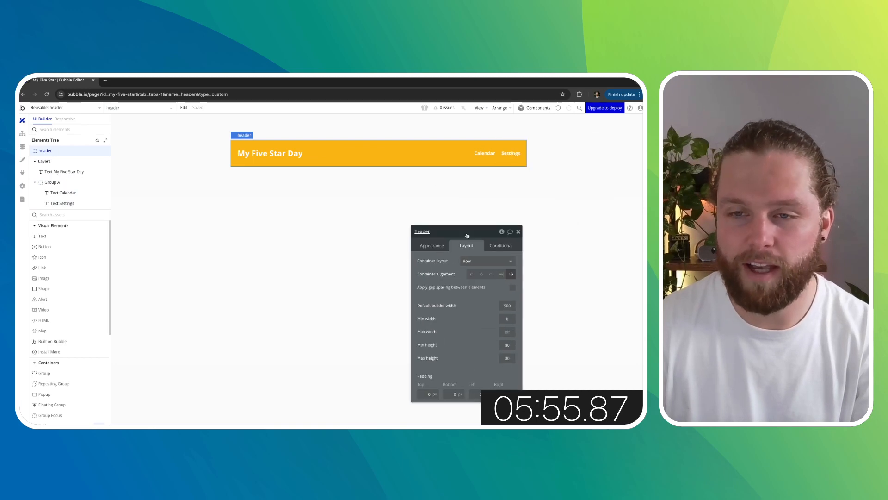
{"action": "left_click", "coordinate": [519, 232]}
{"action": "double_click", "coordinate": [437, 225]}
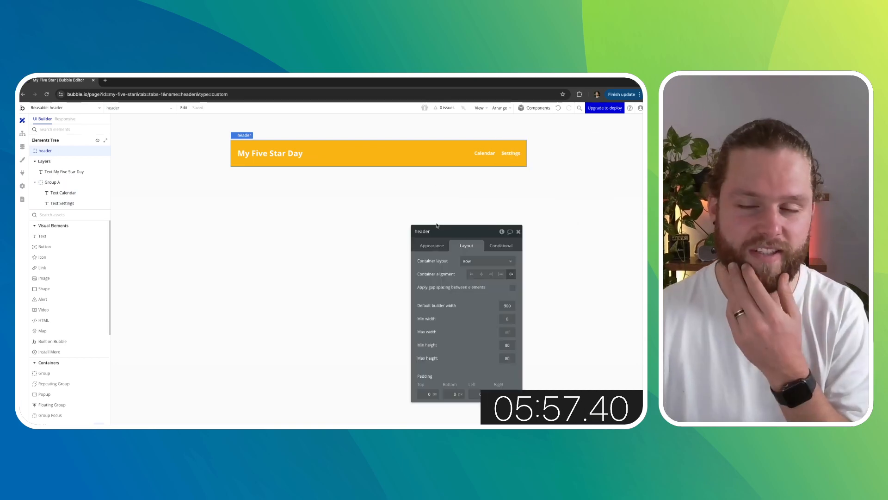
- Set the Calendar text's font size to 18
{"action": "left_click", "coordinate": [481, 153]}
{"action": "left_click_drag", "start_coordinate": [465, 233], "coordinate": [538, 179]}
{"action": "left_click", "coordinate": [482, 217]}
{"action": "scroll", "coordinate": [503, 247], "scroll_direction": "down", "scroll_amount": 2}
{"action": "scroll", "coordinate": [503, 247], "scroll_direction": "down", "scroll_amount": 1}
{"action": "left_click", "coordinate": [505, 333]}
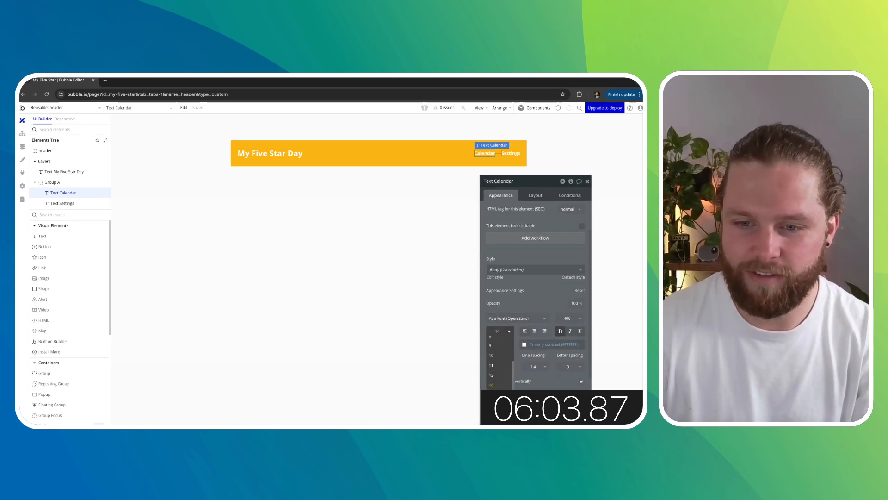
{"action": "left_click", "coordinate": [495, 405]}
- Set the Settings text's font size to 18 and close its property editor
{"action": "left_click", "coordinate": [510, 153]}
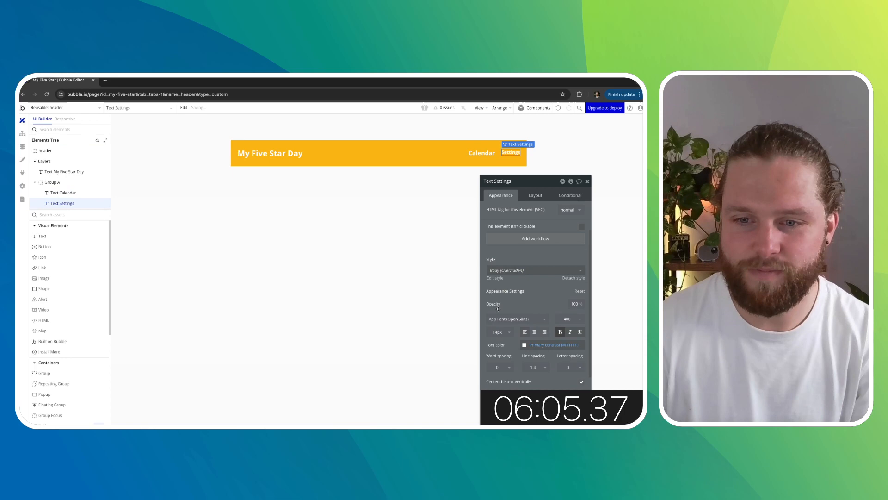
{"action": "left_click", "coordinate": [503, 333]}
{"action": "left_click", "coordinate": [493, 404]}
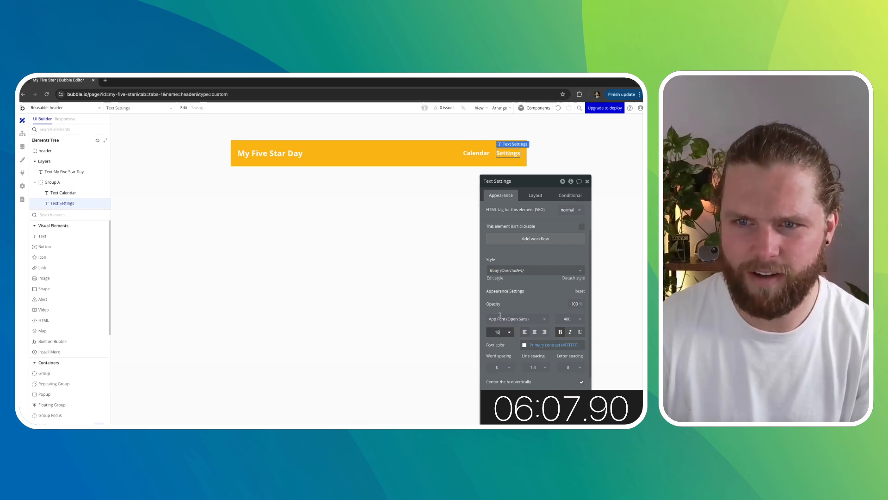
{"action": "left_click", "coordinate": [587, 181]}
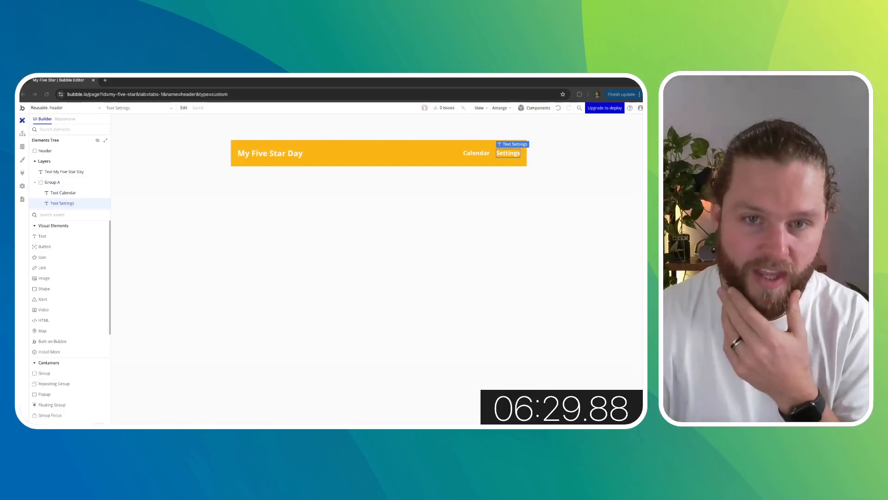
- Switch to the index page and place the header reusable element on it
{"action": "left_click", "coordinate": [267, 298]}
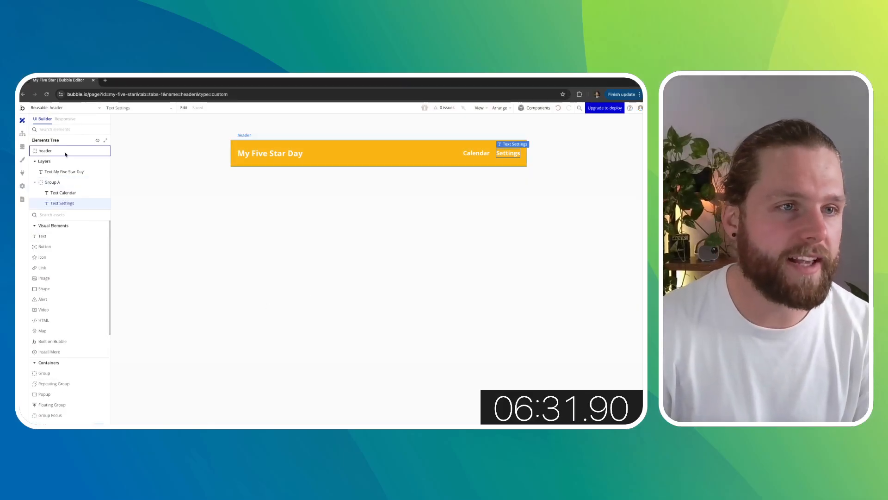
{"action": "left_click", "coordinate": [55, 108]}
{"action": "left_click", "coordinate": [39, 130]}
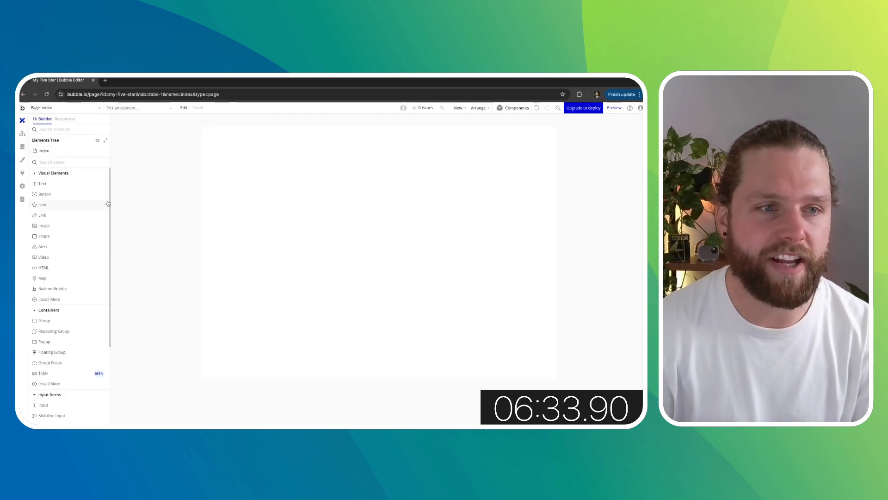
{"action": "scroll", "coordinate": [53, 333], "scroll_direction": "down", "scroll_amount": 5}
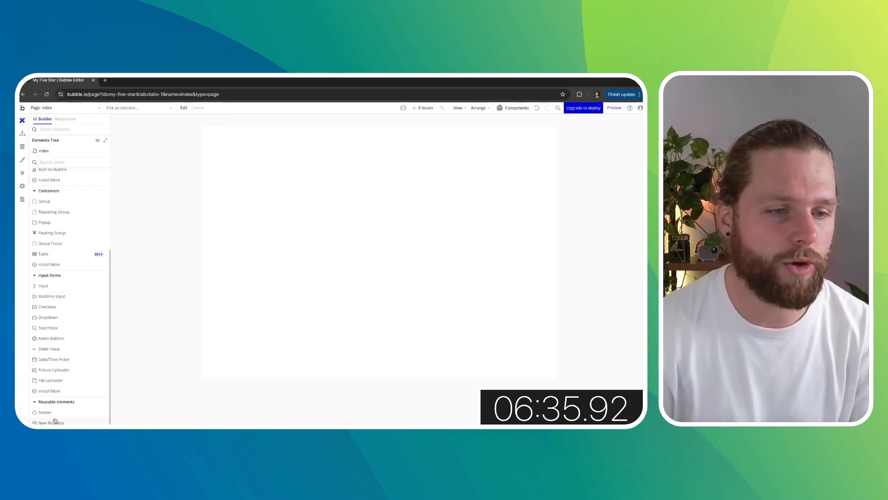
{"action": "left_click_drag", "start_coordinate": [49, 412], "coordinate": [228, 227]}
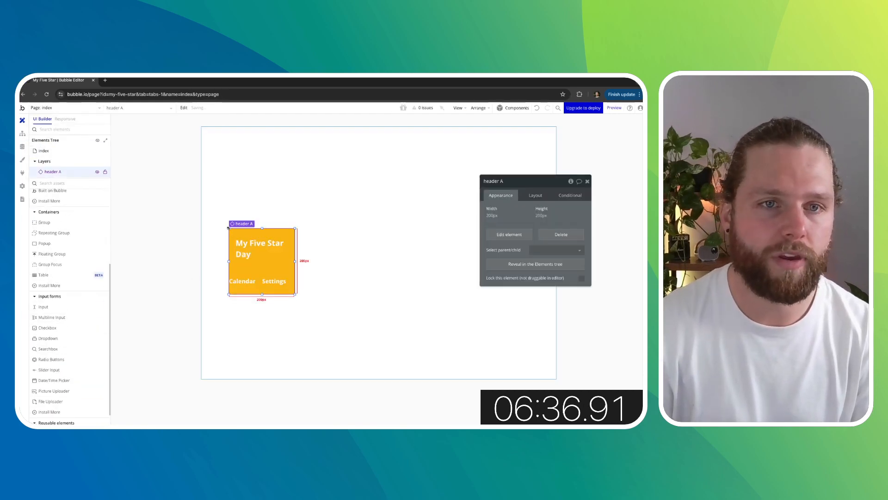
- Set the index page's container layout to Column
{"action": "left_click", "coordinate": [384, 216]}
{"action": "left_click", "coordinate": [536, 196]}
{"action": "left_click", "coordinate": [543, 211]}
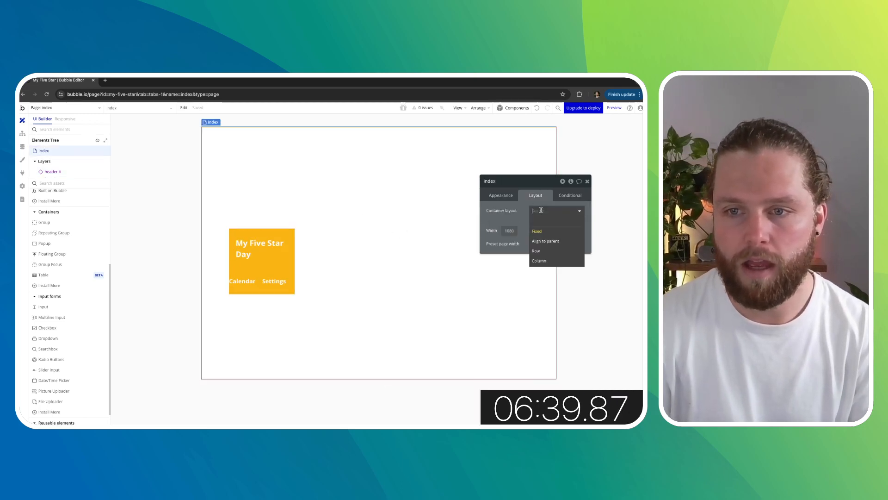
{"action": "left_click", "coordinate": [542, 263]}
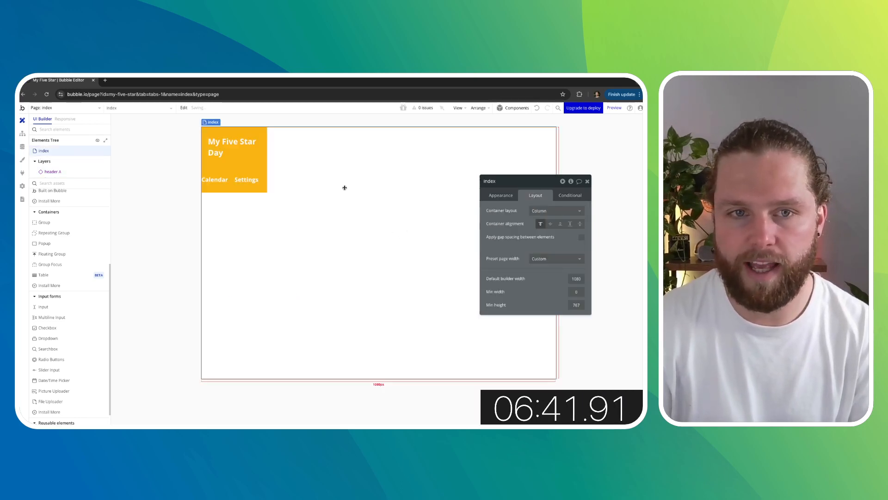
- Resize the header to stretch across the full page width with a fixed height of 80 px
{"action": "left_click", "coordinate": [263, 165]}
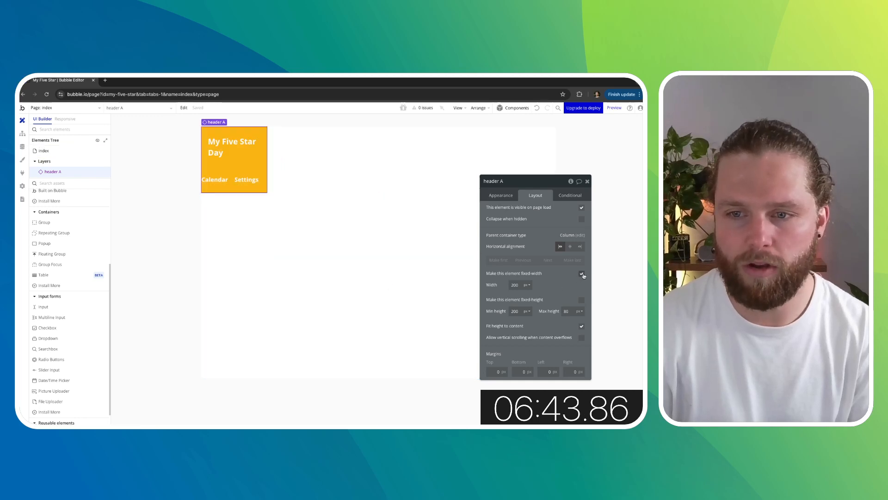
{"action": "left_click", "coordinate": [582, 274]}
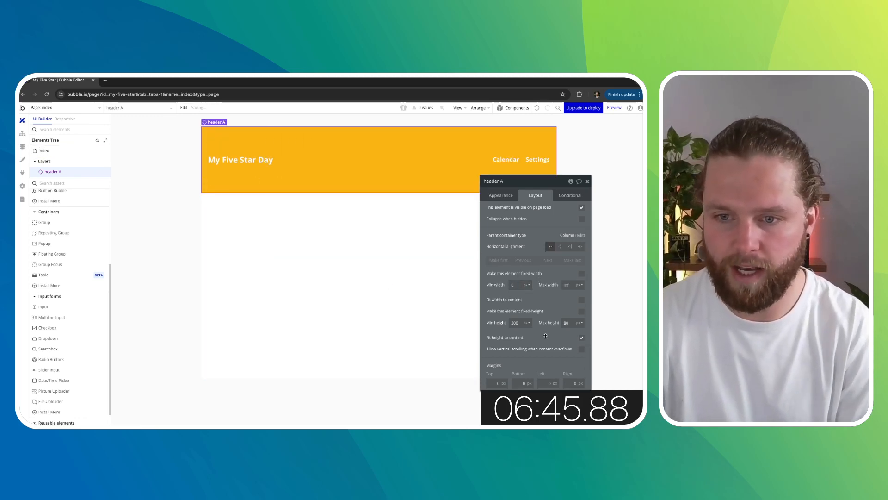
{"action": "double_click", "coordinate": [519, 321]}
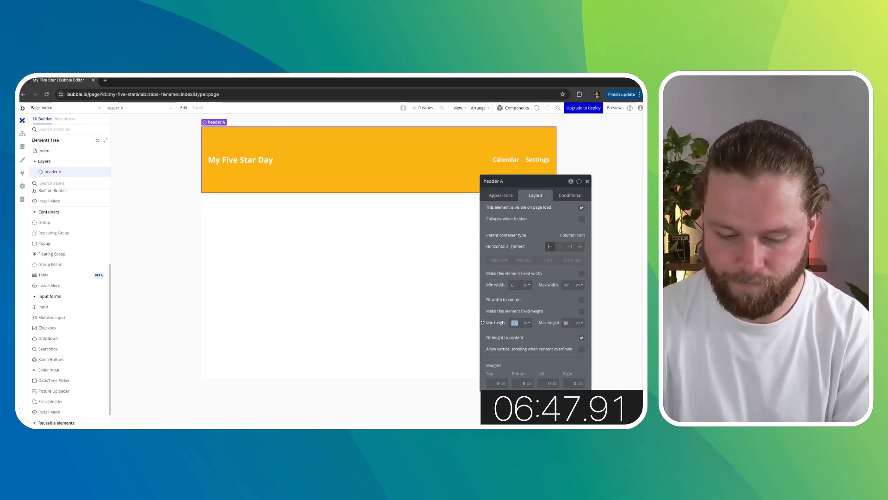
{"action": "type", "text": "0"}
{"action": "left_click", "coordinate": [547, 311]}
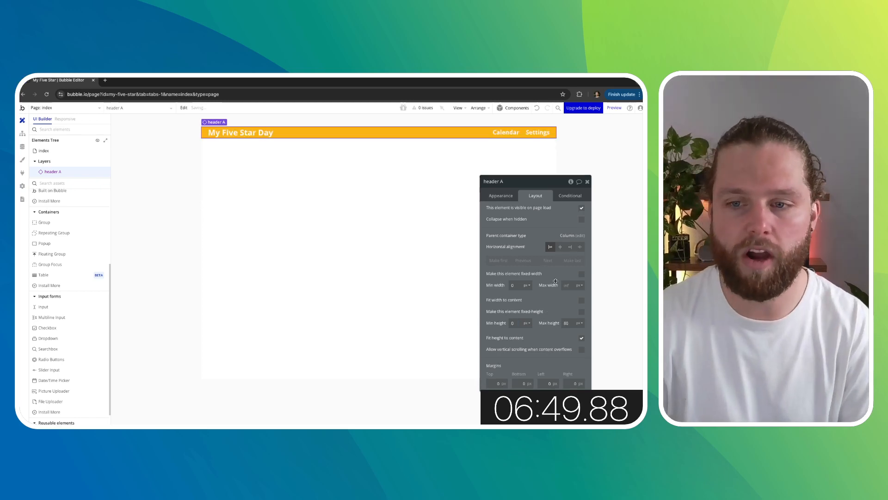
{"action": "left_click", "coordinate": [582, 313]}
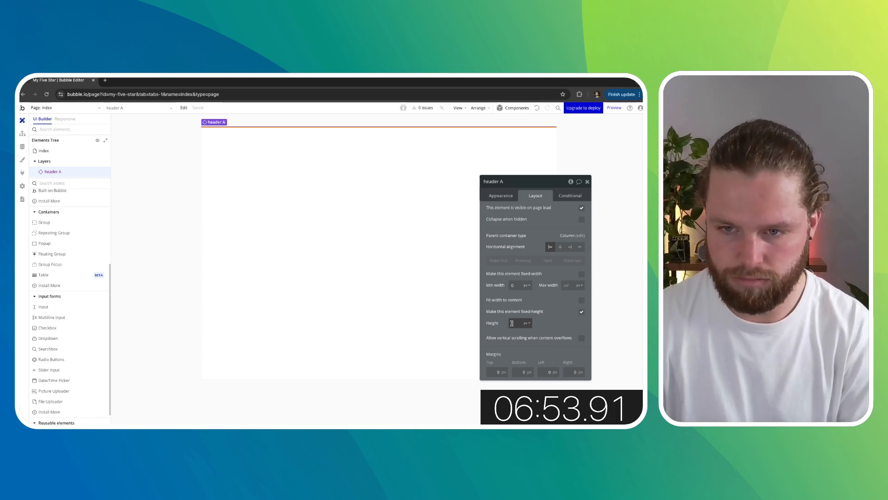
{"action": "left_click", "coordinate": [587, 181]}
{"action": "double_click", "coordinate": [593, 265]}
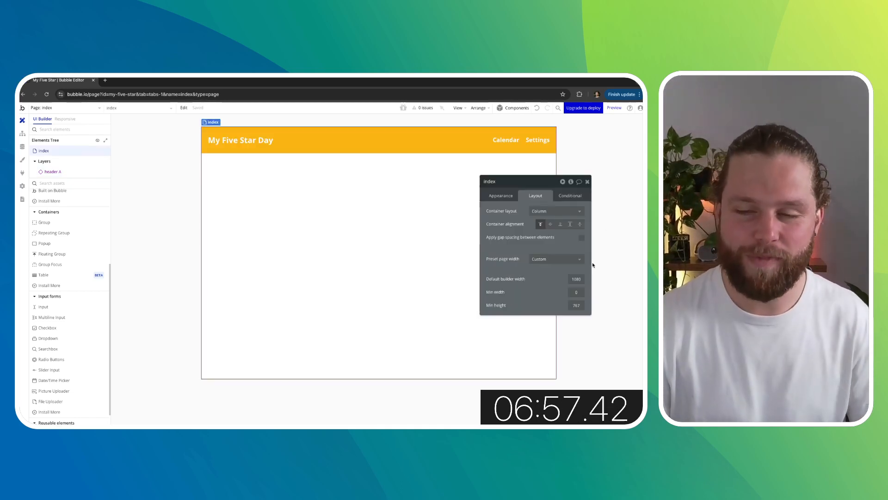
{"action": "left_click", "coordinate": [587, 182]}
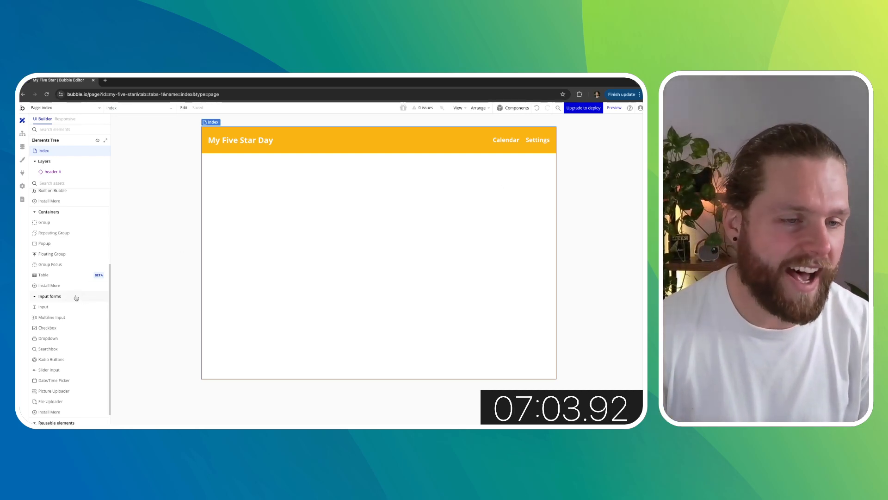
- Add a text element below the header reading "Habit One"
{"action": "scroll", "coordinate": [62, 277], "scroll_direction": "up", "scroll_amount": 5}
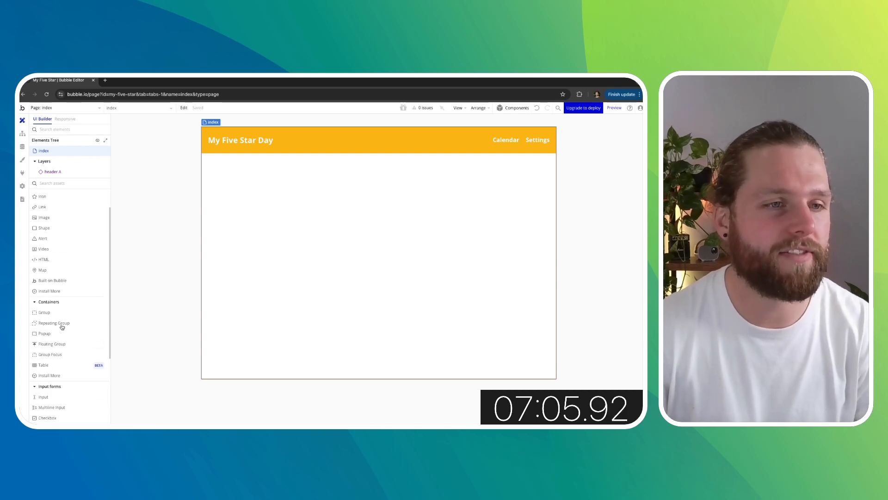
{"action": "left_click_drag", "start_coordinate": [46, 205], "coordinate": [343, 218]}
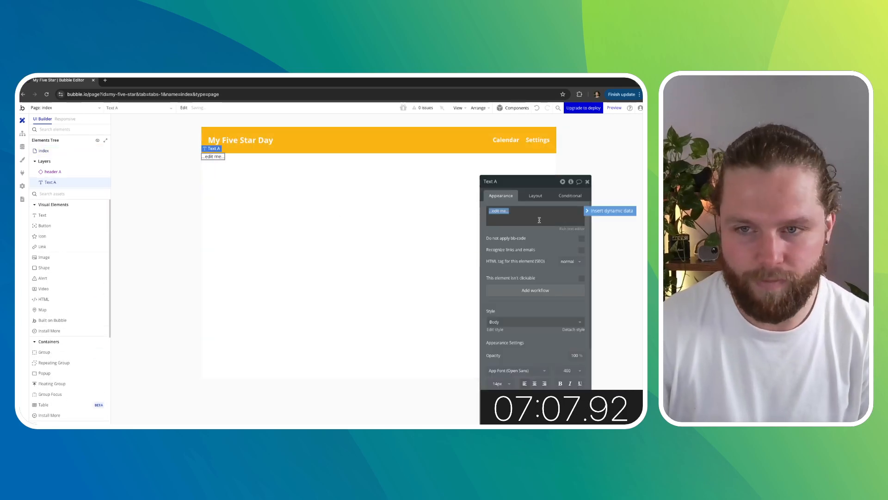
{"action": "type", "text": "Habit One"}
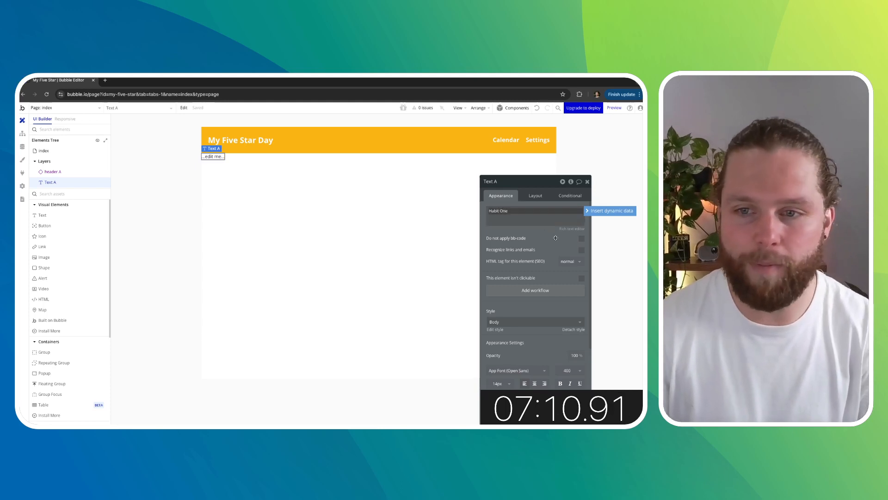
- Set the Habit One text's top and left margins to 20 px
{"action": "left_click", "coordinate": [535, 196]}
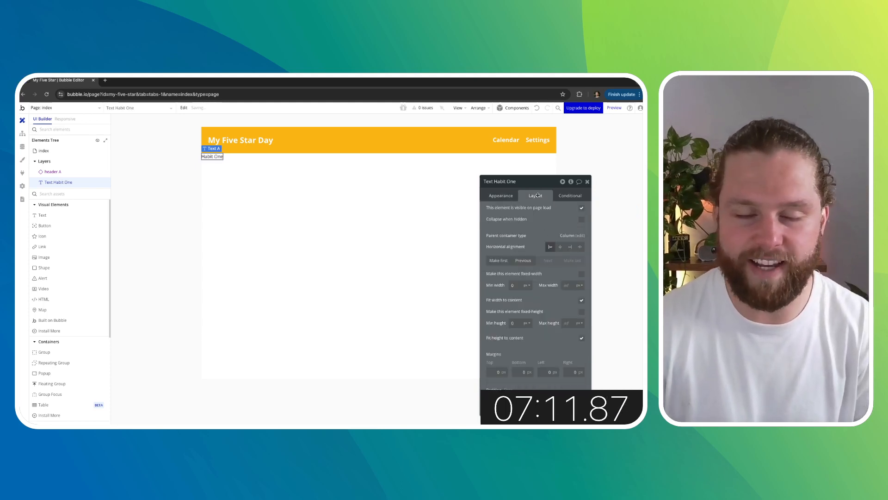
{"action": "left_click", "coordinate": [493, 372]}
{"action": "left_click", "coordinate": [550, 372]}
{"action": "type", "text": "2"}
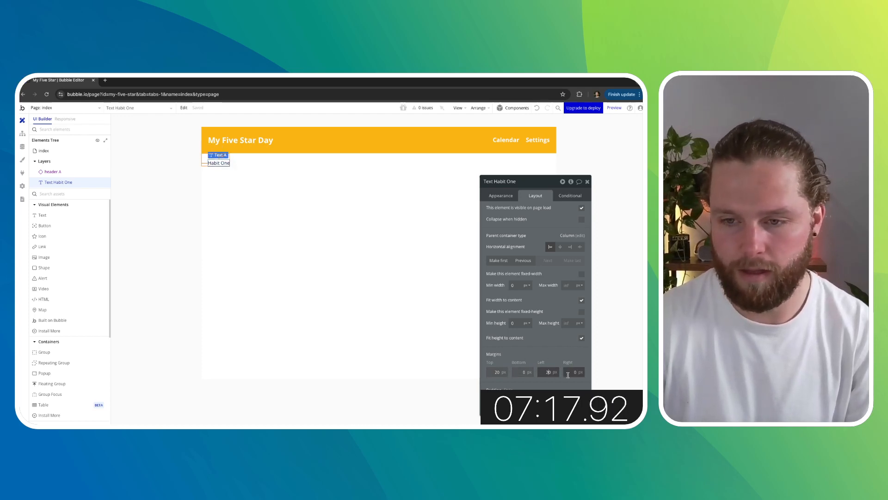
{"action": "key", "text": "BackSpace"}
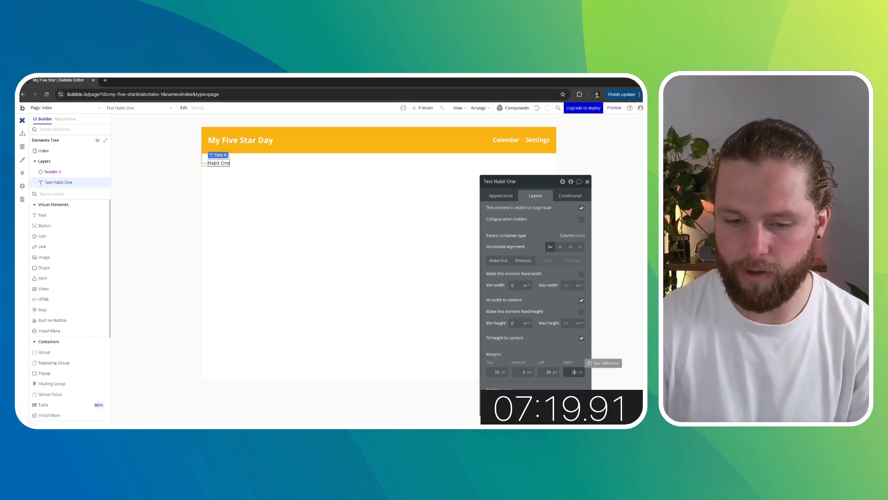
- Set the Habit One text's font weight to 700 (bold)
{"action": "left_click", "coordinate": [502, 197]}
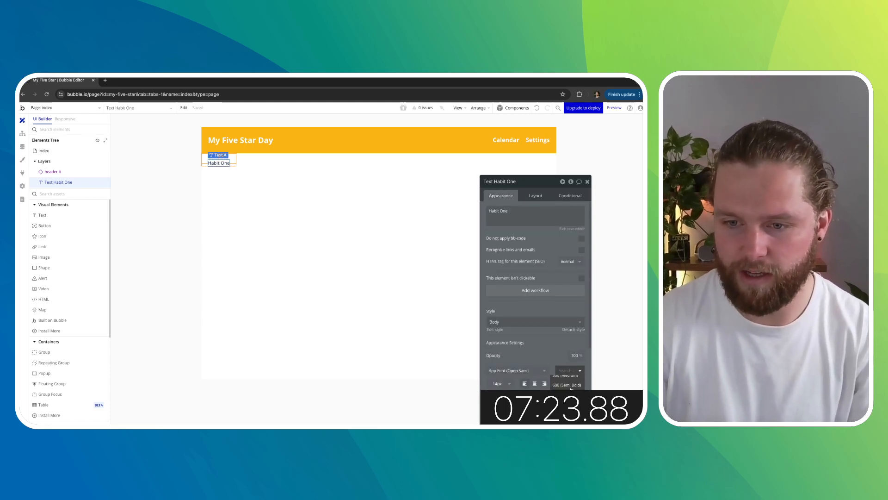
{"action": "left_click", "coordinate": [568, 399]}
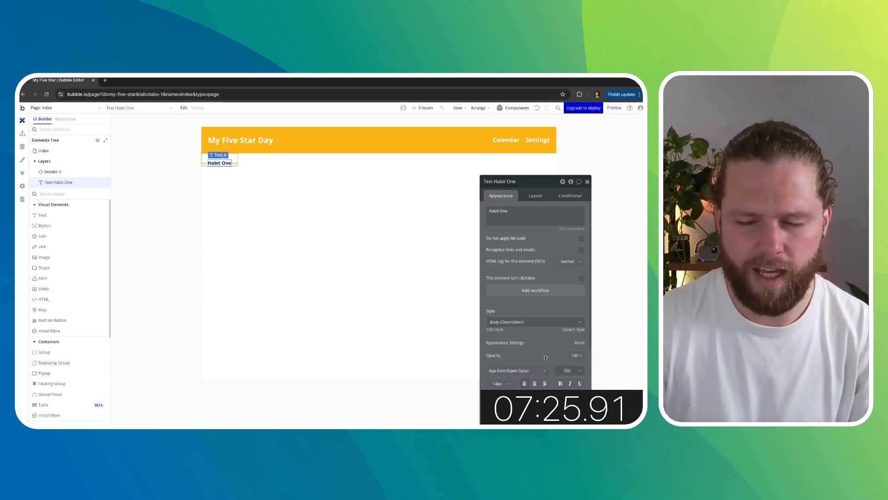
{"action": "left_click", "coordinate": [183, 239]}
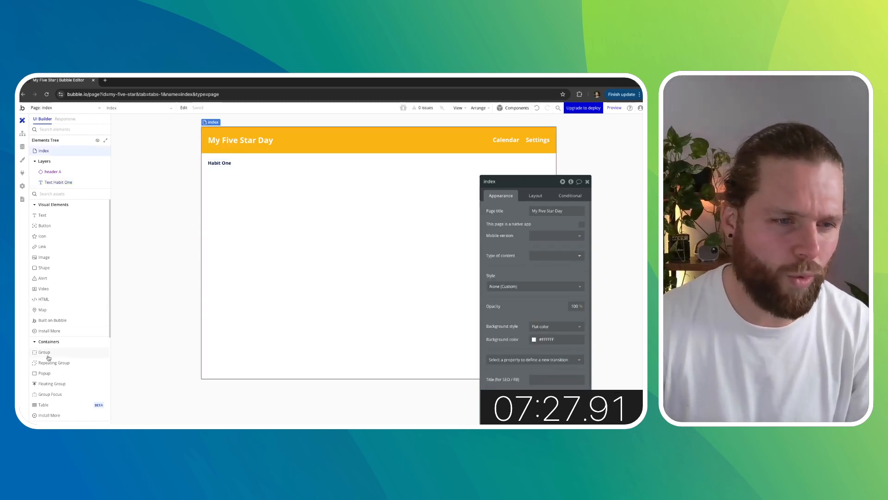
- Add an input field under the Habit One text and rename it "Input - Habit One"
{"action": "scroll", "coordinate": [52, 351], "scroll_direction": "down", "scroll_amount": 5}
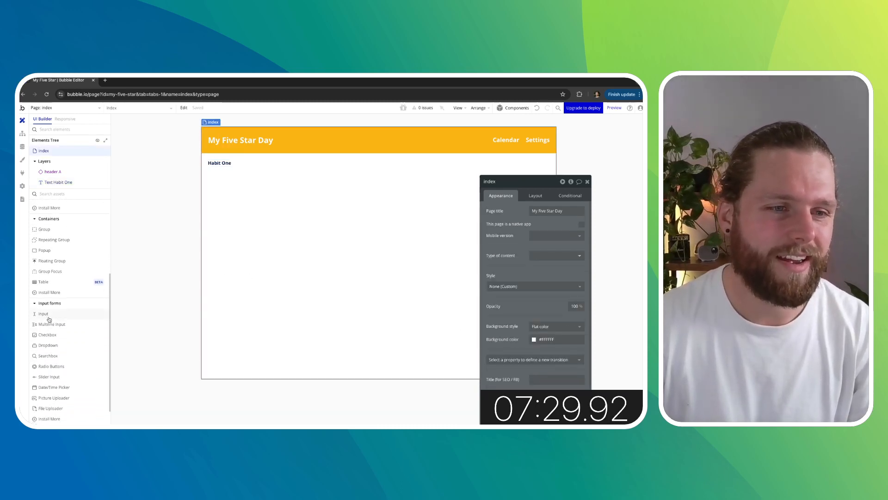
{"action": "left_click_drag", "start_coordinate": [49, 319], "coordinate": [232, 200]}
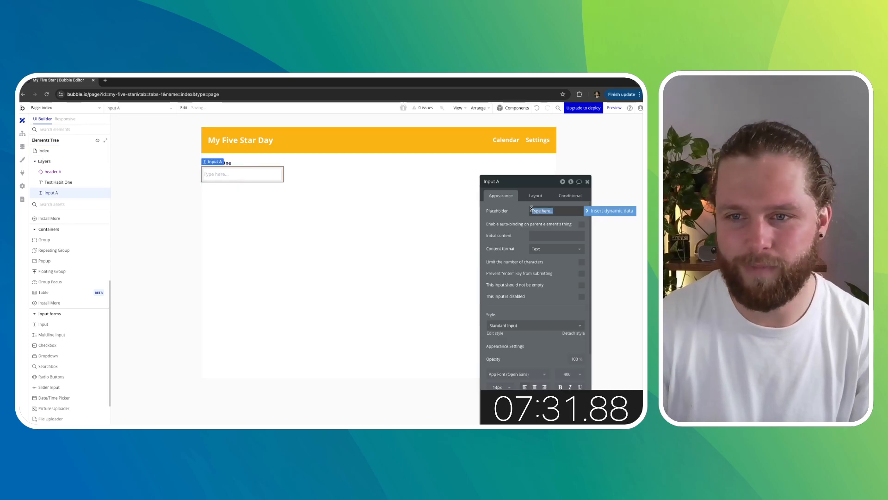
{"action": "left_click", "coordinate": [500, 181]}
{"action": "key", "text": "BackSpace"}
{"action": "type", "text": "- Habit One"}
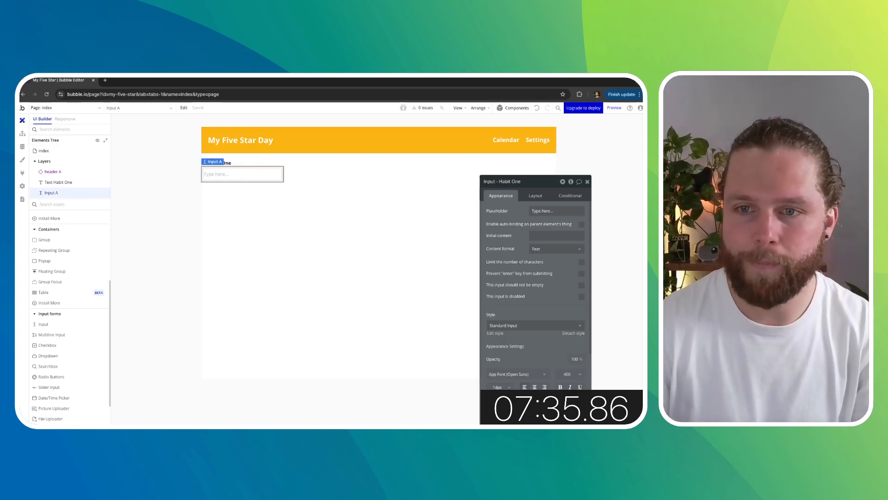
{"action": "key", "text": "Return"}
- Set the input's margins to 10 px top and bottom and 20 px left and right
{"action": "left_click", "coordinate": [532, 197]}
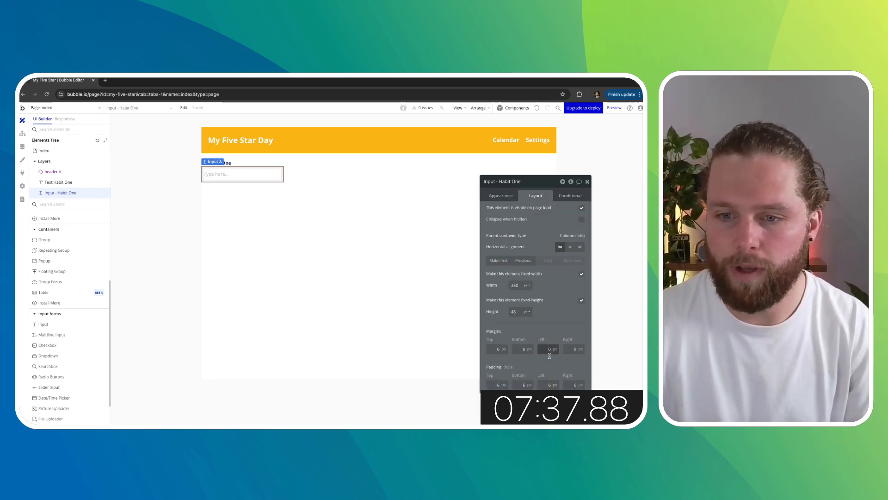
{"action": "left_click", "coordinate": [555, 349]}
{"action": "type", "text": "20"}
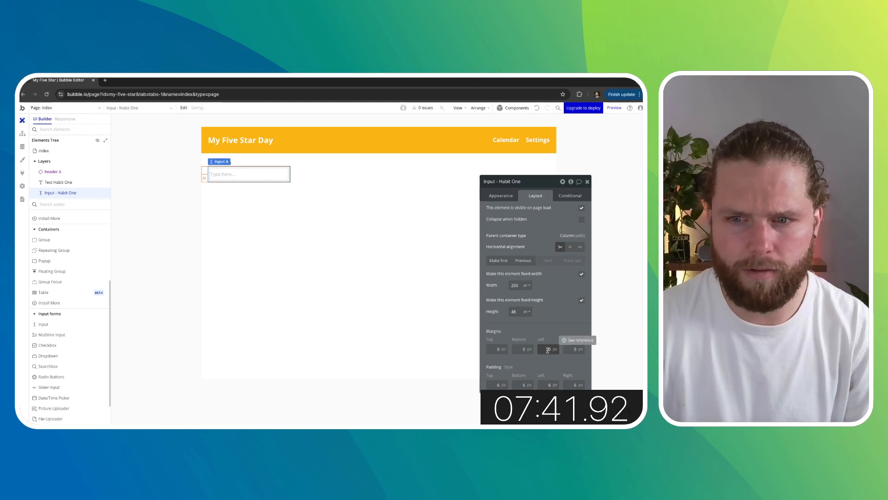
{"action": "left_click", "coordinate": [493, 348]}
{"action": "type", "text": "1"}
{"action": "left_click", "coordinate": [567, 349]}
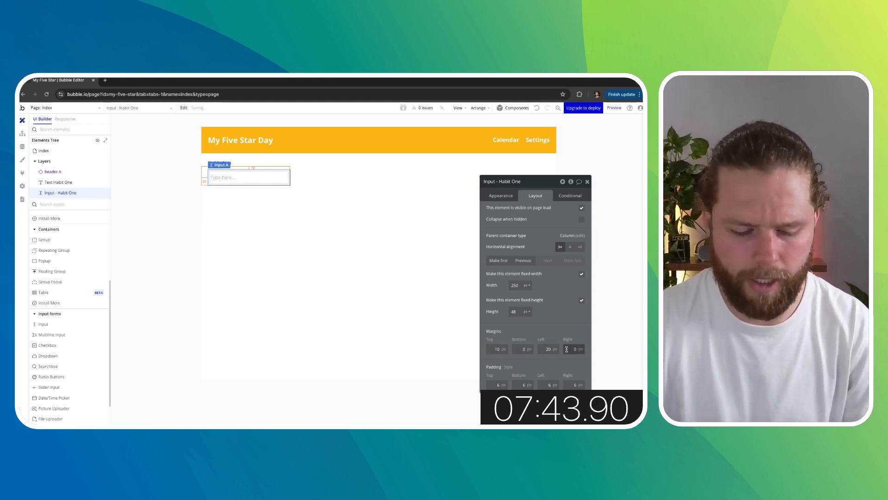
{"action": "type", "text": "2"}
{"action": "left_click", "coordinate": [342, 277]}
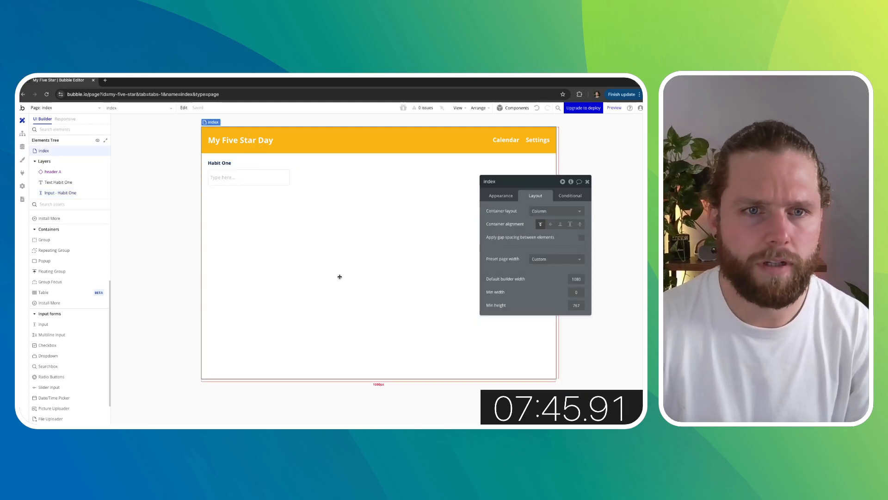
- Make the input stretch to full width by removing fixed width and setting its minimum width to 0
{"action": "left_click", "coordinate": [257, 175]}
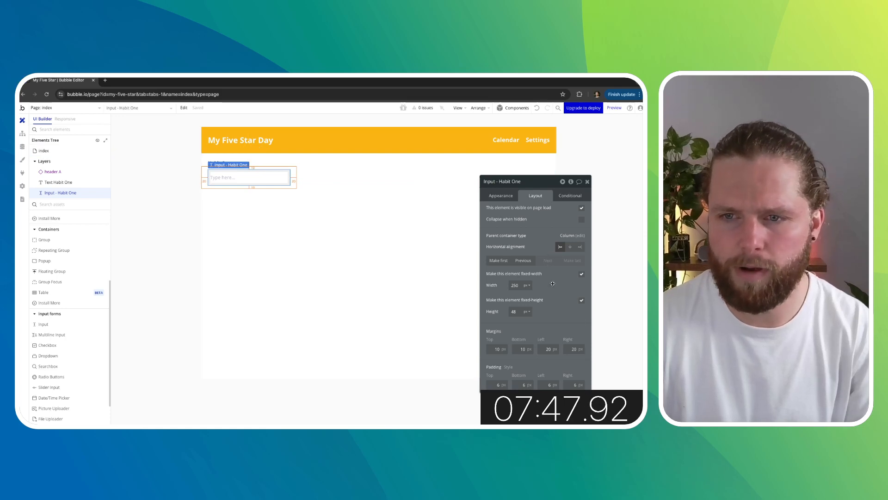
{"action": "left_click", "coordinate": [581, 275]}
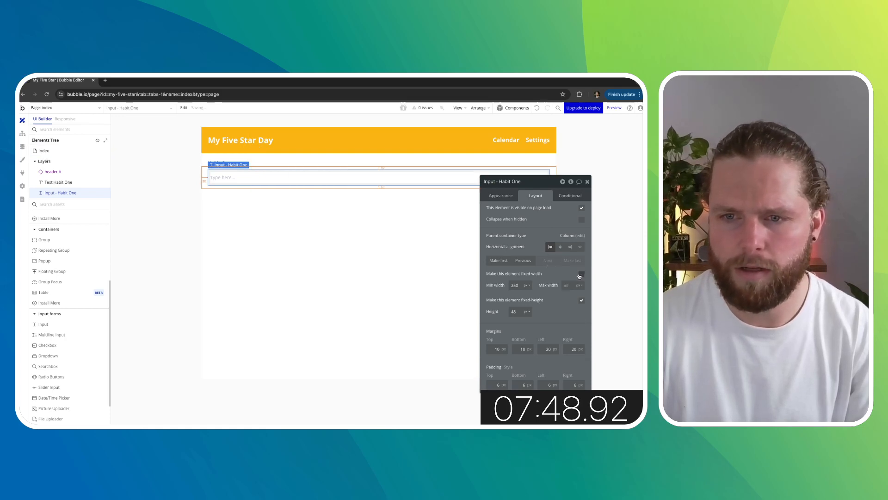
{"action": "double_click", "coordinate": [518, 285]}
{"action": "type", "text": "0"}
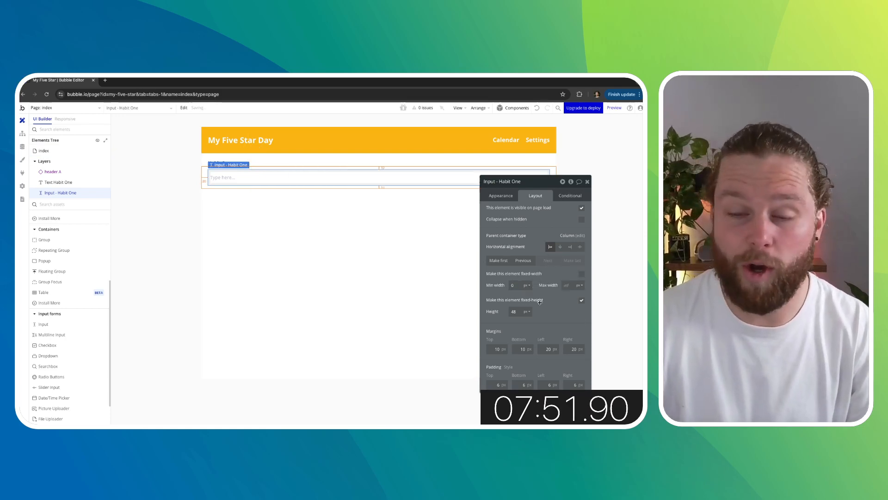
{"action": "left_click", "coordinate": [145, 231]}
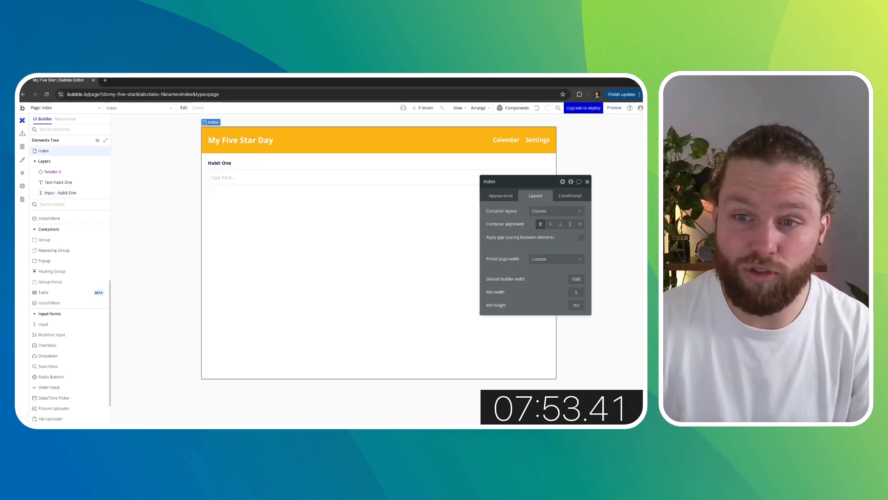
{"action": "left_click", "coordinate": [588, 182]}
- Select the Habit One text and input together and duplicate the pair four times
{"action": "left_click", "coordinate": [232, 166]}
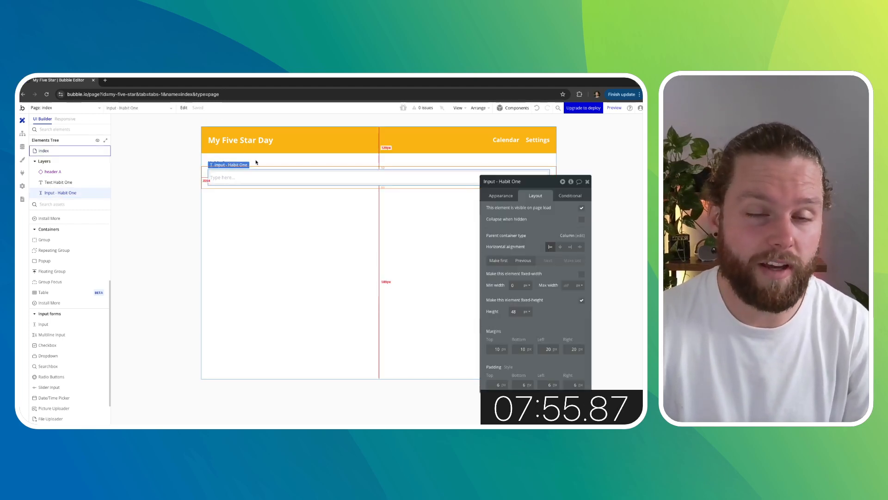
{"action": "left_click", "coordinate": [169, 163]}
{"action": "left_click", "coordinate": [210, 167]}
{"action": "left_click", "coordinate": [240, 177], "text": "shift"}
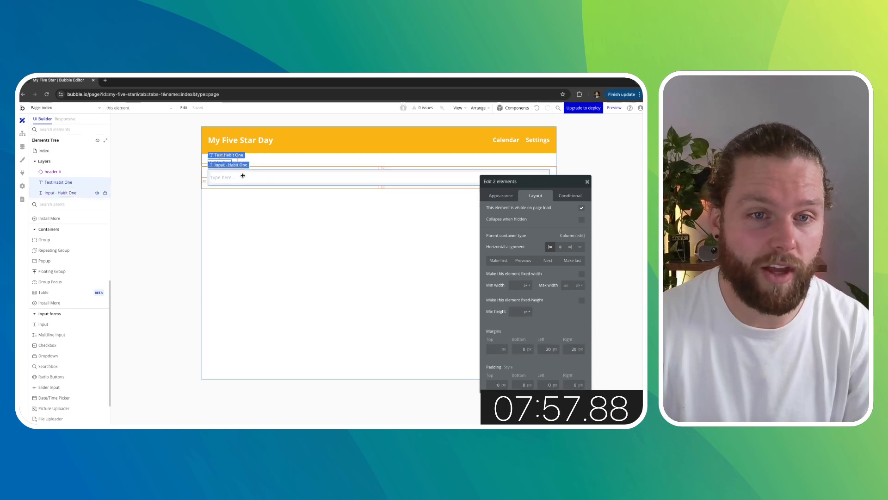
{"action": "key", "text": "ctrl+d"}
{"action": "key", "text": "ctrl+d"}
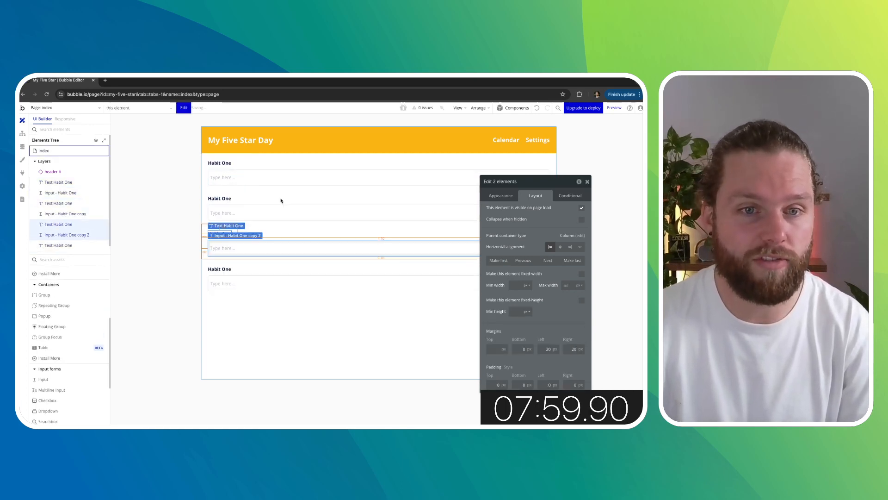
{"action": "key", "text": "ctrl+d"}
{"action": "key", "text": "ctrl+d"}
- Change the second habit label's text to "Habit Two"
{"action": "left_click", "coordinate": [222, 197]}
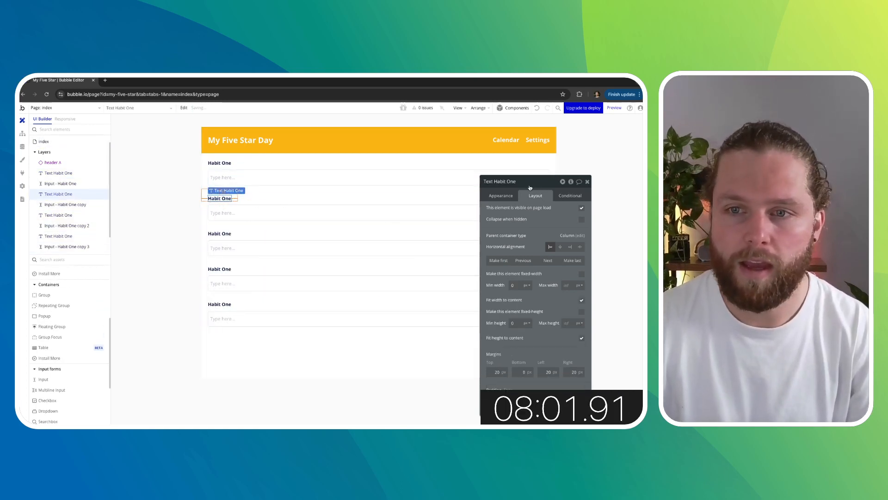
{"action": "left_click", "coordinate": [501, 195]}
{"action": "double_click", "coordinate": [504, 211]}
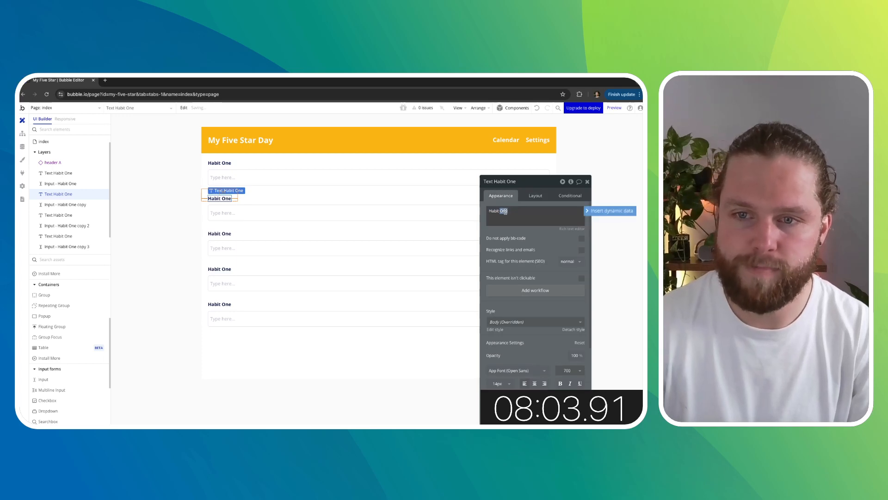
{"action": "type", "text": "Two"}
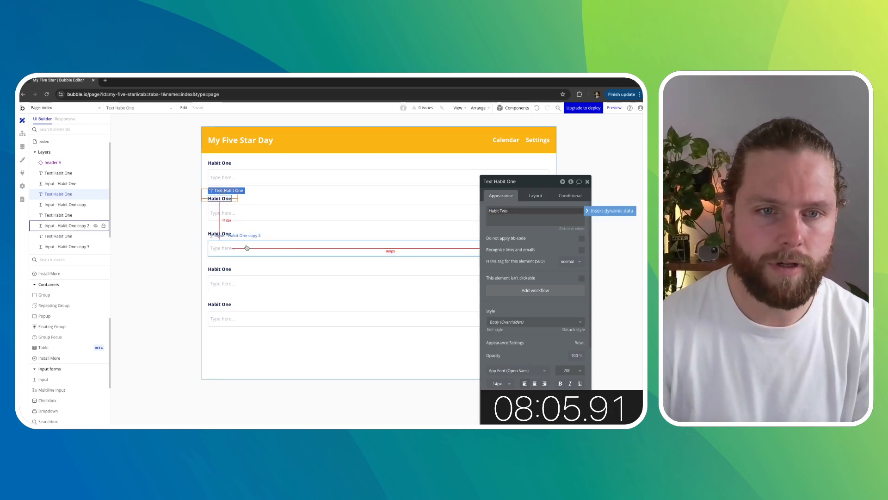
- Change the third habit label's text to "Habit Three"
{"action": "left_click", "coordinate": [220, 233]}
{"action": "double_click", "coordinate": [504, 211]}
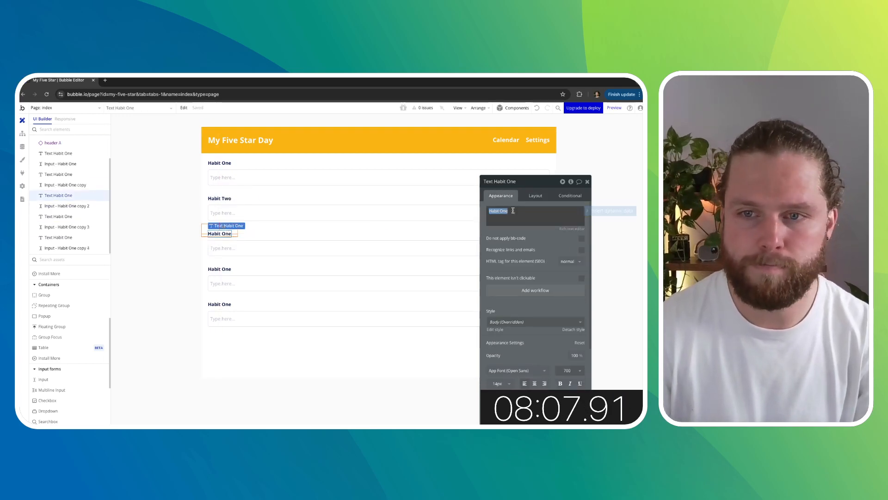
{"action": "type", "text": "Three"}
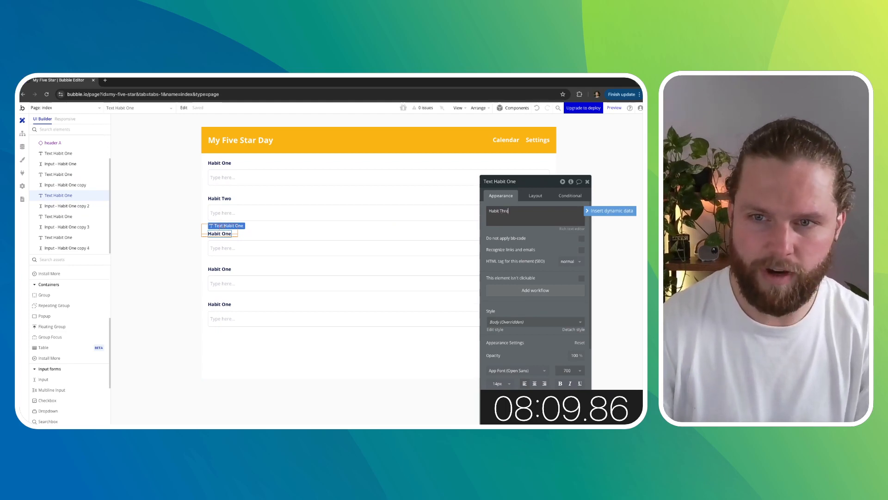
- Change the fourth habit label's text to "Habit Four"
{"action": "left_click", "coordinate": [220, 269]}
{"action": "triple_click", "coordinate": [518, 211]}
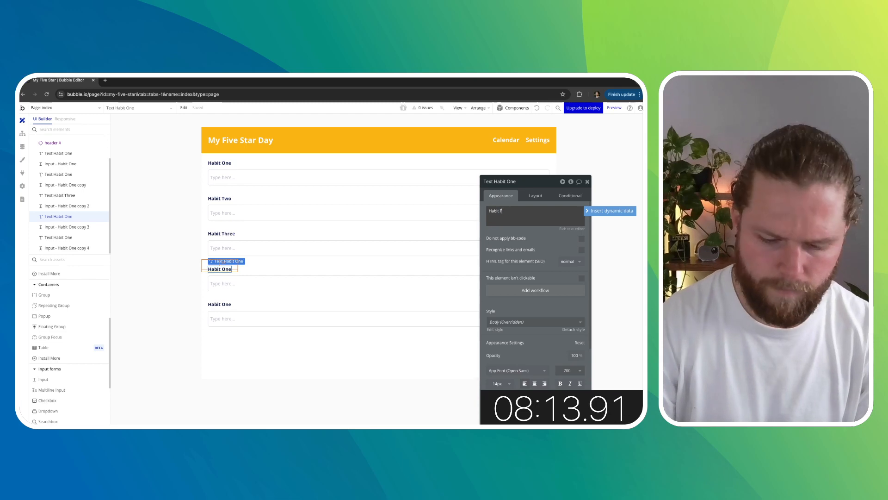
{"action": "type", "text": "Founr"}
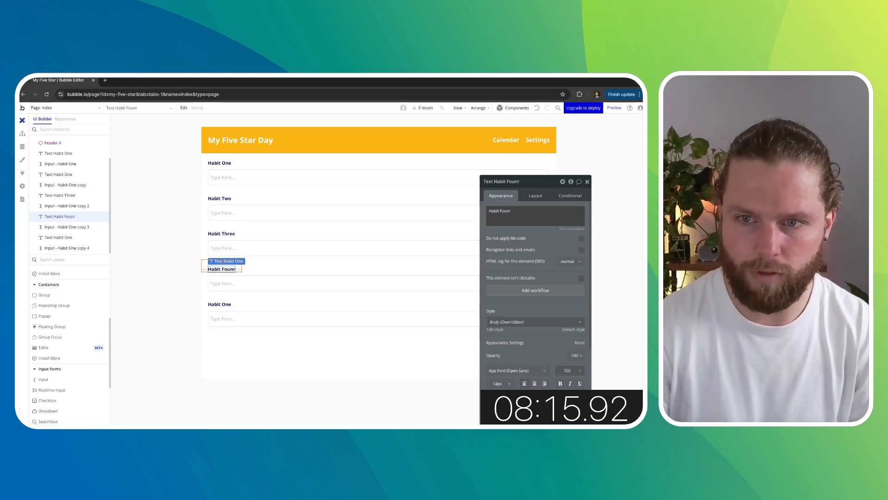
{"action": "left_click", "coordinate": [495, 216]}
{"action": "left_click", "coordinate": [516, 213]}
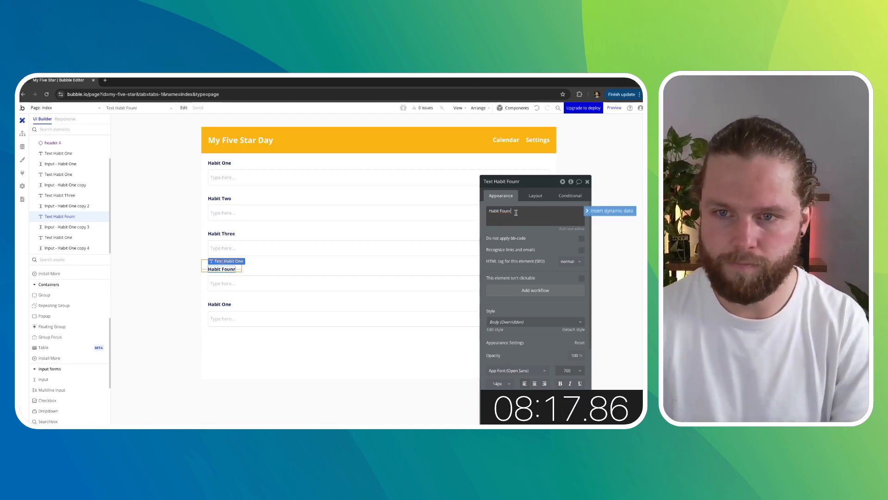
{"action": "key", "text": "BackSpace"}
{"action": "key", "text": "BackSpace"}
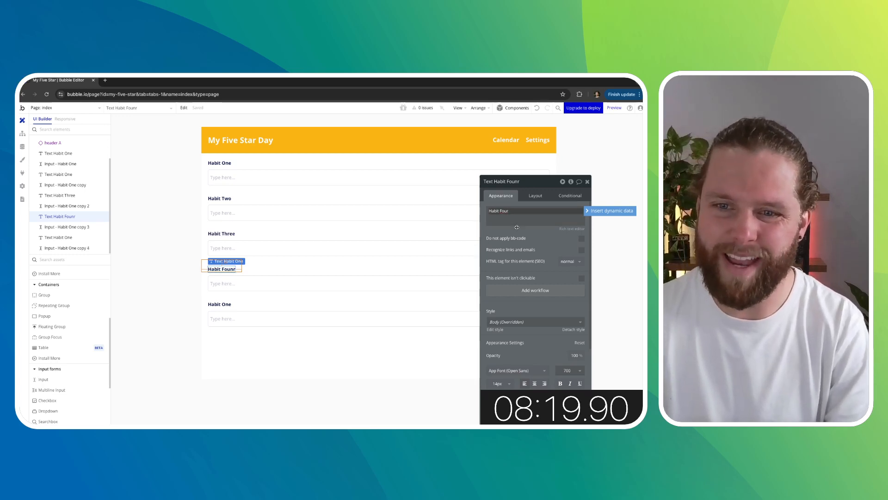
{"action": "type", "text": "r"}
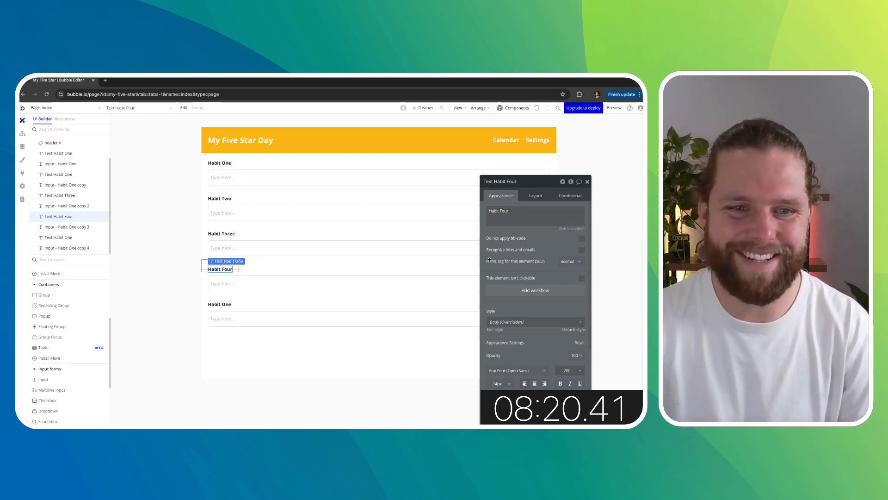
- Change the fifth habit label's text to "Habit Five"
{"action": "left_click", "coordinate": [221, 305]}
{"action": "left_click", "coordinate": [504, 212]}
{"action": "double_click", "coordinate": [504, 211]}
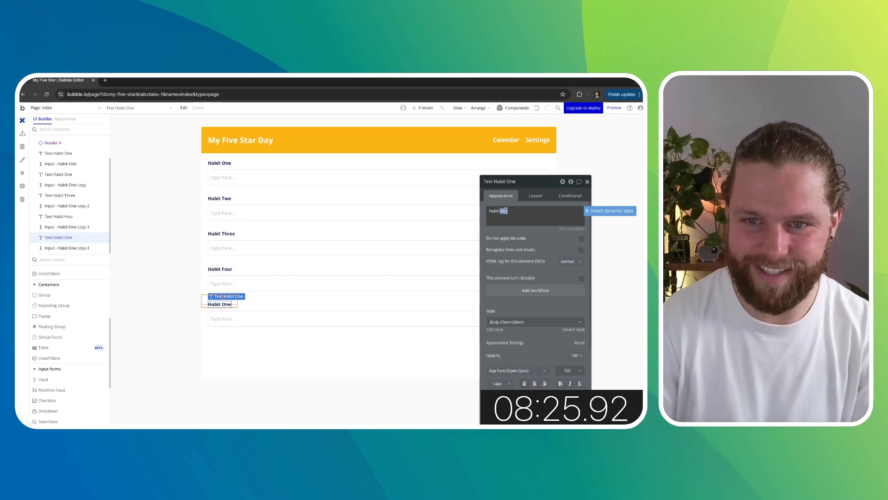
{"action": "type", "text": "Fiv"}
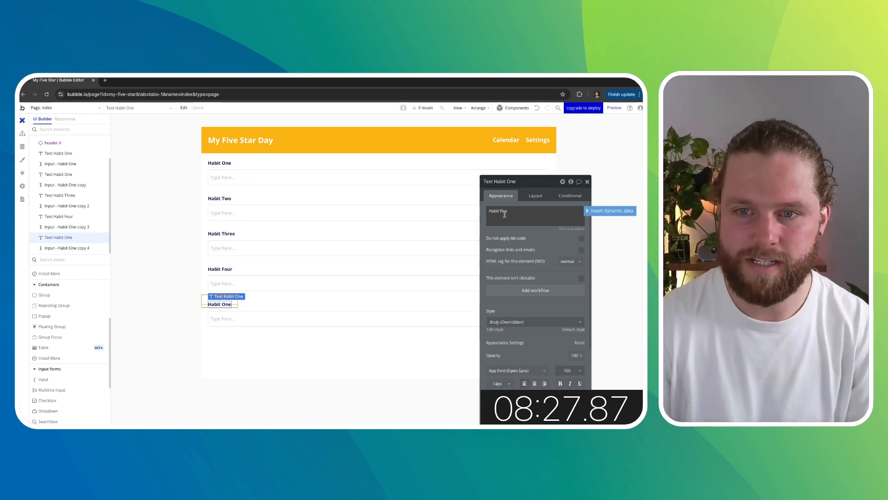
{"action": "type", "text": "e"}
{"action": "left_click", "coordinate": [504, 232]}
{"action": "left_click", "coordinate": [173, 273]}
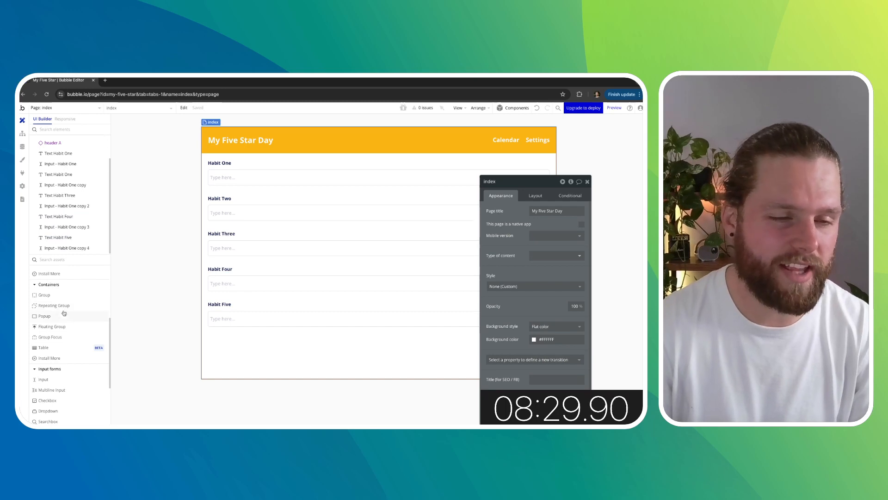
- Add a button below the habit rows and label it "Save Habits"
{"action": "scroll", "coordinate": [64, 313], "scroll_direction": "up", "scroll_amount": 3}
{"action": "left_click", "coordinate": [45, 291]}
{"action": "left_click", "coordinate": [211, 353]}
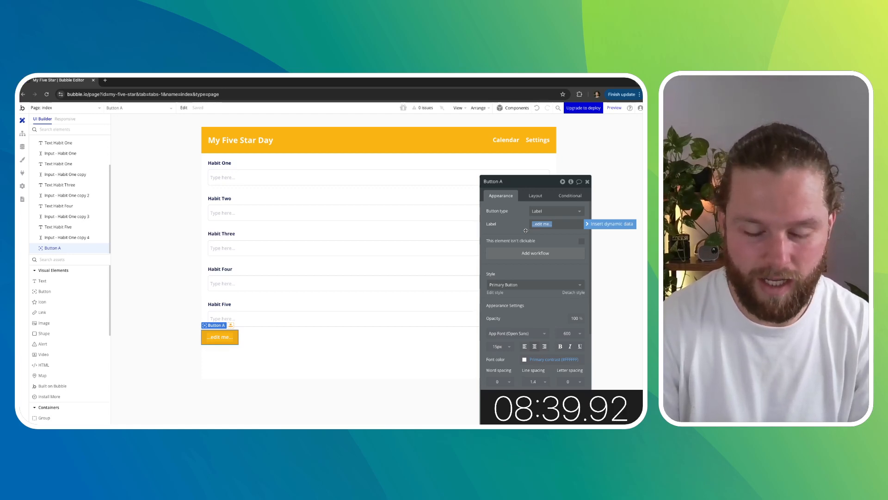
{"action": "type", "text": "Updat"}
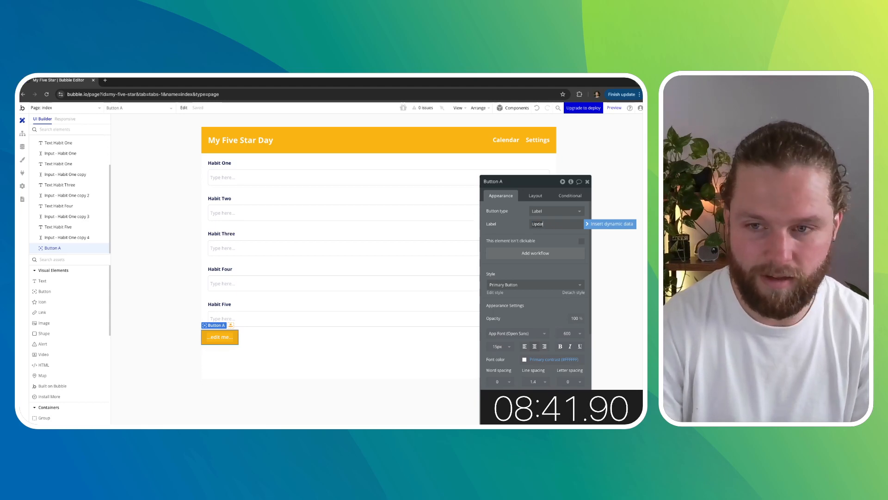
{"action": "type", "text": "Save"}
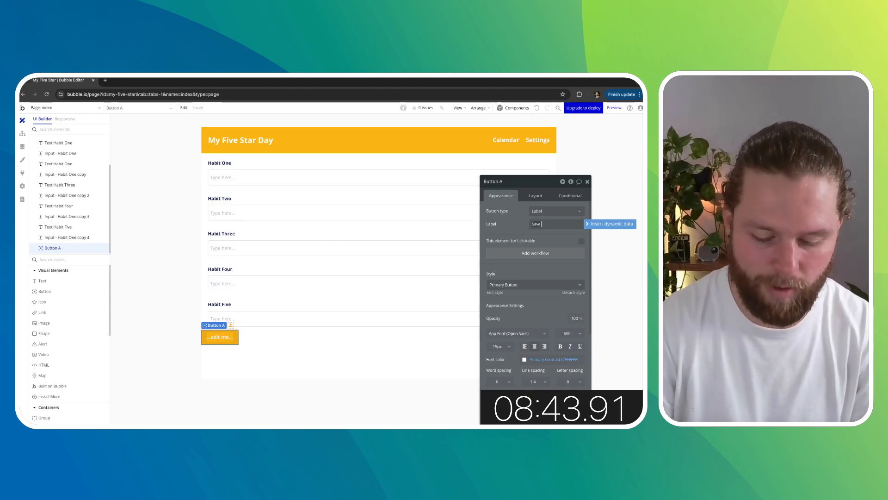
{"action": "type", "text": " Habits"}
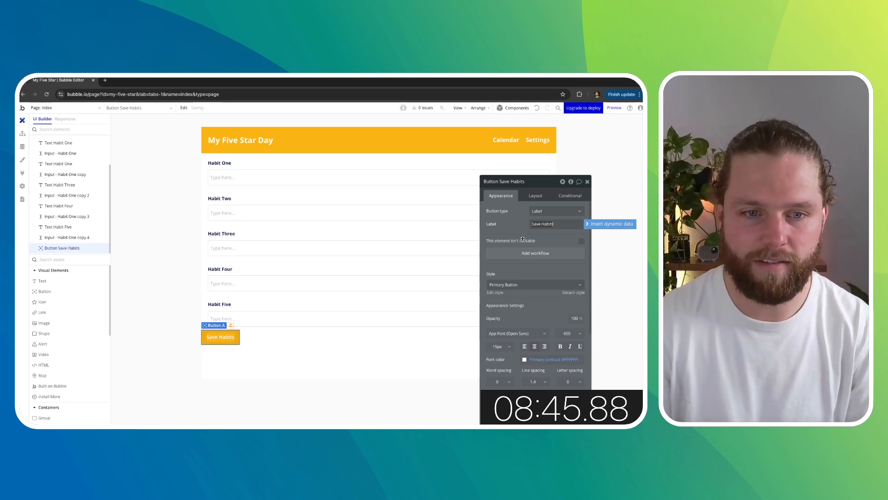
- Set the Save Habits button's minimum width to 160 px
{"action": "left_click", "coordinate": [523, 237]}
{"action": "left_click", "coordinate": [537, 197]}
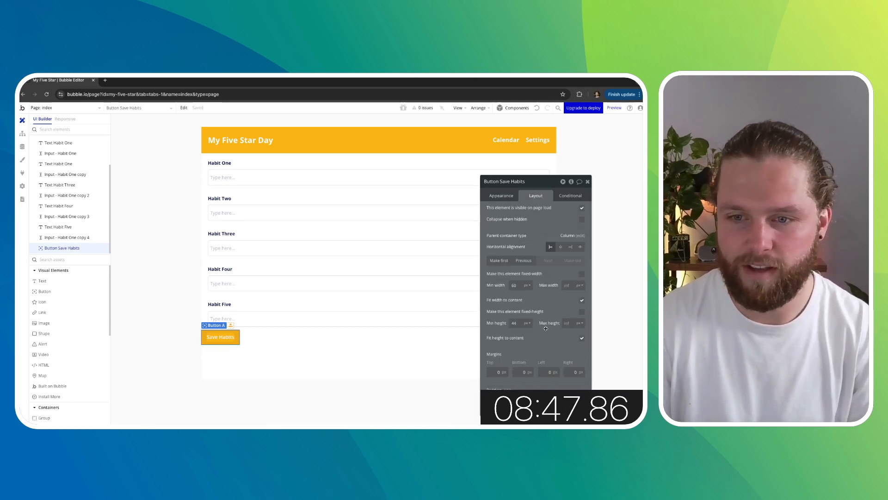
{"action": "left_click", "coordinate": [513, 286]}
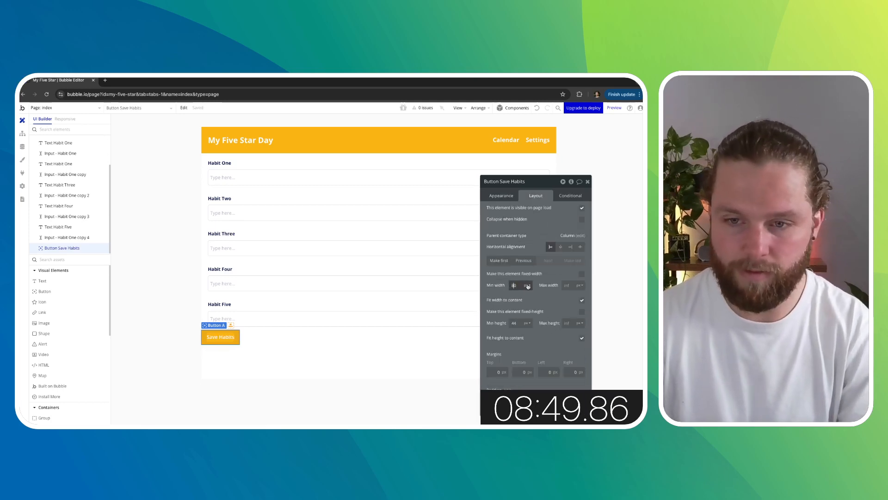
{"action": "type", "text": "80"}
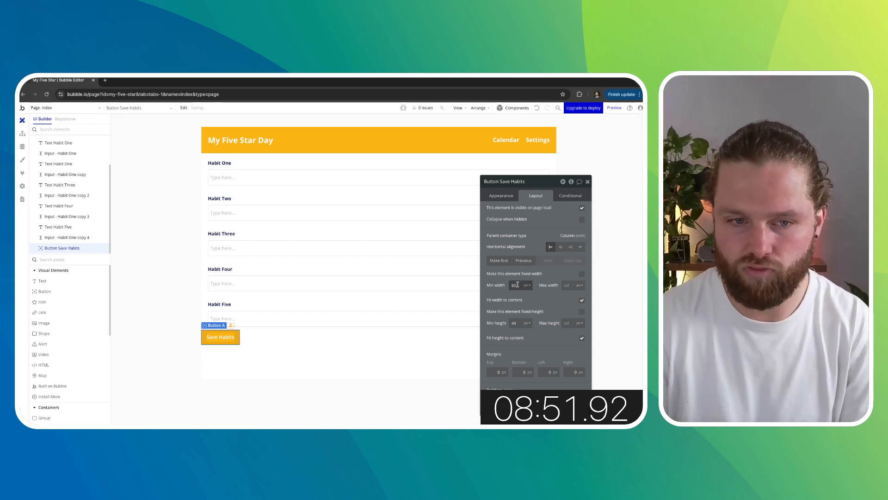
{"action": "left_click", "coordinate": [329, 344]}
{"action": "left_click", "coordinate": [219, 340]}
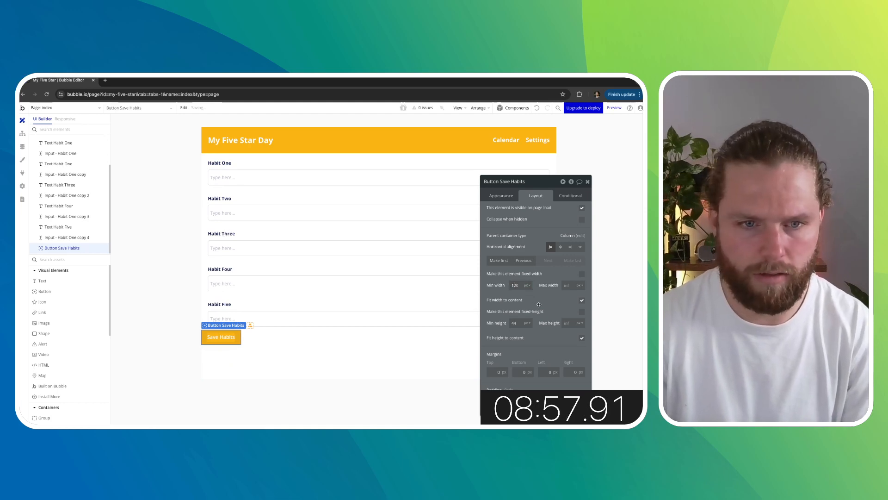
{"action": "type", "text": "160"}
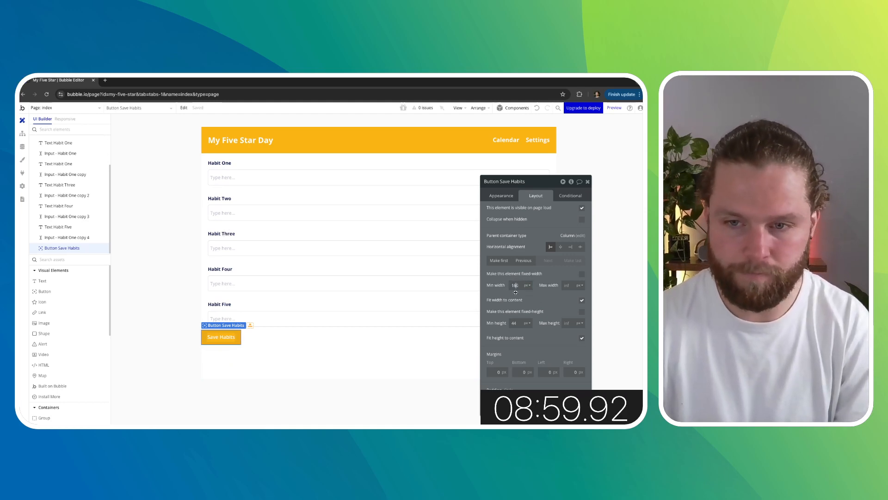
{"action": "key", "text": "Return"}
- Set the button's margins to 10 px top and 20 px left
{"action": "left_click", "coordinate": [179, 352]}
{"action": "left_click", "coordinate": [245, 337]}
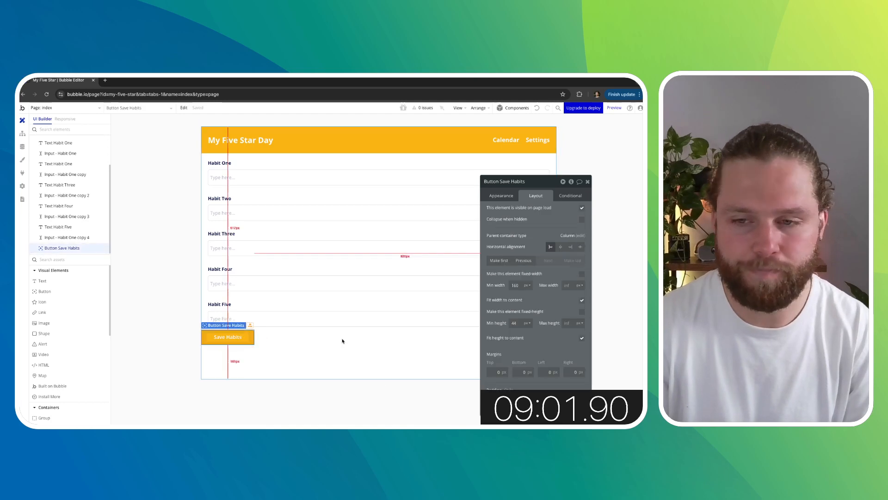
{"action": "left_click", "coordinate": [546, 372]}
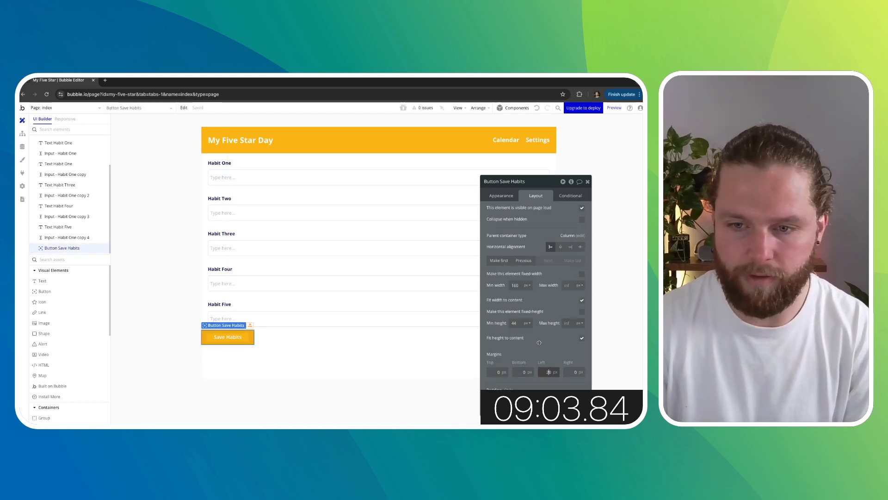
{"action": "left_click", "coordinate": [174, 360]}
{"action": "left_click", "coordinate": [225, 334]}
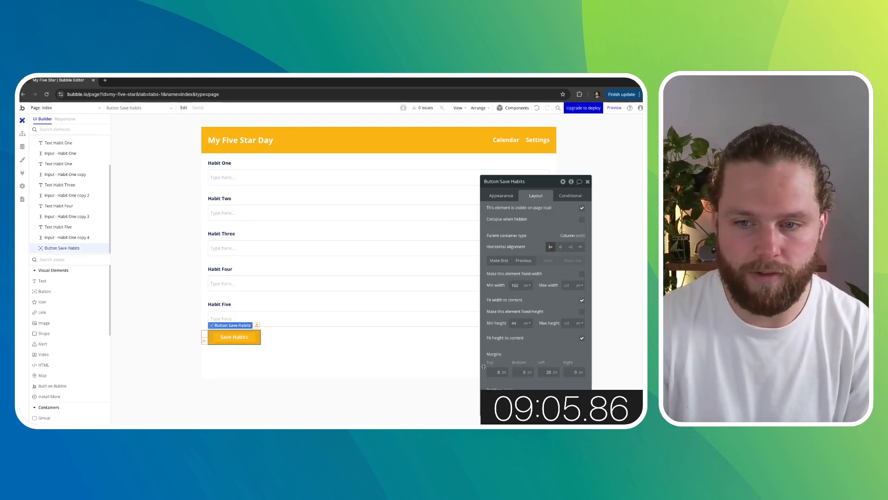
{"action": "left_click", "coordinate": [565, 371]}
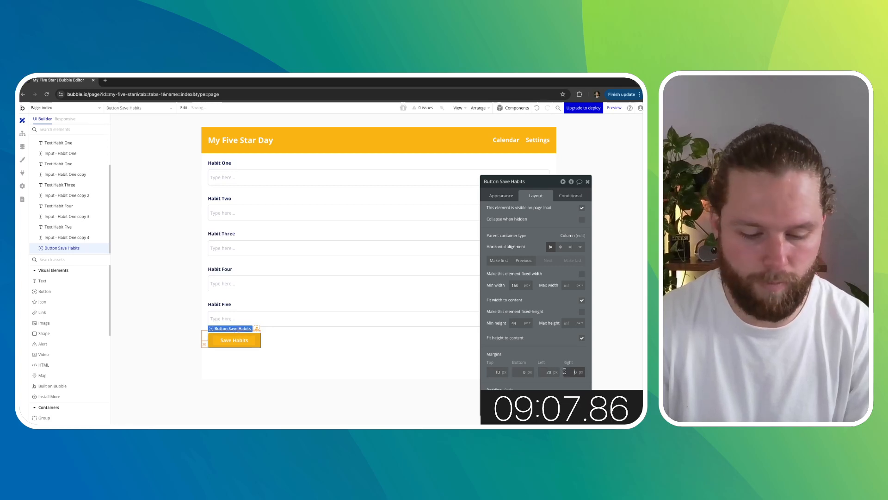
{"action": "left_click", "coordinate": [527, 372]}
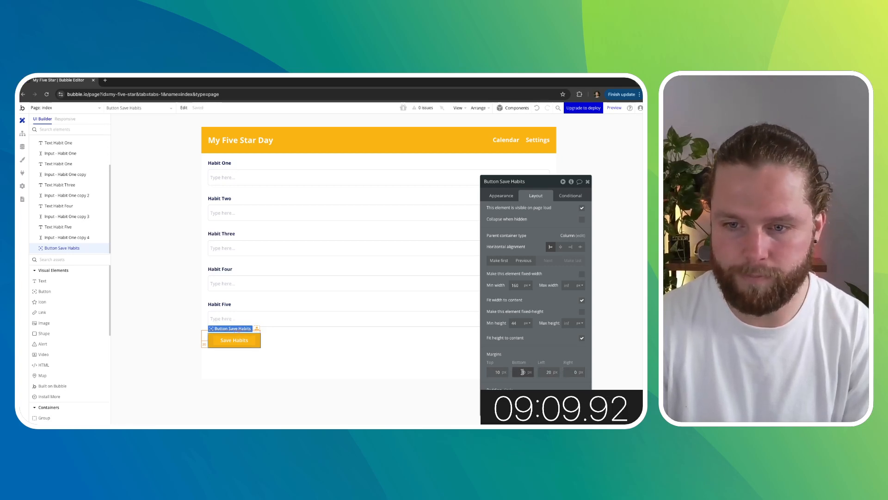
{"action": "left_click", "coordinate": [133, 347]}
- Rename the second habit input element as "Input - Habit Two"
{"action": "left_click_drag", "start_coordinate": [525, 188], "coordinate": [584, 271]}
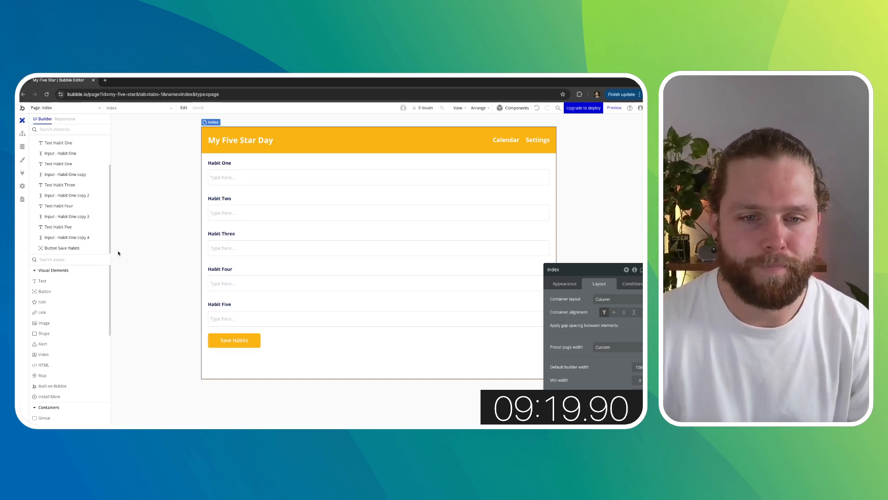
{"action": "left_click", "coordinate": [234, 340]}
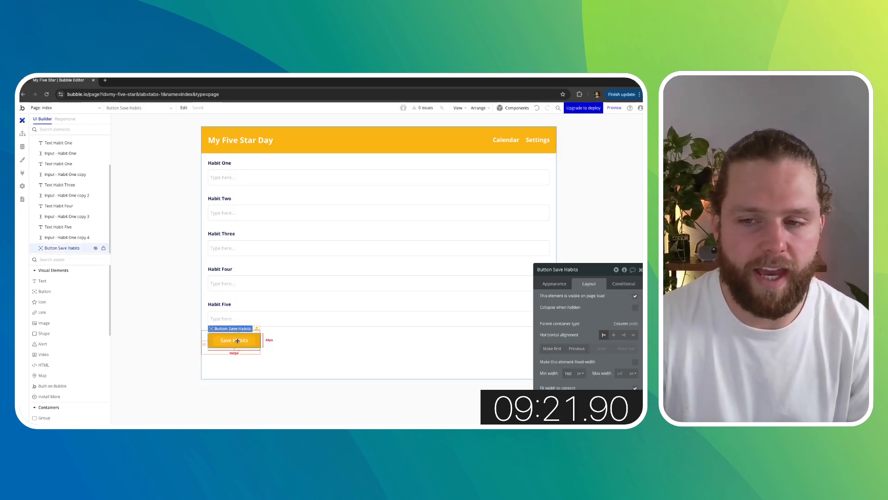
{"action": "left_click_drag", "start_coordinate": [604, 274], "coordinate": [547, 220]}
{"action": "left_click", "coordinate": [509, 178]}
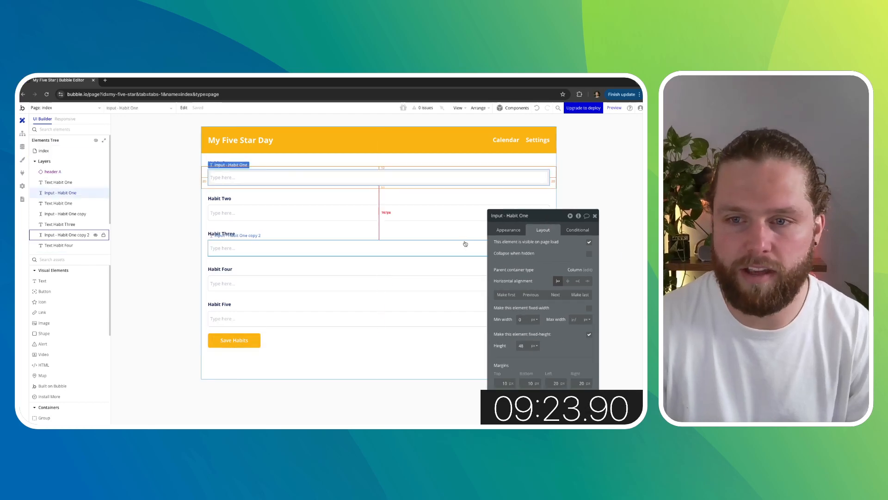
{"action": "left_click", "coordinate": [512, 230]}
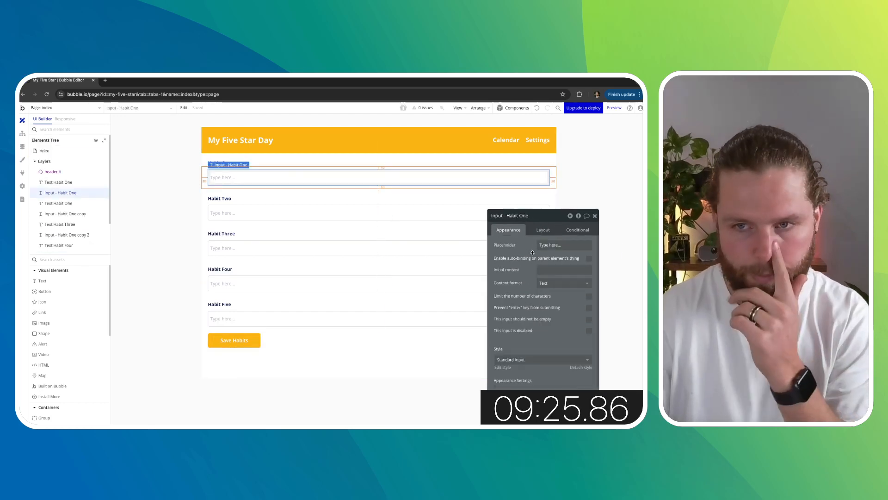
{"action": "left_click", "coordinate": [255, 210]}
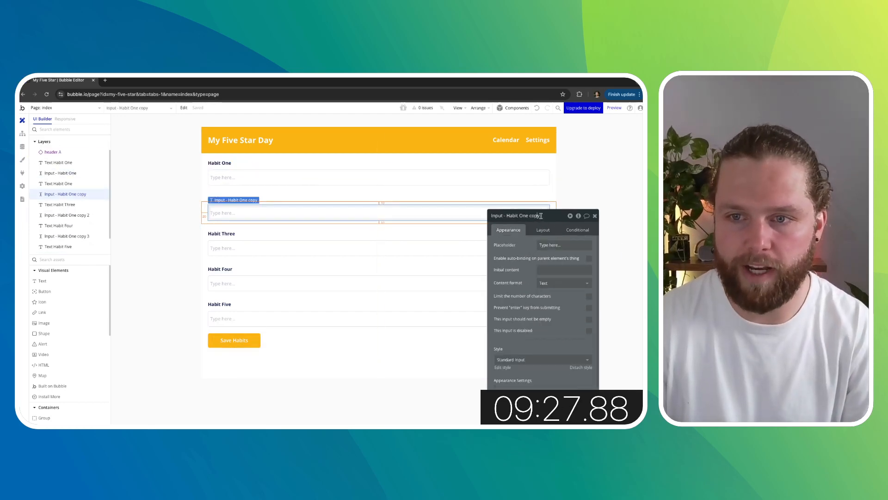
{"action": "left_click_drag", "start_coordinate": [524, 217], "coordinate": [519, 216]}
{"action": "type", "text": "Two"}
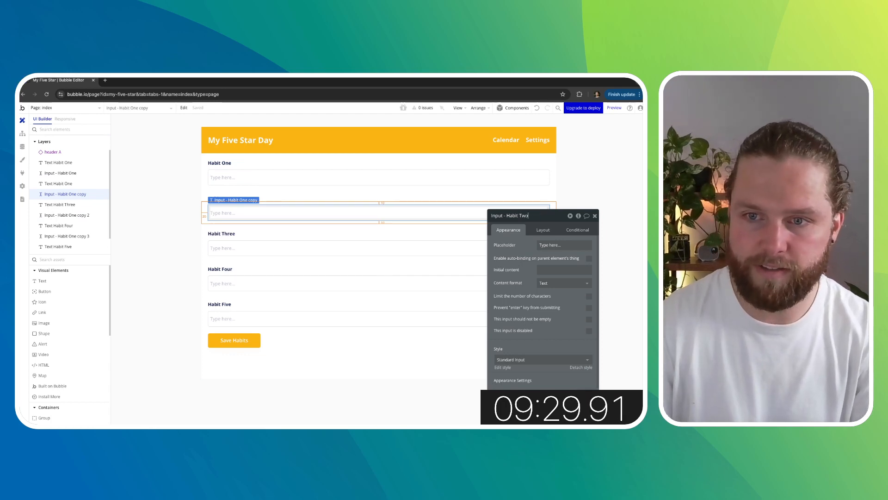
- Rename the third and fourth habit input elements as "Input - Habit Three" and "Input - Habit Four"
{"action": "left_click", "coordinate": [259, 248]}
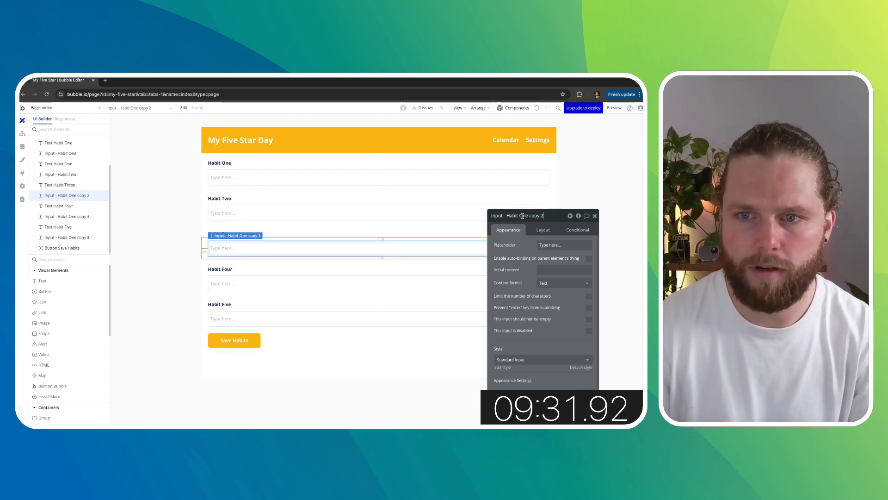
{"action": "type", "text": "Three"}
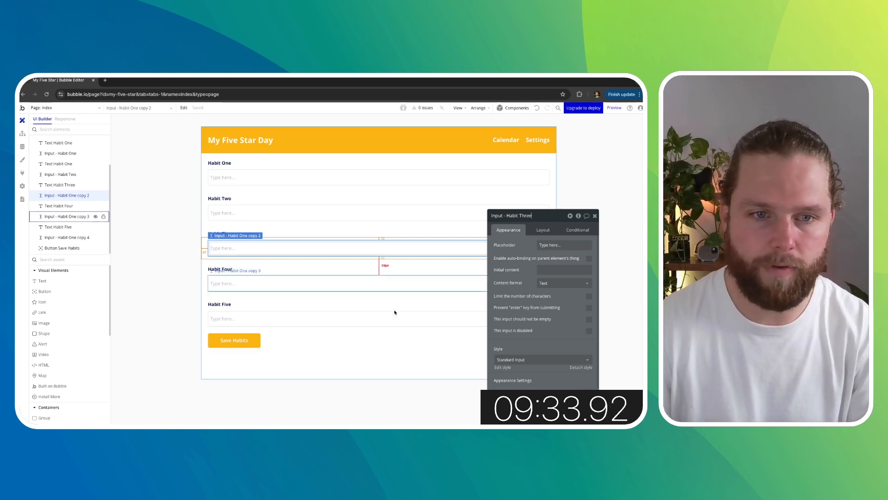
{"action": "left_click", "coordinate": [249, 290]}
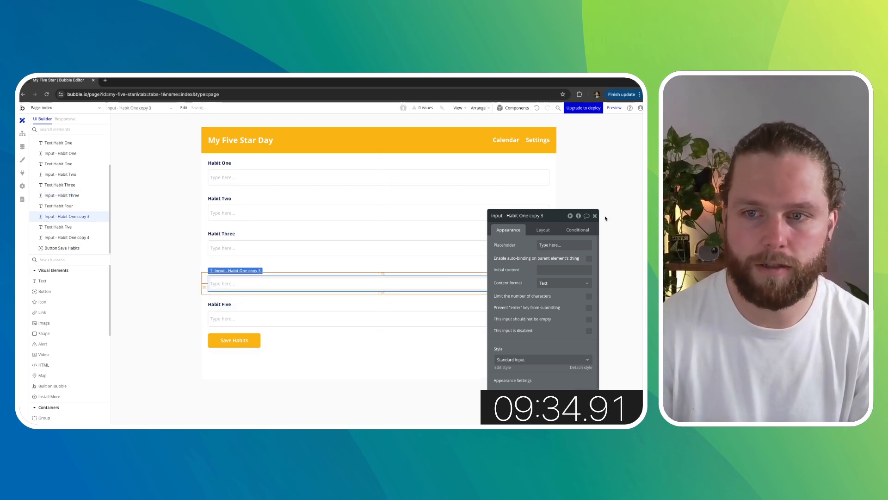
{"action": "left_click", "coordinate": [520, 215], "text": "shift"}
{"action": "type", "text": "Four"}
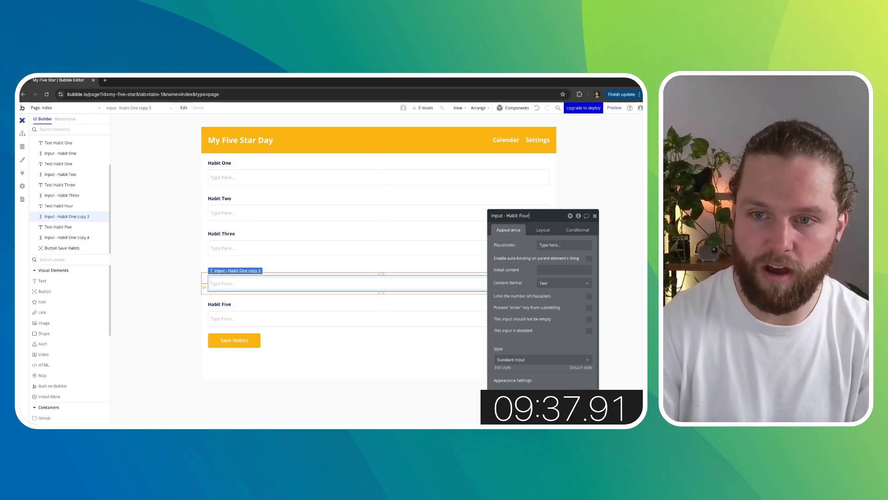
- Rename the fifth habit input element as "Input - Habit Five"
{"action": "left_click", "coordinate": [379, 318]}
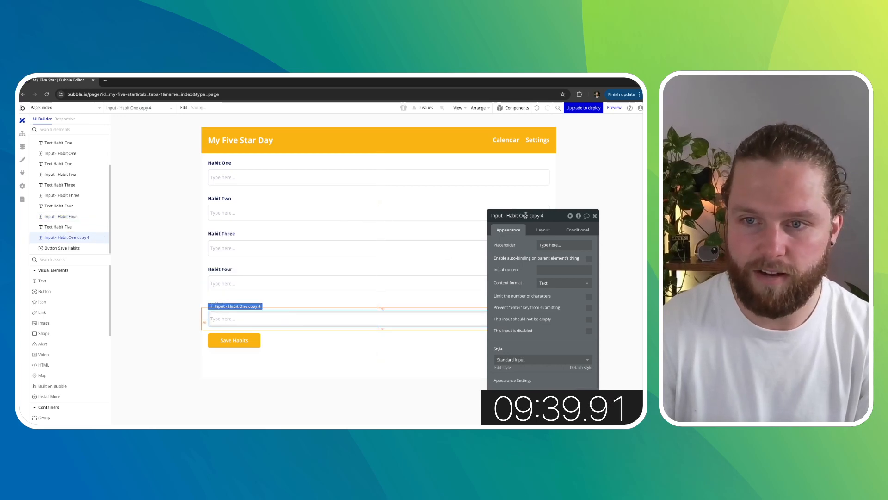
{"action": "type", "text": "Five"}
{"action": "key", "text": "Return"}
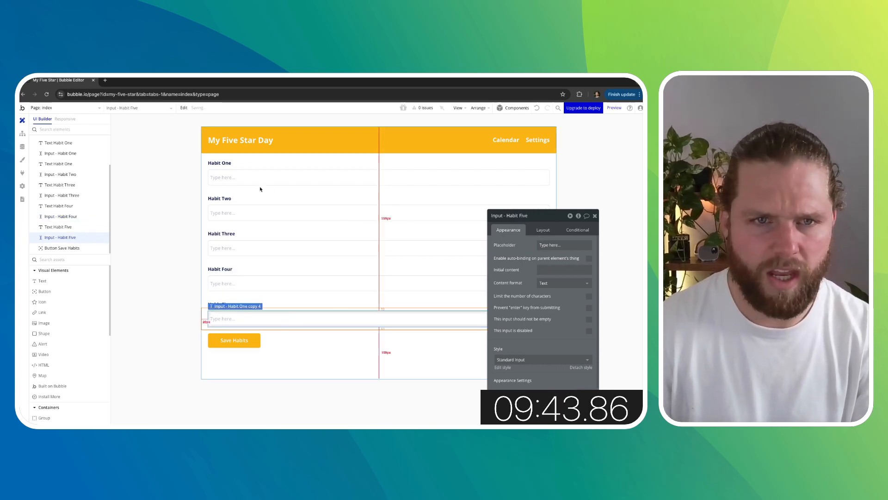
{"action": "left_click", "coordinate": [260, 179]}
{"action": "left_click", "coordinate": [544, 270]}
{"action": "left_click", "coordinate": [619, 269]}
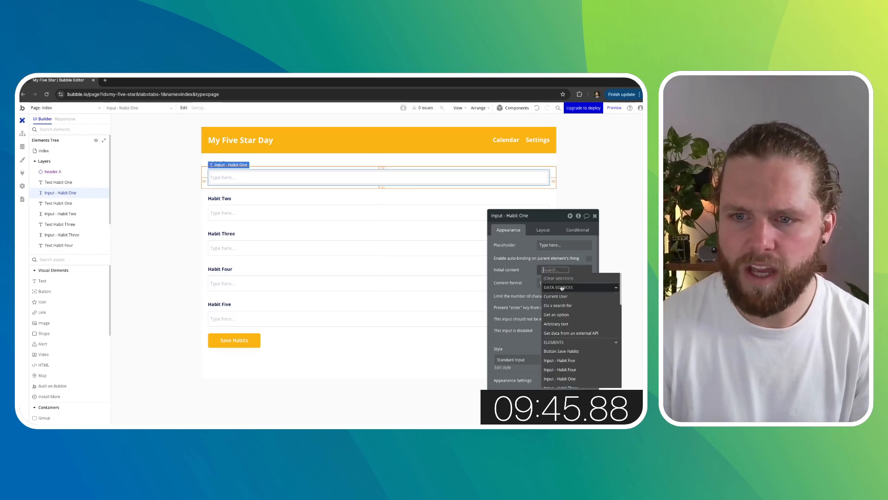
- Add a field named "Habits" of type Habit to the User data type
{"action": "left_click", "coordinate": [23, 147]}
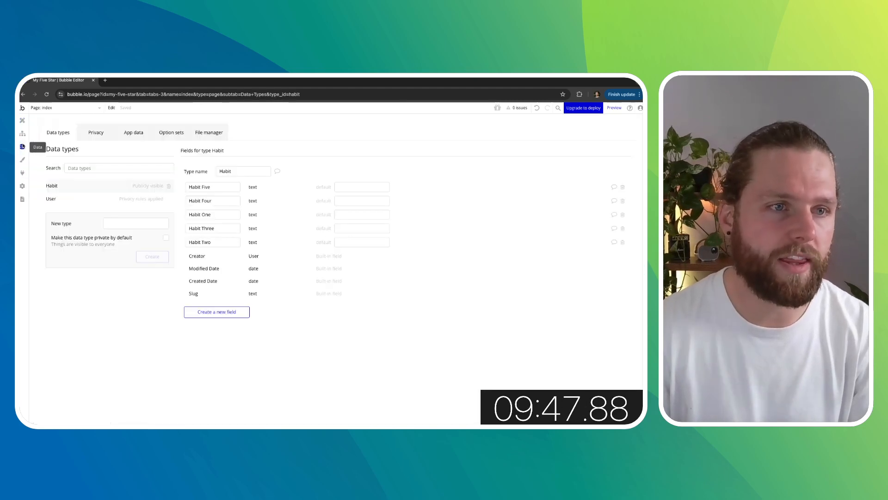
{"action": "left_click", "coordinate": [82, 201]}
{"action": "left_click", "coordinate": [217, 257]}
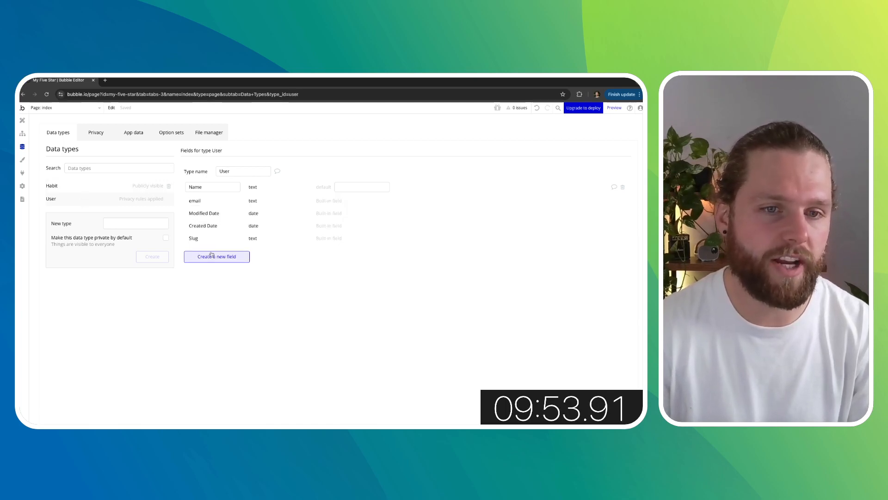
{"action": "left_click", "coordinate": [318, 165]}
{"action": "type", "text": "Habits"}
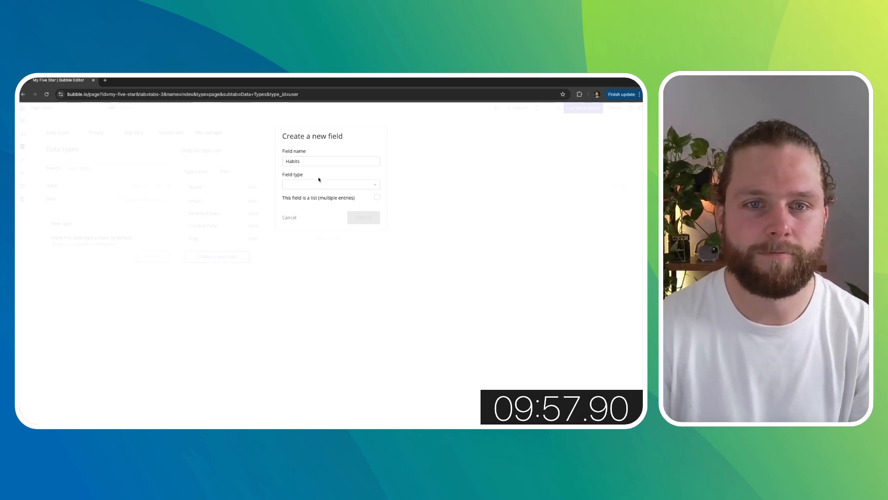
{"action": "left_click", "coordinate": [314, 184]}
{"action": "left_click", "coordinate": [291, 212]}
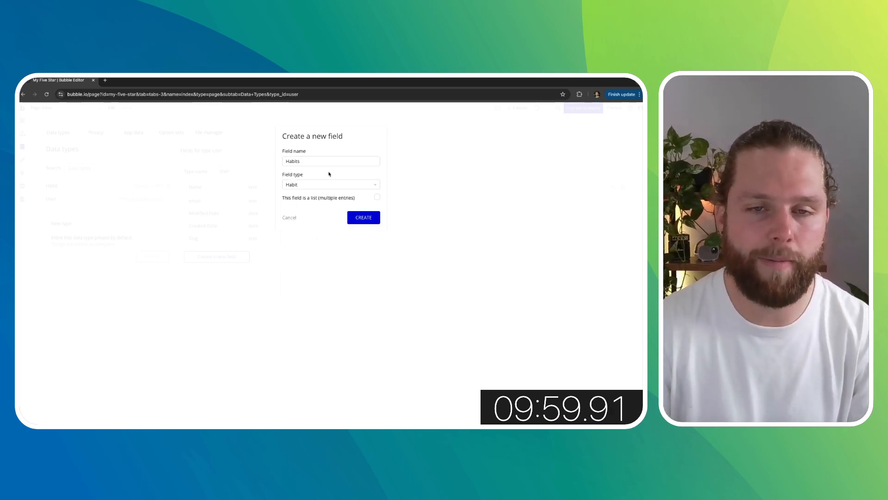
{"action": "left_click", "coordinate": [362, 218]}
- Create a new data type named "Day"
{"action": "left_click", "coordinate": [109, 223]}
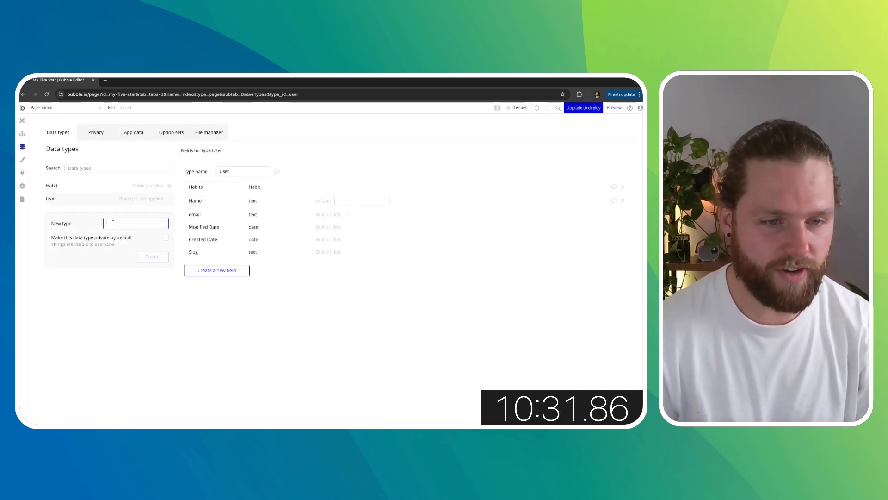
{"action": "type", "text": "Day"}
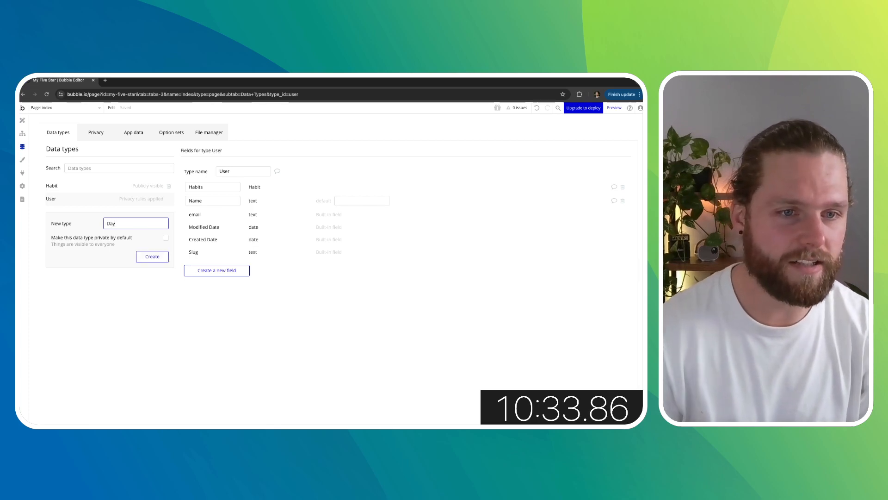
{"action": "left_click", "coordinate": [153, 256]}
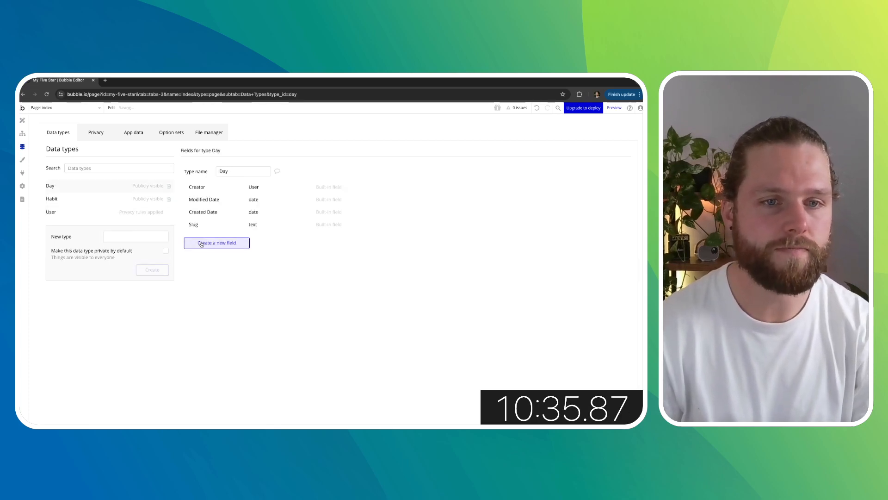
- Add a "Habits completed" field to the Day type as a list of texts
{"action": "left_click", "coordinate": [216, 243]}
{"action": "left_click", "coordinate": [298, 161]}
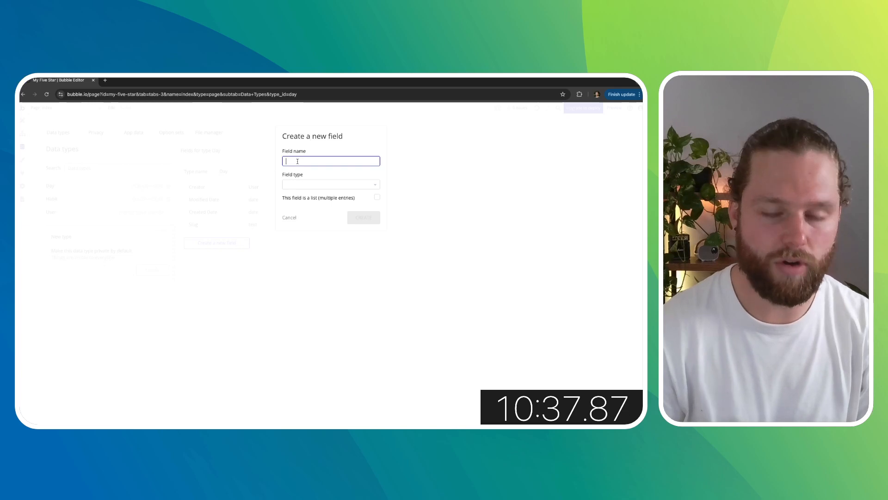
{"action": "type", "text": "Habits com"}
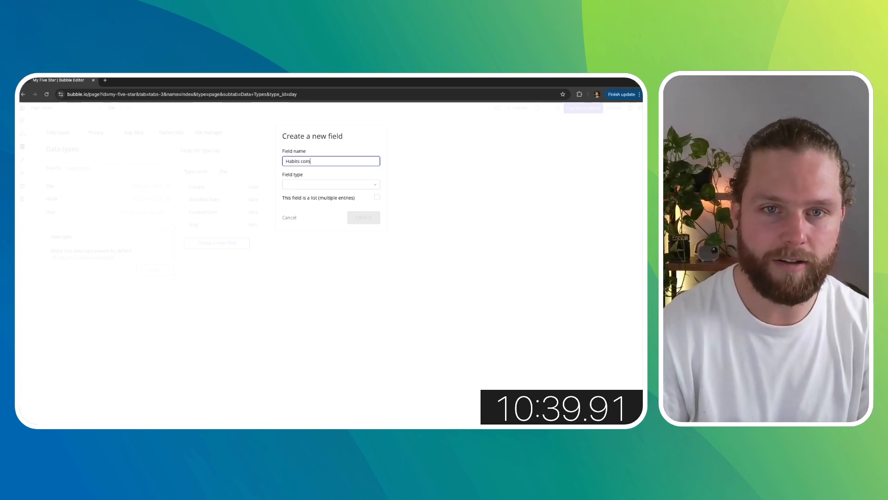
{"action": "type", "text": "pleted"}
{"action": "left_click", "coordinate": [318, 185]}
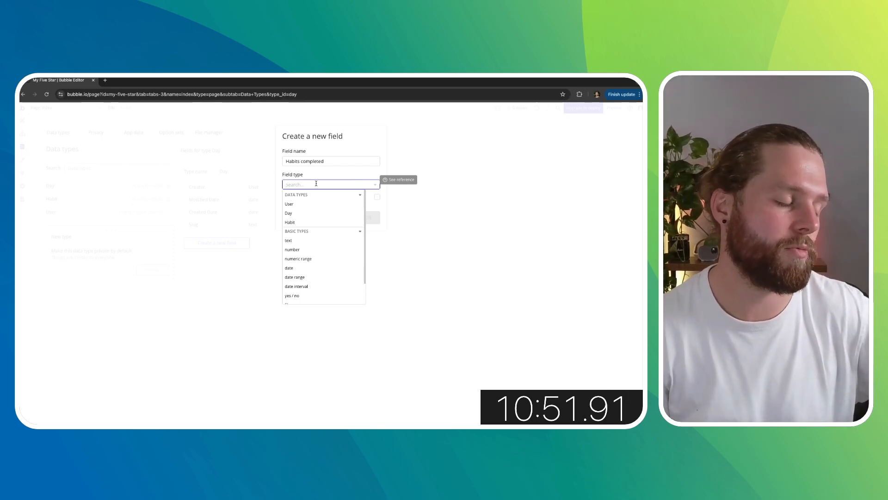
{"action": "left_click", "coordinate": [304, 223]}
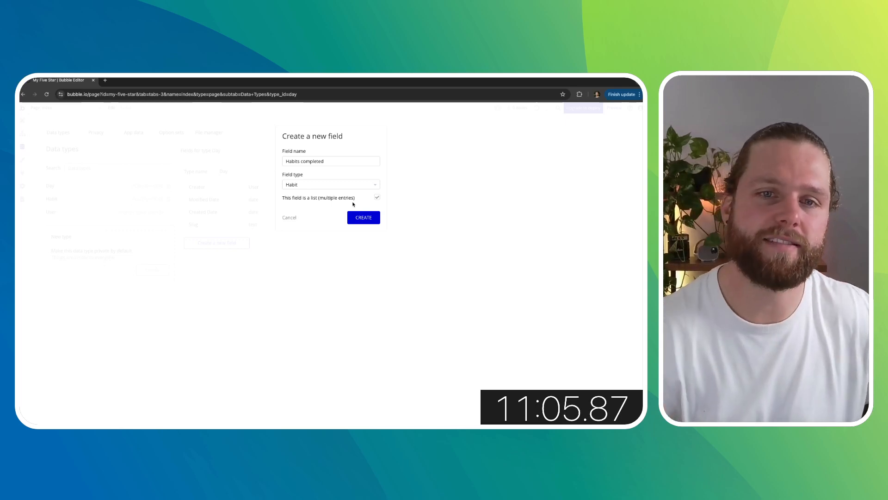
{"action": "left_click", "coordinate": [343, 185]}
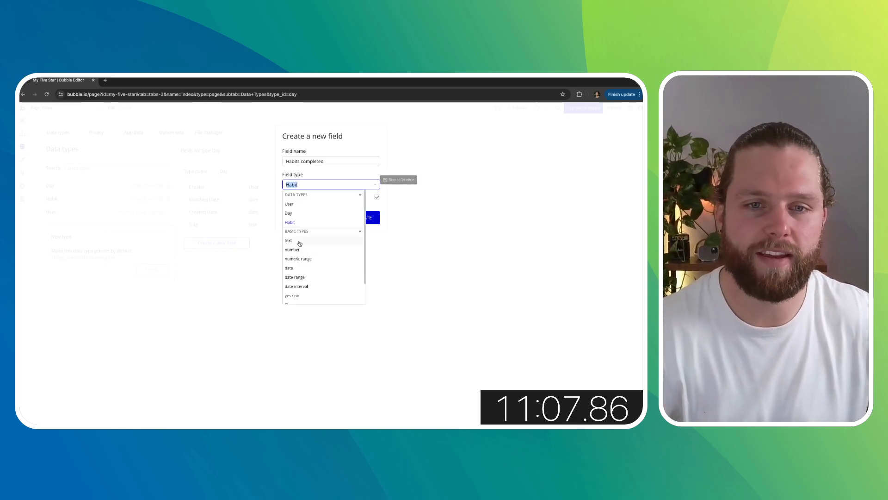
{"action": "left_click", "coordinate": [298, 241]}
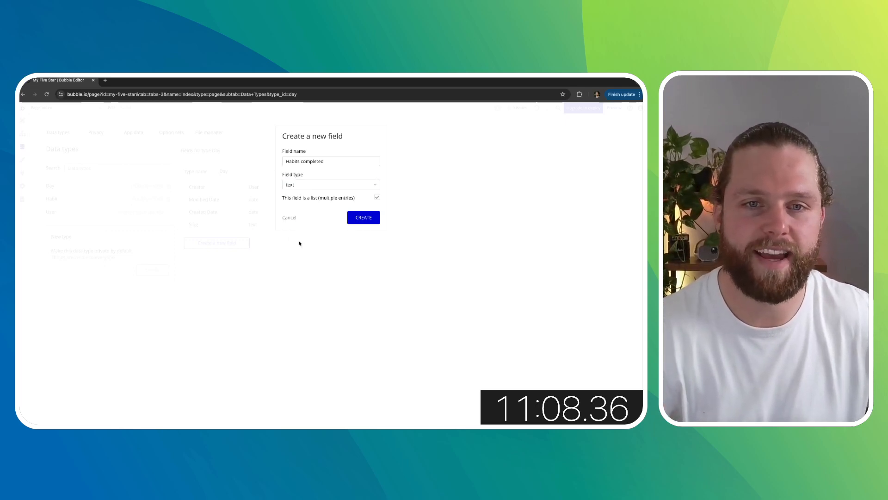
{"action": "left_click", "coordinate": [363, 222]}
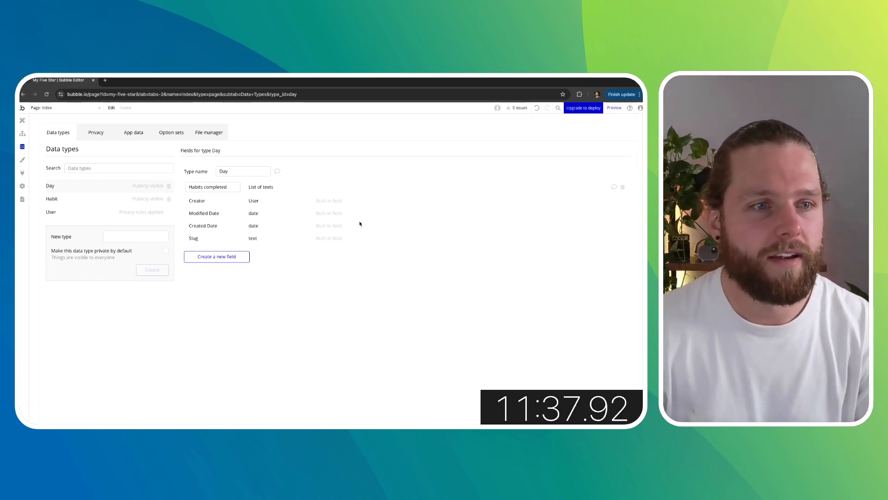
- Review the fields of the Habit and Day data types
{"action": "left_click", "coordinate": [80, 199]}
{"action": "left_click", "coordinate": [84, 189]}
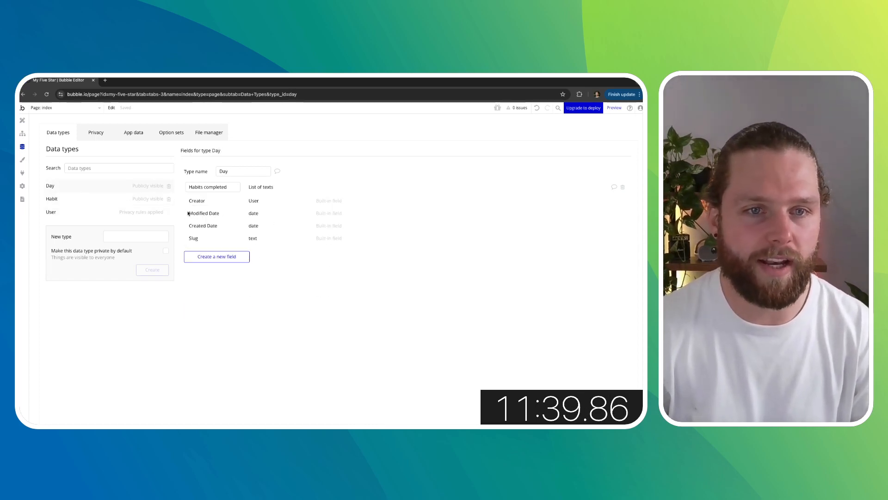
{"action": "left_click", "coordinate": [76, 200]}
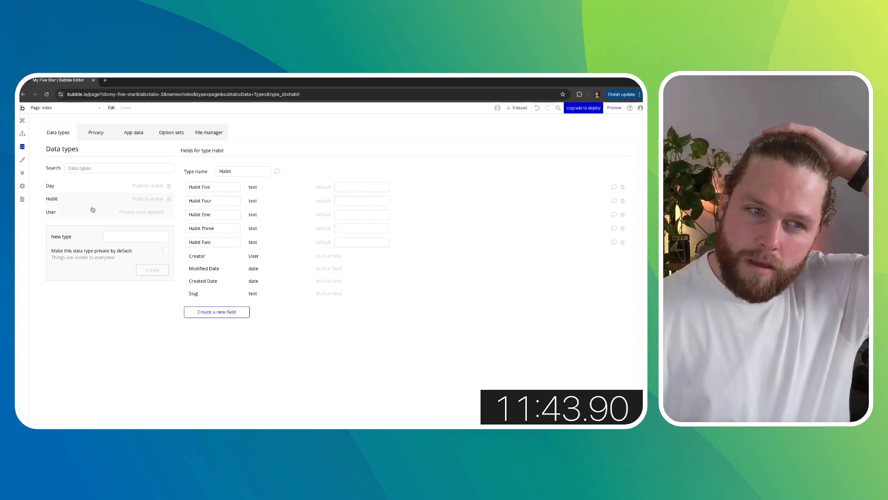
- Create a workflow for the Save Habits button with a Make changes to a thing action on Current User's Habits
{"action": "left_click", "coordinate": [22, 120]}
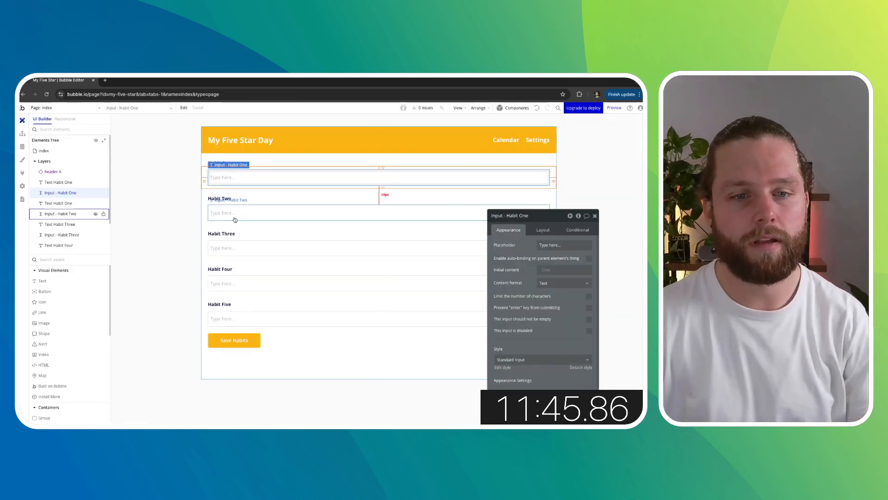
{"action": "left_click", "coordinate": [234, 340]}
{"action": "left_click", "coordinate": [535, 283]}
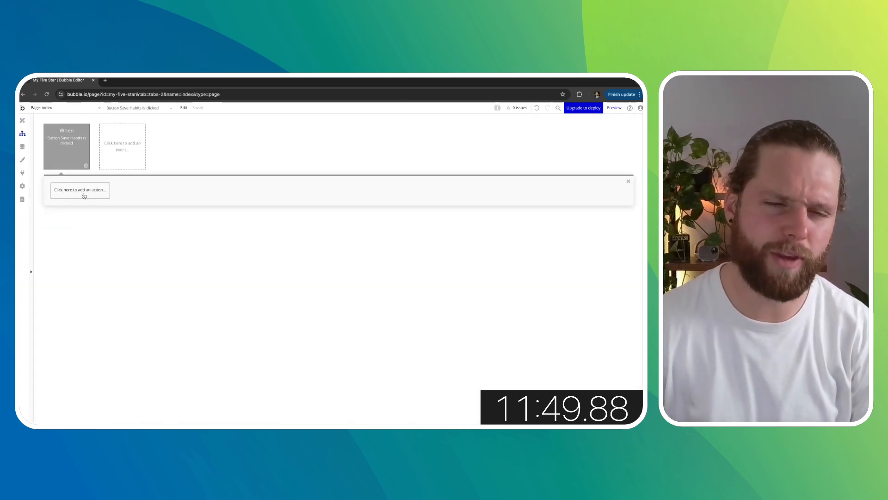
{"action": "left_click", "coordinate": [83, 194]}
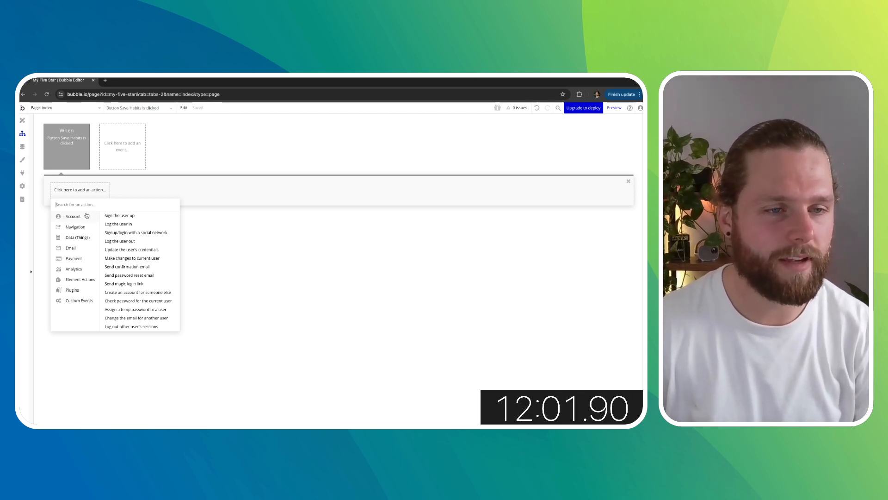
{"action": "mouse_move", "coordinate": [86, 235]}
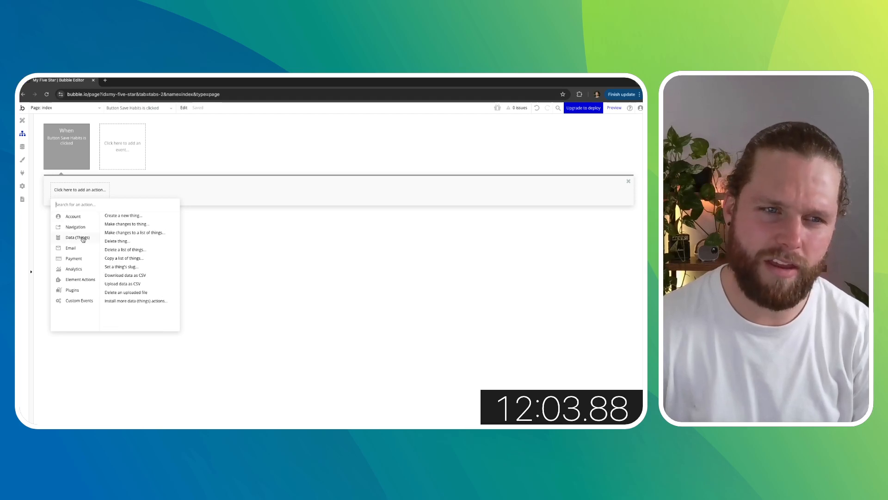
{"action": "left_click", "coordinate": [124, 228]}
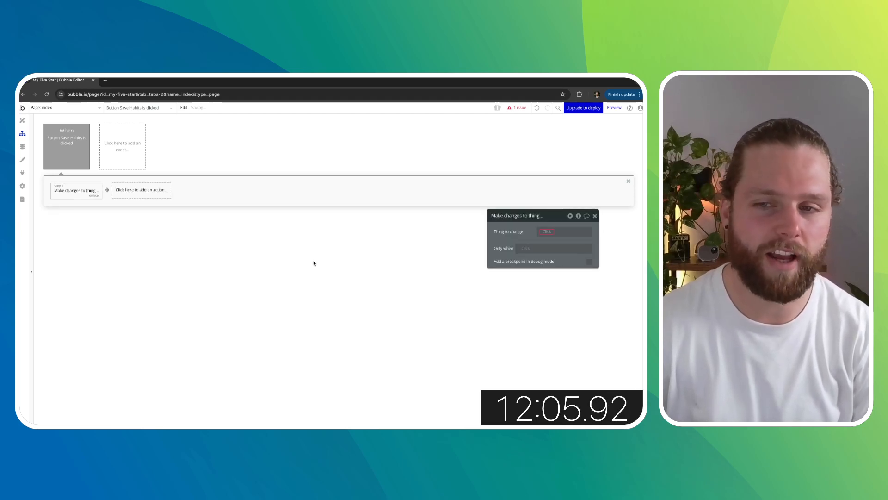
{"action": "left_click", "coordinate": [549, 232]}
{"action": "left_click", "coordinate": [554, 248]}
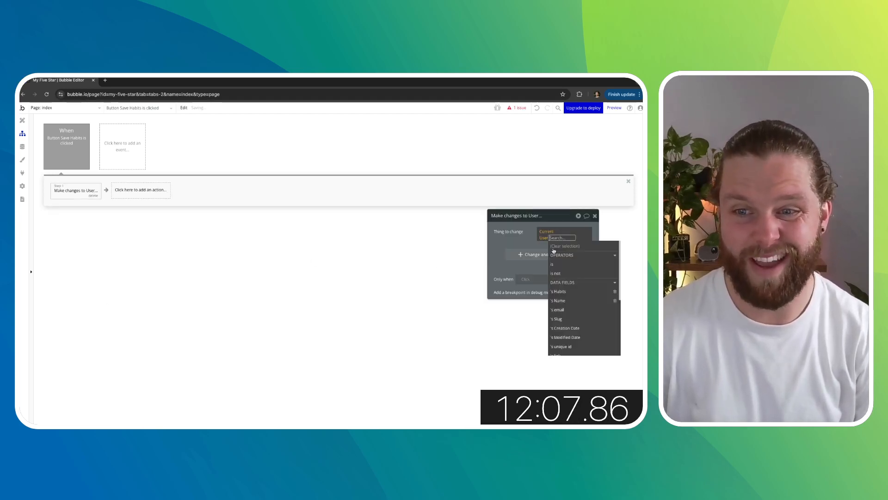
{"action": "left_click", "coordinate": [561, 291]}
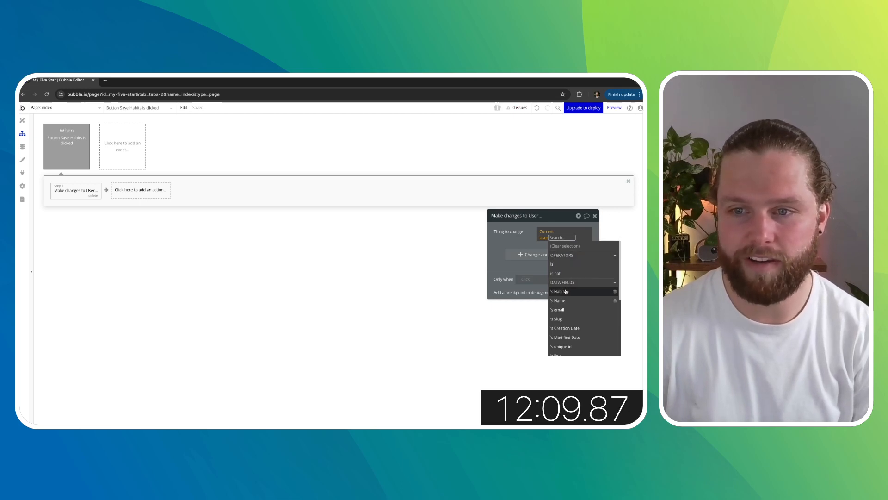
{"action": "left_click", "coordinate": [527, 240]}
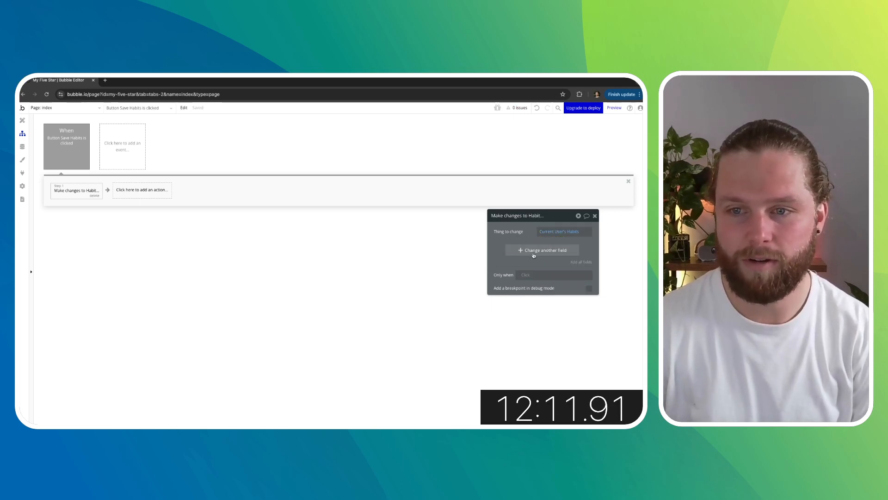
- Add the habit fields to the action and set Habit Five to Input - Habit Five's value
{"action": "left_click", "coordinate": [534, 254]}
{"action": "left_click", "coordinate": [581, 276]}
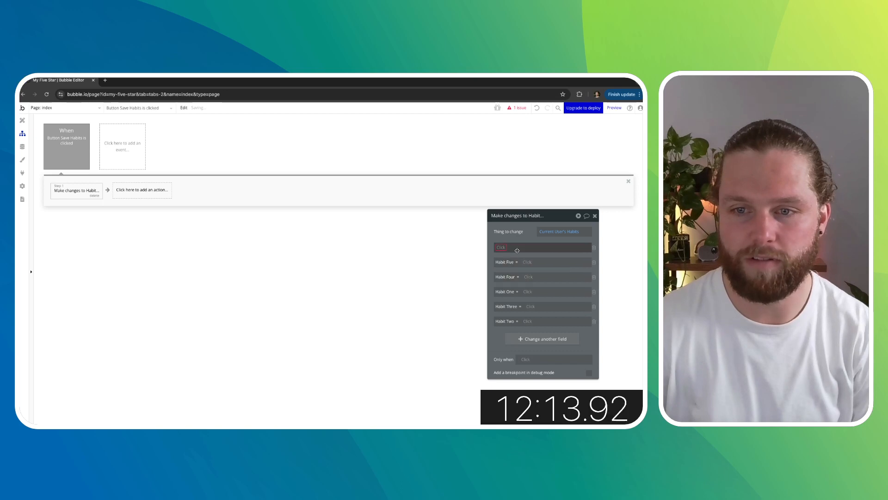
{"action": "left_click", "coordinate": [594, 248]}
{"action": "left_click", "coordinate": [526, 248]}
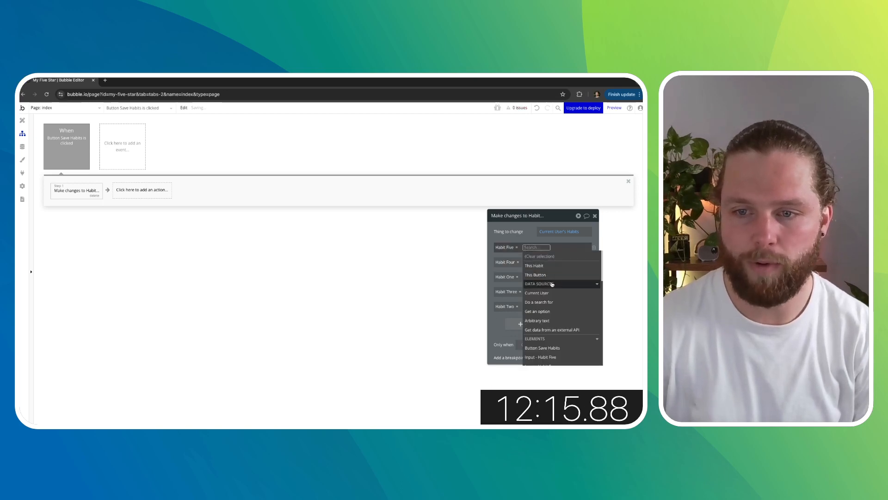
{"action": "scroll", "coordinate": [560, 301], "scroll_direction": "down", "scroll_amount": 1}
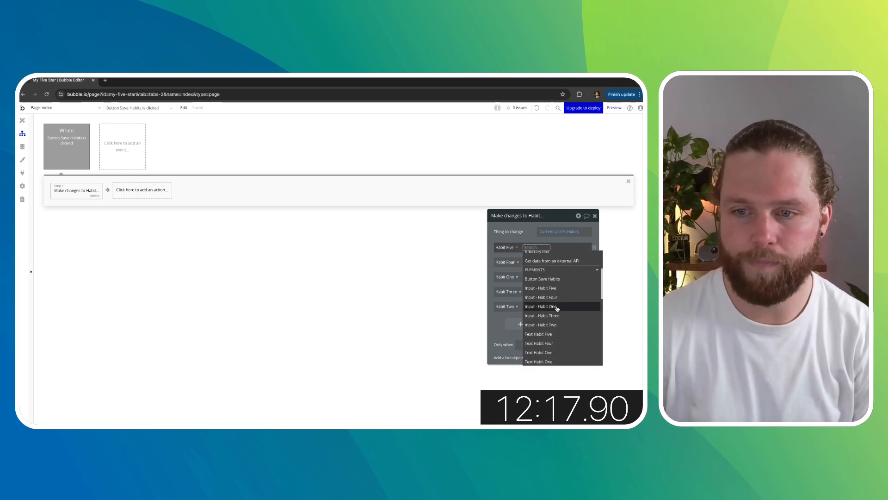
{"action": "left_click", "coordinate": [559, 299]}
{"action": "left_click", "coordinate": [563, 265]}
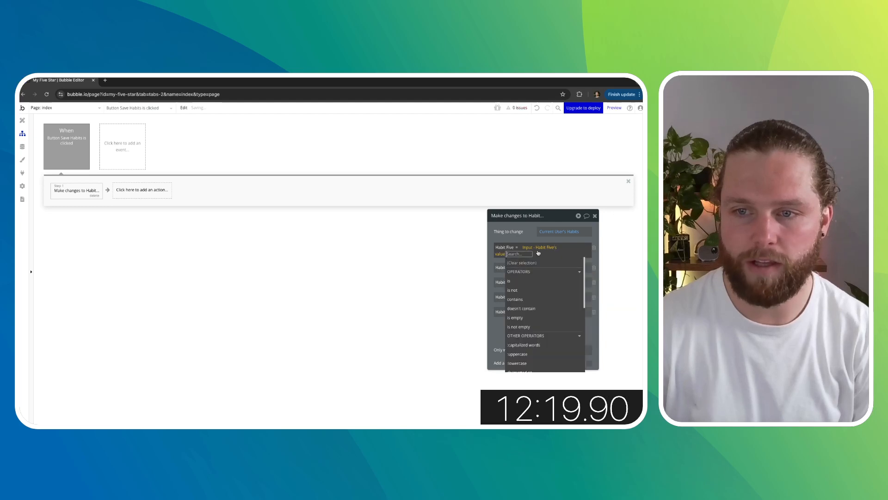
- Set the Habit Four field to Input - Habit Four's value
{"action": "left_click", "coordinate": [528, 262]}
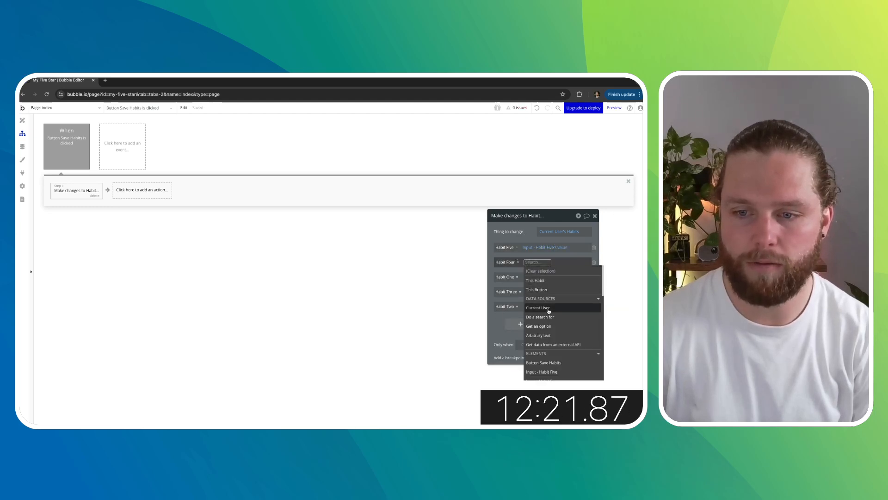
{"action": "scroll", "coordinate": [549, 310], "scroll_direction": "down", "scroll_amount": 1}
{"action": "left_click", "coordinate": [553, 328]}
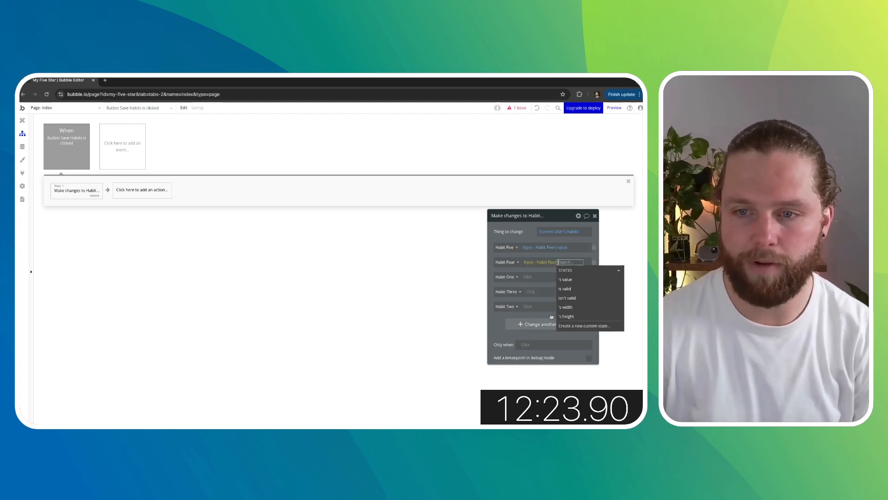
{"action": "left_click", "coordinate": [565, 281]}
- Set the Habit One field to Input - Habit One's value
{"action": "left_click", "coordinate": [522, 282]}
{"action": "left_click", "coordinate": [523, 279]}
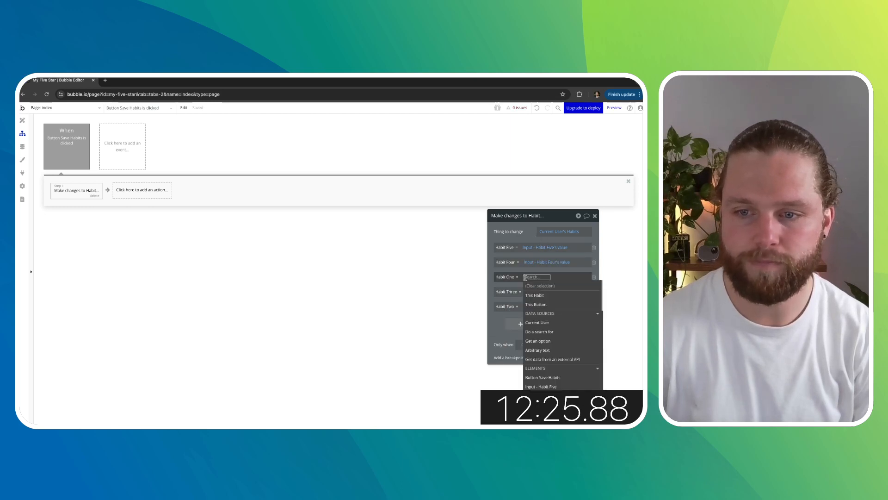
{"action": "scroll", "coordinate": [552, 324], "scroll_direction": "down", "scroll_amount": 2}
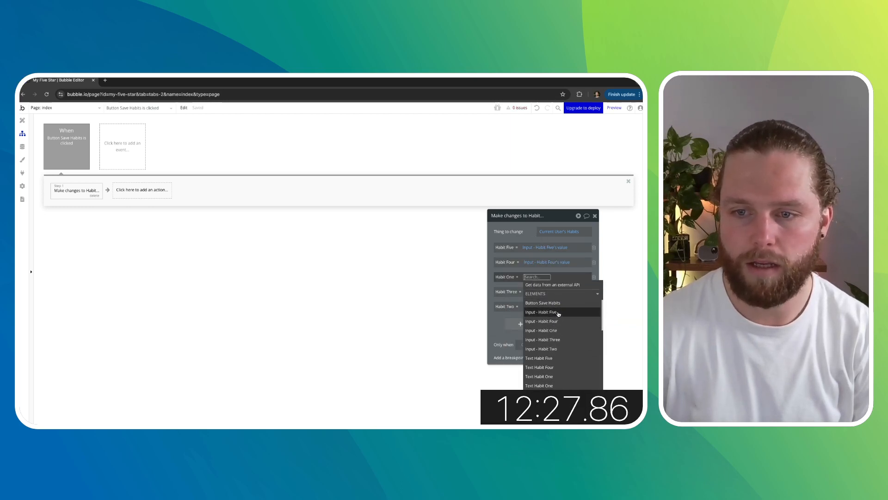
{"action": "left_click", "coordinate": [556, 330]}
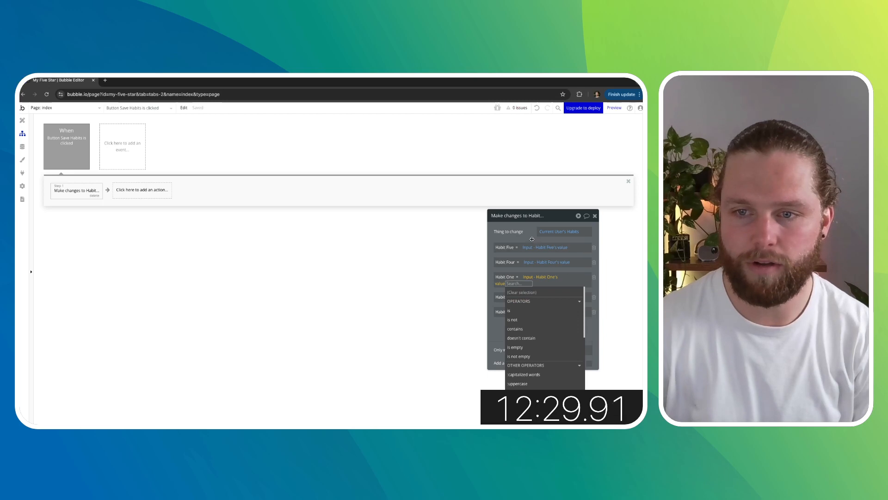
{"action": "left_click", "coordinate": [532, 291]}
- Set the Habit Three and Habit Two fields to Input - Habit Three's value and Input - Habit Two's value
{"action": "left_click", "coordinate": [532, 292]}
{"action": "scroll", "coordinate": [546, 354], "scroll_direction": "down", "scroll_amount": 1}
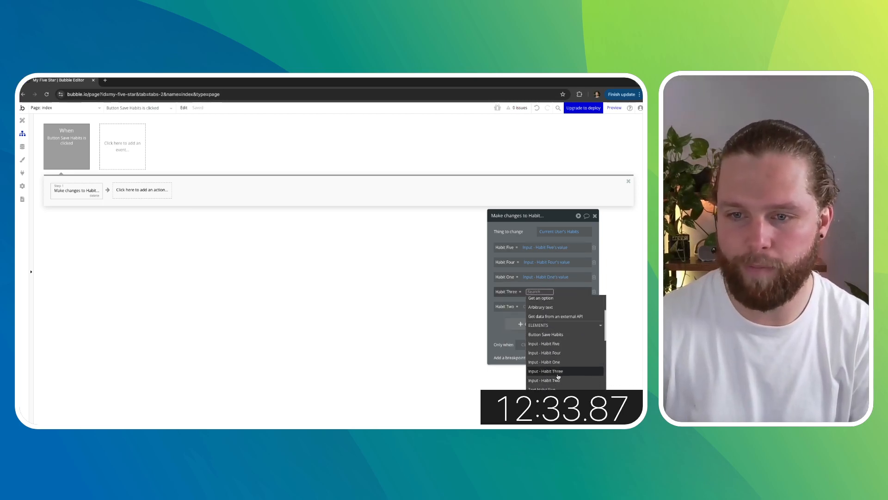
{"action": "left_click", "coordinate": [546, 371]}
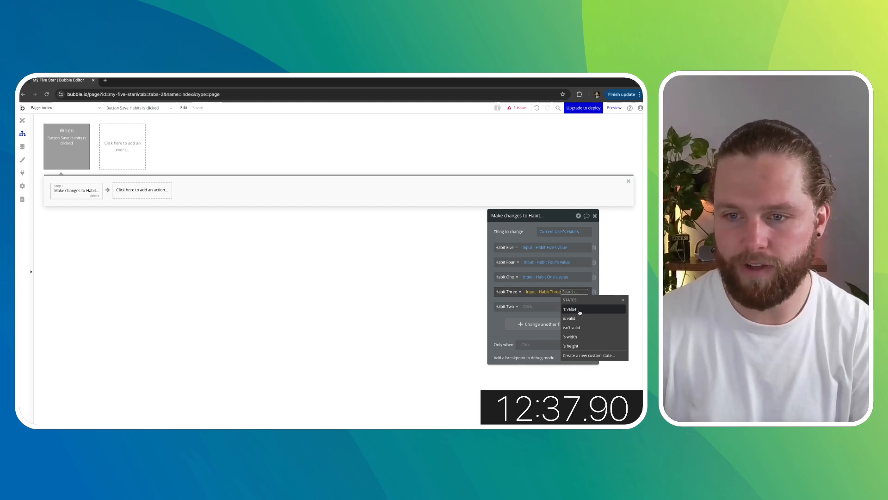
{"action": "left_click", "coordinate": [580, 310]}
{"action": "left_click", "coordinate": [527, 306]}
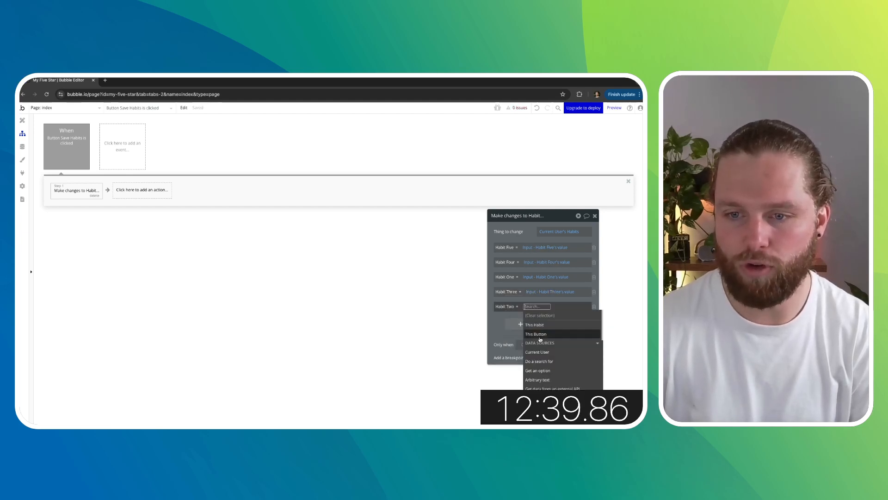
{"action": "left_click", "coordinate": [555, 373]}
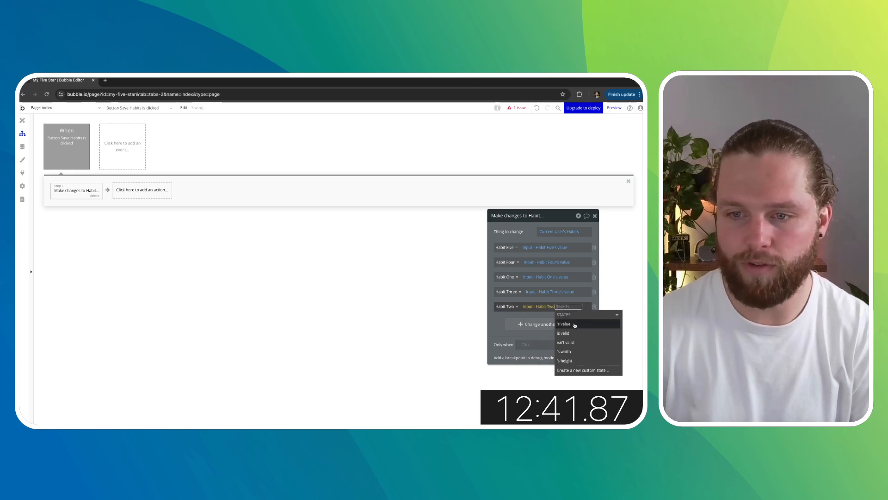
{"action": "left_click", "coordinate": [573, 319]}
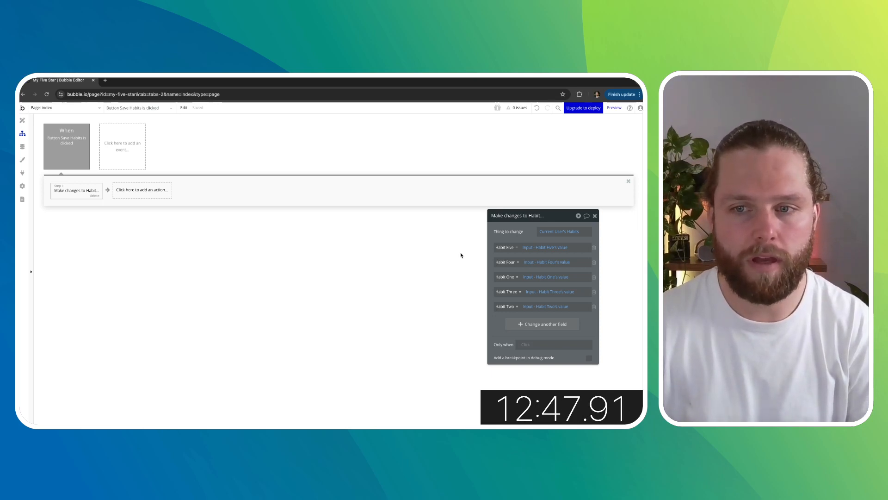
{"action": "left_click", "coordinate": [146, 260]}
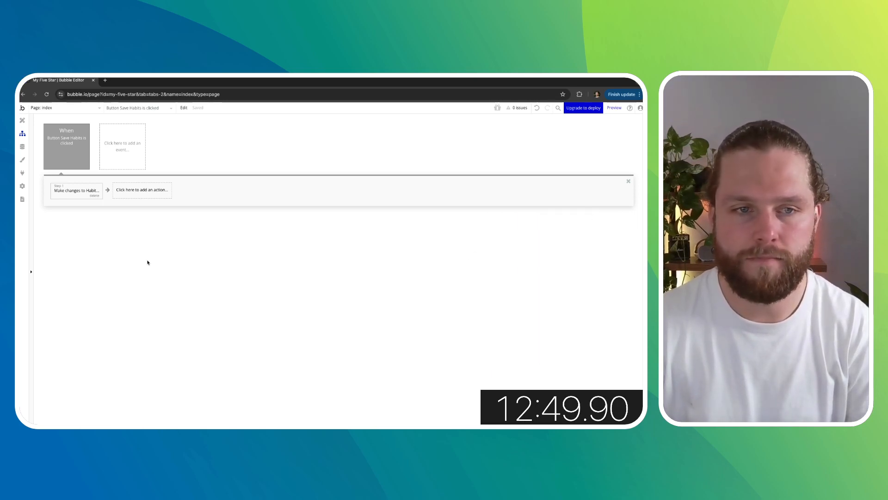
{"action": "left_click", "coordinate": [135, 196]}
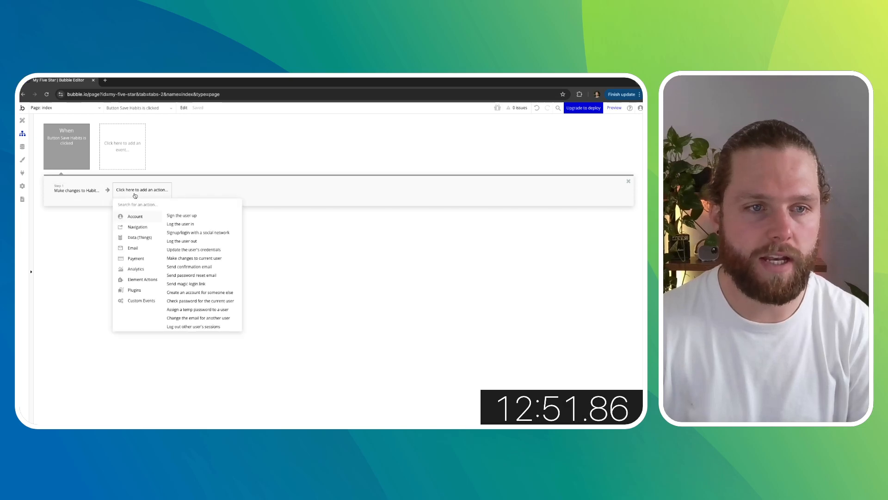
{"action": "left_click", "coordinate": [79, 222]}
{"action": "left_click", "coordinate": [23, 121]}
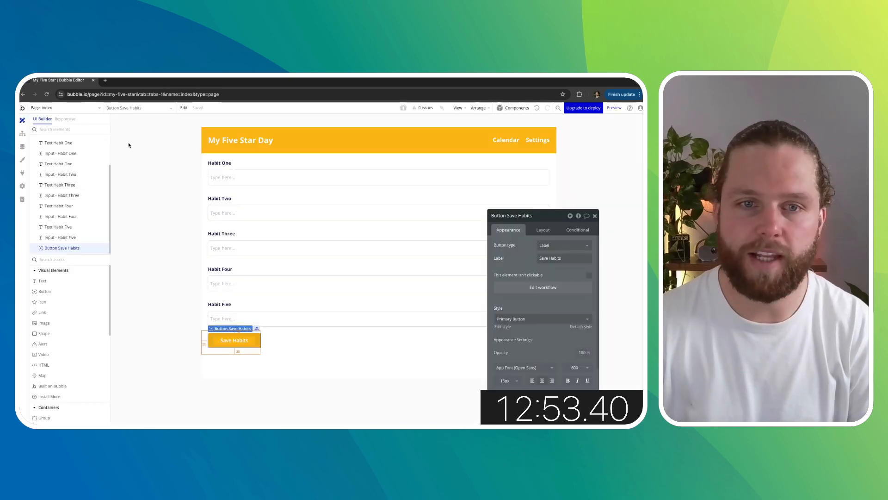
- Select all habit labels, inputs and the Save Habits button and group them in a column container
{"action": "left_click", "coordinate": [222, 163]}
{"action": "left_click", "coordinate": [236, 178], "text": "shift"}
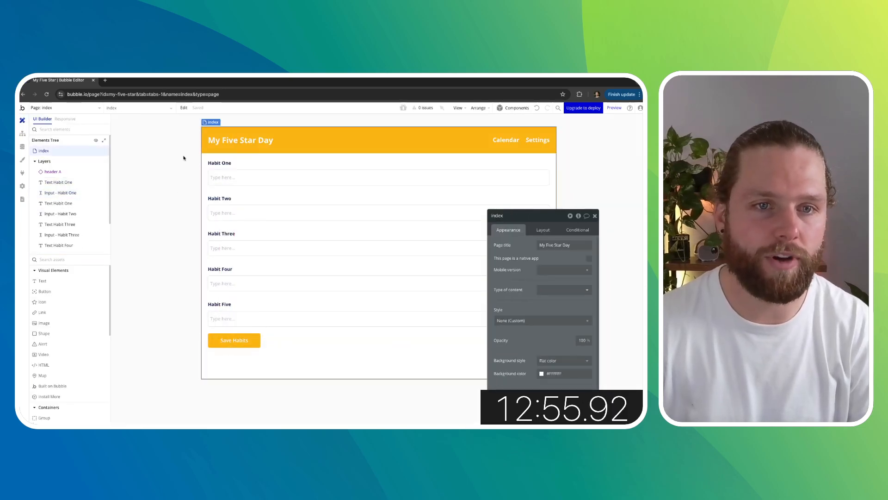
{"action": "left_click_drag", "start_coordinate": [185, 155], "coordinate": [578, 361]}
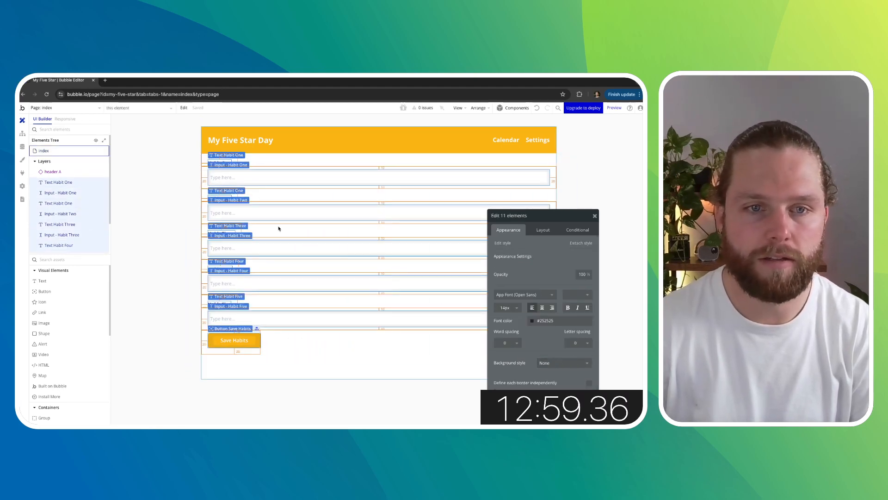
{"action": "right_click", "coordinate": [250, 178]}
{"action": "mouse_move", "coordinate": [287, 219]}
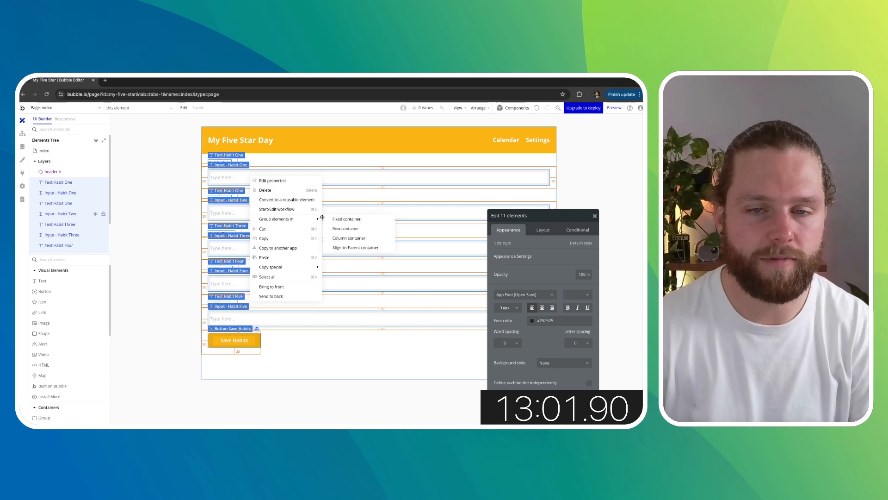
{"action": "left_click", "coordinate": [359, 239]}
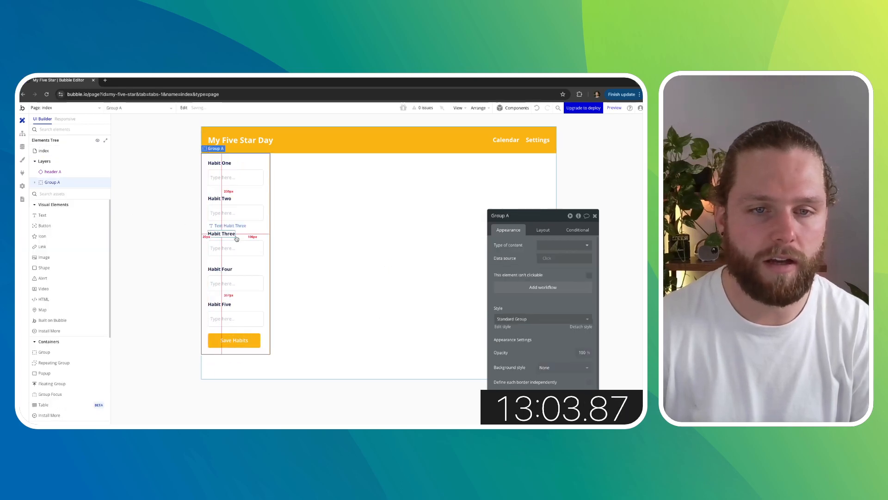
- Set the new group's minimum width to 0 and turn off fit width to content
{"action": "left_click", "coordinate": [542, 230]}
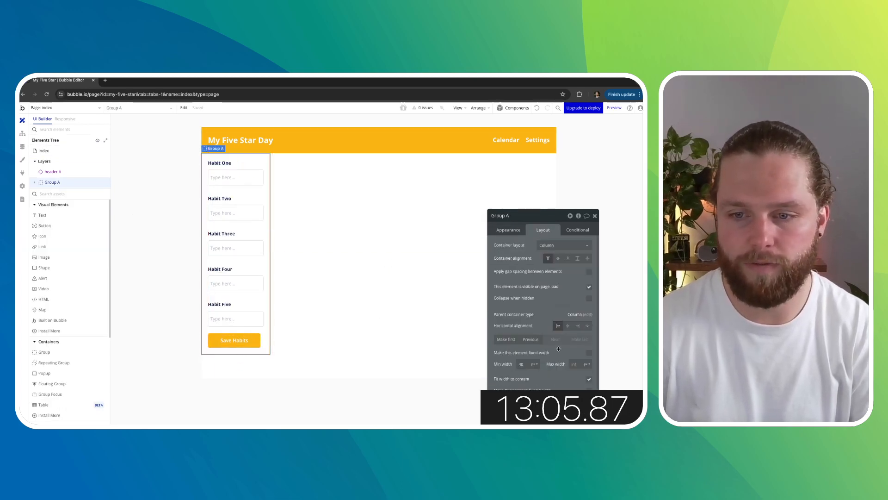
{"action": "double_click", "coordinate": [517, 365]}
{"action": "type", "text": "0"}
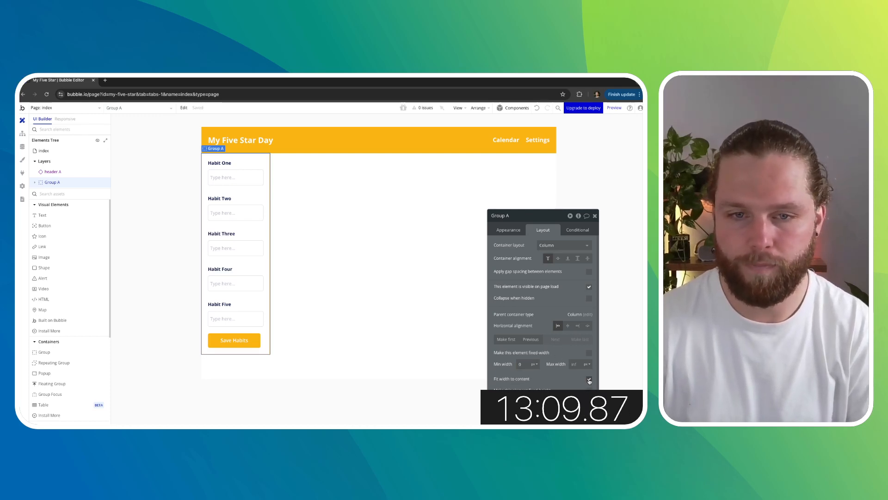
{"action": "left_click", "coordinate": [589, 379]}
- Cut the habits group from the index page
{"action": "left_click", "coordinate": [184, 266]}
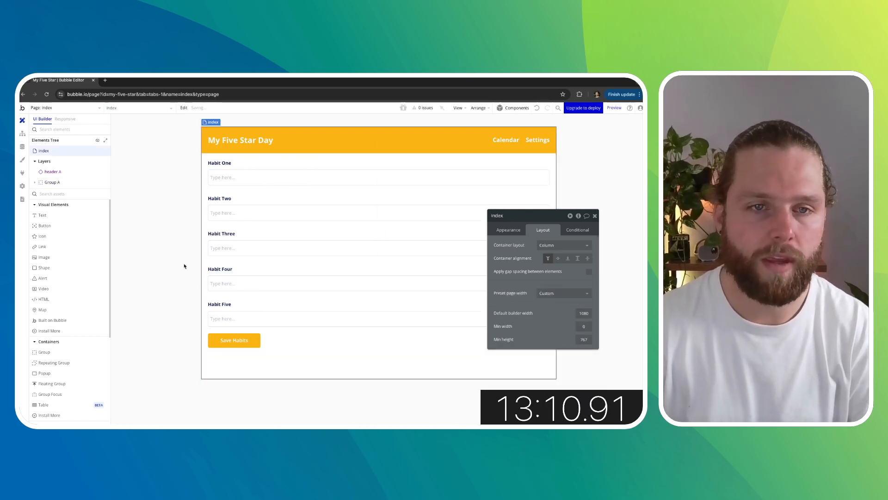
{"action": "left_click", "coordinate": [205, 158]}
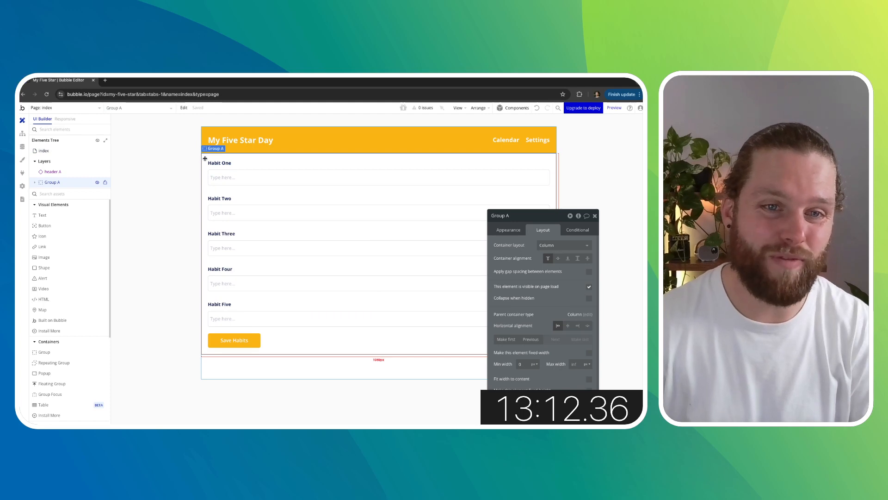
{"action": "right_click", "coordinate": [254, 160]}
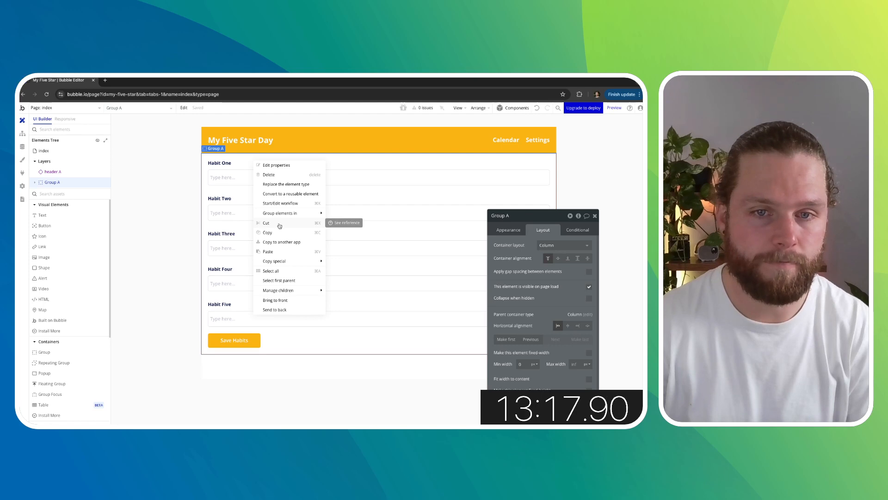
{"action": "left_click", "coordinate": [280, 224]}
- Create a new page named settings, cloned from index
{"action": "left_click", "coordinate": [88, 108]}
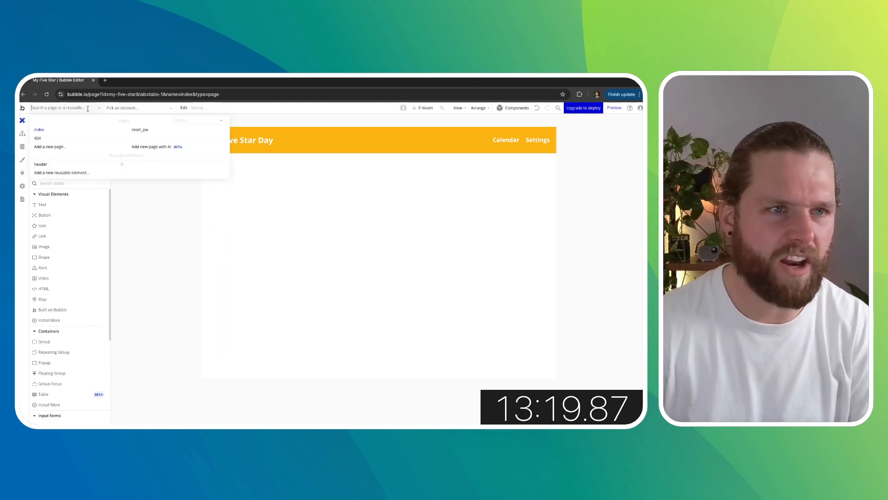
{"action": "left_click", "coordinate": [73, 147]}
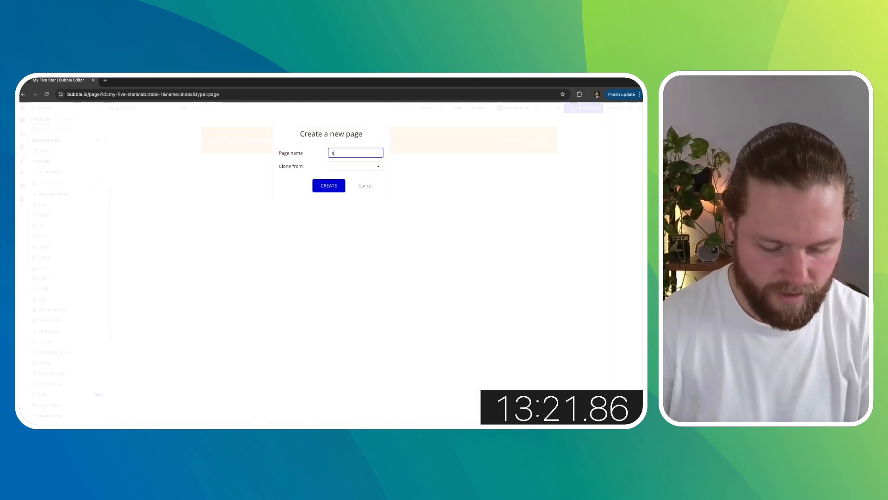
{"action": "type", "text": "setting"}
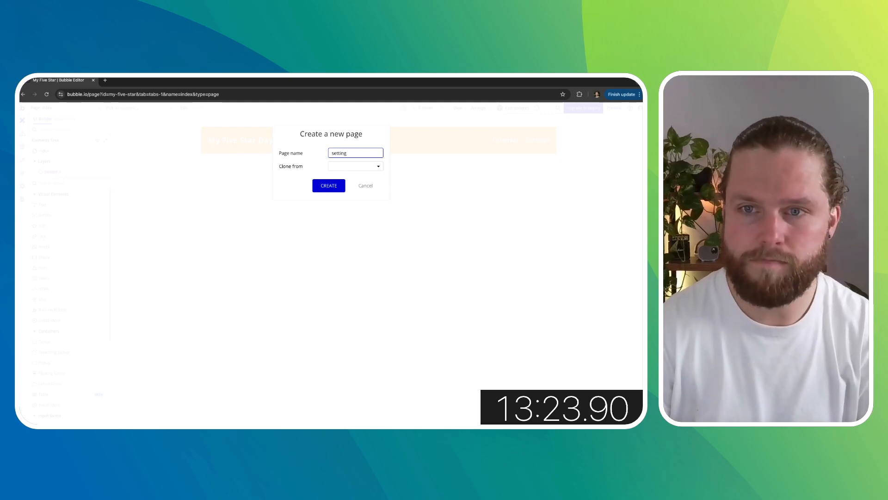
{"action": "type", "text": "ass"}
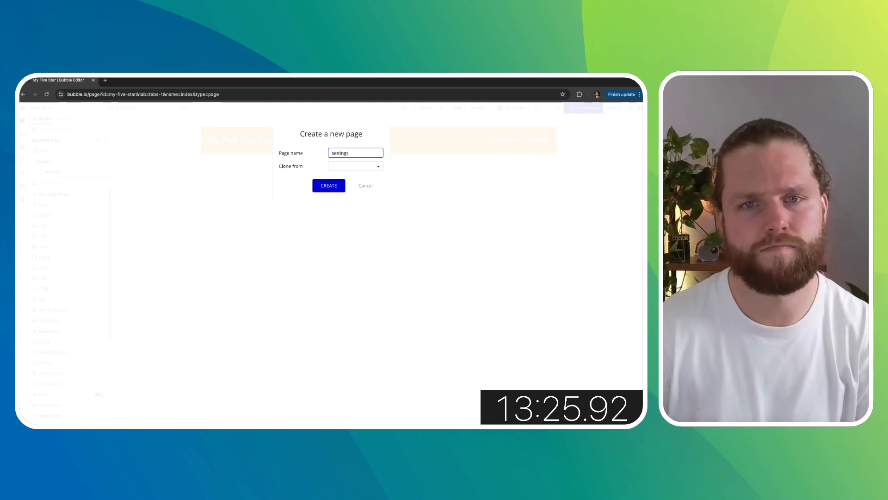
{"action": "left_click", "coordinate": [340, 165]}
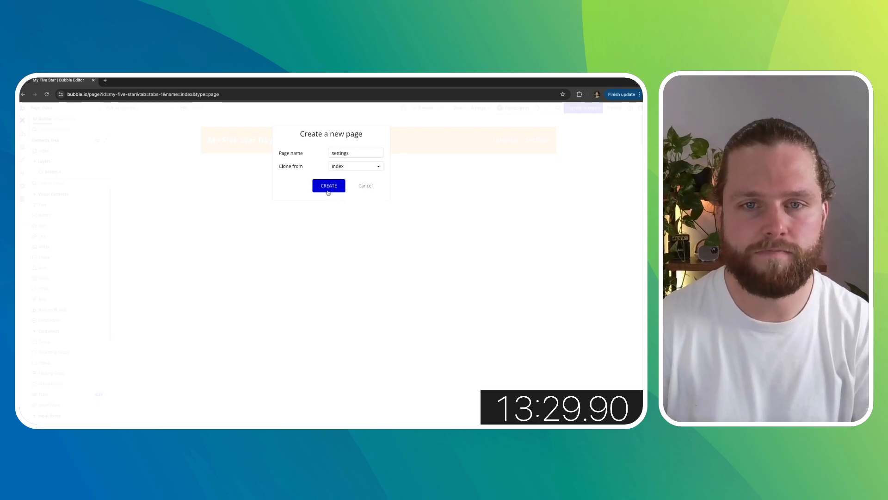
{"action": "left_click", "coordinate": [328, 191]}
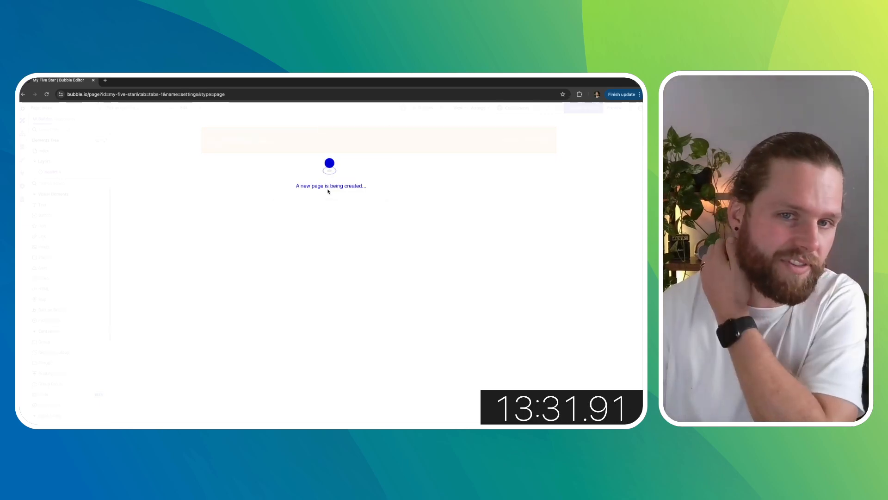
- Paste the habits group into the settings page
{"action": "double_click", "coordinate": [298, 203]}
{"action": "right_click", "coordinate": [300, 203]}
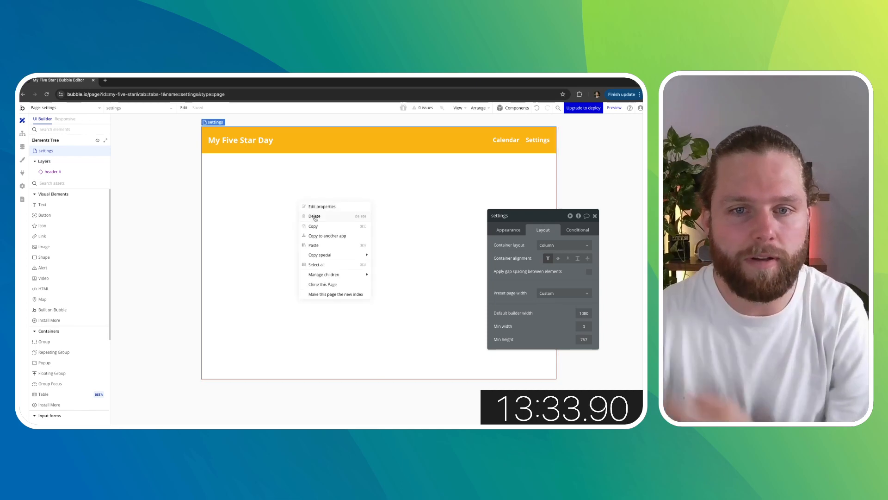
{"action": "left_click", "coordinate": [334, 245]}
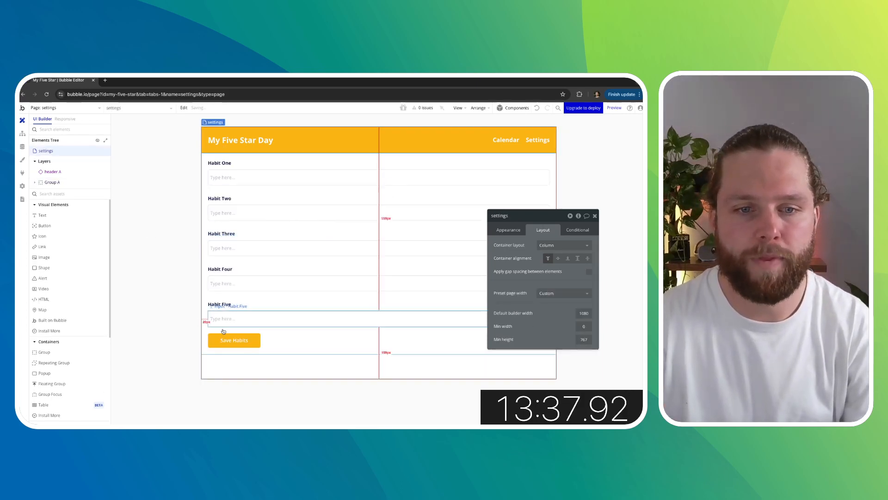
- Check the Save Habits button and the workflows of the settings and index pages
{"action": "left_click", "coordinate": [241, 339]}
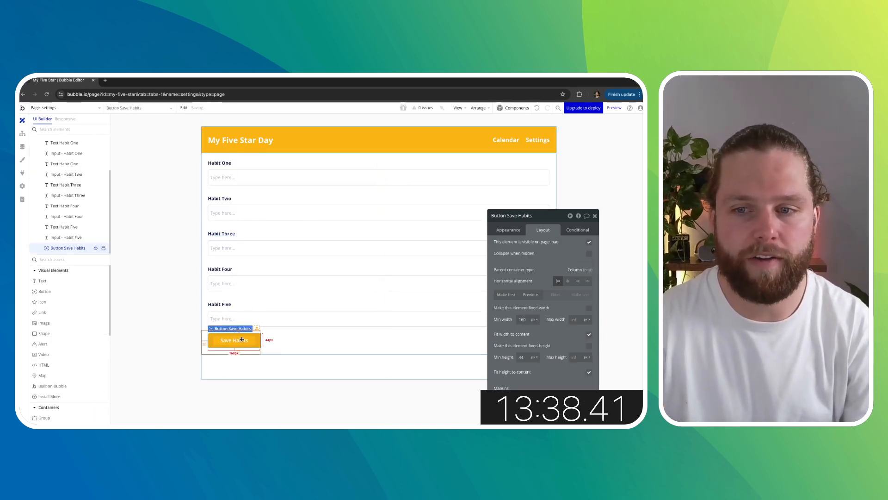
{"action": "left_click", "coordinate": [508, 229]}
{"action": "left_click", "coordinate": [22, 134]}
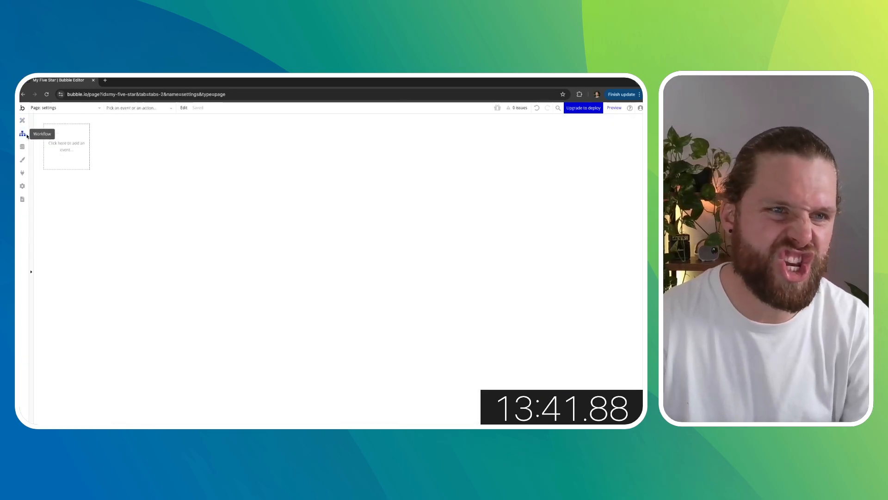
{"action": "left_click", "coordinate": [75, 109]}
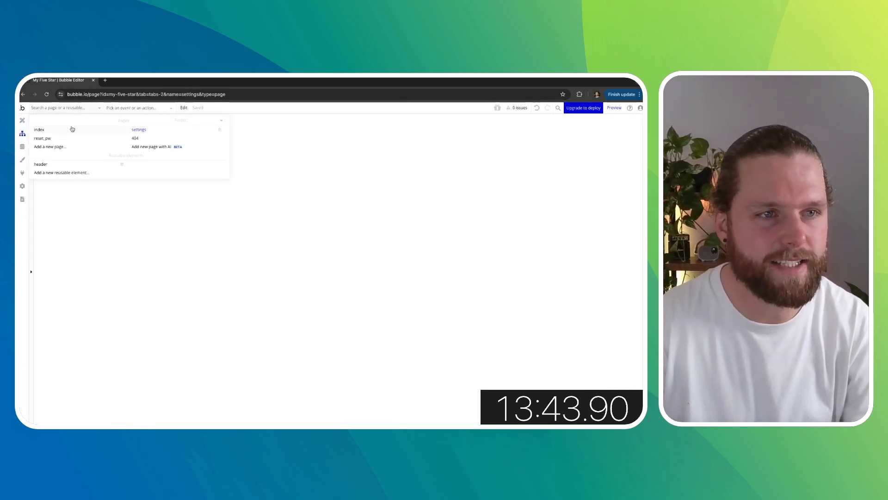
{"action": "left_click", "coordinate": [72, 129]}
{"action": "left_click", "coordinate": [27, 122]}
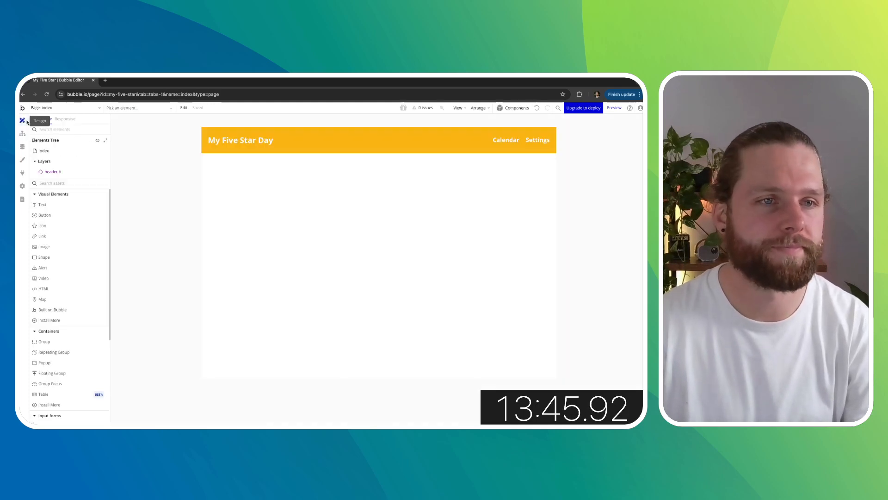
{"action": "left_click", "coordinate": [23, 134]}
{"action": "left_click", "coordinate": [67, 107]}
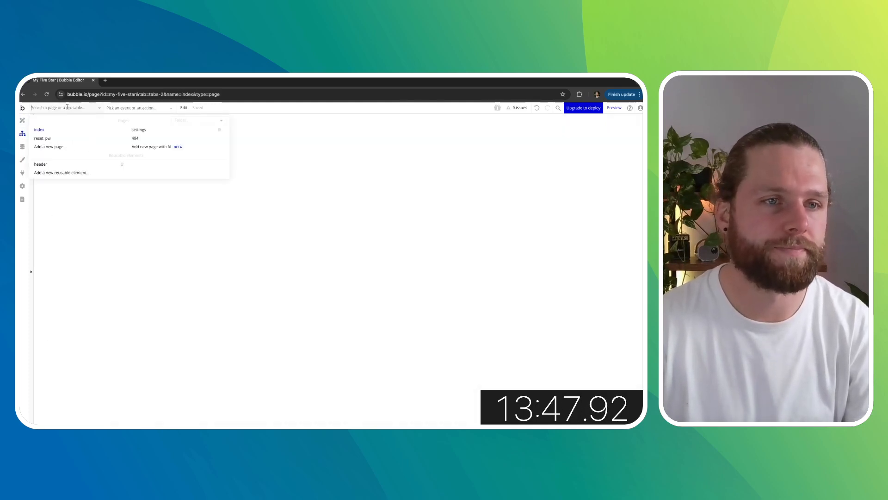
{"action": "left_click", "coordinate": [139, 129]}
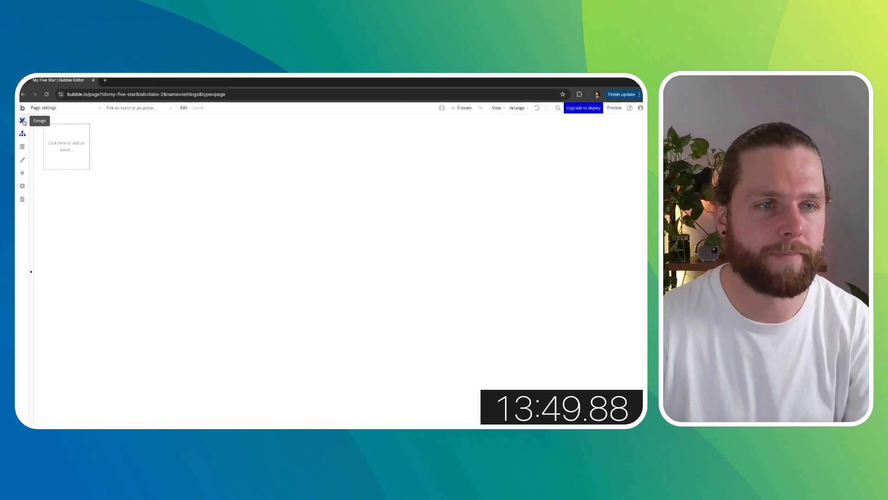
- Add a workflow for the Save Habits button on the settings page and start adding an action
{"action": "left_click", "coordinate": [23, 121]}
{"action": "left_click", "coordinate": [246, 340]}
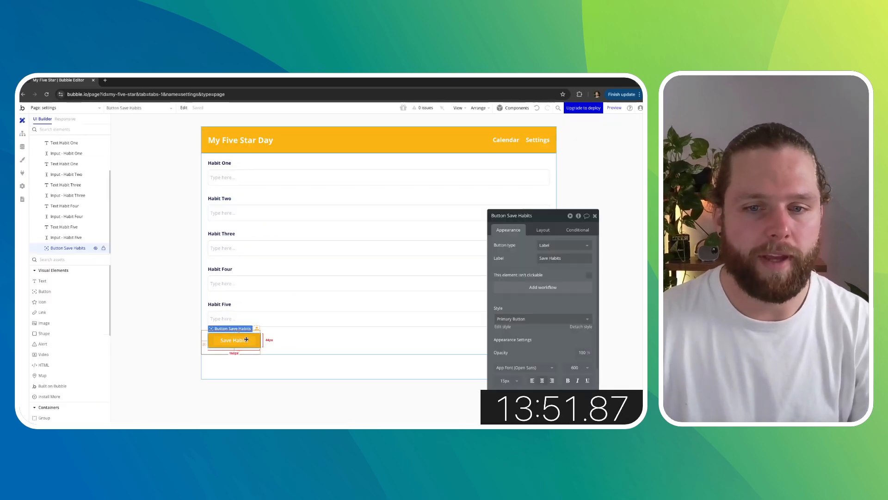
{"action": "left_click", "coordinate": [543, 286]}
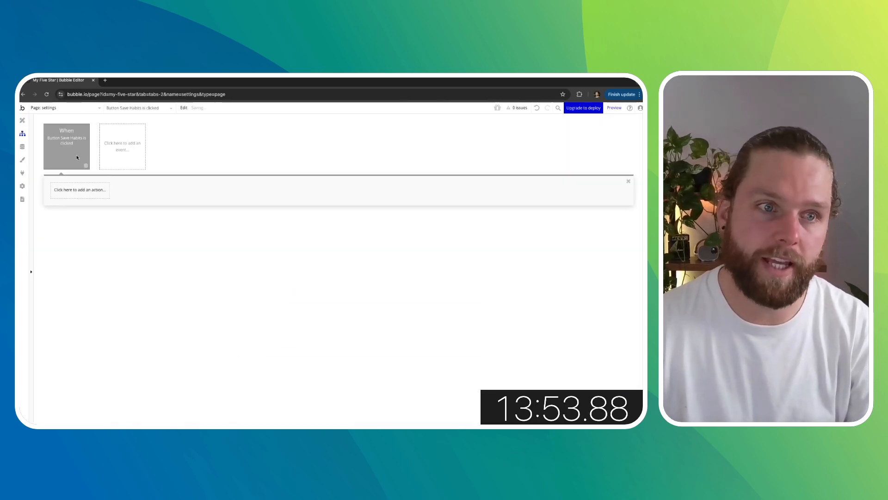
{"action": "left_click", "coordinate": [80, 190]}
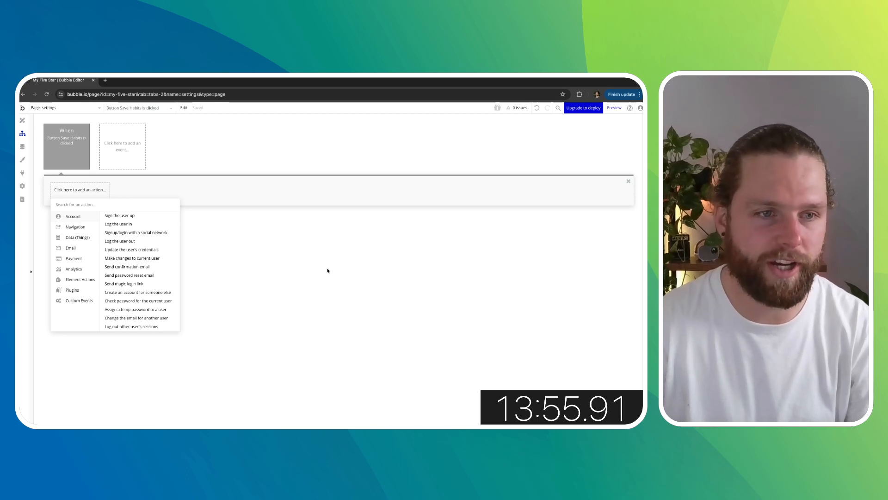
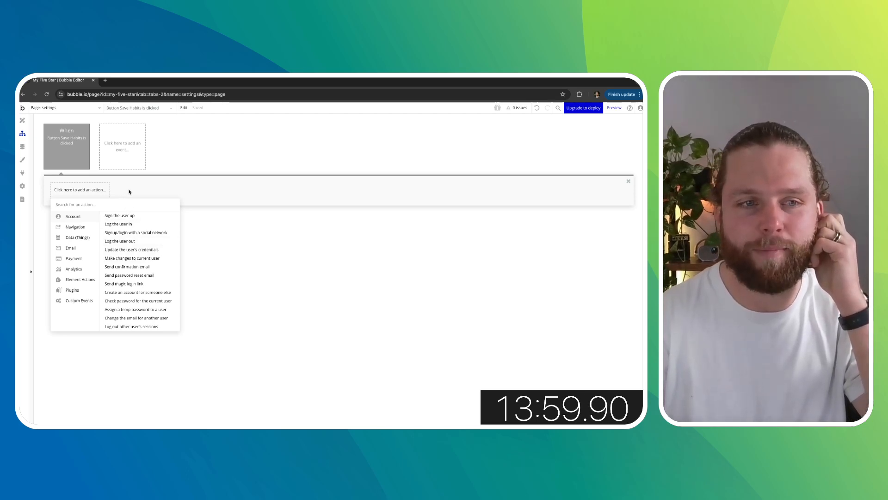
- Add a Make changes to thing action on the Current User's Habits
{"action": "mouse_move", "coordinate": [76, 240]}
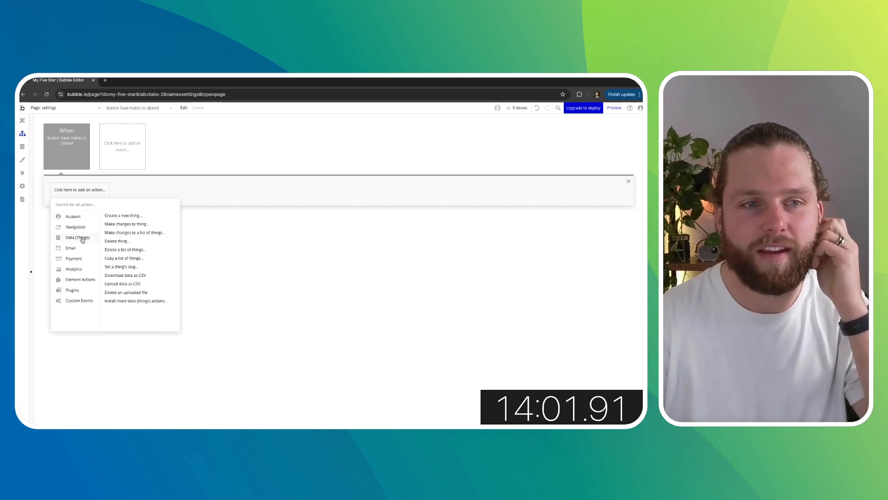
{"action": "left_click", "coordinate": [128, 225]}
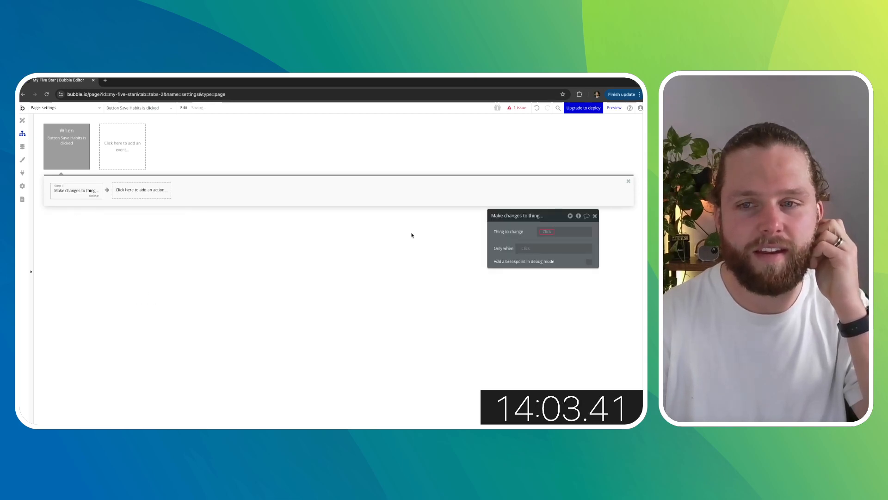
{"action": "left_click", "coordinate": [564, 231]}
{"action": "left_click", "coordinate": [558, 251]}
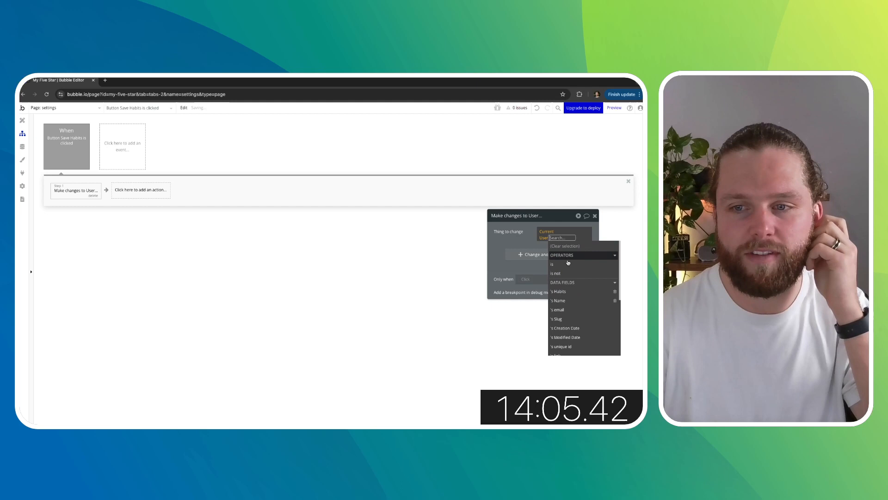
{"action": "left_click", "coordinate": [571, 286]}
{"action": "left_click", "coordinate": [521, 239]}
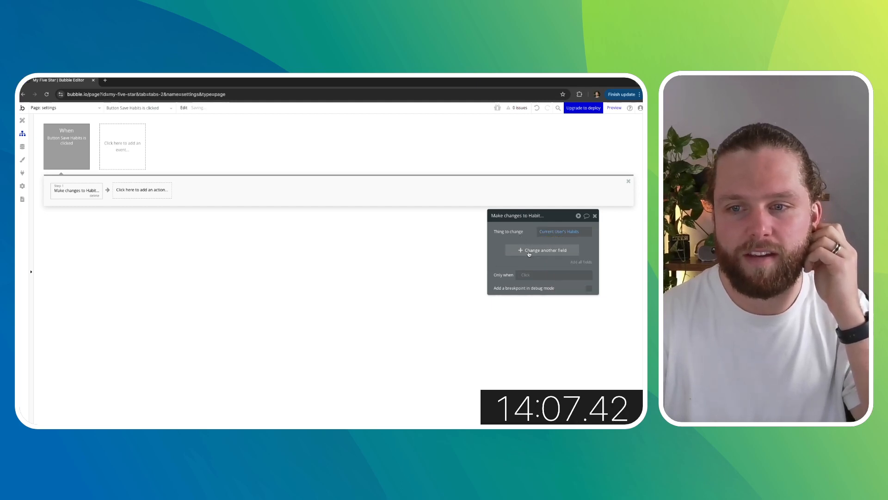
- Set the Habit Five and Habit Four fields to the values of Input - Habit Five and Input - Habit Four
{"action": "left_click", "coordinate": [577, 262]}
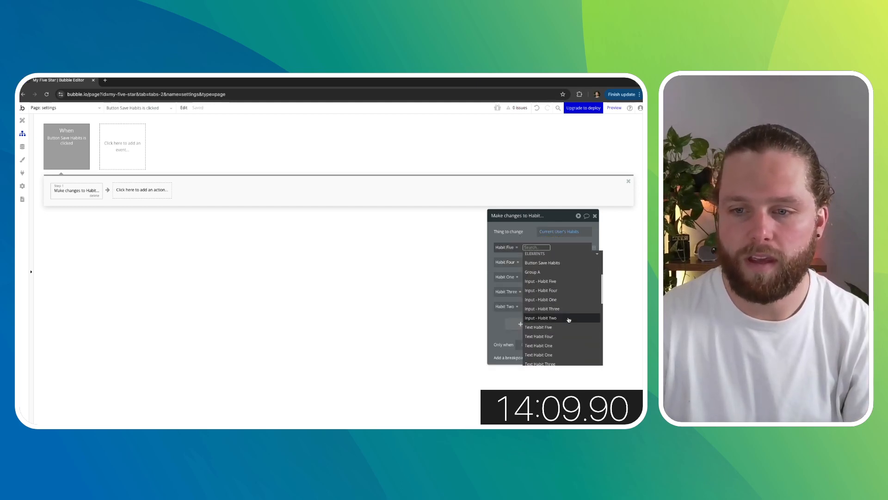
{"action": "left_click", "coordinate": [542, 281]}
{"action": "left_click", "coordinate": [576, 270]}
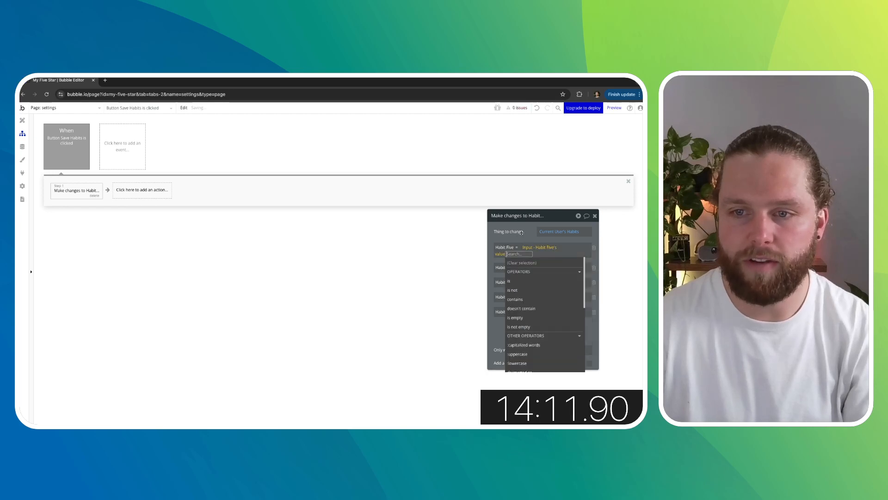
{"action": "left_click", "coordinate": [521, 232]}
{"action": "left_click", "coordinate": [555, 262]}
{"action": "scroll", "coordinate": [556, 323], "scroll_direction": "down", "scroll_amount": 3}
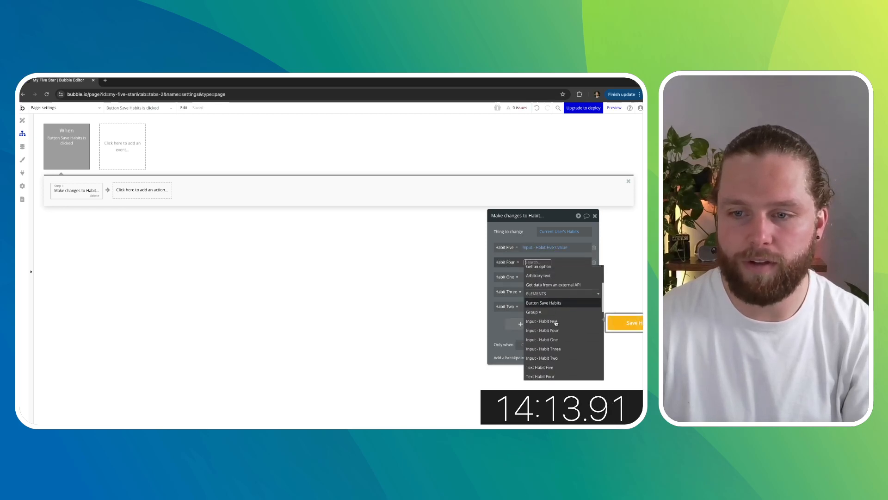
{"action": "left_click", "coordinate": [542, 331]}
{"action": "left_click", "coordinate": [574, 279]}
{"action": "left_click", "coordinate": [526, 280]}
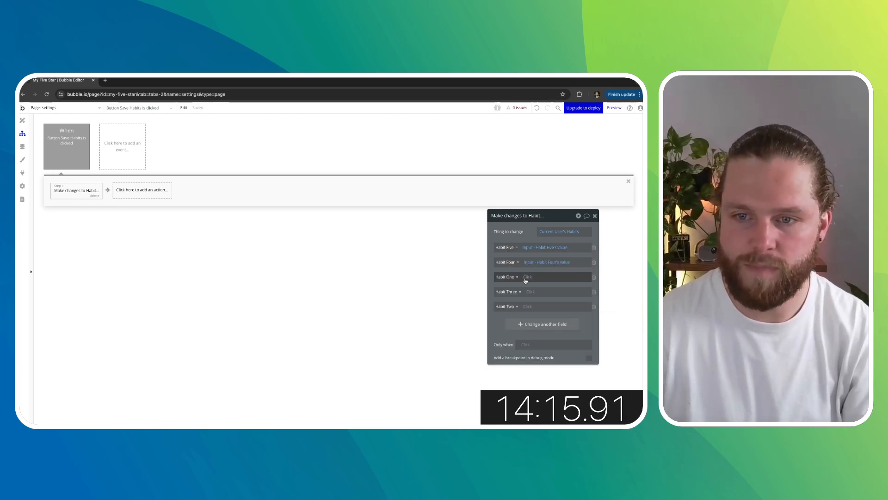
- Set the Habit One and Habit Three fields to the values of Input - Habit One and Input - Habit Three
{"action": "scroll", "coordinate": [551, 338], "scroll_direction": "down", "scroll_amount": 3}
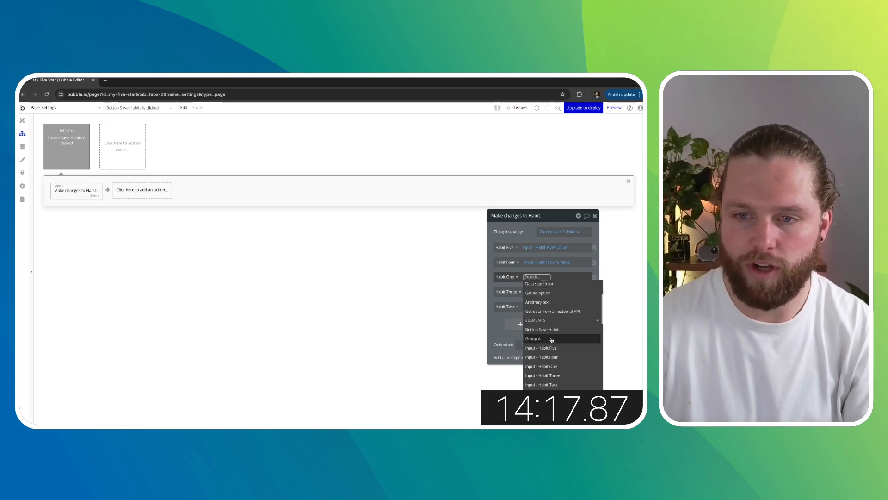
{"action": "left_click", "coordinate": [550, 366]}
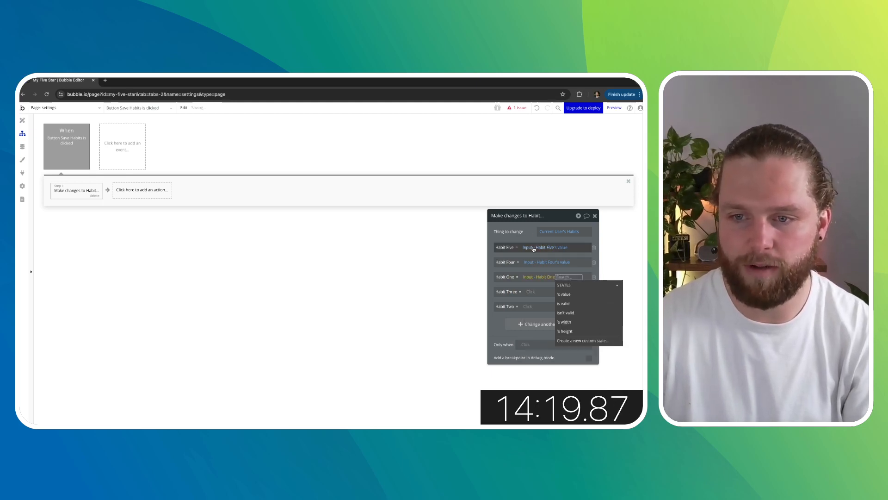
{"action": "left_click", "coordinate": [564, 294]}
{"action": "left_click", "coordinate": [532, 292]}
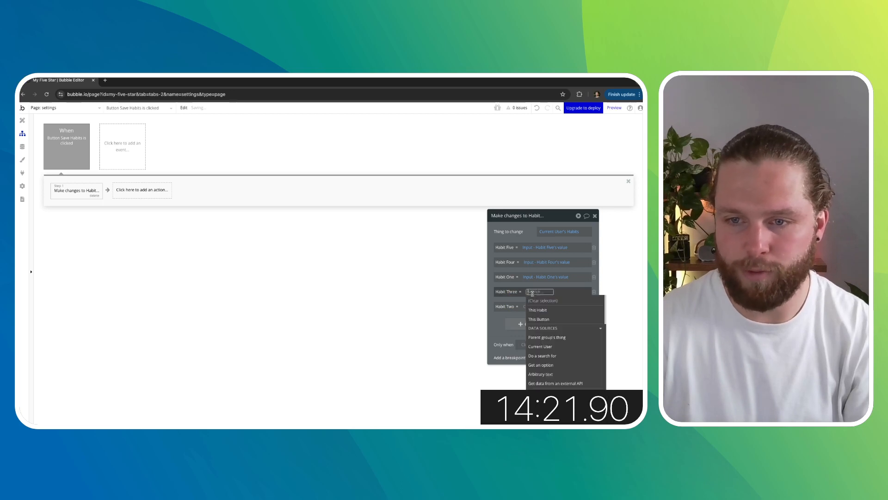
{"action": "scroll", "coordinate": [555, 332], "scroll_direction": "down", "scroll_amount": 5}
{"action": "left_click", "coordinate": [557, 338]}
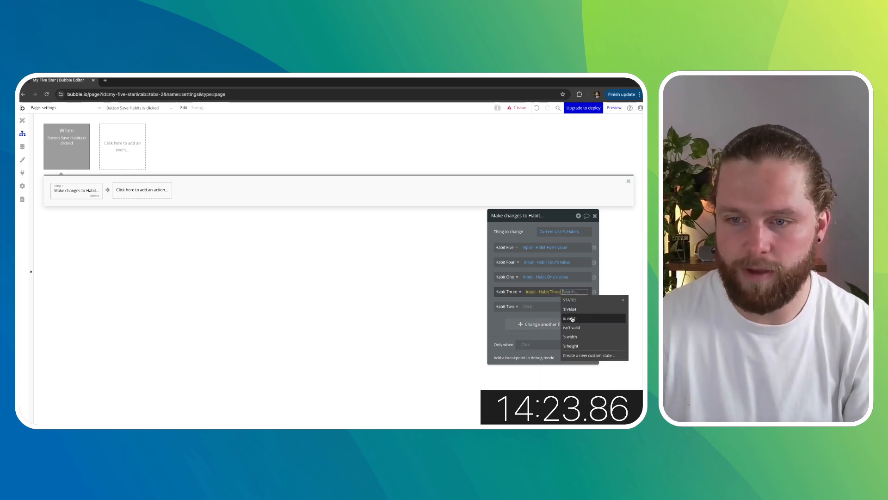
{"action": "left_click", "coordinate": [570, 309]}
{"action": "left_click", "coordinate": [525, 229]}
- Set the Habit Two field to Input - Habit Two's value and close the action editor
{"action": "left_click", "coordinate": [530, 306]}
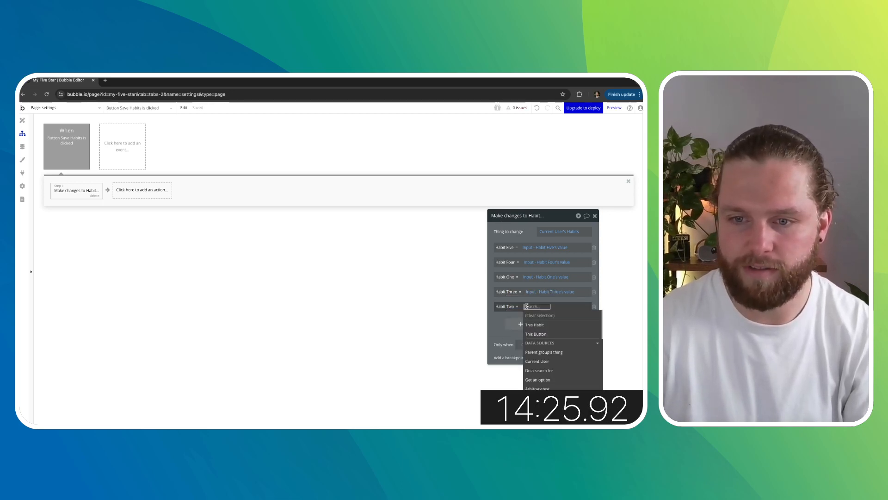
{"action": "scroll", "coordinate": [551, 375], "scroll_direction": "down", "scroll_amount": 3}
{"action": "left_click", "coordinate": [551, 373]}
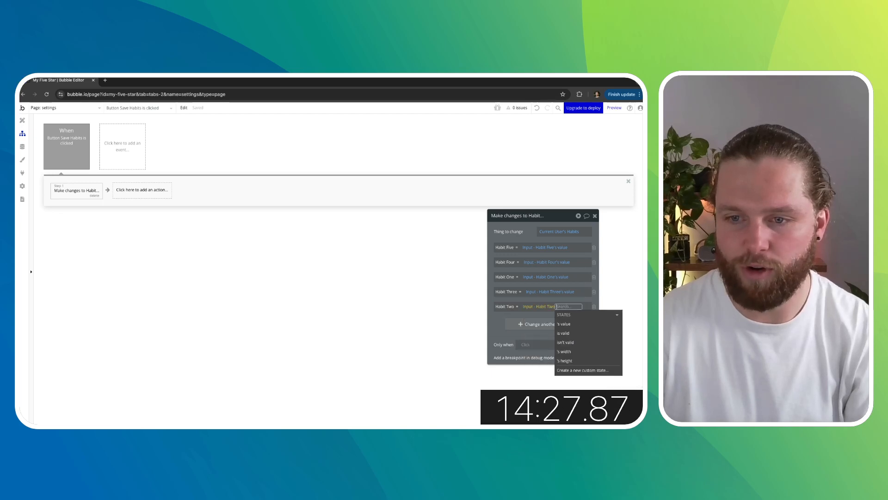
{"action": "left_click", "coordinate": [560, 309]}
{"action": "left_click", "coordinate": [527, 233]}
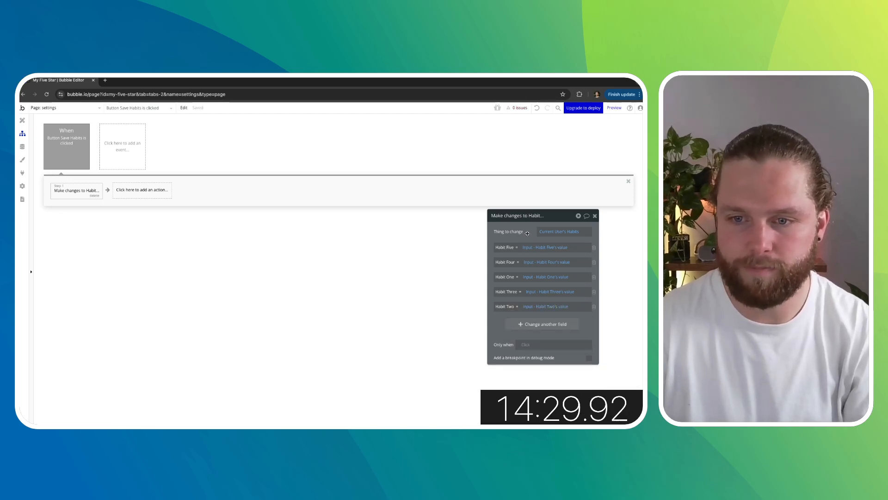
{"action": "left_click", "coordinate": [595, 215]}
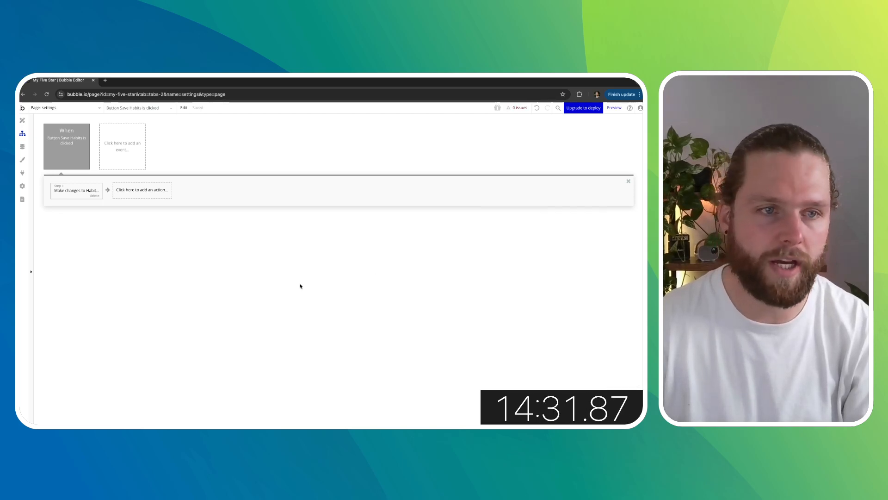
- Add a Go to page action after it with the destination index
{"action": "left_click", "coordinate": [138, 191]}
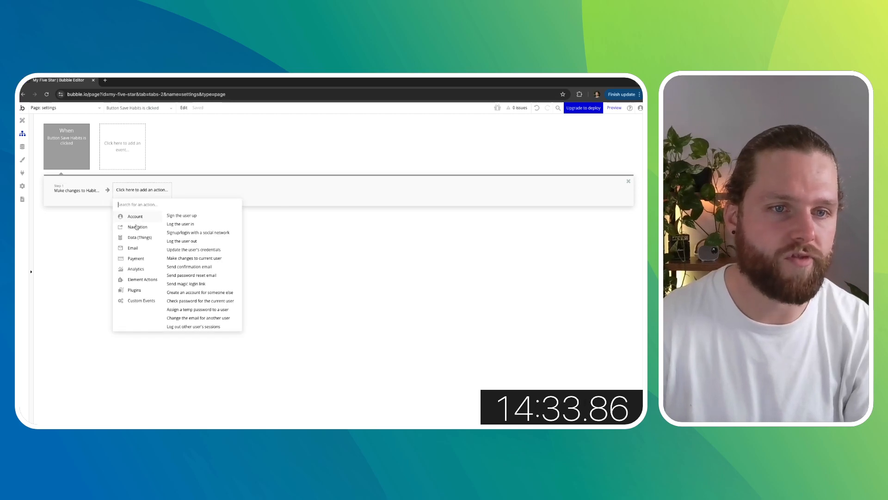
{"action": "mouse_move", "coordinate": [136, 227]}
{"action": "left_click", "coordinate": [180, 216]}
{"action": "left_click", "coordinate": [549, 233]}
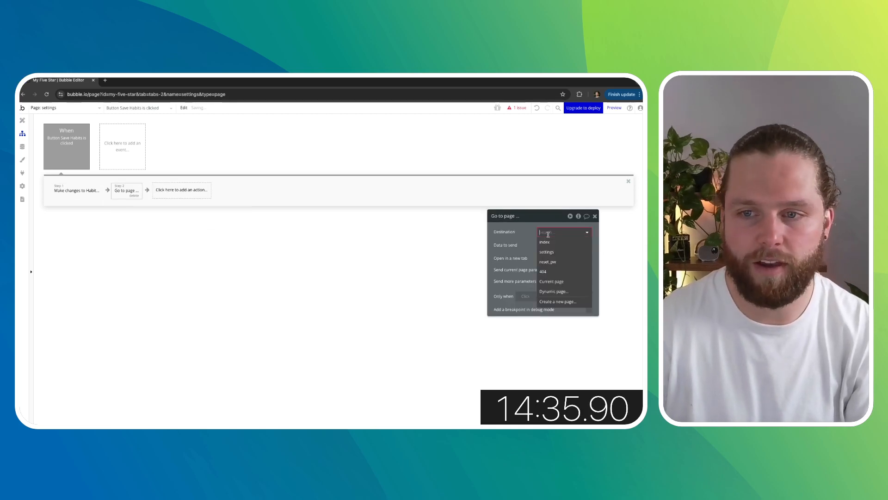
{"action": "left_click", "coordinate": [549, 242]}
{"action": "left_click", "coordinate": [595, 216]}
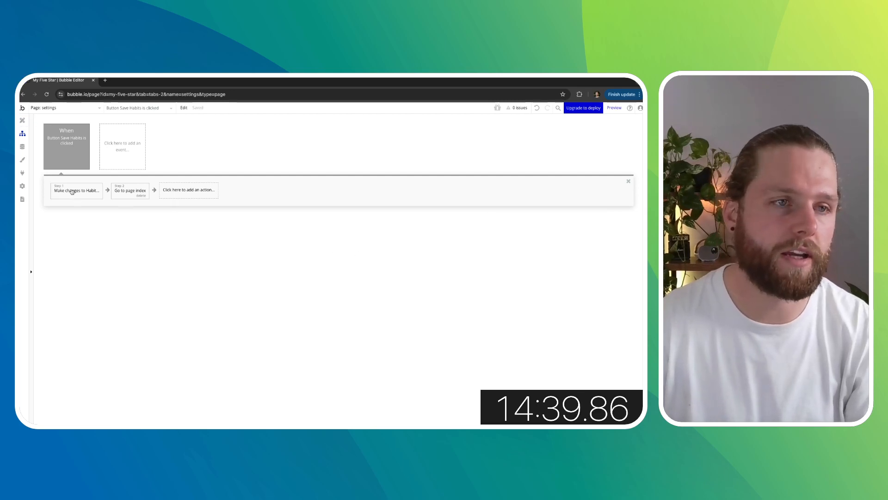
- Place an alert element at the top of the settings page and position the alert at the top
{"action": "left_click", "coordinate": [22, 121]}
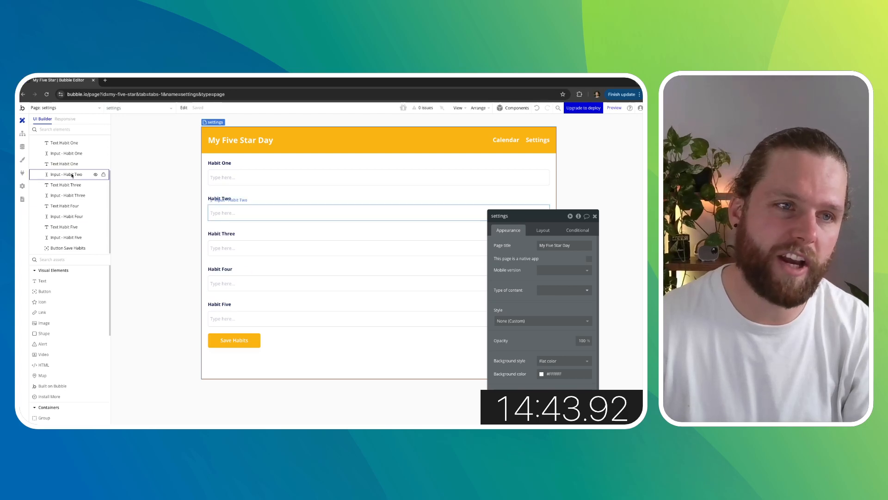
{"action": "scroll", "coordinate": [73, 323], "scroll_direction": "down", "scroll_amount": 2}
{"action": "scroll", "coordinate": [73, 323], "scroll_direction": "up", "scroll_amount": 2}
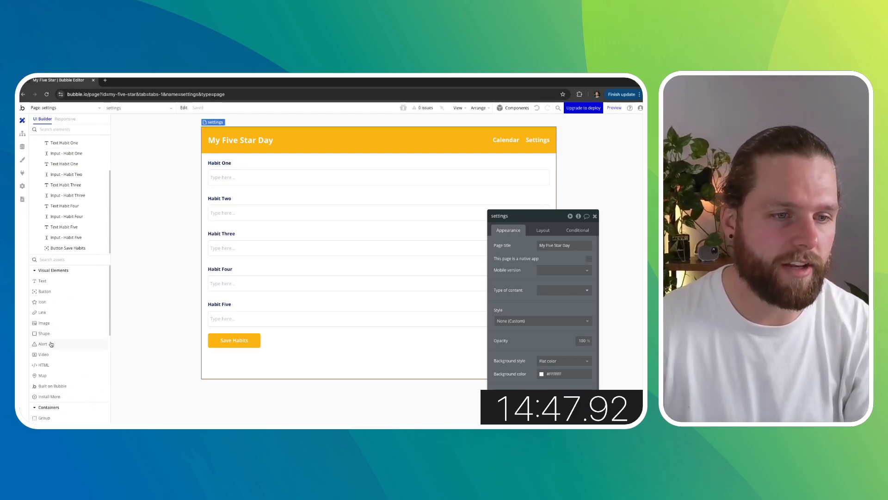
{"action": "left_click", "coordinate": [51, 343]}
{"action": "left_click", "coordinate": [206, 157]}
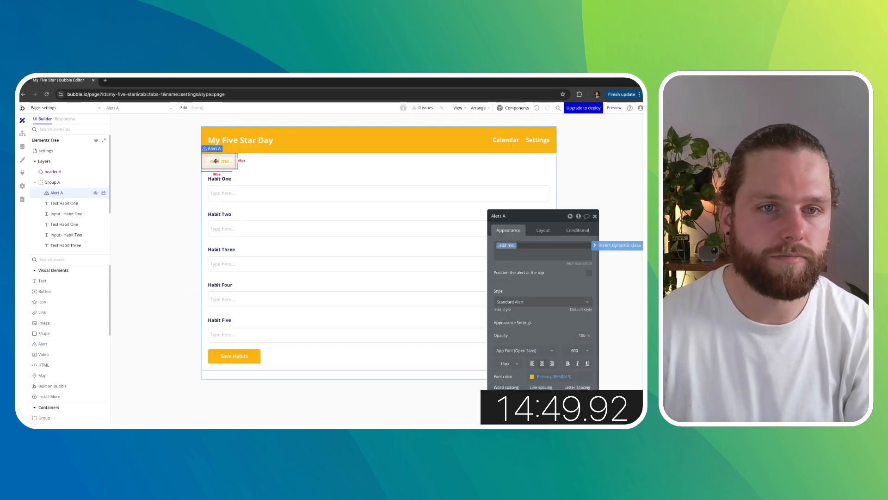
{"action": "left_click", "coordinate": [589, 274]}
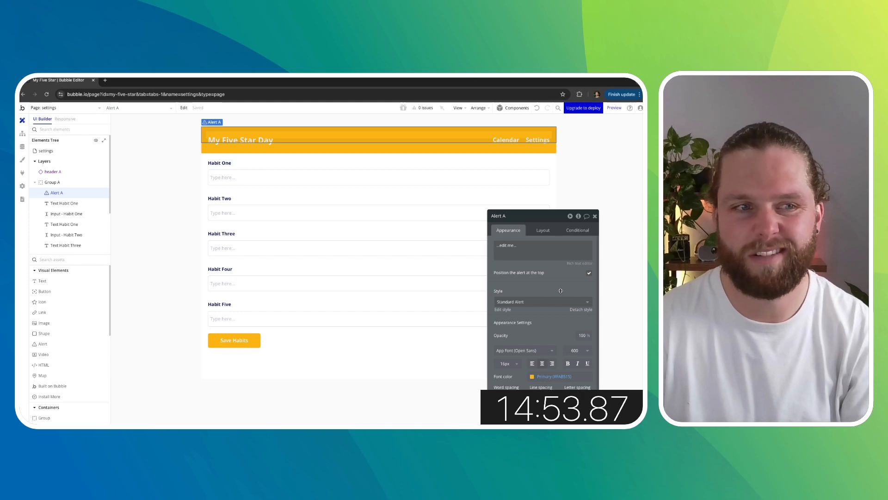
- Set the alert's top margin to 80 px
{"action": "left_click", "coordinate": [544, 230]}
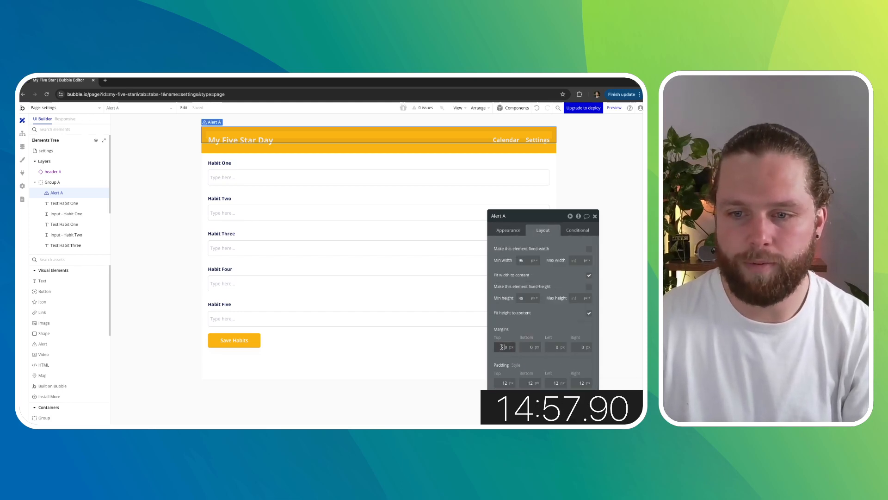
{"action": "key", "text": "Return"}
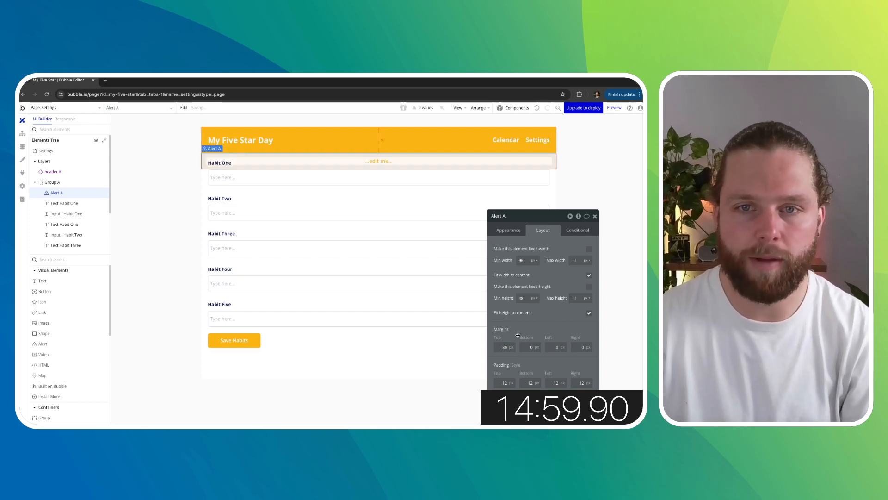
{"action": "left_click", "coordinate": [508, 230]}
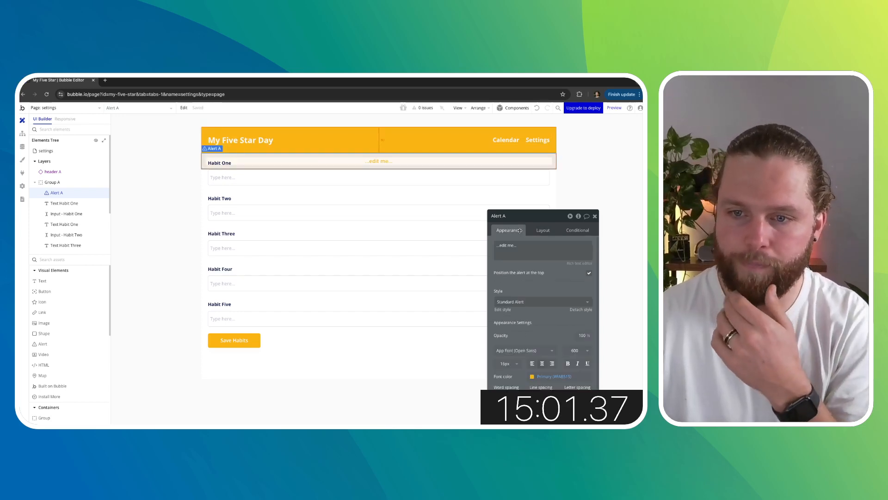
- Set the alert's font color to Primary contrast
{"action": "left_click", "coordinate": [551, 378]}
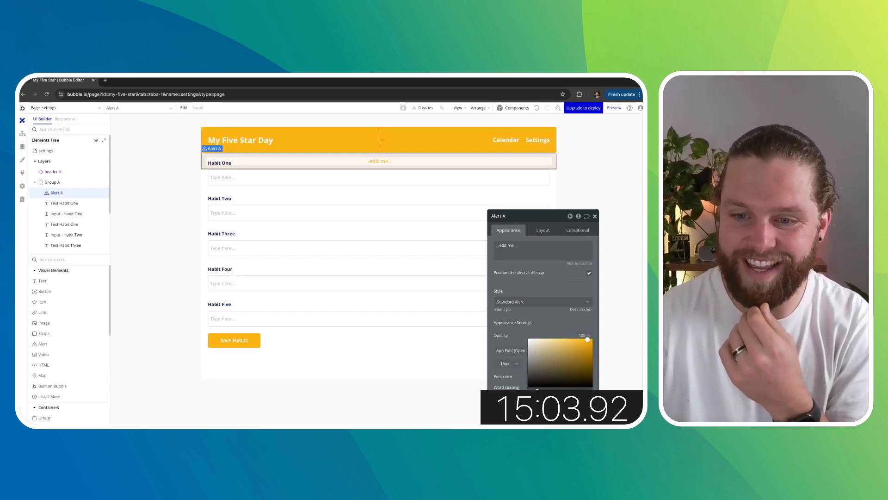
{"action": "left_click", "coordinate": [543, 316]}
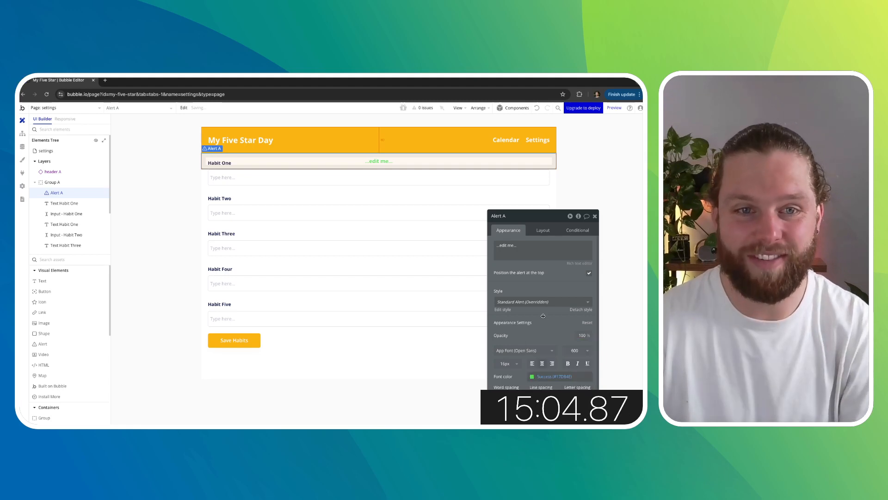
{"action": "left_click", "coordinate": [550, 376]}
{"action": "left_click", "coordinate": [542, 409]}
{"action": "left_click", "coordinate": [544, 322]}
- Set the alert's background color to Success green and close the property editor
{"action": "scroll", "coordinate": [545, 326], "scroll_direction": "down", "scroll_amount": 2}
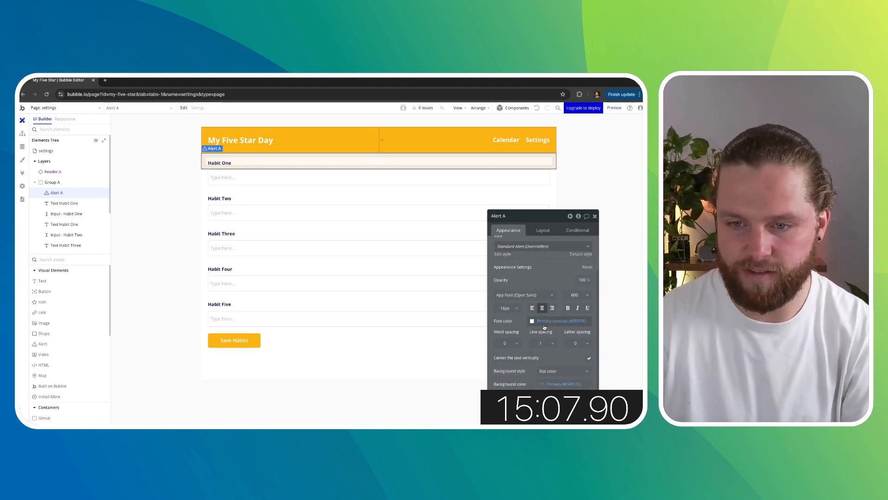
{"action": "left_click", "coordinate": [551, 347]}
{"action": "left_click", "coordinate": [544, 411]}
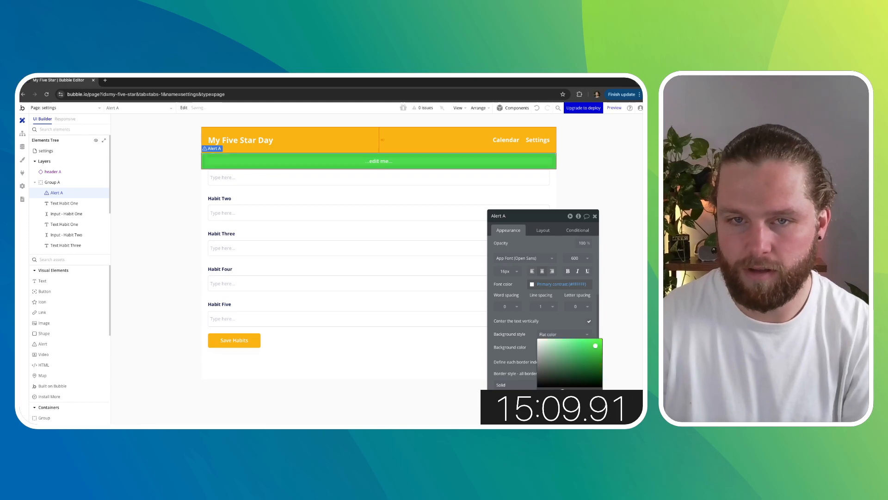
{"action": "left_click", "coordinate": [525, 320]}
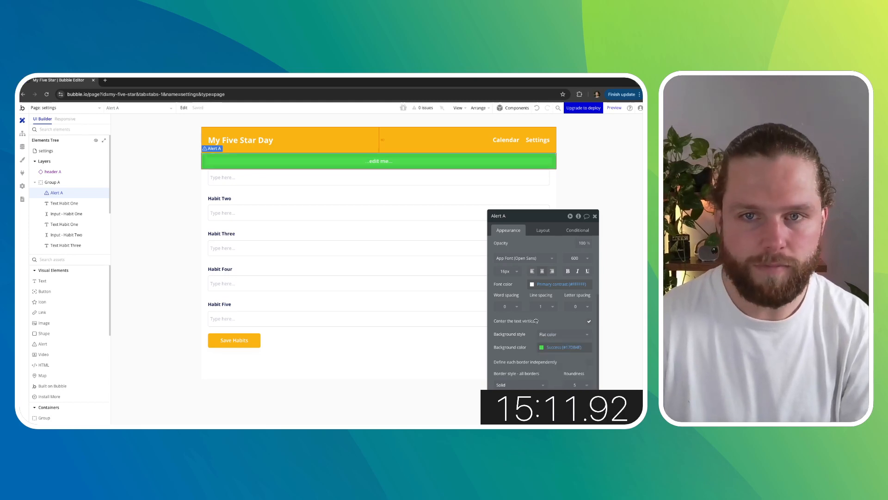
{"action": "left_click", "coordinate": [595, 217]}
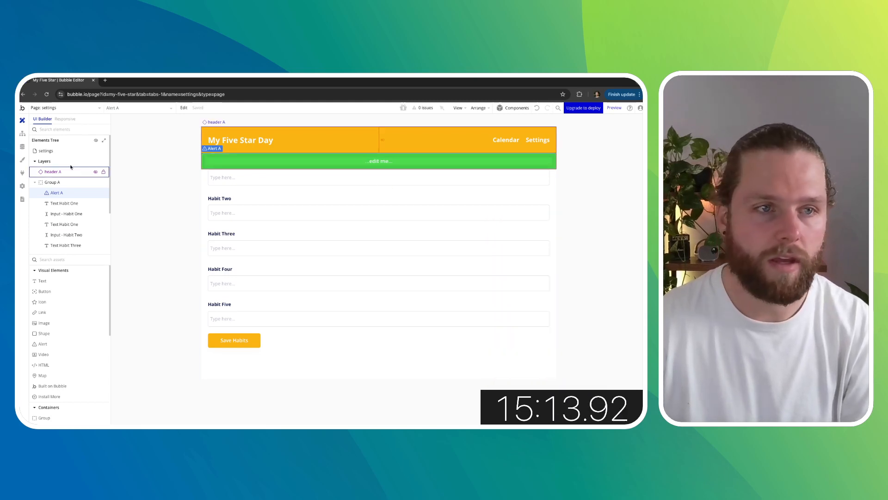
- Set the alert's text to Updated
{"action": "double_click", "coordinate": [383, 161]}
{"action": "scroll", "coordinate": [519, 244], "scroll_direction": "up", "scroll_amount": 3}
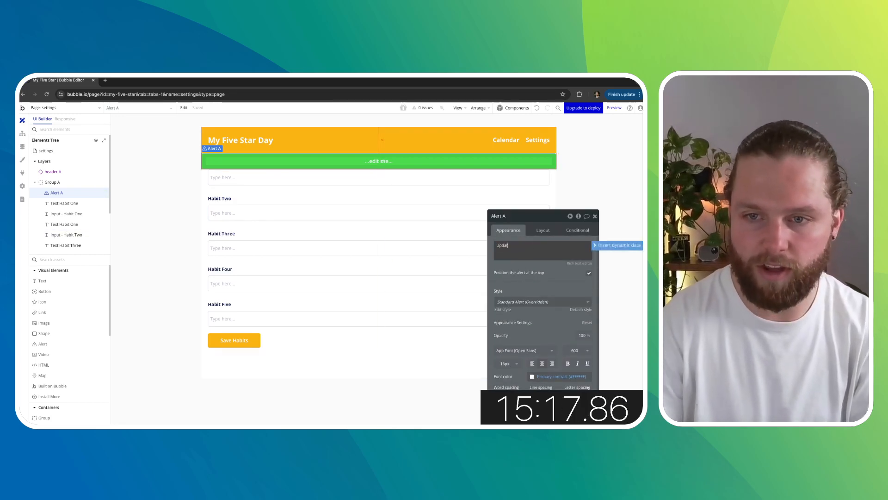
{"action": "type", "text": "Updated"}
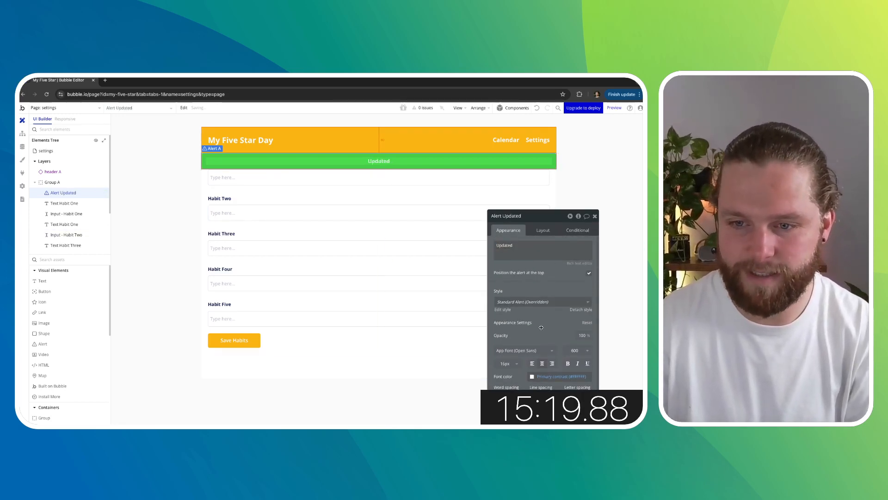
{"action": "scroll", "coordinate": [563, 318], "scroll_direction": "down", "scroll_amount": 2}
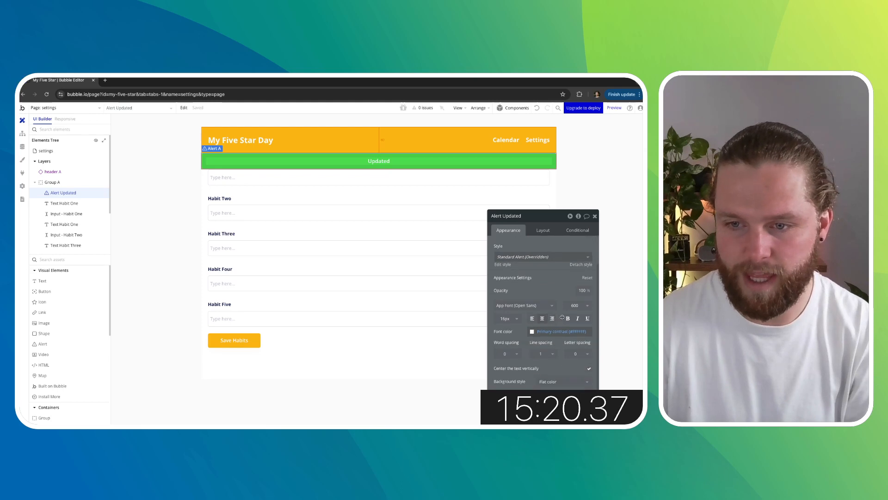
- Delete the Go to page index action from the Save Habits button workflow
{"action": "left_click", "coordinate": [595, 216]}
{"action": "left_click", "coordinate": [580, 210]}
{"action": "left_click", "coordinate": [22, 133]}
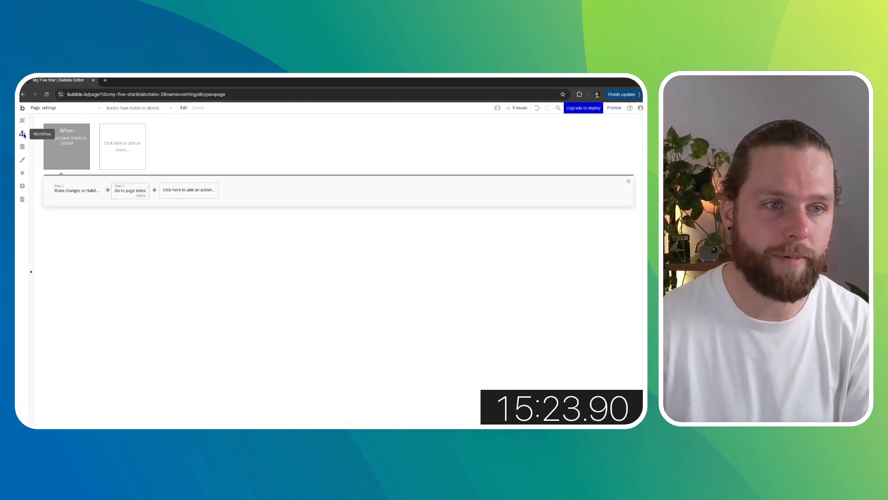
{"action": "left_click", "coordinate": [141, 196]}
- Add a Show message in an alert box action for Alert Updated to the workflow
{"action": "left_click", "coordinate": [139, 190]}
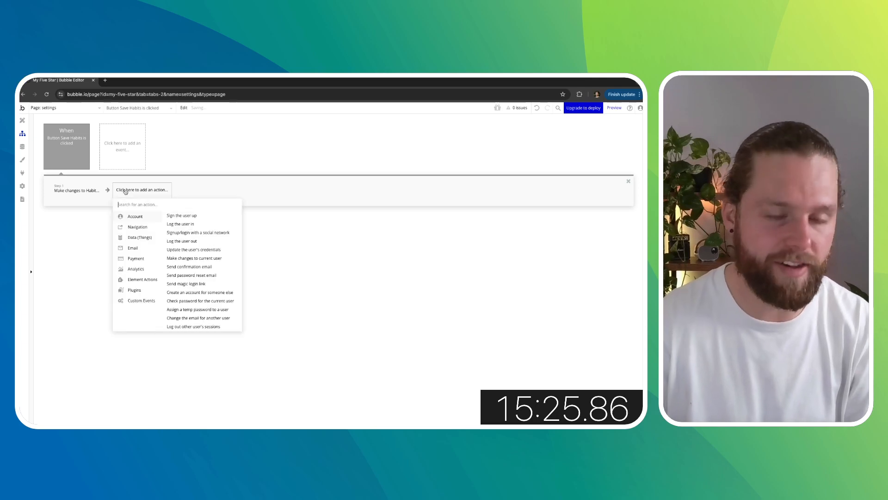
{"action": "type", "text": "show"}
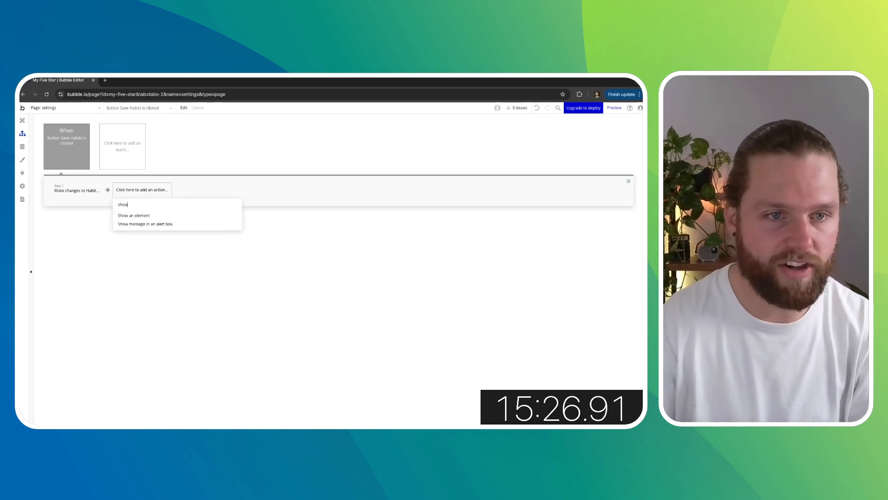
{"action": "left_click", "coordinate": [146, 225]}
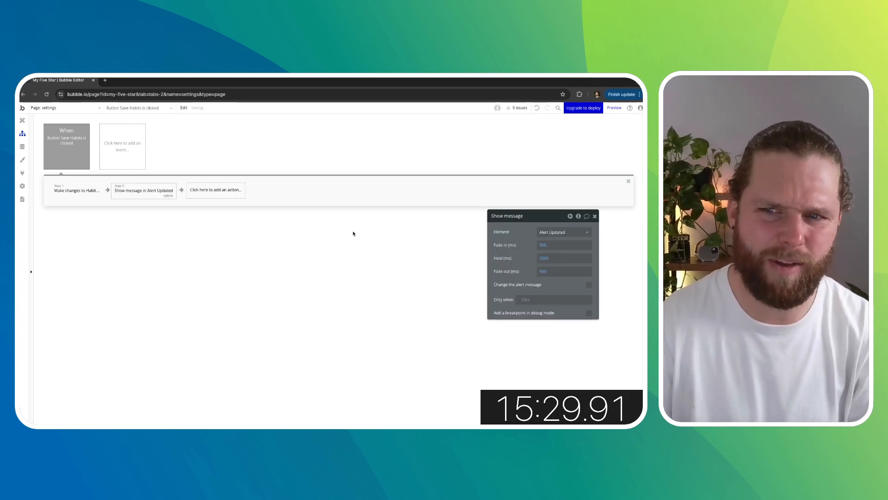
{"action": "left_click", "coordinate": [594, 216]}
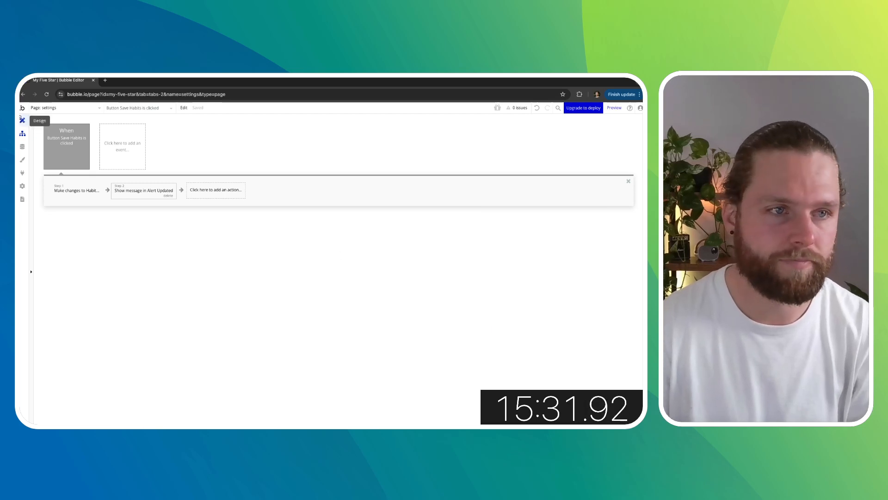
- Set the Alert Updated element's border style to None
{"action": "left_click", "coordinate": [23, 120]}
{"action": "left_click", "coordinate": [596, 217]}
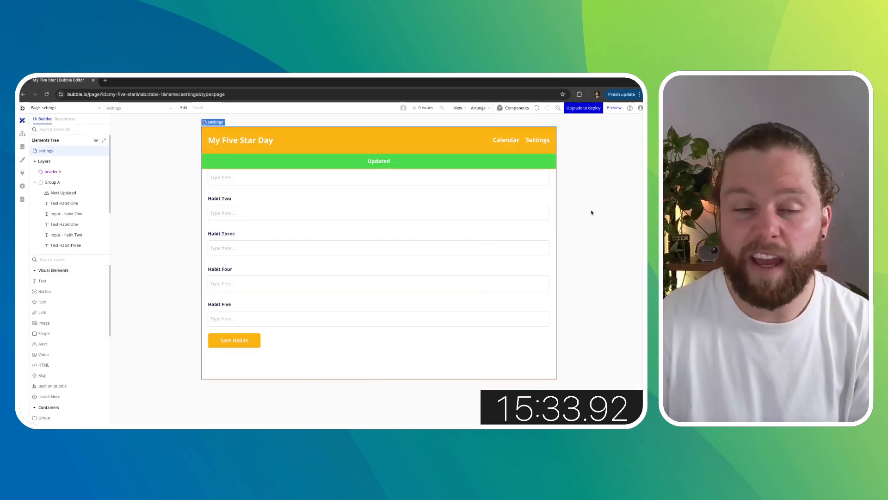
{"action": "left_click", "coordinate": [592, 212]}
{"action": "left_click", "coordinate": [597, 216]}
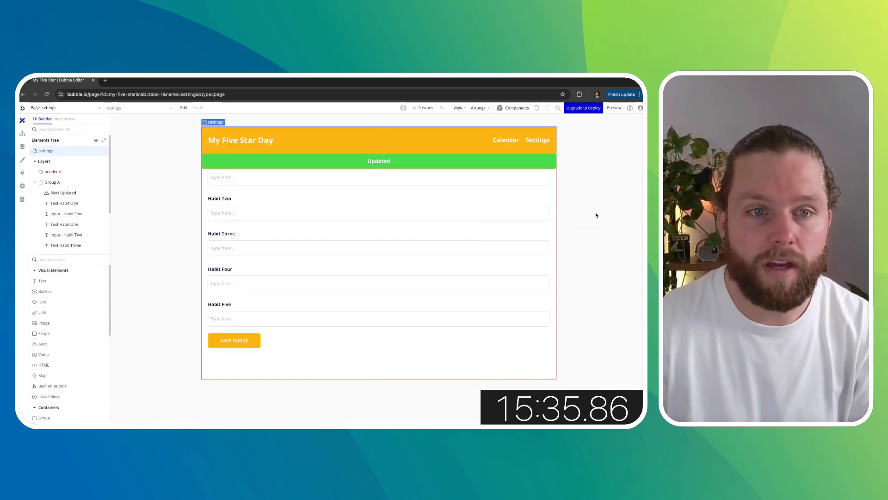
{"action": "left_click", "coordinate": [63, 192]}
{"action": "scroll", "coordinate": [554, 329], "scroll_direction": "down", "scroll_amount": 5}
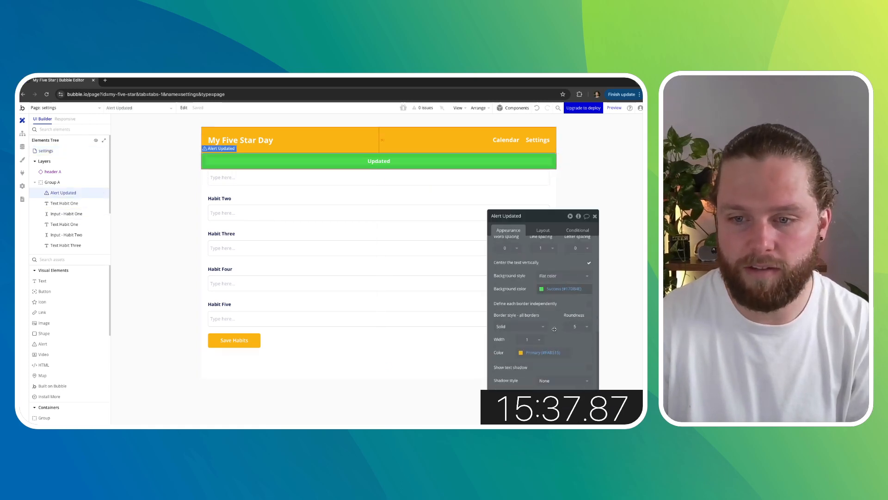
{"action": "left_click", "coordinate": [534, 327]}
{"action": "left_click", "coordinate": [513, 348]}
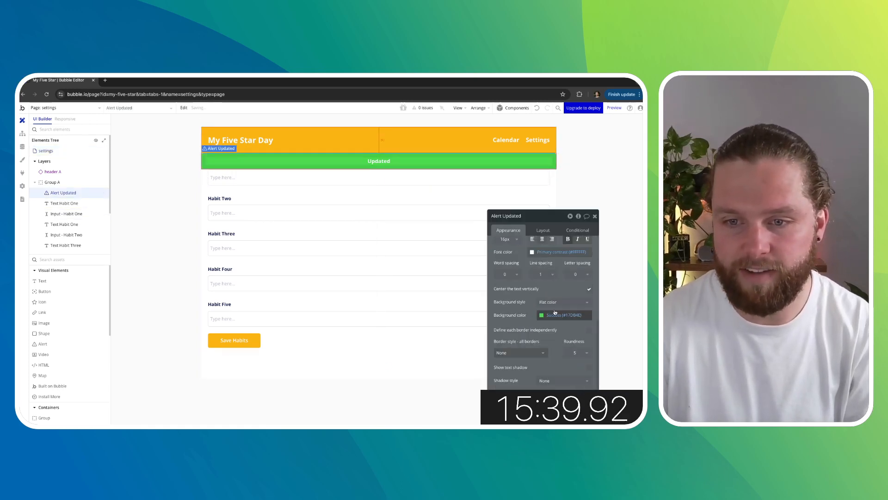
{"action": "left_click", "coordinate": [610, 276]}
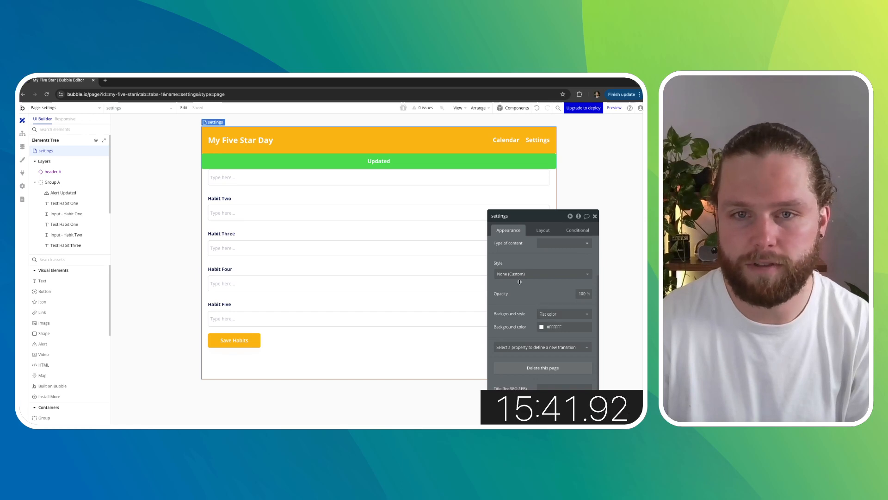
{"action": "left_click", "coordinate": [70, 192]}
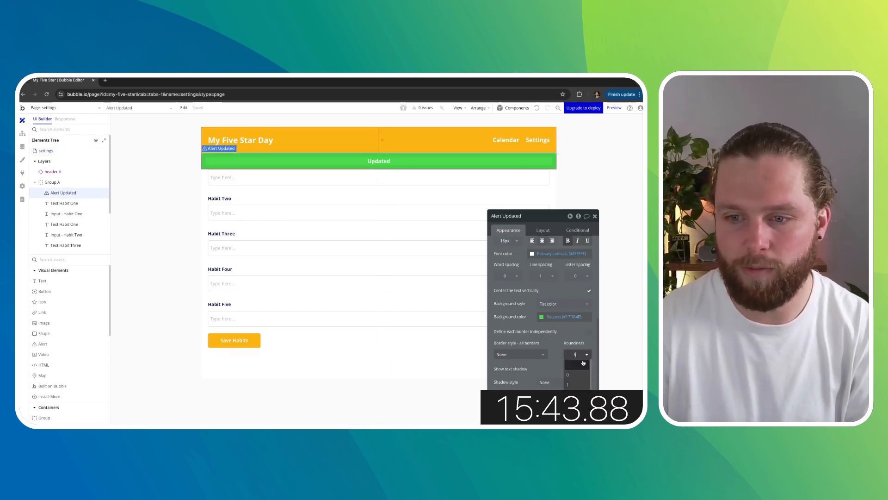
{"action": "left_click", "coordinate": [603, 247]}
{"action": "left_click", "coordinate": [596, 216]}
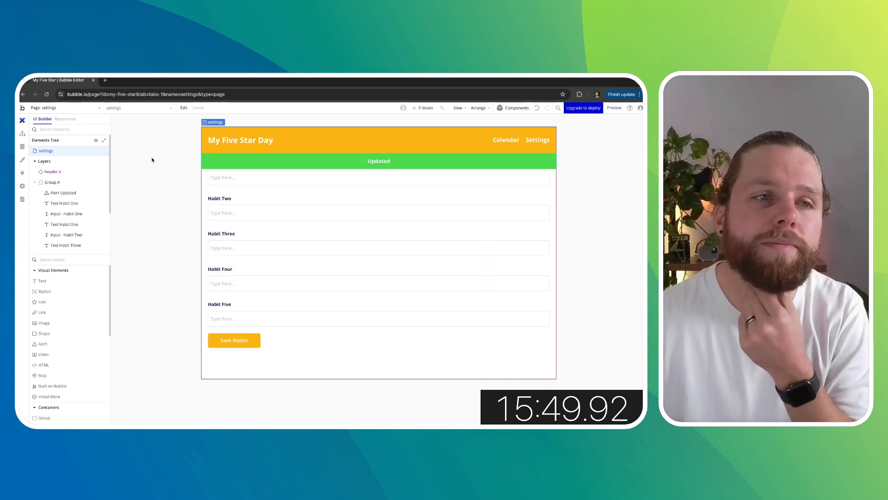
- Create a new page named register and place a text element on it
{"action": "left_click", "coordinate": [79, 110]}
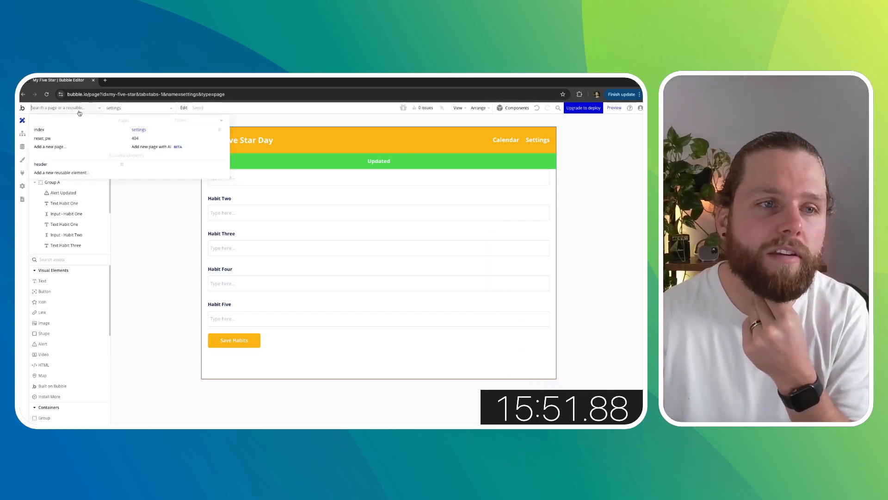
{"action": "left_click", "coordinate": [71, 152]}
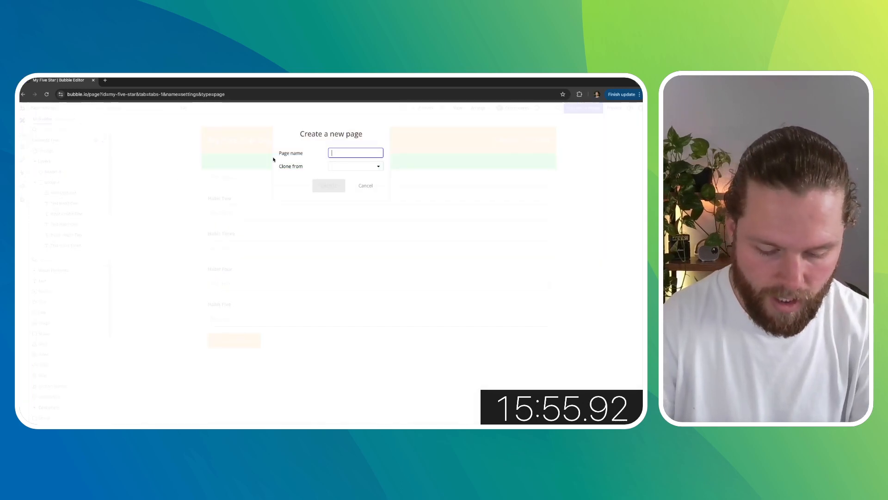
{"action": "type", "text": "registe"}
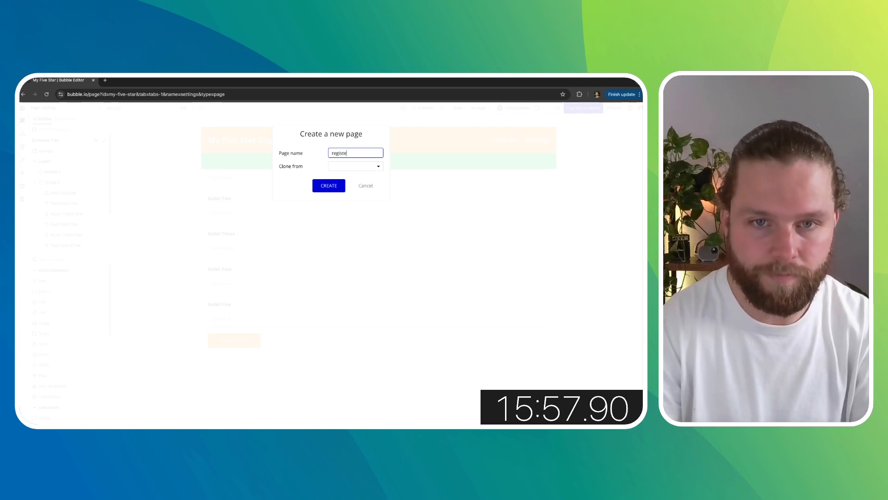
{"action": "type", "text": "r"}
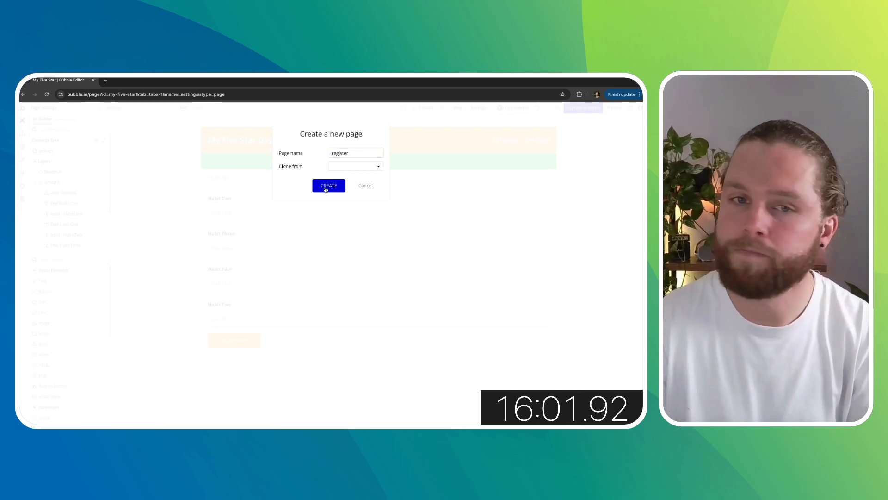
{"action": "left_click", "coordinate": [326, 188]}
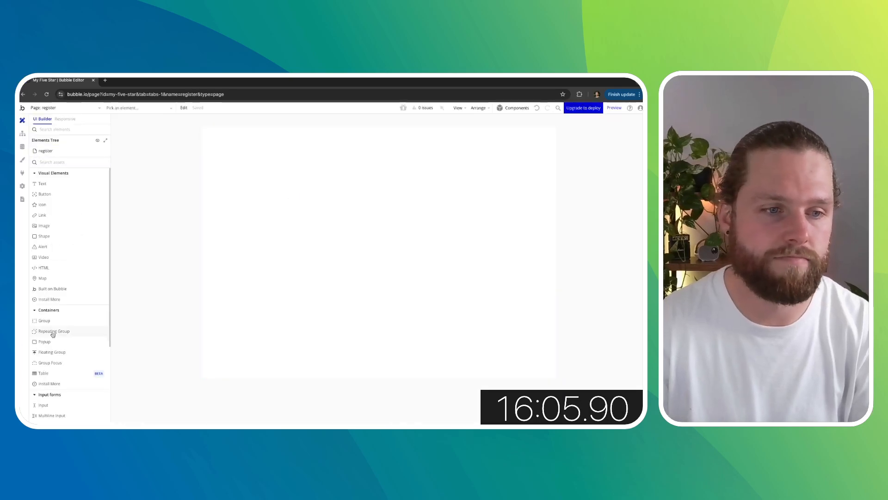
{"action": "left_click_drag", "start_coordinate": [42, 184], "coordinate": [262, 182]}
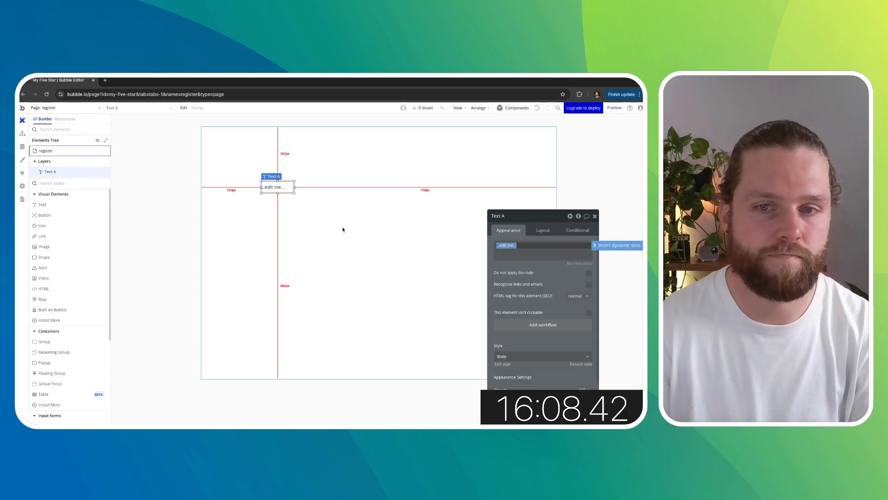
- Set the register page's container layout to Column
{"action": "left_click", "coordinate": [384, 224]}
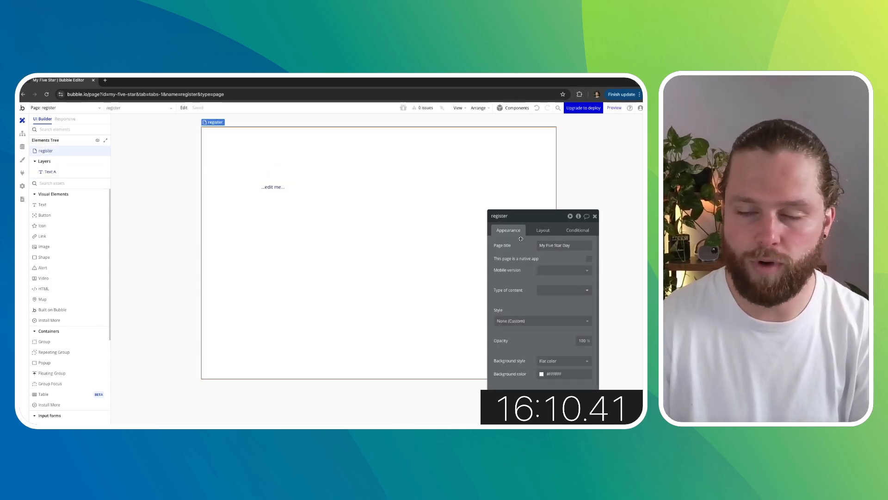
{"action": "left_click", "coordinate": [543, 230]}
{"action": "left_click", "coordinate": [563, 246]}
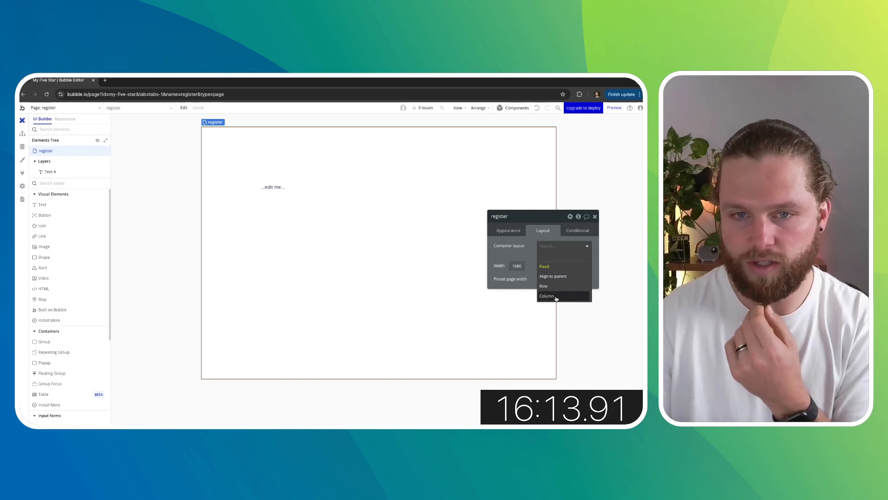
{"action": "left_click", "coordinate": [557, 298]}
- Set the text element's content to My Five Star Day and turn off its fixed width
{"action": "left_click", "coordinate": [220, 135]}
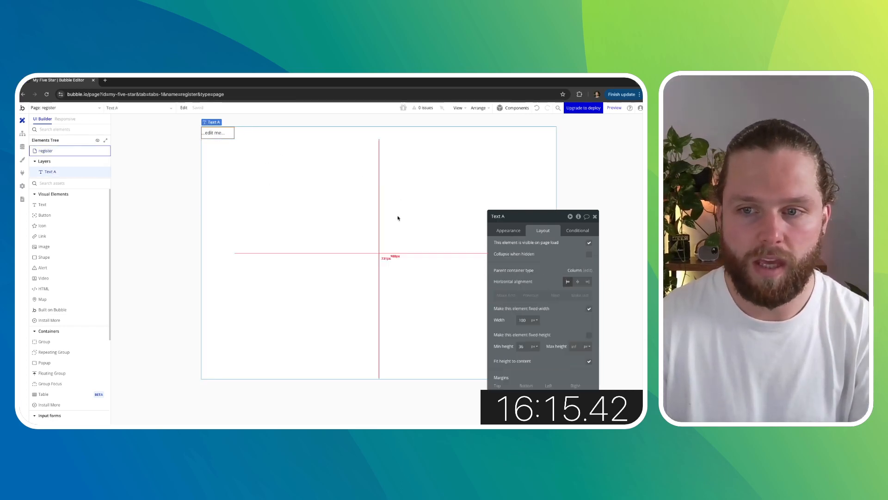
{"action": "left_click", "coordinate": [513, 233]}
{"action": "triple_click", "coordinate": [522, 247]}
{"action": "type", "text": "My"}
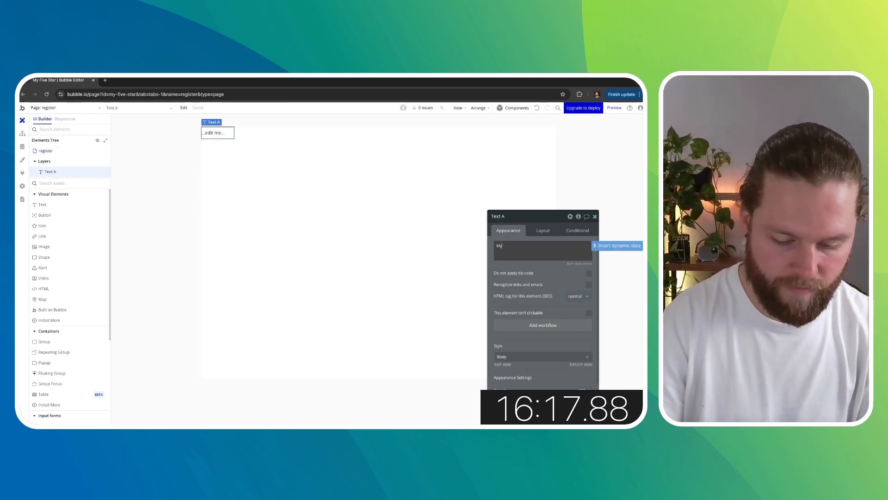
{"action": "type", "text": " Five Star Da"}
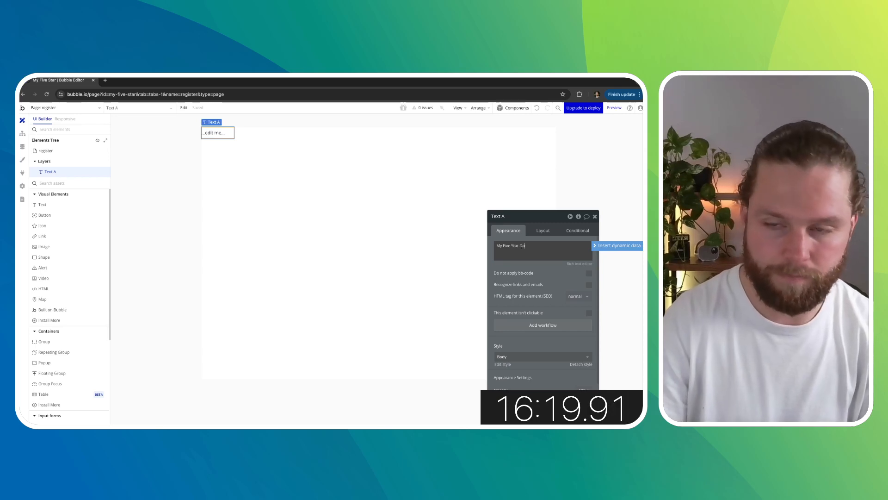
{"action": "type", "text": "y"}
{"action": "left_click", "coordinate": [537, 274]}
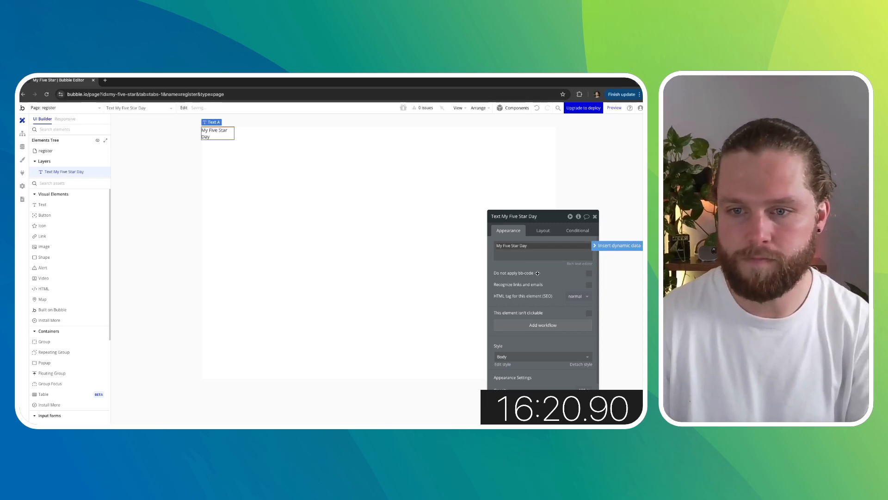
{"action": "left_click", "coordinate": [543, 230]}
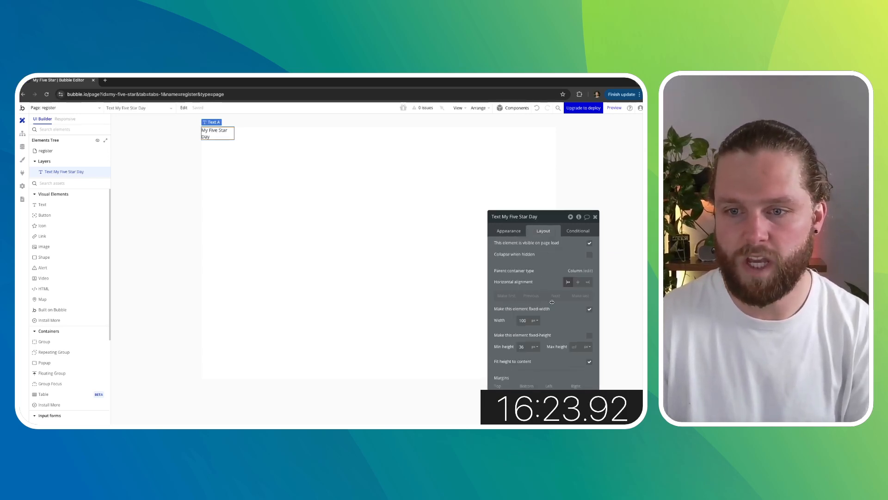
{"action": "left_click", "coordinate": [589, 309]}
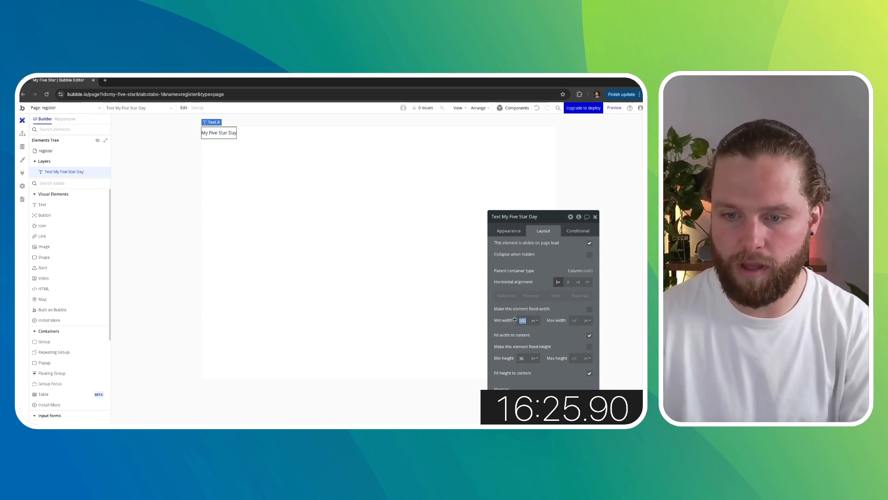
- Set the title's font color to Primary
{"action": "left_click", "coordinate": [509, 230]}
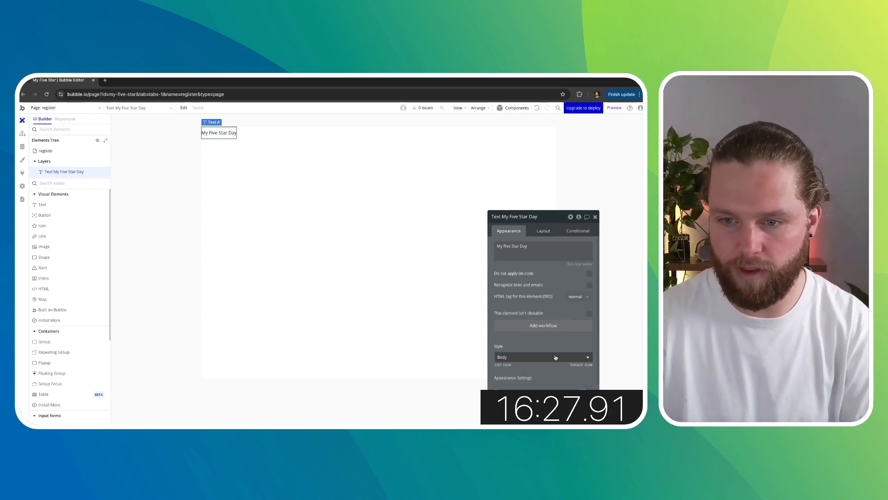
{"action": "scroll", "coordinate": [551, 344], "scroll_direction": "down", "scroll_amount": 3}
{"action": "left_click", "coordinate": [551, 341]}
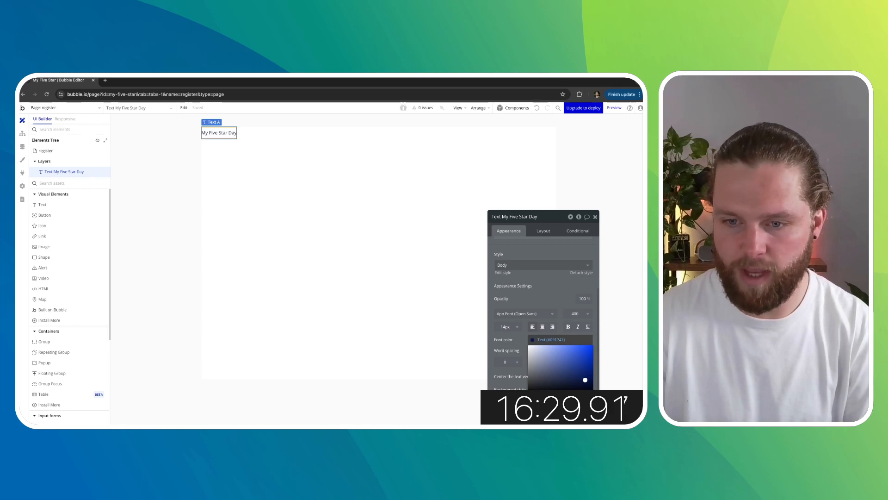
{"action": "left_click", "coordinate": [535, 413]}
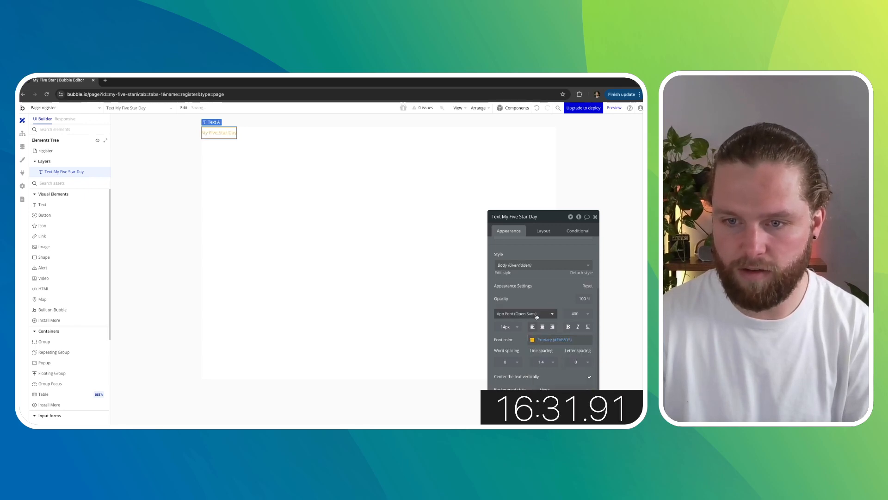
- Set the title's font size to 36 px and font weight to 600
{"action": "left_click", "coordinate": [518, 327]}
{"action": "type", "text": "36"}
{"action": "key", "text": "Return"}
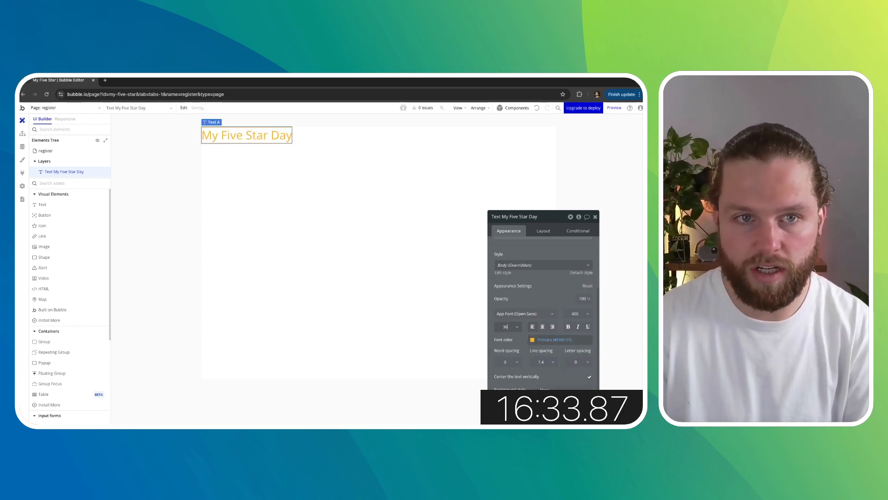
{"action": "left_click", "coordinate": [582, 315]}
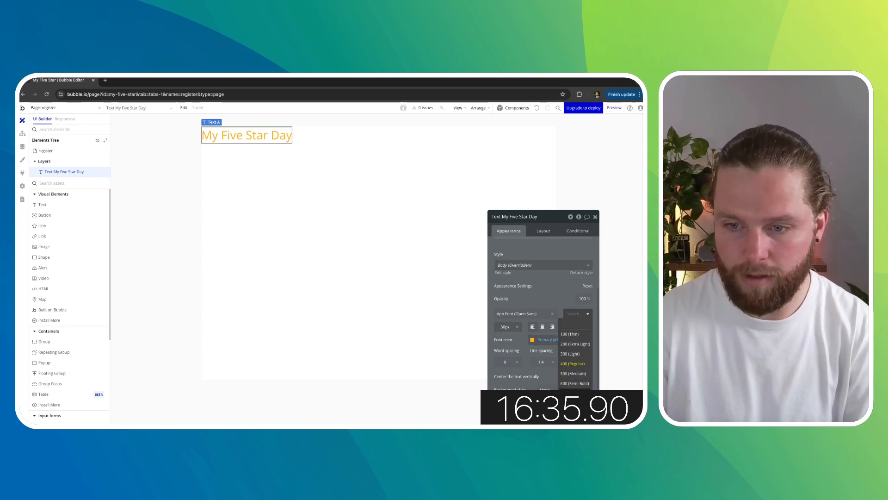
{"action": "left_click", "coordinate": [575, 403]}
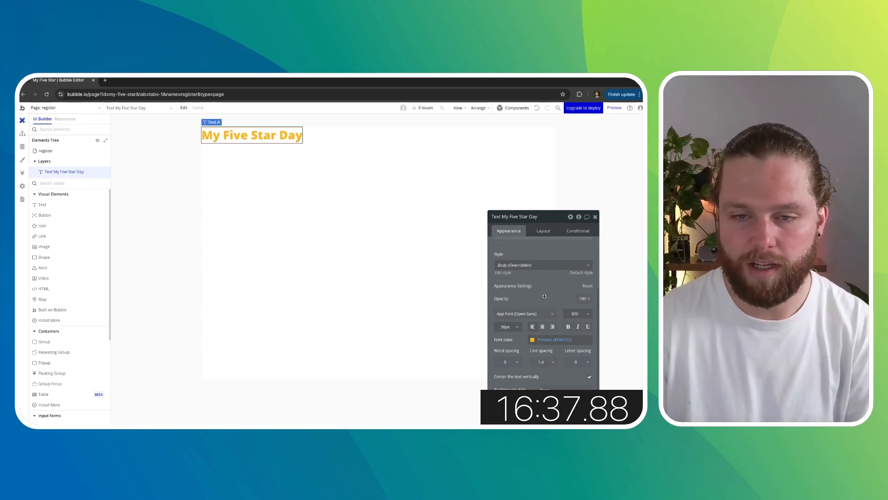
- Center the title horizontally and give it a 50 px top margin
{"action": "left_click", "coordinate": [544, 232]}
{"action": "left_click", "coordinate": [568, 282]}
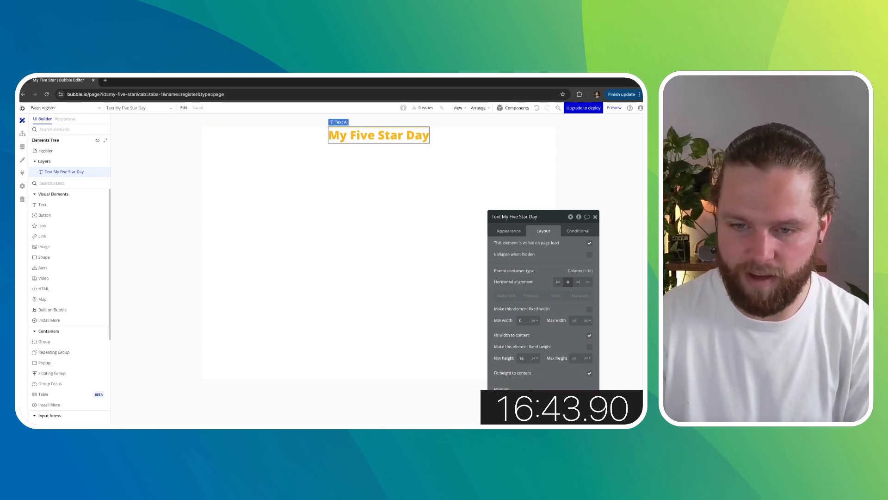
{"action": "type", "text": "50"}
{"action": "left_click", "coordinate": [514, 384]}
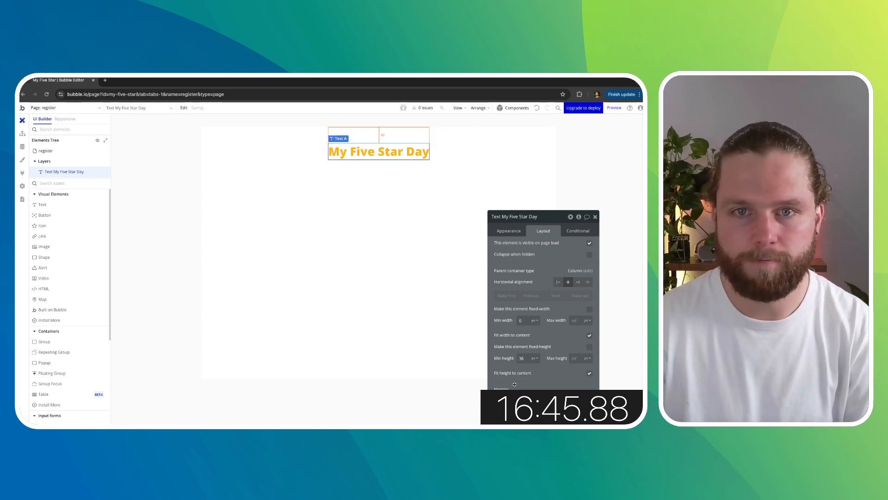
{"action": "left_click", "coordinate": [595, 217]}
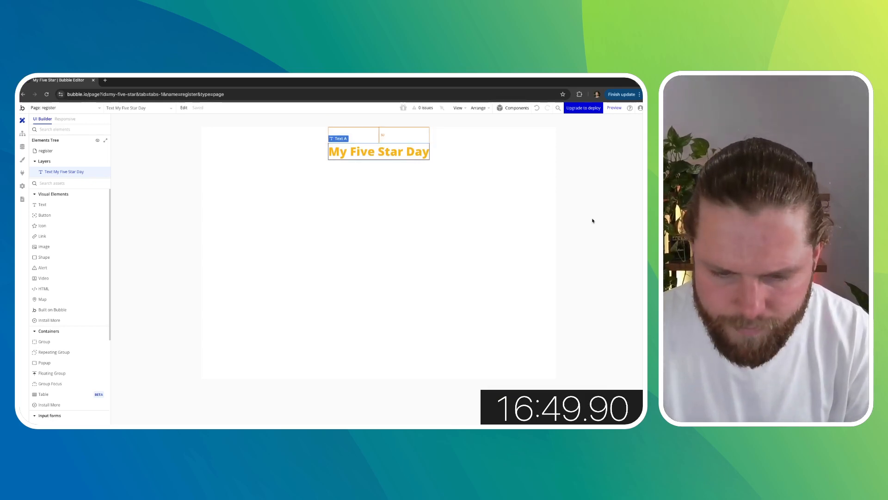
- Add a text element below the title reading Email
{"action": "double_click", "coordinate": [587, 230]}
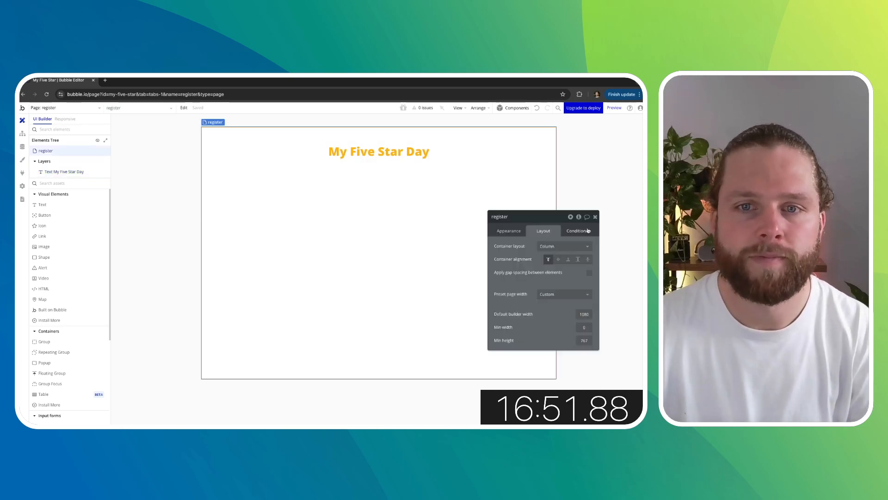
{"action": "left_click", "coordinate": [595, 217]}
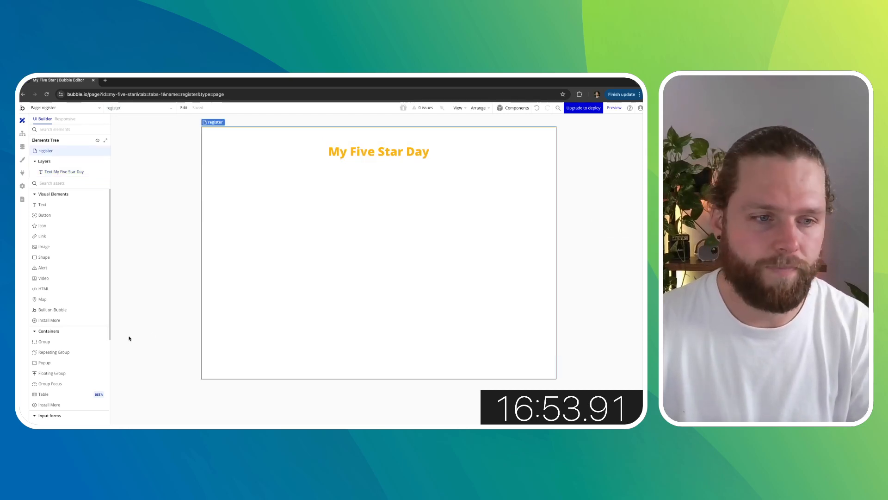
{"action": "left_click_drag", "start_coordinate": [42, 204], "coordinate": [298, 209]}
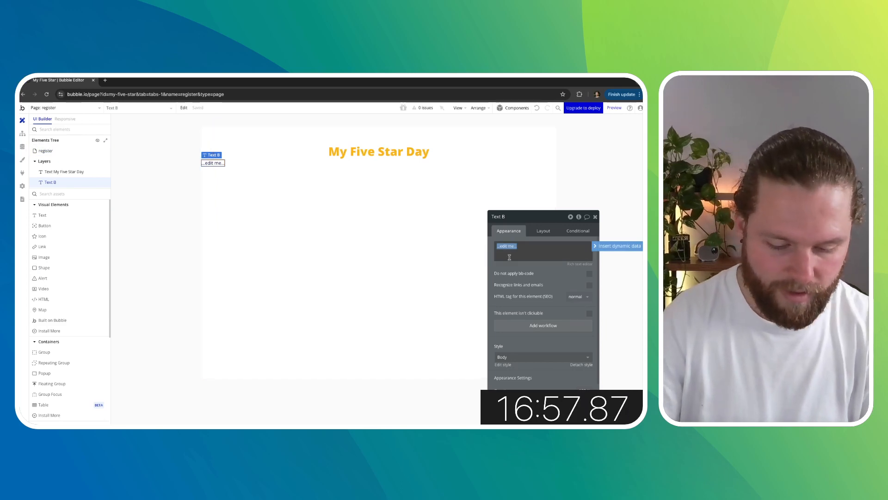
{"action": "type", "text": "Emai"}
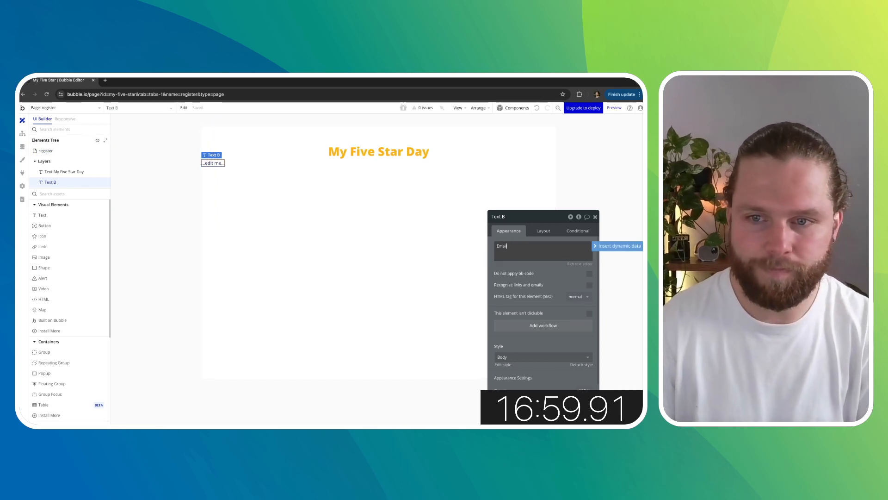
{"action": "type", "text": "l"}
{"action": "left_click", "coordinate": [515, 274]}
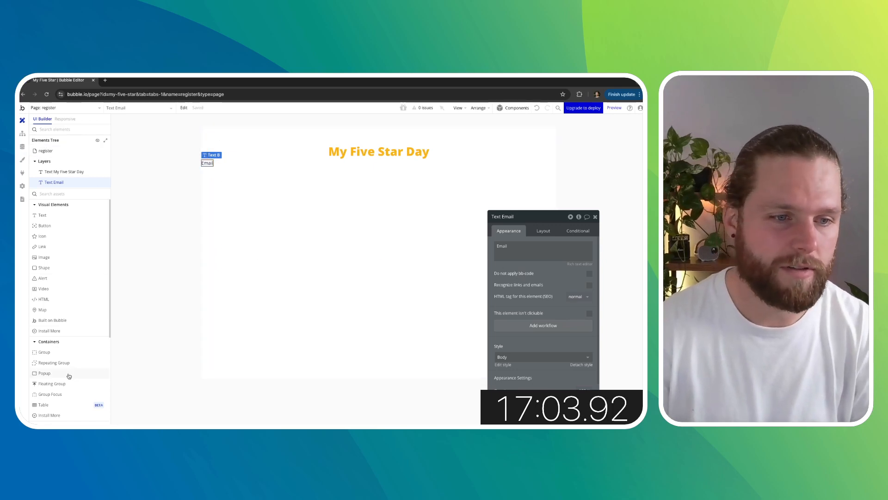
- Add a group below the title and set its minimum width to 400 px
{"action": "left_click_drag", "start_coordinate": [52, 352], "coordinate": [213, 238]}
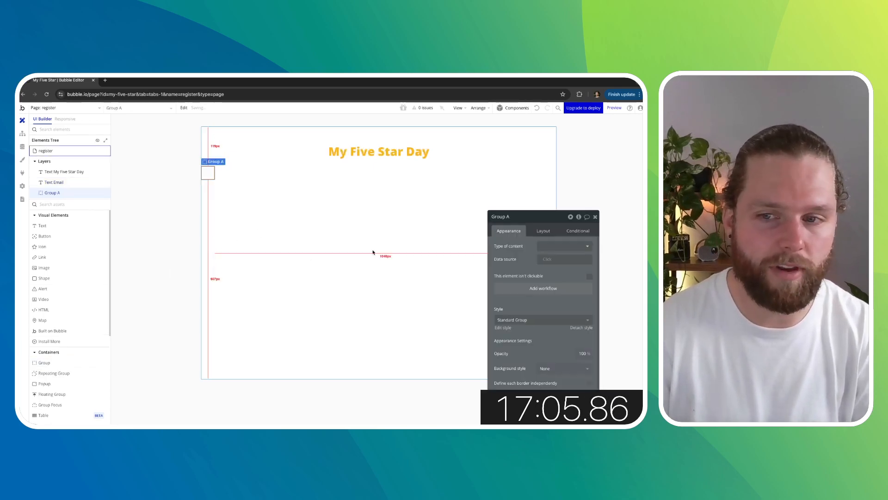
{"action": "left_click", "coordinate": [543, 231]}
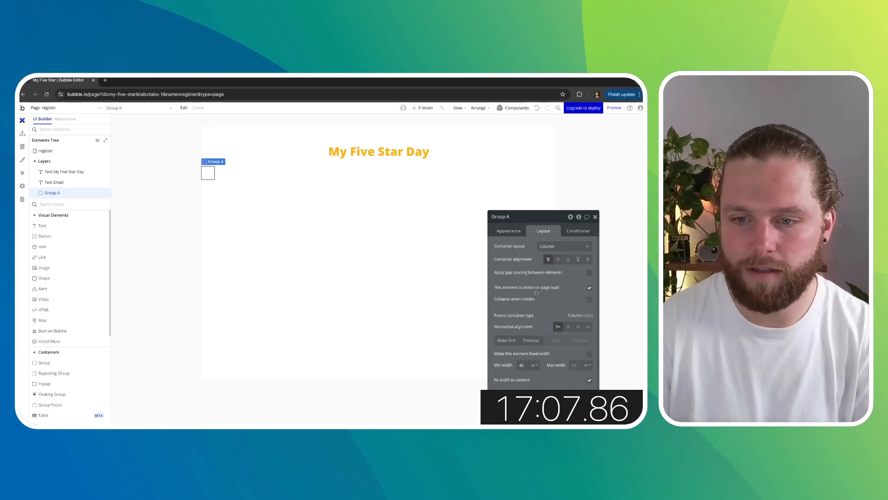
{"action": "scroll", "coordinate": [537, 293], "scroll_direction": "down", "scroll_amount": 1}
{"action": "type", "text": "0"}
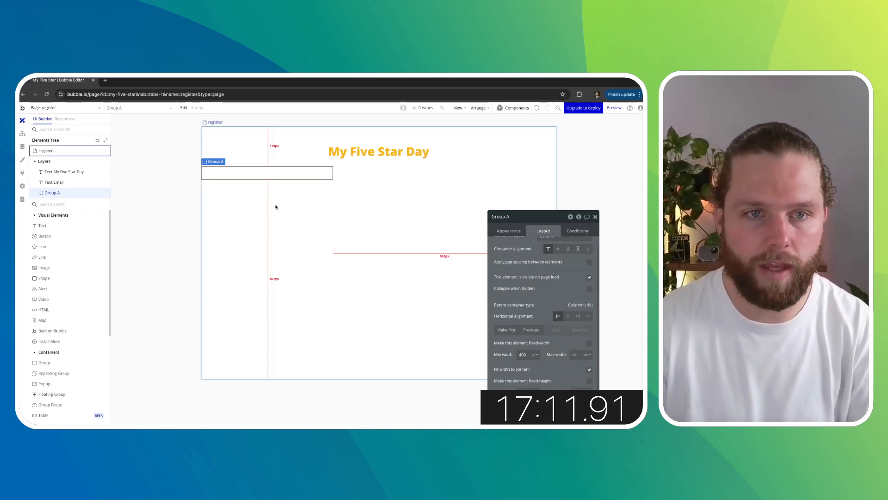
- Move the Email text into the new group
{"action": "left_click", "coordinate": [189, 187]}
{"action": "left_click_drag", "start_coordinate": [208, 164], "coordinate": [210, 166]}
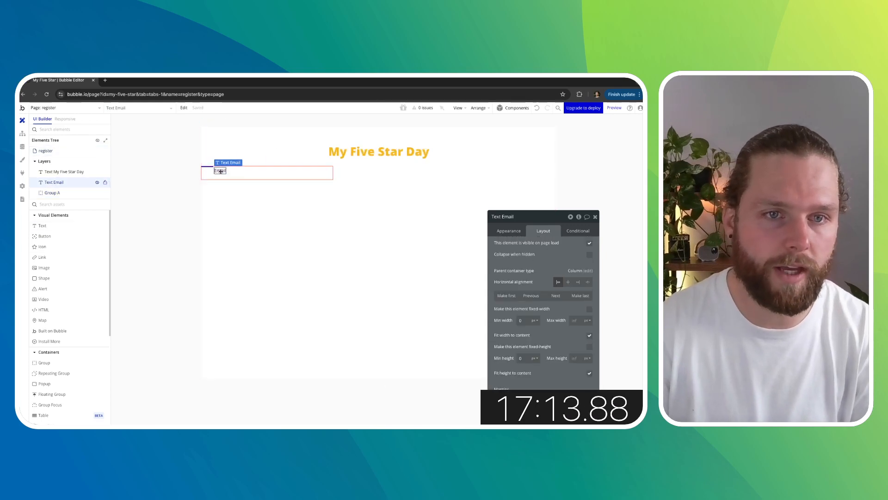
{"action": "left_click", "coordinate": [509, 231]}
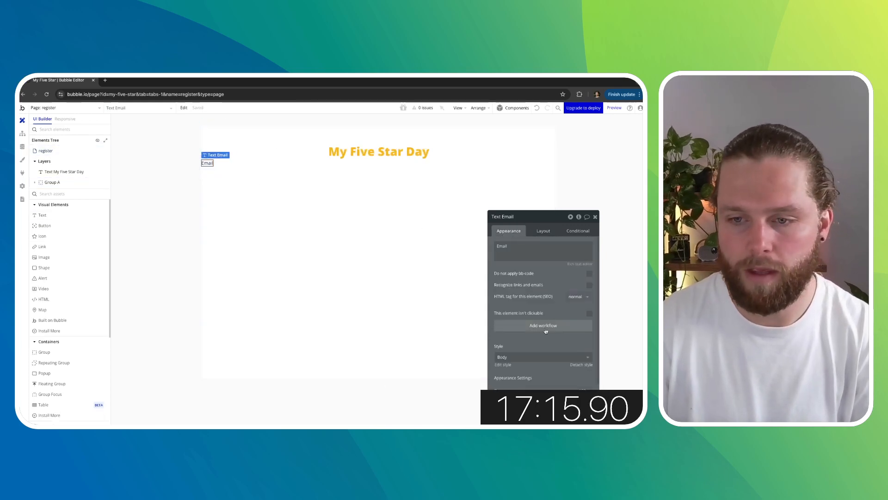
{"action": "scroll", "coordinate": [540, 385], "scroll_direction": "down", "scroll_amount": 3}
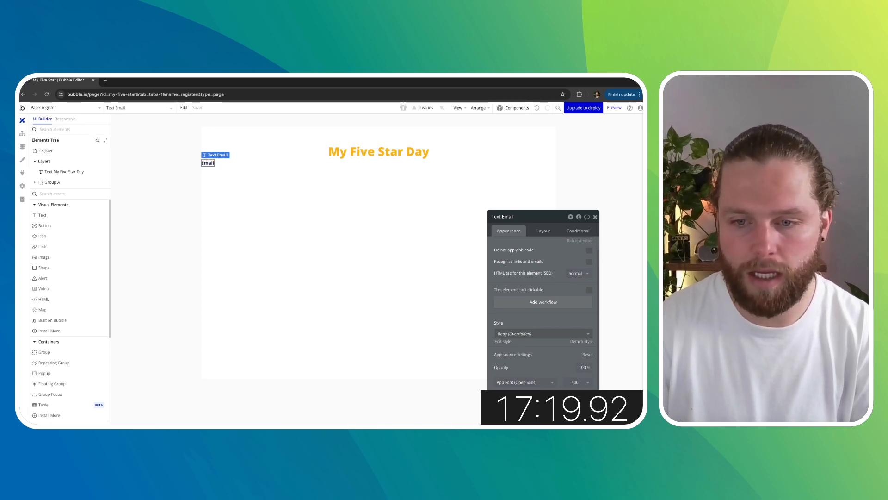
{"action": "left_click", "coordinate": [143, 306]}
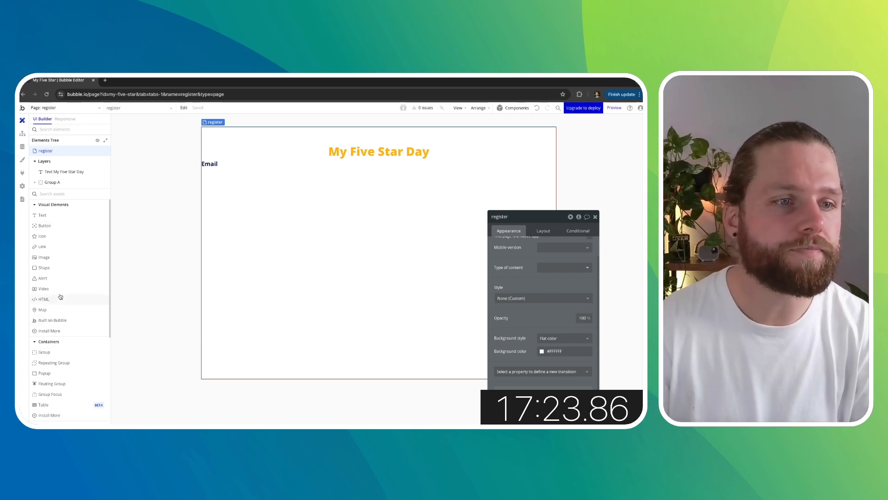
- Add an input field under the Email label inside the group and rename it Input Email
{"action": "scroll", "coordinate": [60, 296], "scroll_direction": "down", "scroll_amount": 3}
{"action": "left_click_drag", "start_coordinate": [65, 363], "coordinate": [212, 172]}
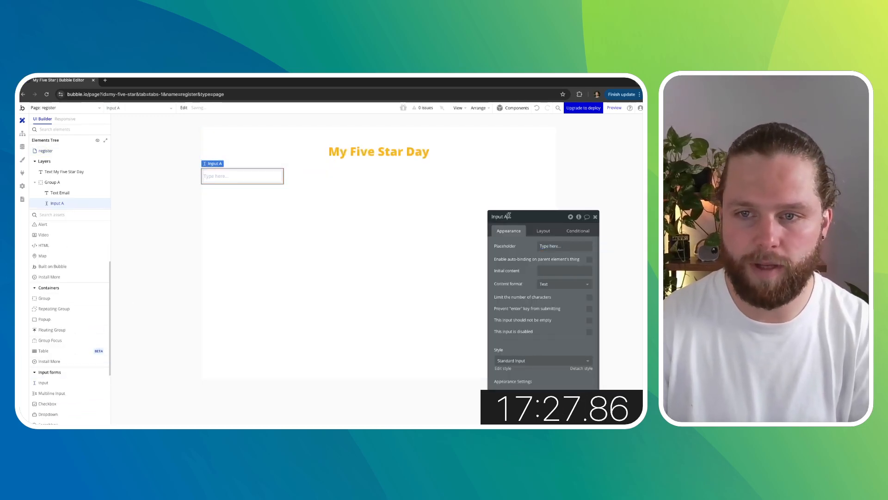
{"action": "left_click", "coordinate": [509, 216]}
{"action": "key", "text": "BackSpace"}
{"action": "type", "text": "Email"}
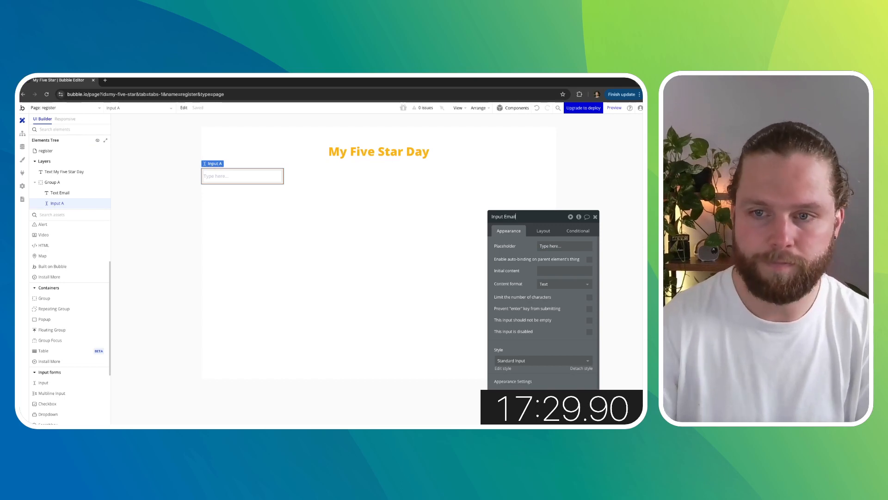
- Give the group the Standard Group style, a flat #FCFCFC background color and a corner roundness of 10
{"action": "left_click", "coordinate": [251, 166]}
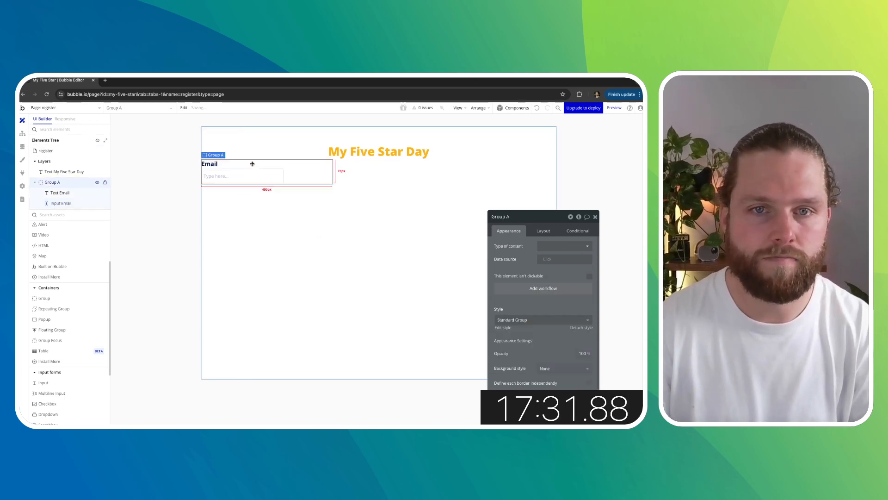
{"action": "left_click", "coordinate": [549, 235]}
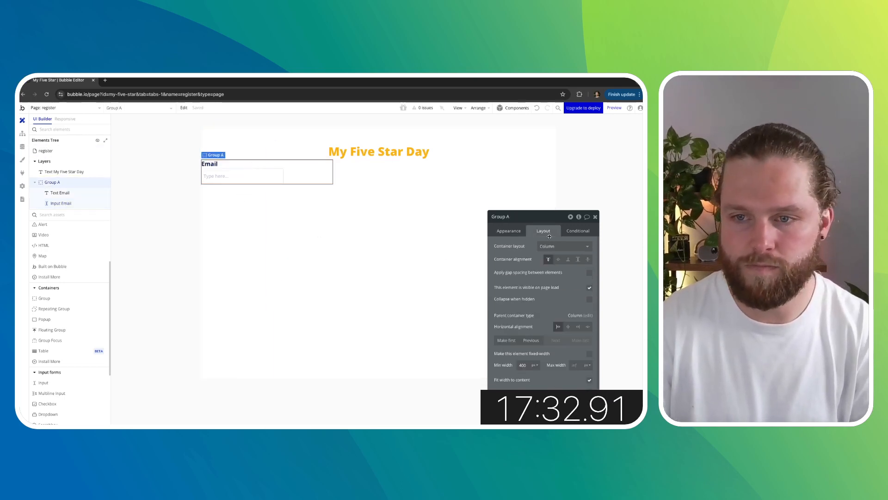
{"action": "left_click", "coordinate": [509, 231]}
{"action": "left_click", "coordinate": [537, 319]}
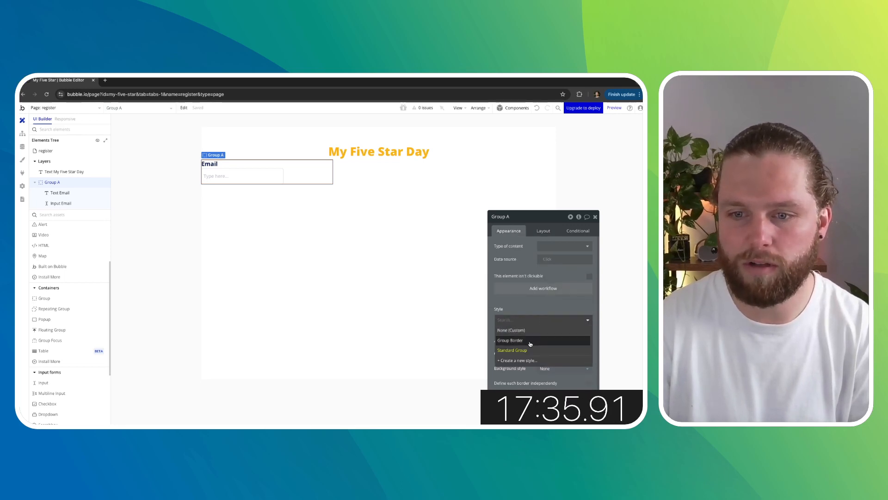
{"action": "left_click", "coordinate": [531, 351]}
{"action": "scroll", "coordinate": [539, 307], "scroll_direction": "down", "scroll_amount": 1}
{"action": "left_click", "coordinate": [537, 330]}
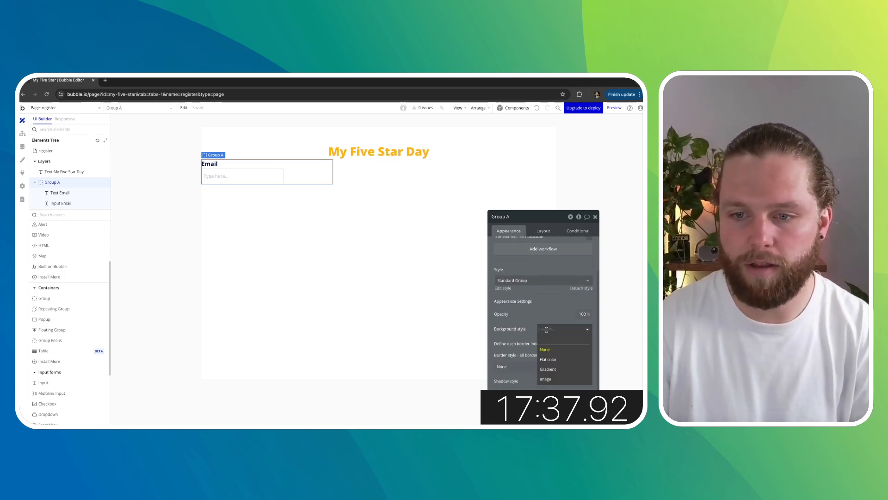
{"action": "left_click", "coordinate": [549, 356]}
{"action": "left_click", "coordinate": [555, 343]}
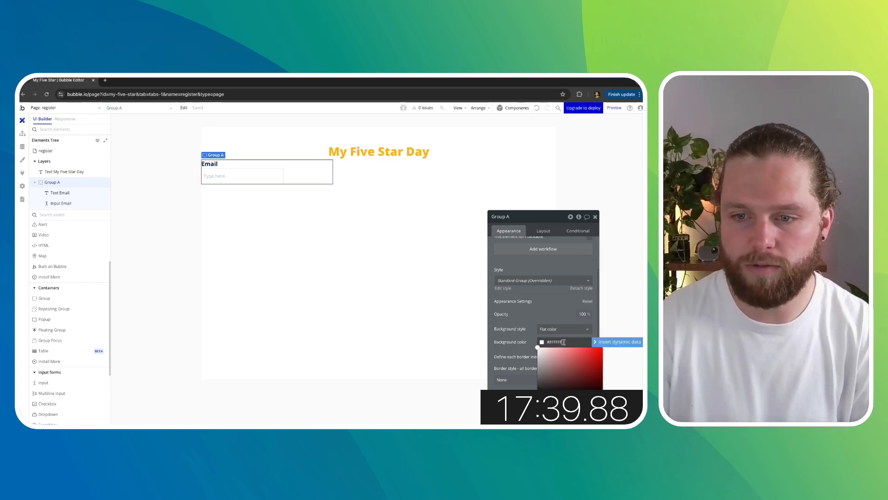
{"action": "double_click", "coordinate": [550, 342]}
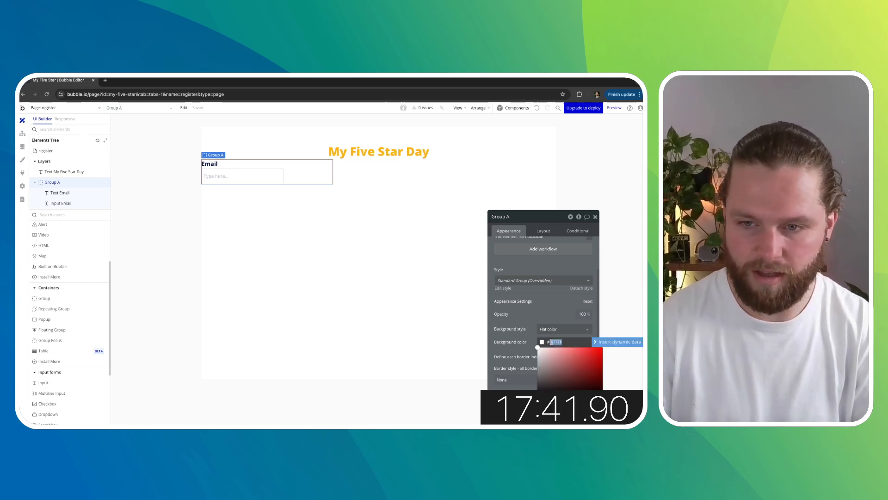
{"action": "type", "text": "ededed"}
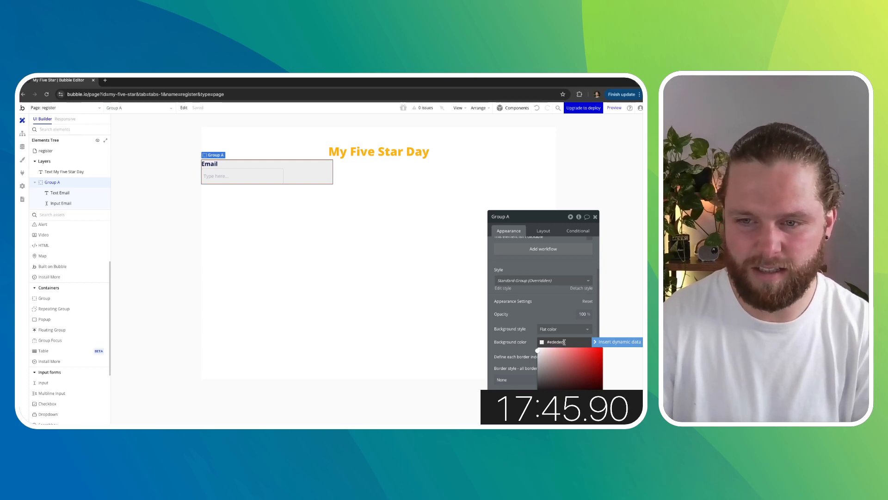
{"action": "left_click_drag", "start_coordinate": [548, 370], "coordinate": [534, 348]}
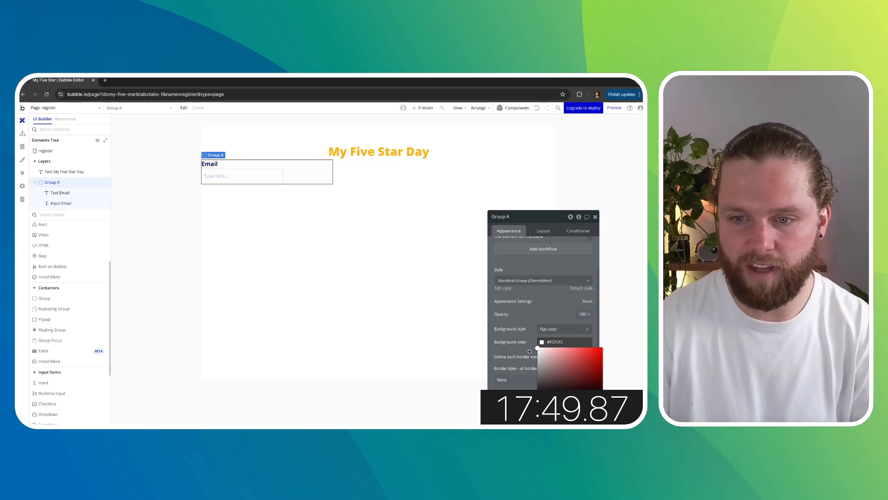
{"action": "left_click", "coordinate": [529, 338]}
{"action": "double_click", "coordinate": [576, 380]}
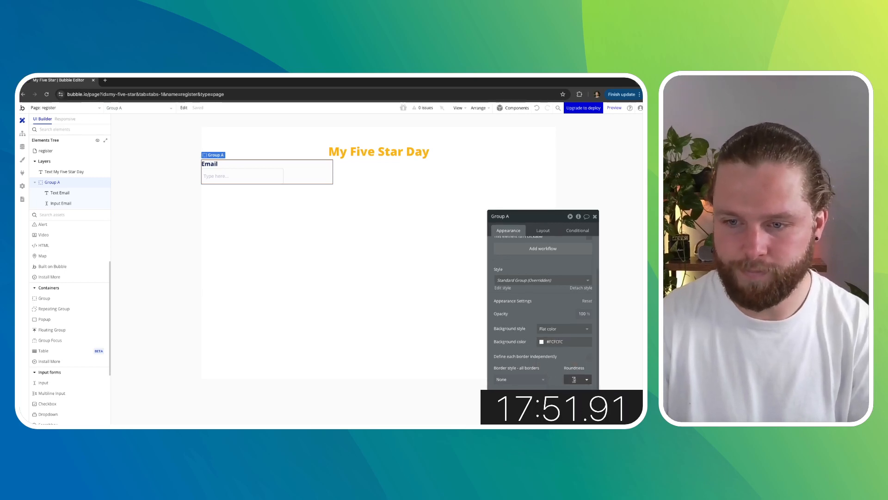
{"action": "type", "text": "10"}
{"action": "scroll", "coordinate": [571, 360], "scroll_direction": "down", "scroll_amount": 1}
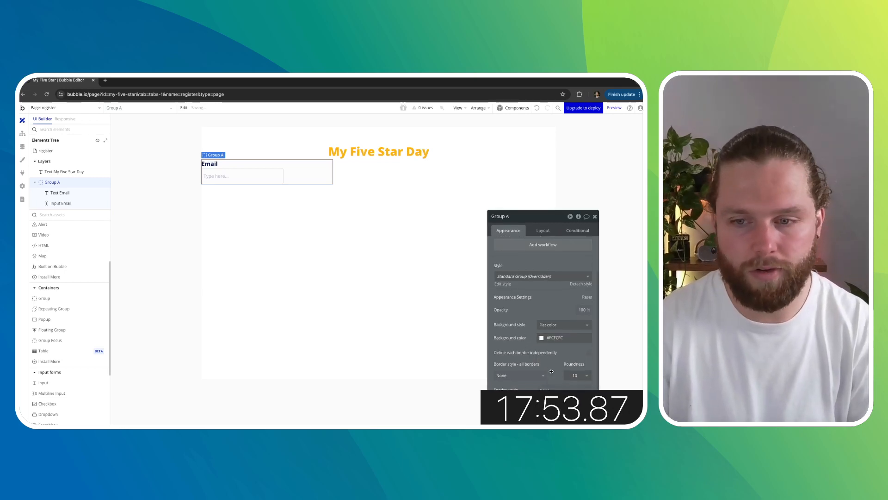
- Turn off the fixed width of the email input so it fills the group
{"action": "left_click", "coordinate": [271, 180]}
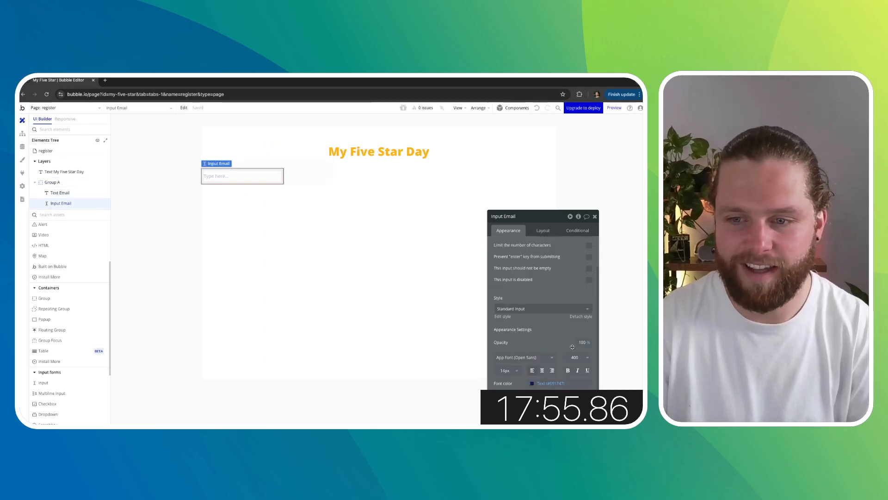
{"action": "left_click", "coordinate": [542, 230]}
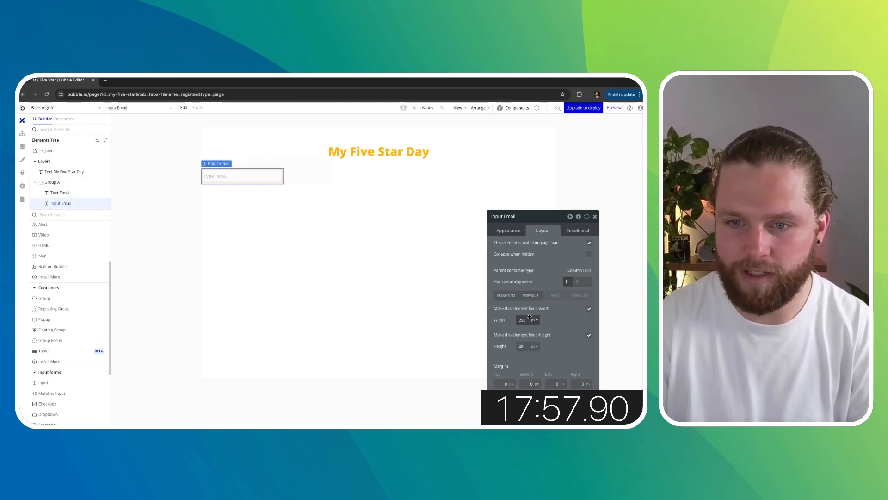
{"action": "left_click", "coordinate": [588, 309]}
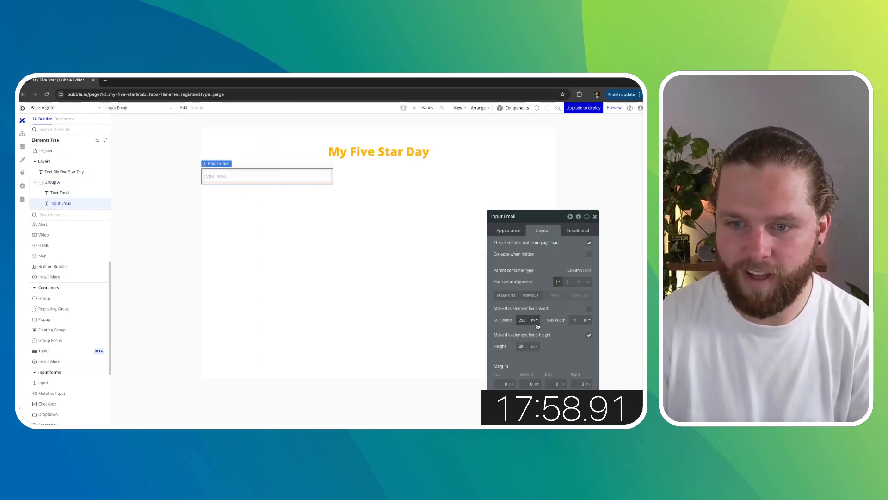
{"action": "left_click", "coordinate": [402, 279]}
- Set the group's margins to 20 px on top, bottom, left and right
{"action": "left_click", "coordinate": [244, 162]}
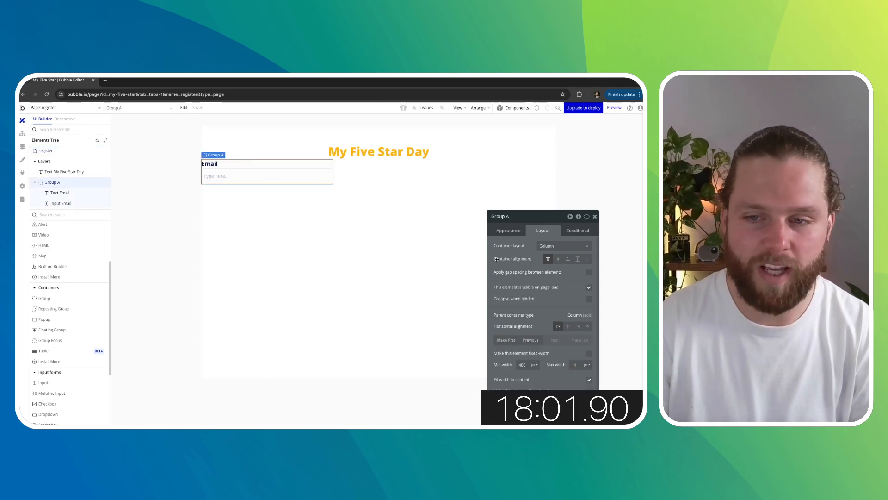
{"action": "scroll", "coordinate": [549, 302], "scroll_direction": "down", "scroll_amount": 1}
{"action": "left_click", "coordinate": [510, 229]}
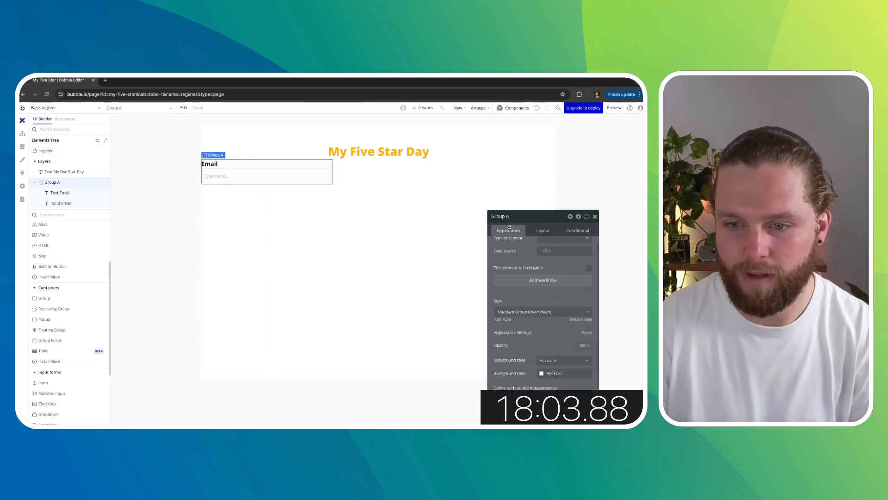
{"action": "left_click_drag", "start_coordinate": [530, 221], "coordinate": [523, 161]}
{"action": "left_click", "coordinate": [535, 176]}
{"action": "scroll", "coordinate": [533, 358], "scroll_direction": "down", "scroll_amount": 1}
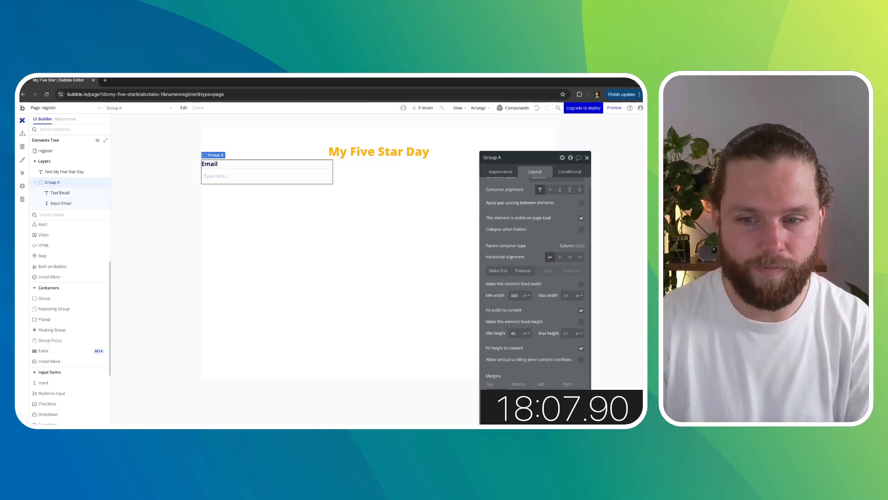
{"action": "type", "text": "2020"}
{"action": "left_click", "coordinate": [574, 393]}
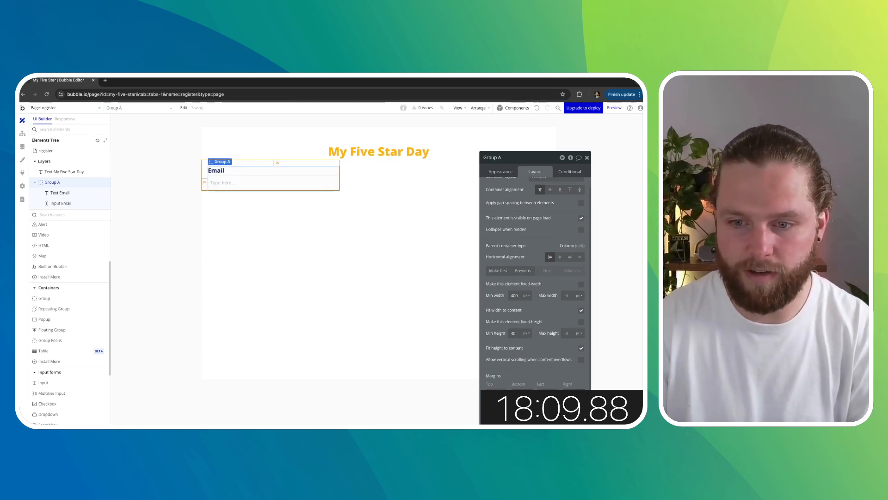
{"action": "type", "text": "20"}
{"action": "key", "text": "Tab"}
{"action": "type", "text": "20"}
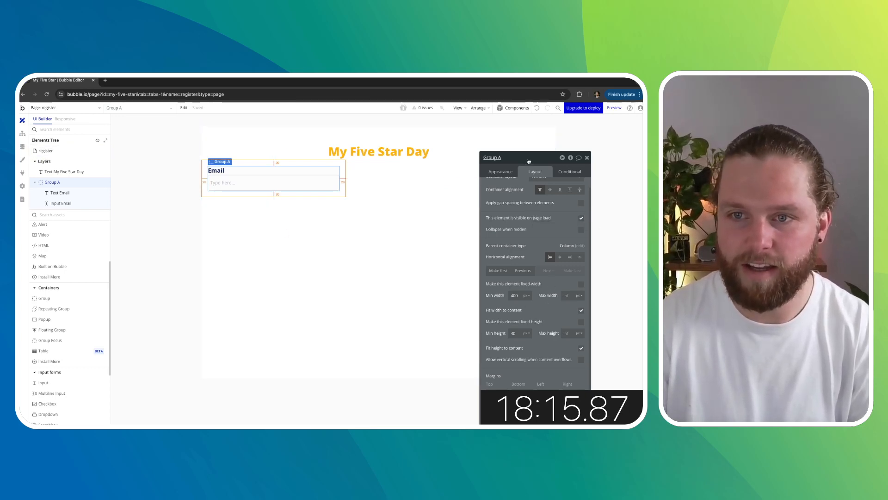
- Set the group's padding to 20 px on all four sides
{"action": "left_click_drag", "start_coordinate": [528, 161], "coordinate": [509, 108]}
{"action": "left_click", "coordinate": [478, 376]}
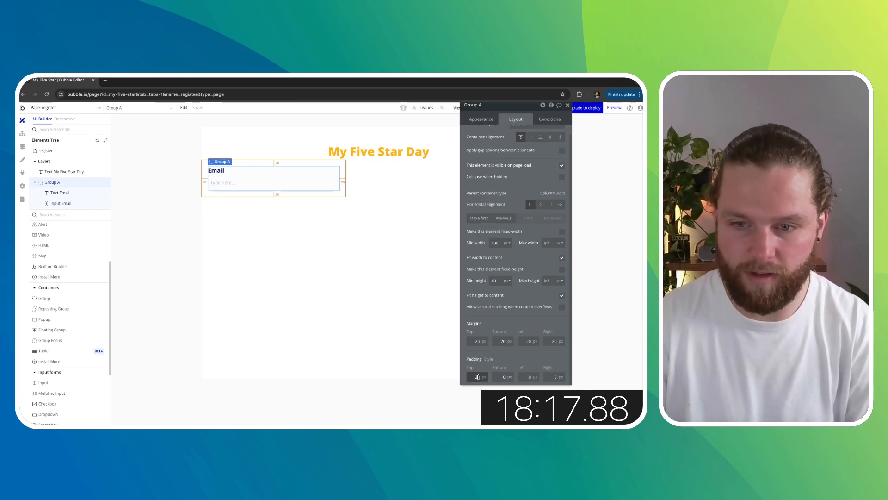
{"action": "left_click", "coordinate": [497, 377]}
{"action": "type", "text": "2"}
{"action": "left_click", "coordinate": [526, 377]}
{"action": "type", "text": "2"}
{"action": "left_click", "coordinate": [552, 378]}
{"action": "type", "text": "2"}
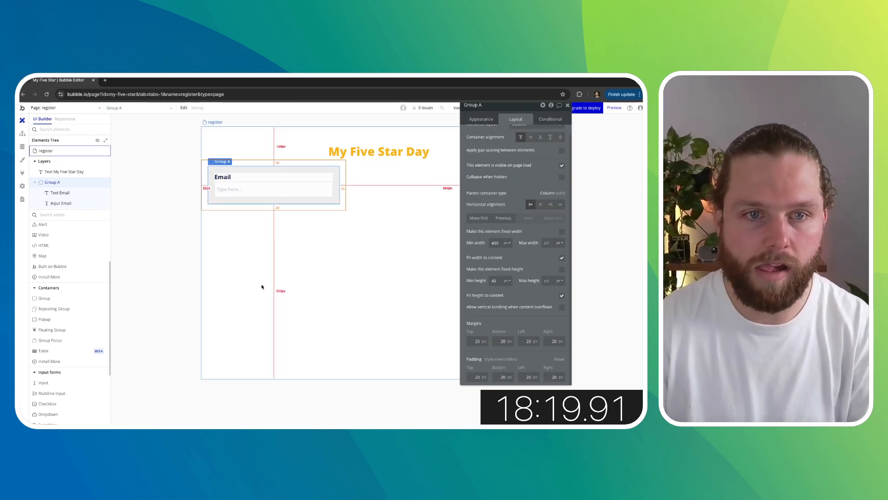
{"action": "left_click", "coordinate": [176, 280]}
{"action": "left_click", "coordinate": [283, 170]}
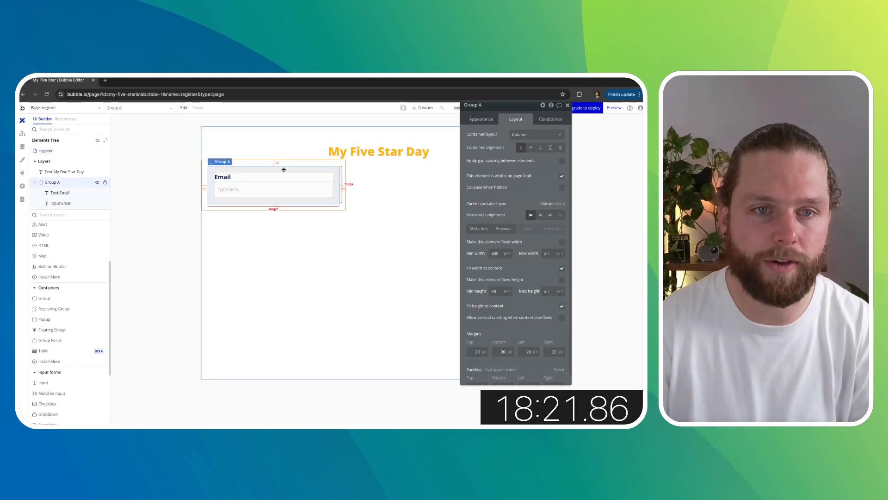
- Add a shadow to the group containing the email field
{"action": "left_click", "coordinate": [481, 119]}
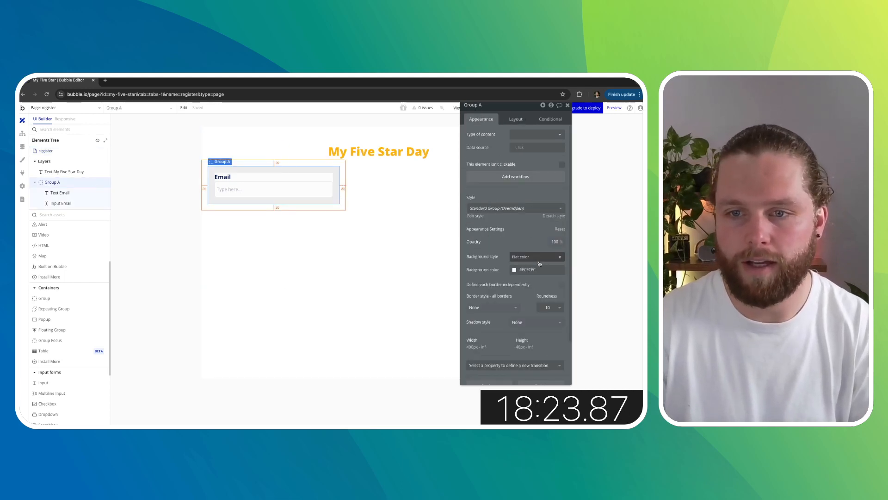
{"action": "left_click", "coordinate": [536, 322]}
{"action": "left_click", "coordinate": [527, 352]}
{"action": "left_click", "coordinate": [218, 242]}
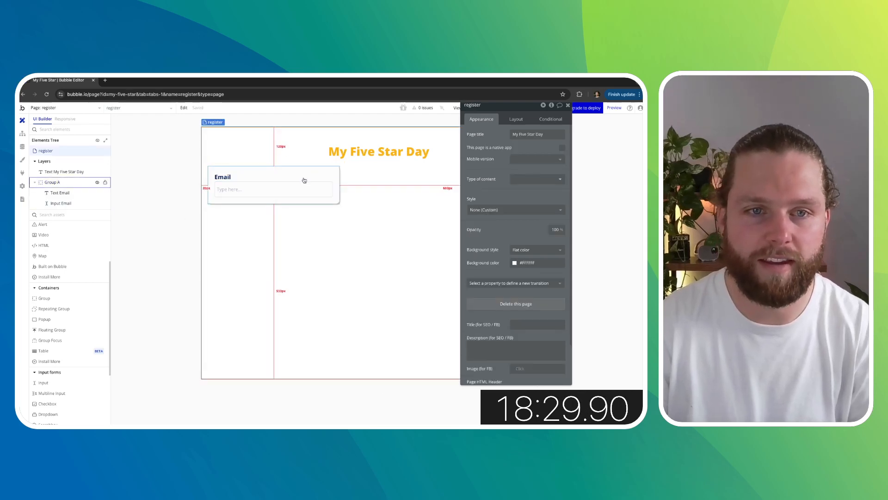
- Duplicate the email label and email input inside the group
{"action": "left_click", "coordinate": [227, 176]}
{"action": "left_click", "coordinate": [233, 188], "text": "shift"}
{"action": "key", "text": "super+d"}
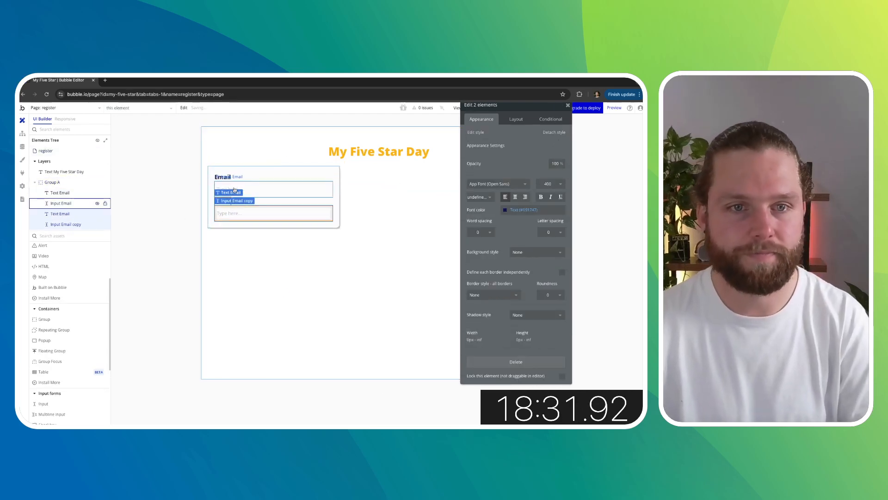
- Change the first label's text to Name
{"action": "left_click", "coordinate": [223, 177]}
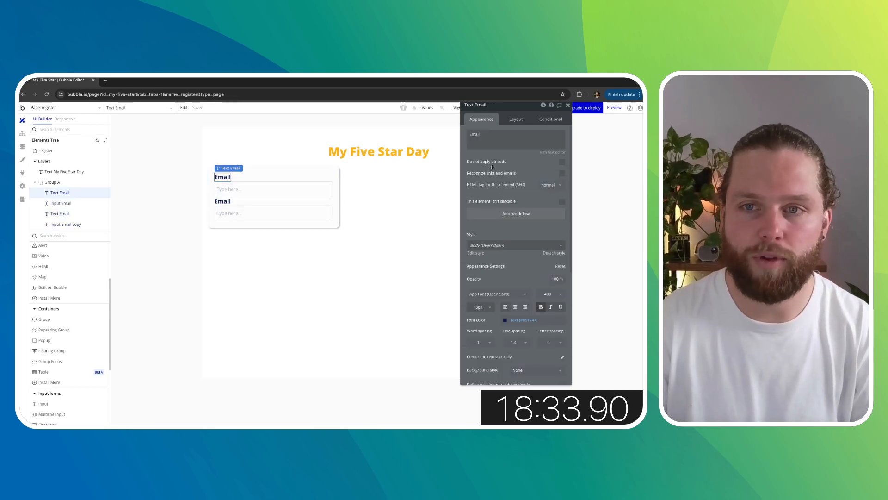
{"action": "double_click", "coordinate": [481, 135]}
{"action": "type", "text": "Name"}
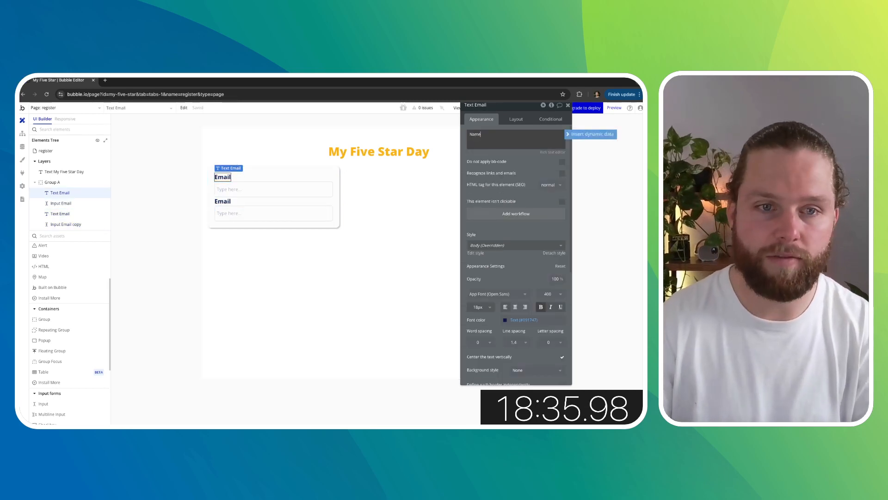
- Rename the first input element to Input Name
{"action": "left_click", "coordinate": [274, 191]}
{"action": "double_click", "coordinate": [485, 105]}
{"action": "type", "text": "Name"}
{"action": "key", "text": "Return"}
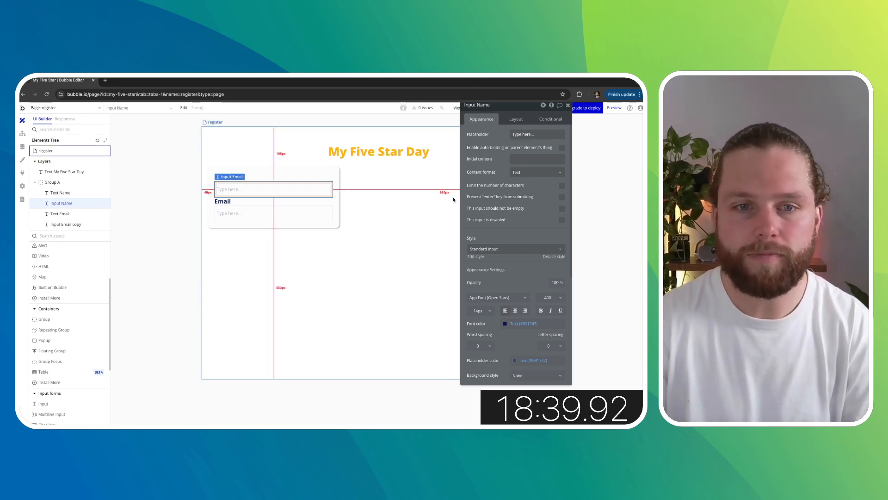
- Center the group horizontally on the page and set its top margin to 50 px
{"action": "left_click", "coordinate": [336, 200]}
{"action": "left_click", "coordinate": [520, 120]}
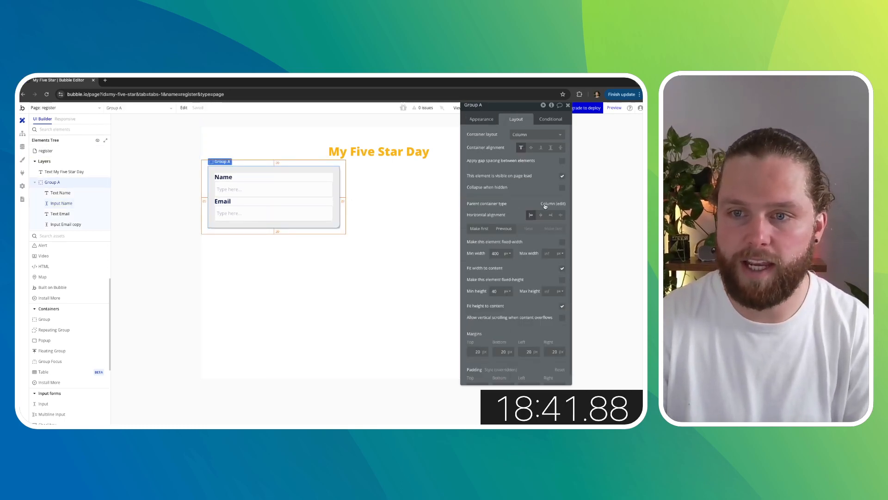
{"action": "left_click", "coordinate": [541, 215]}
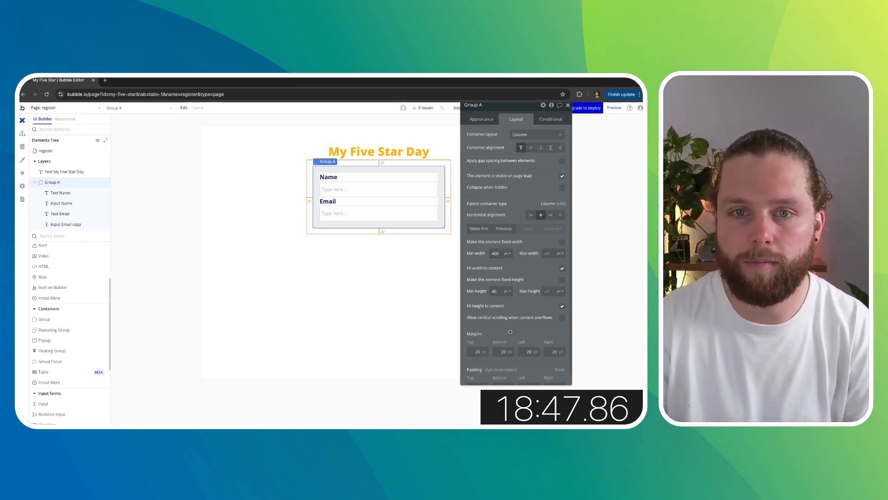
{"action": "double_click", "coordinate": [477, 352]}
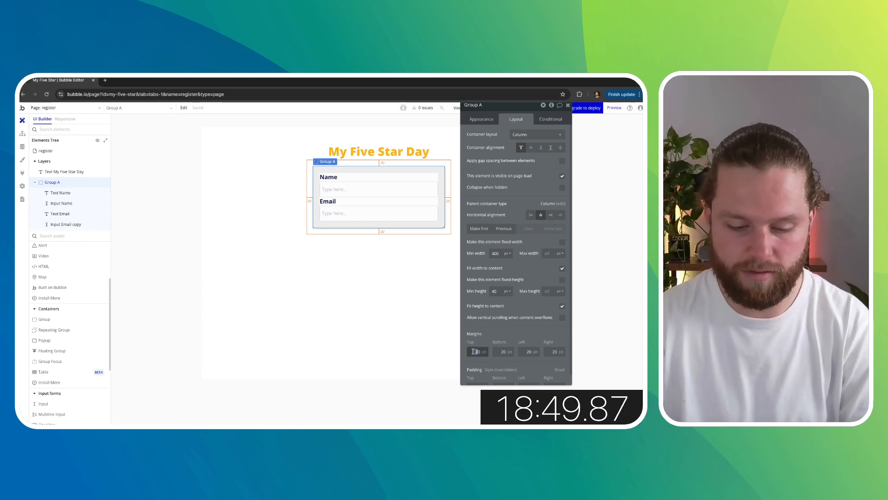
{"action": "type", "text": "50"}
{"action": "left_click", "coordinate": [153, 242]}
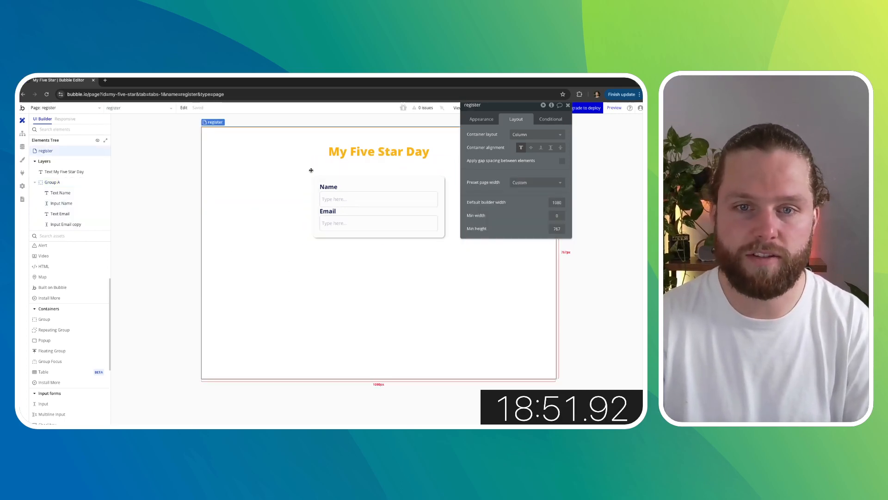
- Set the Email label's top margin to 15 px
{"action": "left_click", "coordinate": [328, 211]}
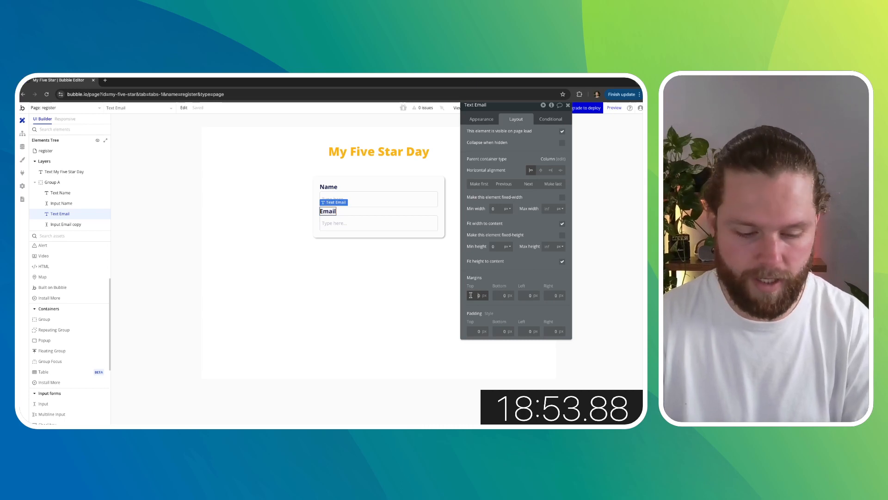
{"action": "double_click", "coordinate": [470, 295]}
{"action": "type", "text": "15"}
{"action": "left_click", "coordinate": [245, 221]}
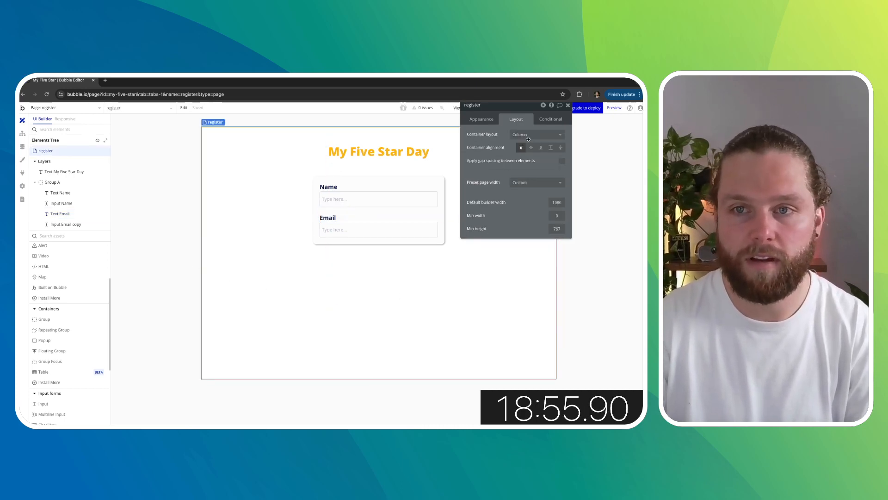
- Set the group's top margin to 30 px
{"action": "left_click_drag", "start_coordinate": [512, 108], "coordinate": [584, 210]}
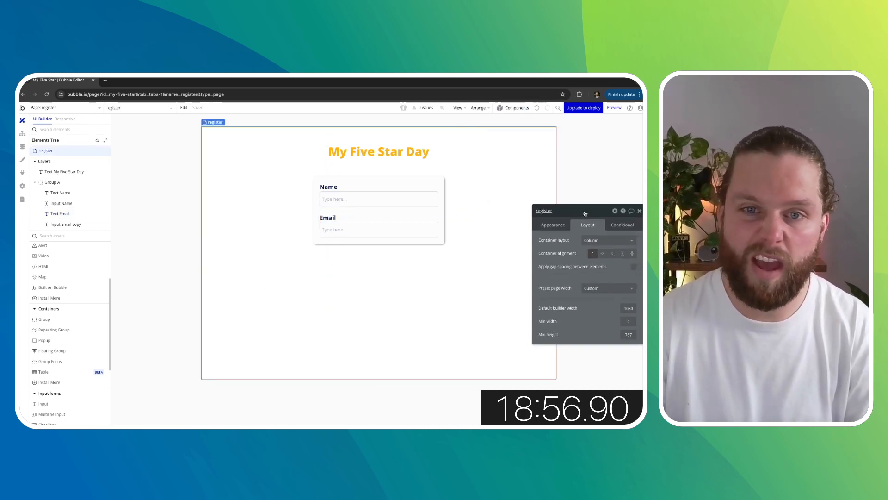
{"action": "left_click", "coordinate": [400, 179]}
{"action": "scroll", "coordinate": [586, 370], "scroll_direction": "down", "scroll_amount": 1}
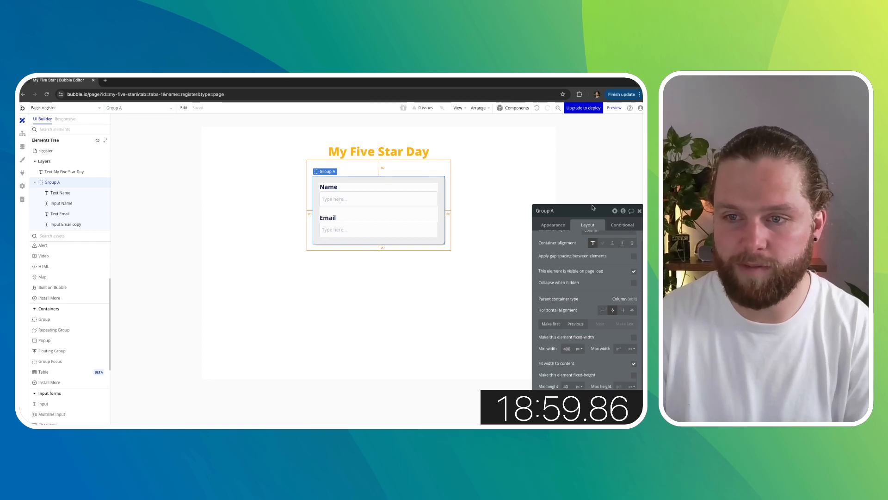
{"action": "left_click_drag", "start_coordinate": [593, 208], "coordinate": [582, 154]}
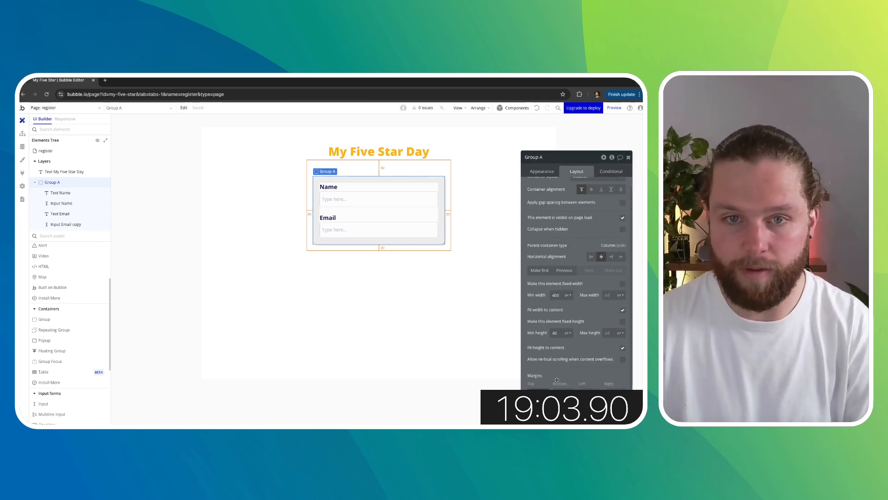
{"action": "type", "text": "30"}
- Set the My Five Star Day title's top margin to 80 px
{"action": "left_click", "coordinate": [399, 153]}
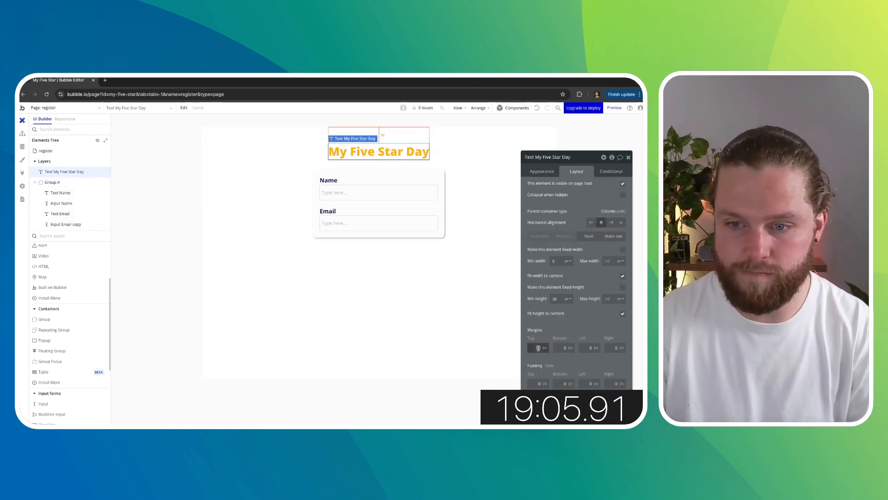
{"action": "left_click_drag", "start_coordinate": [539, 348], "coordinate": [533, 348]}
{"action": "type", "text": "80"}
{"action": "left_click", "coordinate": [174, 221]}
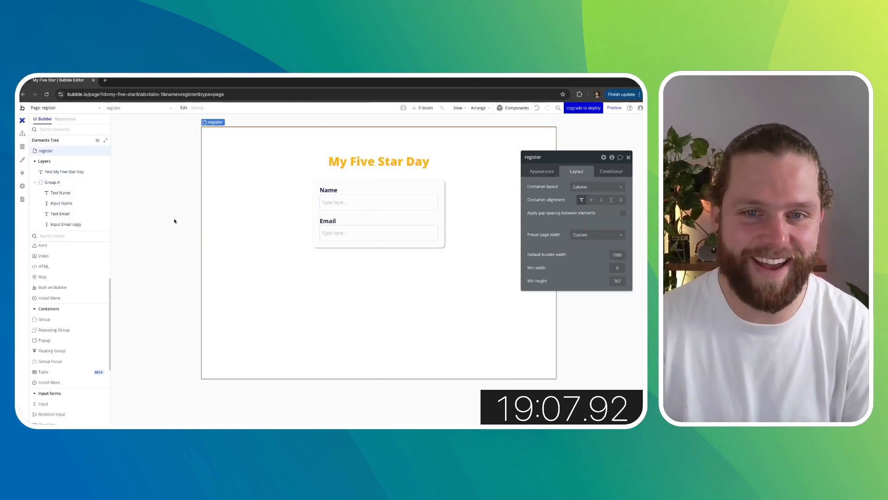
- Add a button labelled Register below the email input inside the group
{"action": "scroll", "coordinate": [66, 320], "scroll_direction": "up", "scroll_amount": 3}
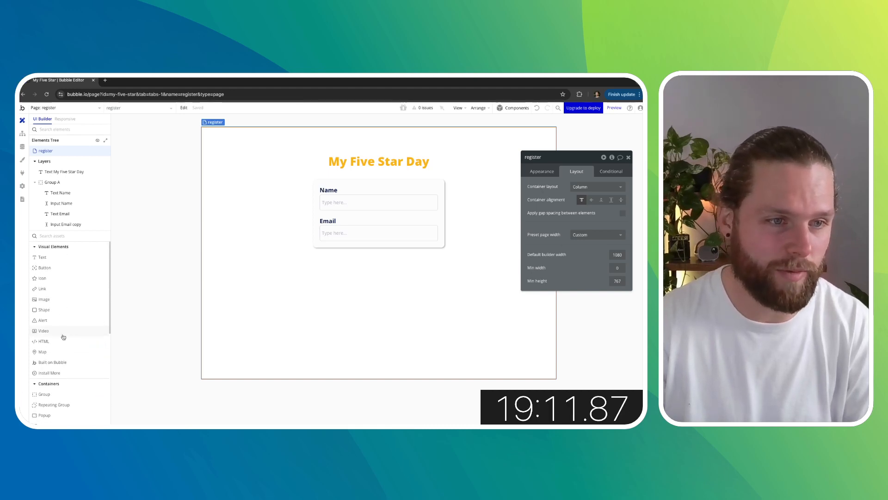
{"action": "left_click_drag", "start_coordinate": [60, 267], "coordinate": [359, 248]}
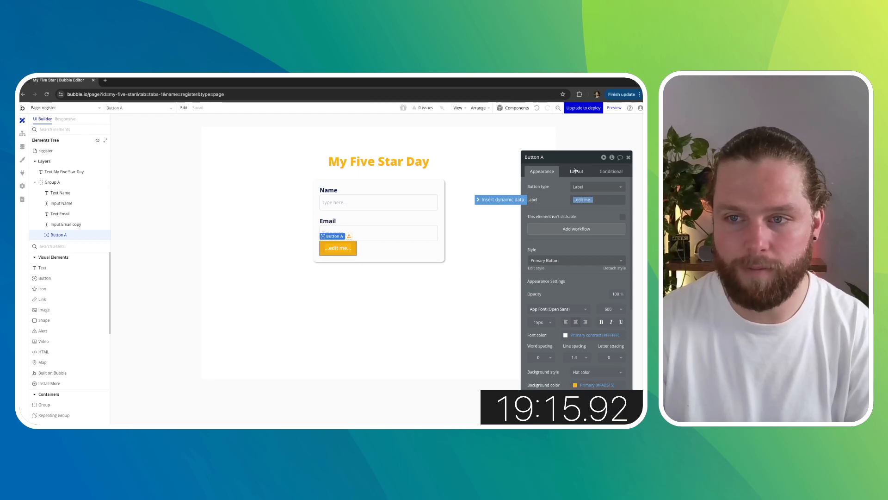
{"action": "type", "text": "Regist"}
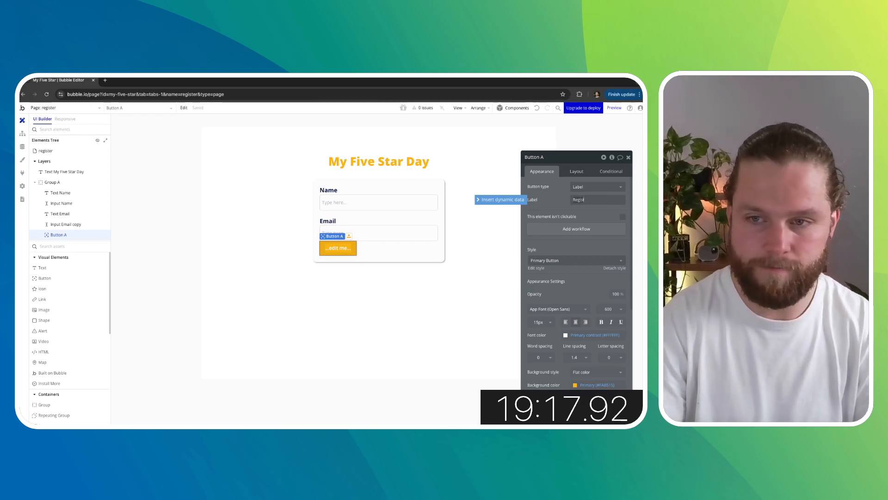
{"action": "type", "text": "er"}
{"action": "left_click", "coordinate": [554, 198]}
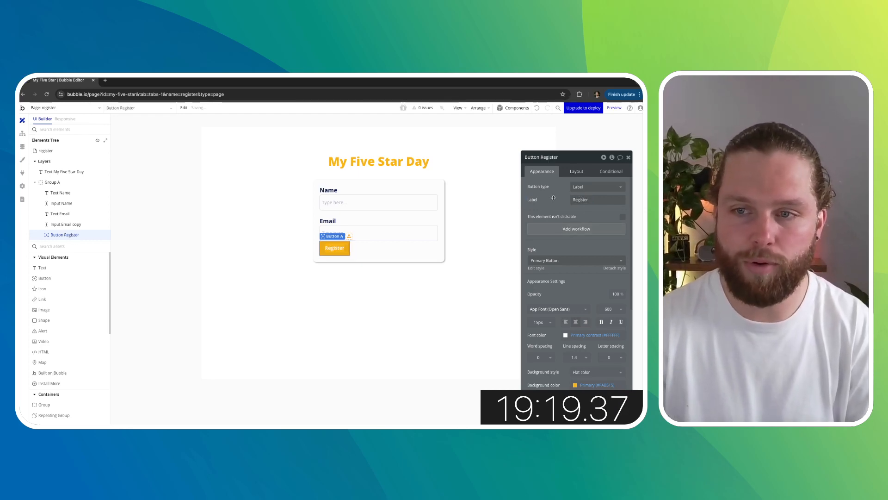
- Give the Register button a 20 px top margin and center it horizontally
{"action": "left_click", "coordinate": [577, 171]}
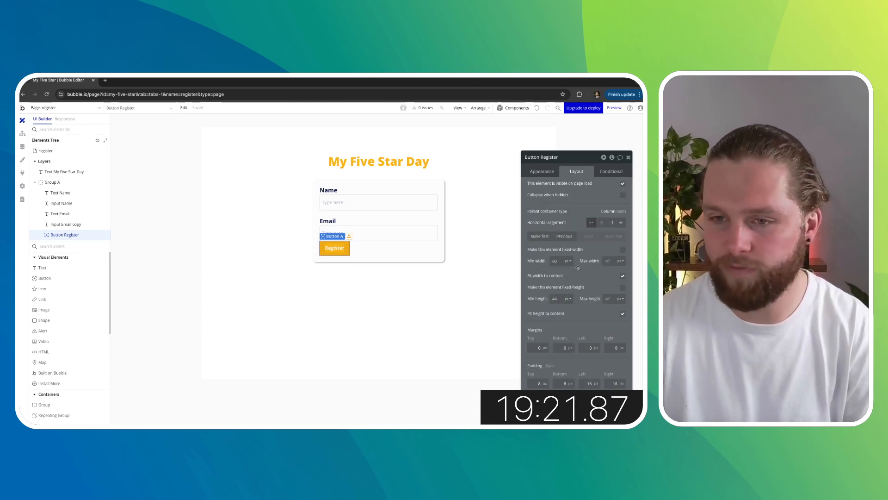
{"action": "left_click", "coordinate": [539, 348]}
{"action": "type", "text": "20"}
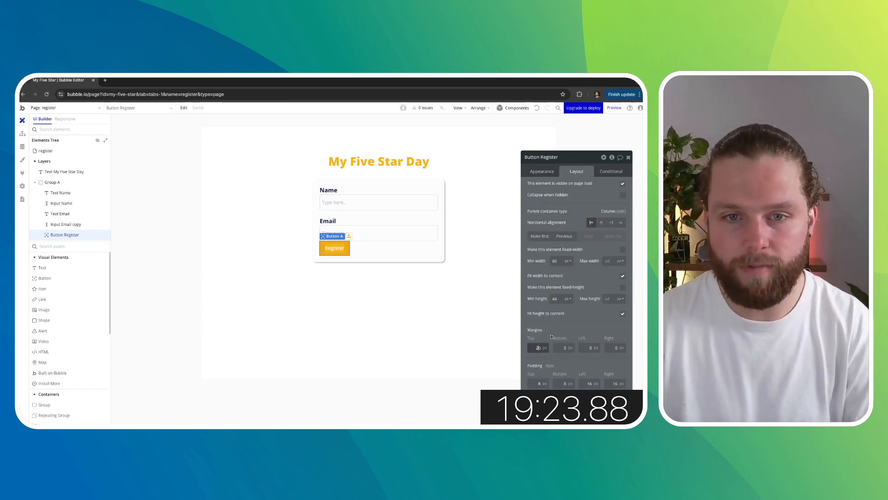
{"action": "left_click", "coordinate": [601, 223]}
{"action": "left_click", "coordinate": [169, 248]}
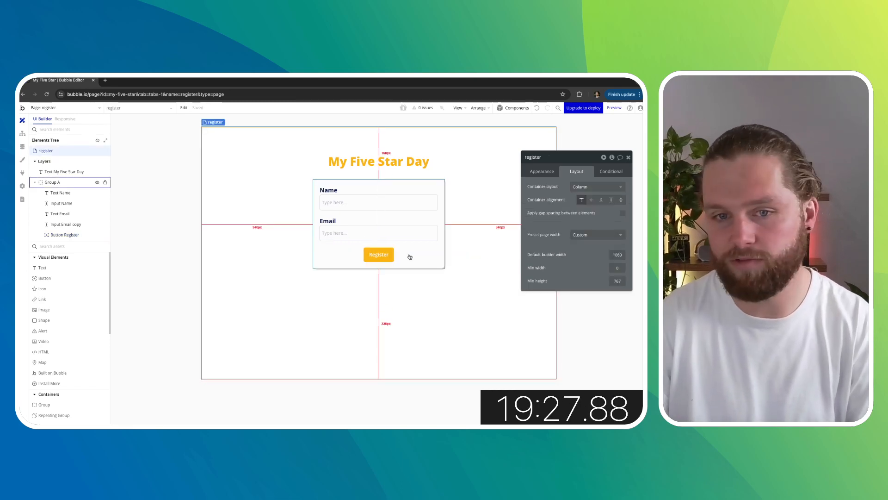
{"action": "left_click", "coordinate": [384, 254]}
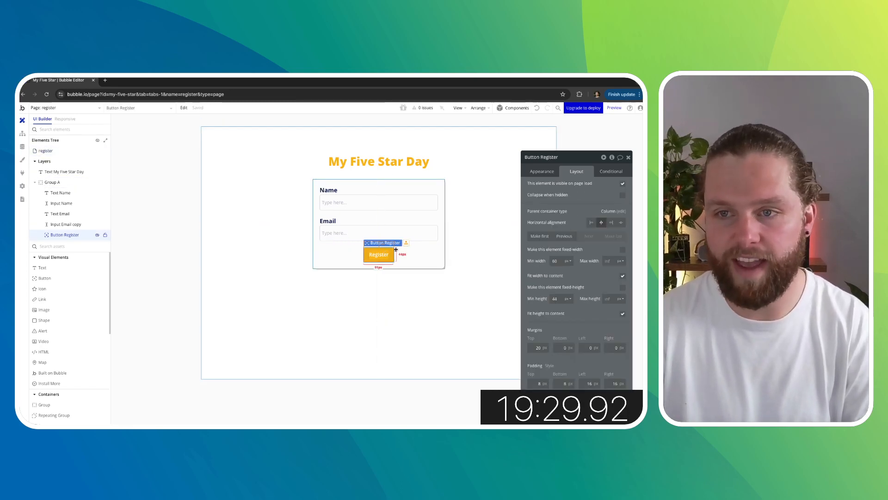
{"action": "left_click", "coordinate": [628, 158]}
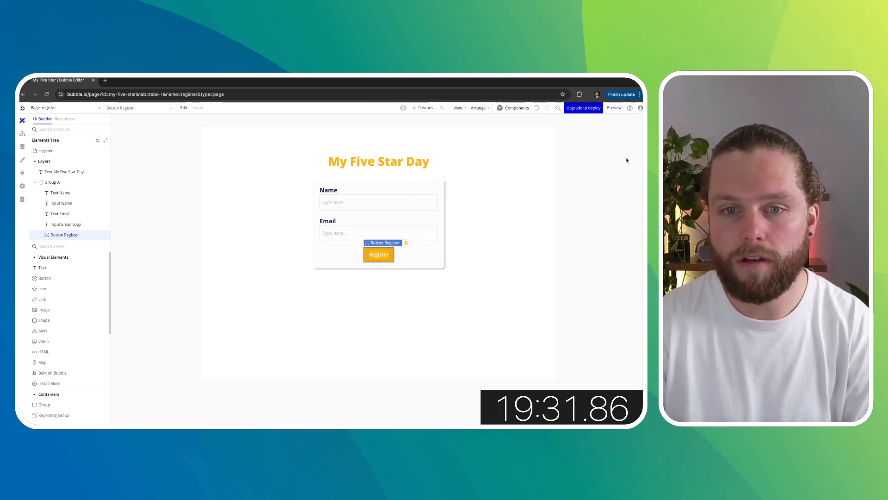
- Add a popup to the register page
{"action": "left_click", "coordinate": [121, 203]}
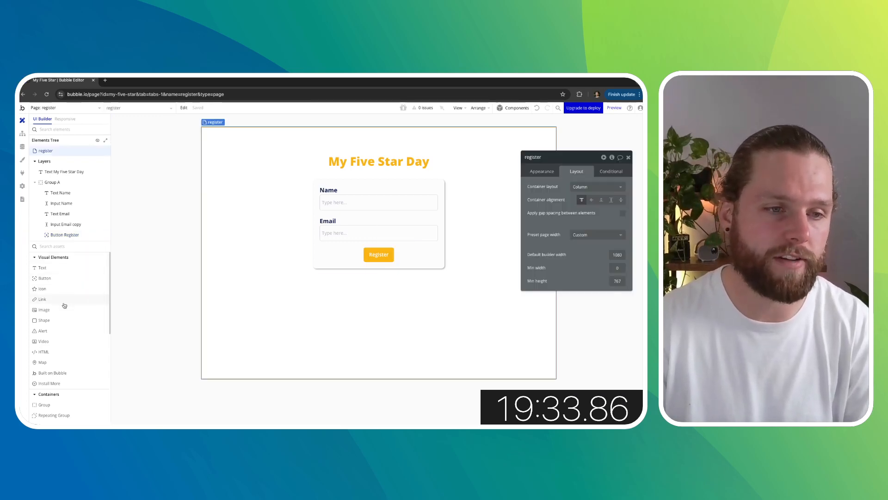
{"action": "scroll", "coordinate": [67, 313], "scroll_direction": "down", "scroll_amount": 3}
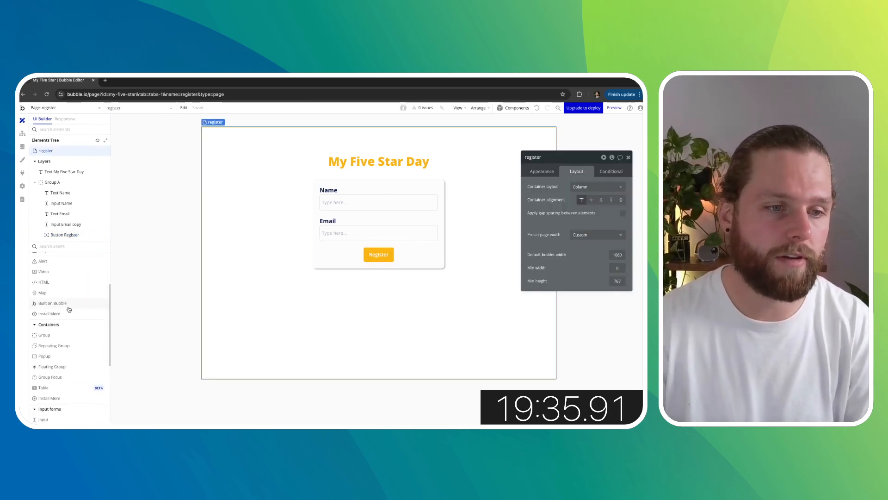
{"action": "left_click_drag", "start_coordinate": [51, 357], "coordinate": [235, 281]}
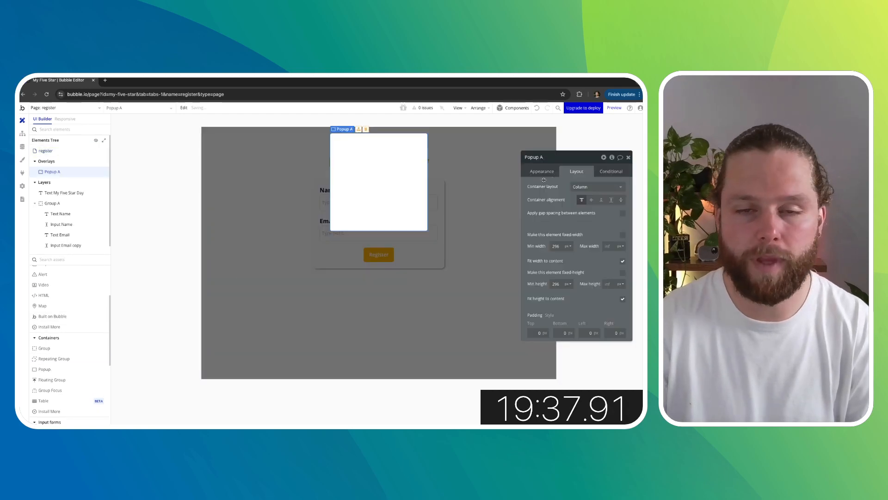
- Add a text element reading "Enter a password" inside the popup
{"action": "scroll", "coordinate": [61, 301], "scroll_direction": "up", "scroll_amount": 3}
{"action": "left_click_drag", "start_coordinate": [54, 284], "coordinate": [369, 171]}
{"action": "type", "text": "Enter a"}
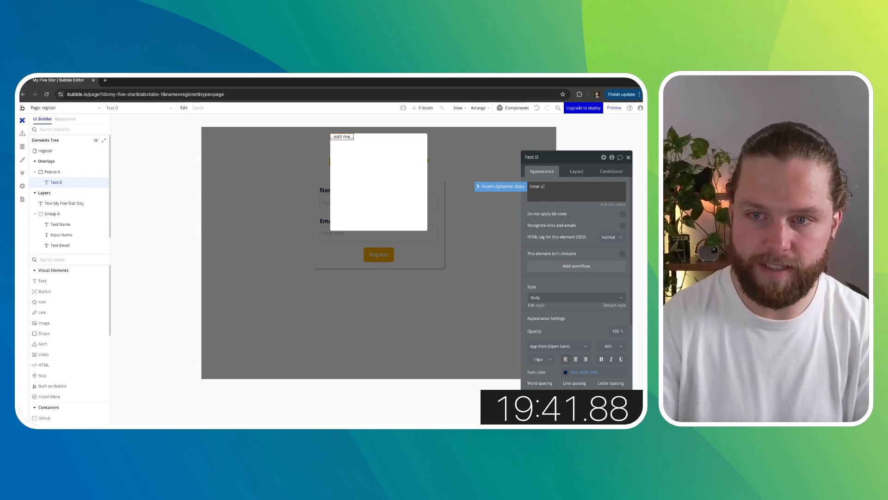
{"action": "type", "text": " password"}
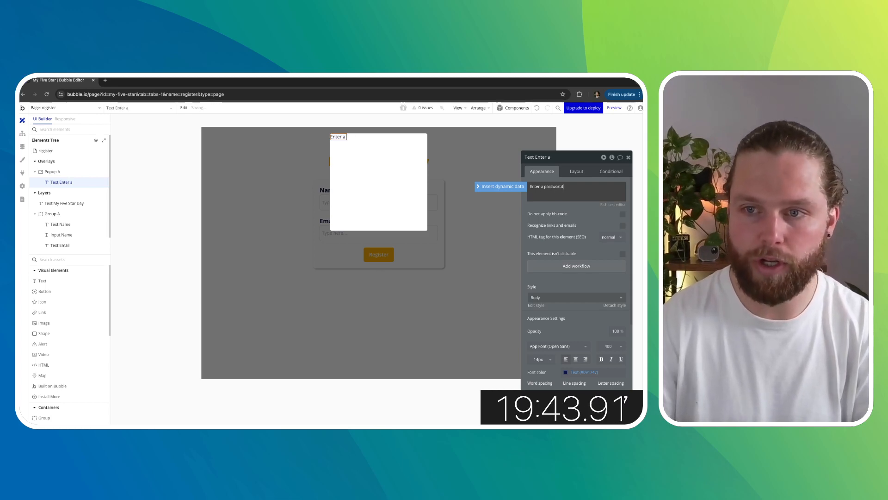
{"action": "left_click", "coordinate": [576, 211]}
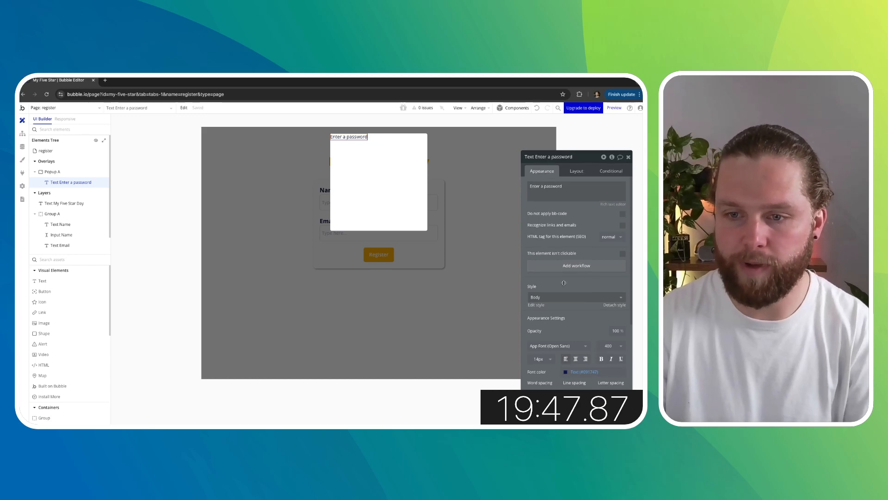
- Set the popup text's font size to 24 and its weight to 700
{"action": "left_click", "coordinate": [540, 359]}
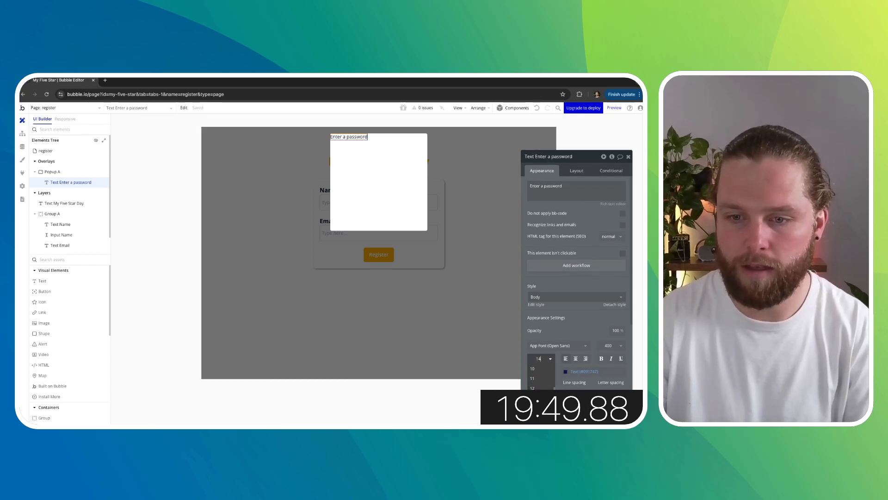
{"action": "type", "text": "24"}
{"action": "key", "text": "Return"}
{"action": "left_click", "coordinate": [610, 346]}
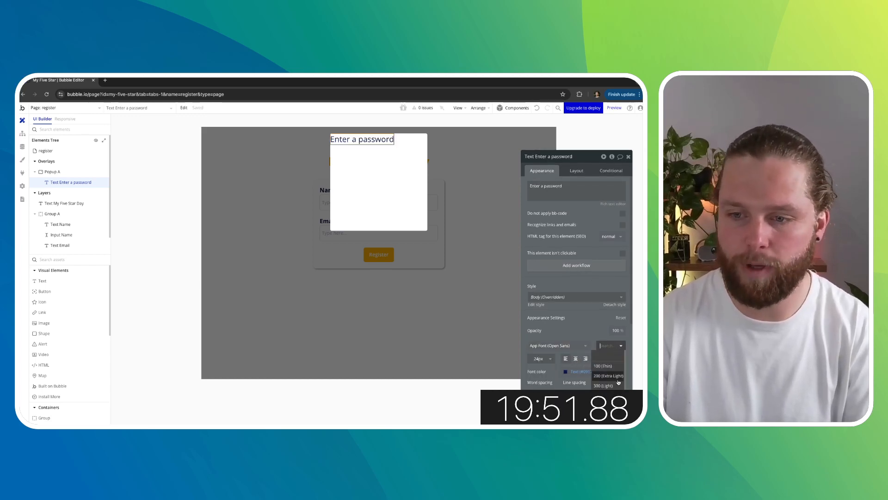
{"action": "left_click", "coordinate": [606, 406]}
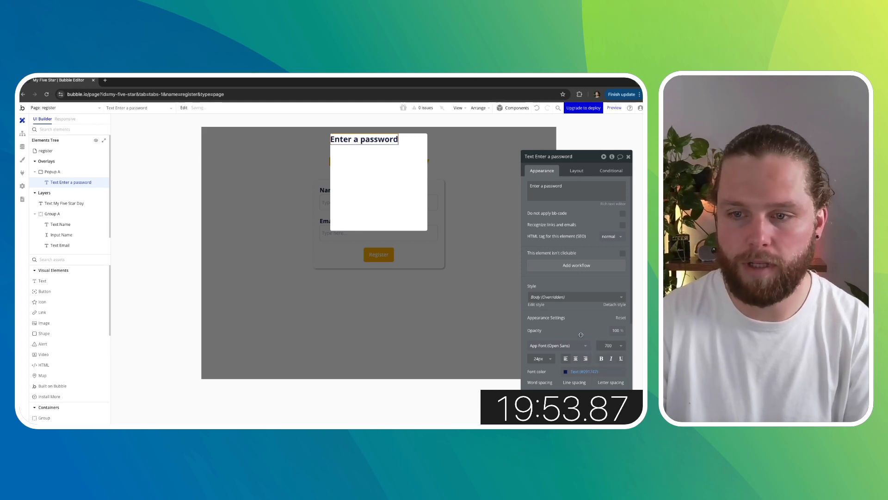
- Set the popup title's minimum width to 350 px and its top, left and right margins to 20 px
{"action": "left_click", "coordinate": [576, 171]}
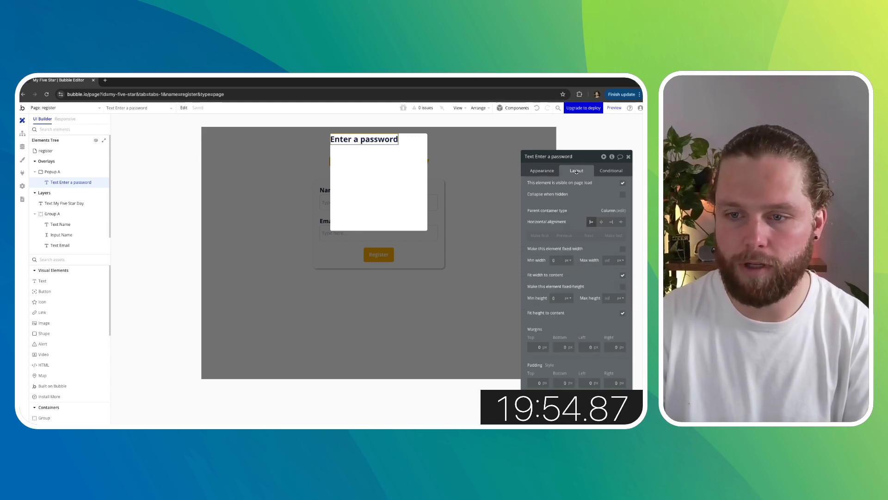
{"action": "left_click", "coordinate": [557, 260]}
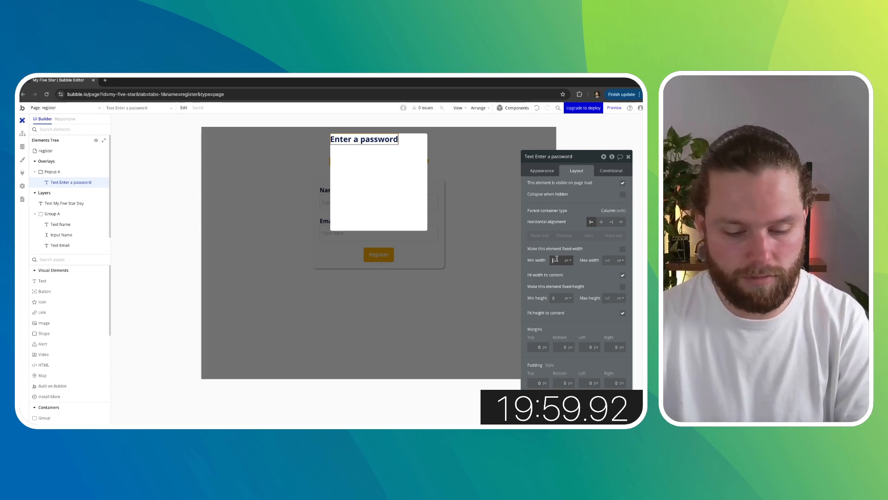
{"action": "key", "text": "BackSpace"}
{"action": "type", "text": "350"}
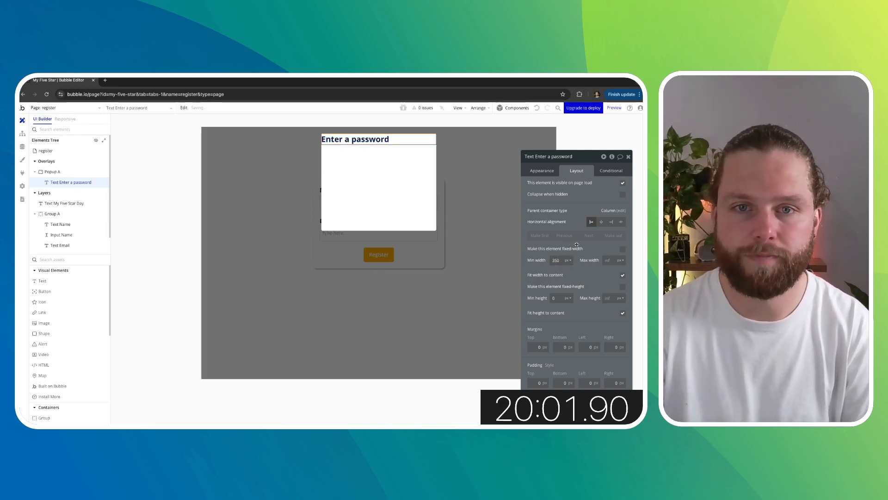
{"action": "left_click", "coordinate": [530, 346]}
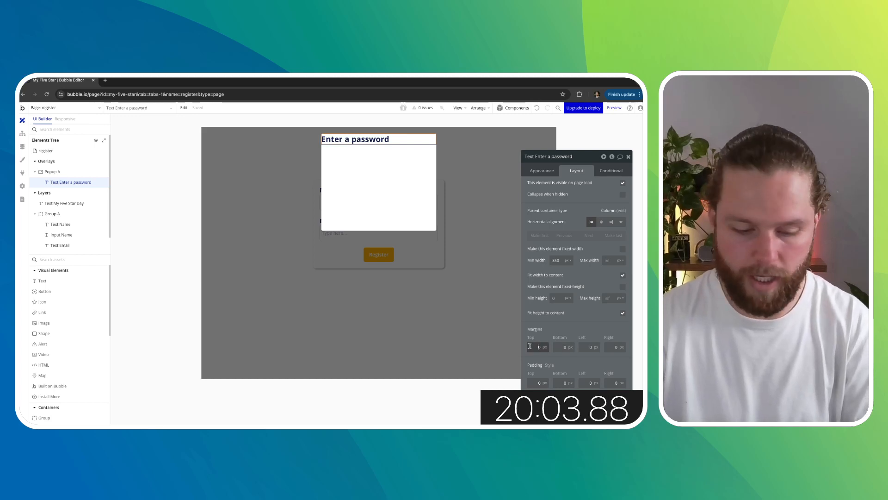
{"action": "left_click", "coordinate": [588, 347]}
{"action": "type", "text": "2"}
{"action": "left_click", "coordinate": [613, 347]}
{"action": "type", "text": "2"}
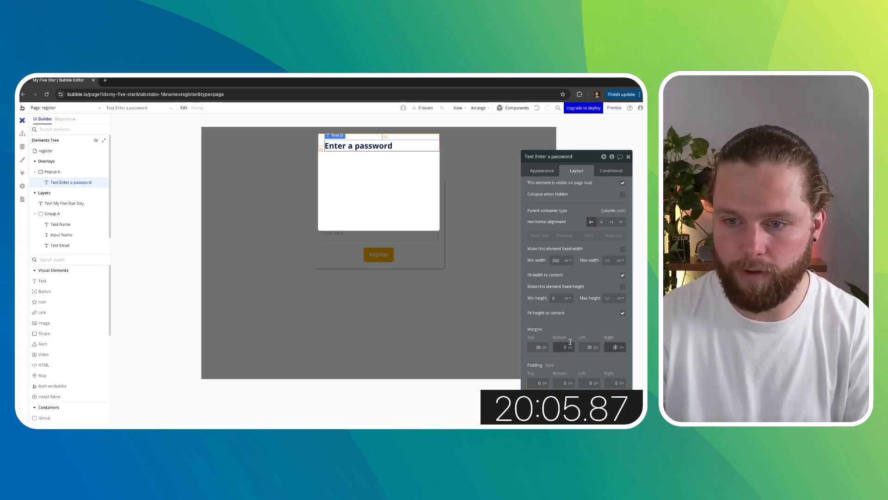
{"action": "left_click", "coordinate": [571, 333]}
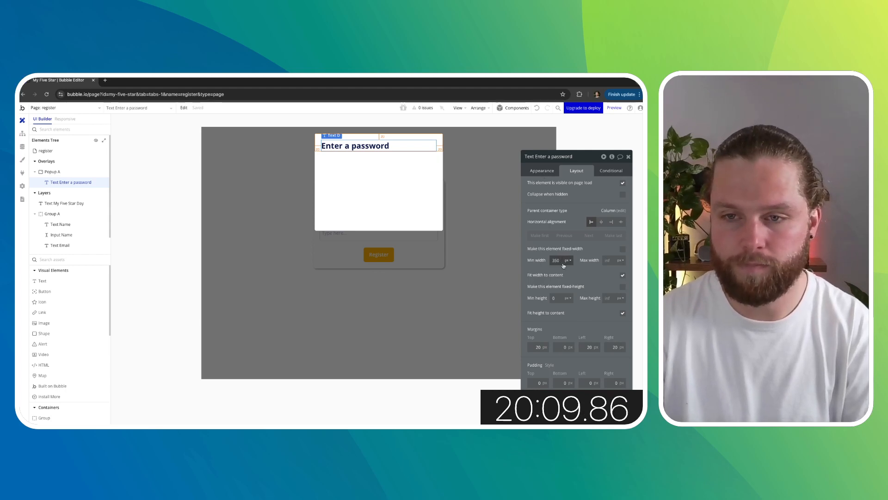
- Make the popup's width flexible with a minimum width of 0 and a maximum width of 350 px
{"action": "left_click", "coordinate": [411, 187]}
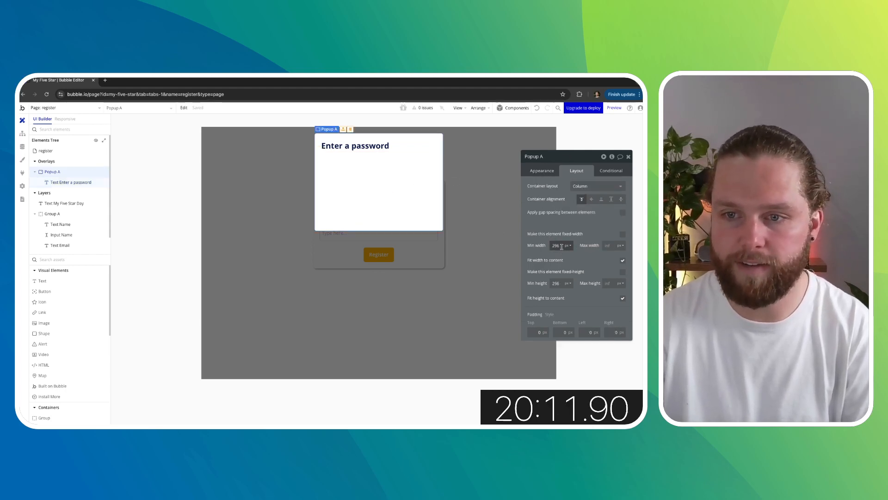
{"action": "double_click", "coordinate": [561, 247]}
{"action": "type", "text": "350"}
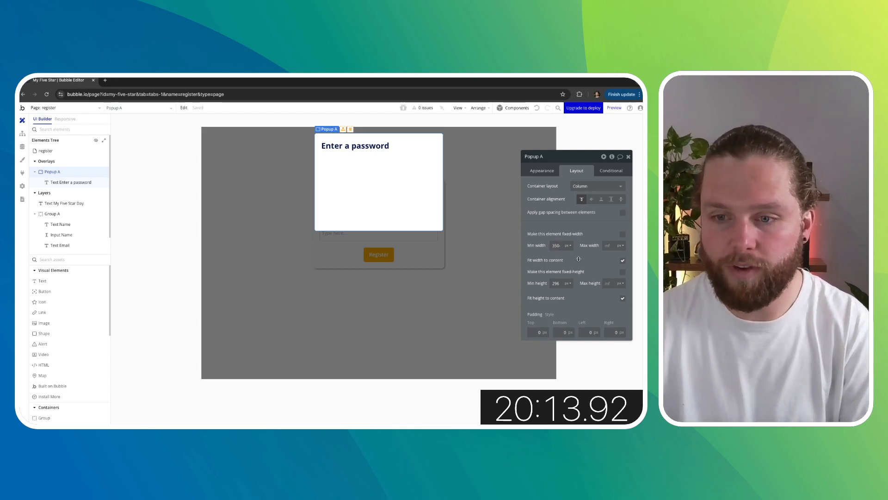
{"action": "left_click", "coordinate": [622, 261]}
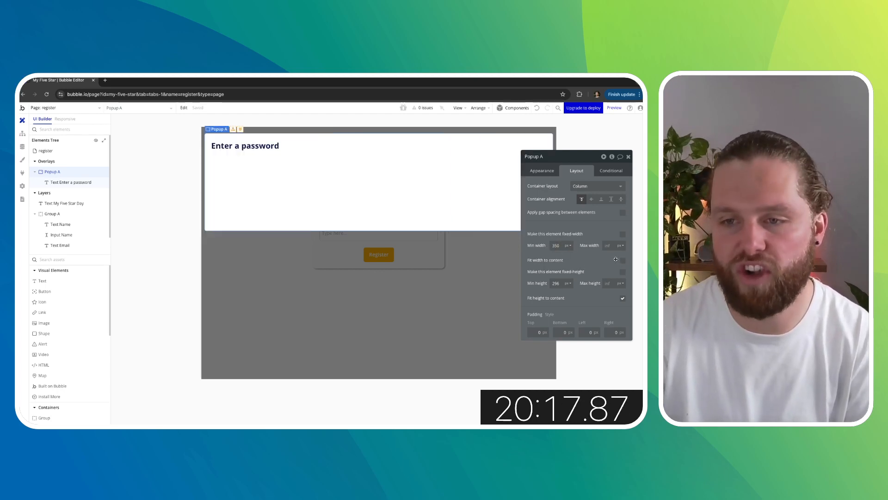
{"action": "double_click", "coordinate": [558, 246]}
{"action": "type", "text": "0"}
{"action": "left_click", "coordinate": [608, 246]}
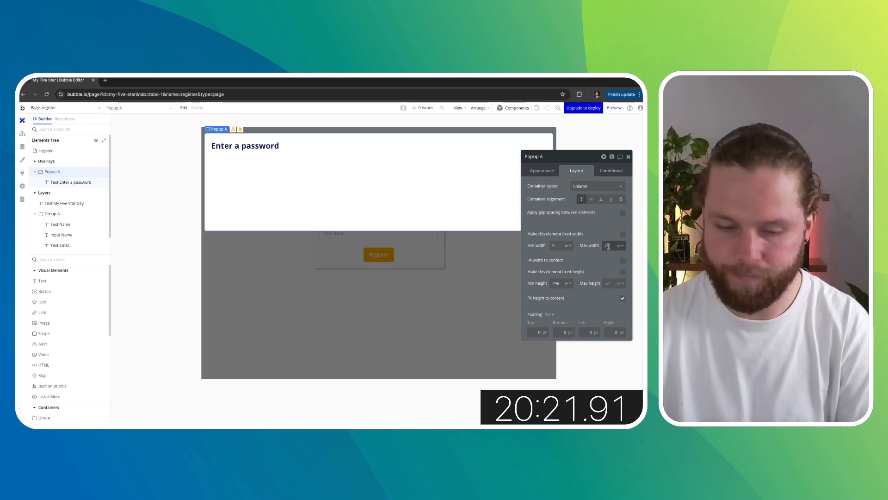
{"action": "type", "text": "350"}
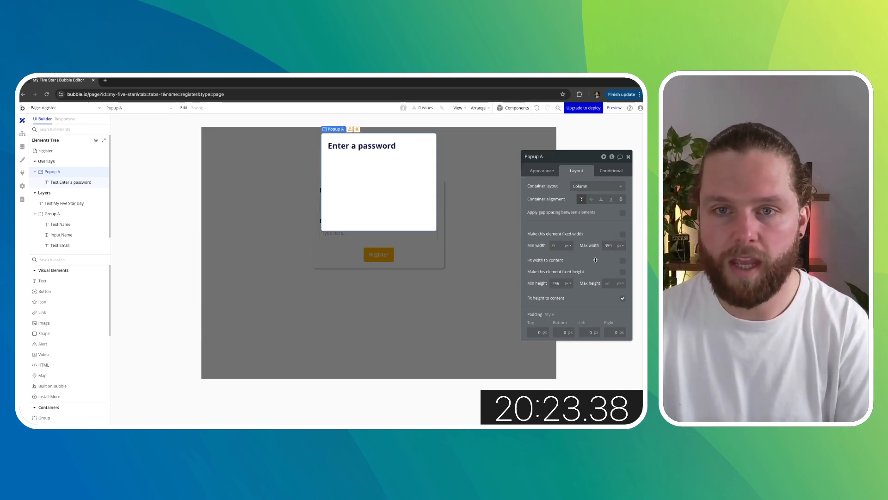
- Center the "Enter a password" title horizontally and give it a 50 px top margin
{"action": "left_click", "coordinate": [375, 150]}
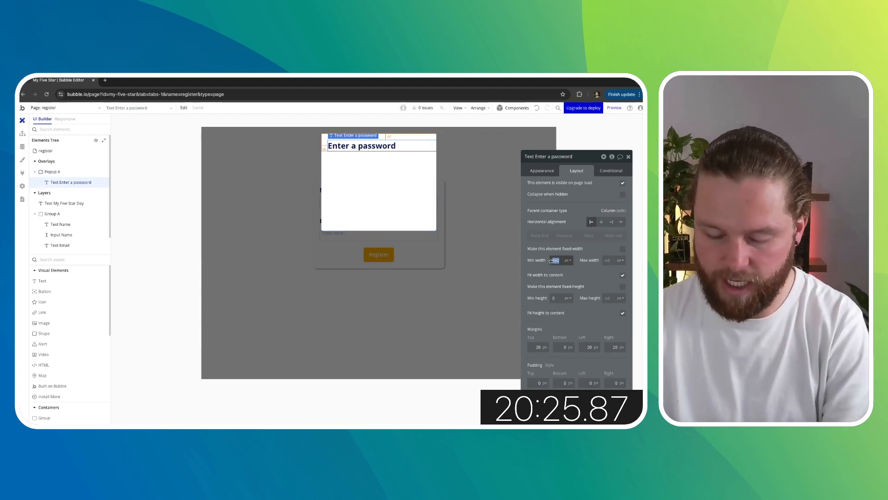
{"action": "left_click", "coordinate": [602, 223]}
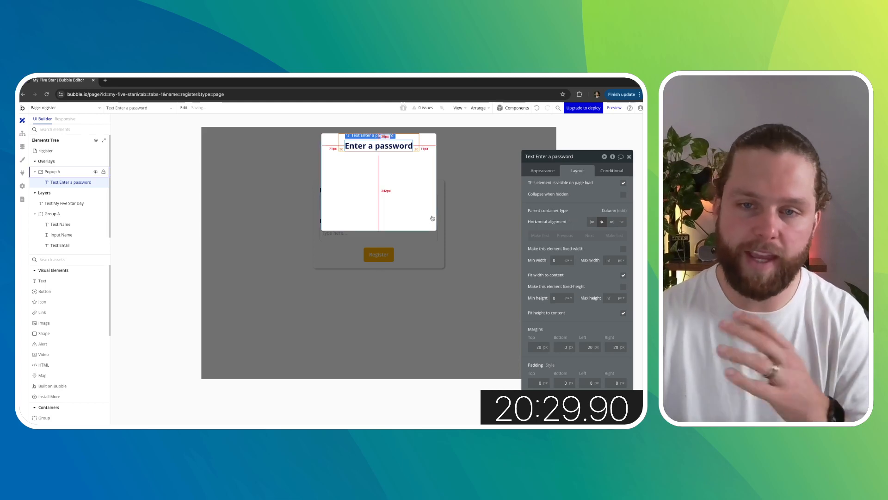
{"action": "left_click", "coordinate": [391, 199]}
{"action": "left_click", "coordinate": [386, 146]}
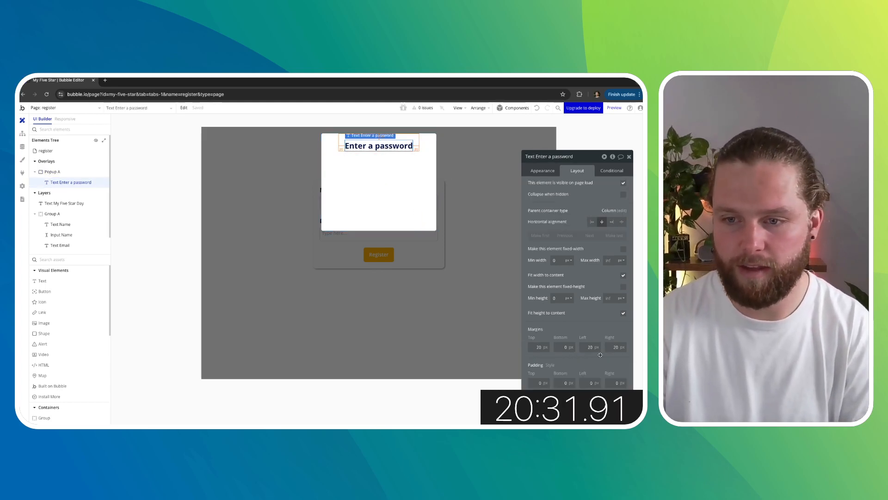
{"action": "left_click", "coordinate": [534, 347]}
{"action": "type", "text": "50"}
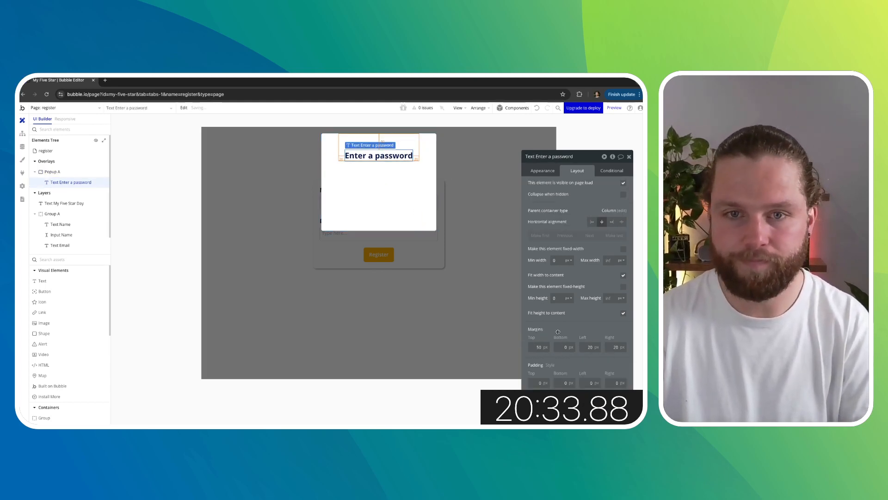
- Add an input field inside the popup below the title
{"action": "scroll", "coordinate": [58, 306], "scroll_direction": "down", "scroll_amount": 1}
{"action": "scroll", "coordinate": [59, 309], "scroll_direction": "up", "scroll_amount": 1}
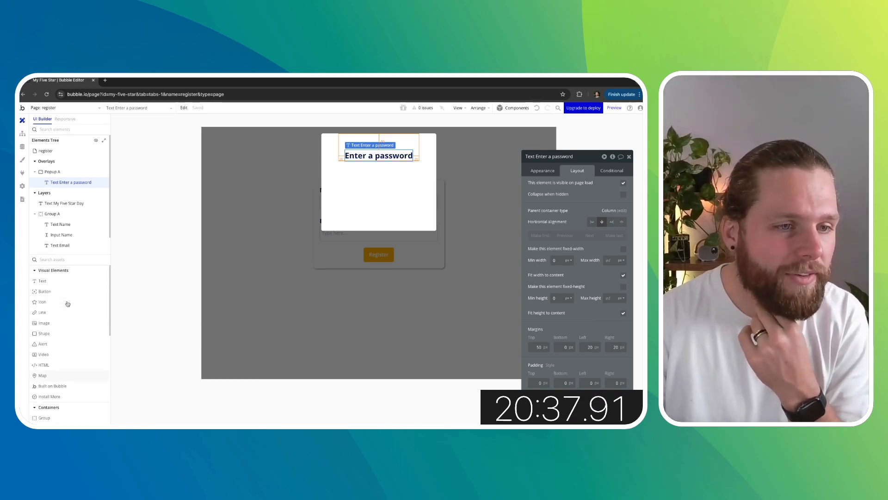
{"action": "scroll", "coordinate": [61, 318], "scroll_direction": "down", "scroll_amount": 5}
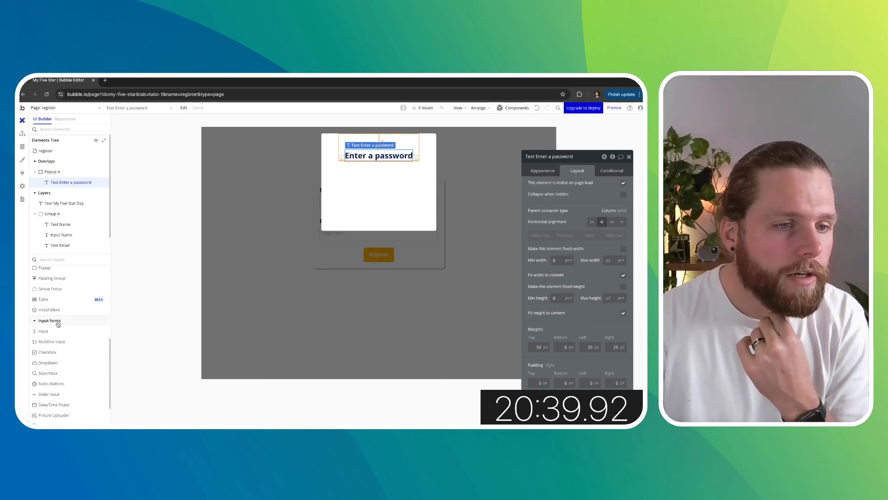
{"action": "left_click_drag", "start_coordinate": [57, 331], "coordinate": [324, 178]}
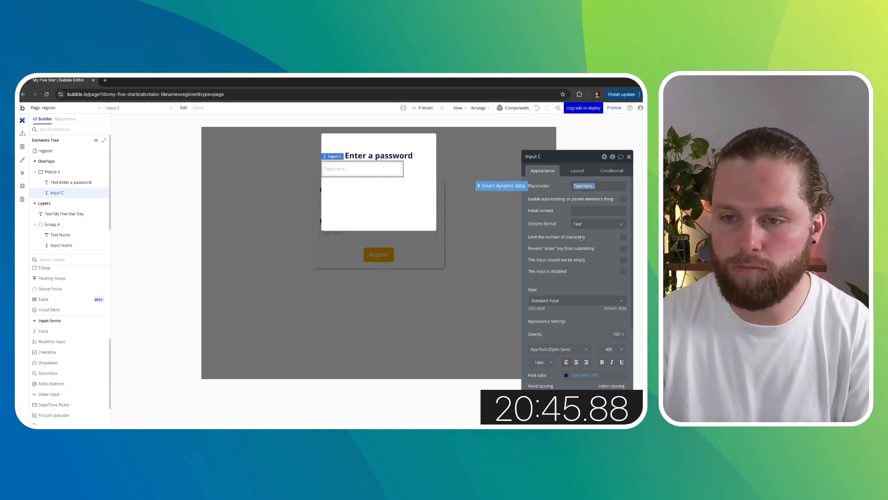
- Rename the new input as "Input Password"
{"action": "left_click", "coordinate": [577, 170]}
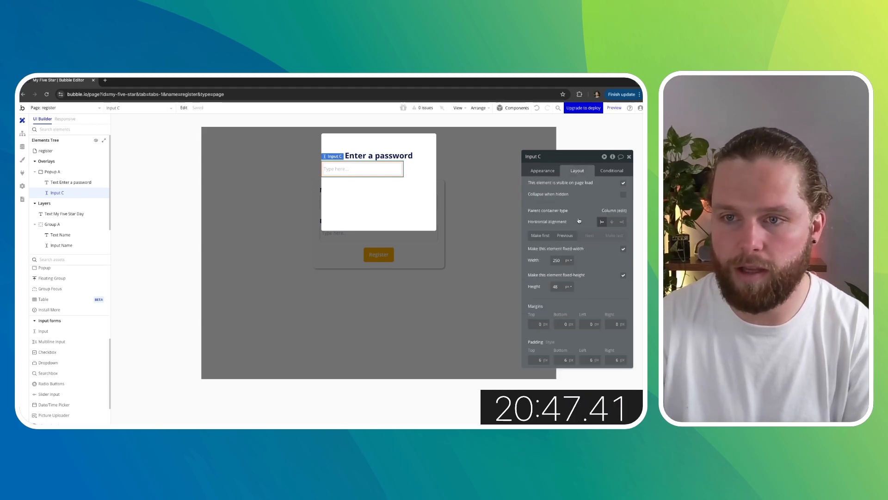
{"action": "left_click", "coordinate": [551, 160]}
{"action": "type", "text": "Input Passw"}
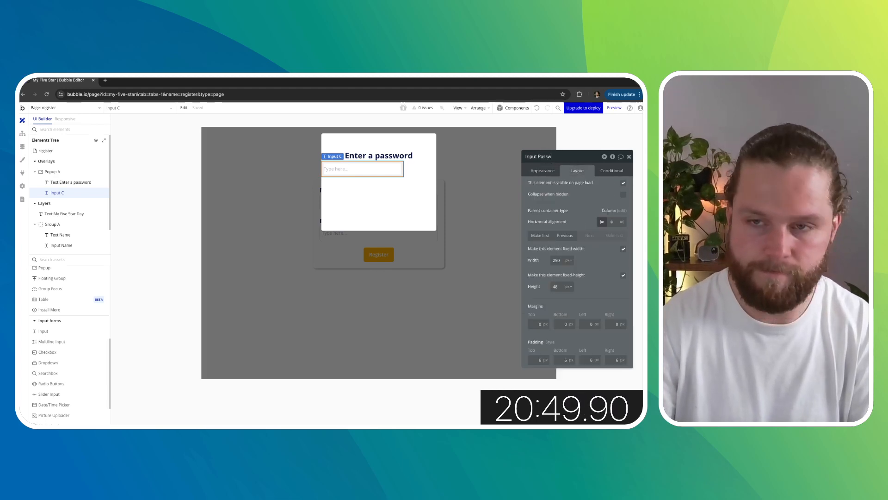
{"action": "type", "text": "or"}
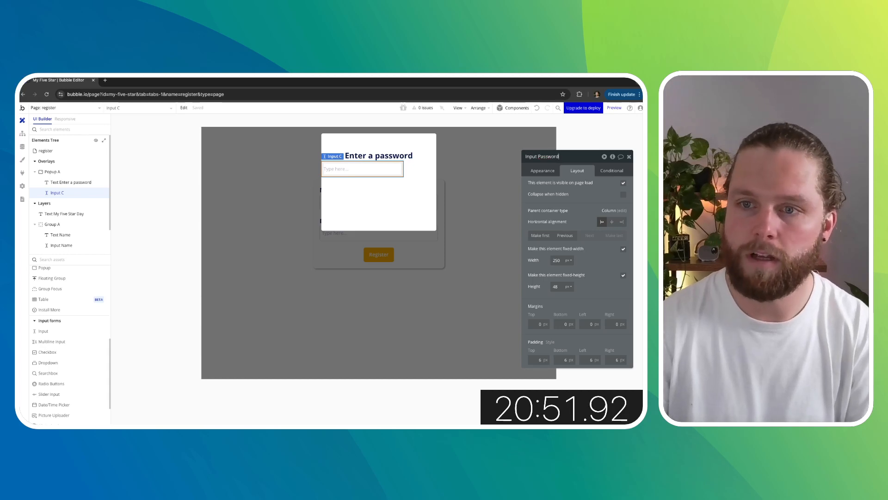
{"action": "type", "text": "d"}
{"action": "key", "text": "Return"}
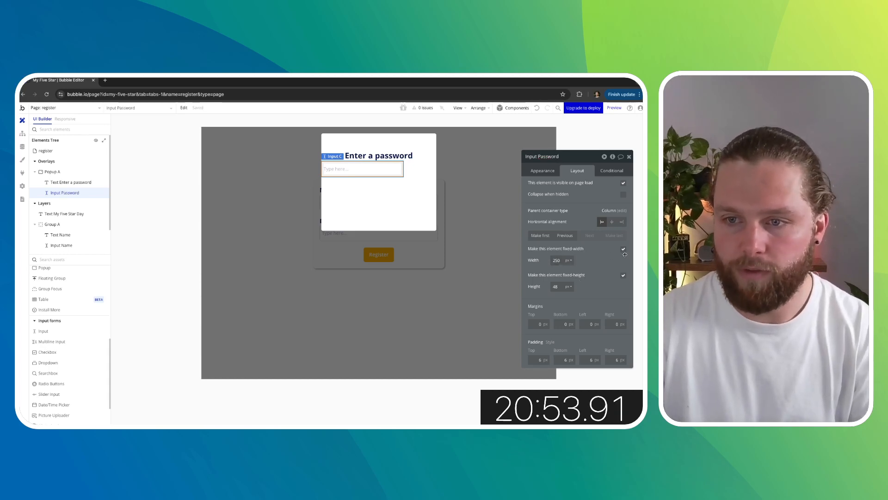
- Make the password input's width flexible with minimum 0 and set all four margins to 20 px
{"action": "left_click", "coordinate": [623, 250]}
{"action": "type", "text": "0"}
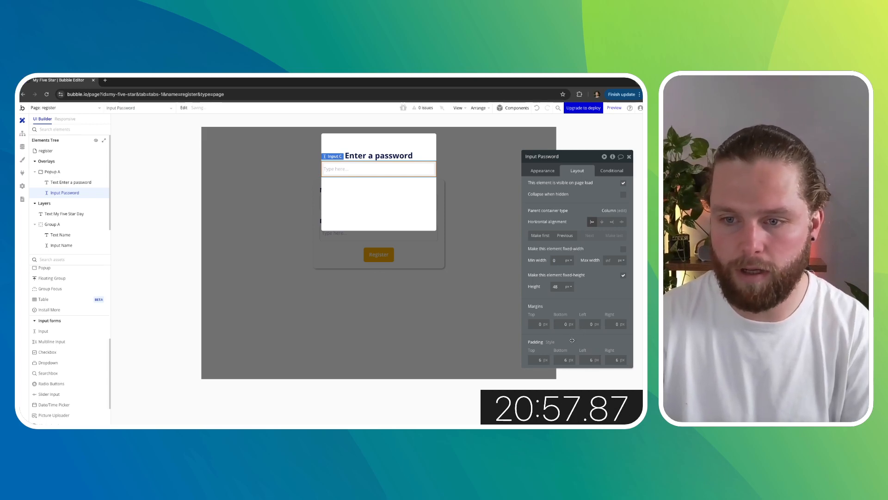
{"action": "left_click", "coordinate": [536, 324]}
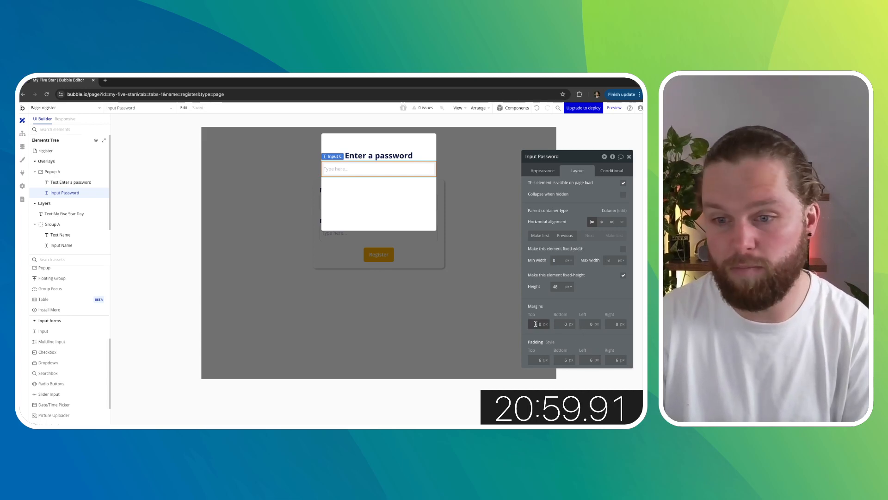
{"action": "type", "text": "2"}
{"action": "left_click", "coordinate": [585, 324]}
{"action": "type", "text": "2"}
{"action": "left_click", "coordinate": [612, 324]}
{"action": "type", "text": "2"}
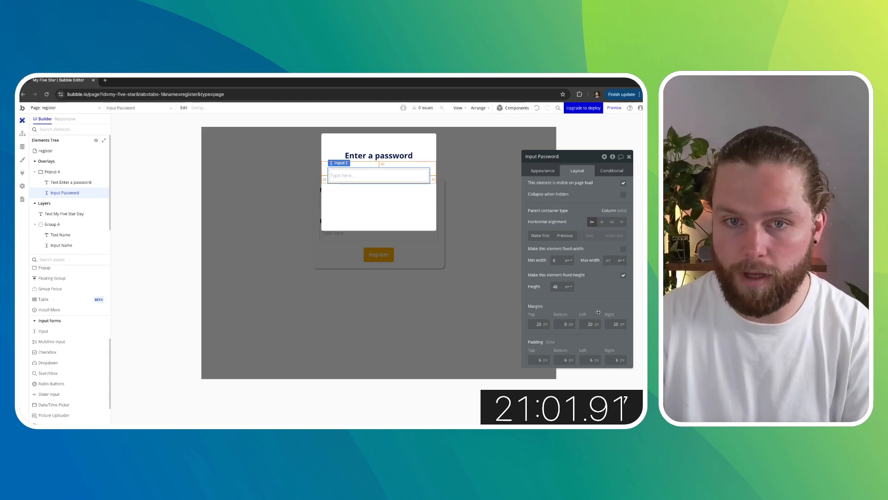
{"action": "type", "text": "2"}
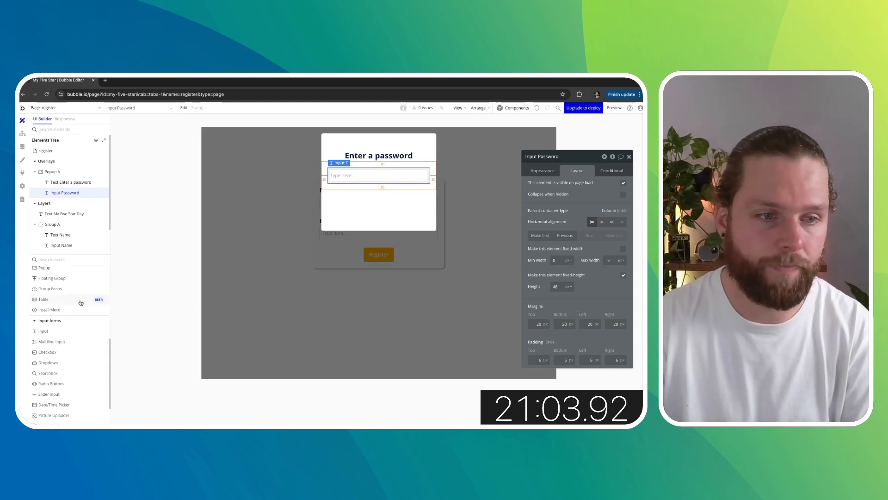
- Add a button labeled "Register" below the password input in the popup
{"action": "scroll", "coordinate": [81, 303], "scroll_direction": "up", "scroll_amount": 5}
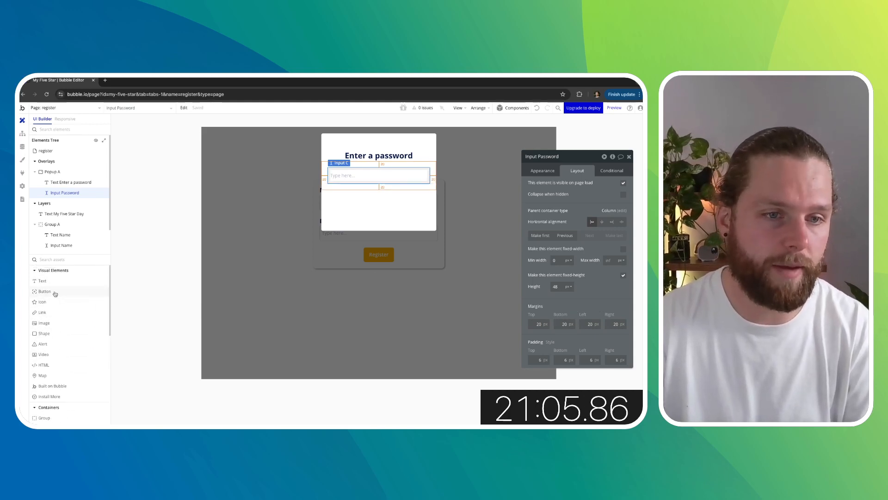
{"action": "left_click_drag", "start_coordinate": [55, 294], "coordinate": [343, 198]}
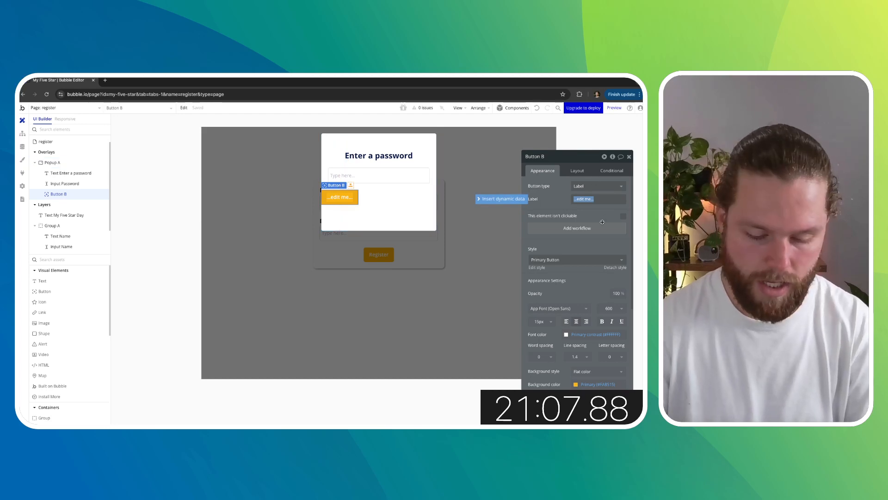
{"action": "type", "text": "Register"}
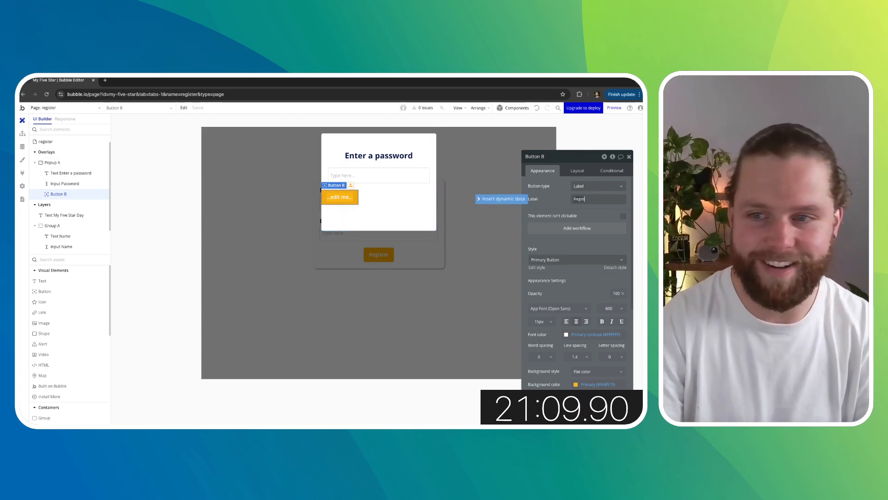
{"action": "left_click", "coordinate": [563, 201]}
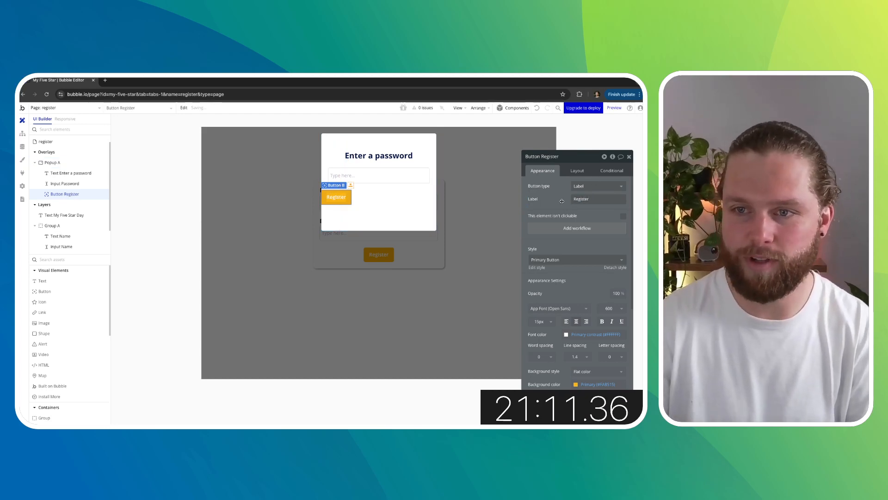
- Set the popup Register button's bottom, left and right margins to 20 px
{"action": "left_click", "coordinate": [578, 172]}
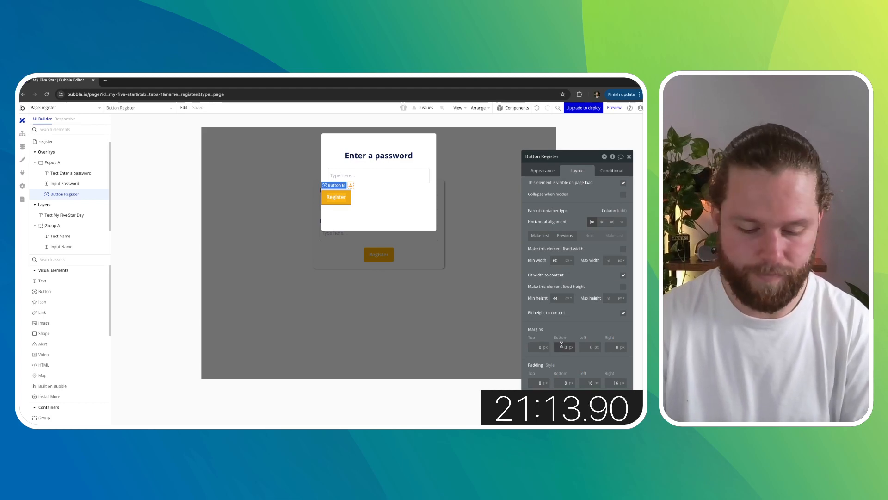
{"action": "left_click", "coordinate": [582, 345]}
{"action": "type", "text": "2"}
{"action": "left_click", "coordinate": [607, 344]}
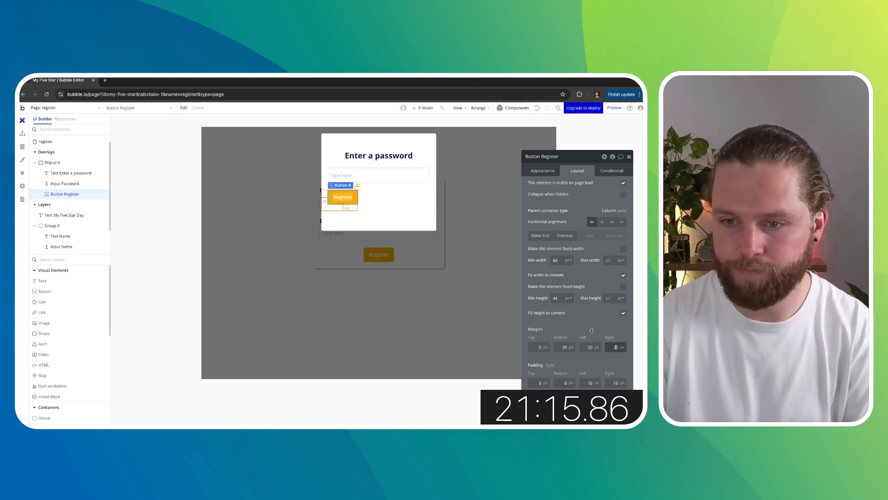
- Center the popup's Register button horizontally
{"action": "left_click", "coordinate": [353, 295]}
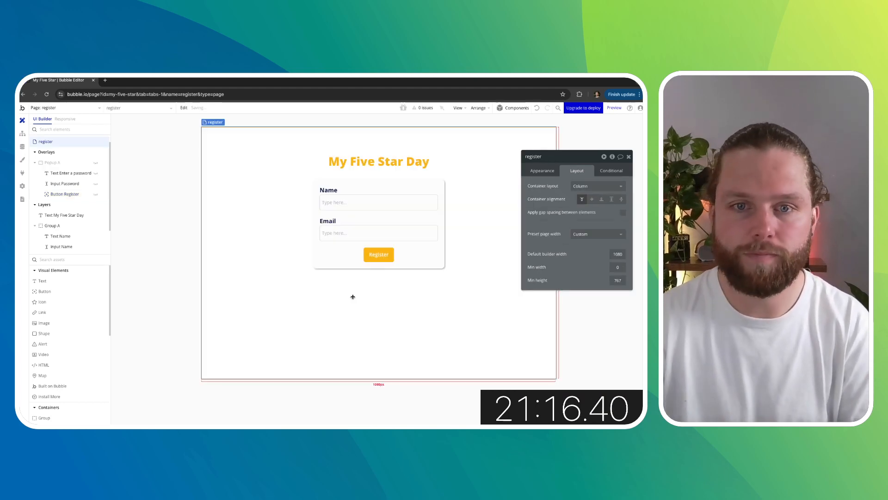
{"action": "left_click", "coordinate": [94, 163]}
{"action": "left_click", "coordinate": [340, 198]}
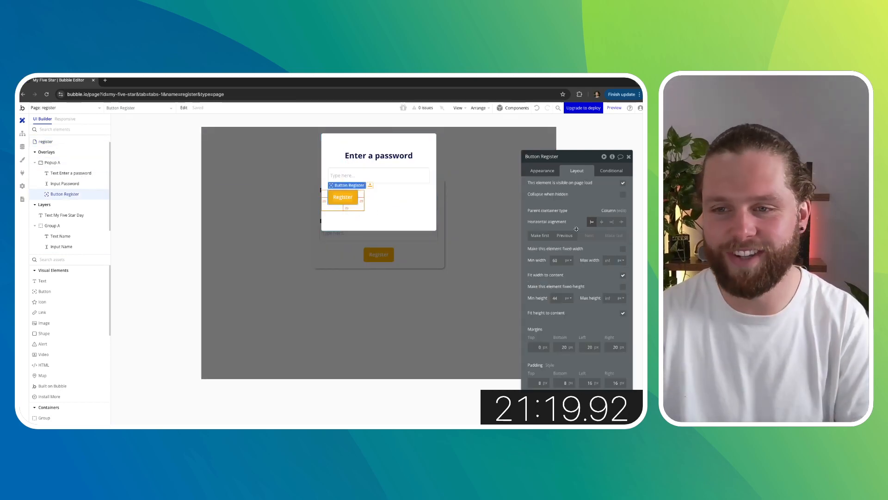
{"action": "left_click", "coordinate": [602, 223]}
{"action": "left_click", "coordinate": [406, 223]}
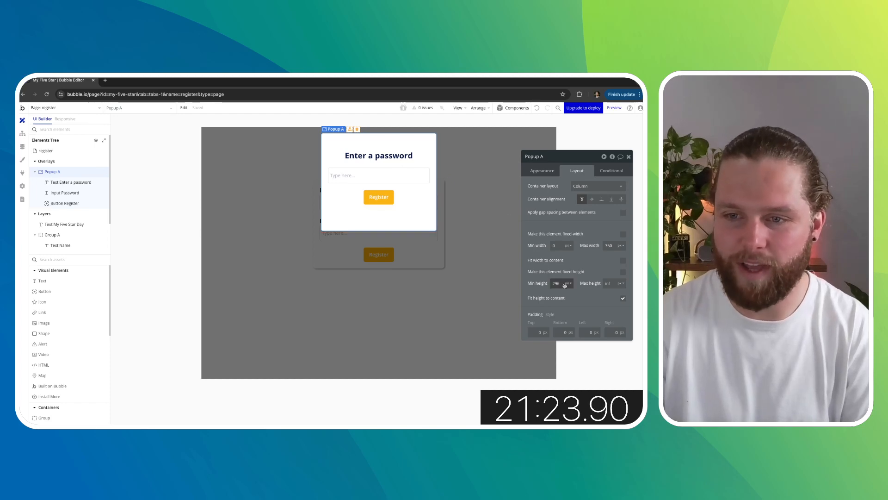
- Set Popup A's minimum height to 0 px
{"action": "left_click", "coordinate": [594, 260]}
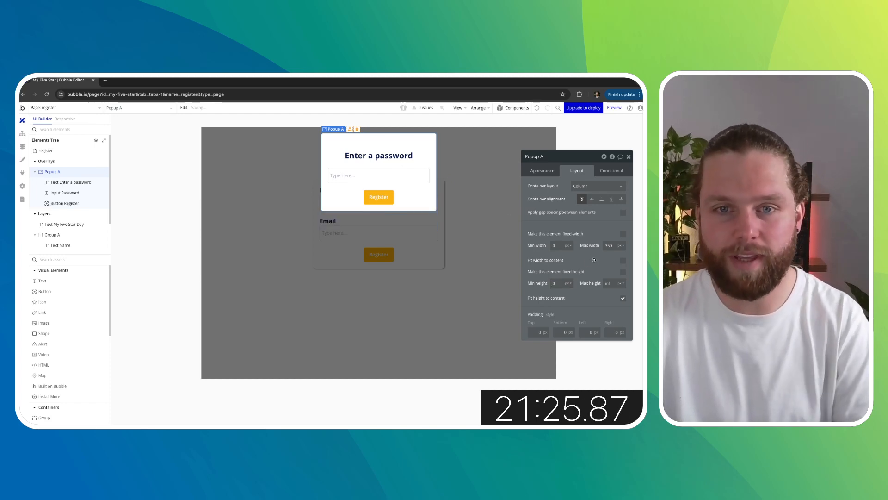
{"action": "left_click", "coordinate": [378, 197]}
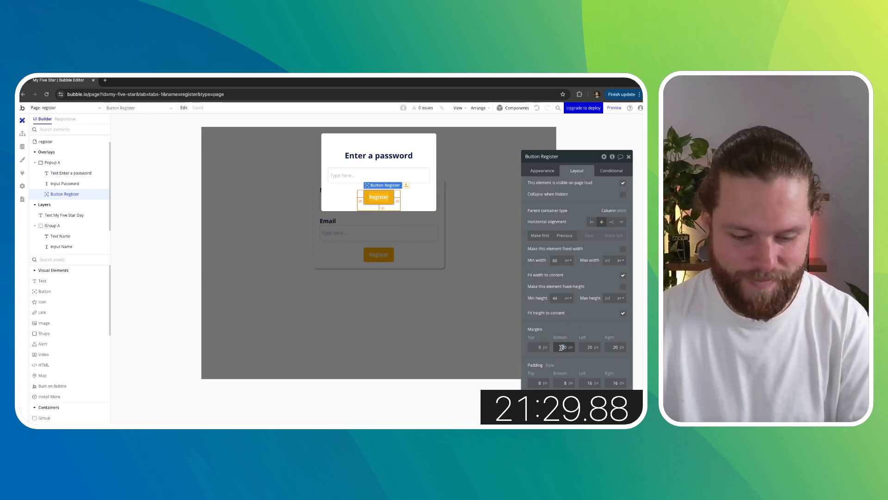
{"action": "left_click", "coordinate": [587, 324]}
{"action": "left_click", "coordinate": [360, 335]}
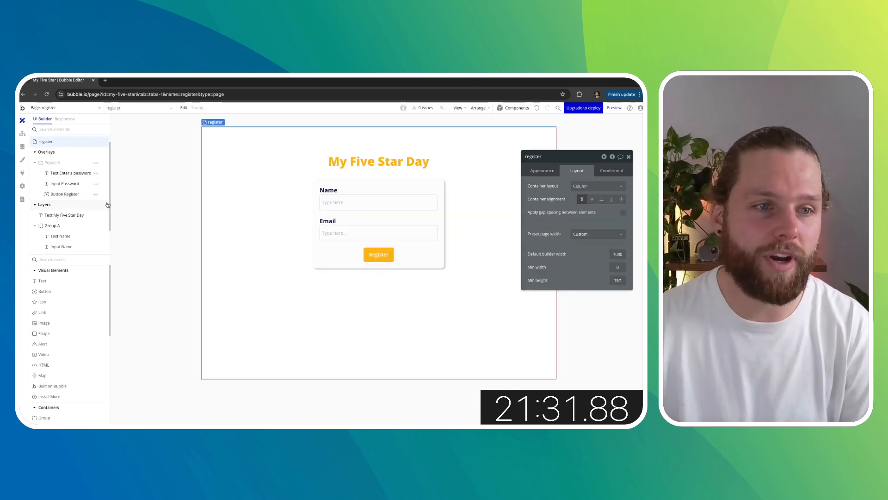
- Add a workflow to the page's Register button that shows Popup A when clicked
{"action": "left_click", "coordinate": [96, 196]}
{"action": "left_click", "coordinate": [96, 196]}
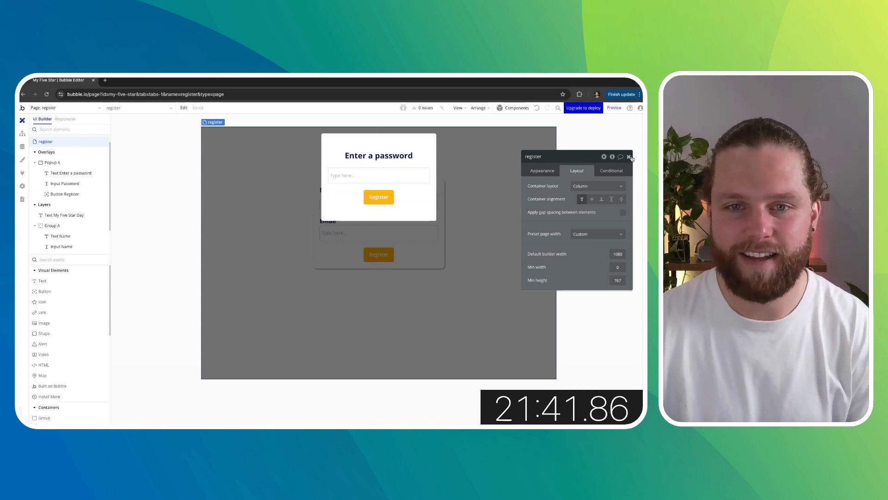
{"action": "left_click", "coordinate": [364, 258]}
{"action": "left_click", "coordinate": [366, 256]}
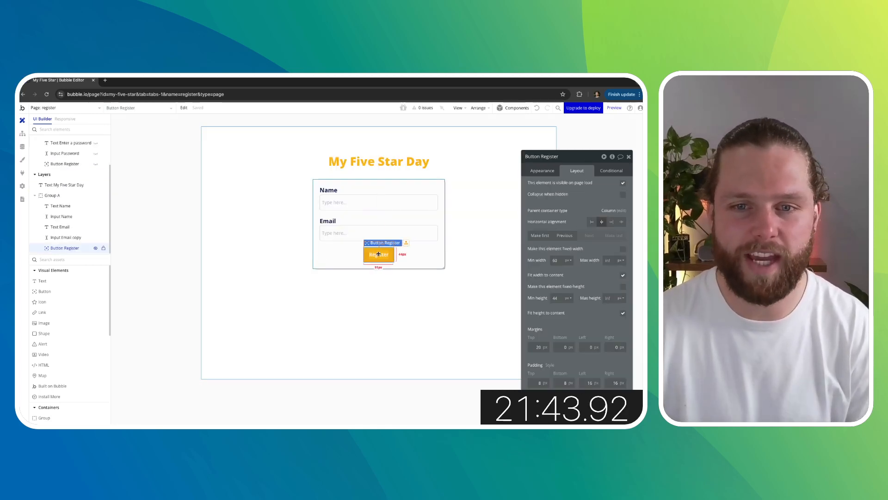
{"action": "left_click", "coordinate": [542, 170]}
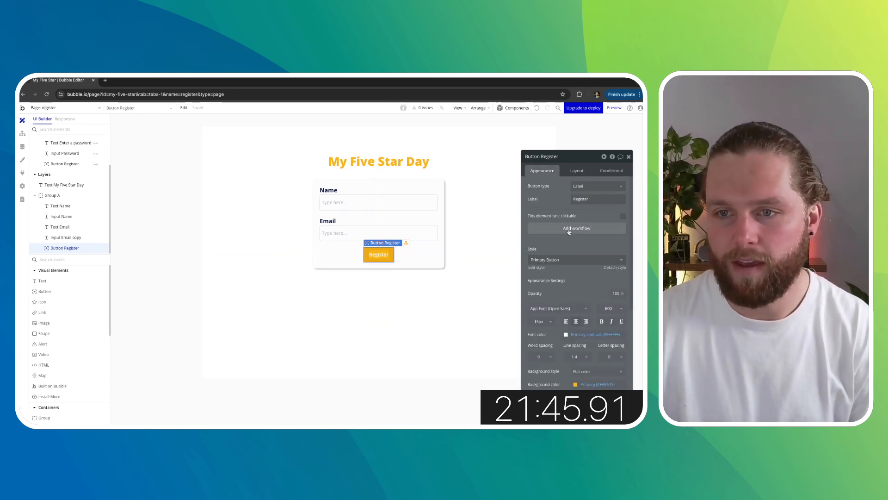
{"action": "left_click", "coordinate": [572, 231]}
{"action": "left_click", "coordinate": [83, 190]}
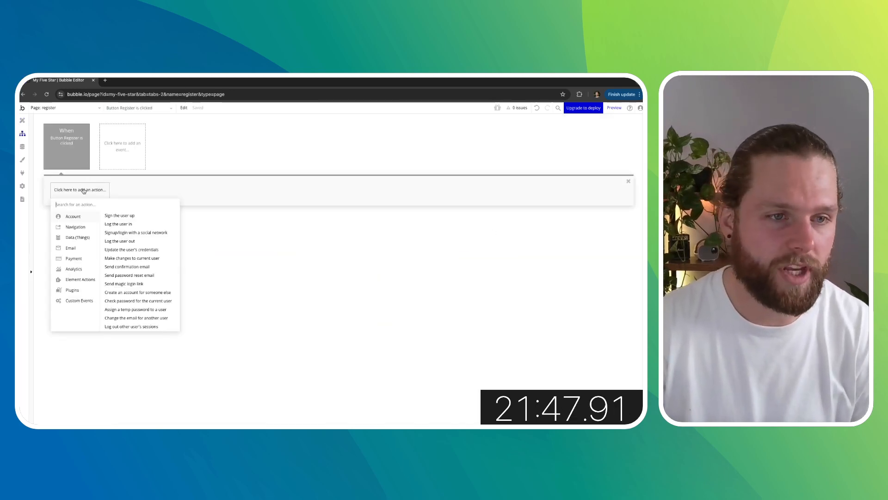
{"action": "type", "text": "show"}
{"action": "left_click", "coordinate": [78, 216]}
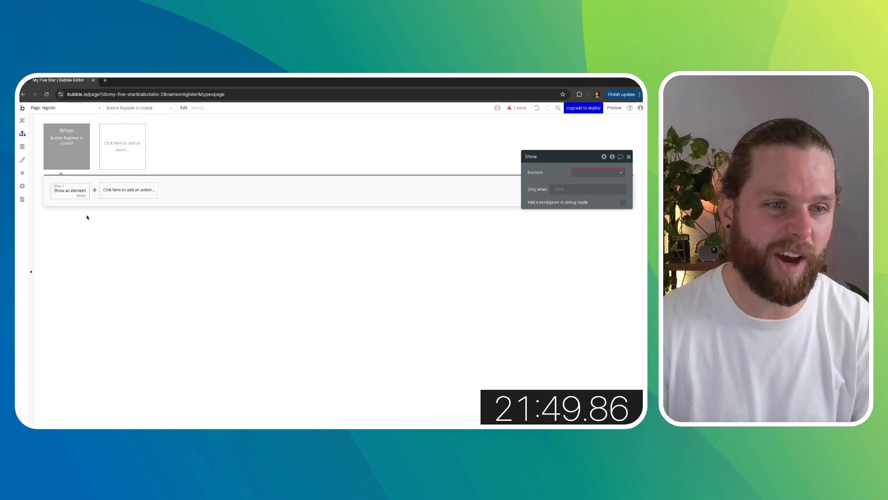
{"action": "left_click", "coordinate": [582, 172]}
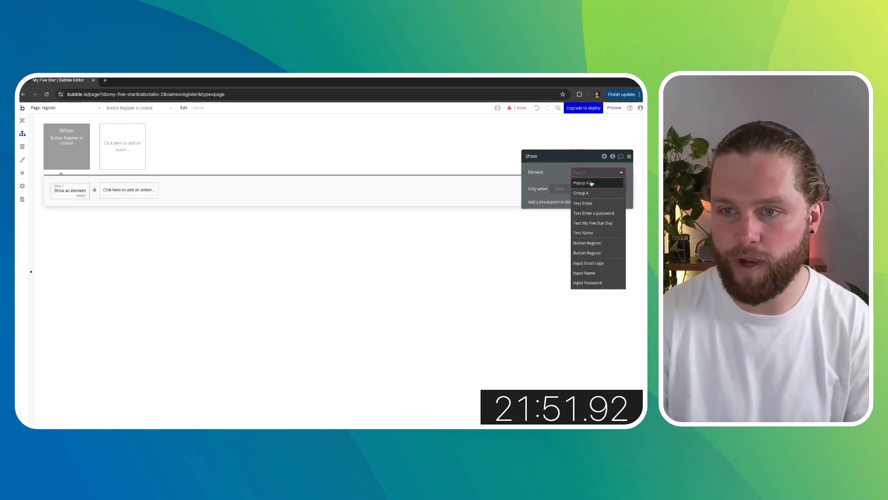
{"action": "left_click", "coordinate": [582, 183]}
- Add a workflow to the popup's Register button with a Sign the user up action
{"action": "left_click", "coordinate": [22, 120]}
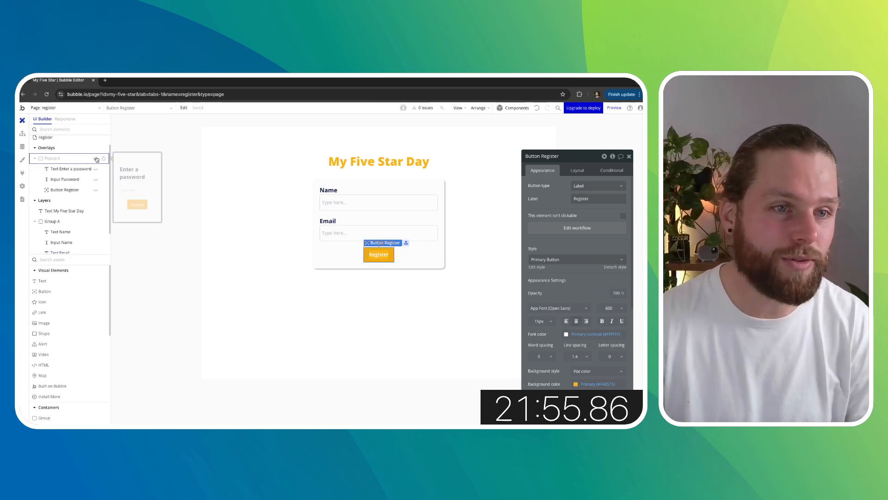
{"action": "left_click", "coordinate": [92, 156]}
{"action": "left_click", "coordinate": [363, 196]}
{"action": "left_click", "coordinate": [552, 227]}
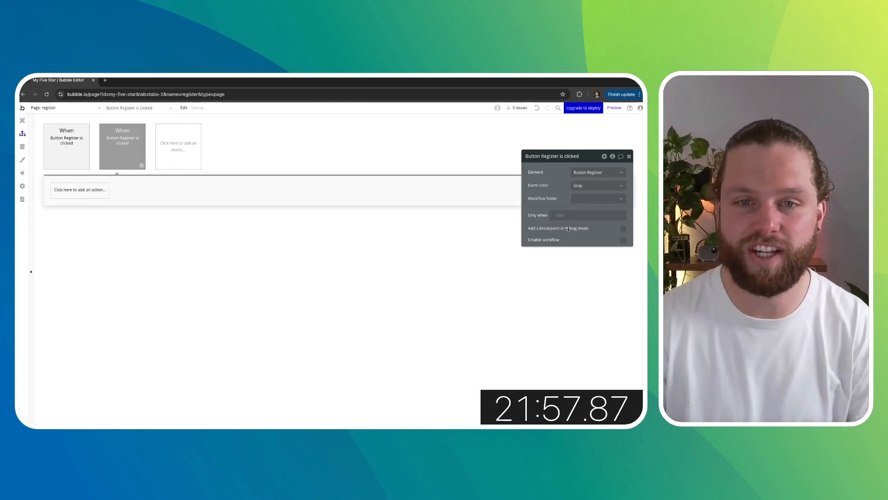
{"action": "left_click", "coordinate": [99, 190]}
{"action": "type", "text": "sign"}
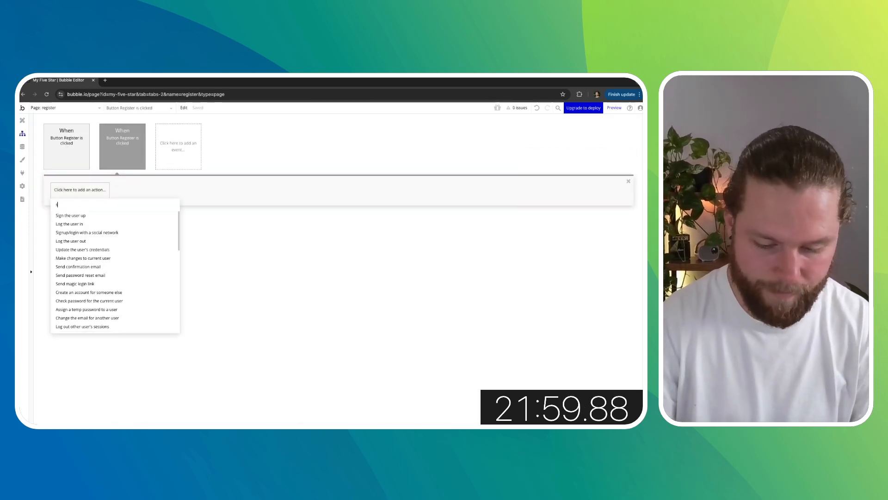
{"action": "left_click", "coordinate": [81, 216]}
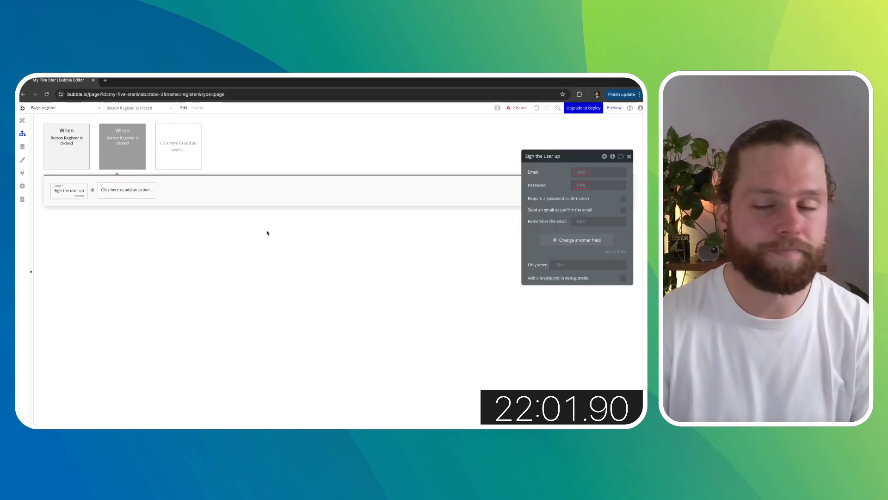
- Set the sign-up email to Input Email copy's value and the password to Input Password's value
{"action": "left_click", "coordinate": [584, 172]}
{"action": "scroll", "coordinate": [599, 231], "scroll_direction": "down", "scroll_amount": 2}
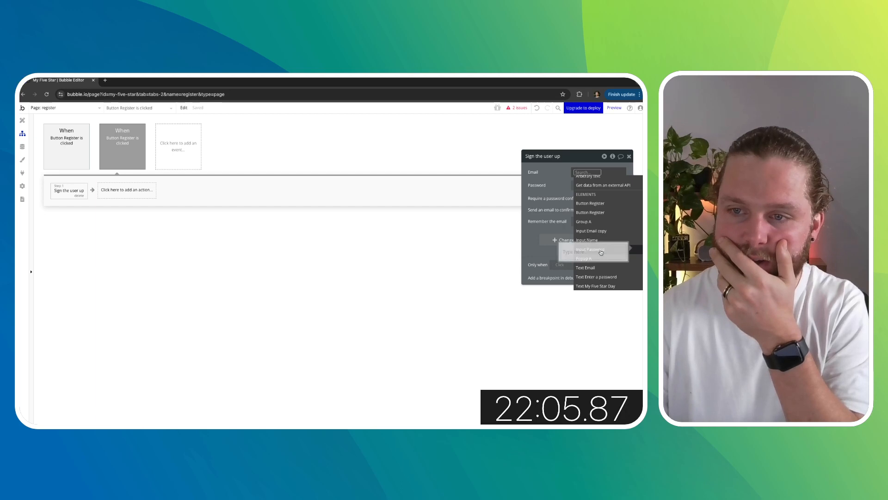
{"action": "left_click", "coordinate": [598, 240]}
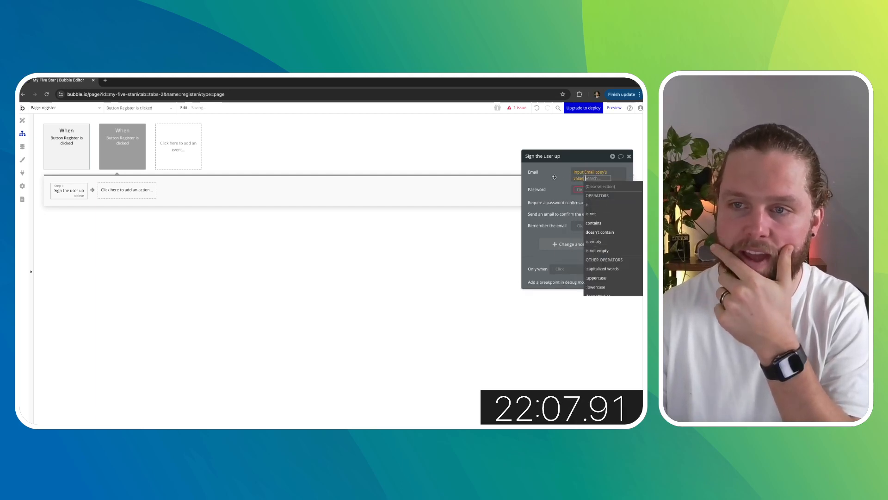
{"action": "left_click", "coordinate": [592, 195]}
{"action": "left_click", "coordinate": [584, 185]}
{"action": "scroll", "coordinate": [592, 222], "scroll_direction": "down", "scroll_amount": 2}
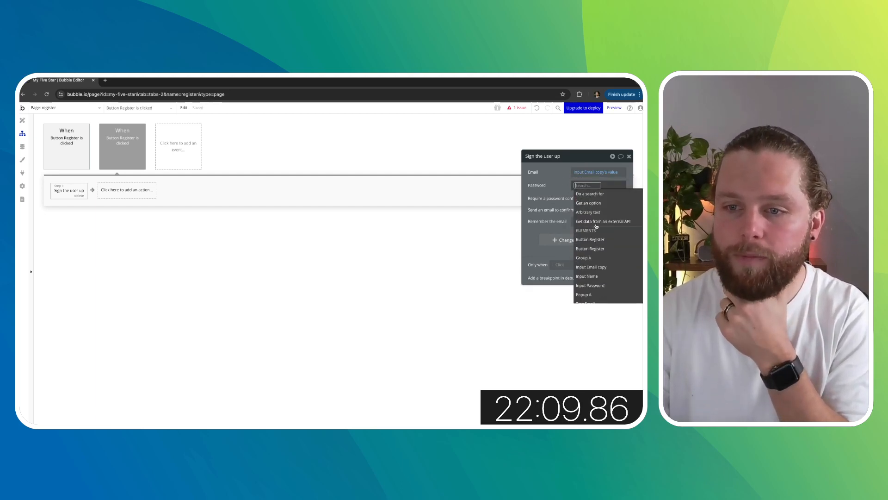
{"action": "left_click", "coordinate": [599, 252]}
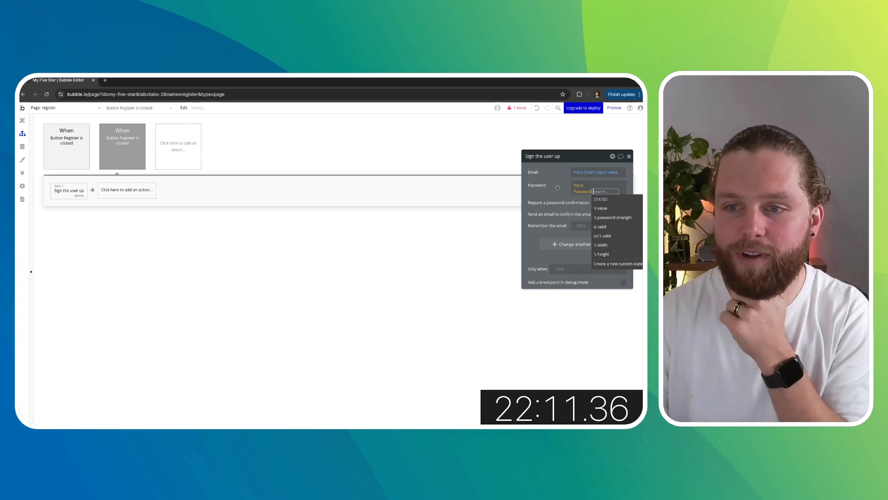
{"action": "left_click", "coordinate": [602, 208]}
{"action": "left_click", "coordinate": [564, 179]}
{"action": "left_click", "coordinate": [629, 156]}
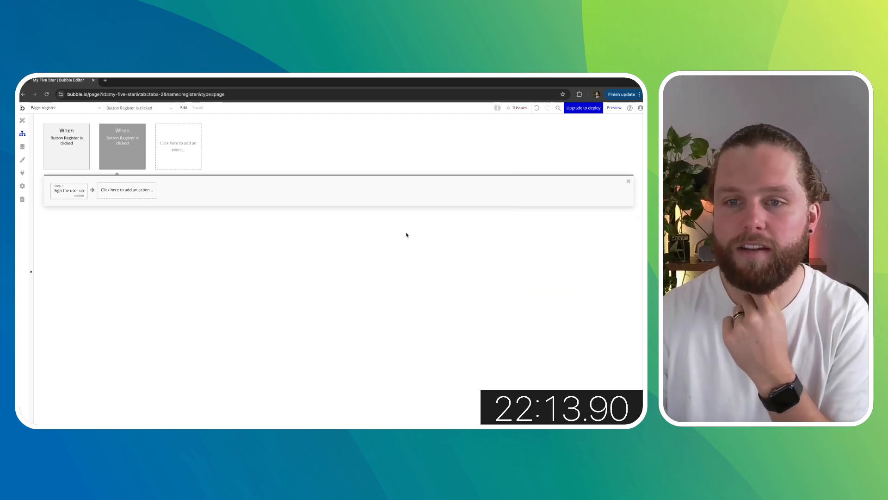
- Create a new page named login, cloned from the register page
{"action": "left_click", "coordinate": [22, 120]}
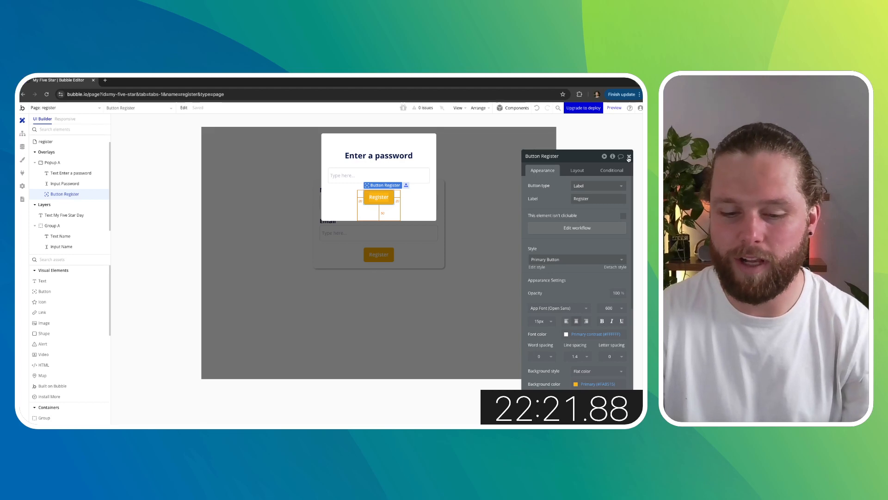
{"action": "left_click", "coordinate": [629, 157]}
{"action": "left_click", "coordinate": [628, 158]}
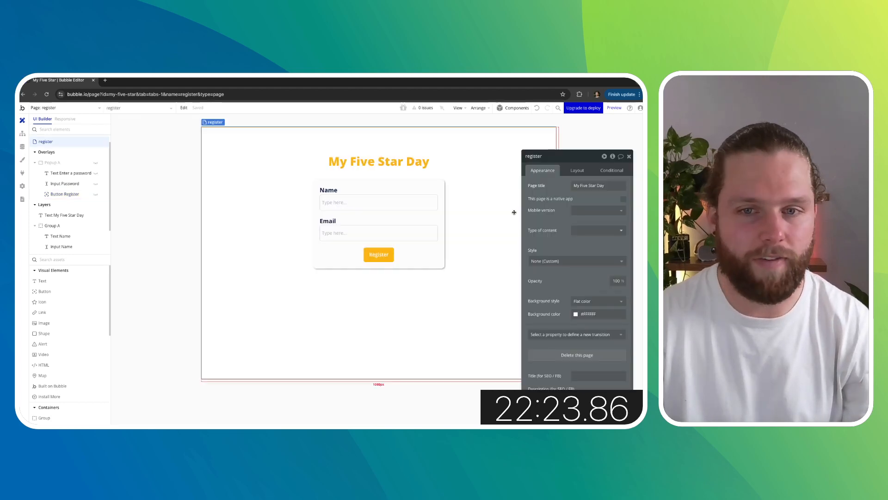
{"action": "left_click", "coordinate": [630, 157]}
{"action": "double_click", "coordinate": [178, 223]}
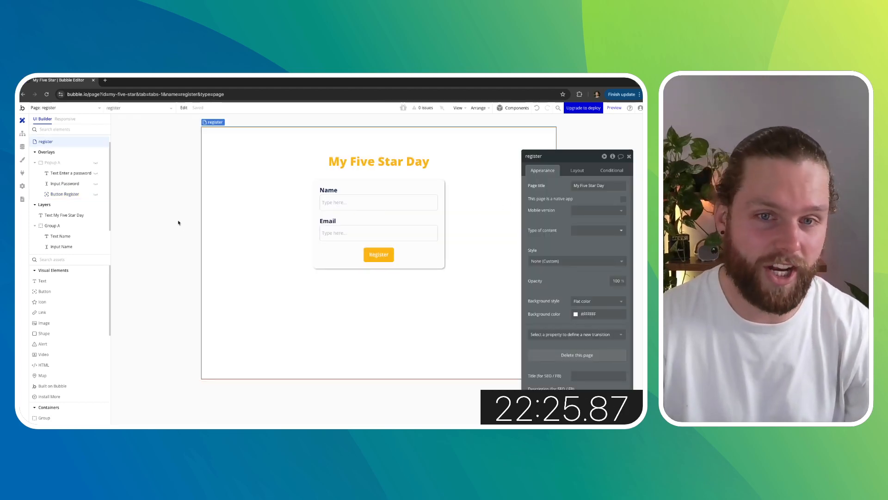
{"action": "left_click", "coordinate": [629, 157]}
{"action": "left_click", "coordinate": [70, 108]}
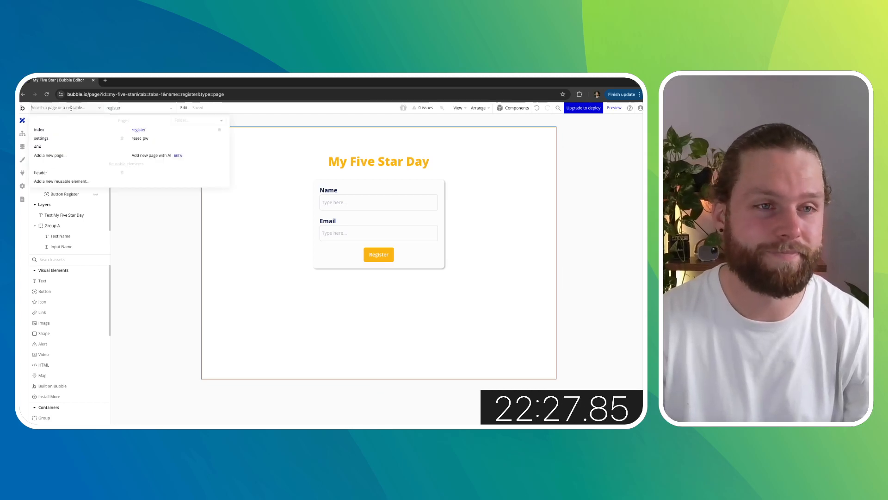
{"action": "left_click", "coordinate": [50, 155]}
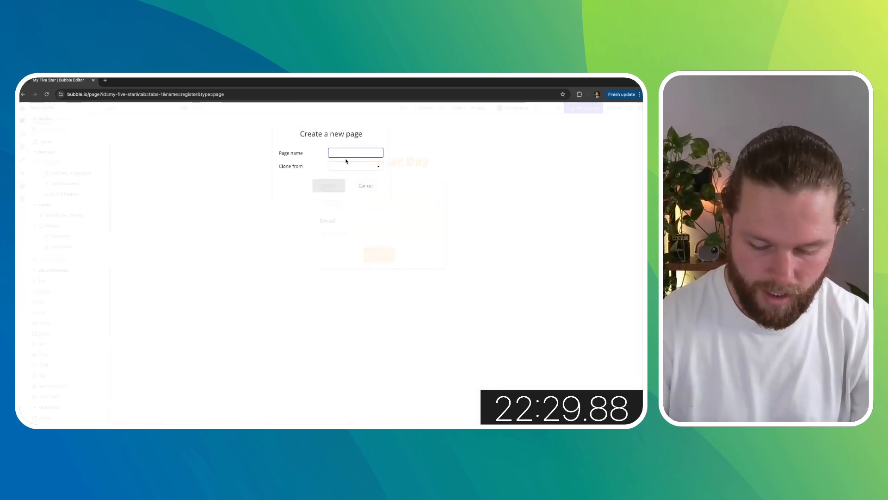
{"action": "type", "text": "login"}
{"action": "left_click", "coordinate": [377, 165]}
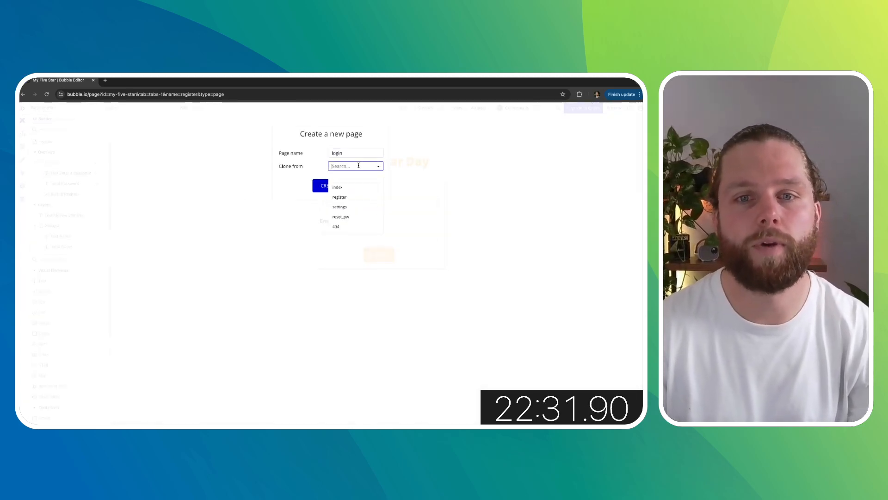
{"action": "left_click", "coordinate": [343, 198]}
{"action": "left_click", "coordinate": [330, 186]}
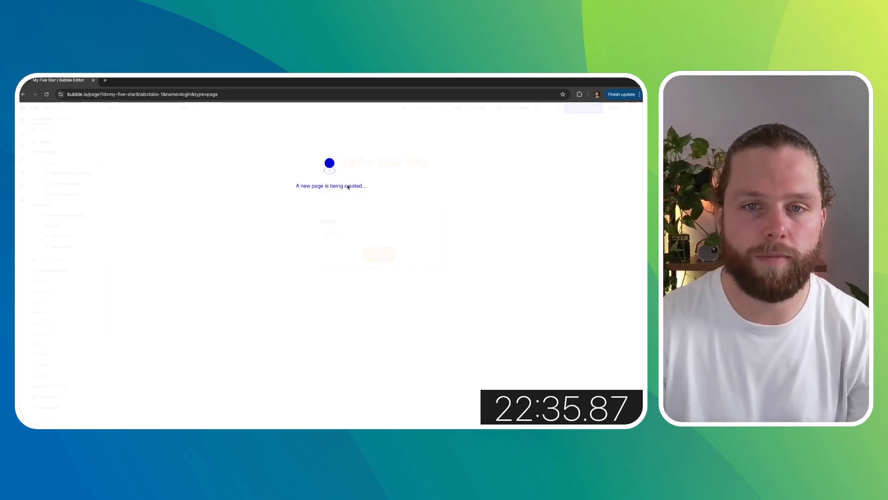
{"action": "left_click", "coordinate": [332, 189]}
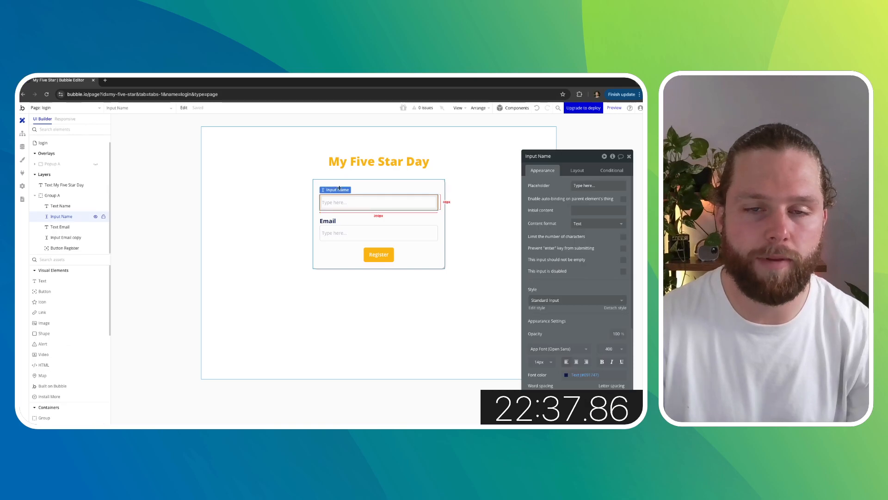
- Relabel the login form's two field labels as Email and Password
{"action": "left_click", "coordinate": [345, 186]}
{"action": "left_click", "coordinate": [329, 191]}
{"action": "double_click", "coordinate": [536, 186]}
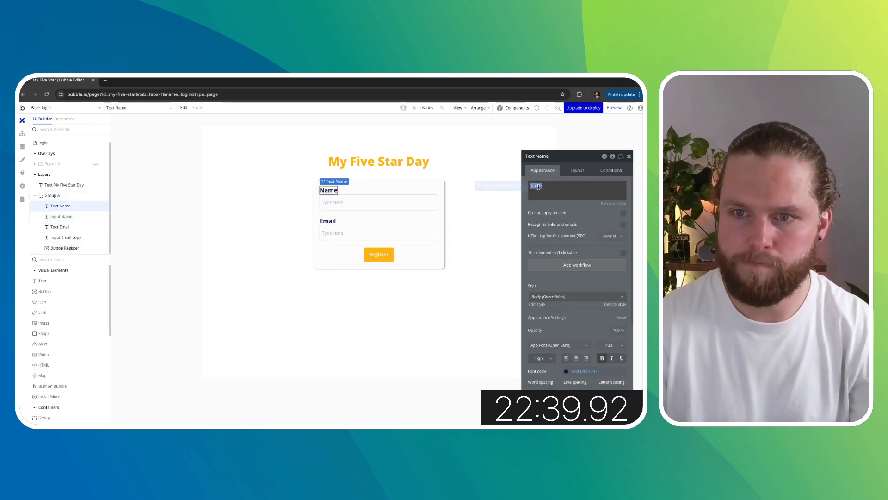
{"action": "type", "text": "Email"}
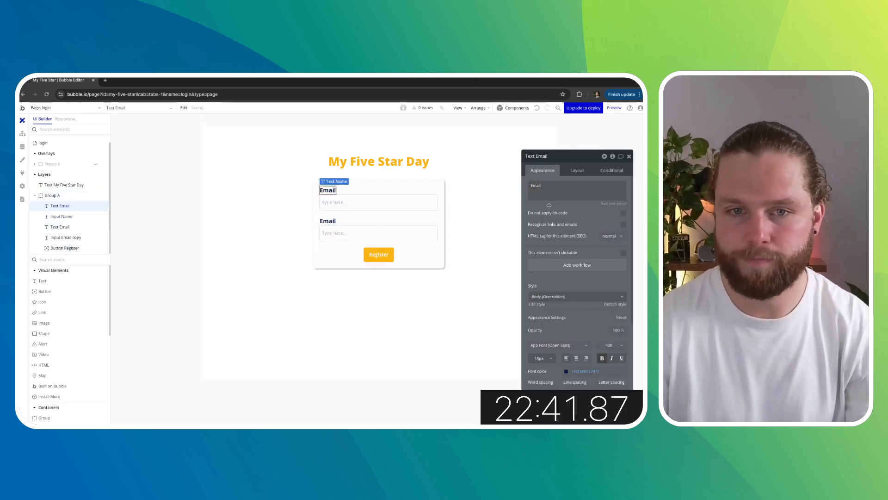
{"action": "left_click", "coordinate": [327, 220]}
{"action": "double_click", "coordinate": [557, 188]}
{"action": "type", "text": "Pa"}
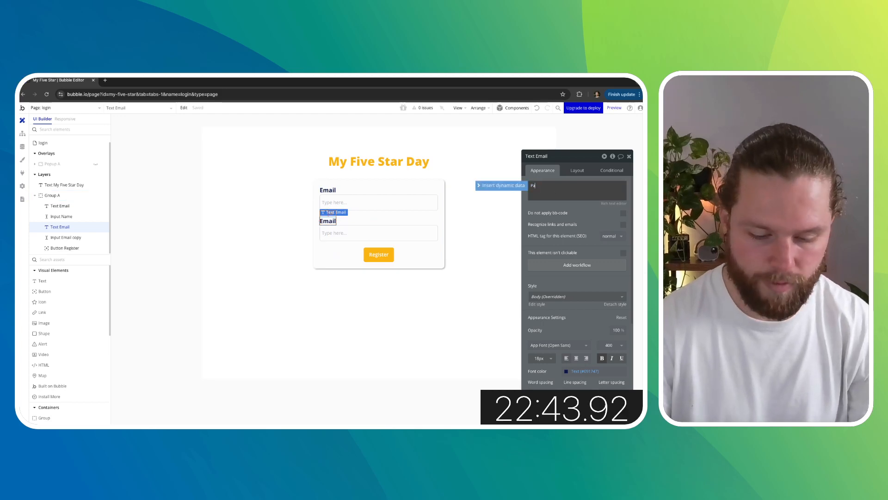
{"action": "type", "text": "ssword"}
{"action": "left_click", "coordinate": [566, 207]}
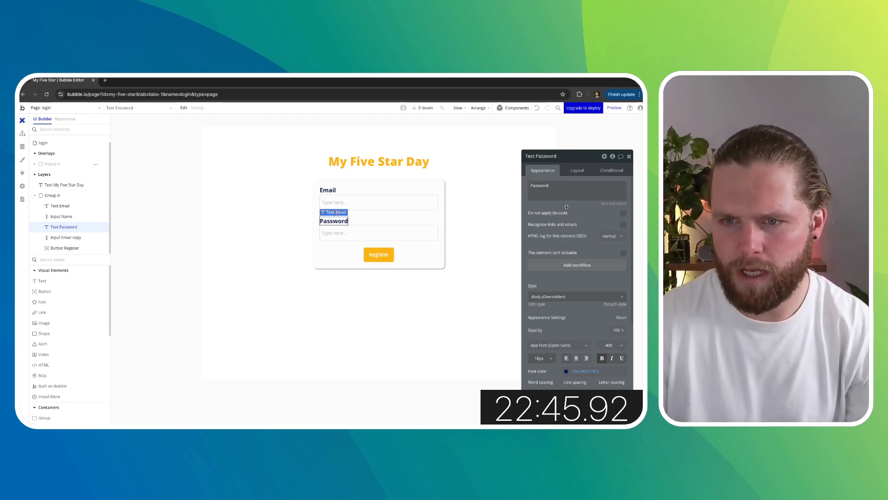
- Rename the second input on the login page to Input Password
{"action": "left_click", "coordinate": [397, 231]}
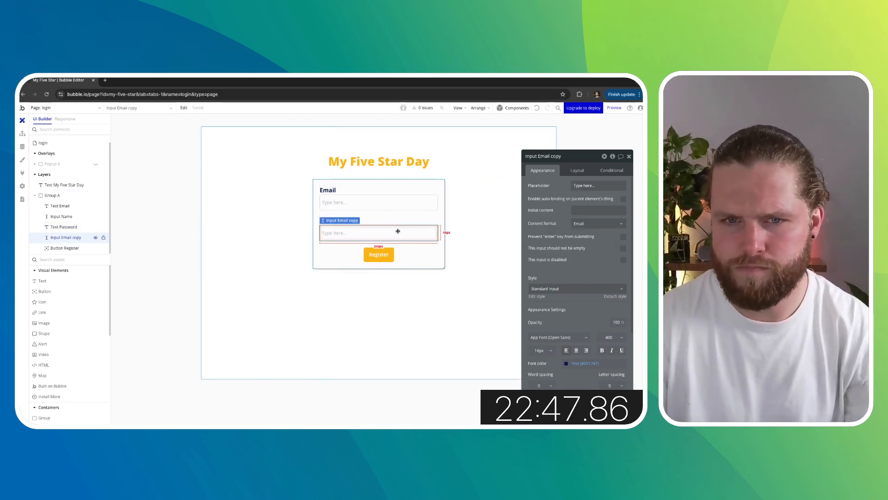
{"action": "left_click", "coordinate": [256, 243]}
{"action": "left_click", "coordinate": [356, 234]}
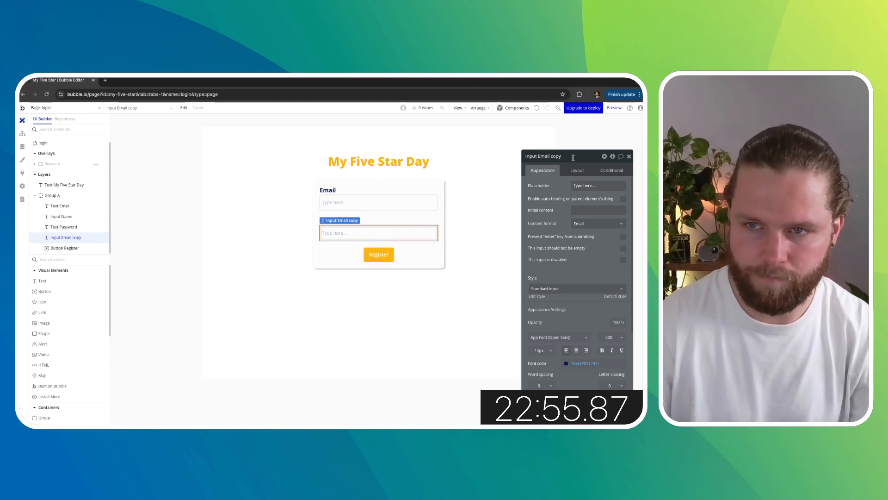
{"action": "left_click", "coordinate": [539, 156], "text": "shift"}
{"action": "type", "text": "Password"}
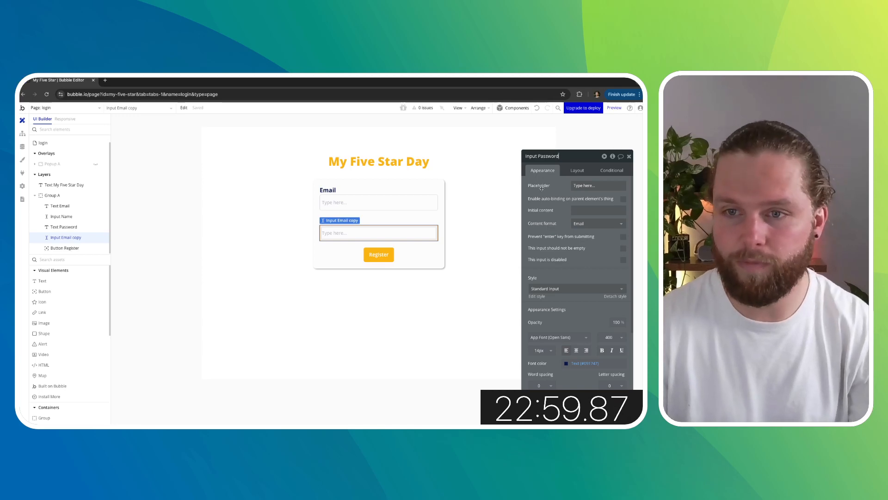
{"action": "key", "text": "Return"}
- Examine the register page's label margins and password popup for comparison with the login page
{"action": "left_click", "coordinate": [483, 239]}
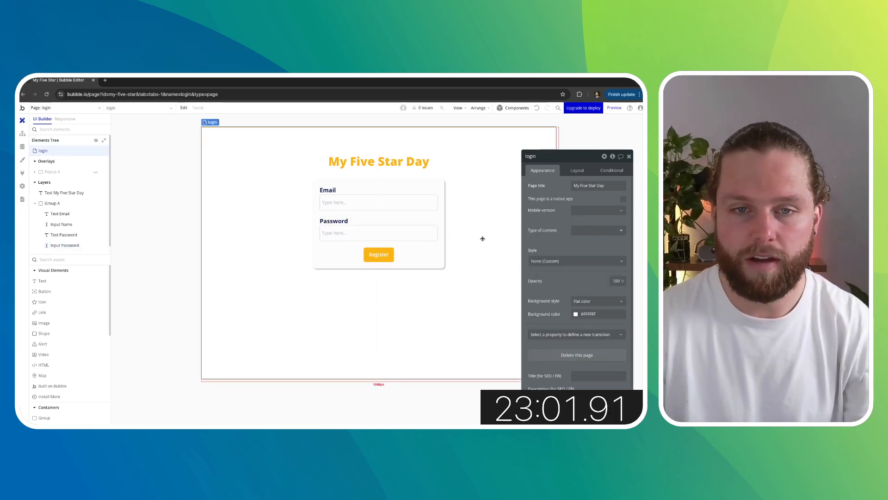
{"action": "left_click", "coordinate": [86, 110]}
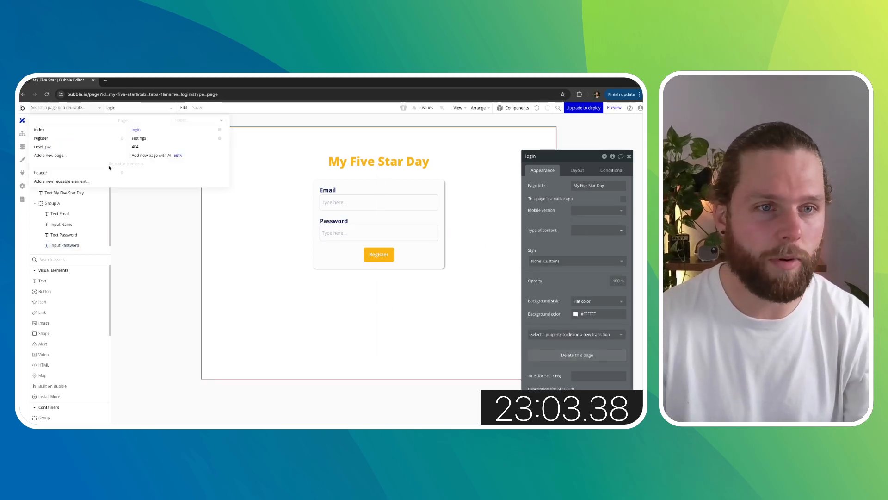
{"action": "left_click", "coordinate": [67, 140]}
{"action": "double_click", "coordinate": [329, 190]}
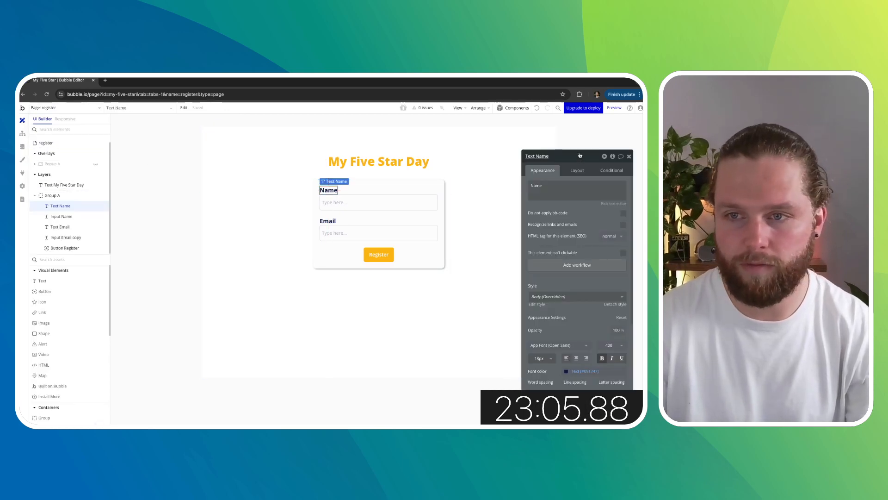
{"action": "left_click", "coordinate": [577, 170]}
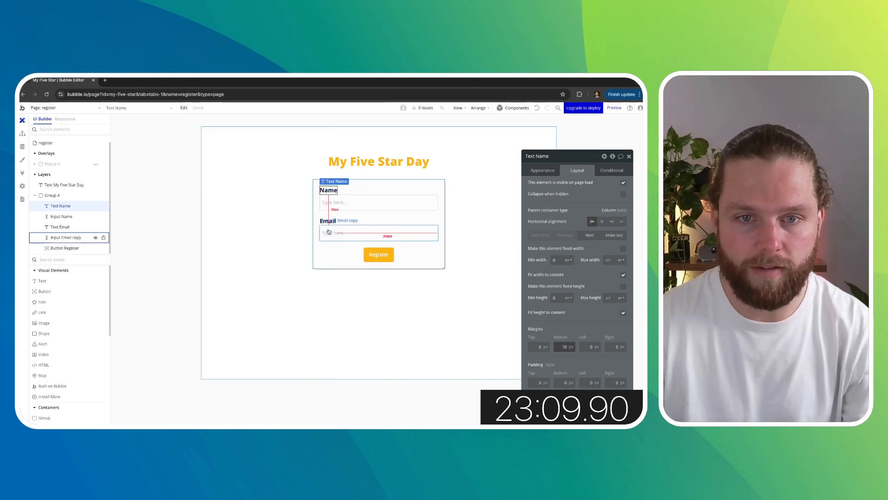
{"action": "left_click", "coordinate": [382, 235]}
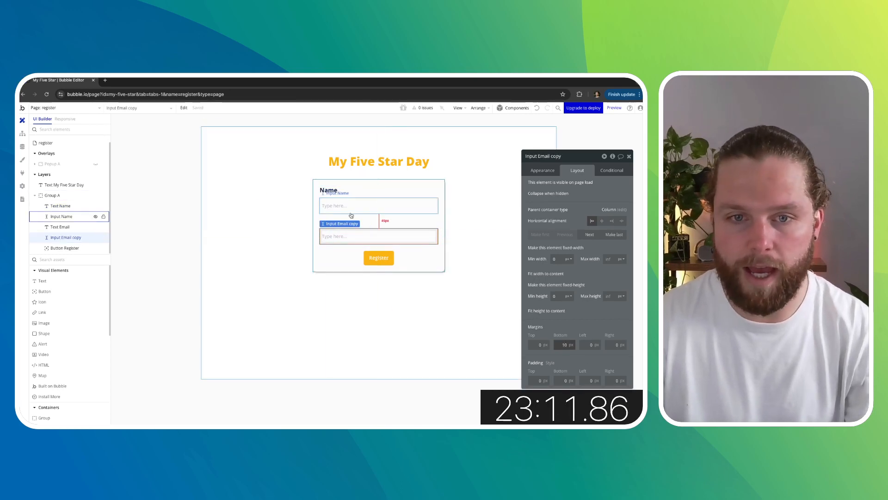
{"action": "left_click", "coordinate": [334, 224]}
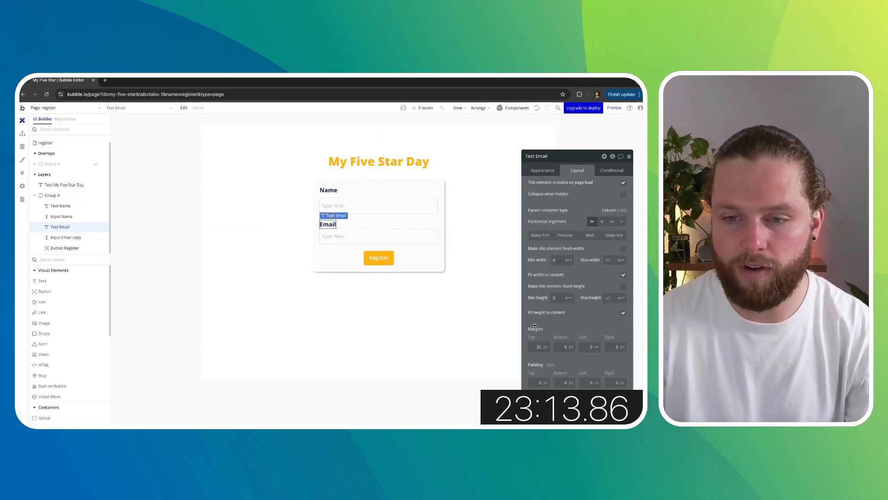
{"action": "left_click", "coordinate": [273, 268]}
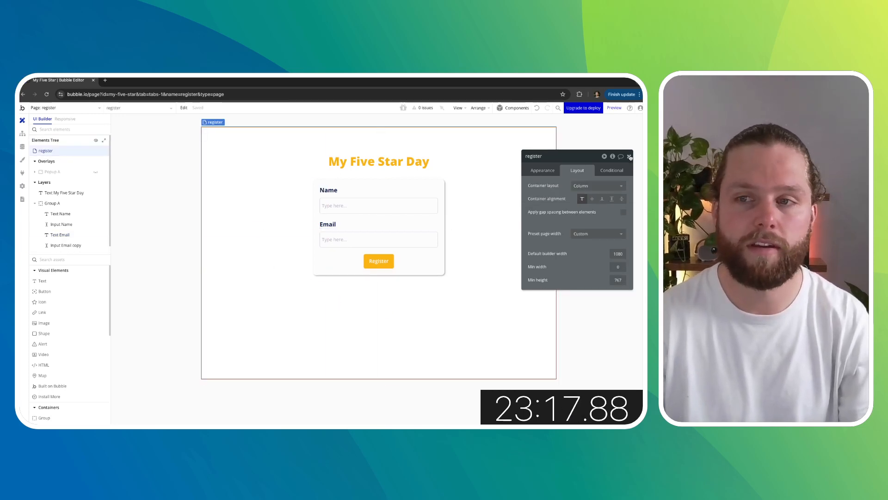
{"action": "left_click", "coordinate": [630, 157]}
{"action": "left_click", "coordinate": [95, 171]}
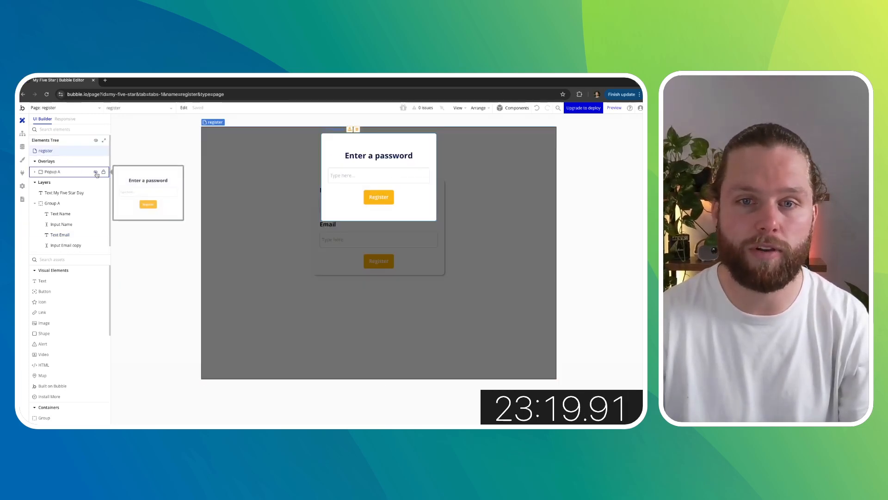
- Return to the login page and give the Email label a 10 px bottom margin
{"action": "left_click", "coordinate": [67, 110]}
{"action": "left_click", "coordinate": [139, 129]}
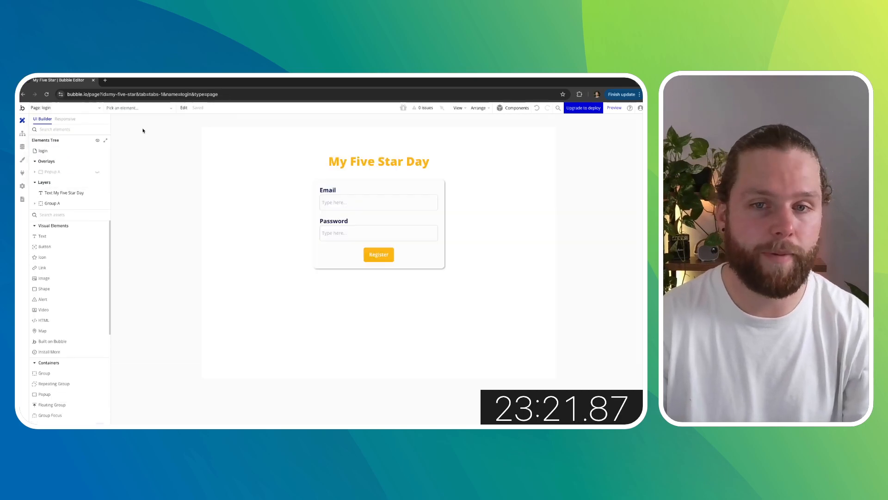
{"action": "double_click", "coordinate": [327, 190]}
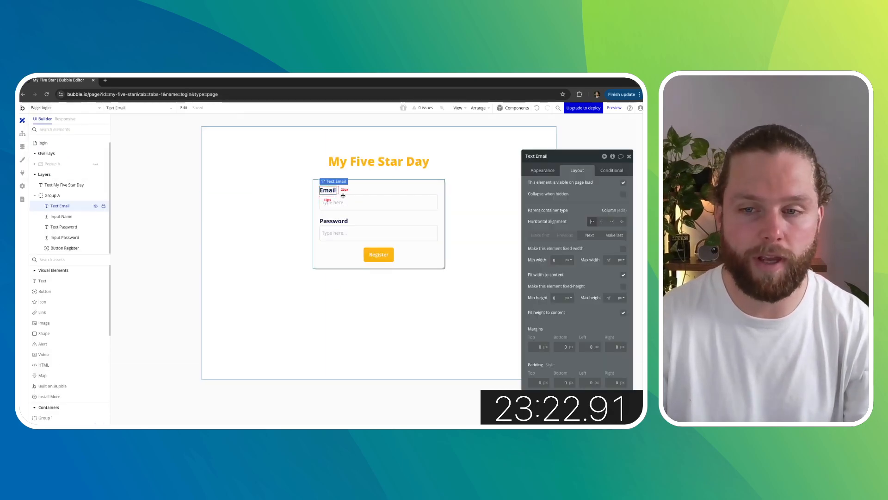
{"action": "left_click", "coordinate": [553, 172]}
{"action": "left_click", "coordinate": [577, 171]}
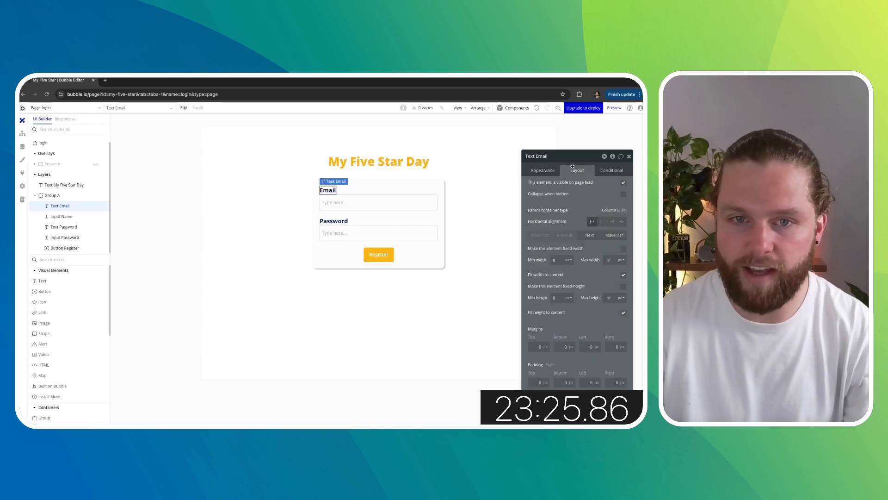
{"action": "type", "text": "1"}
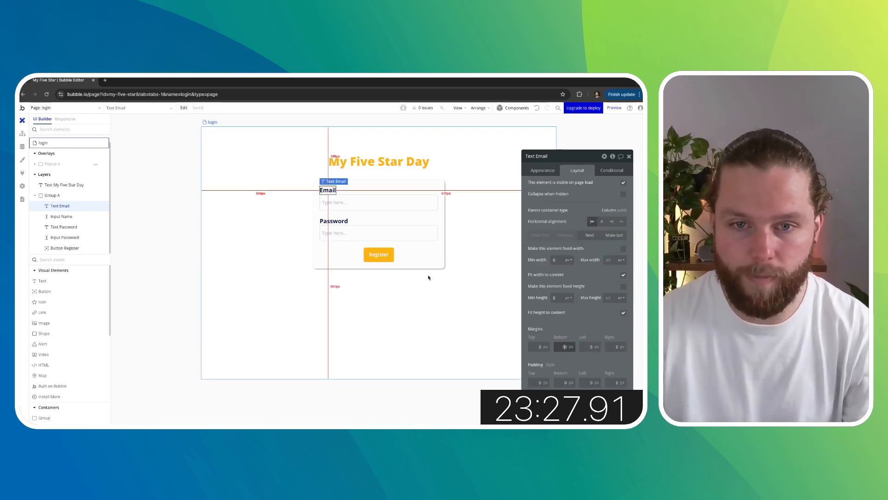
{"action": "left_click", "coordinate": [339, 221]}
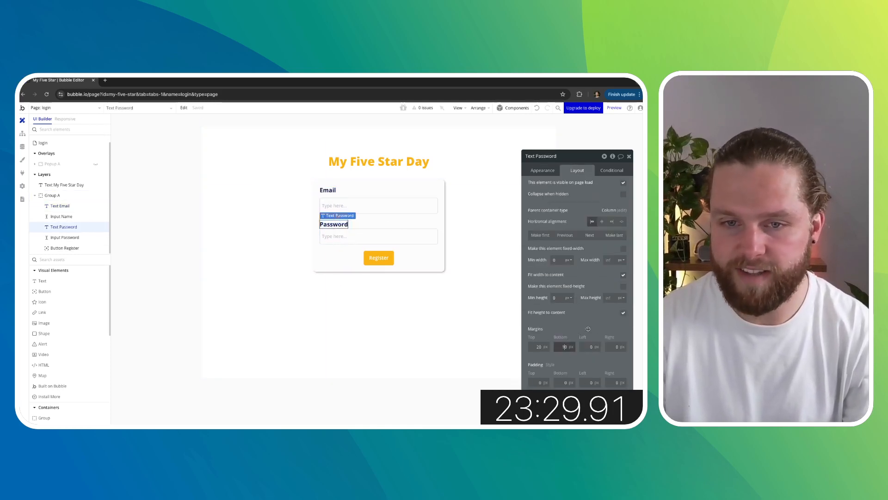
{"action": "left_click", "coordinate": [421, 312]}
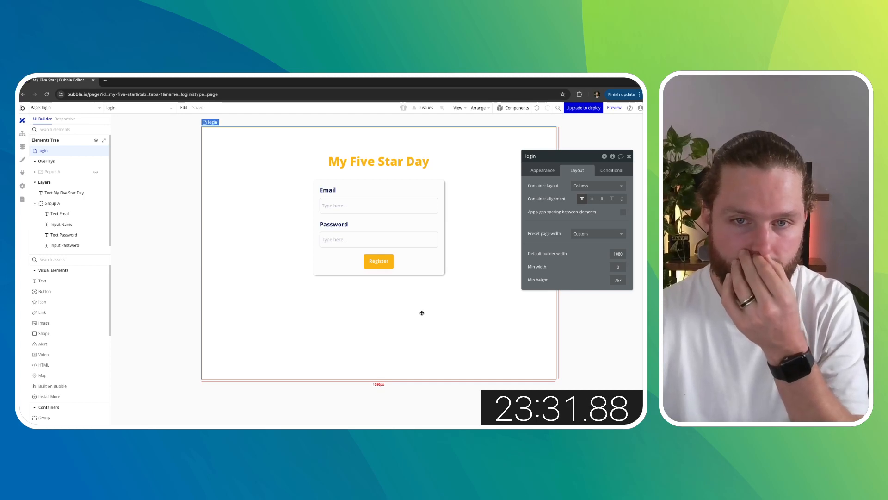
- Relabel the login page's button as Login
{"action": "left_click", "coordinate": [377, 260]}
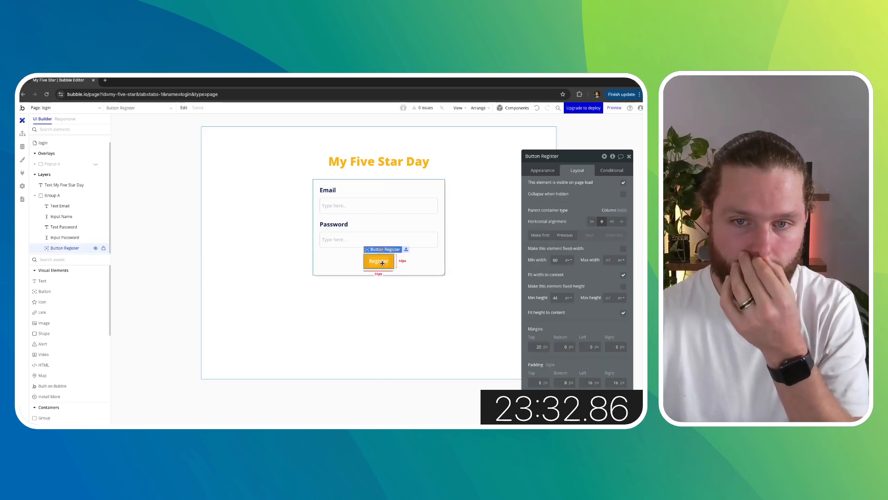
{"action": "left_click", "coordinate": [549, 174]}
{"action": "double_click", "coordinate": [588, 198]}
{"action": "type", "text": "Login"}
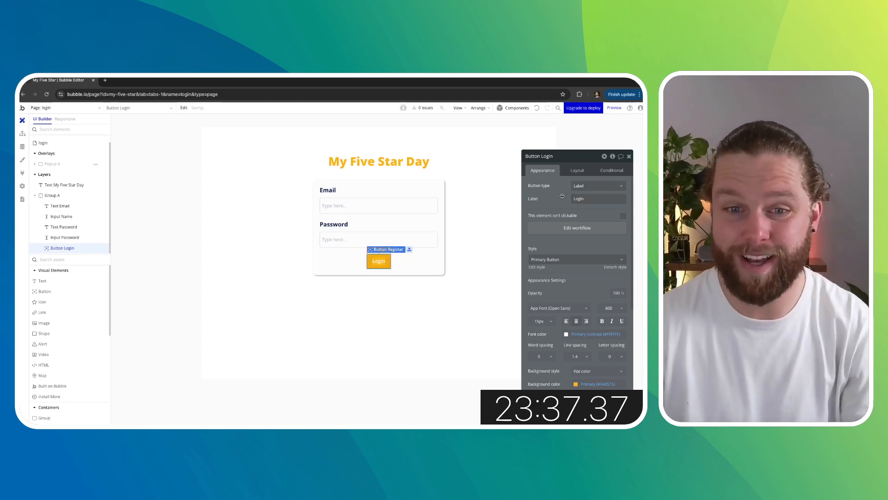
{"action": "left_click", "coordinate": [473, 281]}
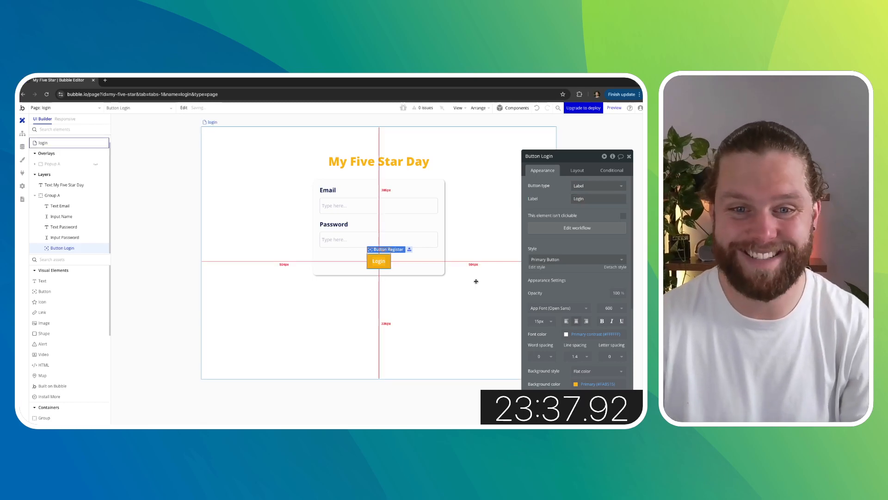
- Try to replace the cloned sign-up workflow step with a Log the user in action
{"action": "left_click", "coordinate": [379, 261]}
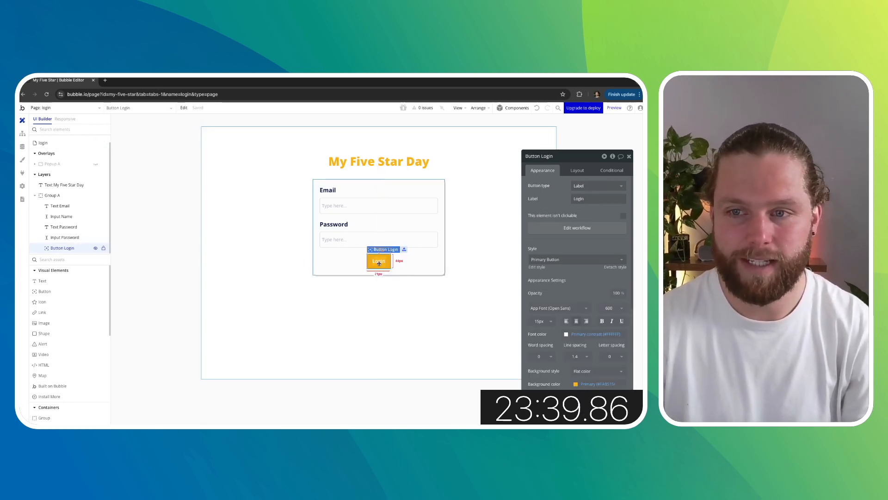
{"action": "left_click", "coordinate": [573, 228]}
{"action": "left_click", "coordinate": [69, 135]}
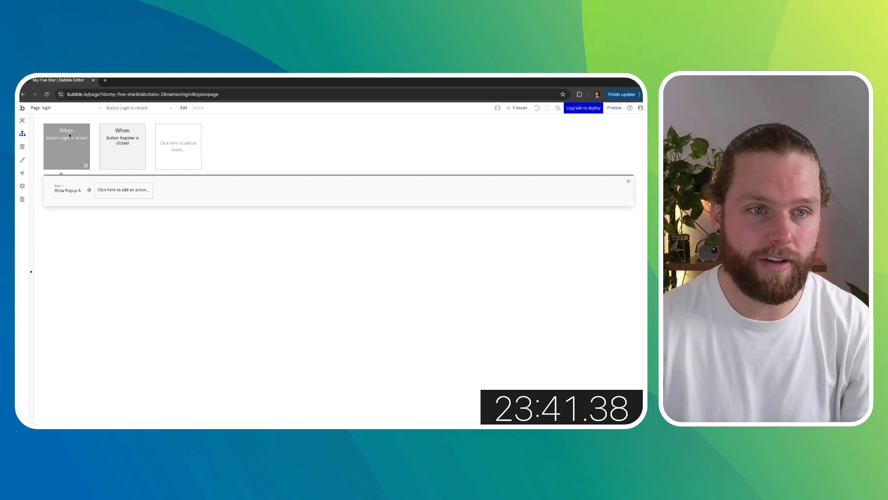
{"action": "left_click", "coordinate": [86, 166]}
{"action": "left_click", "coordinate": [86, 163]}
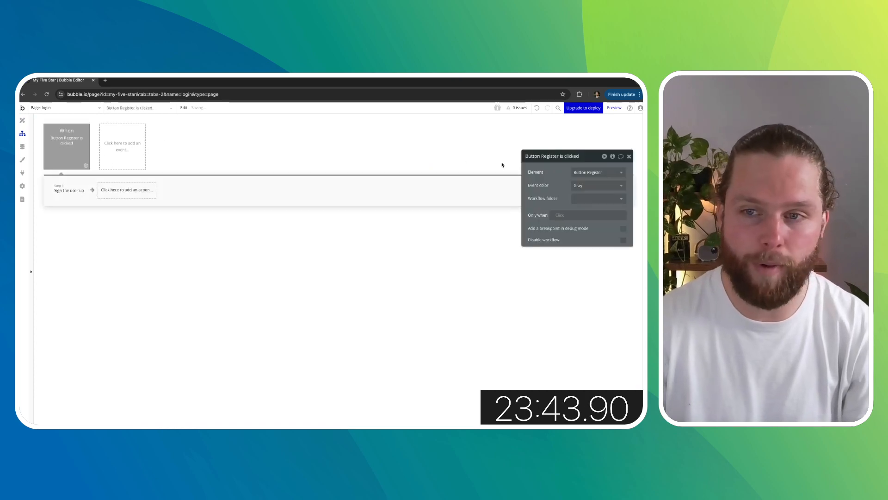
{"action": "left_click", "coordinate": [148, 194]}
{"action": "type", "text": "log"}
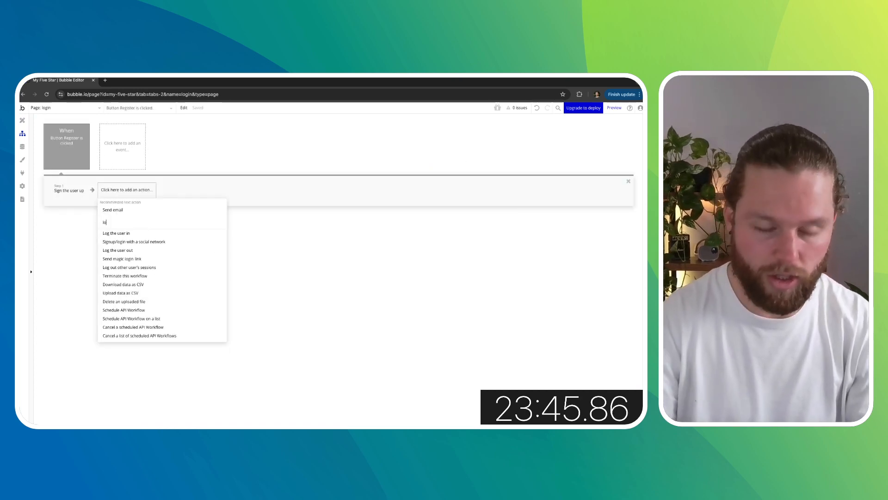
{"action": "left_click", "coordinate": [118, 232]}
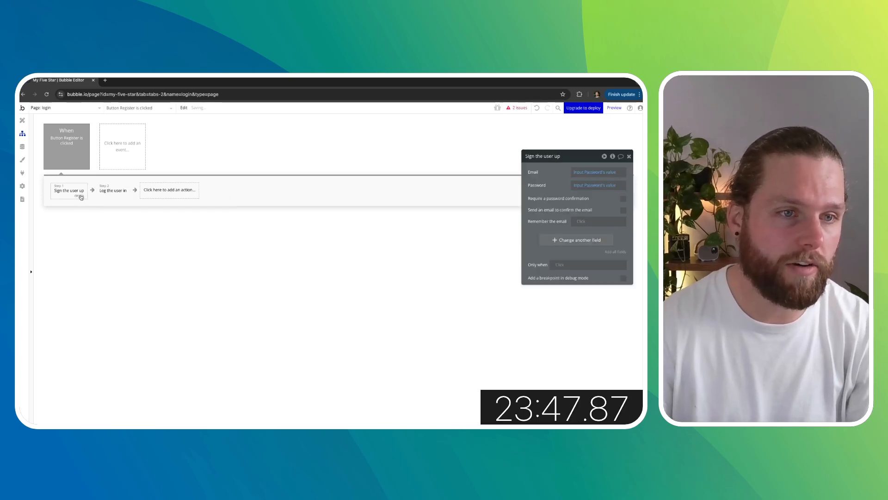
{"action": "left_click", "coordinate": [65, 189]}
{"action": "left_click", "coordinate": [581, 173]}
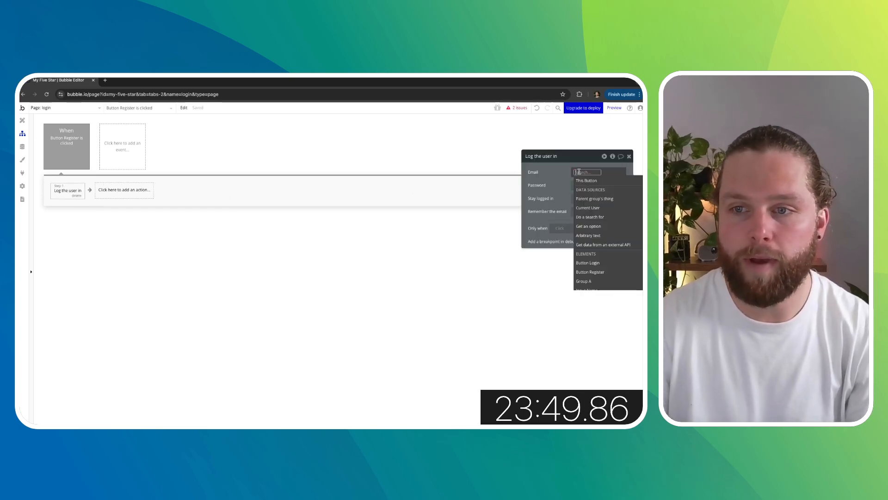
{"action": "scroll", "coordinate": [602, 223], "scroll_direction": "down", "scroll_amount": 1}
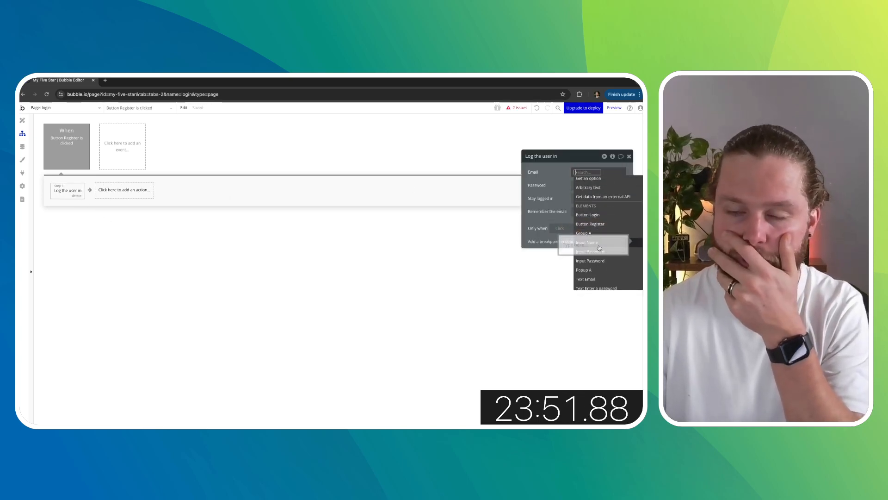
- Rename the login page's first input to Input Email
{"action": "left_click", "coordinate": [22, 120]}
{"action": "left_click", "coordinate": [538, 156]}
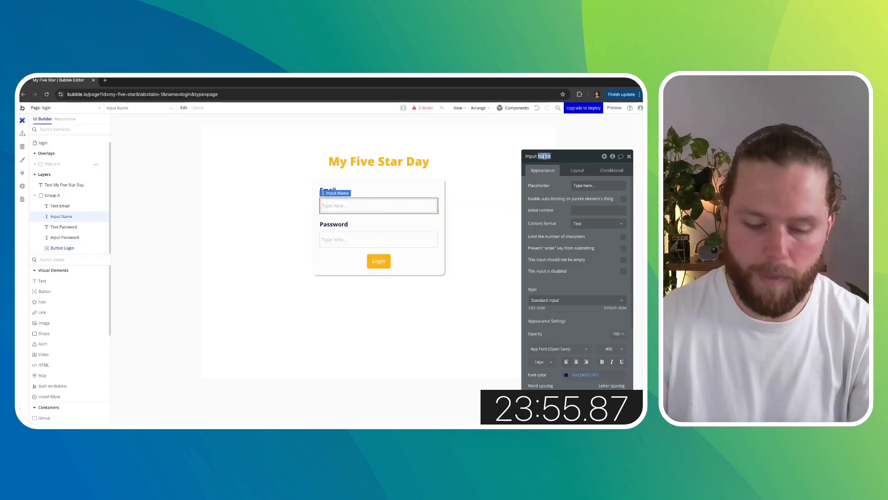
{"action": "type", "text": "Input Email"}
{"action": "left_click", "coordinate": [351, 240]}
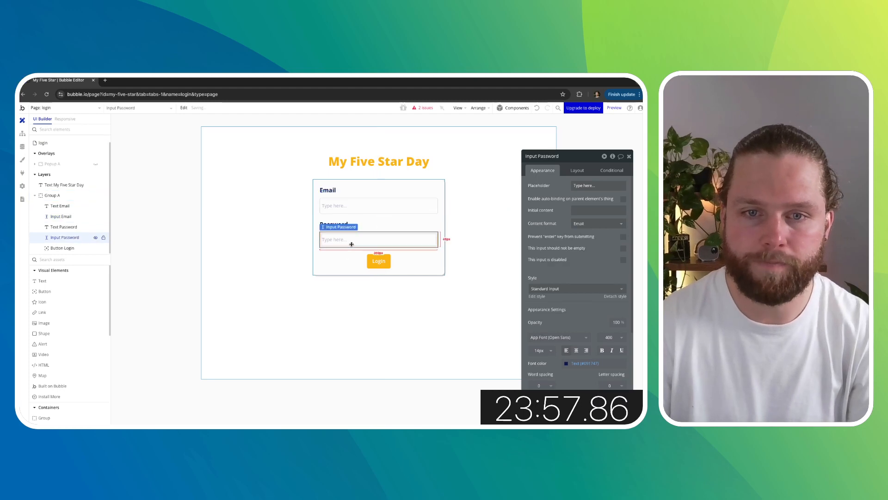
{"action": "left_click", "coordinate": [550, 156]}
{"action": "type", "text": "Input Em"}
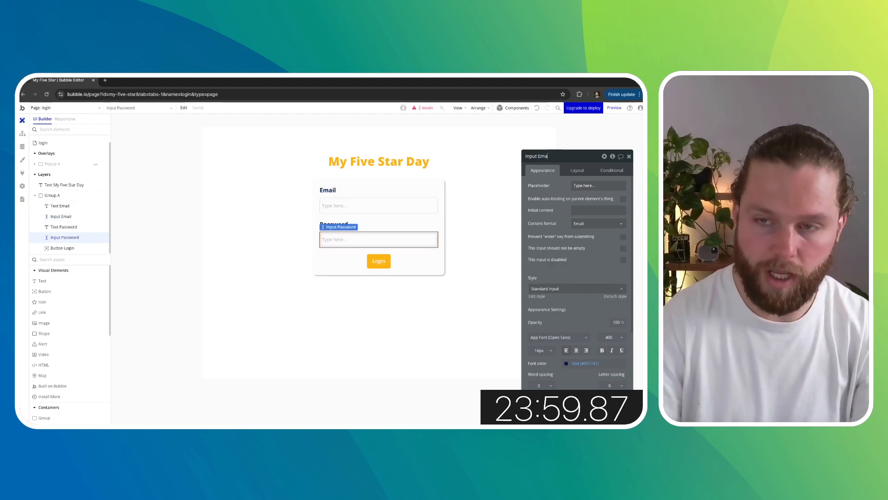
{"action": "key", "text": "BackSpace"}
{"action": "key", "text": "BackSpace"}
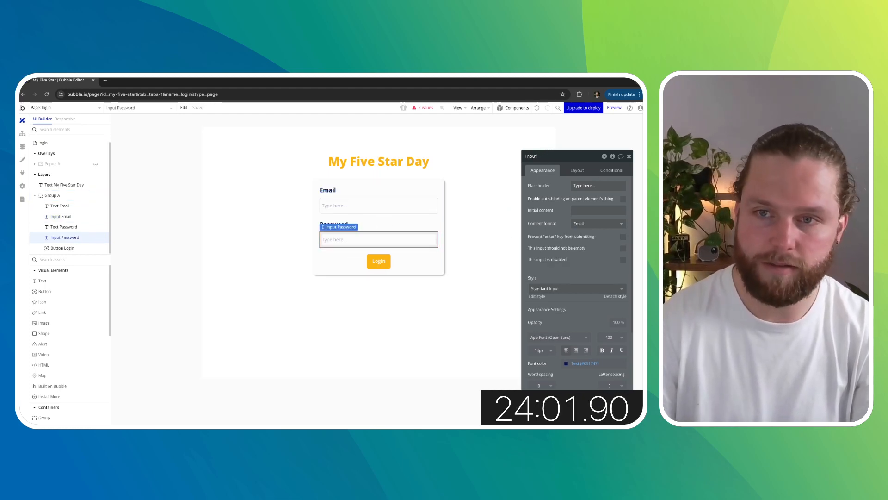
{"action": "key", "text": "super+z"}
{"action": "key", "text": "super+z"}
{"action": "left_click", "coordinate": [502, 164]}
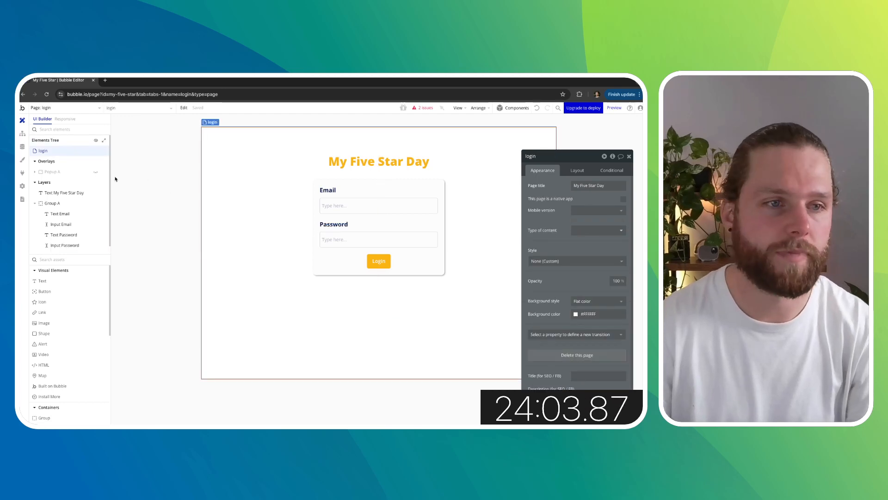
- Delete the password popup from the login page
{"action": "left_click", "coordinate": [74, 172]}
{"action": "left_click", "coordinate": [95, 171]}
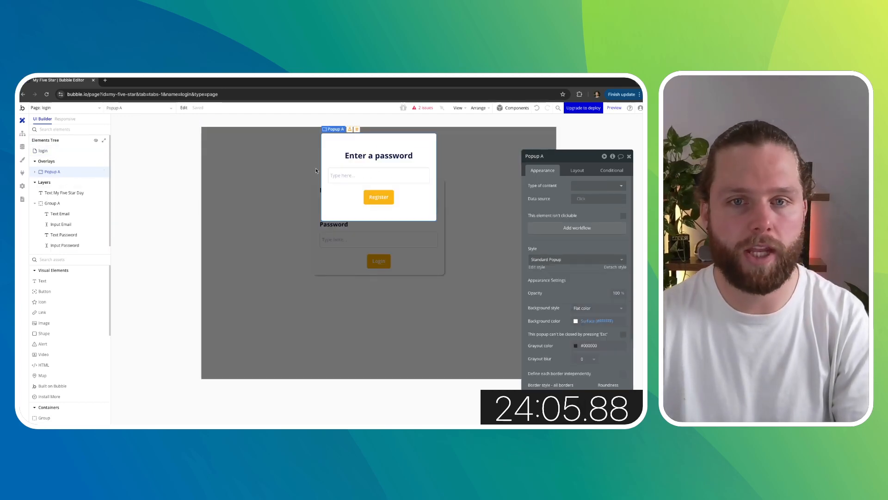
{"action": "key", "text": "Delete"}
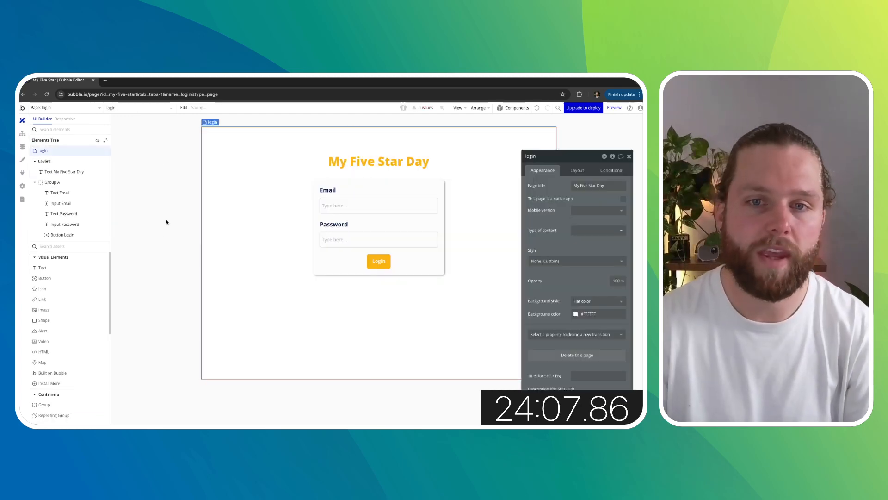
- Create a click workflow event for the Login button
{"action": "left_click", "coordinate": [22, 147]}
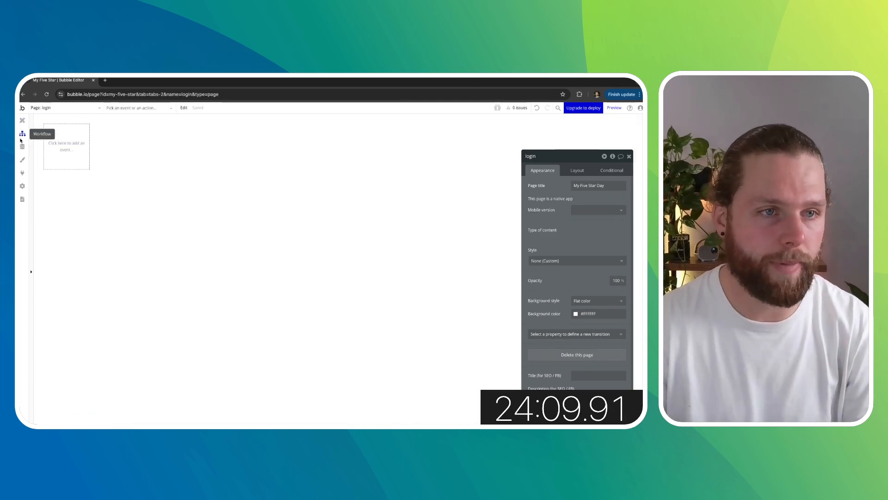
{"action": "left_click", "coordinate": [23, 133]}
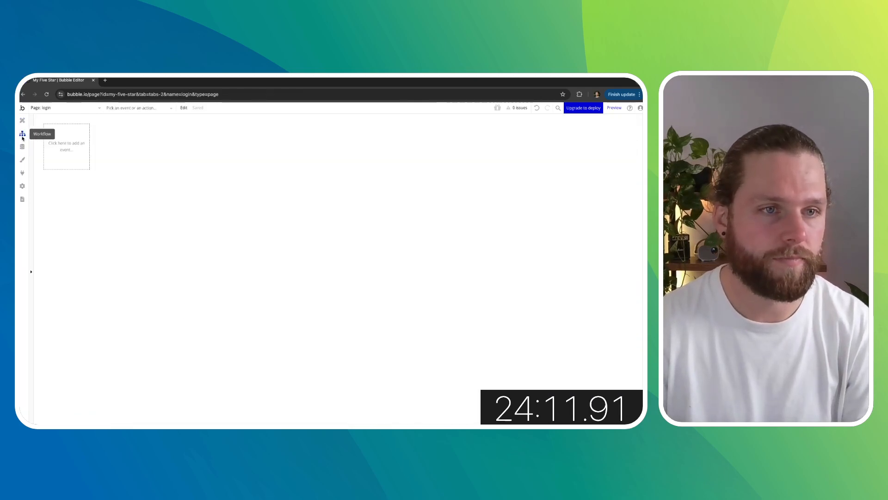
{"action": "left_click", "coordinate": [63, 142]}
{"action": "left_click", "coordinate": [23, 120]}
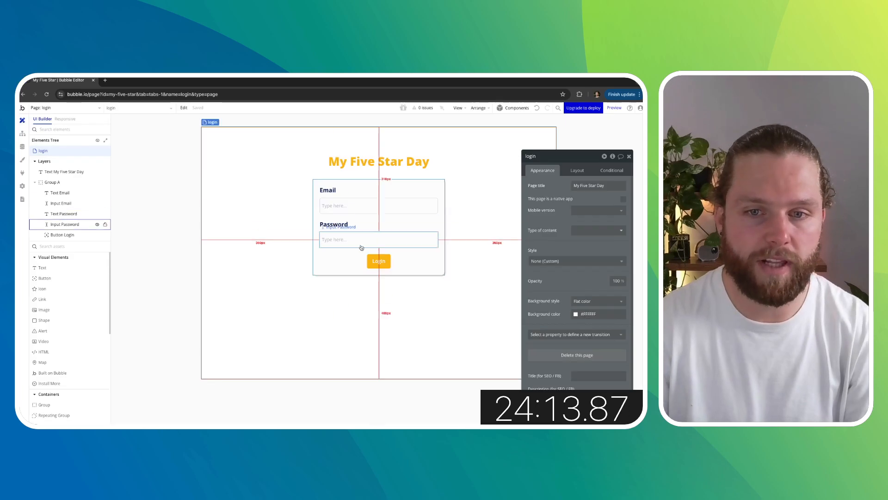
{"action": "left_click", "coordinate": [378, 261]}
{"action": "left_click", "coordinate": [583, 229]}
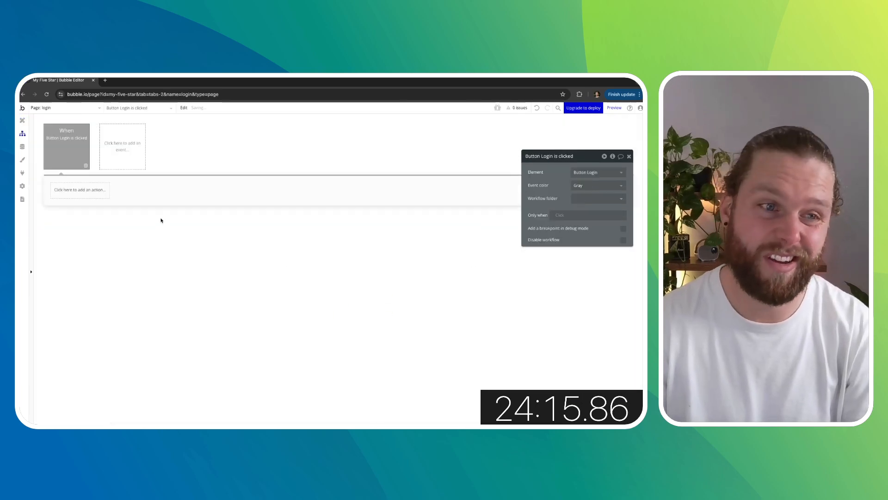
- Add a Log the user in action to the Login button's click workflow
{"action": "left_click", "coordinate": [80, 190]}
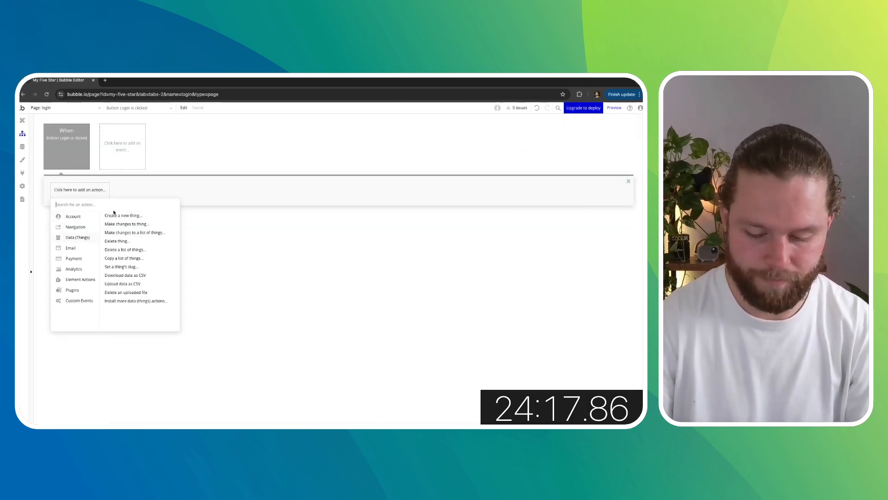
{"action": "type", "text": "log"}
{"action": "left_click", "coordinate": [110, 215]}
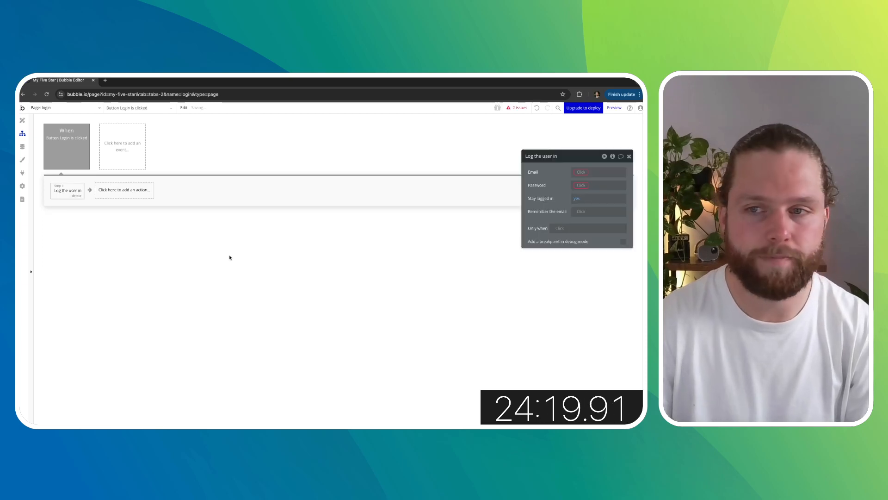
- Set the Log the user in action's Email to Input Email's value
{"action": "left_click", "coordinate": [584, 172]}
{"action": "scroll", "coordinate": [598, 223], "scroll_direction": "down", "scroll_amount": 2}
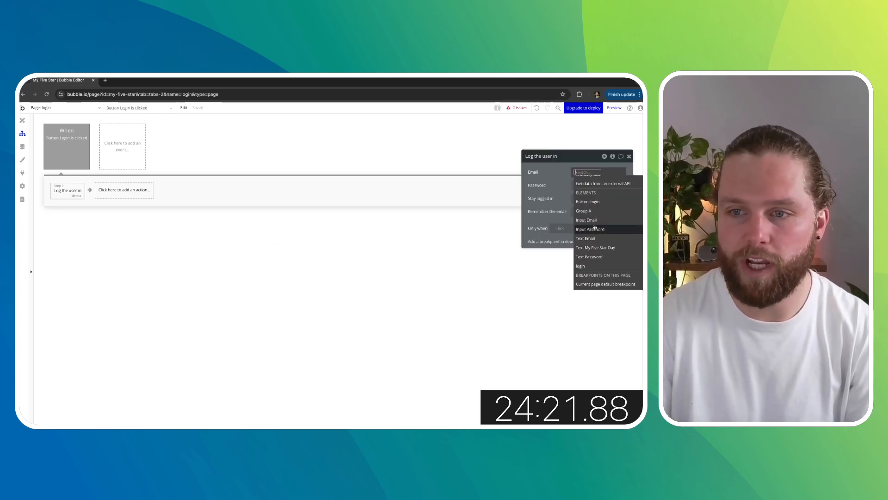
{"action": "left_click", "coordinate": [595, 221]}
{"action": "left_click", "coordinate": [558, 183]}
{"action": "left_click", "coordinate": [584, 186]}
{"action": "left_click", "coordinate": [588, 173]}
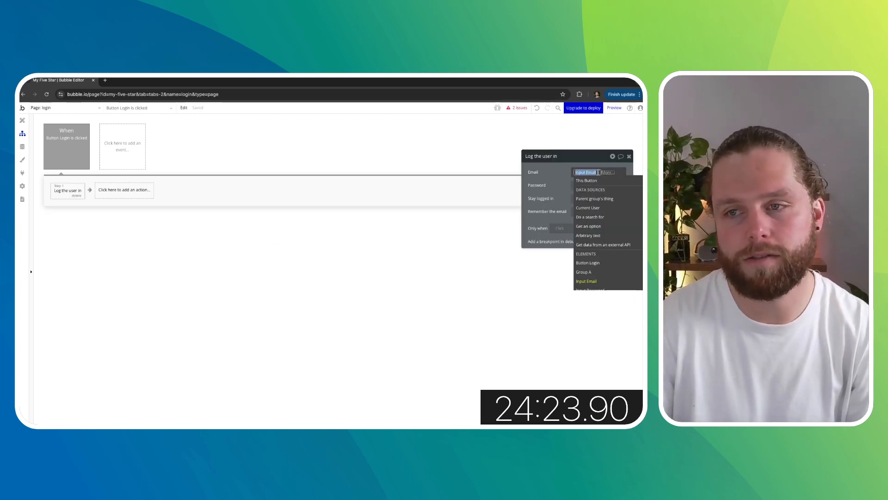
{"action": "left_click", "coordinate": [605, 170]}
{"action": "left_click", "coordinate": [603, 189]}
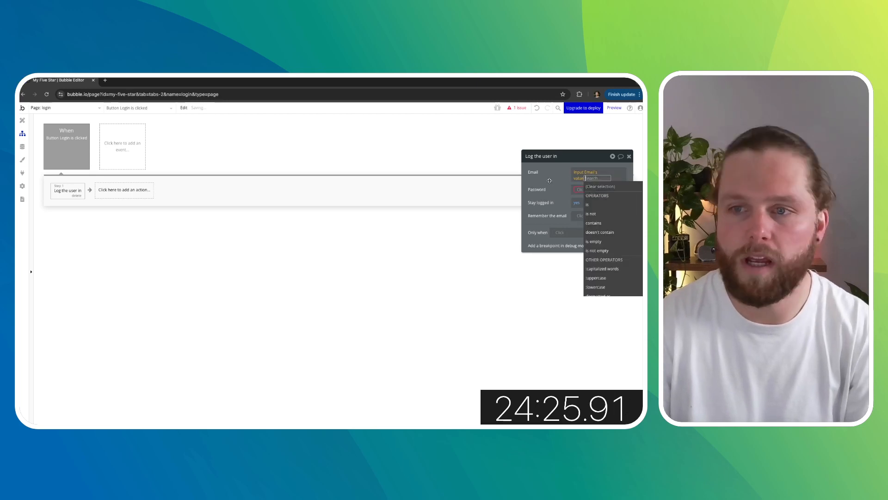
{"action": "left_click", "coordinate": [569, 205]}
- Set the action's Password to Input Password's value and return to the login page's design view
{"action": "left_click", "coordinate": [581, 186]}
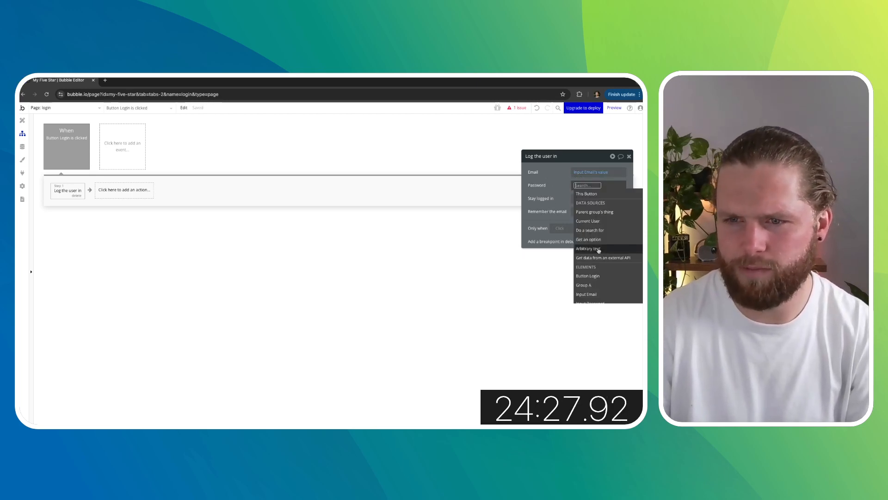
{"action": "left_click", "coordinate": [598, 208]}
{"action": "left_click", "coordinate": [601, 207]}
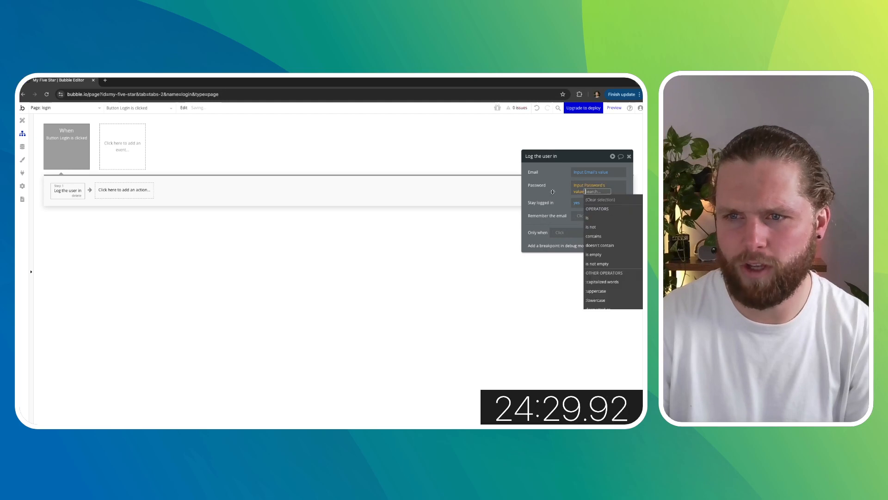
{"action": "left_click", "coordinate": [601, 225]}
{"action": "left_click", "coordinate": [629, 156]}
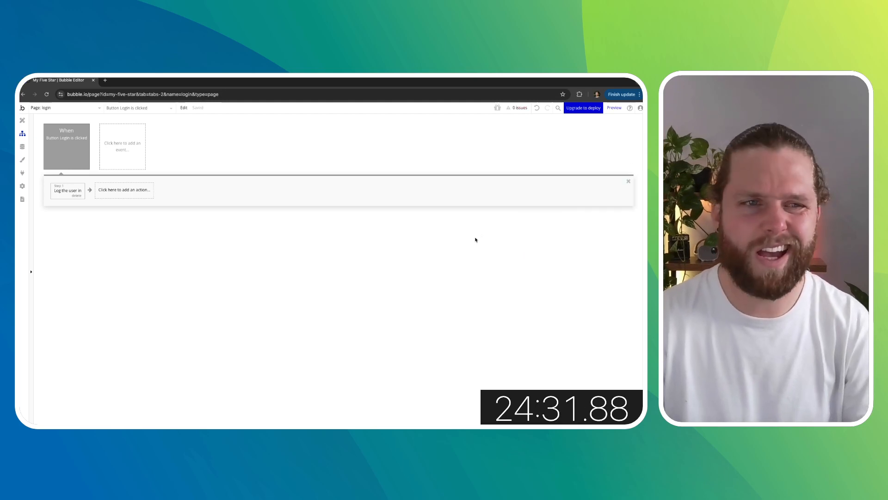
{"action": "left_click", "coordinate": [22, 121]}
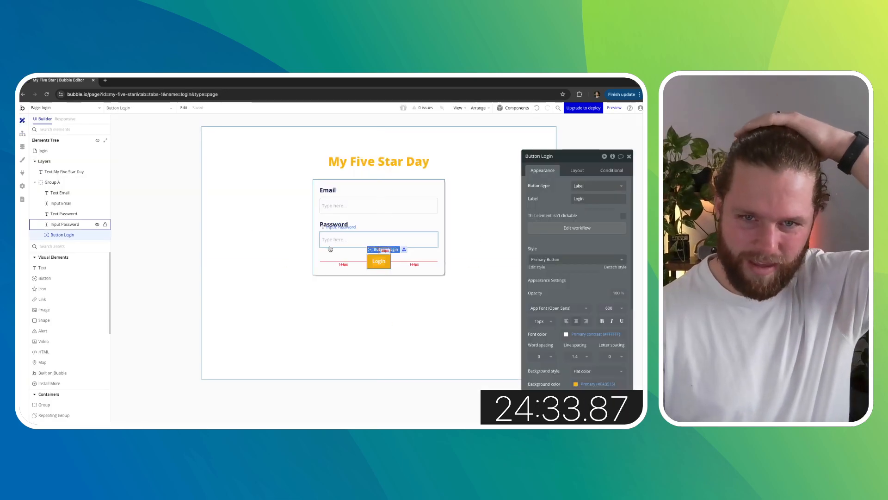
{"action": "left_click", "coordinate": [479, 226]}
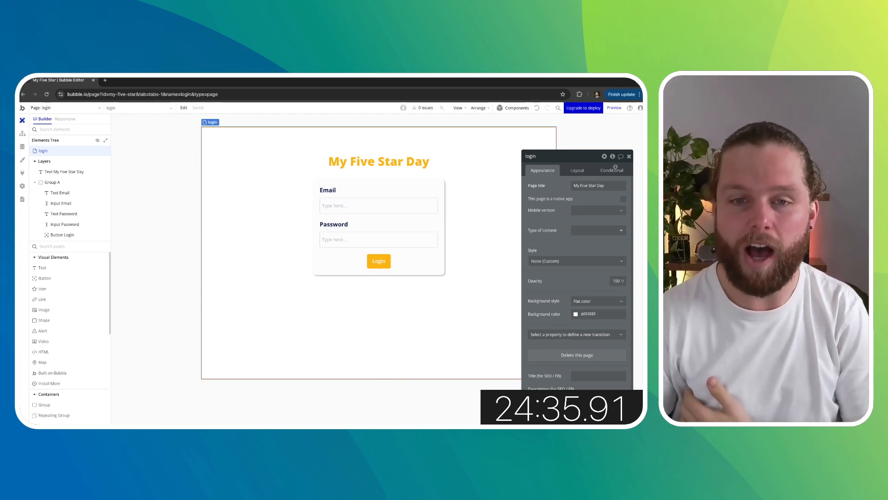
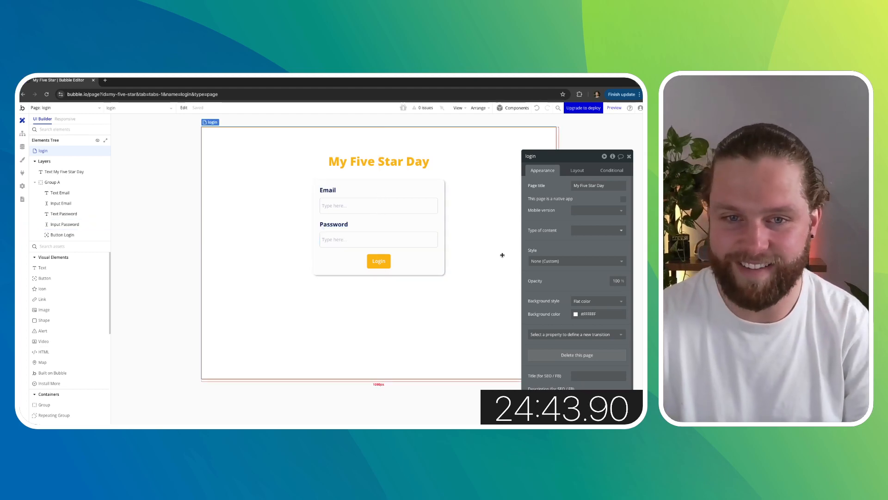
{"action": "left_click", "coordinate": [629, 157]}
{"action": "double_click", "coordinate": [586, 160]}
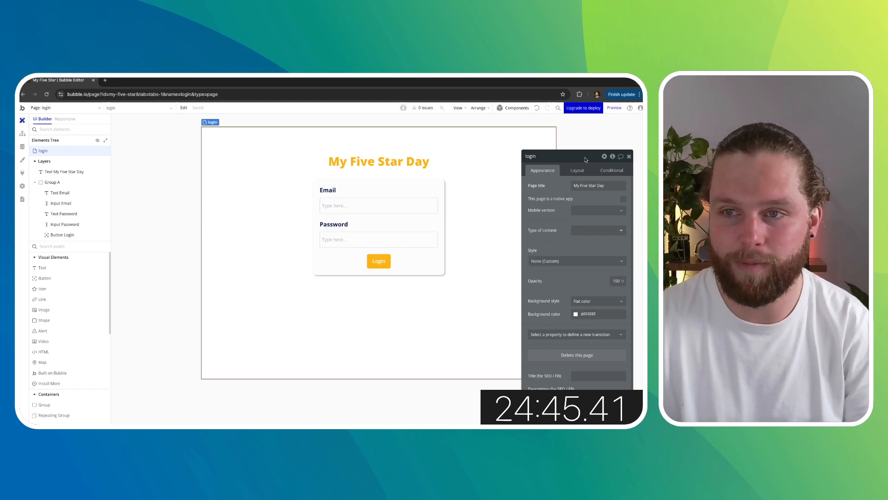
{"action": "left_click", "coordinate": [621, 157]}
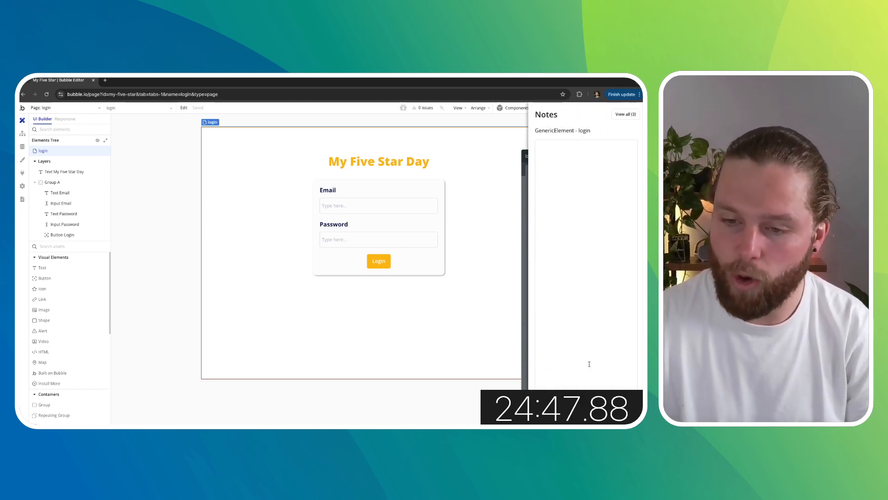
{"action": "left_click", "coordinate": [596, 411]}
{"action": "left_click", "coordinate": [631, 156]}
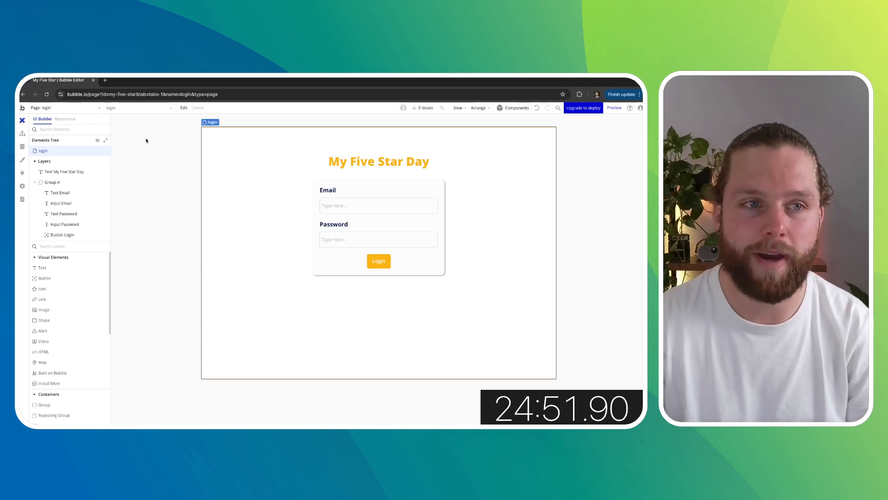
- Switch to the register page and open it in preview
{"action": "left_click", "coordinate": [81, 108]}
{"action": "left_click", "coordinate": [66, 139]}
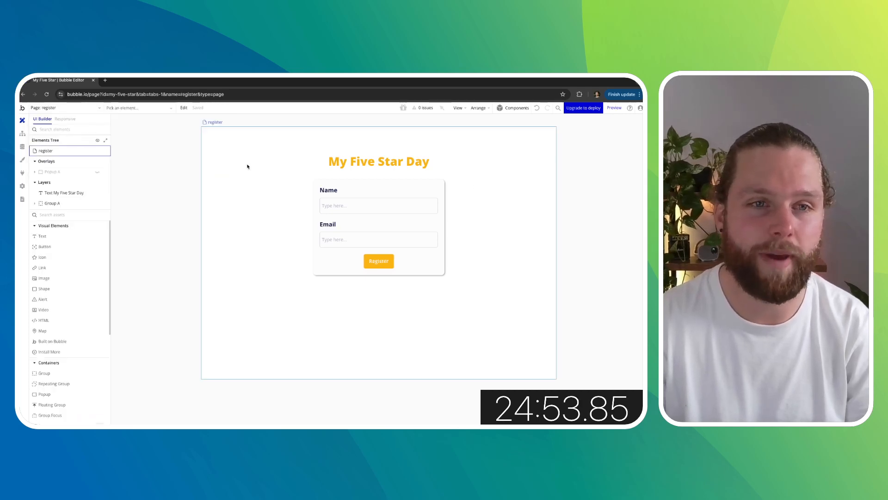
{"action": "double_click", "coordinate": [539, 135]}
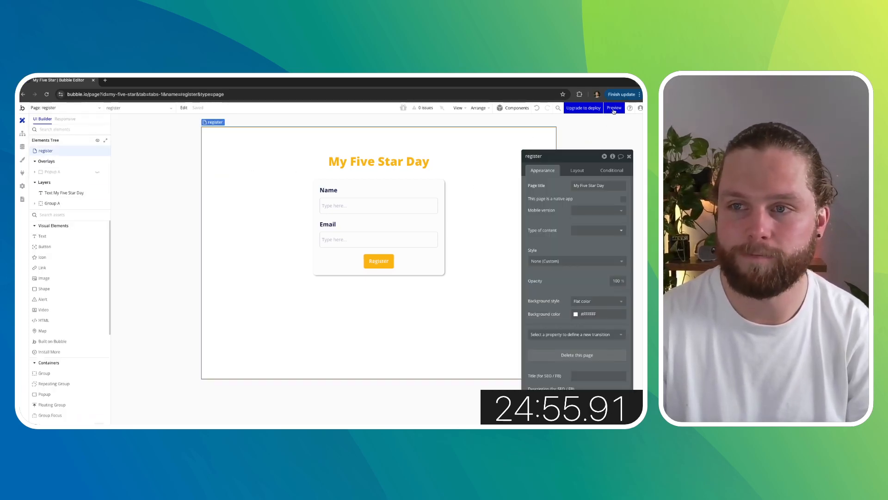
{"action": "left_click", "coordinate": [614, 108]}
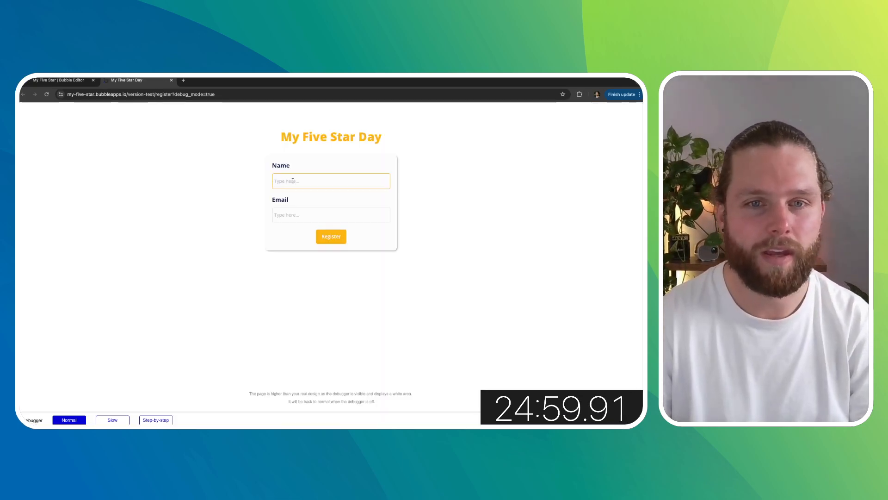
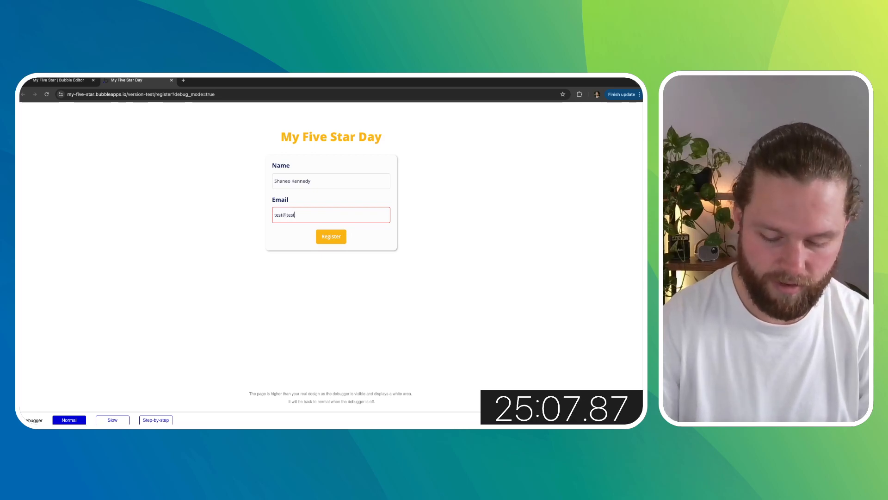
- Fill in a name and a test email in the preview's register form and submit it
{"action": "left_click", "coordinate": [339, 241]}
- Enter a password in the preview's password popup
{"action": "type", "text": "••••"}
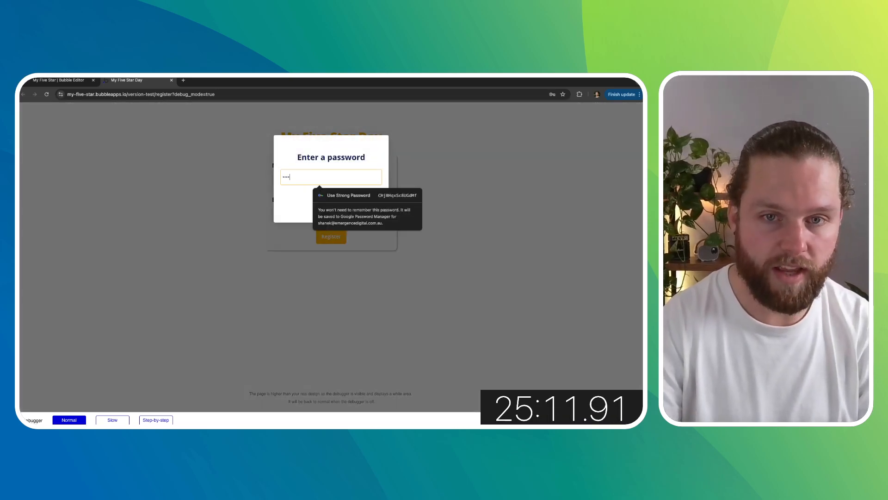
{"action": "type", "text": "•••"}
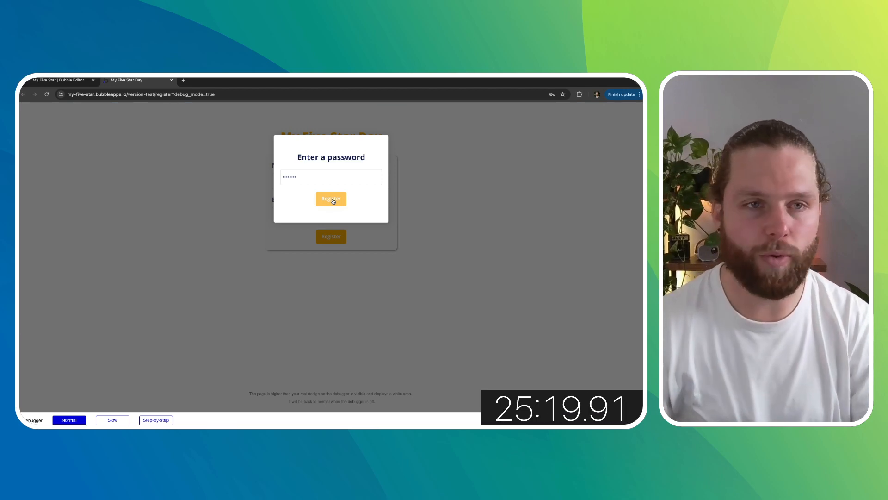
- Return to the editor, select the Register button and open its workflows
{"action": "left_click", "coordinate": [65, 81]}
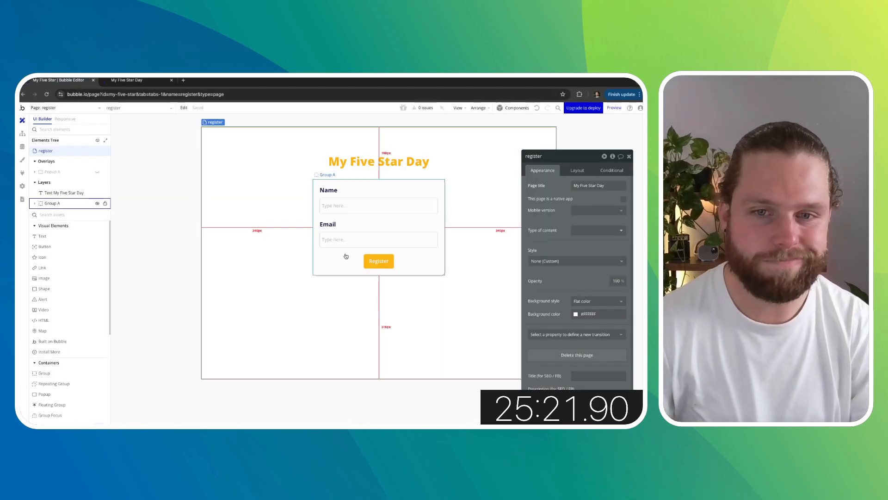
{"action": "left_click", "coordinate": [378, 260]}
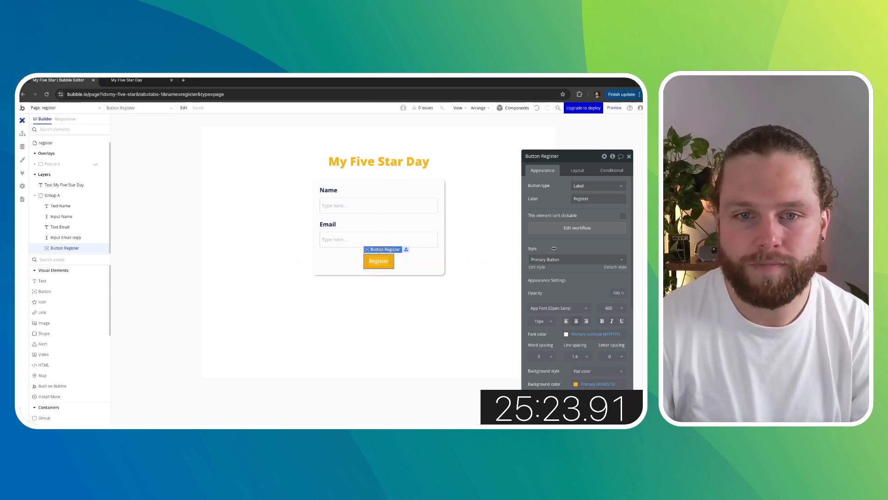
{"action": "left_click", "coordinate": [92, 109]}
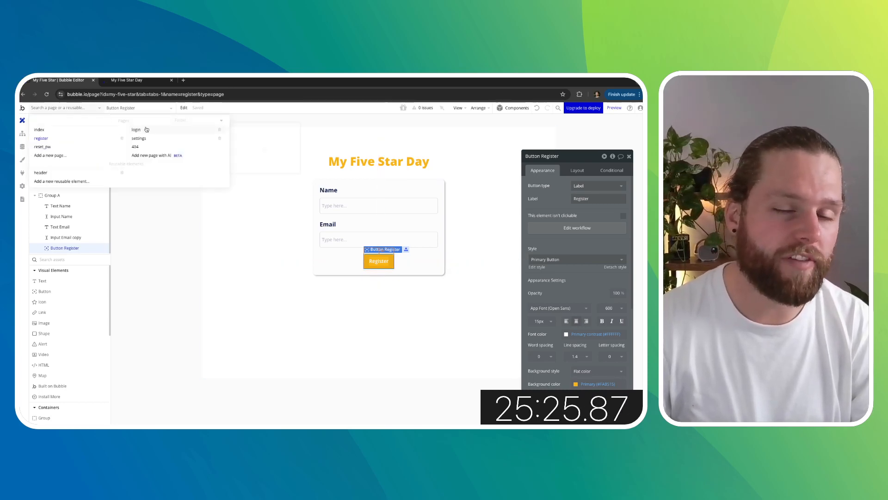
{"action": "left_click", "coordinate": [546, 228]}
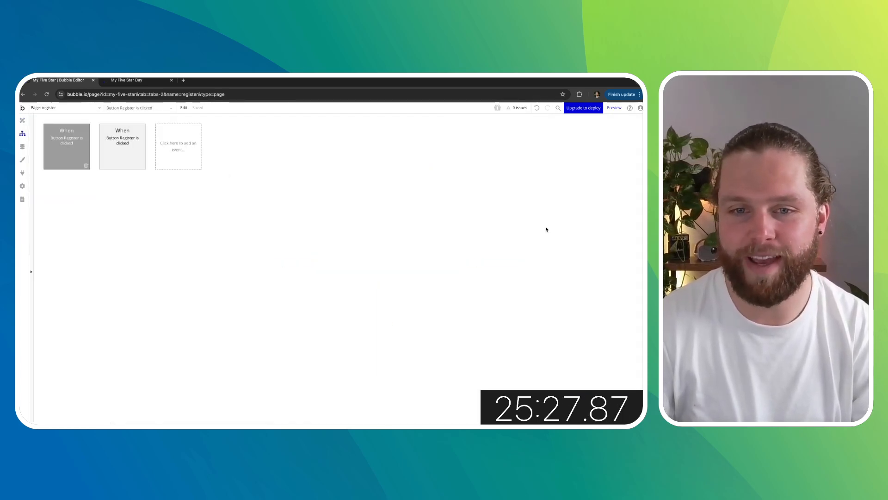
- Inspect the first Register button workflow's actions
{"action": "left_click", "coordinate": [67, 163]}
{"action": "left_click", "coordinate": [116, 193]}
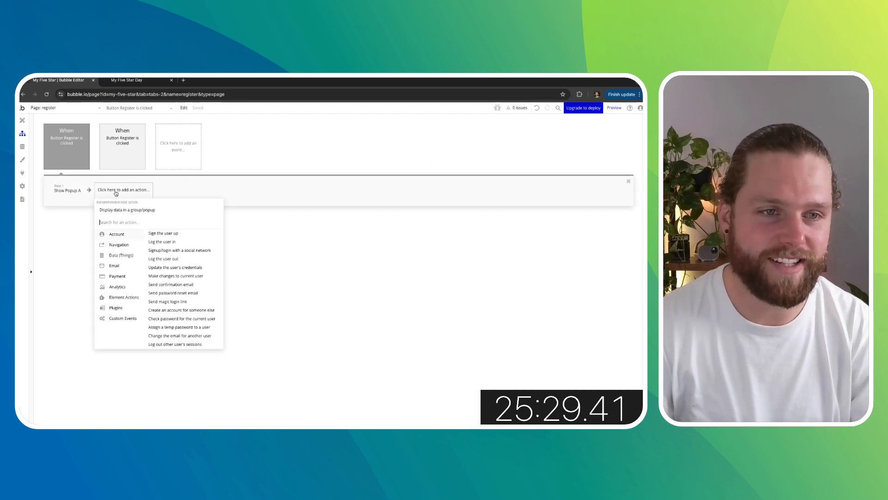
{"action": "left_click", "coordinate": [296, 236]}
- Add a Go to page action after Sign the user up in the second Register workflow, targeting the register page
{"action": "left_click", "coordinate": [138, 144]}
{"action": "left_click", "coordinate": [132, 189]}
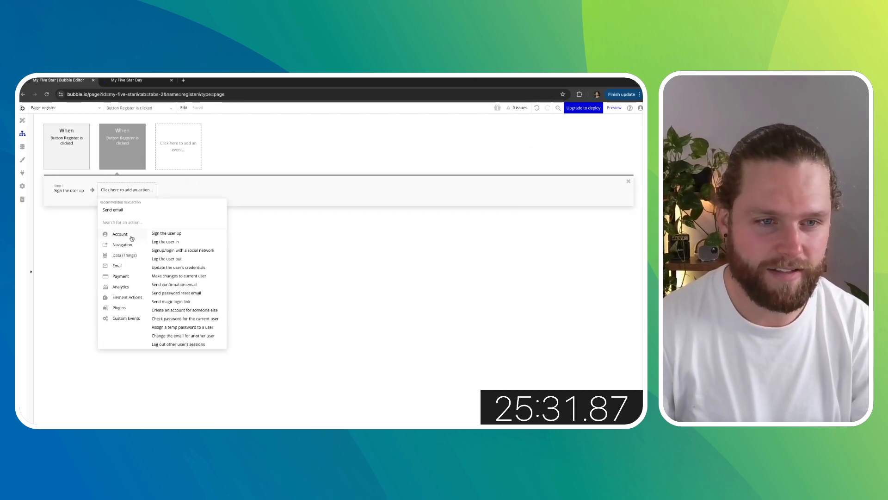
{"action": "mouse_move", "coordinate": [127, 244]}
{"action": "left_click", "coordinate": [171, 234]}
{"action": "left_click", "coordinate": [587, 172]}
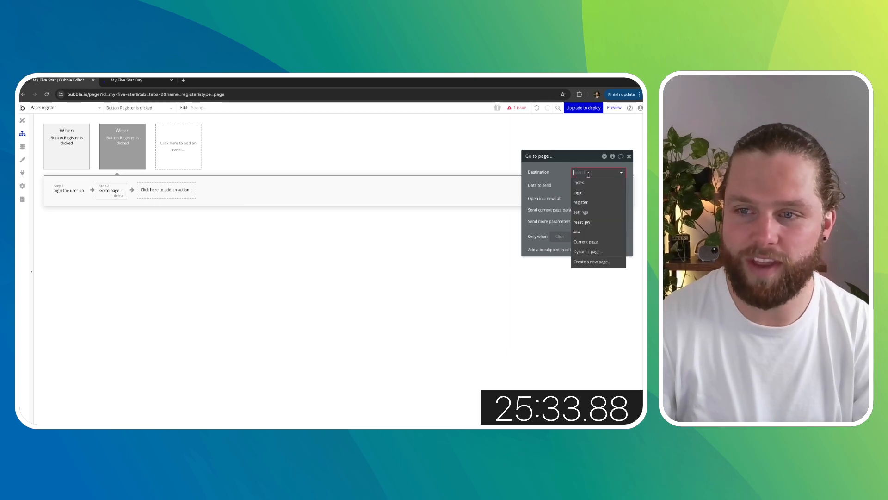
{"action": "left_click", "coordinate": [591, 199]}
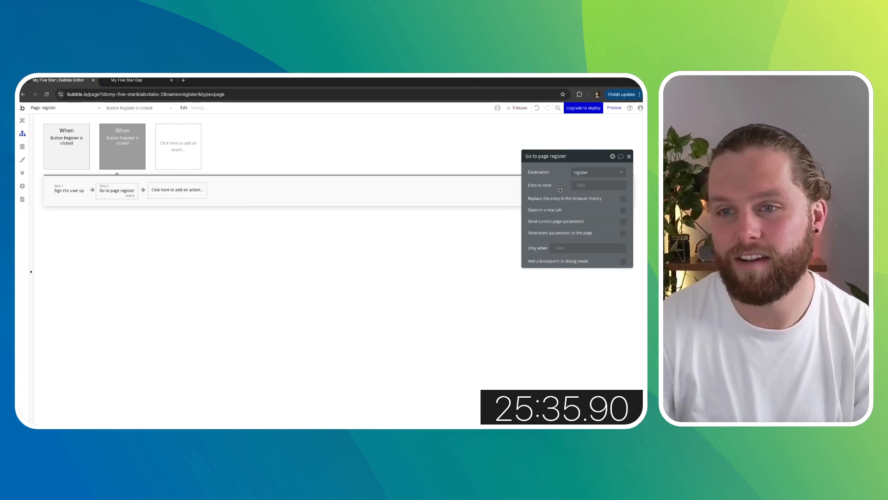
{"action": "left_click", "coordinate": [630, 157]}
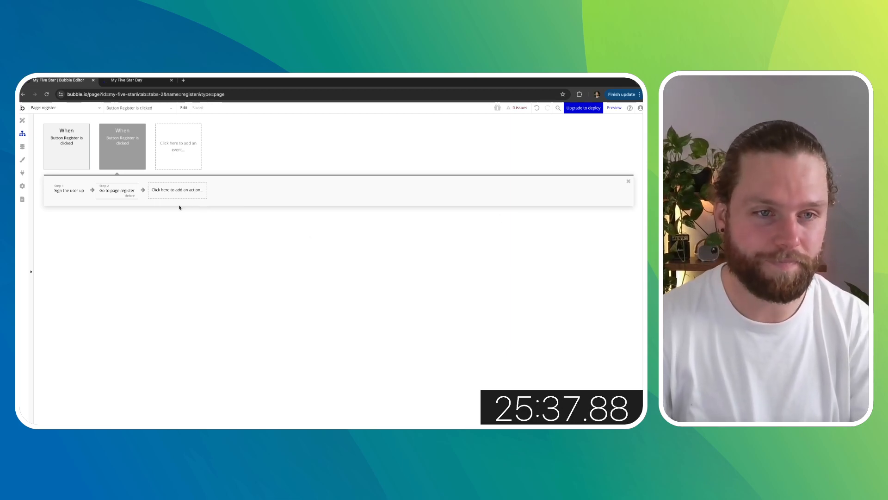
- Change the Go to page action's destination to index
{"action": "left_click", "coordinate": [105, 190]}
{"action": "left_click", "coordinate": [597, 172]}
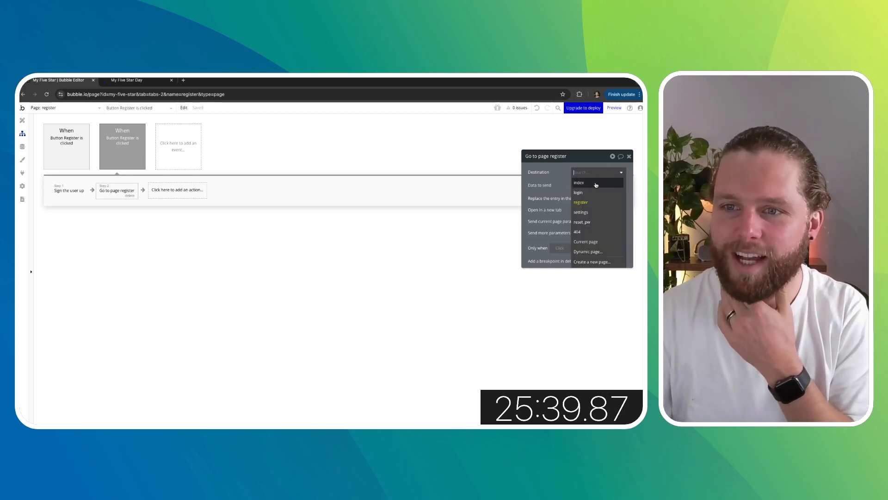
{"action": "left_click", "coordinate": [581, 185]}
{"action": "left_click", "coordinate": [630, 157]}
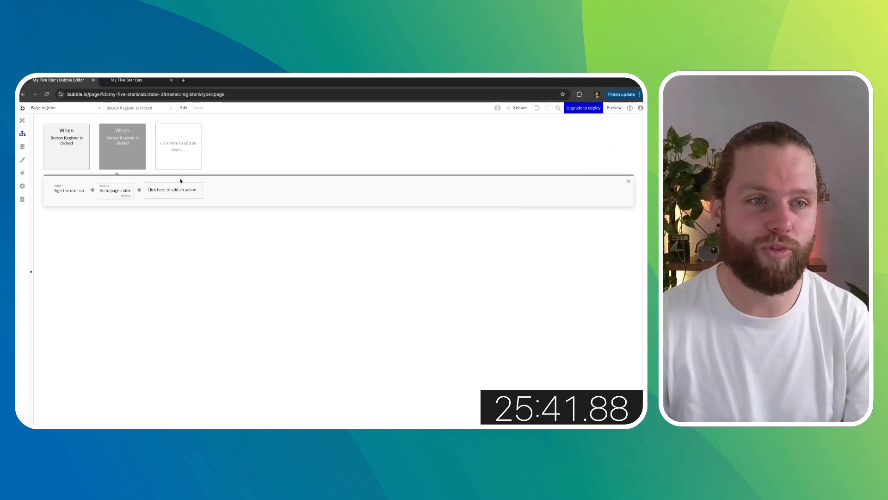
- Open the login page's Button Login click workflow
{"action": "left_click", "coordinate": [84, 109]}
{"action": "left_click", "coordinate": [78, 132]}
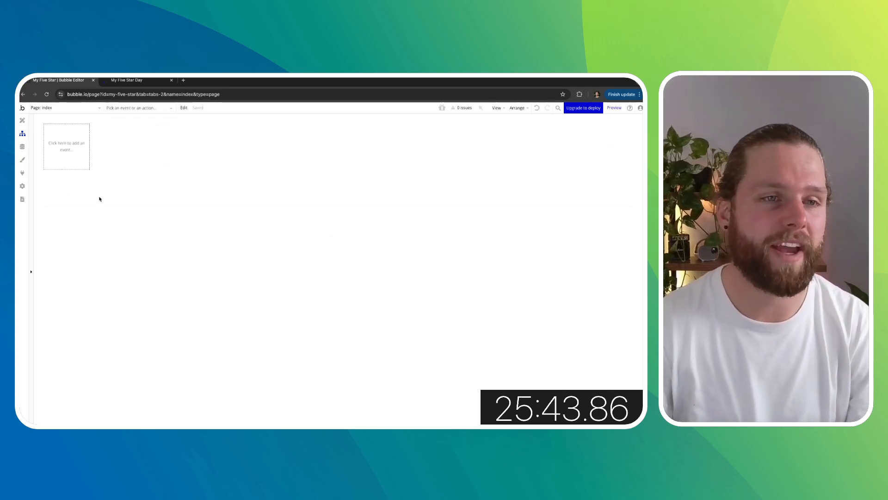
{"action": "left_click", "coordinate": [59, 110]}
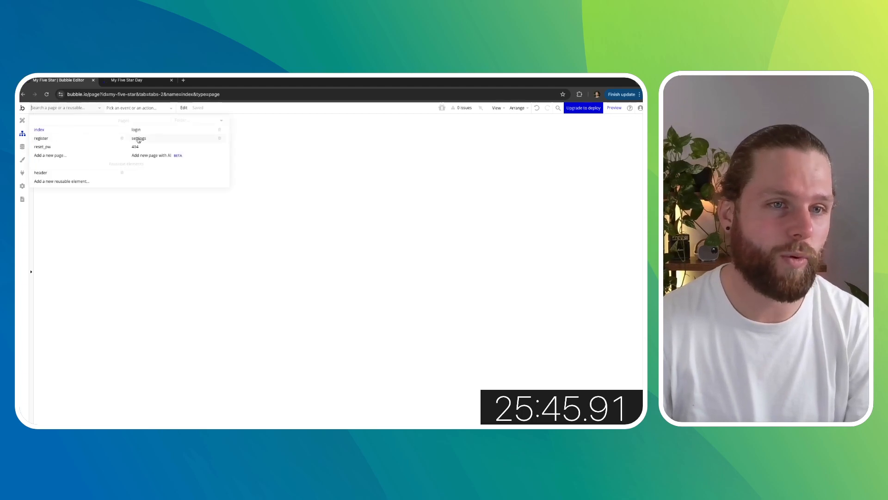
{"action": "left_click", "coordinate": [138, 139]}
{"action": "left_click", "coordinate": [66, 152]}
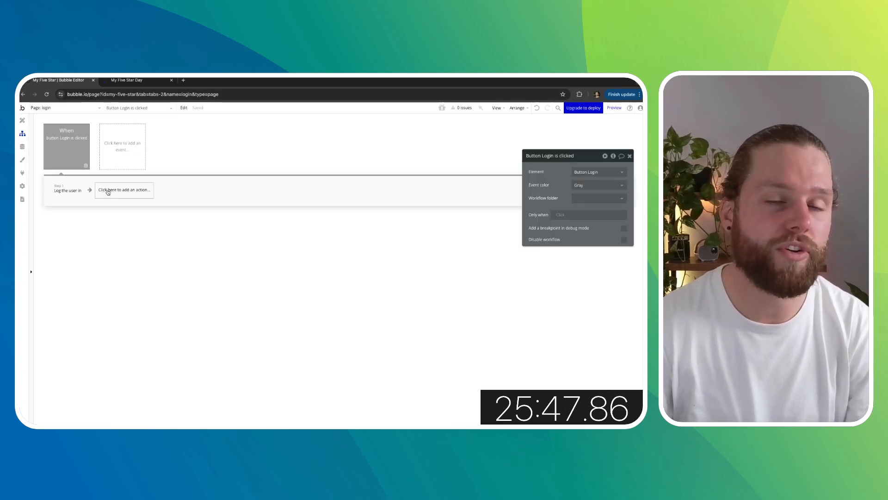
- Add a Go to page index action after Log the user in
{"action": "left_click", "coordinate": [107, 191]}
{"action": "mouse_move", "coordinate": [138, 227]}
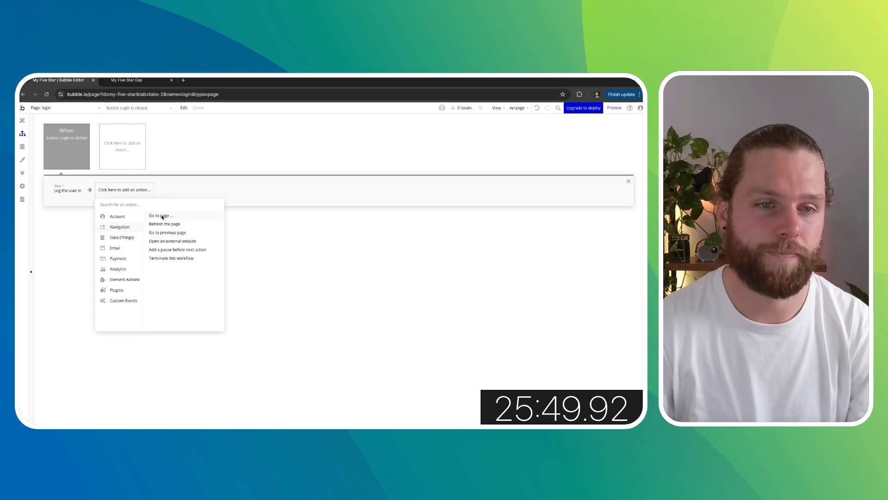
{"action": "left_click", "coordinate": [162, 217]}
{"action": "left_click", "coordinate": [594, 173]}
{"action": "left_click", "coordinate": [583, 183]}
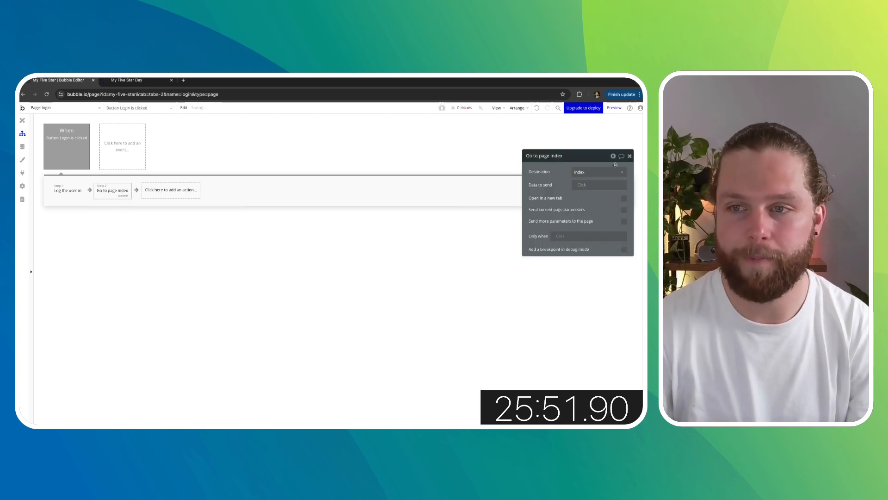
{"action": "left_click", "coordinate": [629, 156]}
- In the preview tab, remove the page path from the URL to load the app's index page
{"action": "left_click", "coordinate": [143, 82]}
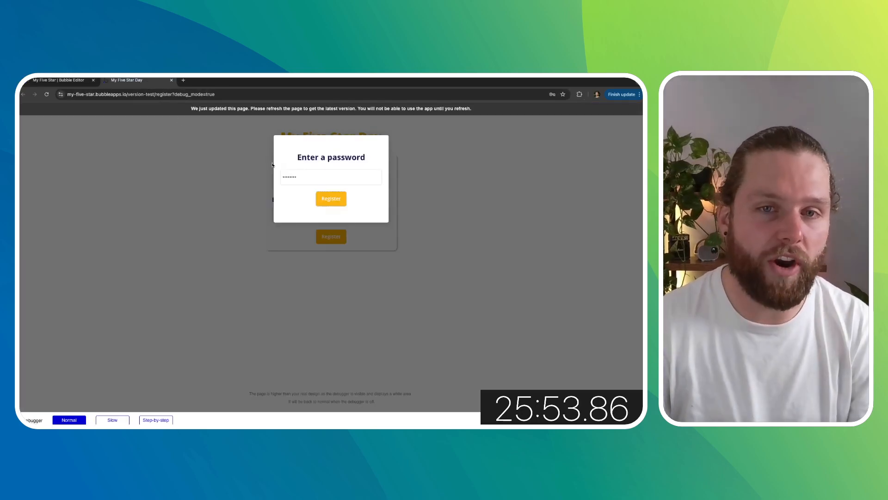
{"action": "left_click", "coordinate": [212, 94]}
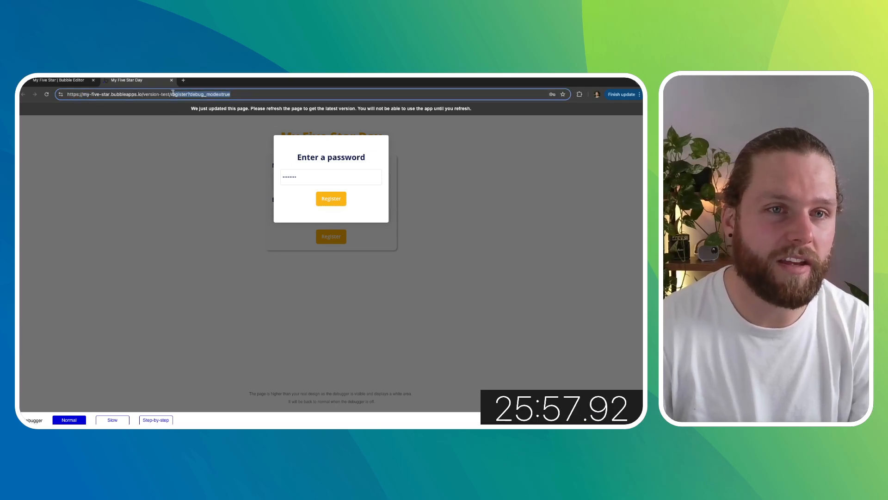
{"action": "key", "text": "BackSpace"}
{"action": "key", "text": "Return"}
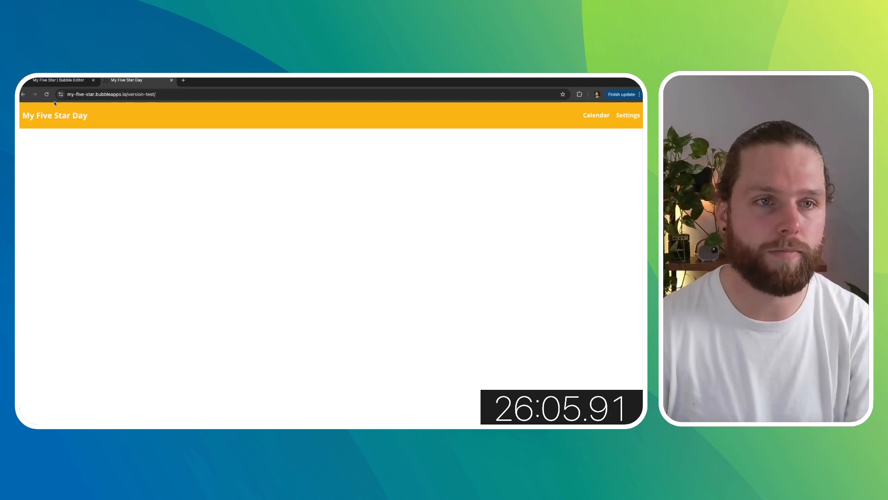
- Open the settings page in the preview by adding settings to the URL
{"action": "left_click", "coordinate": [185, 95]}
{"action": "left_click", "coordinate": [184, 95]}
{"action": "type", "text": "s"}
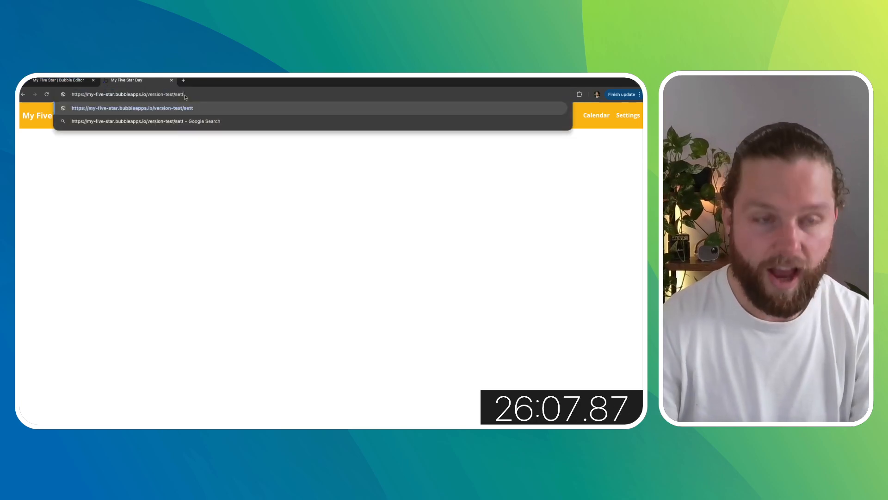
{"action": "type", "text": "ettings"}
{"action": "key", "text": "Return"}
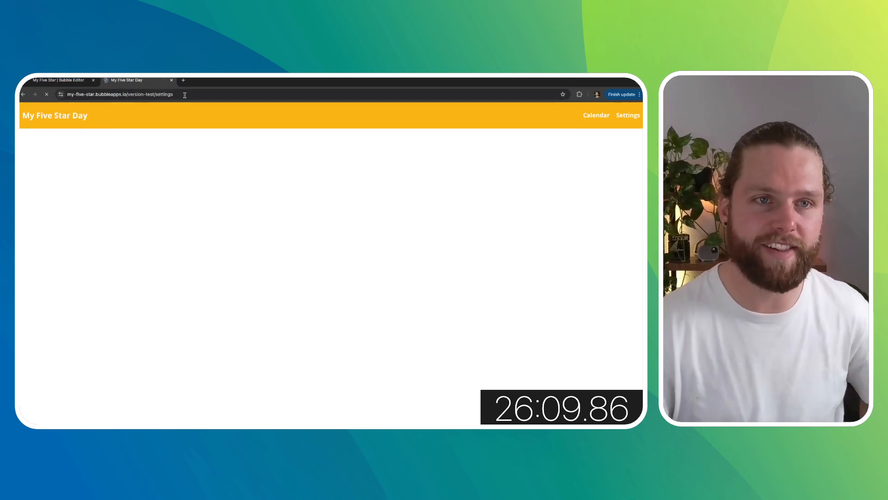
- Enter Drink 2L of Water as Habit One and 30 minutes of exercise as Habit Two
{"action": "left_click", "coordinate": [149, 155]}
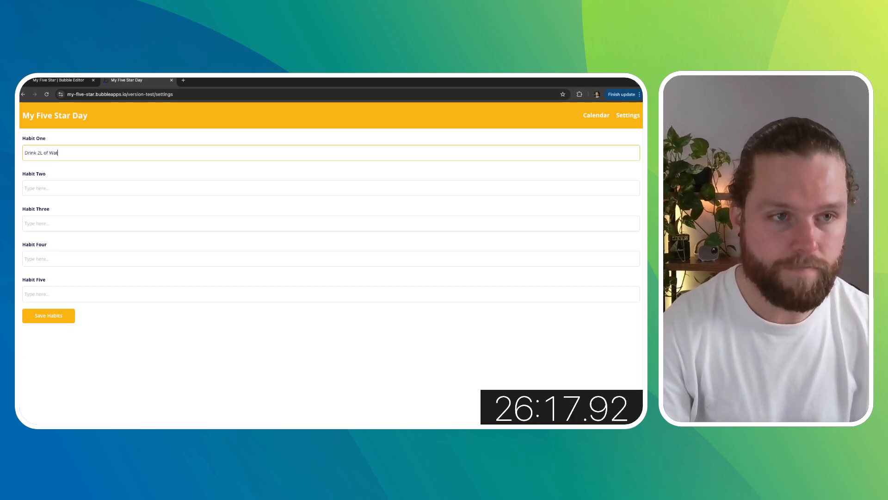
{"action": "left_click", "coordinate": [77, 188]}
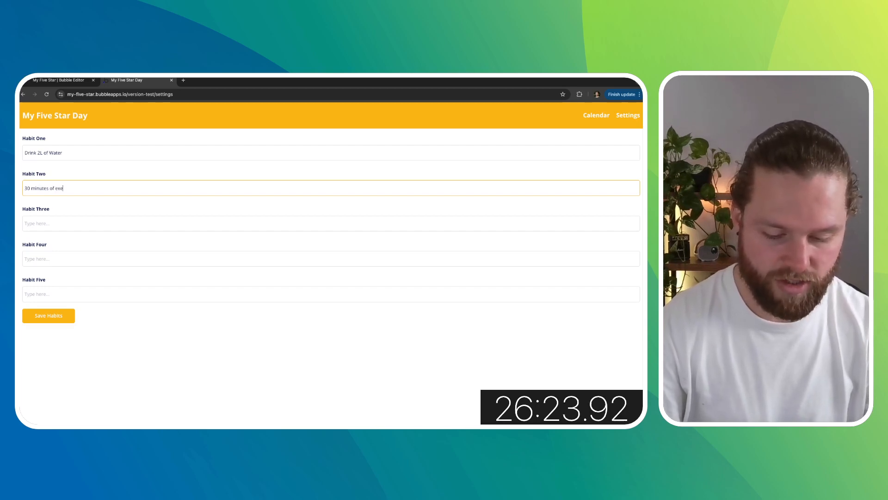
{"action": "left_click", "coordinate": [66, 221]}
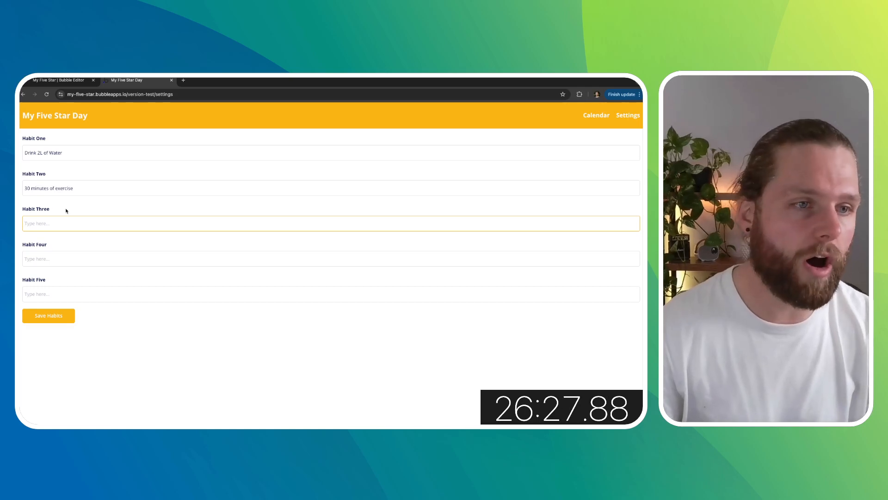
- Set Habit Two to 45 minutes of exercise, Habit Three to 30 minutes of reading and Habit Four to Skincare Routine
{"action": "double_click", "coordinate": [27, 188]}
{"action": "type", "text": "45"}
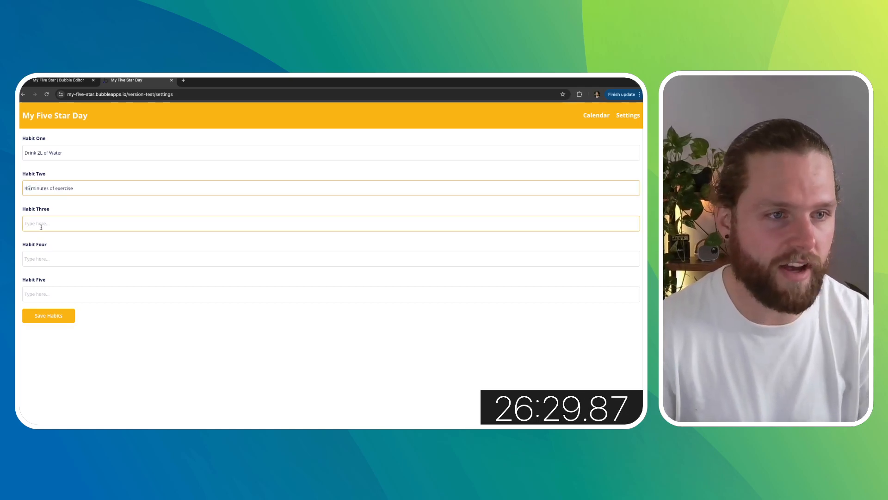
{"action": "left_click", "coordinate": [41, 226]}
{"action": "type", "text": "30 minutes of reading"}
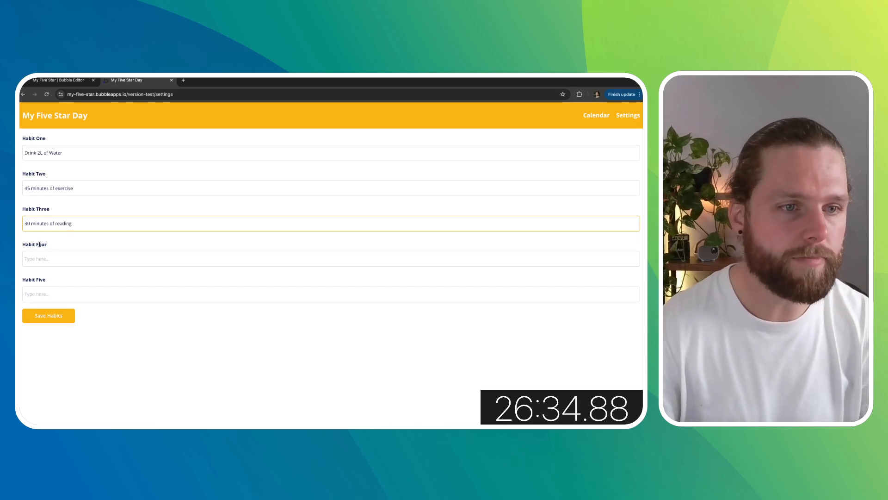
{"action": "left_click", "coordinate": [44, 261]}
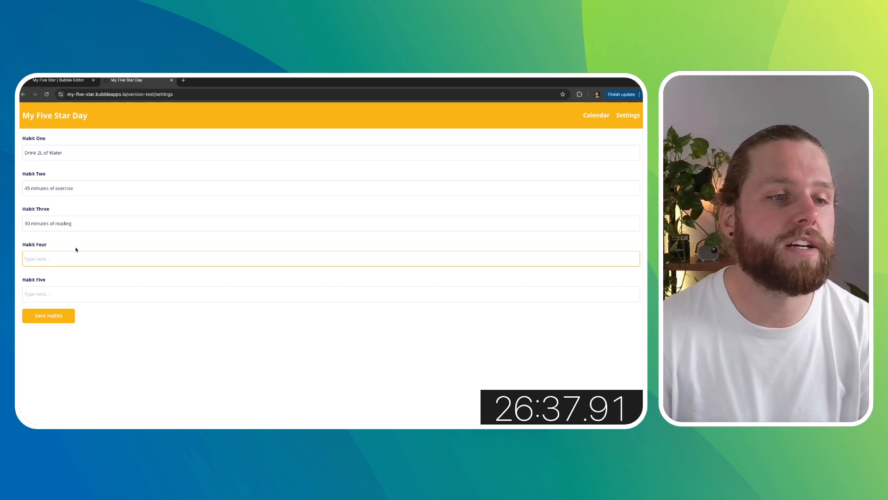
{"action": "type", "text": "5k"}
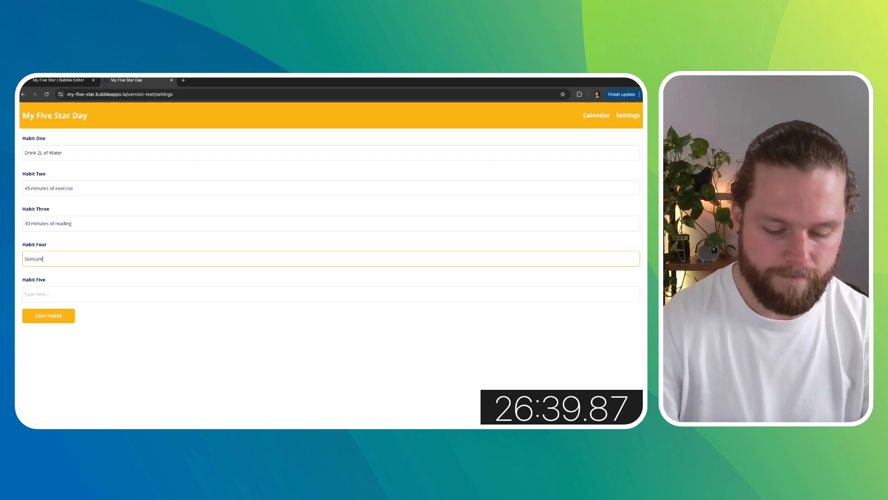
- Enter 10 minutes of mindfulness as Habit Five and save the habits
{"action": "left_click", "coordinate": [58, 293]}
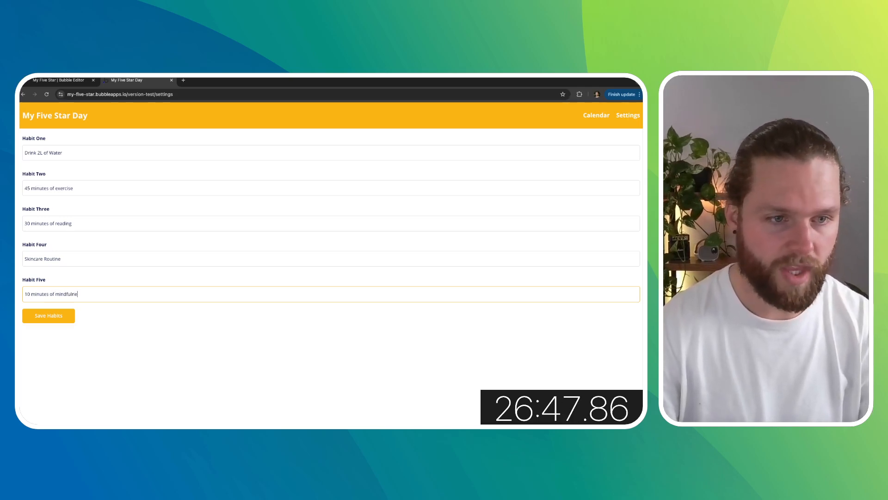
{"action": "left_click", "coordinate": [78, 279]}
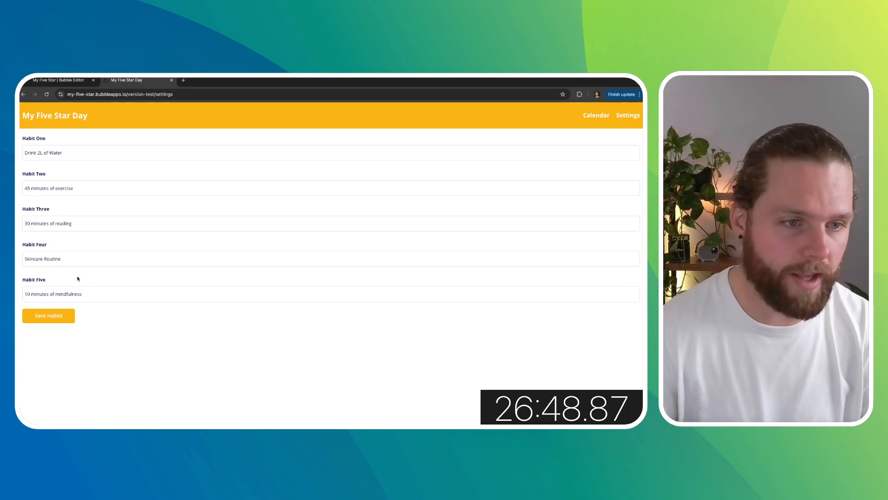
{"action": "left_click", "coordinate": [53, 319]}
{"action": "left_click", "coordinate": [53, 282]}
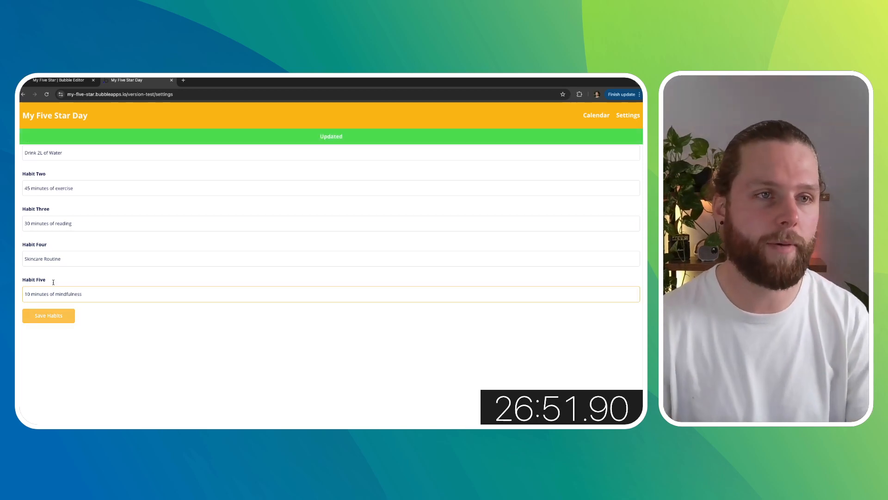
- Back in the editor, inspect the app data tables for Habits, Users and Days entries
{"action": "left_click", "coordinate": [58, 80]}
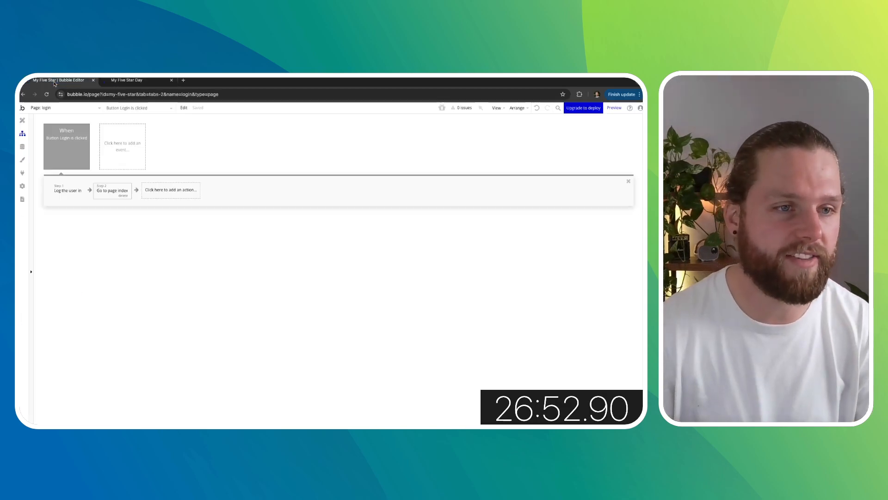
{"action": "left_click", "coordinate": [22, 148]}
{"action": "left_click", "coordinate": [125, 137]}
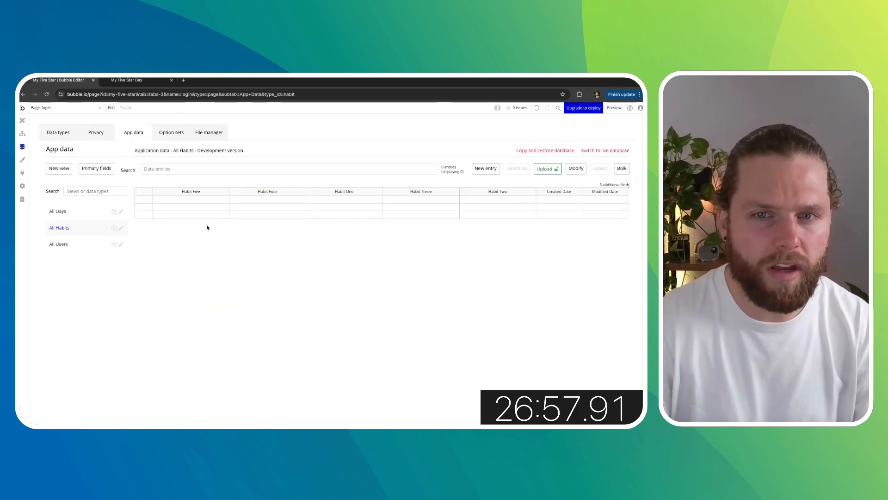
{"action": "left_click", "coordinate": [81, 243]}
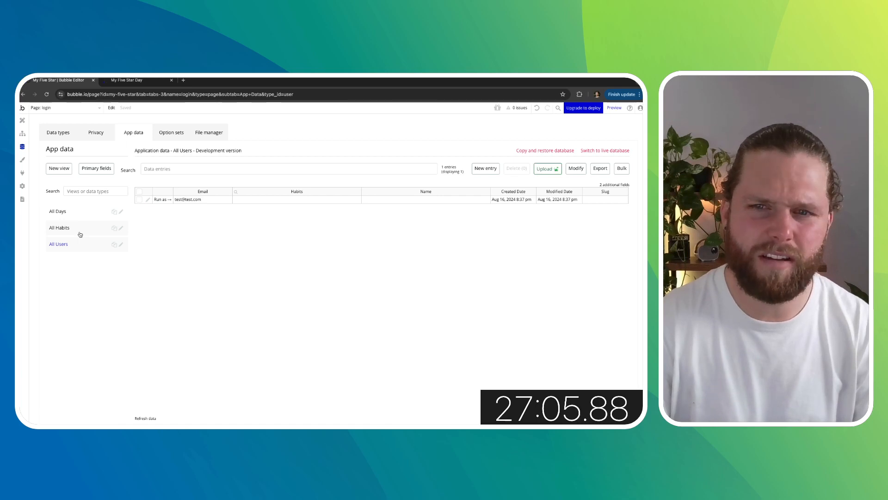
{"action": "left_click", "coordinate": [79, 216]}
{"action": "left_click", "coordinate": [22, 122]}
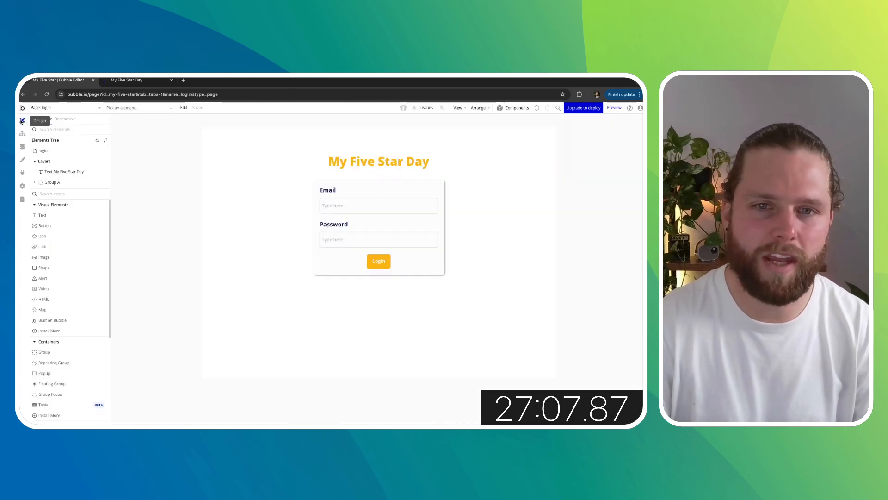
- Open the register page's workflows and review the Button Register is clicked events and their actions
{"action": "left_click", "coordinate": [88, 109]}
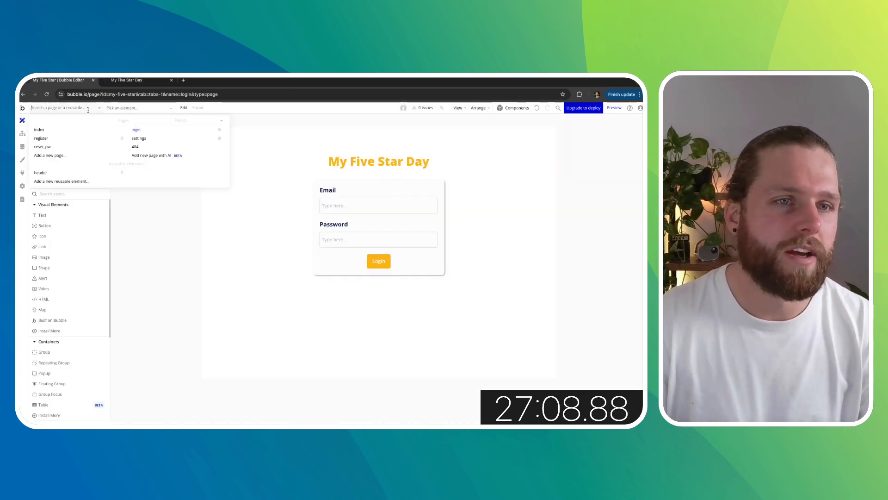
{"action": "left_click", "coordinate": [70, 142]}
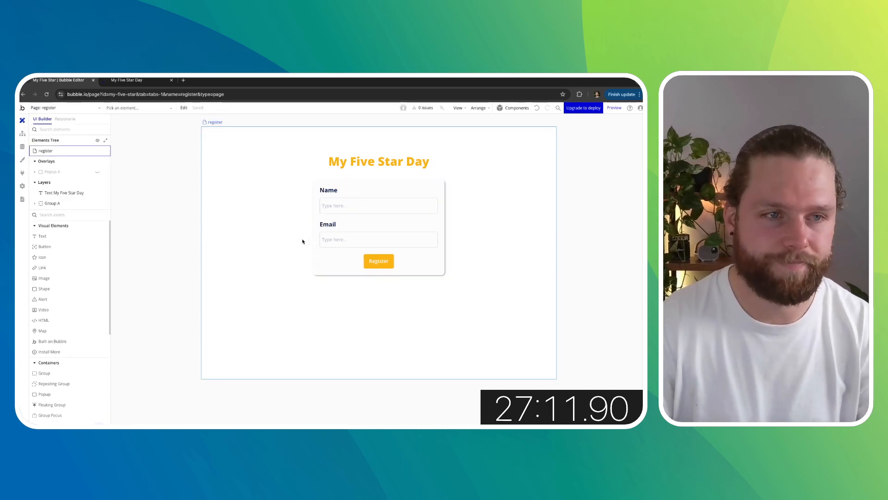
{"action": "left_click", "coordinate": [22, 133]}
{"action": "left_click", "coordinate": [69, 144]}
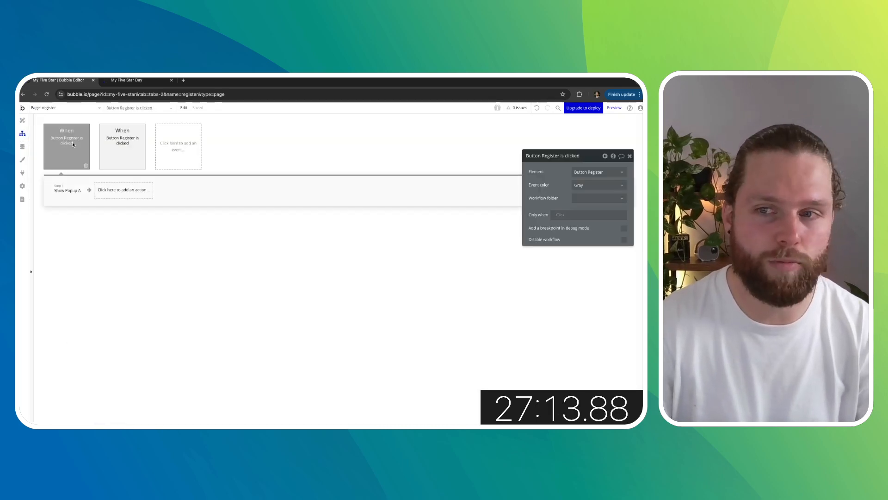
{"action": "left_click", "coordinate": [67, 190]}
{"action": "left_click", "coordinate": [122, 142]}
{"action": "left_click", "coordinate": [69, 190]}
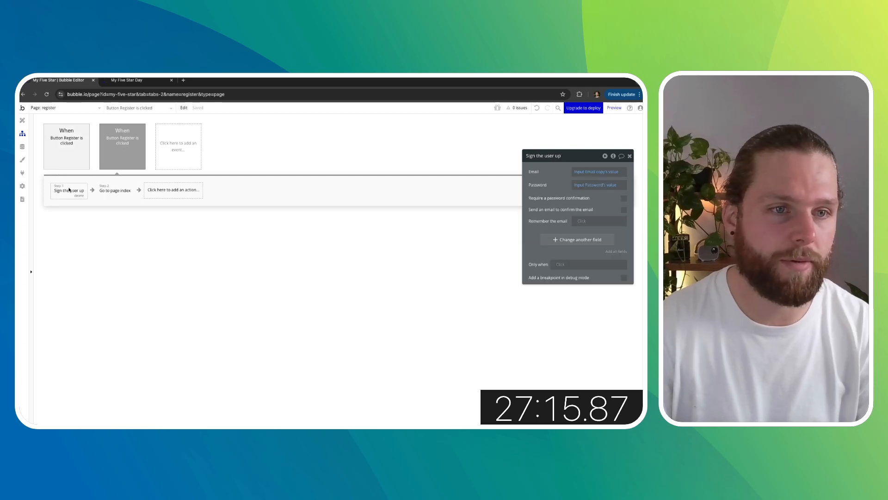
- Add a Make changes to current user action and move it ahead of Go to page index
{"action": "left_click", "coordinate": [174, 190]}
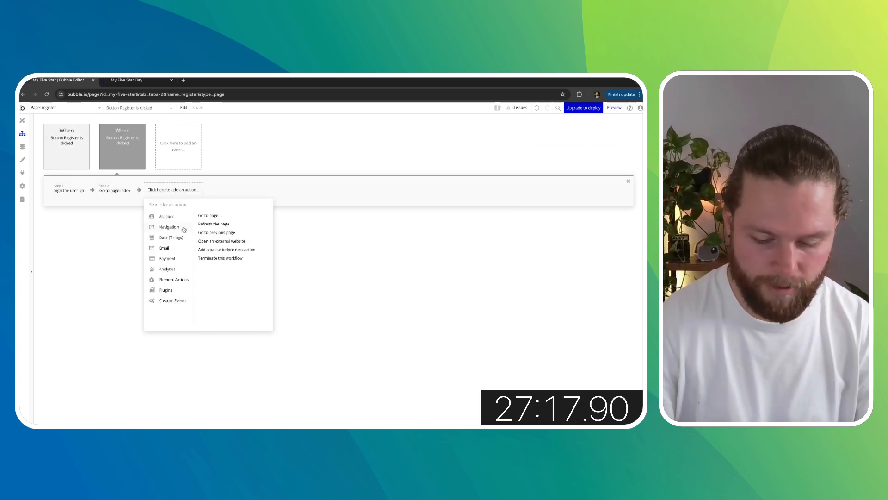
{"action": "type", "text": "make"}
{"action": "left_click", "coordinate": [203, 215]}
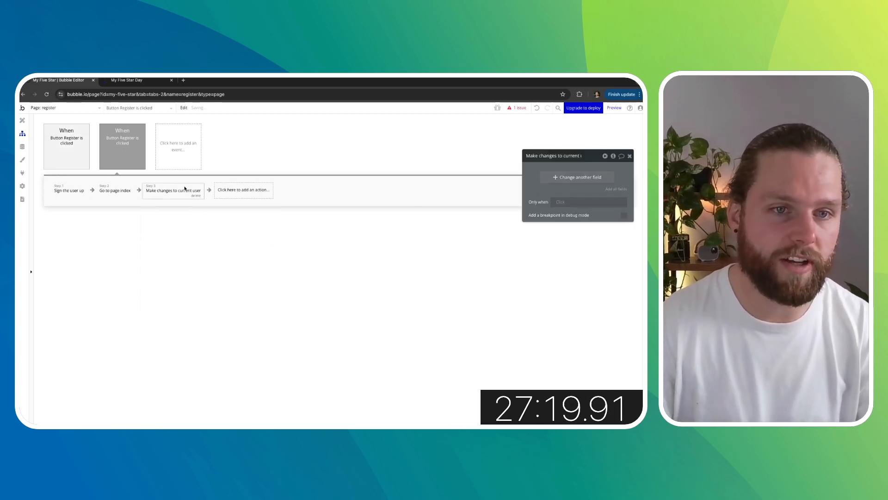
{"action": "left_click_drag", "start_coordinate": [166, 192], "coordinate": [115, 191]}
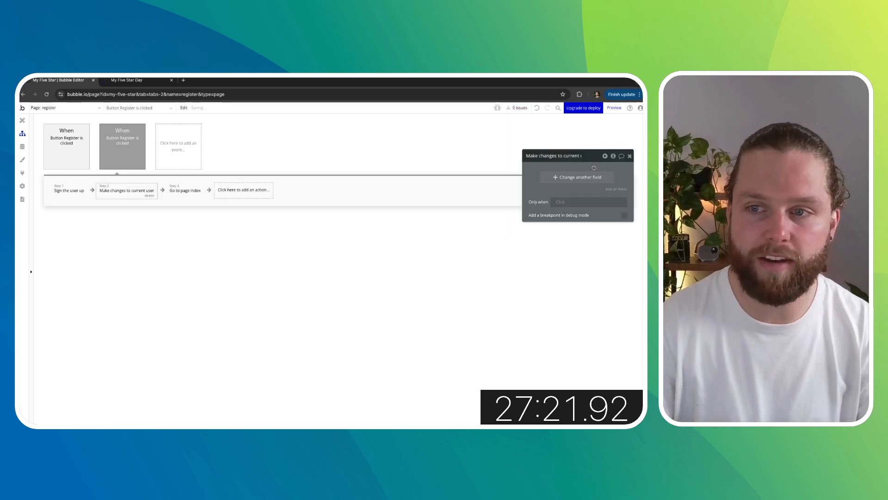
- Set the current user's Name field to Input Name's value in that action
{"action": "left_click", "coordinate": [582, 177]}
{"action": "left_click", "coordinate": [541, 193]}
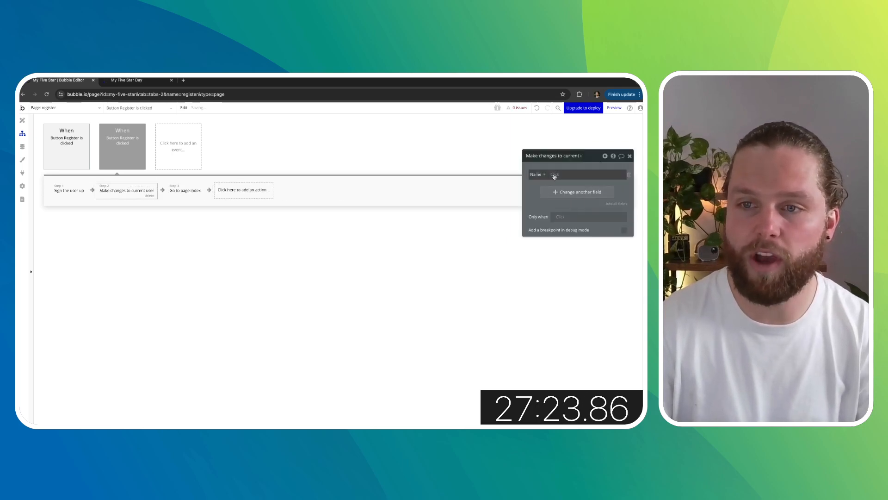
{"action": "scroll", "coordinate": [573, 222], "scroll_direction": "down", "scroll_amount": 3}
{"action": "left_click", "coordinate": [574, 229]}
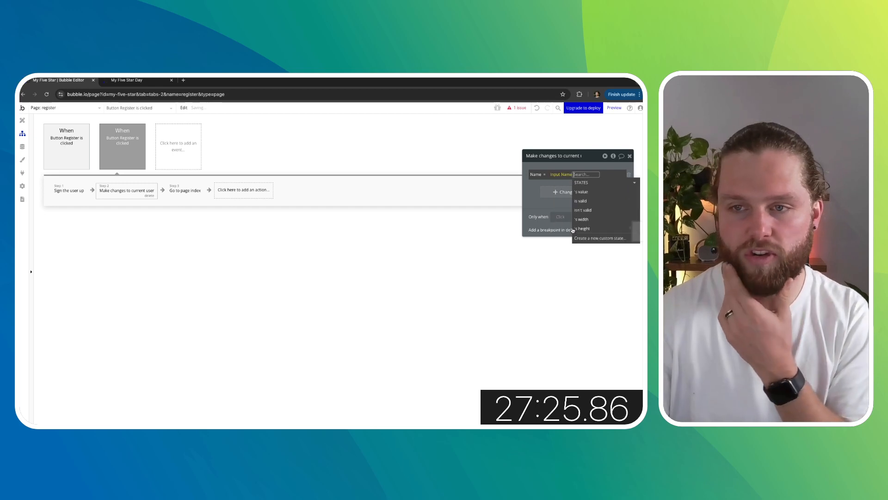
{"action": "left_click", "coordinate": [535, 191]}
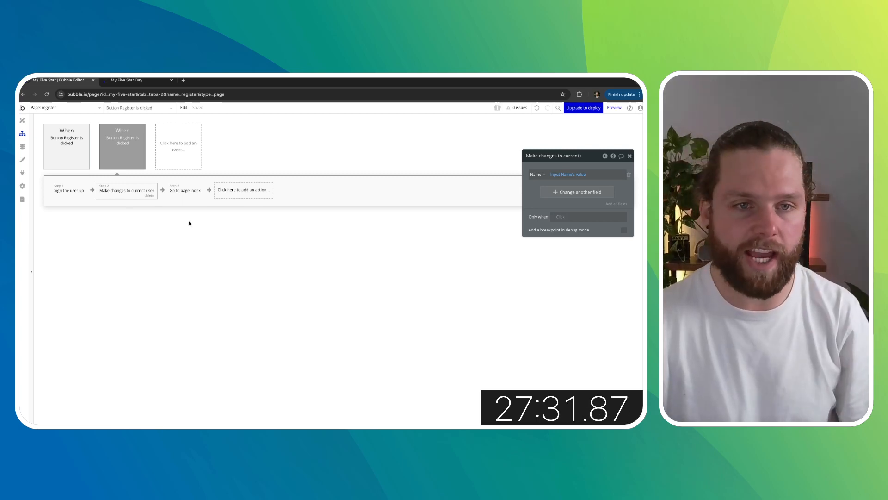
- Add a Create a new thing action to the register workflow with type Habit
{"action": "left_click", "coordinate": [231, 195]}
{"action": "type", "text": "create"}
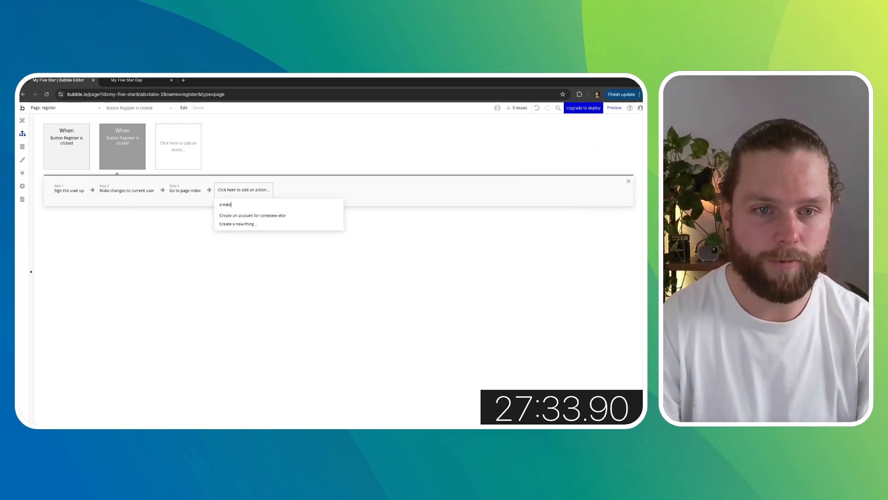
{"action": "left_click", "coordinate": [247, 224]}
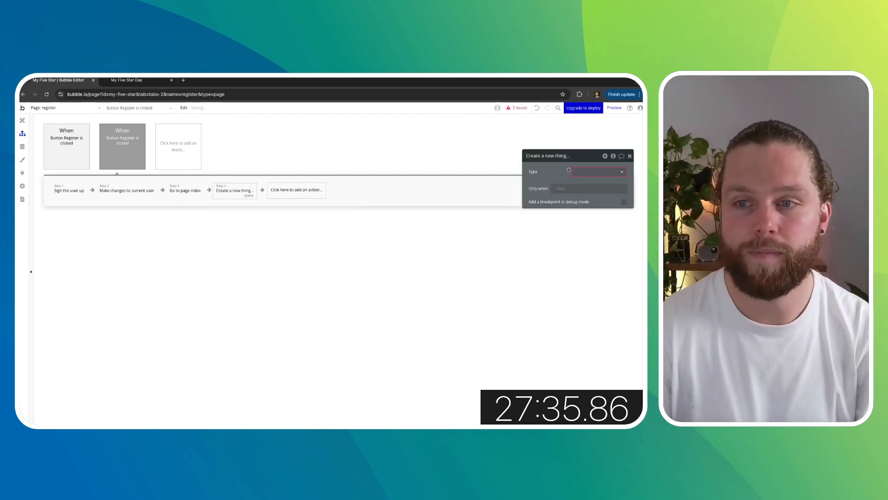
{"action": "left_click", "coordinate": [584, 171]}
{"action": "left_click", "coordinate": [597, 200]}
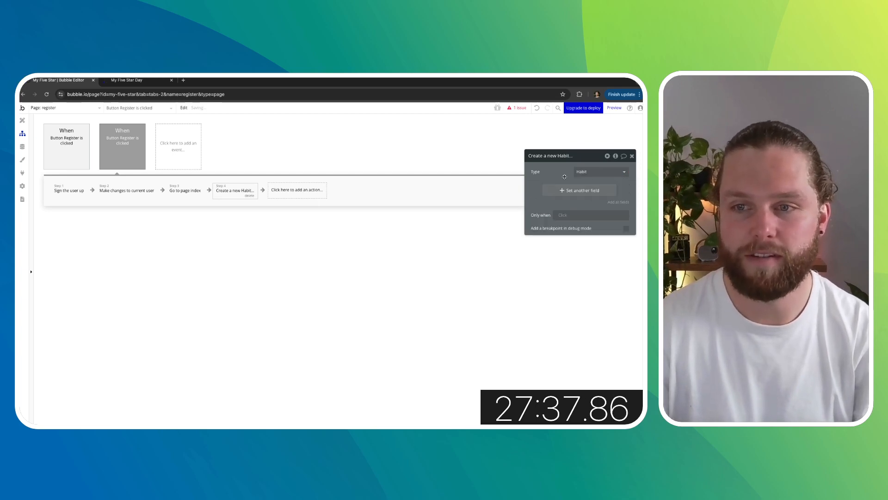
{"action": "left_click", "coordinate": [613, 203]}
{"action": "left_click", "coordinate": [632, 188]}
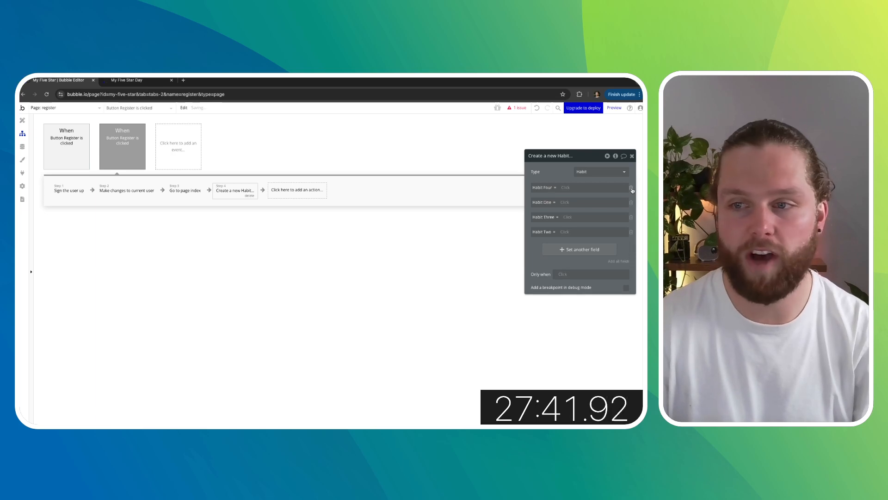
{"action": "left_click", "coordinate": [632, 189]}
{"action": "left_click", "coordinate": [631, 188]}
{"action": "left_click", "coordinate": [632, 188]}
{"action": "left_click", "coordinate": [632, 188]}
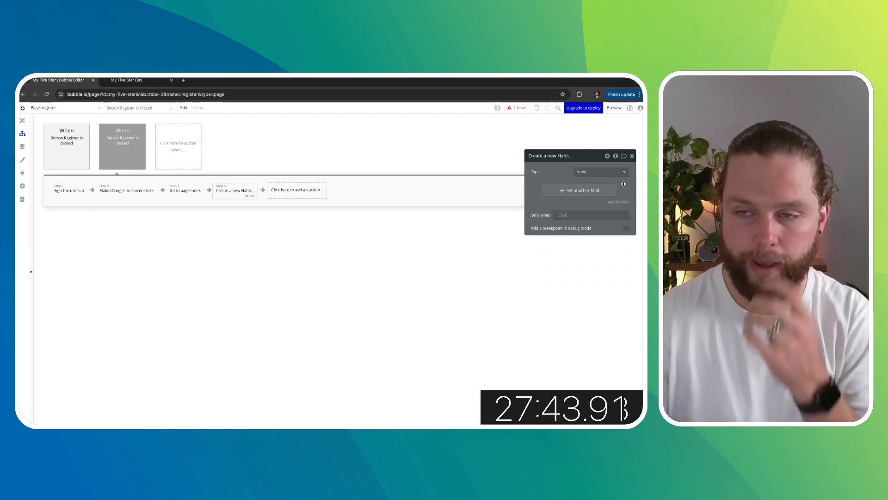
- Reorder the register workflow so Create a new Habit follows Sign the user up, before Make changes to current user
{"action": "left_click", "coordinate": [239, 231]}
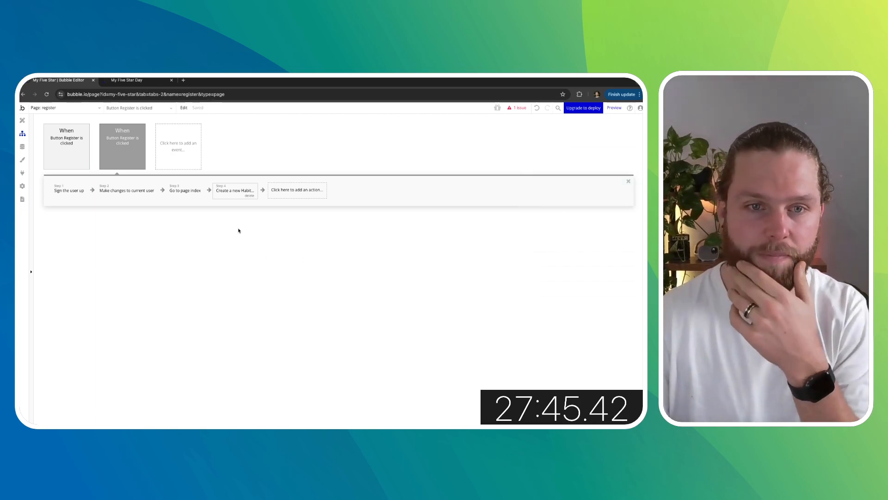
{"action": "left_click", "coordinate": [234, 190]}
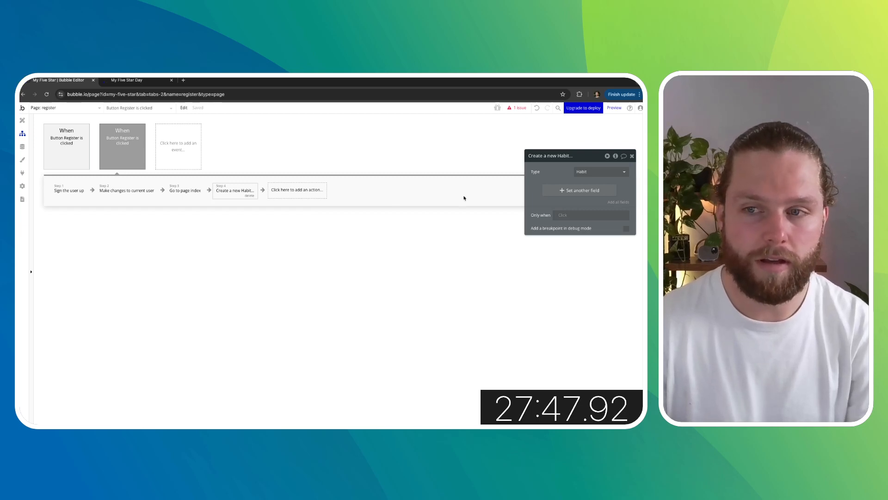
{"action": "left_click_drag", "start_coordinate": [241, 197], "coordinate": [185, 192]}
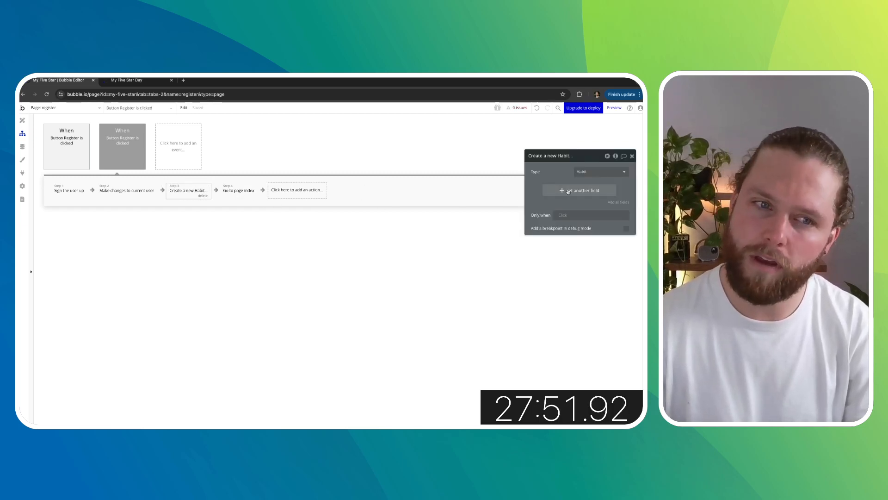
{"action": "left_click", "coordinate": [119, 190]}
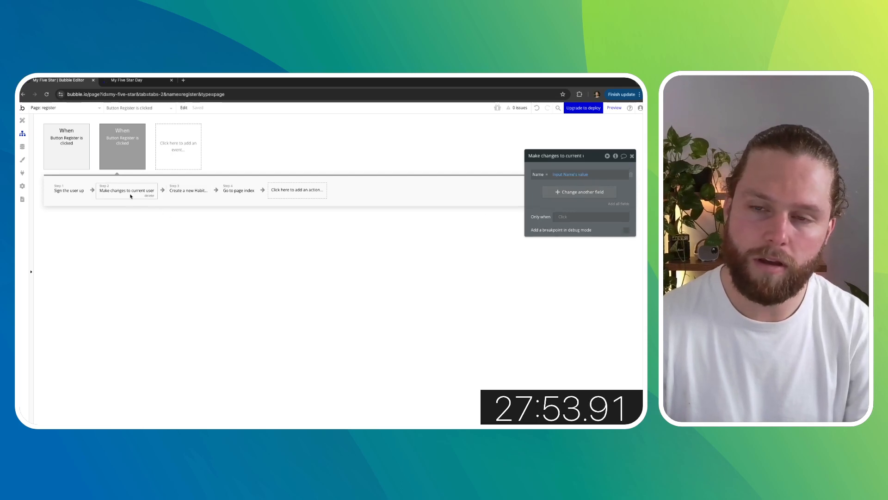
{"action": "left_click", "coordinate": [184, 196]}
{"action": "left_click_drag", "start_coordinate": [122, 194], "coordinate": [222, 192]}
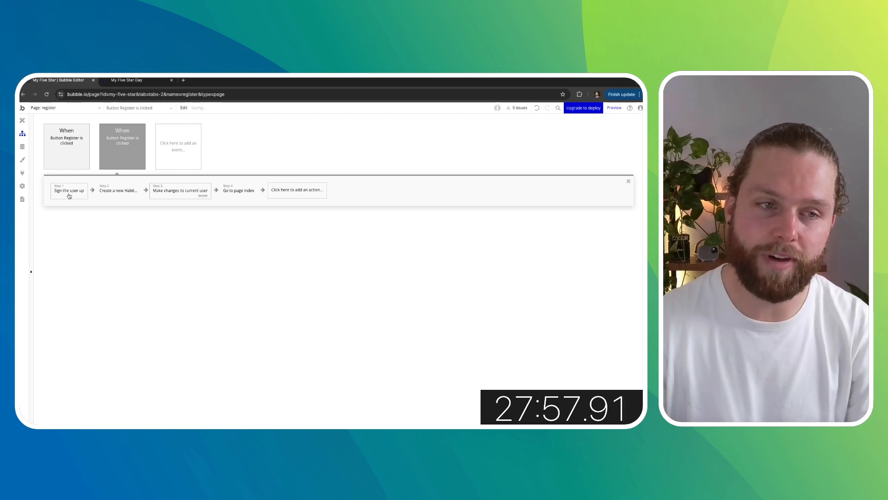
- In Make changes to current user, set the Habits field to the Result of step 2 (Create a new Habit)
{"action": "left_click", "coordinate": [69, 196]}
{"action": "left_click", "coordinate": [118, 191]}
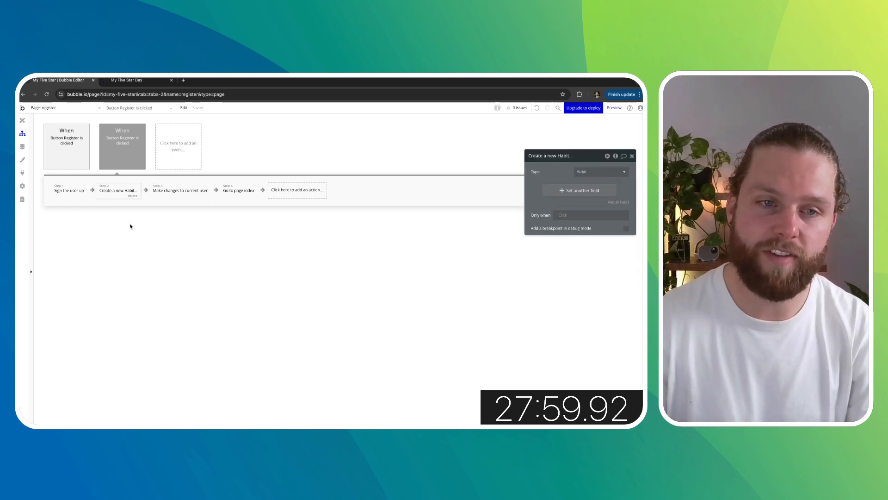
{"action": "left_click", "coordinate": [180, 190]}
{"action": "left_click", "coordinate": [558, 190]}
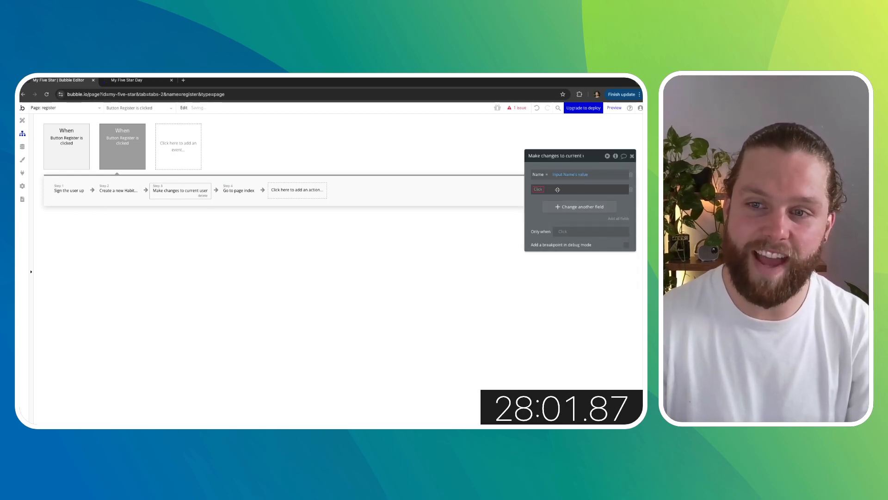
{"action": "left_click", "coordinate": [539, 190]}
{"action": "left_click", "coordinate": [549, 199]}
{"action": "left_click", "coordinate": [558, 189]}
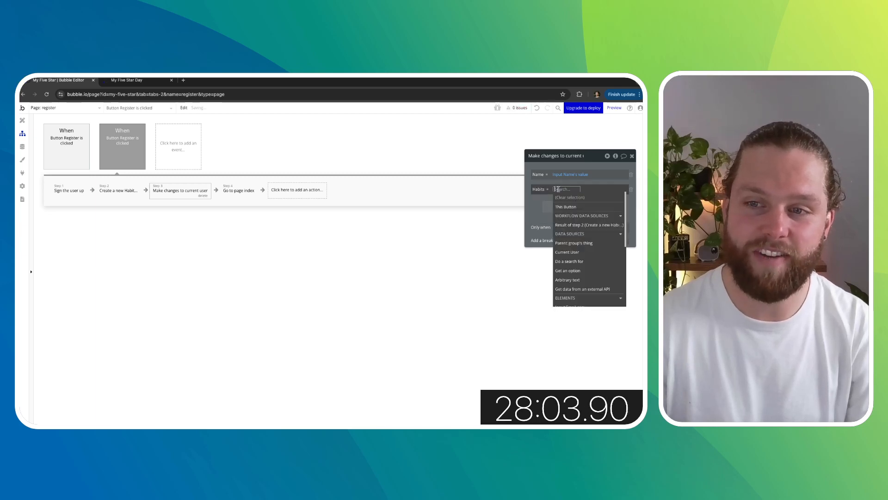
{"action": "left_click", "coordinate": [589, 225]}
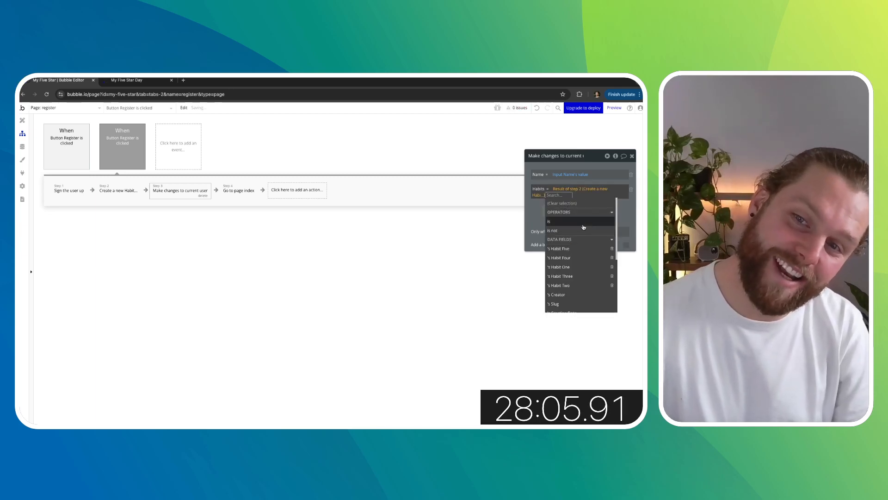
- Delete the existing test user from the app's User data
{"action": "left_click", "coordinate": [291, 289]}
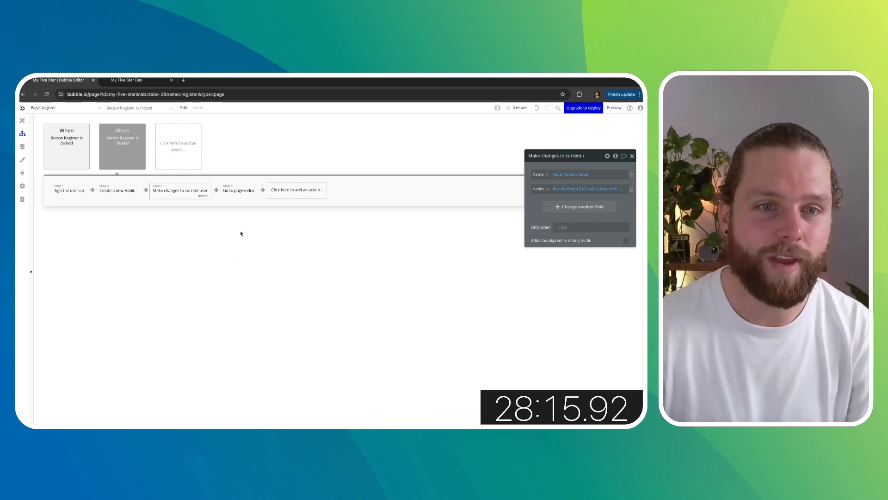
{"action": "left_click", "coordinate": [238, 198]}
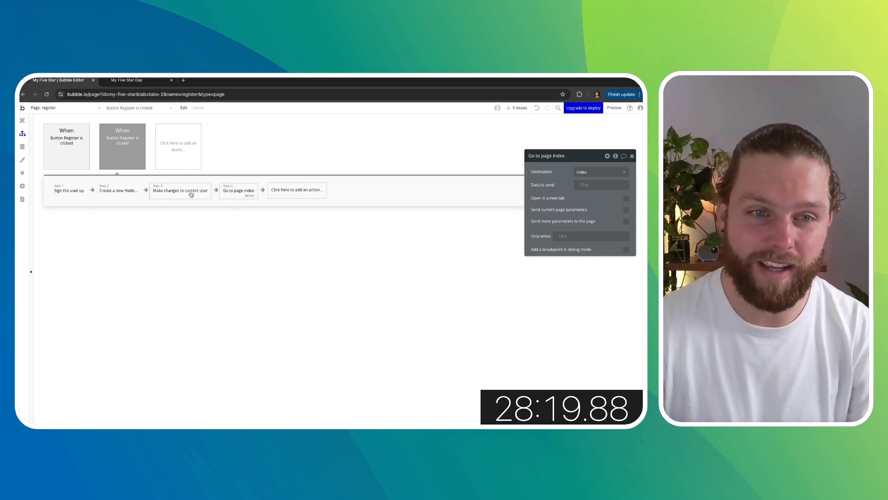
{"action": "left_click", "coordinate": [23, 120]}
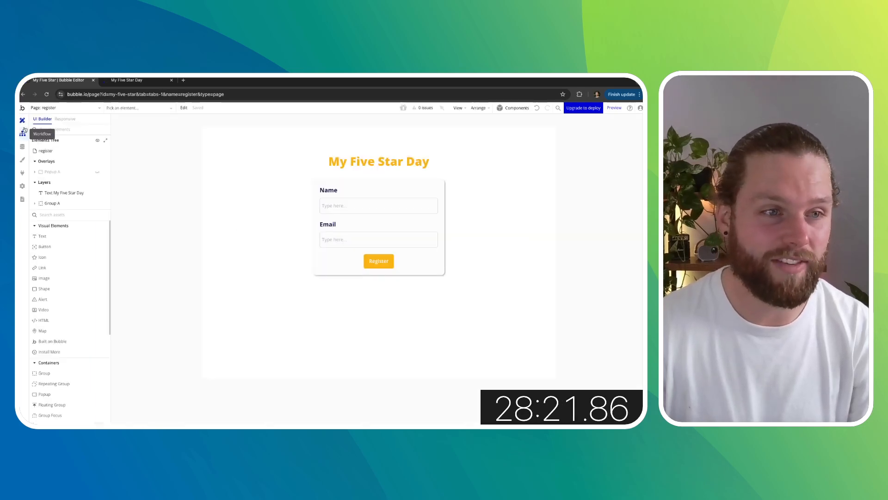
{"action": "left_click", "coordinate": [22, 146]}
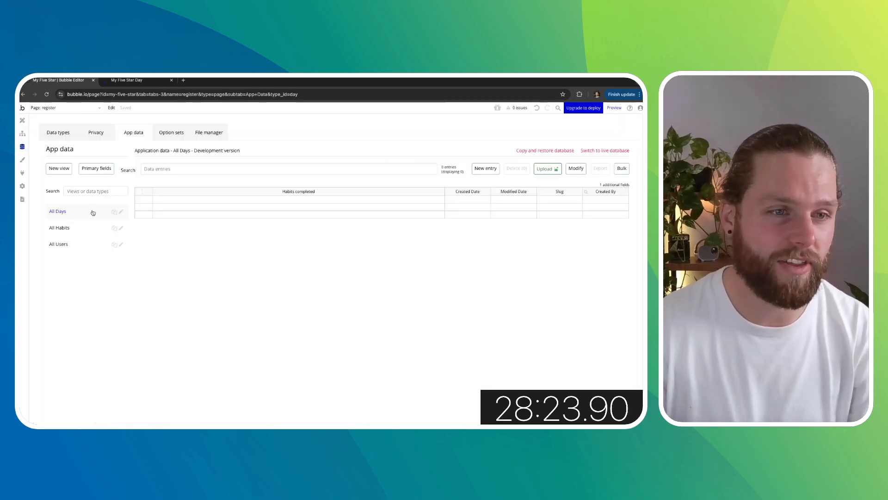
{"action": "left_click", "coordinate": [79, 244]}
{"action": "left_click", "coordinate": [141, 201]}
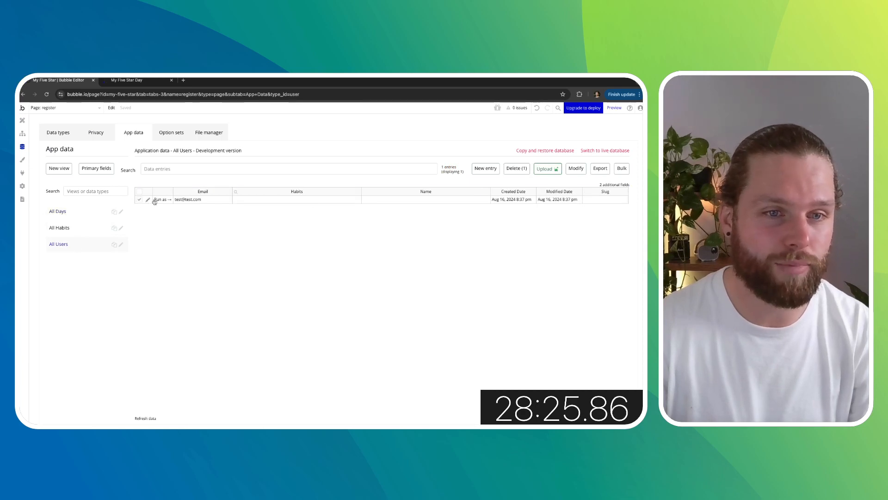
{"action": "left_click", "coordinate": [516, 169]}
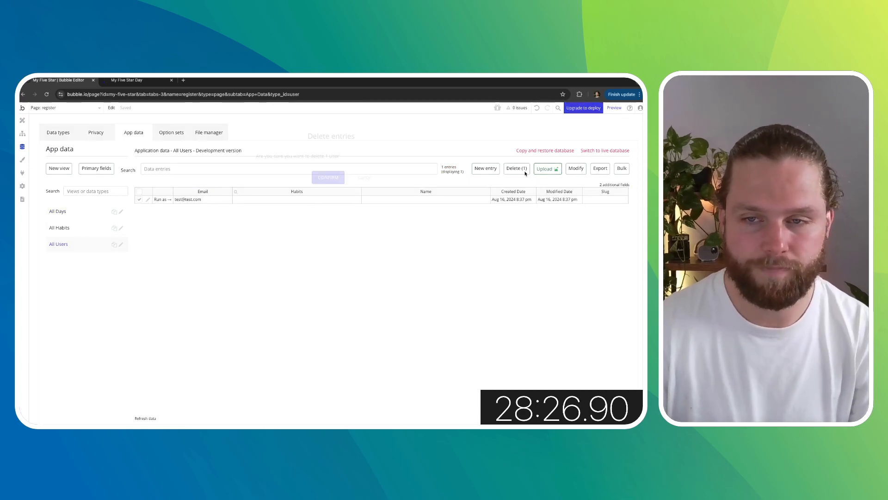
{"action": "left_click", "coordinate": [329, 177]}
- Add a new field named Users of type User to the Habit data type
{"action": "left_click", "coordinate": [81, 226]}
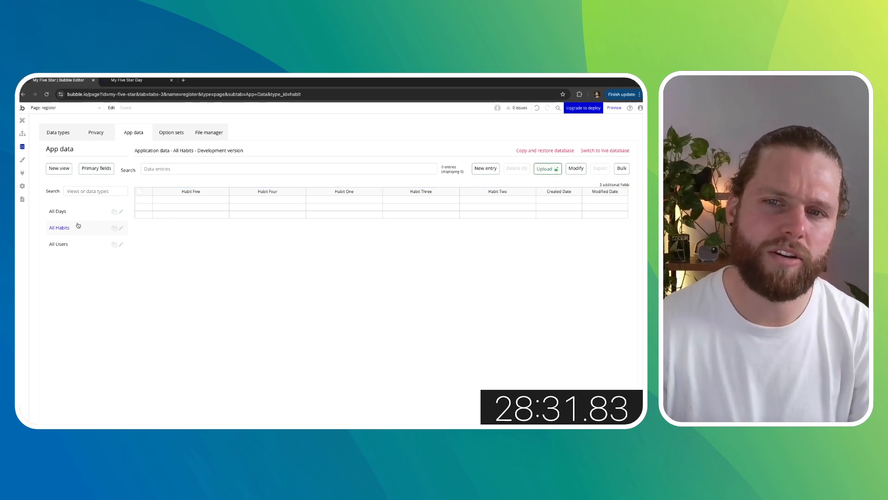
{"action": "left_click", "coordinate": [65, 138]}
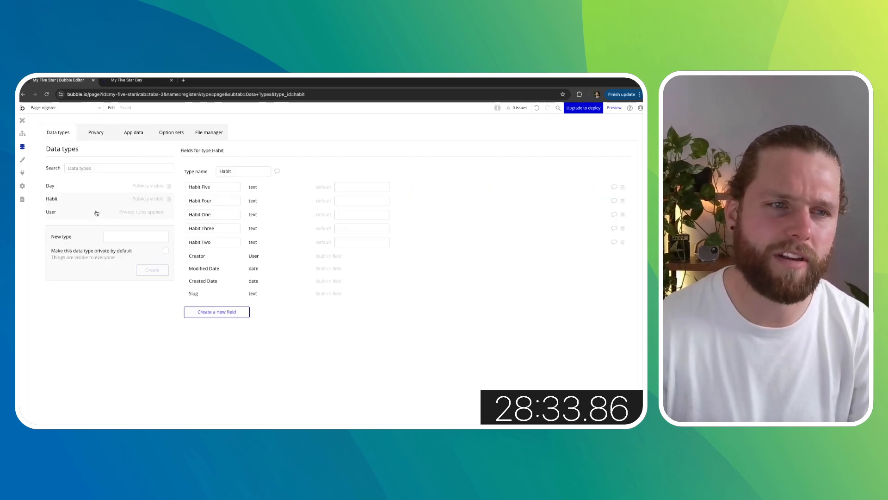
{"action": "left_click", "coordinate": [217, 312]}
{"action": "left_click", "coordinate": [314, 160]}
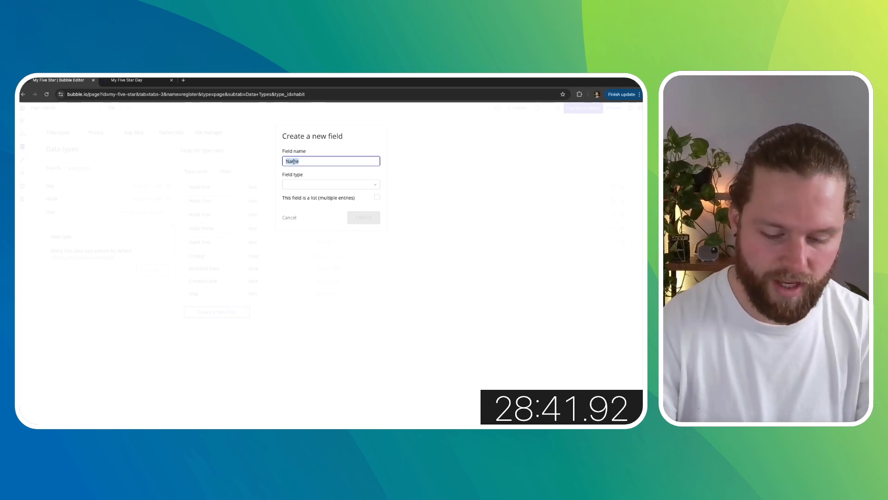
{"action": "type", "text": "Users"}
{"action": "left_click", "coordinate": [306, 185]}
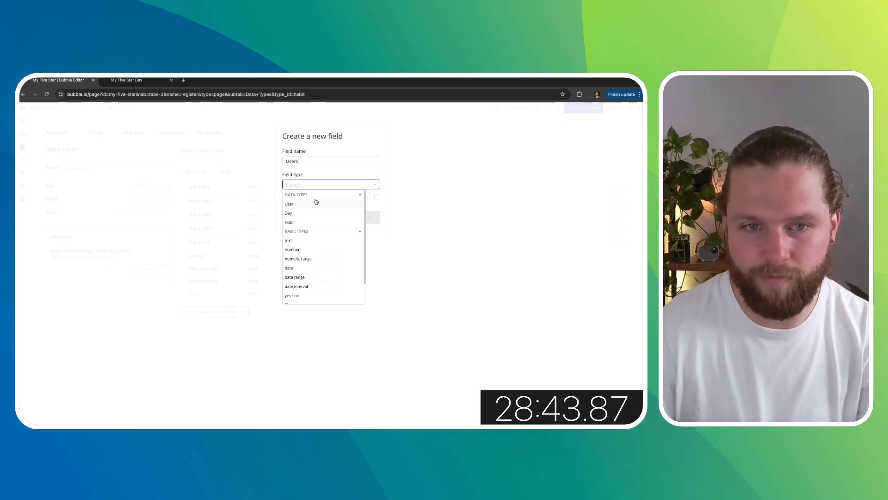
{"action": "left_click", "coordinate": [314, 204]}
{"action": "left_click", "coordinate": [361, 217]}
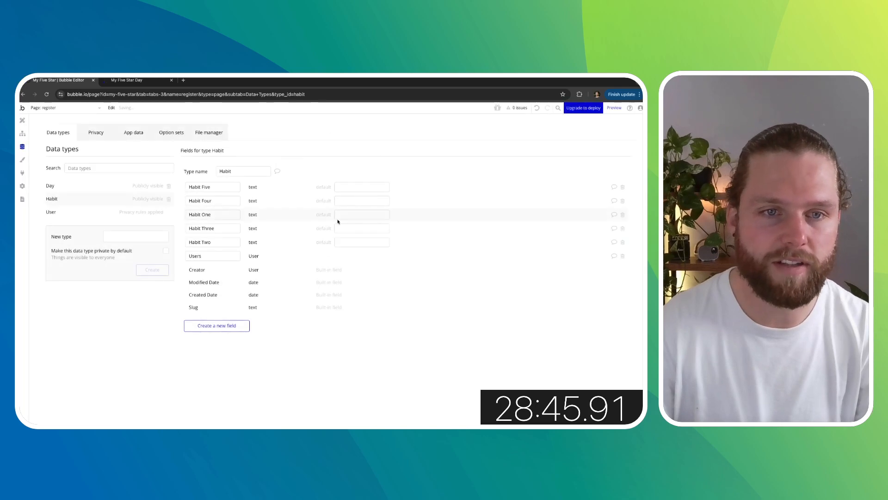
{"action": "left_click", "coordinate": [22, 120]}
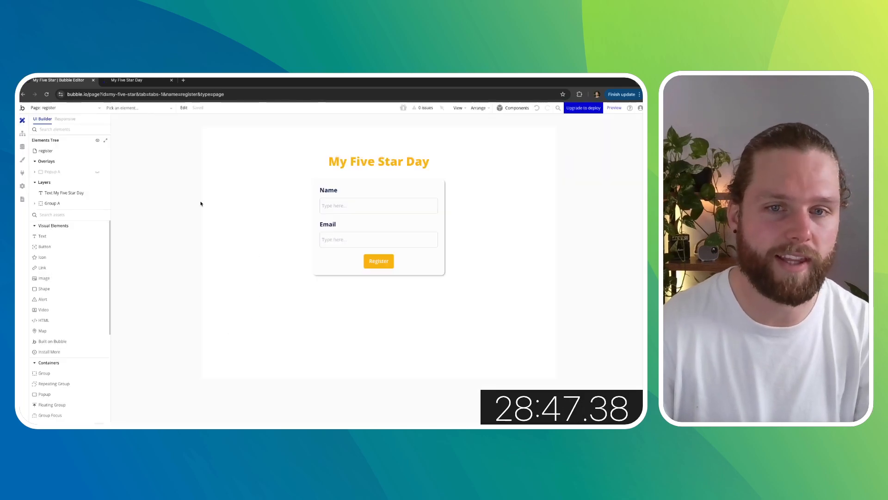
{"action": "left_click", "coordinate": [22, 134]}
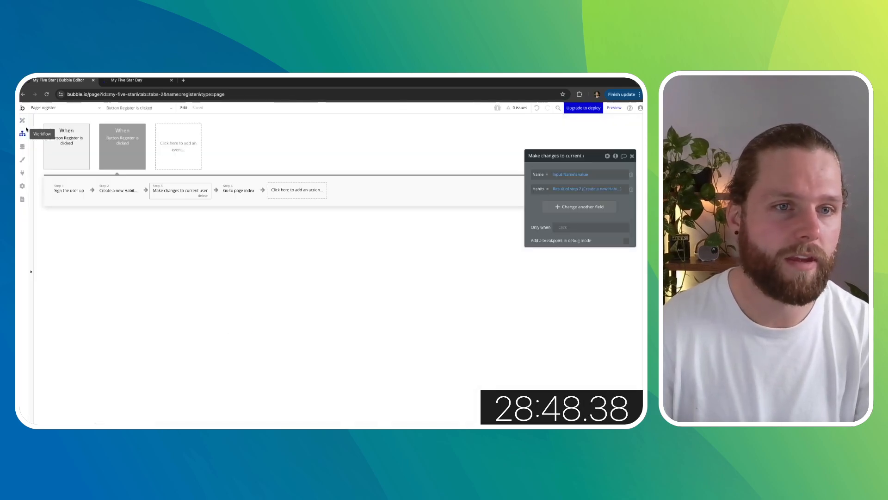
{"action": "left_click", "coordinate": [278, 190]}
{"action": "type", "text": "make"}
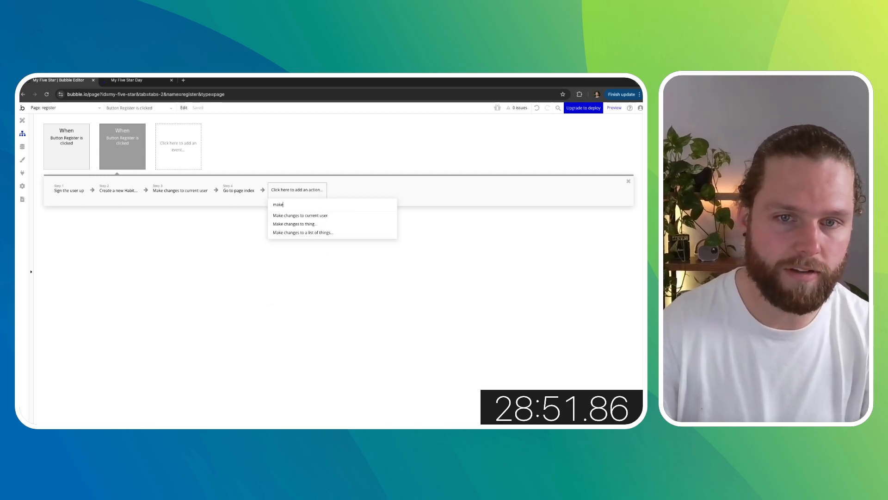
{"action": "left_click", "coordinate": [299, 215]}
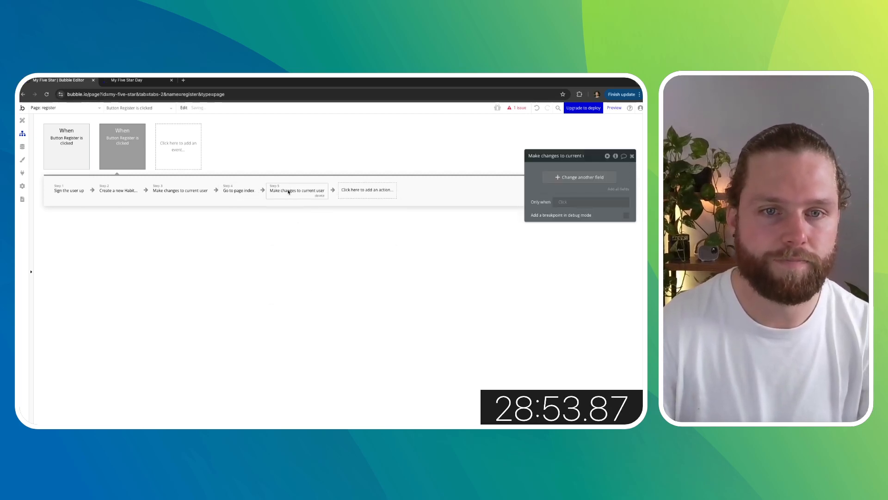
{"action": "left_click_drag", "start_coordinate": [288, 191], "coordinate": [245, 192]}
{"action": "left_click", "coordinate": [594, 178]}
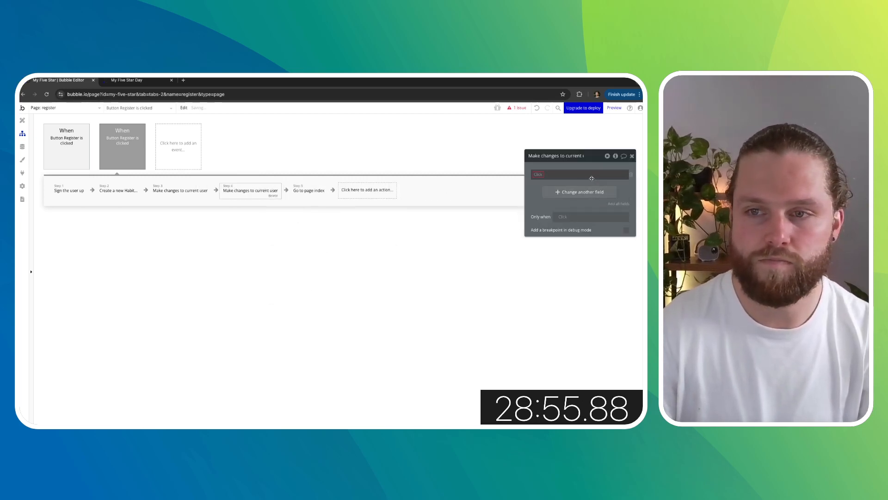
{"action": "left_click", "coordinate": [541, 175]}
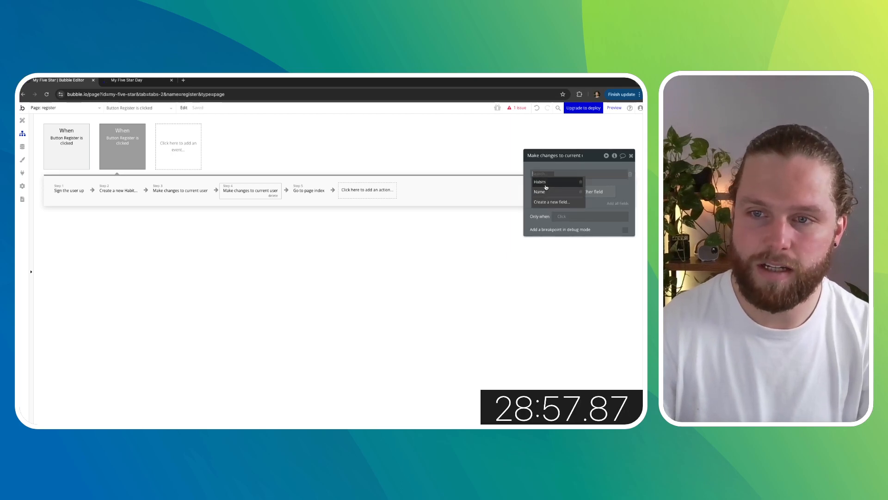
{"action": "left_click", "coordinate": [556, 166]}
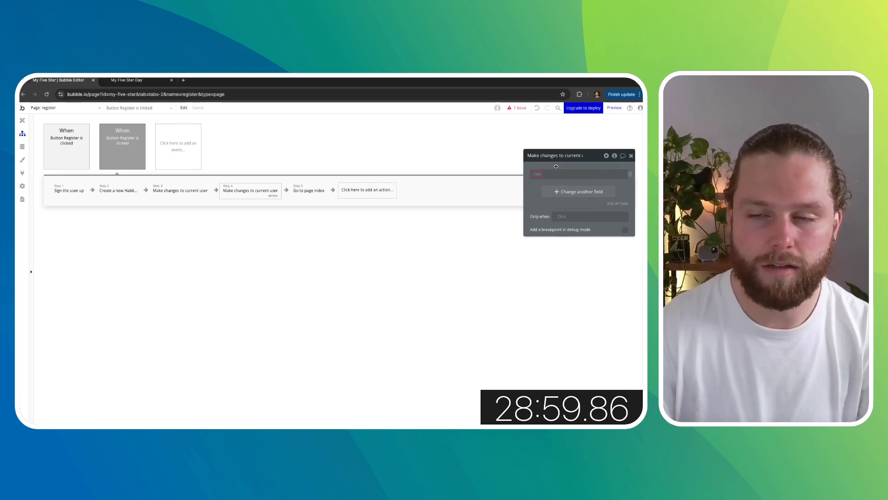
{"action": "left_click", "coordinate": [273, 195]}
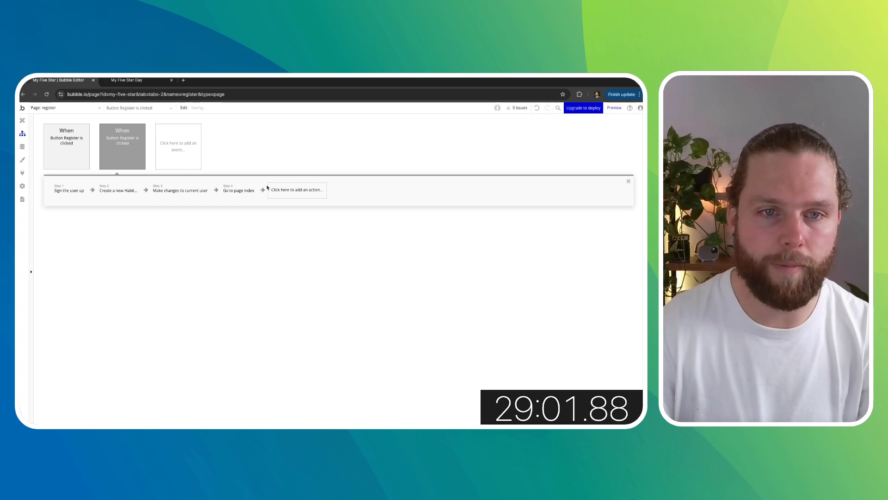
- Add a Make changes to thing action to the register workflow with Thing to change set to Result of step 2 (Create a new Habit)
{"action": "left_click", "coordinate": [279, 189]}
{"action": "type", "text": "make"}
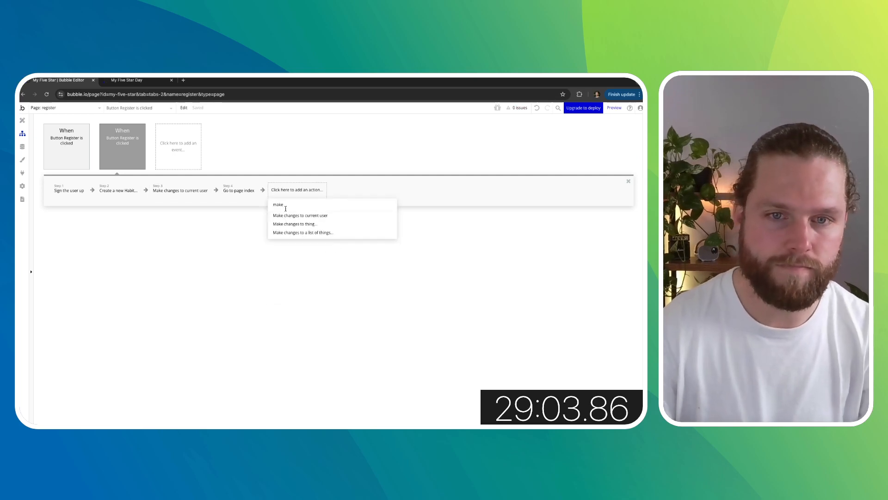
{"action": "left_click", "coordinate": [314, 225]}
{"action": "left_click", "coordinate": [584, 172]}
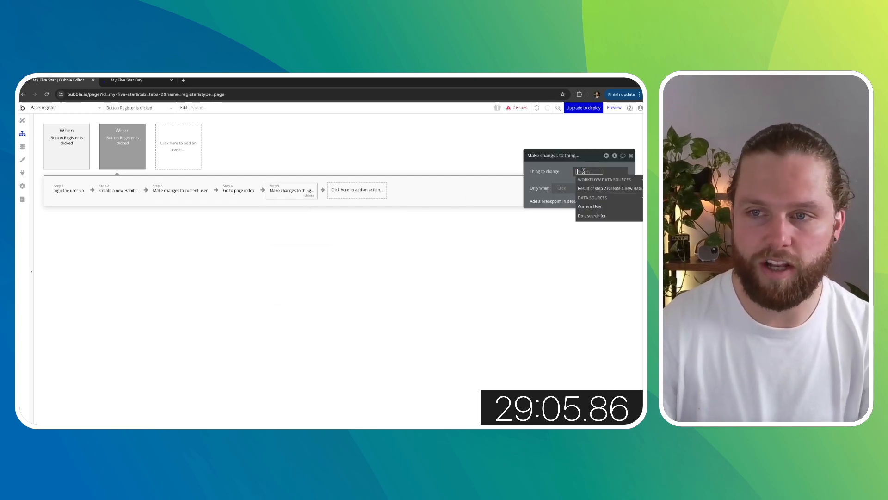
{"action": "left_click", "coordinate": [592, 189]}
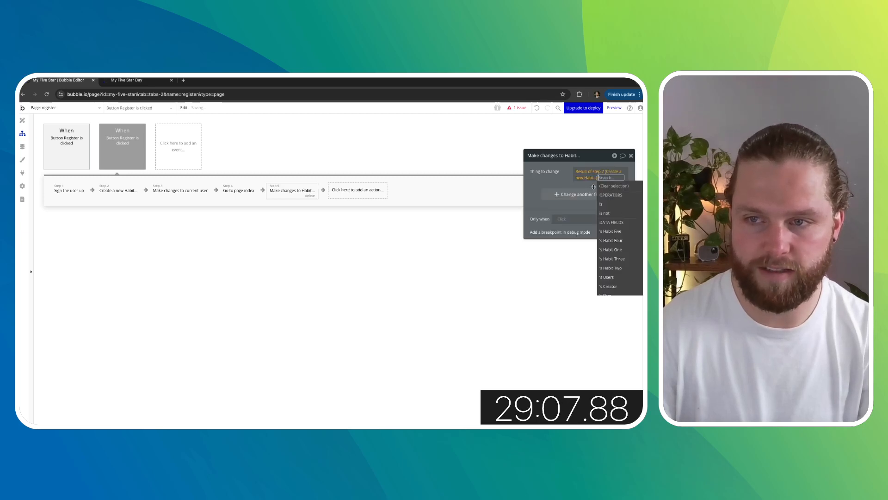
{"action": "left_click", "coordinate": [612, 278]}
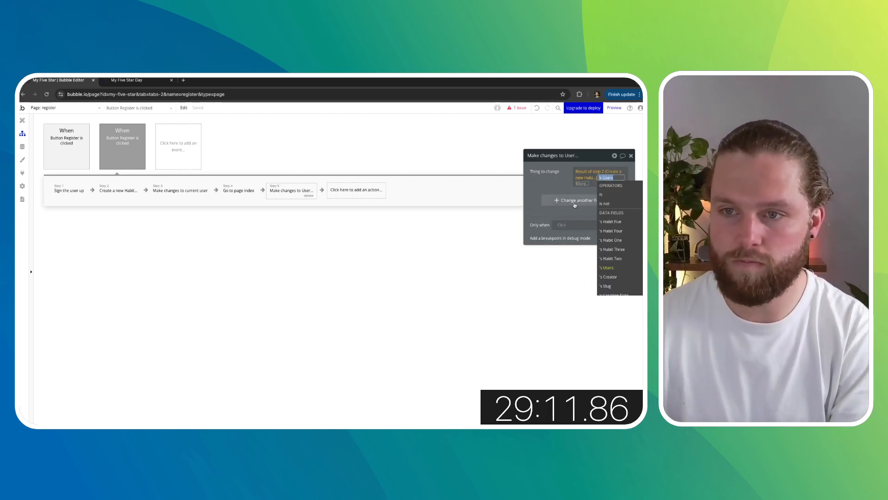
{"action": "left_click", "coordinate": [558, 181]}
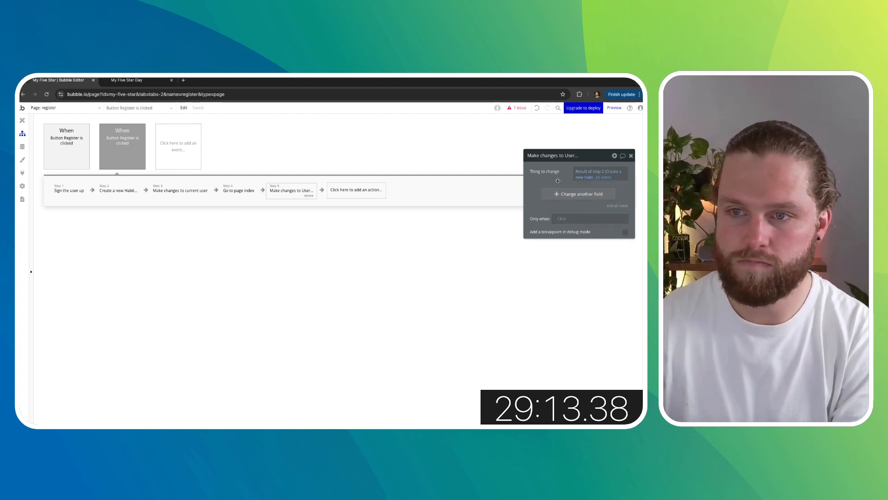
{"action": "left_click", "coordinate": [609, 180]}
{"action": "key", "text": "BackSpace"}
{"action": "key", "text": "BackSpace"}
{"action": "left_click", "coordinate": [563, 178]}
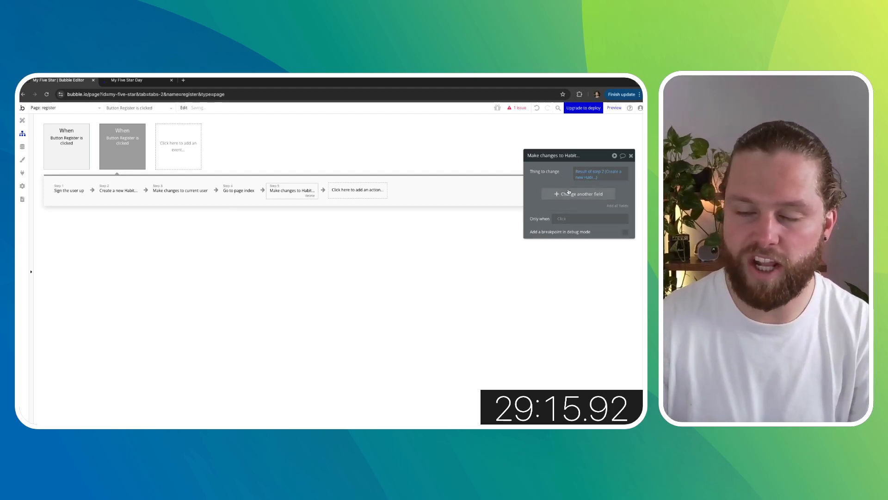
- Set the Habit's Users field to Current User and move this action ahead of Go to page index
{"action": "left_click", "coordinate": [569, 193]}
{"action": "left_click", "coordinate": [549, 234]}
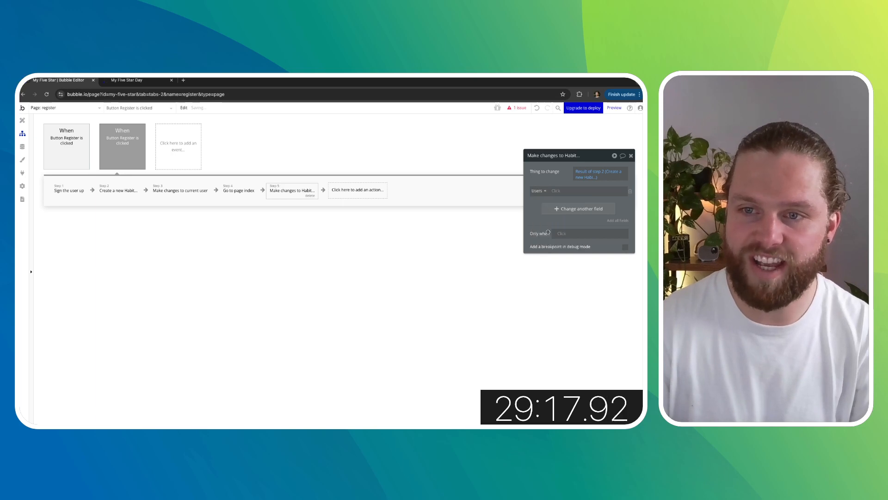
{"action": "left_click", "coordinate": [557, 192]}
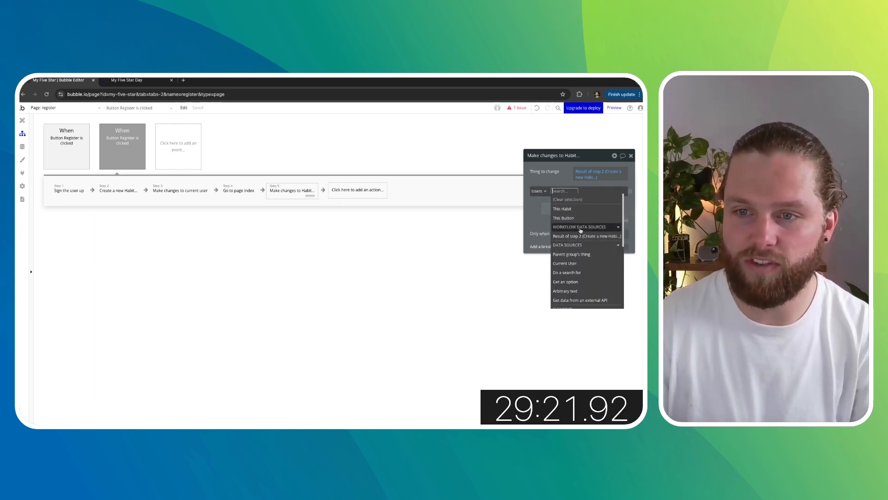
{"action": "left_click", "coordinate": [572, 253]}
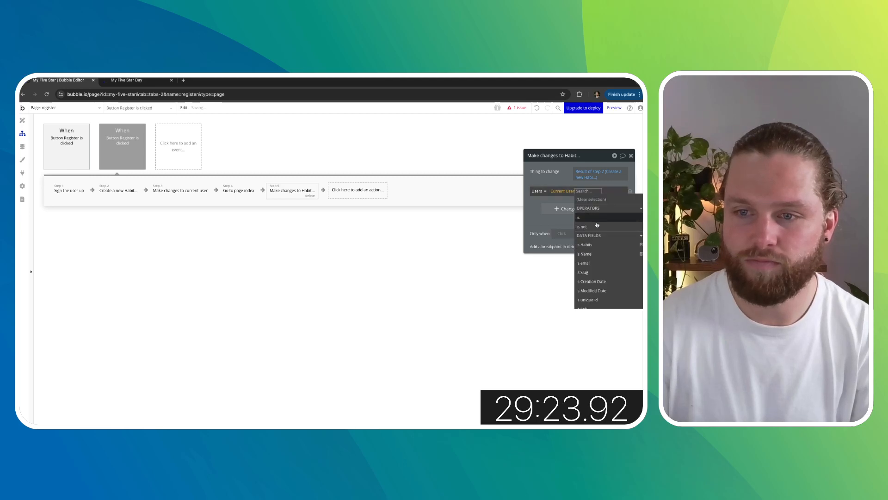
{"action": "left_click", "coordinate": [587, 244]}
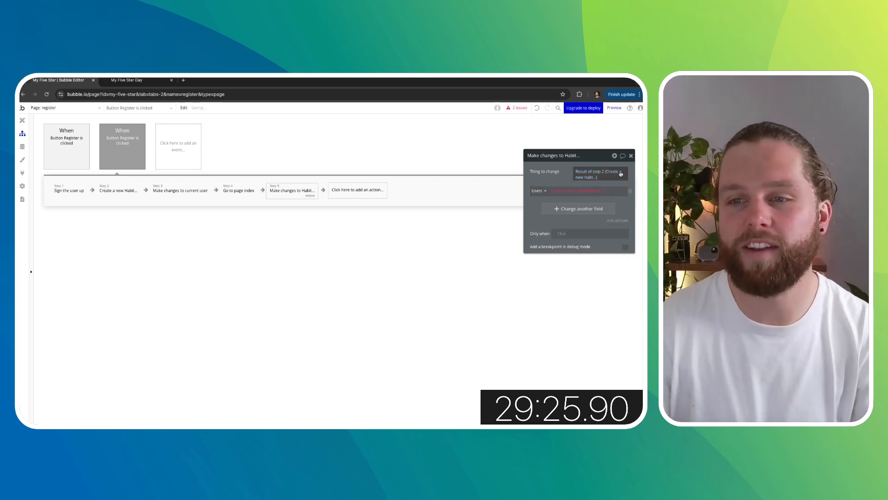
{"action": "left_click", "coordinate": [599, 190]}
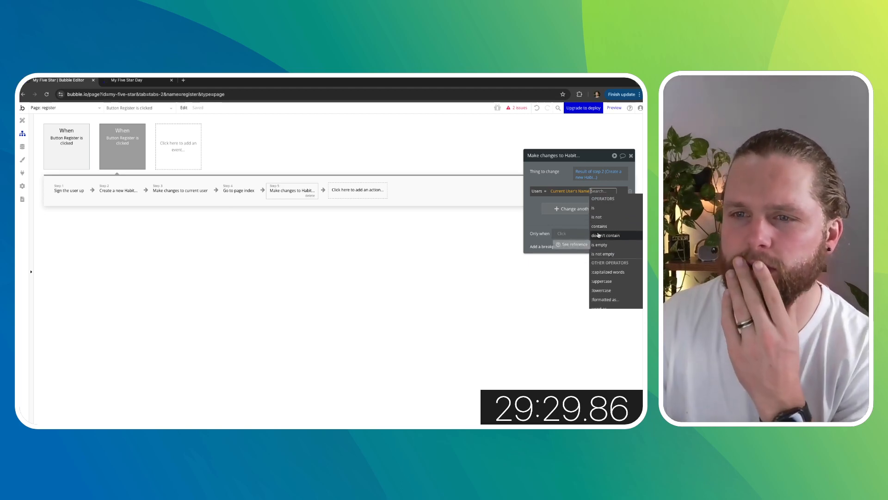
{"action": "left_click", "coordinate": [534, 205]}
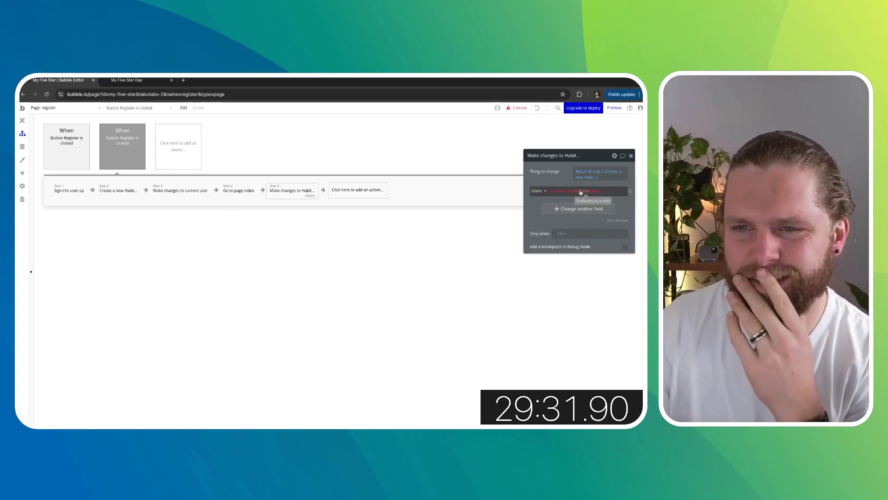
{"action": "left_click", "coordinate": [581, 191]}
{"action": "key", "text": "BackSpace"}
{"action": "key", "text": "BackSpace"}
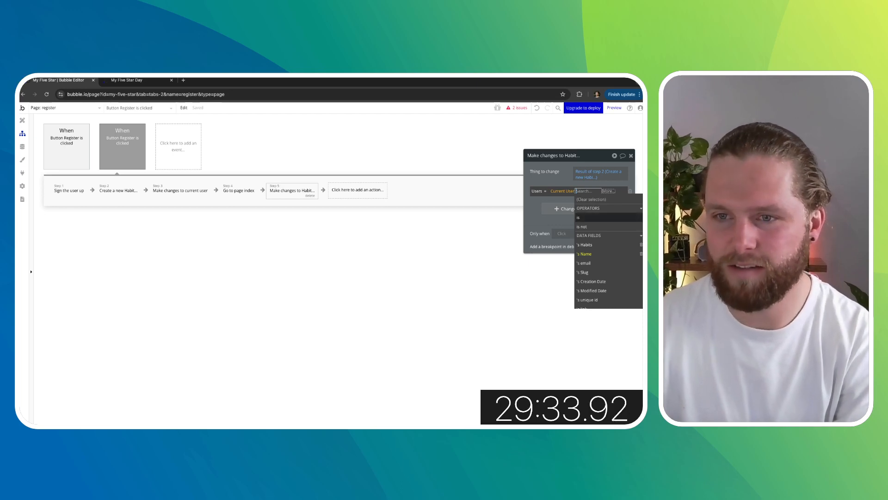
{"action": "left_click", "coordinate": [564, 178]}
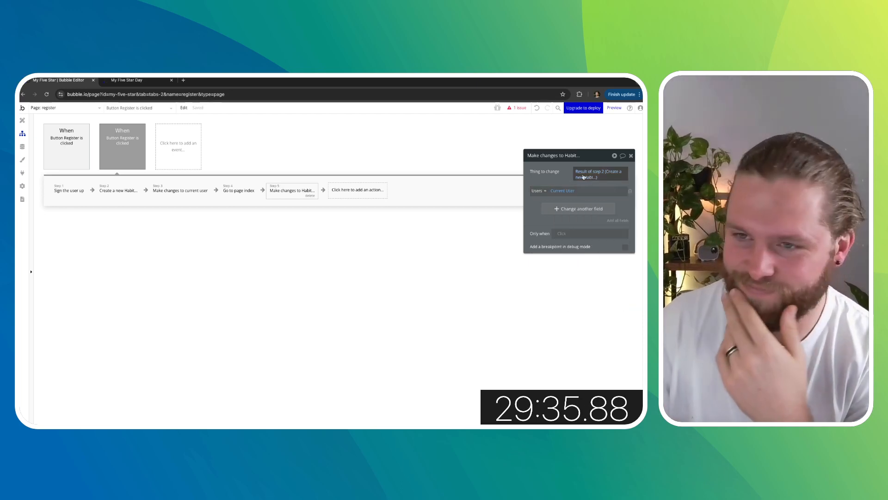
{"action": "left_click", "coordinate": [632, 157]}
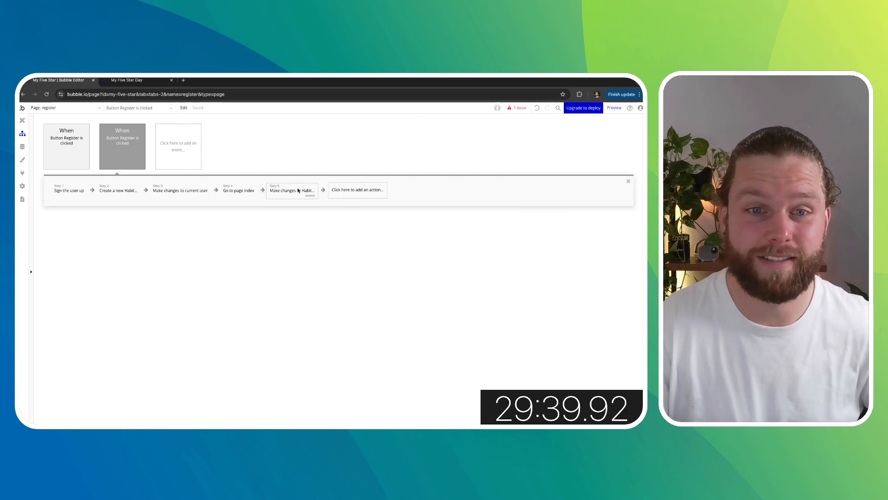
{"action": "left_click_drag", "start_coordinate": [299, 190], "coordinate": [248, 191]}
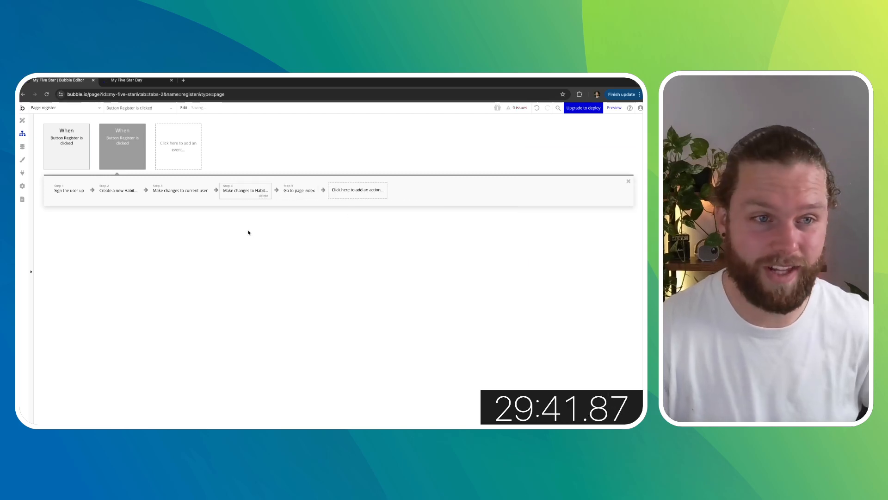
- Delete the existing user entry from the User app data
{"action": "left_click", "coordinate": [27, 124]}
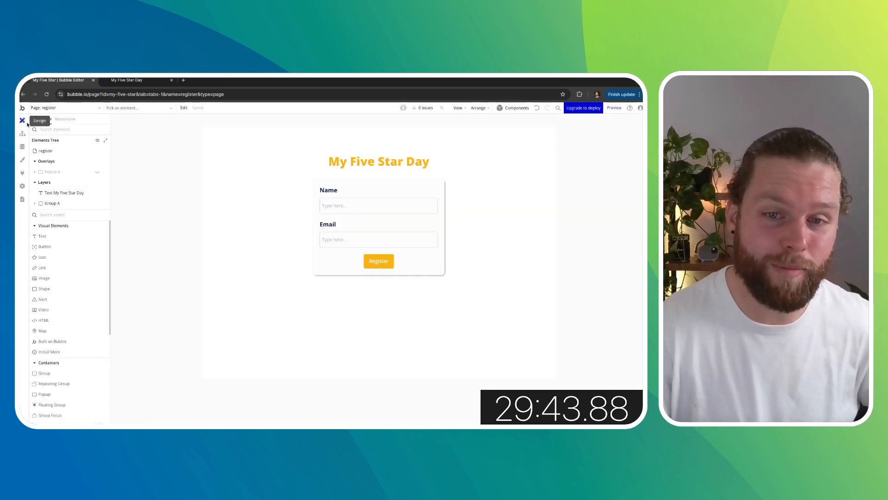
{"action": "left_click", "coordinate": [22, 146]}
{"action": "left_click", "coordinate": [134, 133]}
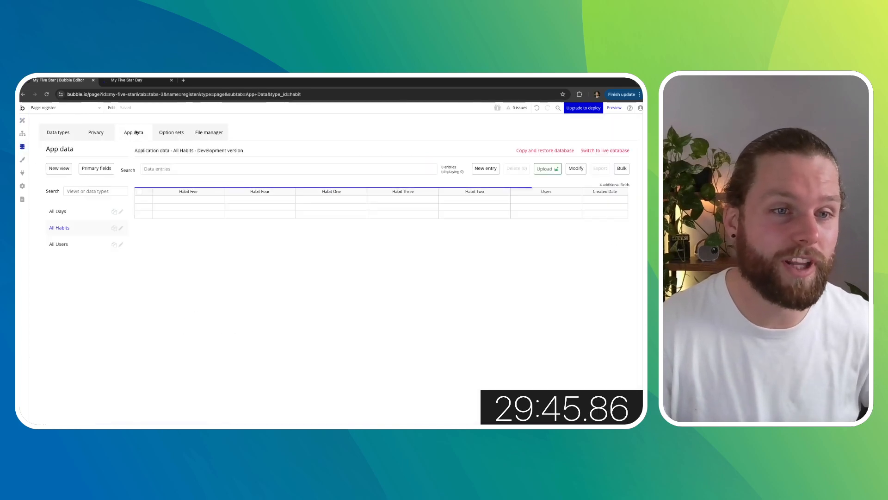
{"action": "left_click", "coordinate": [93, 242]}
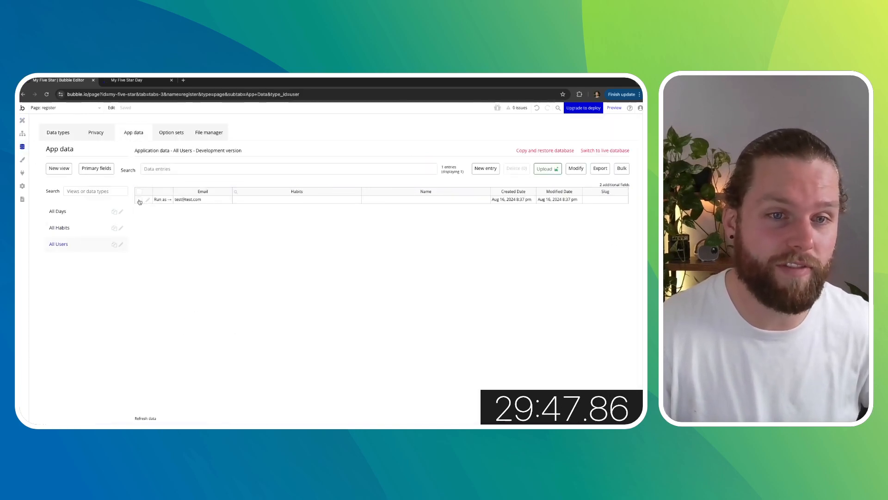
{"action": "left_click", "coordinate": [514, 169]}
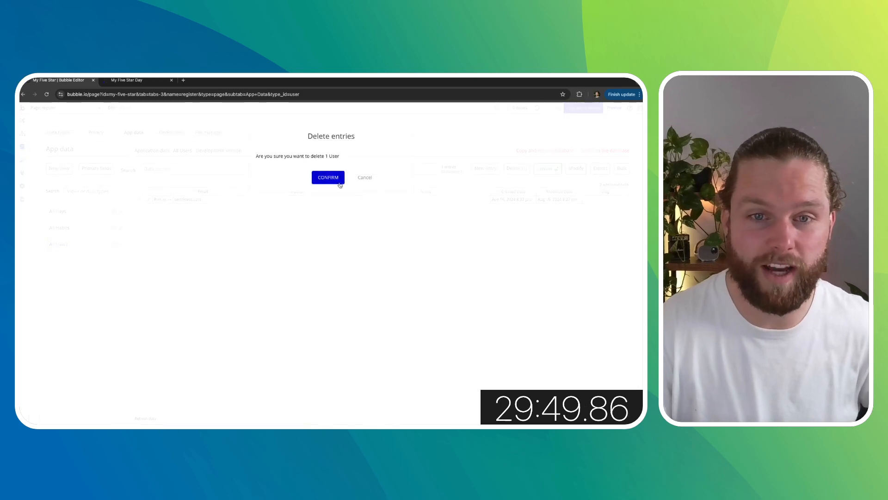
{"action": "left_click", "coordinate": [335, 176]}
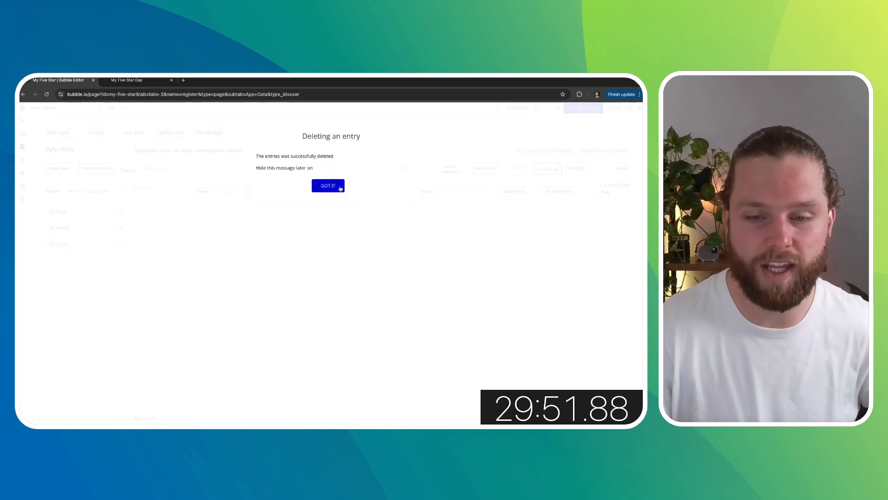
{"action": "left_click", "coordinate": [340, 186]}
- Switch to the running app and open the register page
{"action": "left_click", "coordinate": [148, 80]}
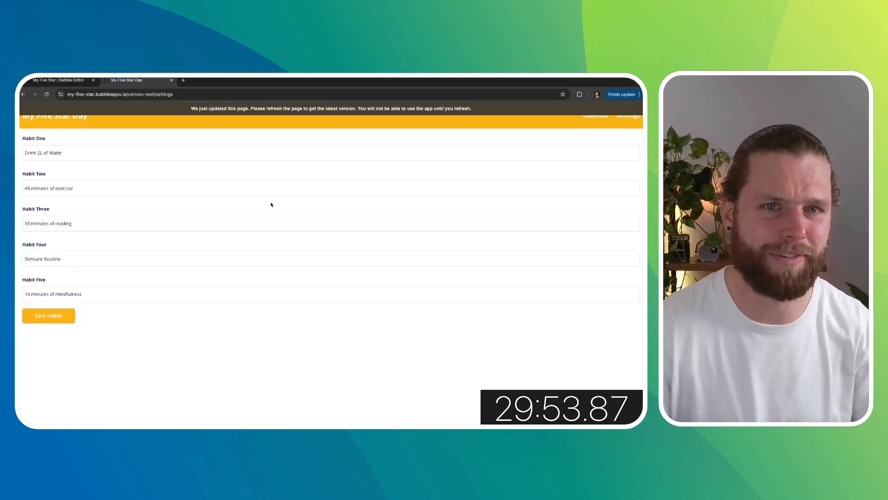
{"action": "left_click", "coordinate": [180, 94]}
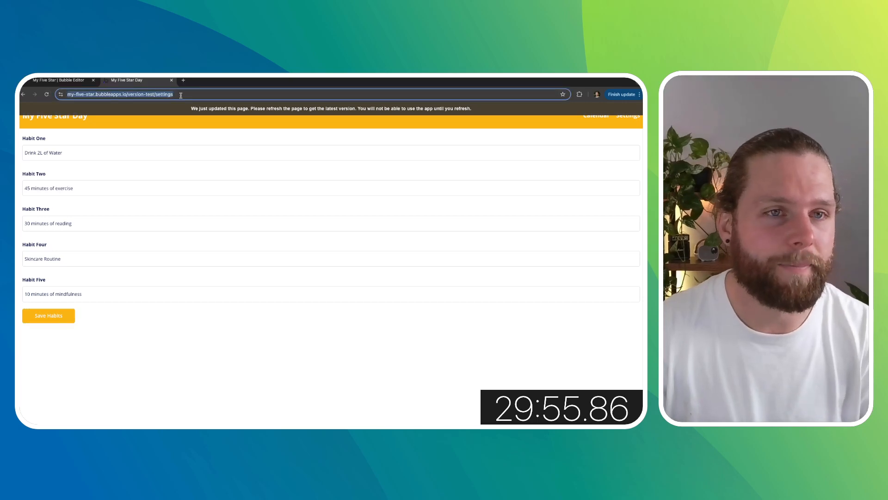
{"action": "type", "text": "register"}
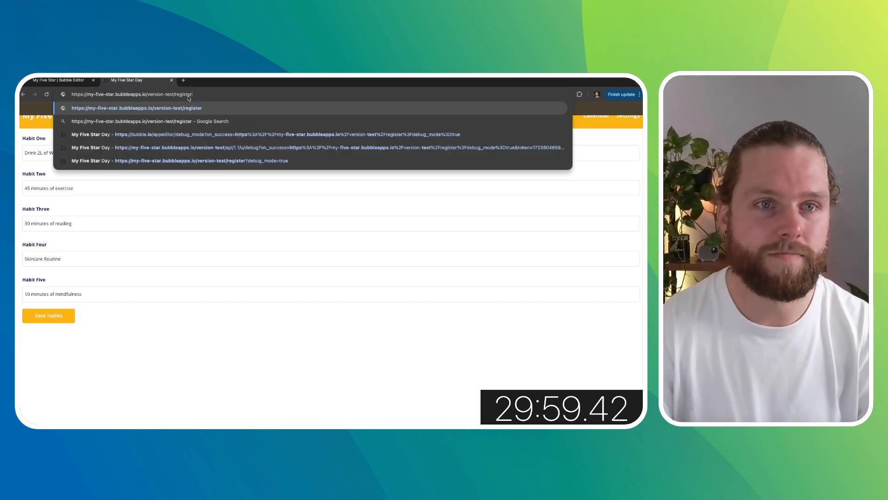
{"action": "key", "text": "Return"}
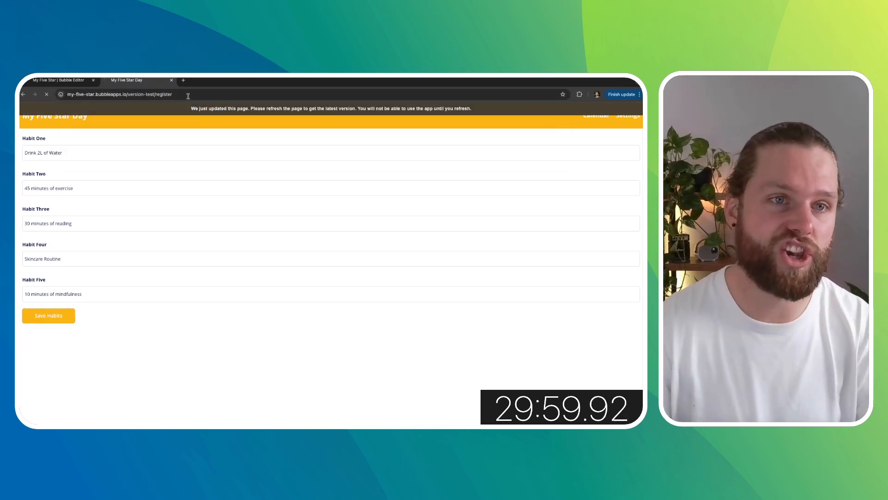
- Fill in a test name and a test e-mail address on the registration form and submit it
{"action": "left_click", "coordinate": [303, 183]}
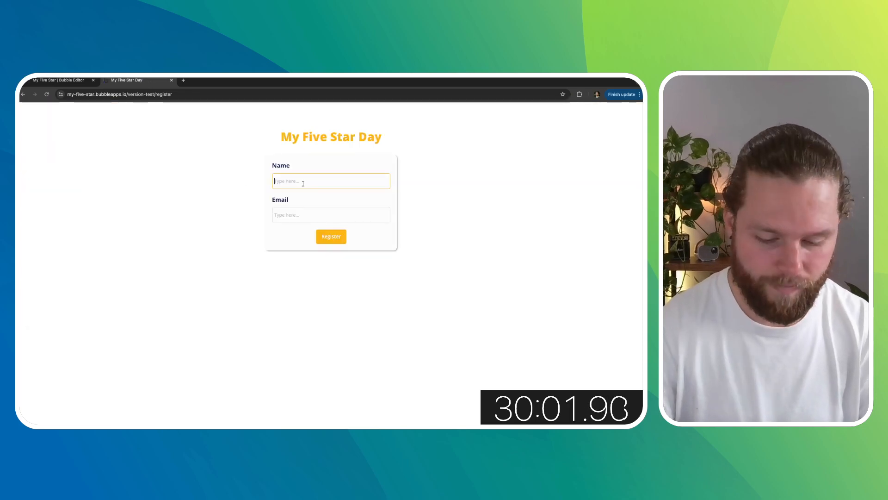
{"action": "type", "text": "Shaneo Insaneo"}
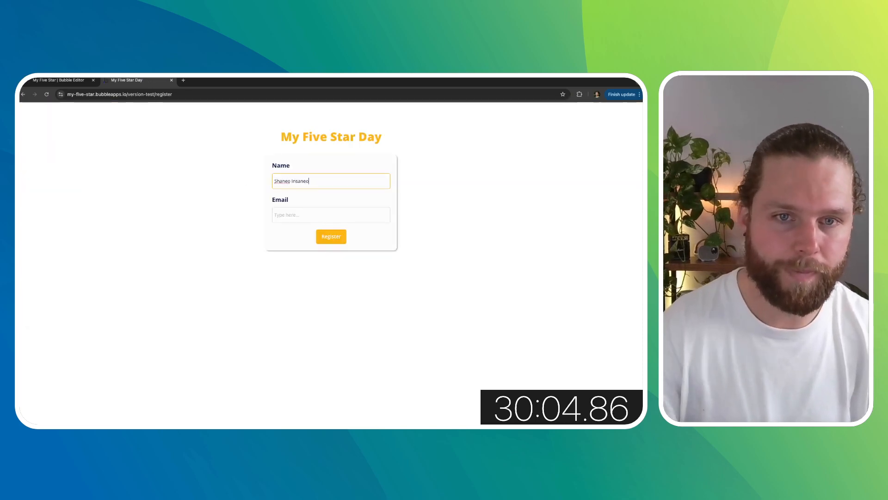
{"action": "left_click", "coordinate": [294, 215]}
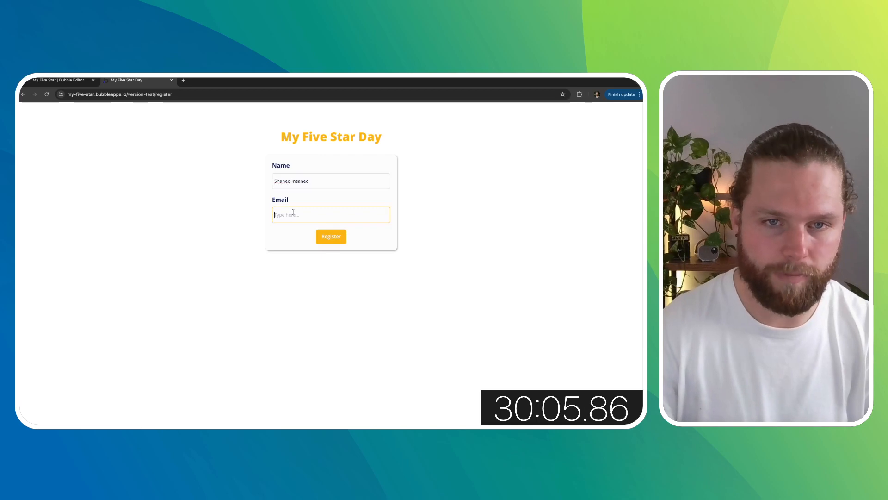
{"action": "type", "text": "shane"}
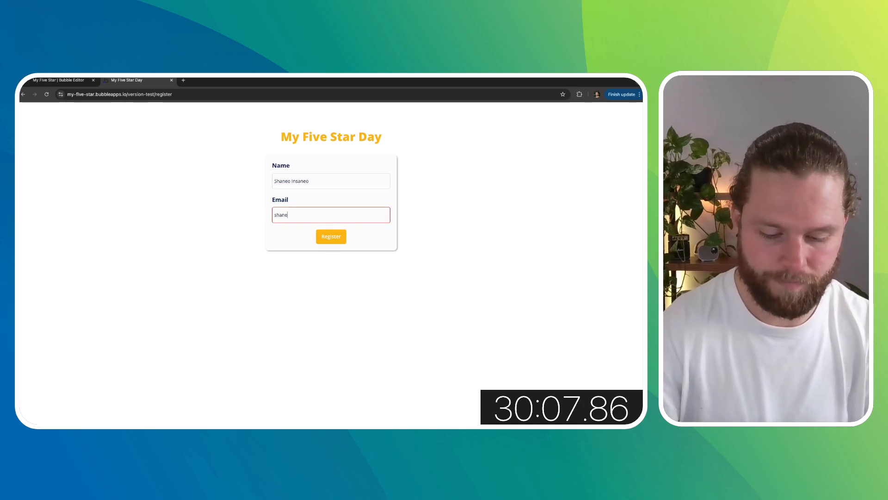
{"action": "type", "text": "@test."}
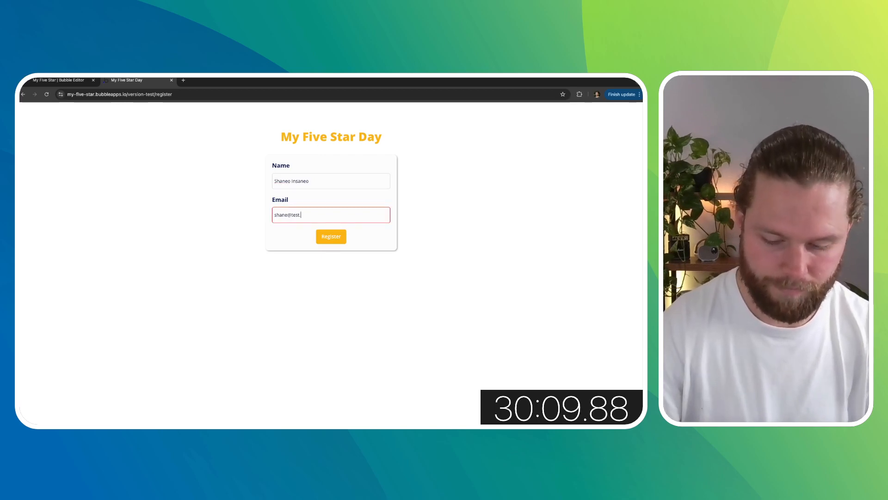
{"action": "type", "text": "com"}
{"action": "left_click", "coordinate": [331, 237]}
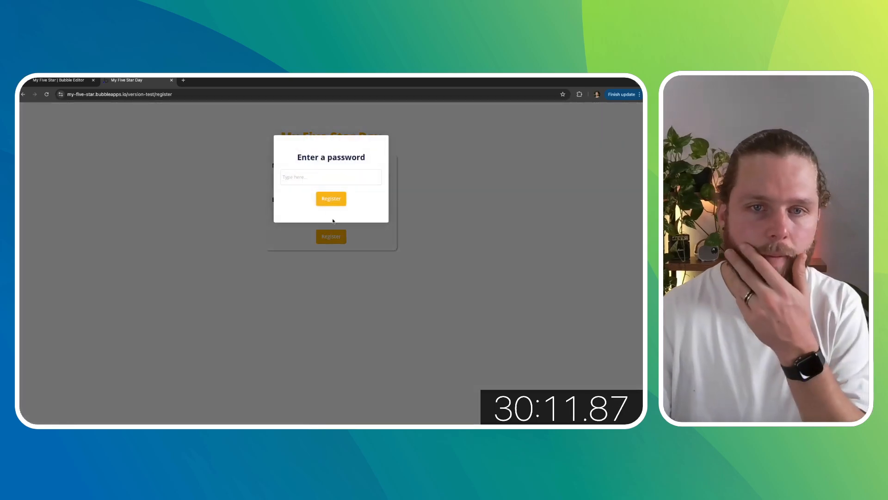
- Enter the account password in the popup, register, and decline saving the password
{"action": "left_click", "coordinate": [331, 176]}
{"action": "type", "text": "********"}
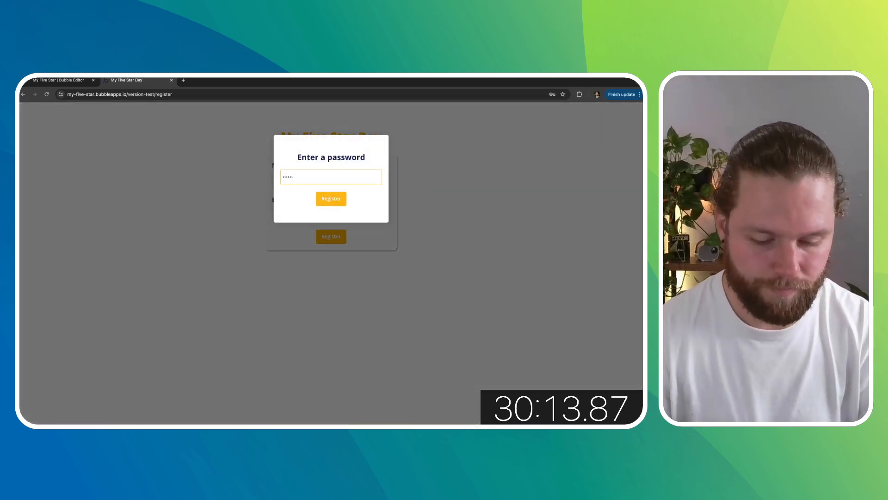
{"action": "left_click", "coordinate": [331, 200]}
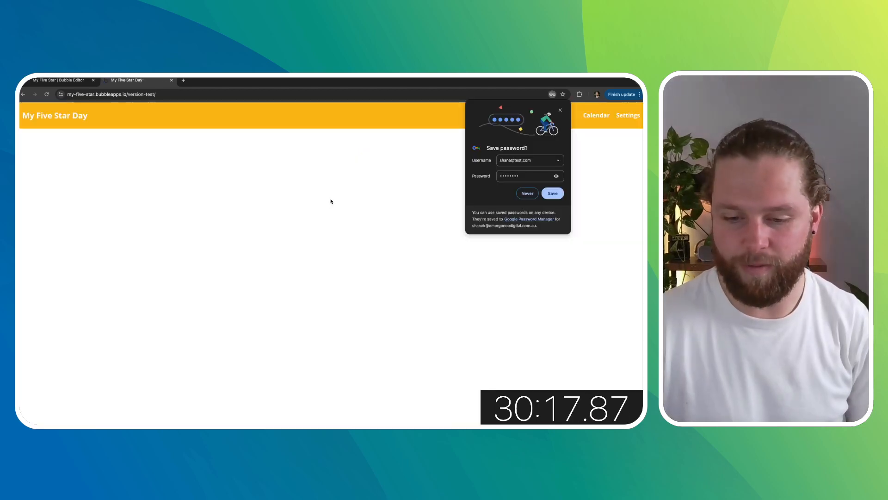
{"action": "left_click", "coordinate": [527, 193]}
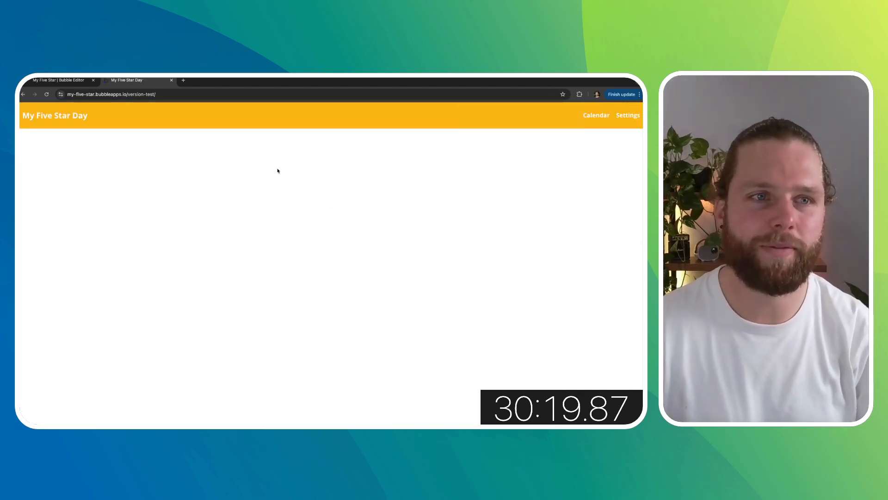
- Navigate to the app's settings page
{"action": "left_click", "coordinate": [173, 94]}
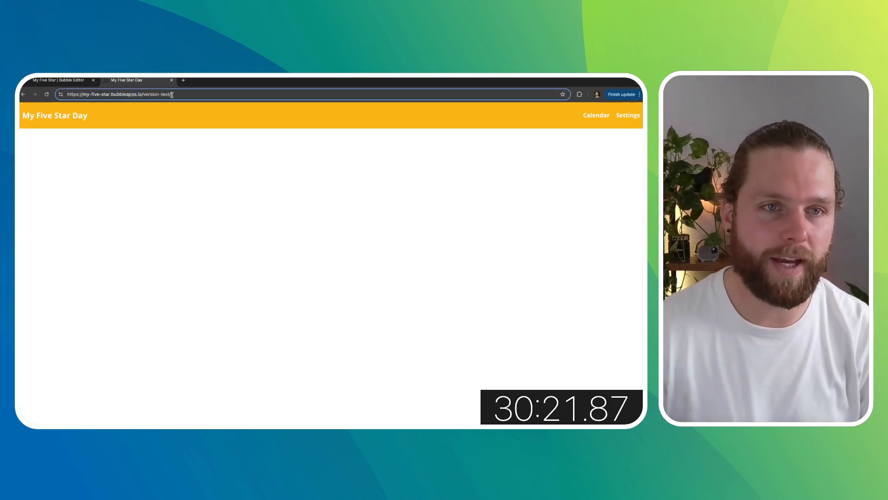
{"action": "type", "text": "settings"}
{"action": "key", "text": "Return"}
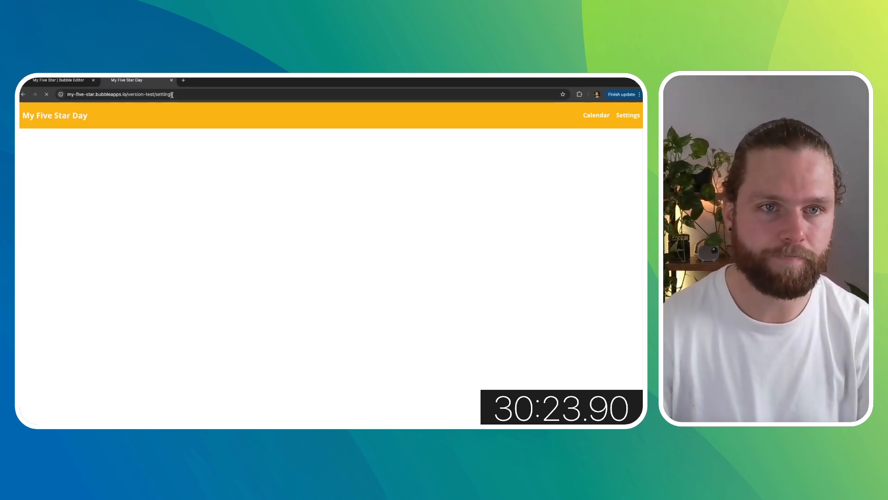
- Enter habits 2L Water, 45min Exercise, 30min Reading, 10min Mindfulness and Skincare Routine, then save them
{"action": "left_click", "coordinate": [93, 149]}
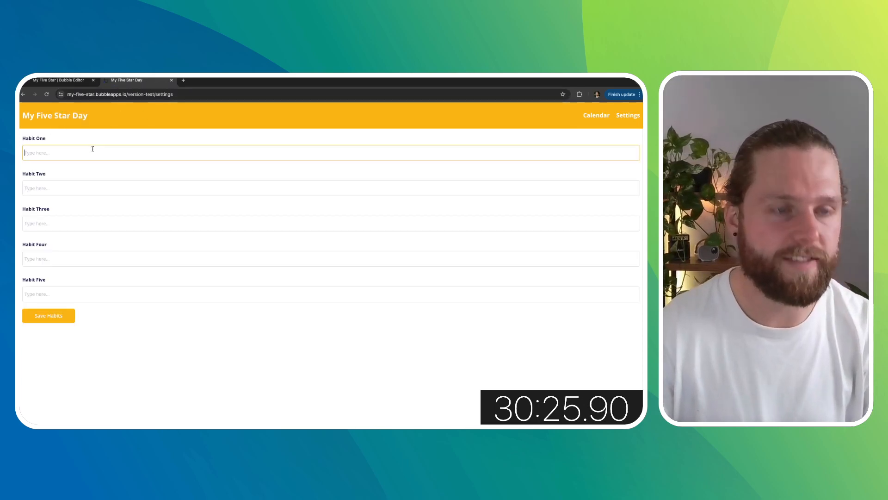
{"action": "type", "text": "2L Water"}
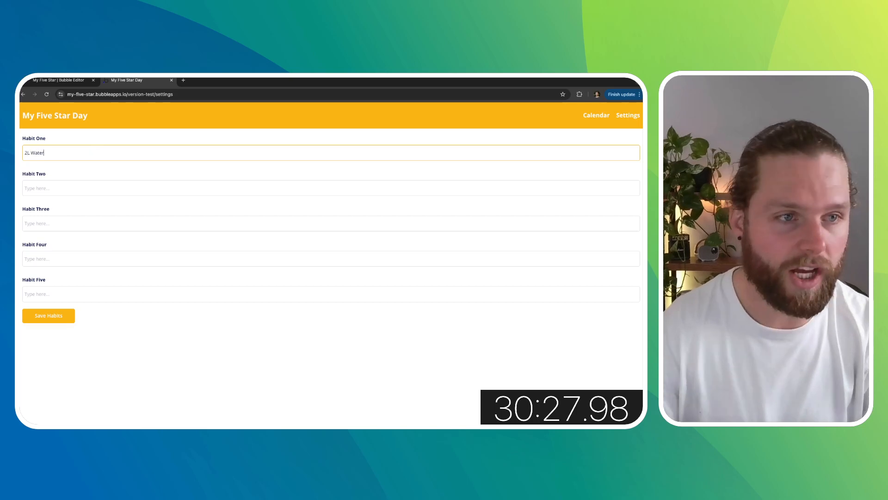
{"action": "left_click", "coordinate": [78, 183]}
{"action": "type", "text": "45"}
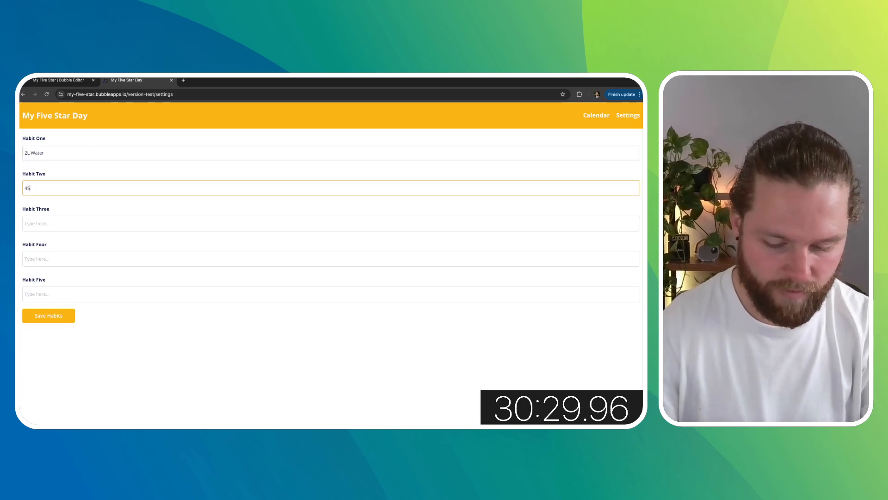
{"action": "type", "text": "min Exercise"}
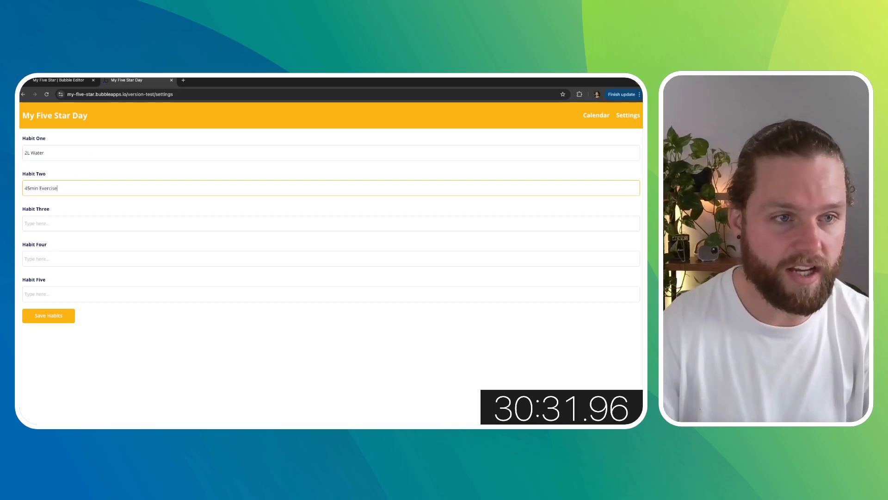
{"action": "left_click", "coordinate": [66, 217]}
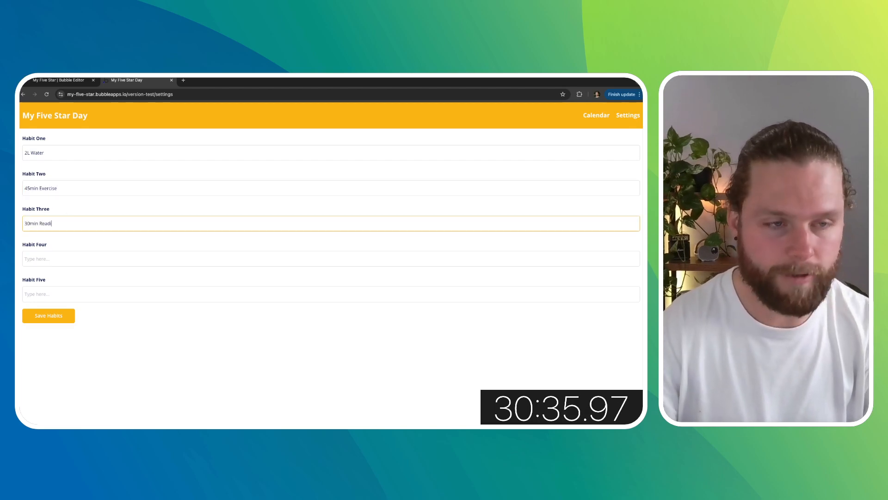
{"action": "left_click", "coordinate": [57, 261]}
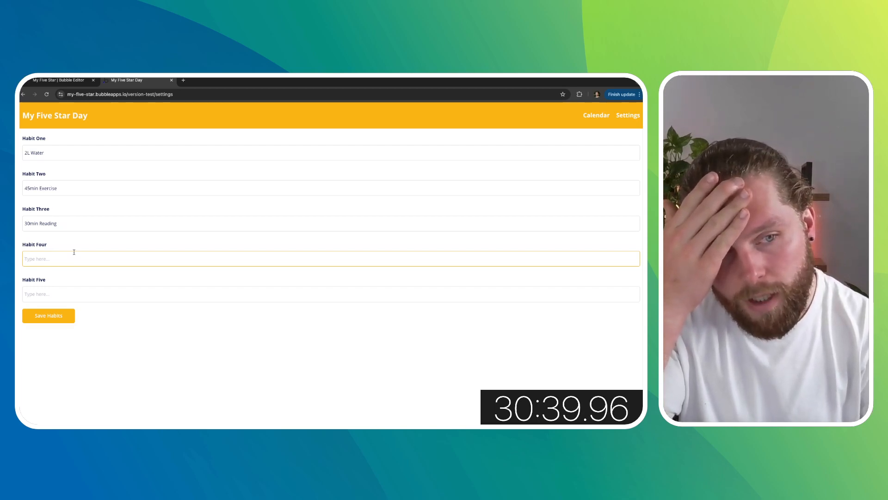
{"action": "type", "text": "10min Mindfulness"}
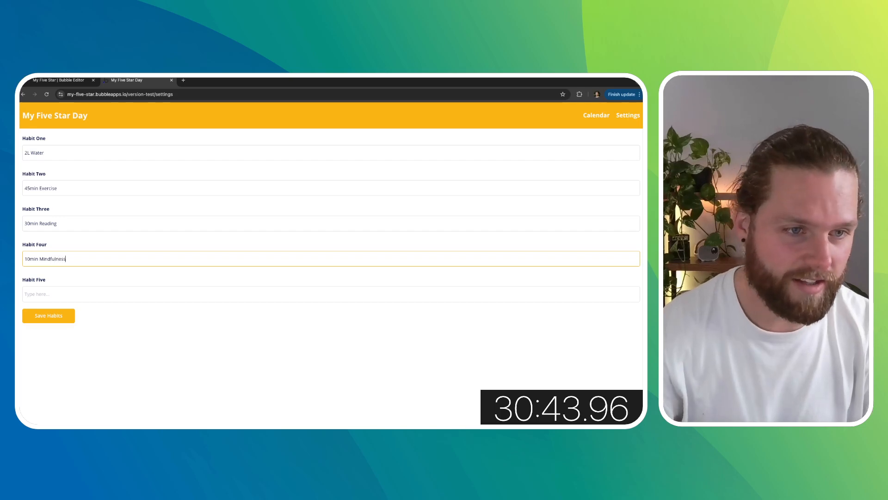
{"action": "left_click", "coordinate": [64, 294]}
{"action": "type", "text": "Skincare Routine"}
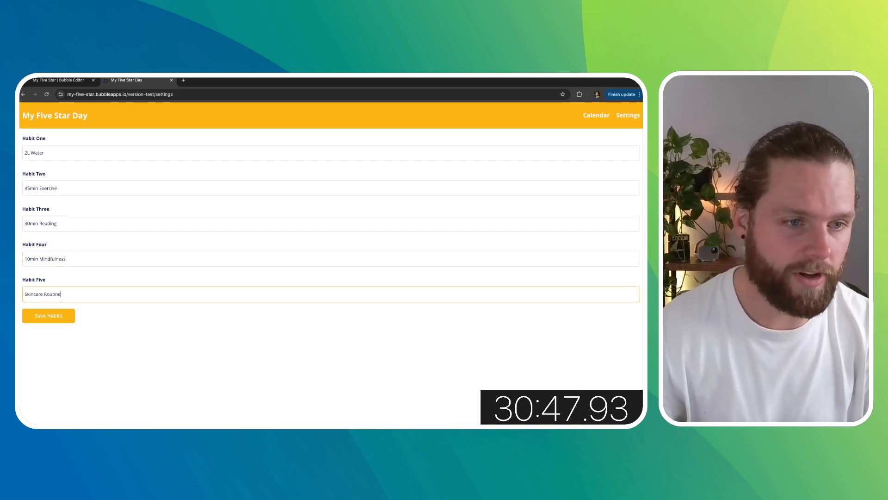
{"action": "left_click", "coordinate": [46, 315]}
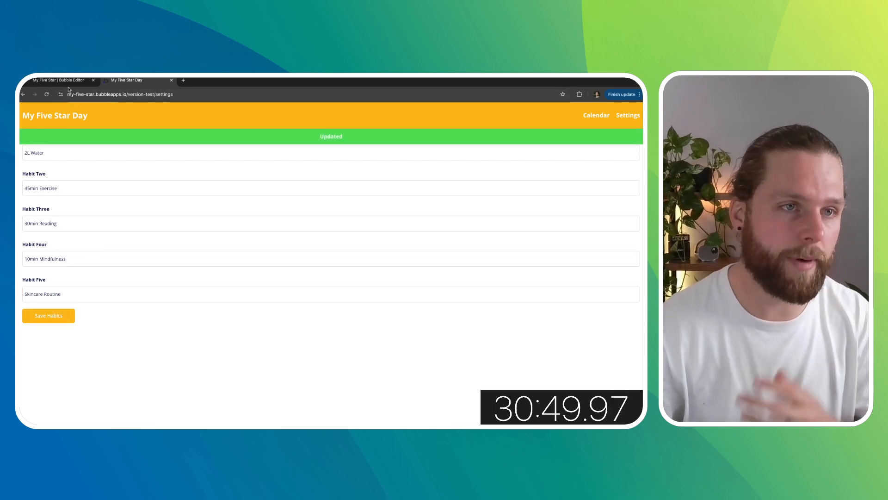
- Check the new user's Habit record in the editor's app data
{"action": "left_click", "coordinate": [68, 82]}
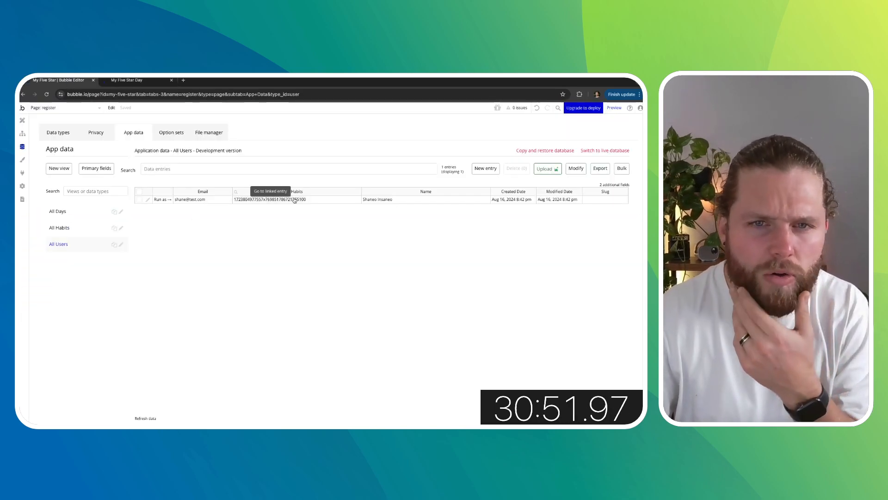
{"action": "left_click", "coordinate": [65, 229]}
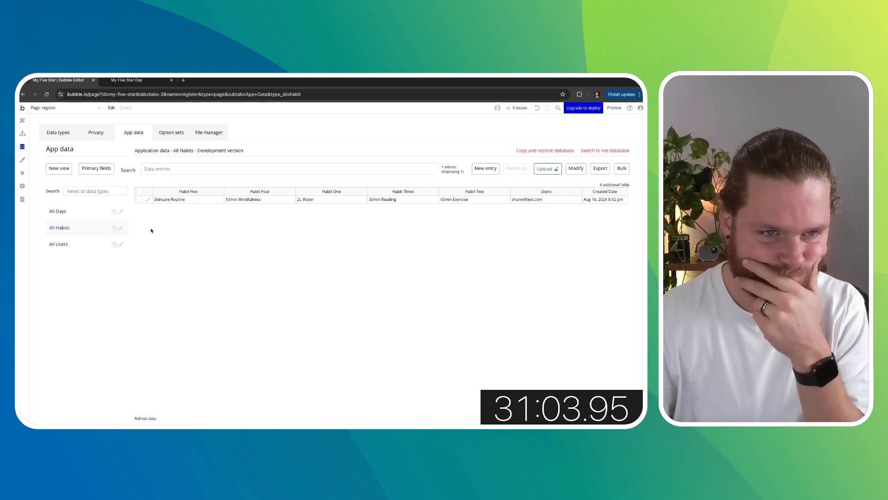
- Open the index page in the design editor and inspect its header and page properties
{"action": "left_click", "coordinate": [23, 120]}
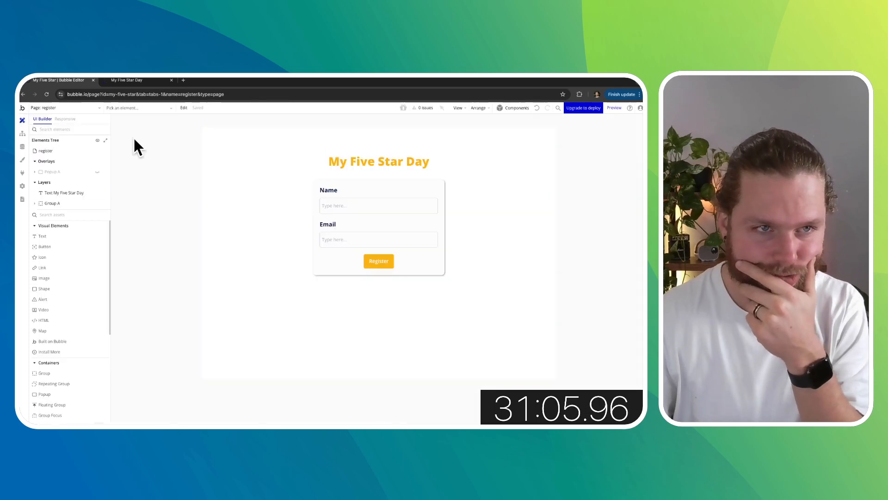
{"action": "left_click", "coordinate": [79, 106]}
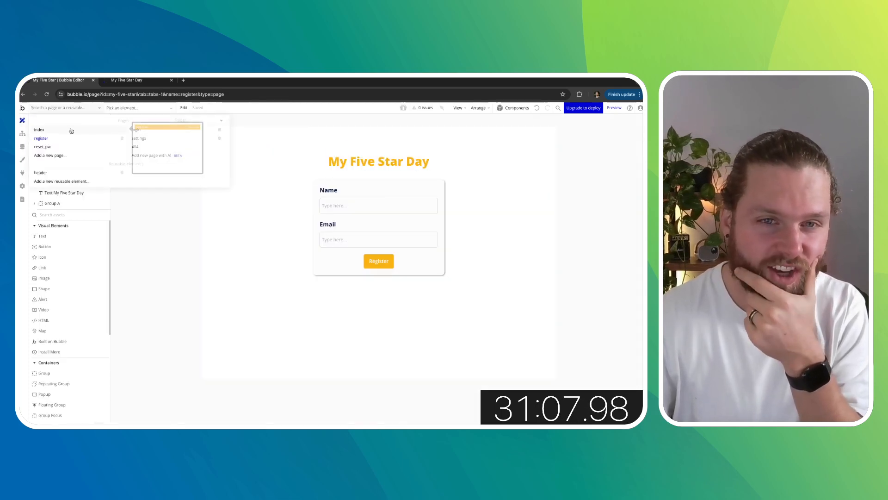
{"action": "left_click", "coordinate": [134, 132]}
{"action": "double_click", "coordinate": [513, 142]}
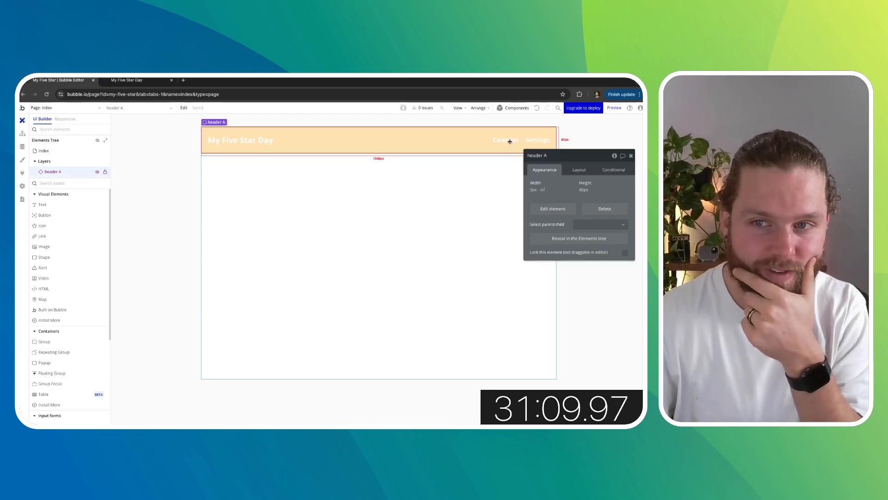
{"action": "left_click", "coordinate": [632, 157]}
{"action": "double_click", "coordinate": [431, 183]}
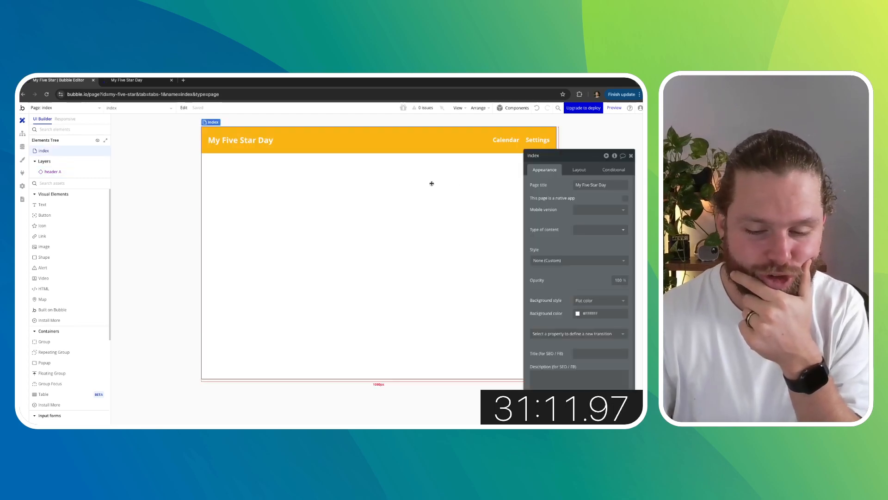
- Add a text element at the top of the index page reading "Track your habits for "
{"action": "left_click", "coordinate": [631, 156]}
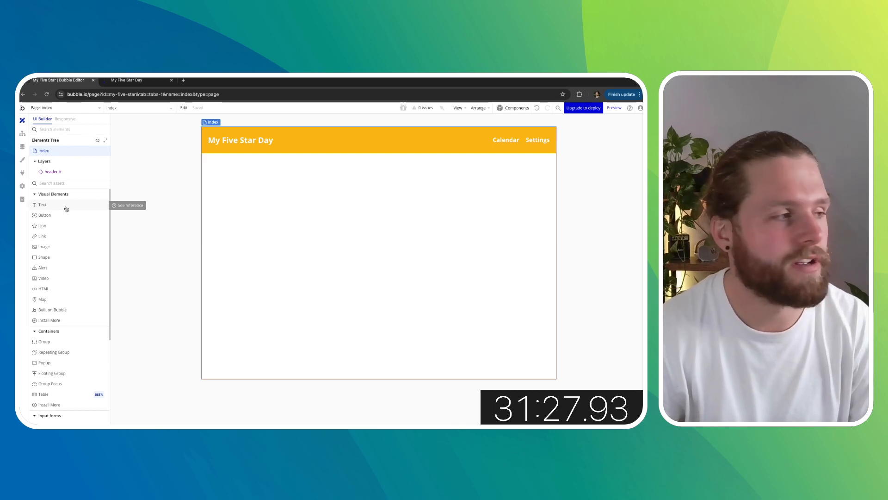
{"action": "left_click_drag", "start_coordinate": [65, 208], "coordinate": [251, 200]}
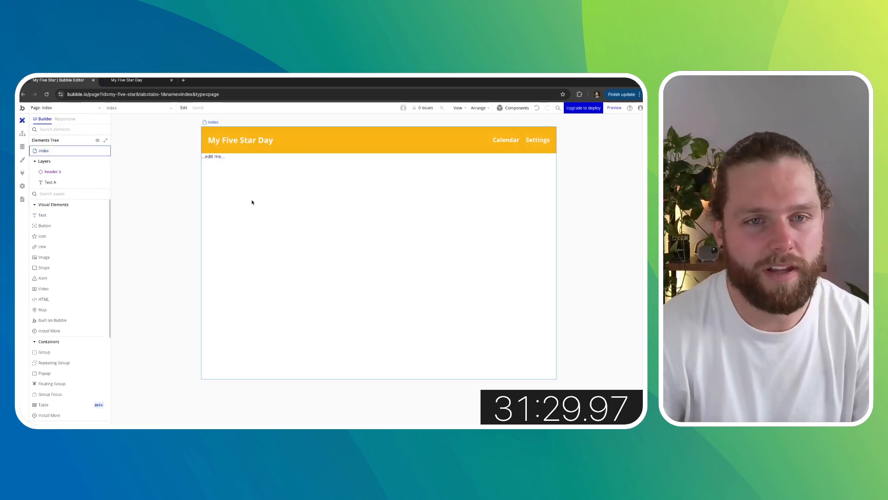
{"action": "type", "text": "Track today"}
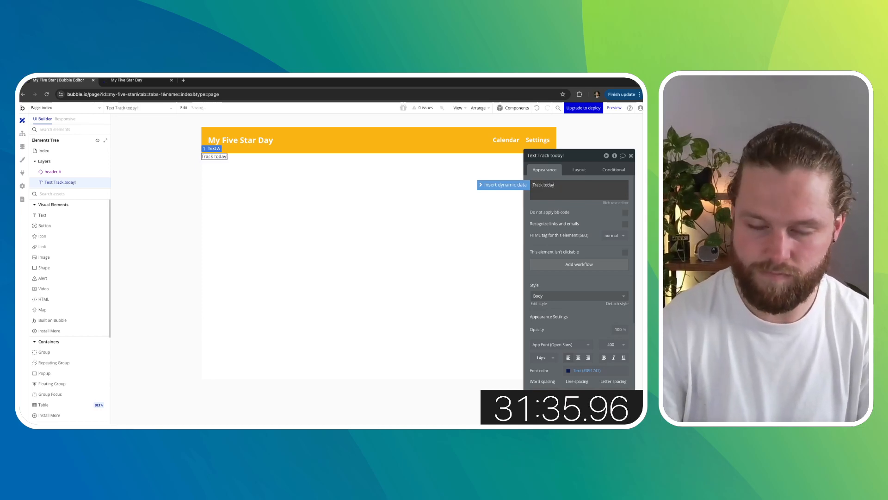
{"action": "double_click", "coordinate": [552, 186]}
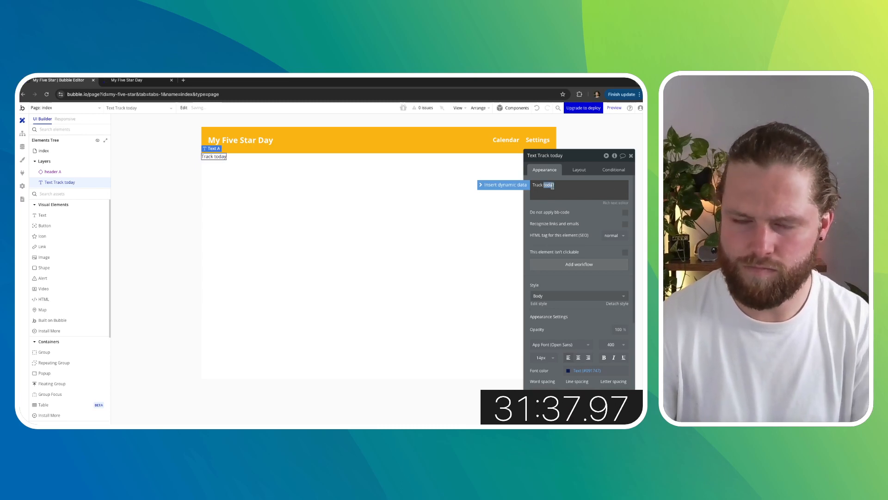
{"action": "type", "text": "your hab"}
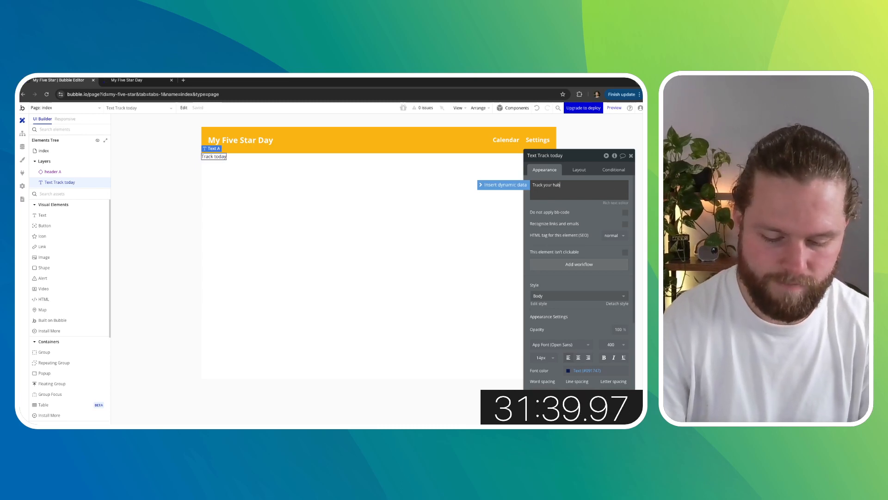
{"action": "type", "text": "its for"}
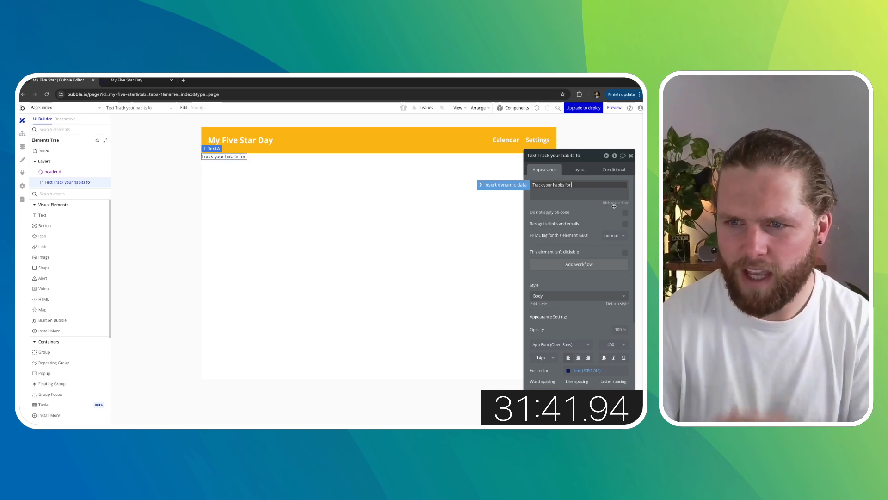
- Append the current date/time to the text as dynamic data, formatted as 8/16/24
{"action": "left_click", "coordinate": [484, 186]}
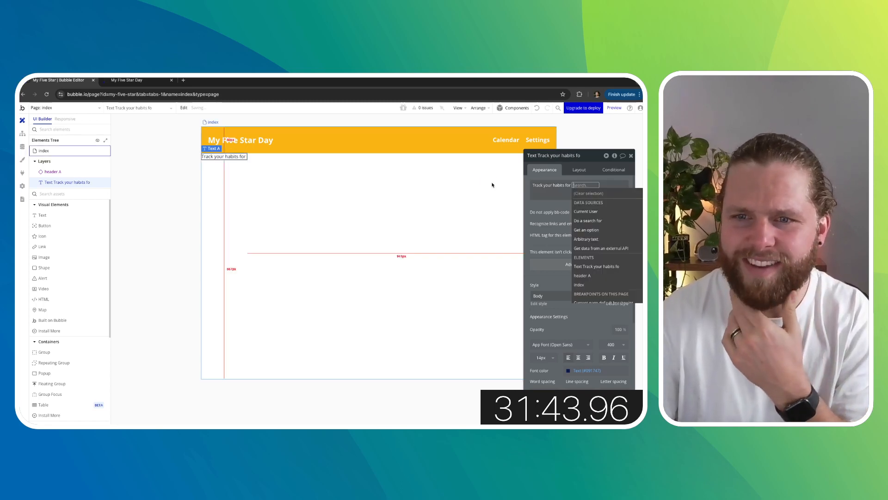
{"action": "scroll", "coordinate": [608, 241], "scroll_direction": "down", "scroll_amount": 3}
{"action": "scroll", "coordinate": [610, 242], "scroll_direction": "down", "scroll_amount": 3}
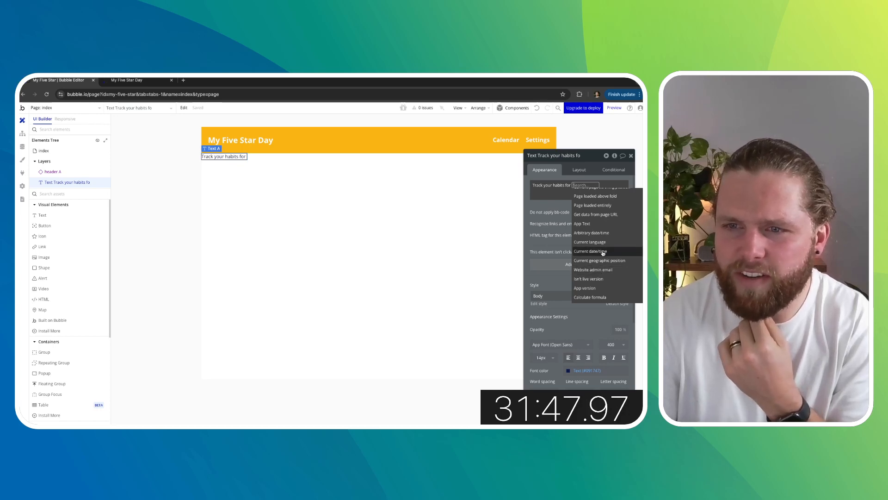
{"action": "left_click", "coordinate": [603, 251]}
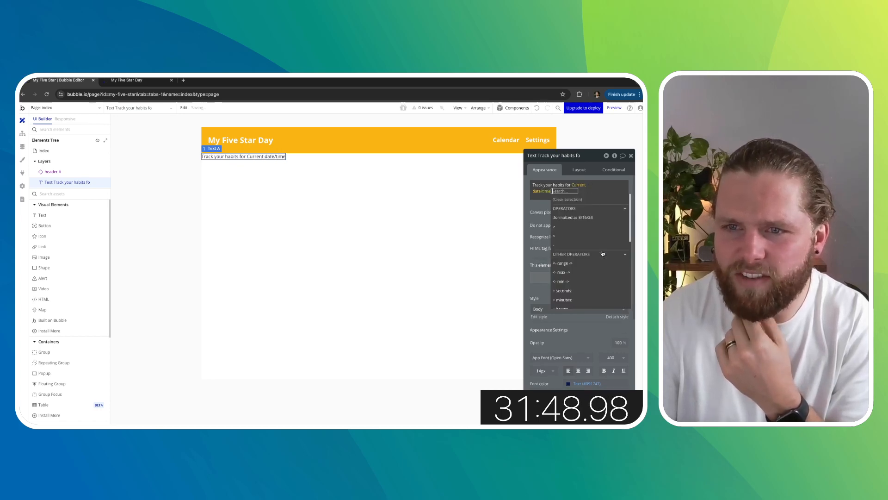
{"action": "left_click", "coordinate": [584, 219]}
{"action": "left_click", "coordinate": [461, 202]}
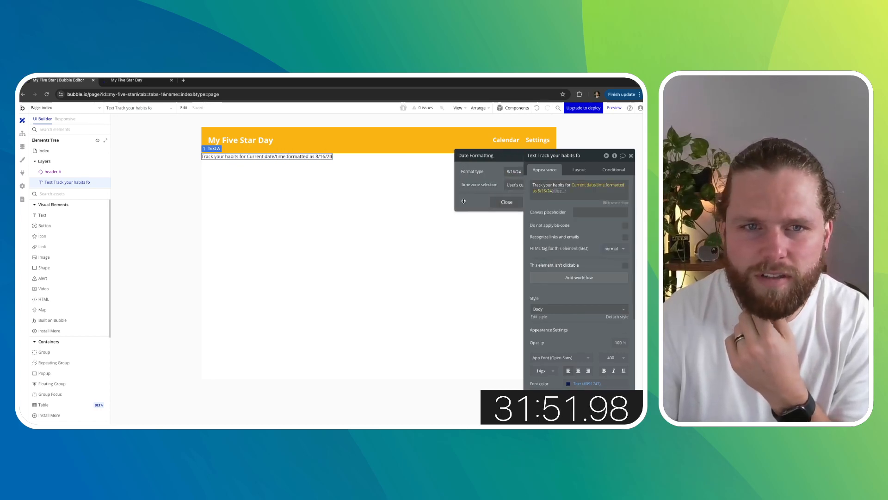
{"action": "left_click", "coordinate": [559, 191]}
{"action": "left_click", "coordinate": [543, 207]}
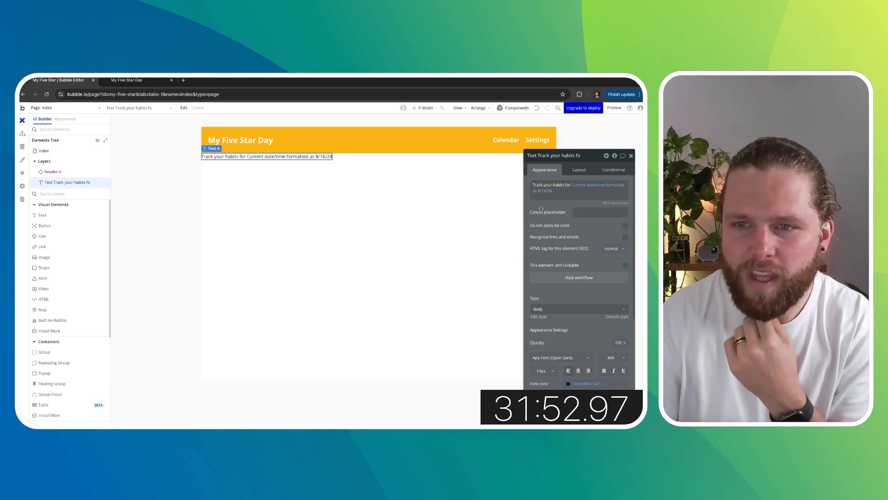
- Set the text's font weight to 700 and increase its font size
{"action": "left_click", "coordinate": [611, 358]}
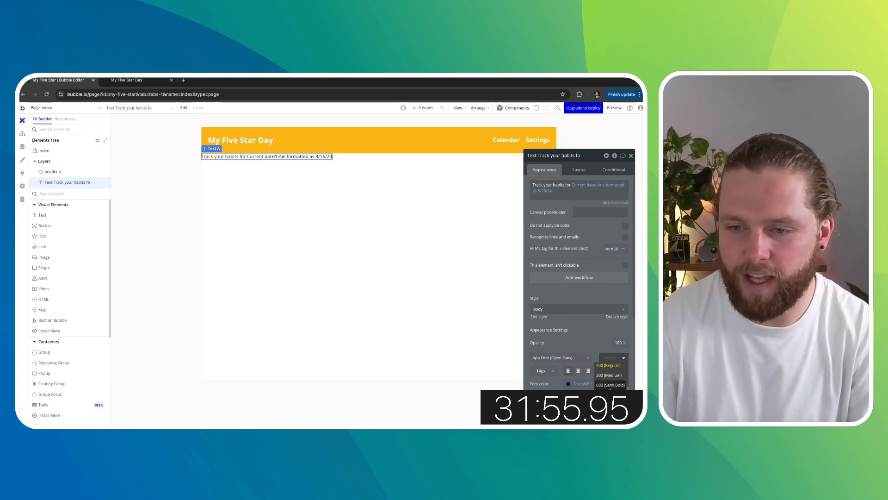
{"action": "left_click", "coordinate": [610, 394]}
{"action": "left_click", "coordinate": [542, 371]}
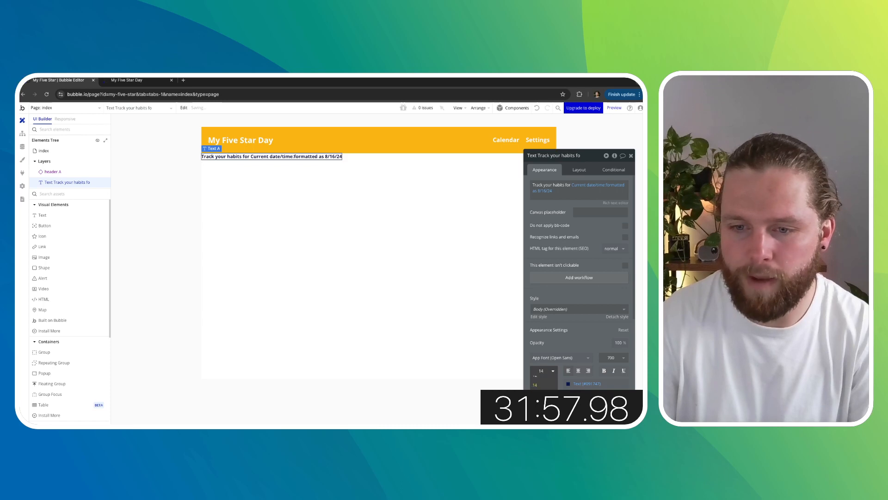
{"action": "left_click", "coordinate": [538, 403]}
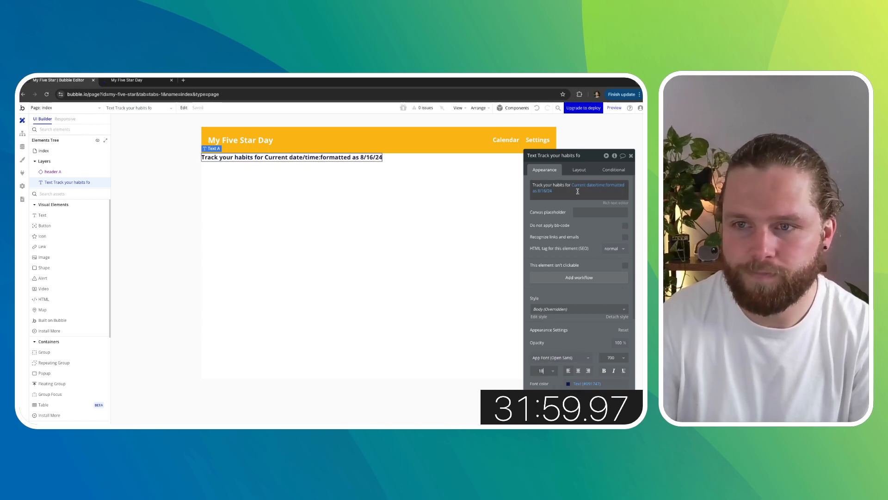
- Give the text a 50 px top margin and 20 px left and right margins, and center it horizontally
{"action": "left_click", "coordinate": [581, 170]}
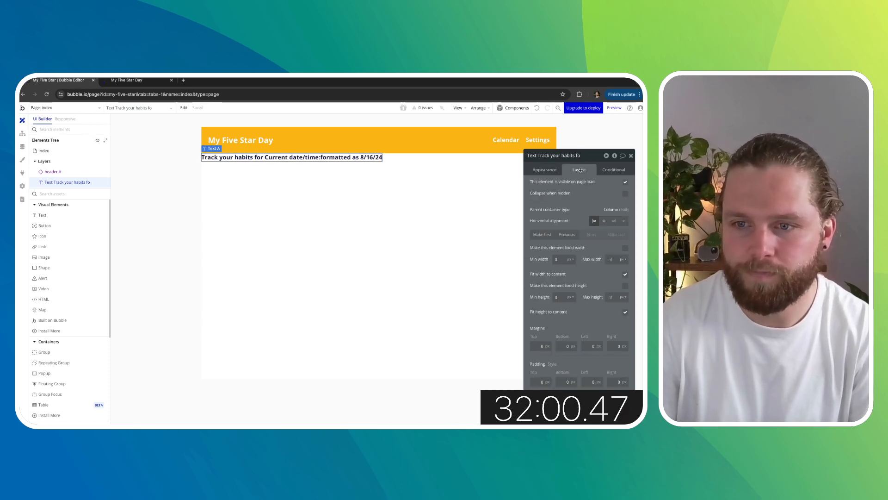
{"action": "left_click", "coordinate": [540, 346]}
{"action": "type", "text": "50"}
{"action": "left_click", "coordinate": [586, 346]}
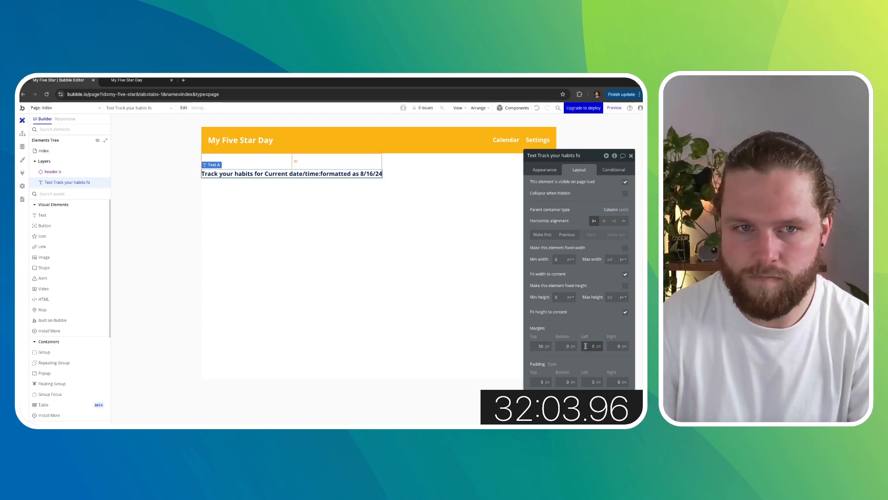
{"action": "left_click", "coordinate": [561, 346]}
{"action": "left_click", "coordinate": [588, 345]}
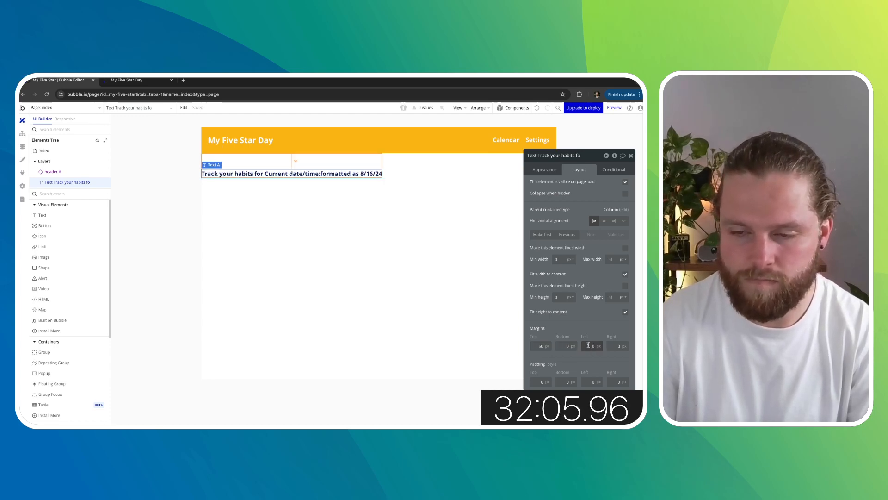
{"action": "left_click", "coordinate": [604, 221]}
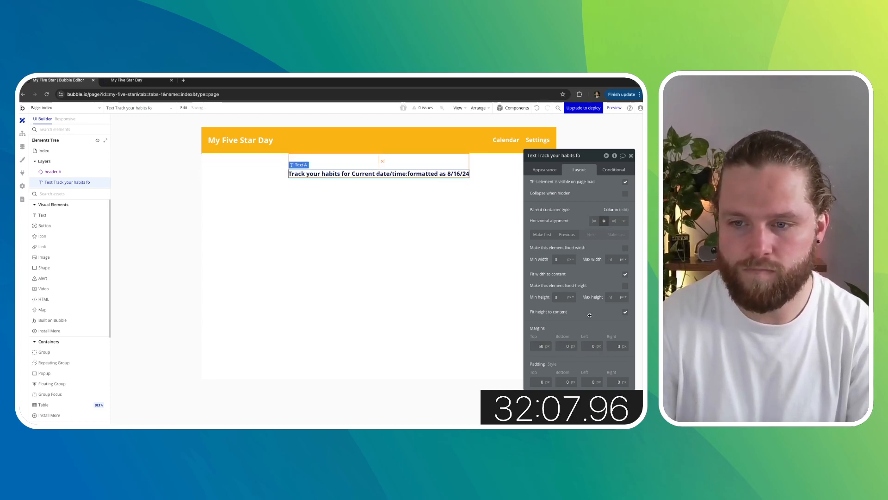
{"action": "left_click", "coordinate": [593, 344]}
{"action": "type", "text": "2"}
{"action": "left_click", "coordinate": [617, 345]}
{"action": "type", "text": "2"}
{"action": "left_click", "coordinate": [600, 329]}
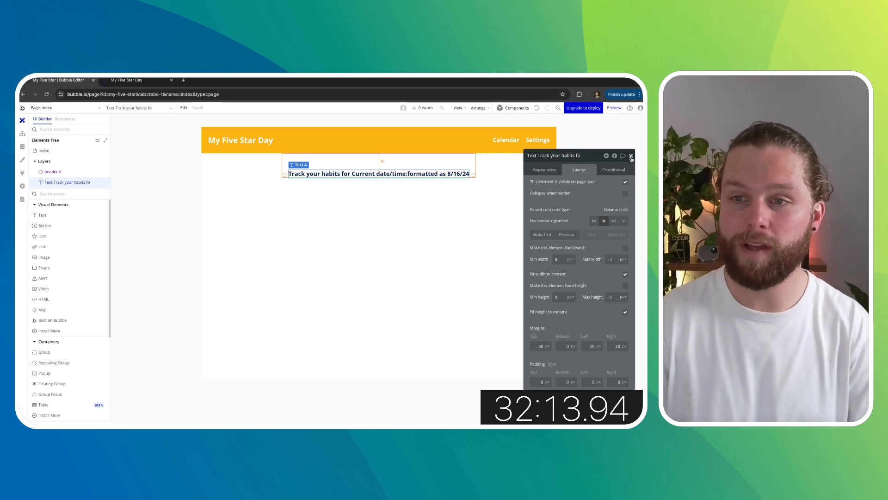
{"action": "left_click", "coordinate": [631, 157]}
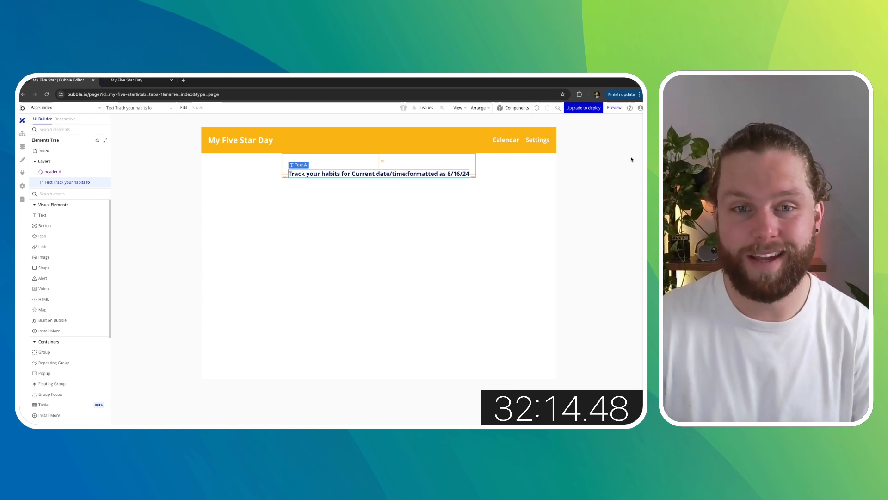
- Add a button below the text with the label "Log"
{"action": "left_click", "coordinate": [56, 227]}
{"action": "left_click", "coordinate": [273, 214]}
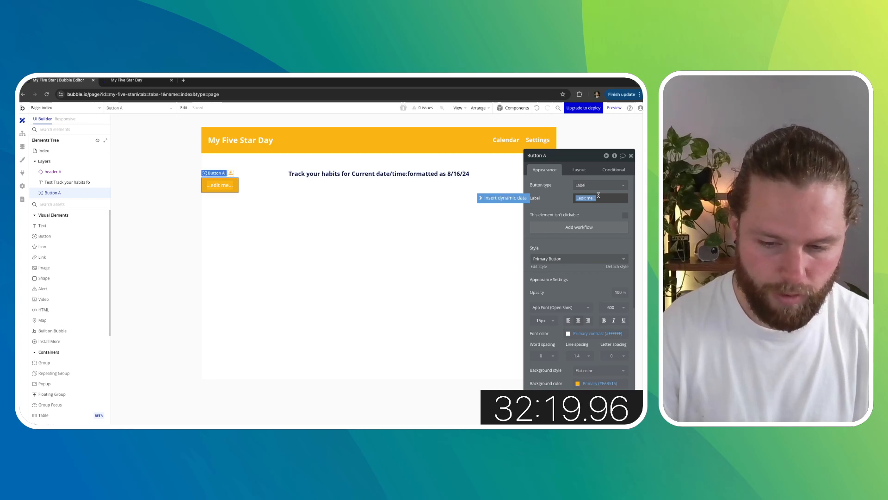
{"action": "type", "text": "log"}
{"action": "key", "text": "BackSpace"}
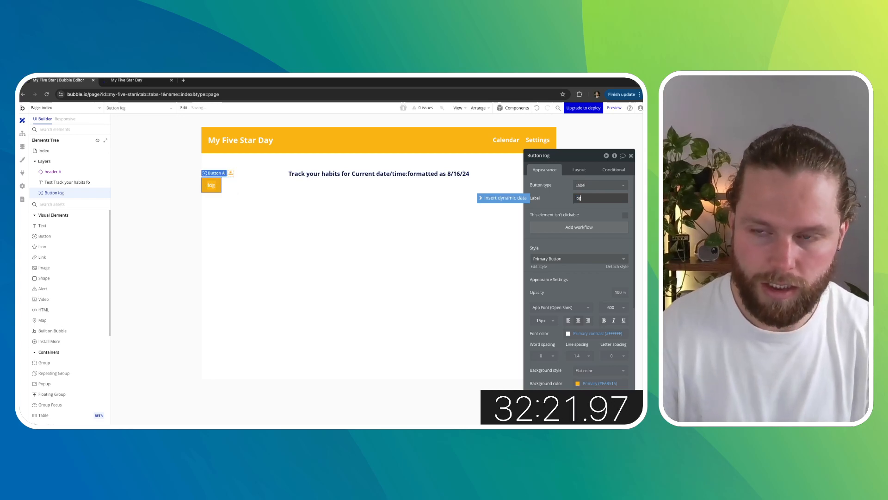
{"action": "type", "text": "Trac"}
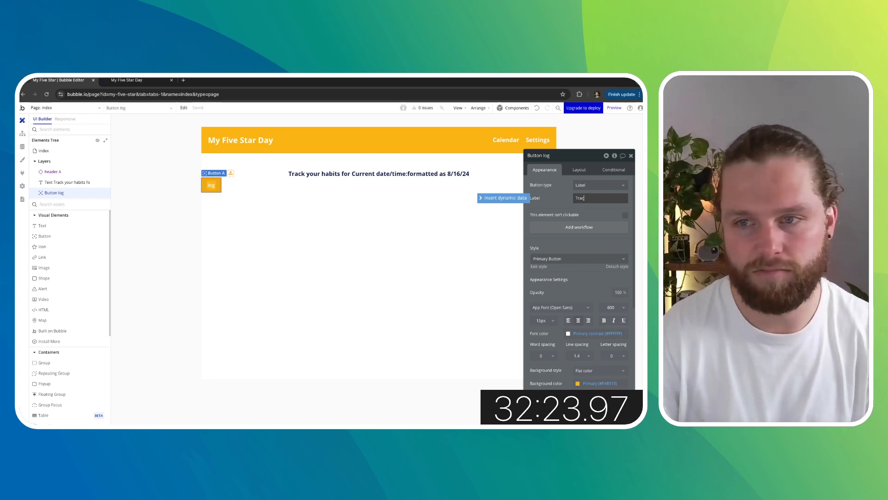
{"action": "type", "text": "j"}
{"action": "key", "text": "BackSpace"}
{"action": "key", "text": "BackSpace"}
{"action": "key", "text": "BackSpace"}
{"action": "key", "text": "BackSpace"}
{"action": "key", "text": "BackSpace"}
{"action": "type", "text": "Lo"}
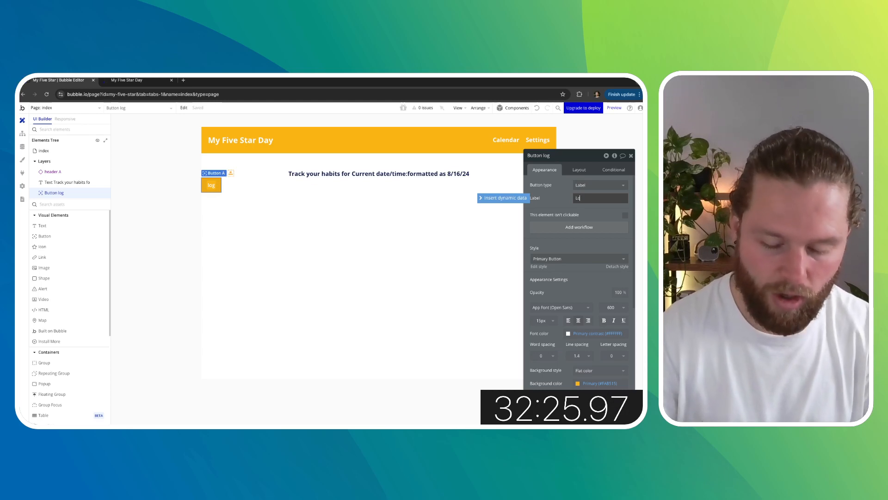
{"action": "type", "text": "g"}
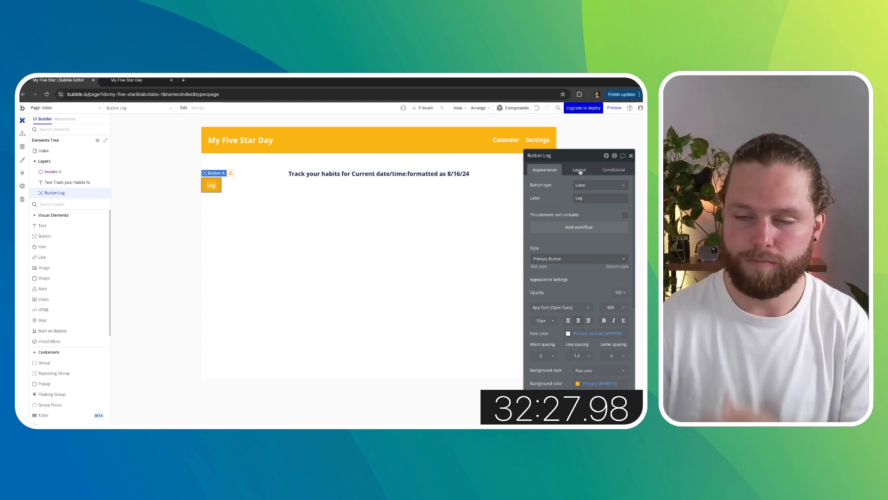
- Center the button horizontally, set all its margins to 20 px and its minimum width to 120 px
{"action": "left_click", "coordinate": [580, 171]}
{"action": "left_click", "coordinate": [604, 221]}
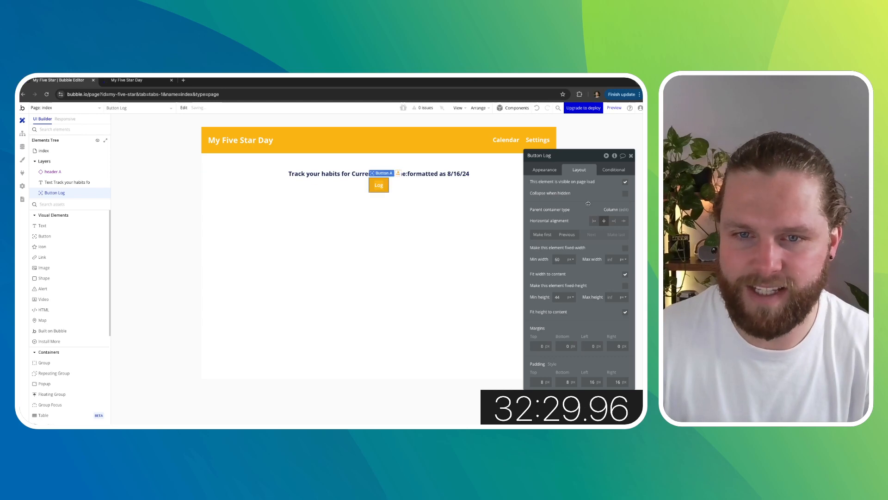
{"action": "left_click", "coordinate": [534, 345]}
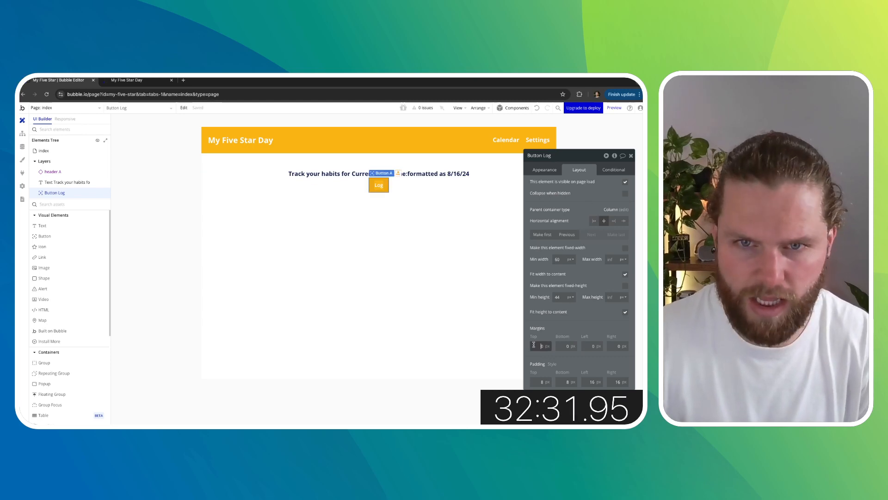
{"action": "type", "text": "20"}
{"action": "key", "text": "Tab"}
{"action": "key", "text": "Tab"}
{"action": "type", "text": "20"}
{"action": "key", "text": "Tab"}
{"action": "type", "text": "20"}
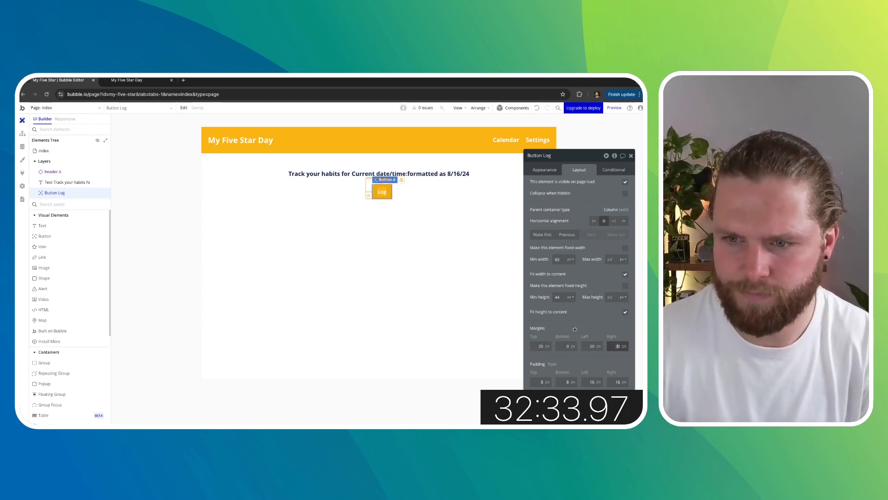
{"action": "left_click", "coordinate": [573, 330]}
{"action": "left_click", "coordinate": [561, 344]}
{"action": "type", "text": "2"}
{"action": "left_click", "coordinate": [573, 332]}
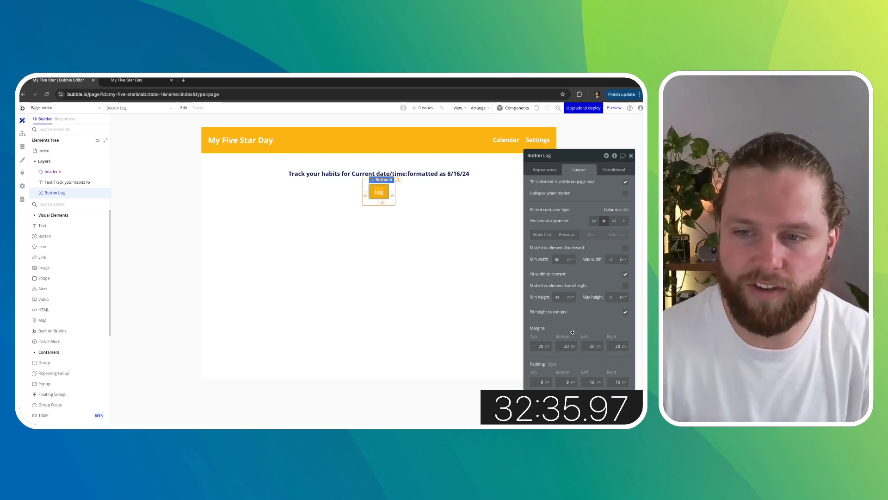
{"action": "left_click", "coordinate": [557, 260]}
{"action": "type", "text": "120"}
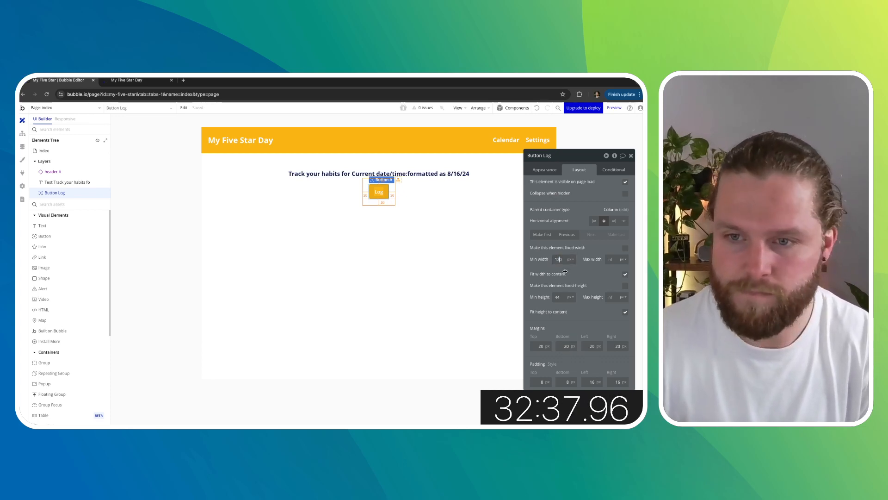
- Change the button's label to "Log your day"
{"action": "left_click", "coordinate": [544, 169]}
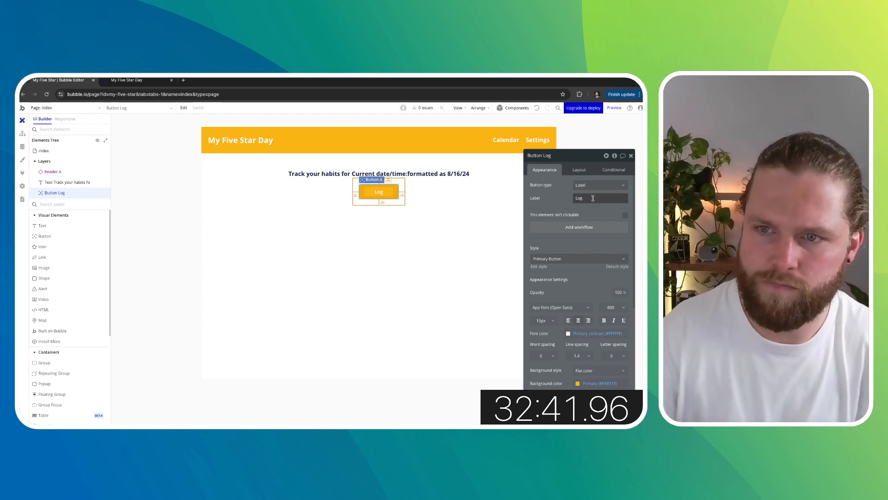
{"action": "left_click", "coordinate": [593, 198]}
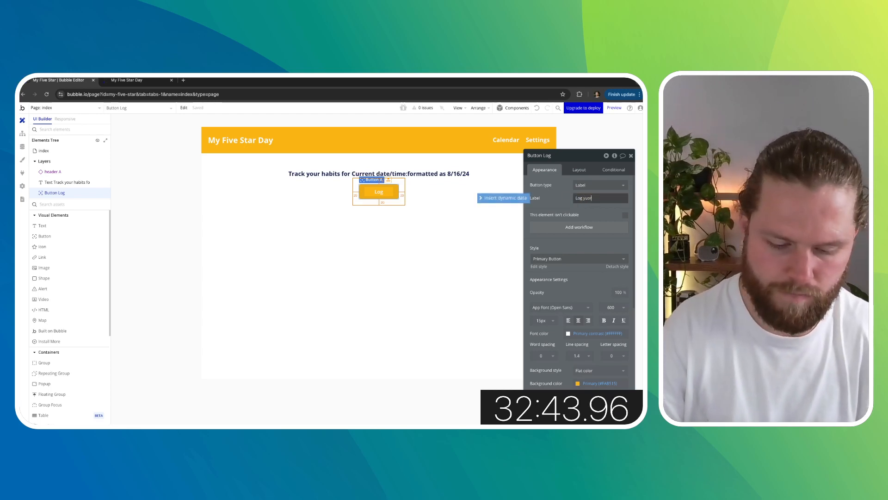
{"action": "type", "text": "yuor Day"}
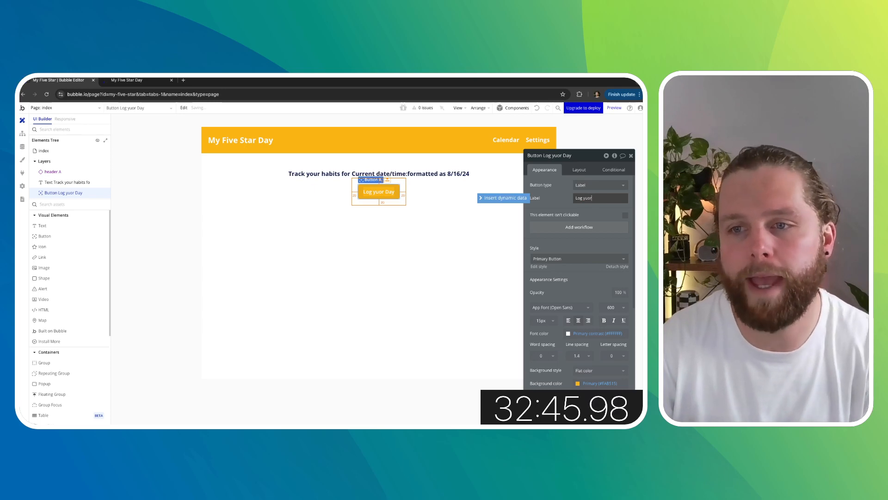
{"action": "key", "text": "BackSpace"}
{"action": "key", "text": "BackSpace"}
{"action": "key", "text": "BackSpace"}
{"action": "key", "text": "BackSpace"}
{"action": "key", "text": "BackSpace"}
{"action": "key", "text": "BackSpace"}
{"action": "key", "text": "BackSpace"}
{"action": "type", "text": "our day"}
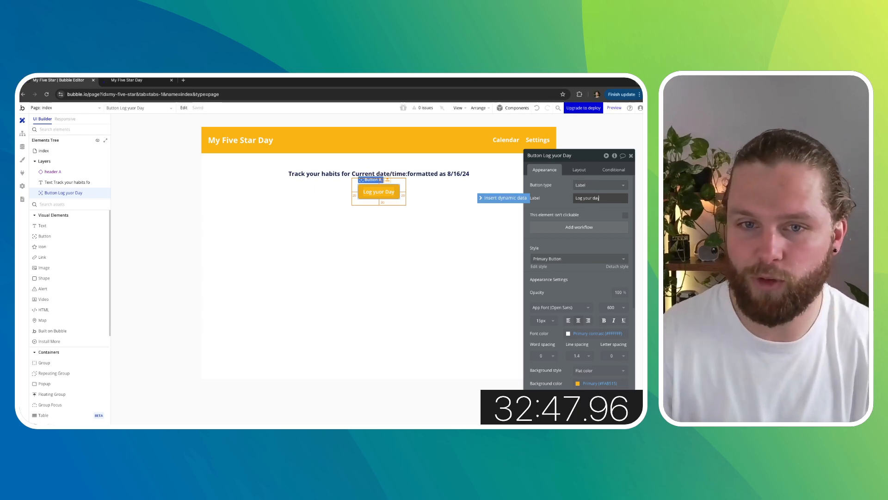
{"action": "key", "text": "Return"}
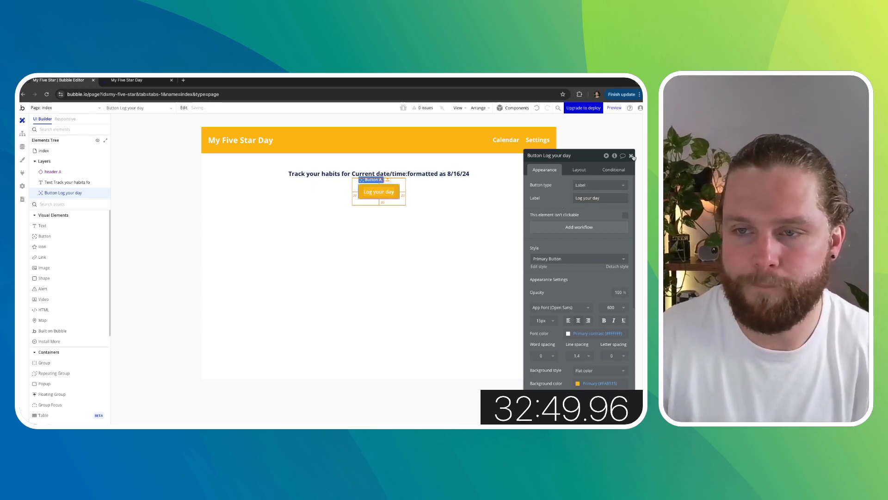
- Review the existing Habit entries in the app's database, then return to the page design
{"action": "left_click", "coordinate": [527, 225]}
{"action": "left_click", "coordinate": [631, 156]}
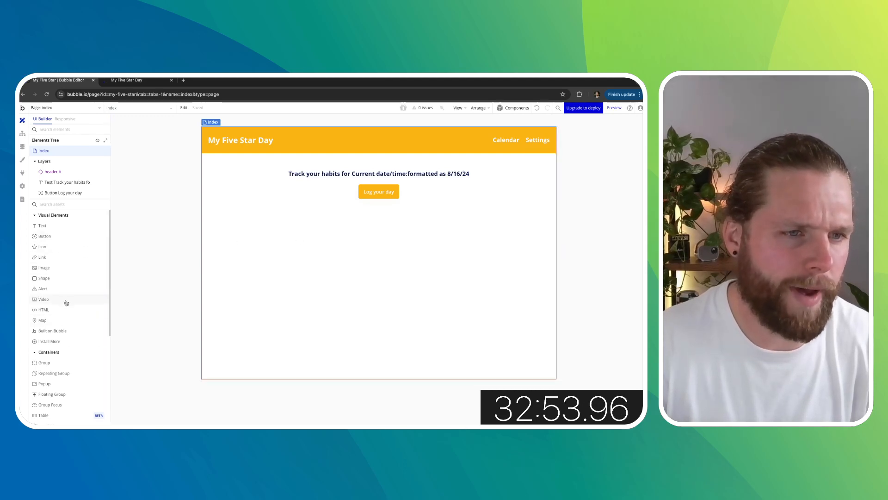
{"action": "scroll", "coordinate": [71, 269], "scroll_direction": "down", "scroll_amount": 4}
{"action": "scroll", "coordinate": [70, 270], "scroll_direction": "up", "scroll_amount": 4}
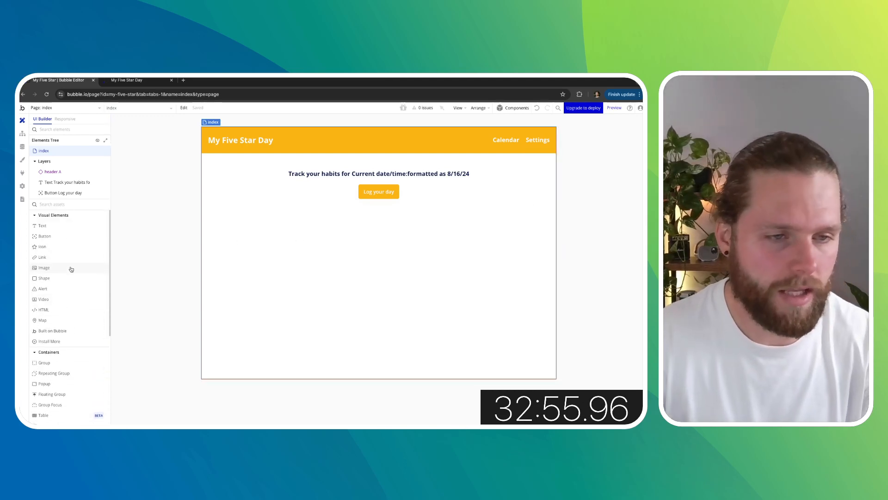
{"action": "scroll", "coordinate": [65, 285], "scroll_direction": "down", "scroll_amount": 1}
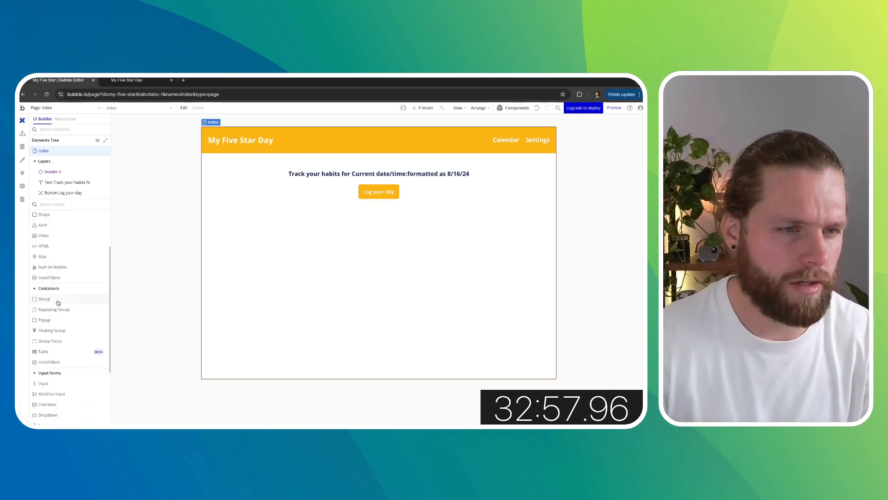
{"action": "mouse_move", "coordinate": [58, 303]}
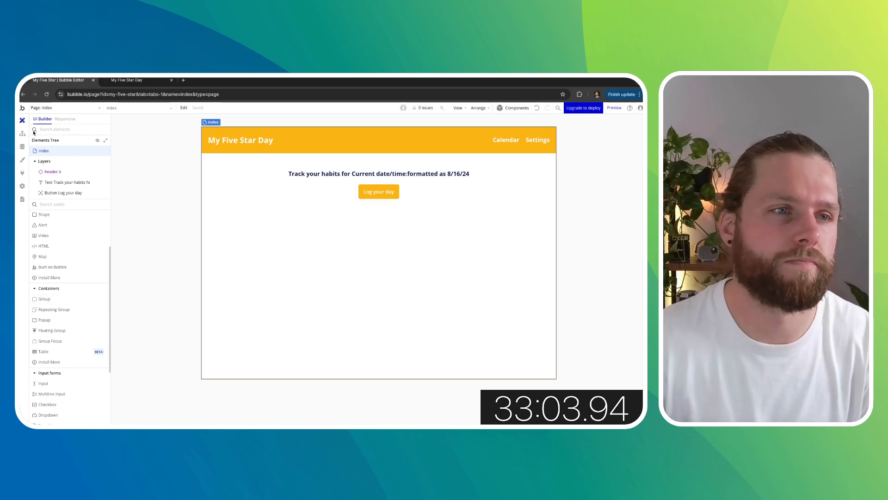
{"action": "left_click", "coordinate": [22, 146]}
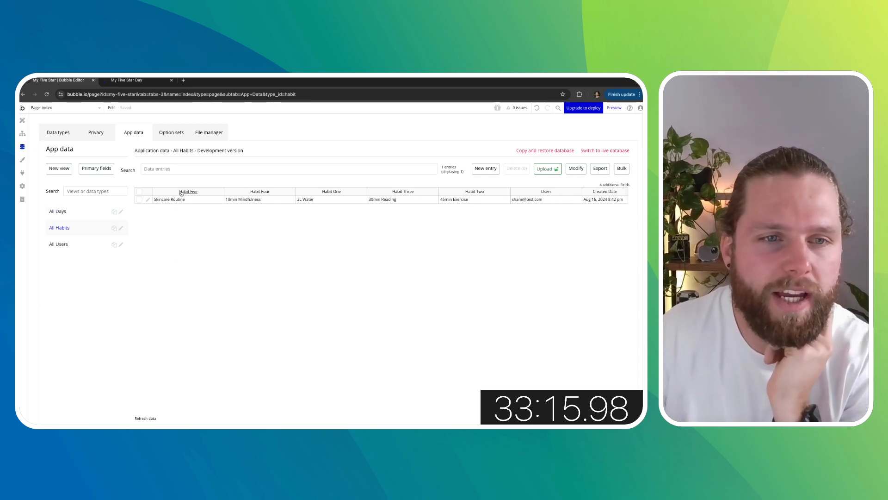
{"action": "left_click", "coordinate": [23, 119]}
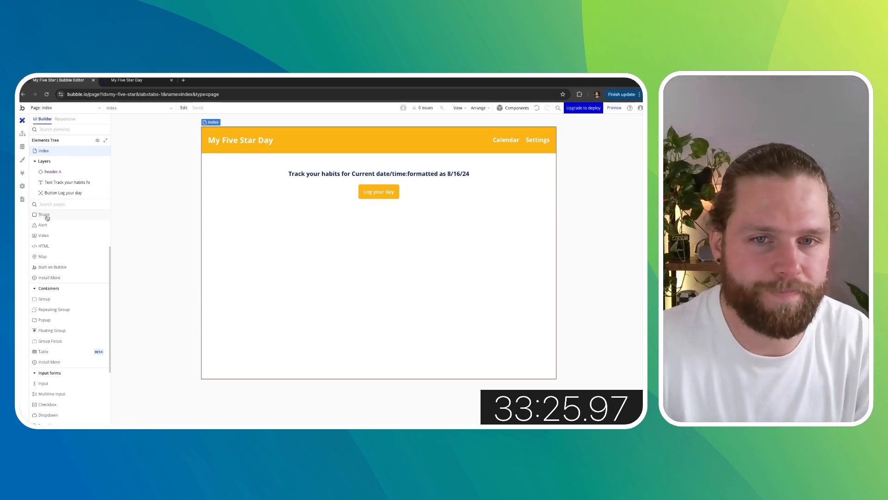
- Add a popup element to the index page
{"action": "left_click", "coordinate": [45, 320]}
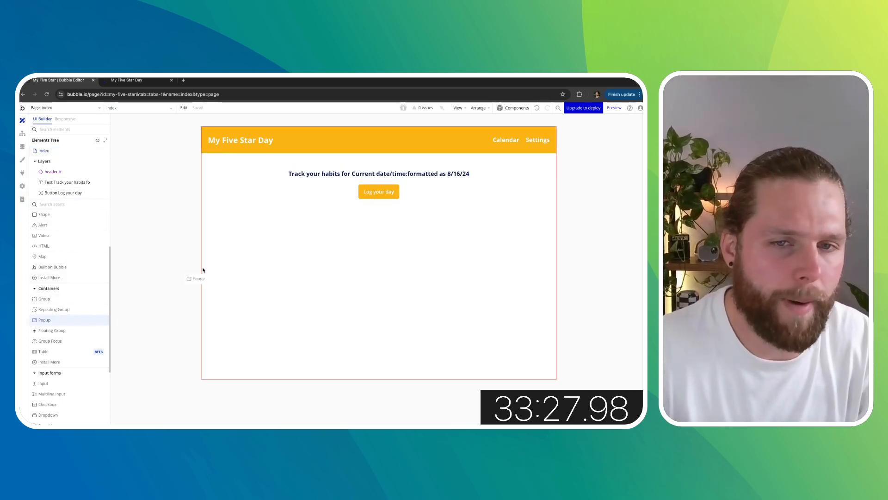
{"action": "left_click", "coordinate": [203, 268]}
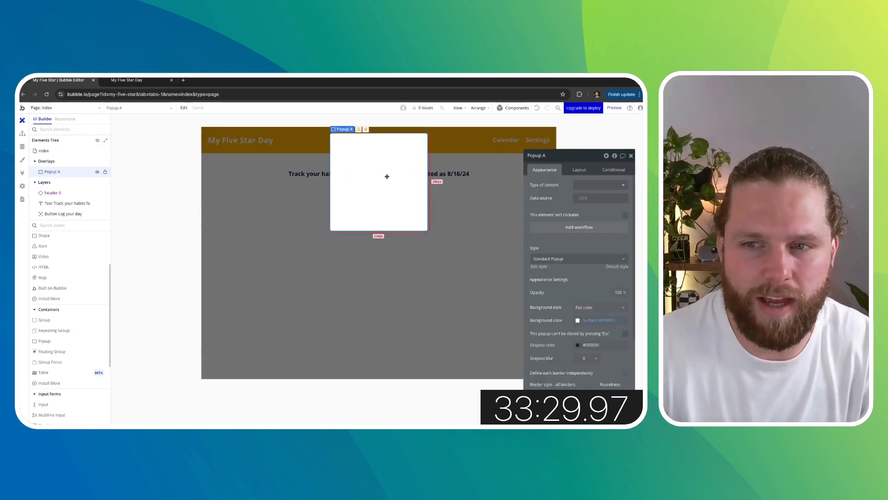
{"action": "scroll", "coordinate": [71, 280], "scroll_direction": "up", "scroll_amount": 1}
{"action": "scroll", "coordinate": [71, 280], "scroll_direction": "up", "scroll_amount": 3}
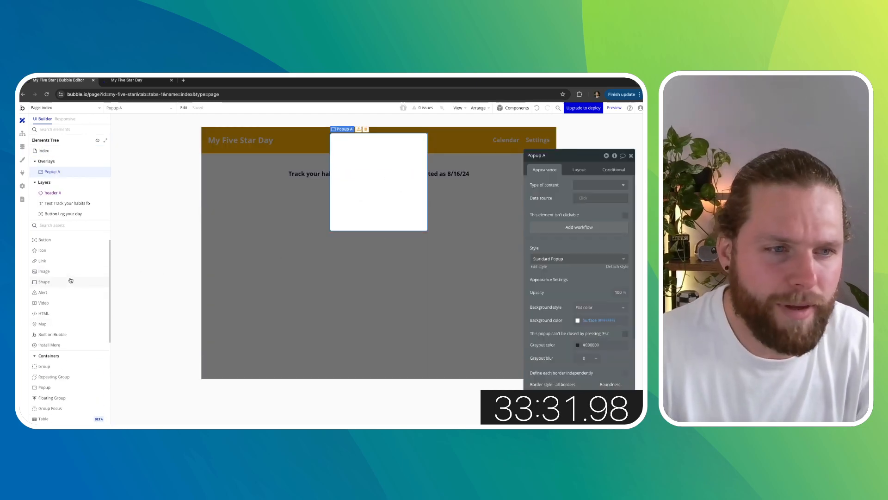
- Add a text inside the popup showing the dynamic value Current User's Habits's Habit One
{"action": "left_click_drag", "start_coordinate": [52, 250], "coordinate": [361, 184]}
{"action": "left_click", "coordinate": [503, 185]}
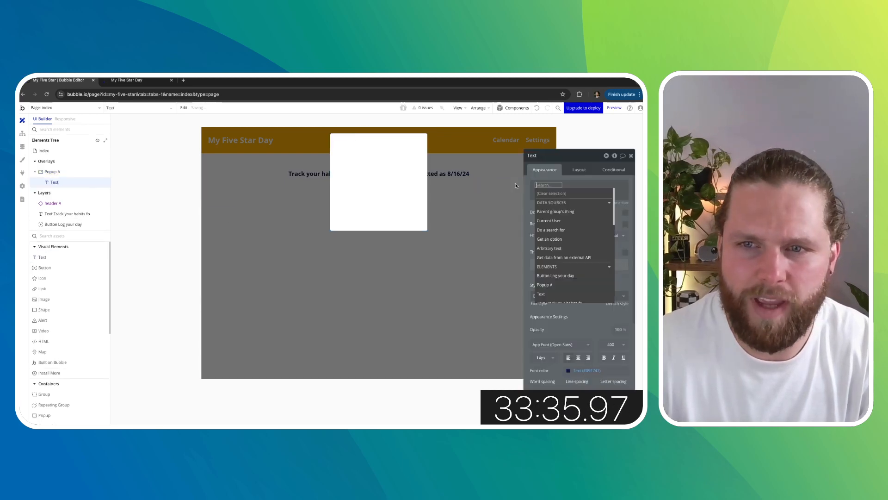
{"action": "left_click", "coordinate": [565, 222]}
{"action": "left_click", "coordinate": [570, 228]}
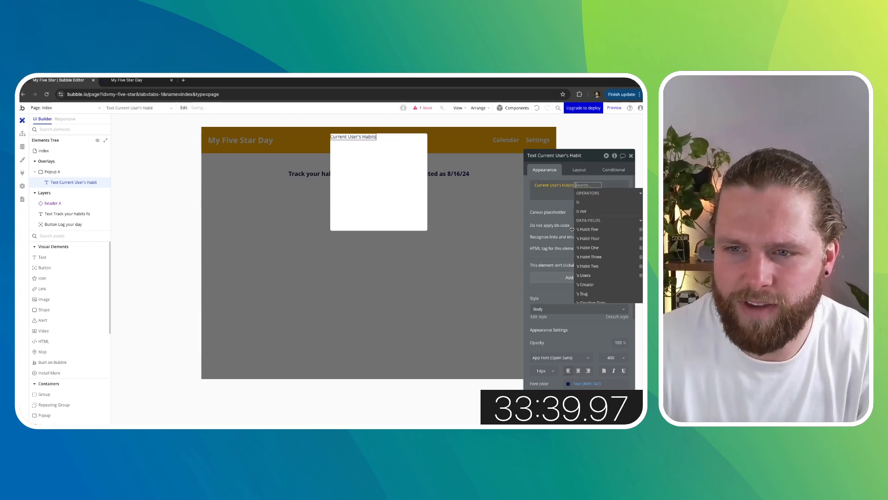
{"action": "left_click", "coordinate": [597, 249]}
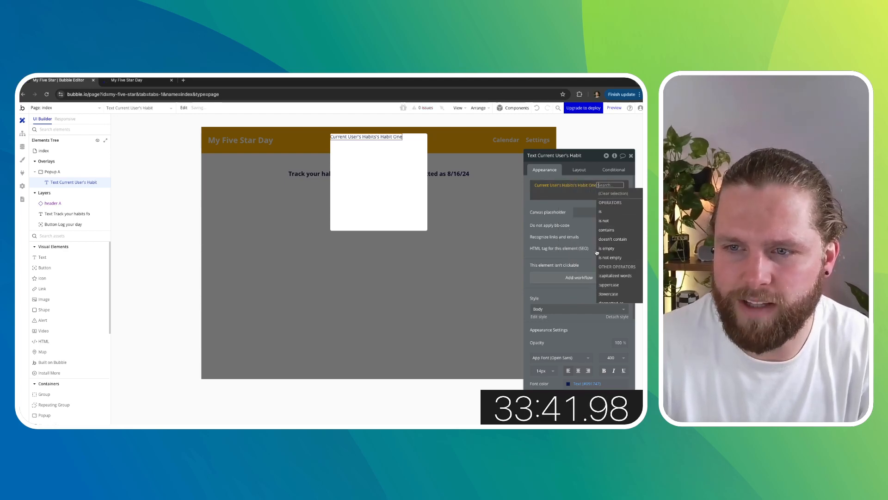
{"action": "left_click", "coordinate": [563, 197]}
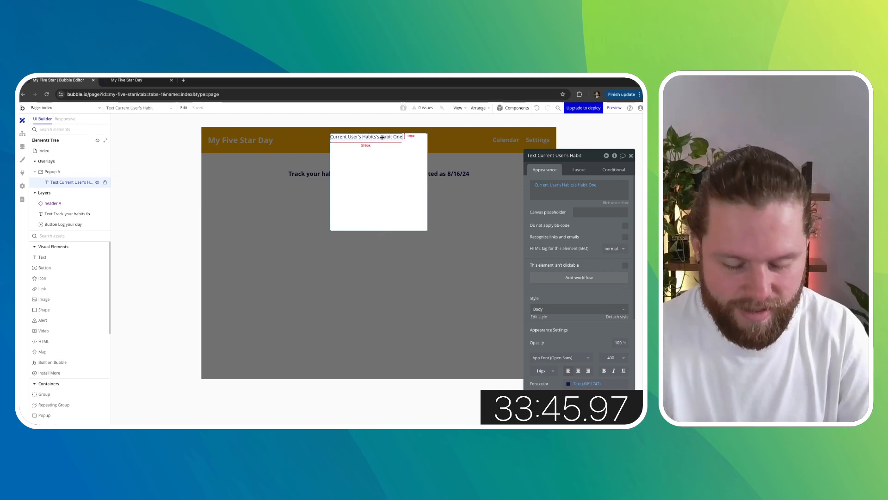
- Duplicate the habit text so the popup holds several copies stacked below it
{"action": "key", "text": "ctrl+d"}
{"action": "key", "text": "ctrl+d"}
{"action": "key", "text": "ctrl+d"}
{"action": "key", "text": "ctrl+d"}
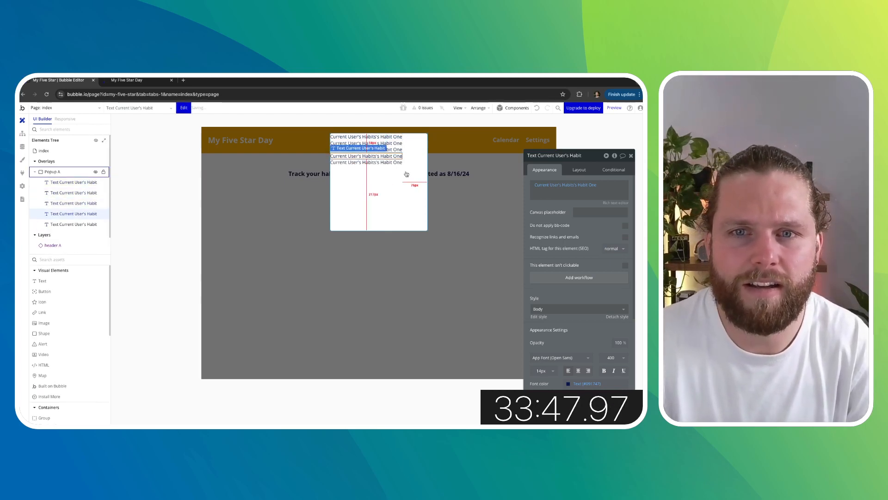
- Change the second habit text's data field to Habit Two
{"action": "left_click", "coordinate": [397, 144]}
{"action": "left_click", "coordinate": [576, 185]}
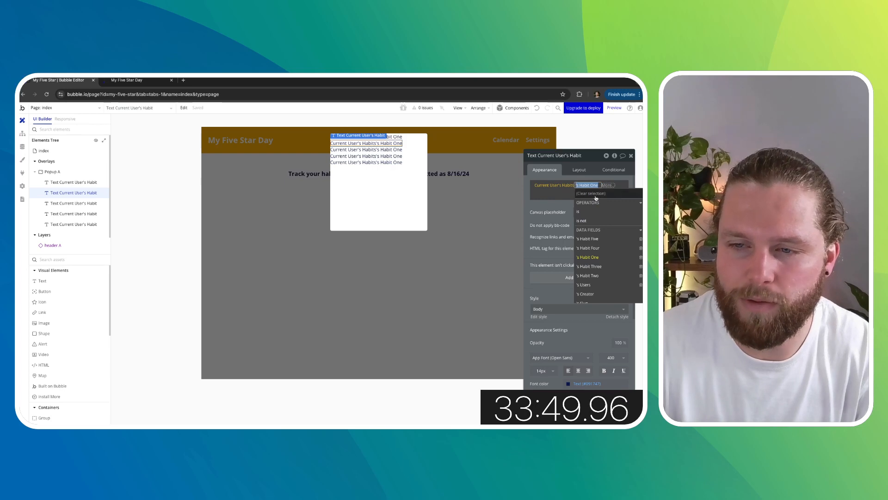
{"action": "left_click", "coordinate": [601, 239]}
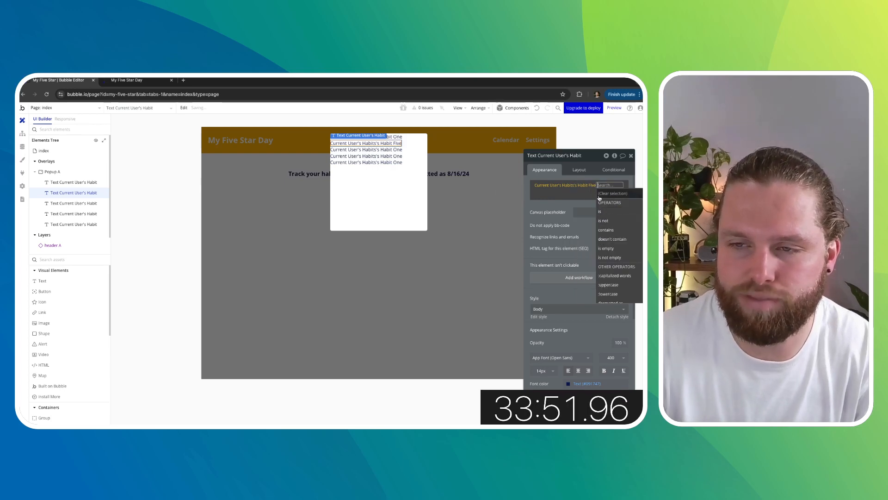
{"action": "left_click", "coordinate": [588, 184]}
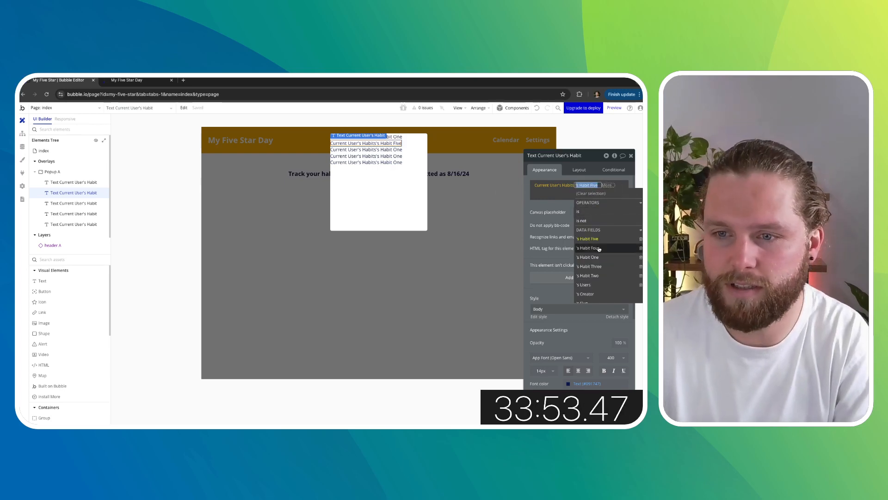
{"action": "left_click", "coordinate": [596, 275]}
{"action": "left_click", "coordinate": [566, 218]}
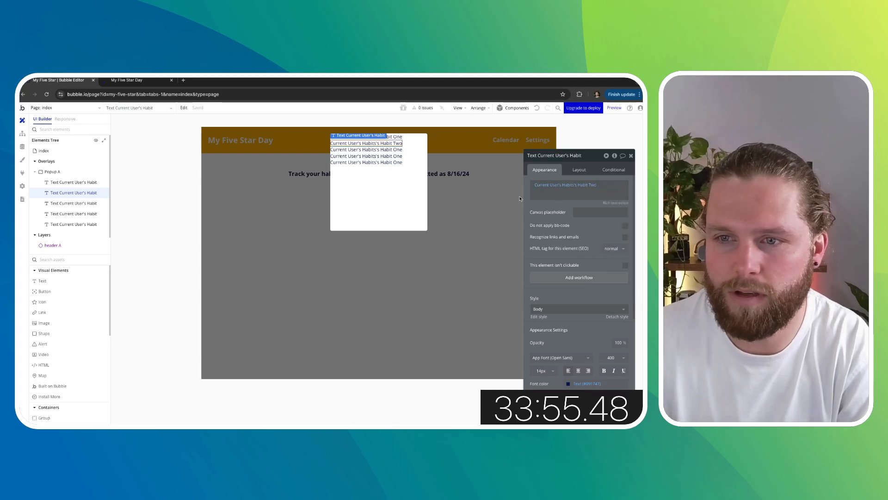
- Change the third habit text's data field to Habit Three
{"action": "left_click", "coordinate": [394, 150]}
{"action": "left_click", "coordinate": [589, 188]}
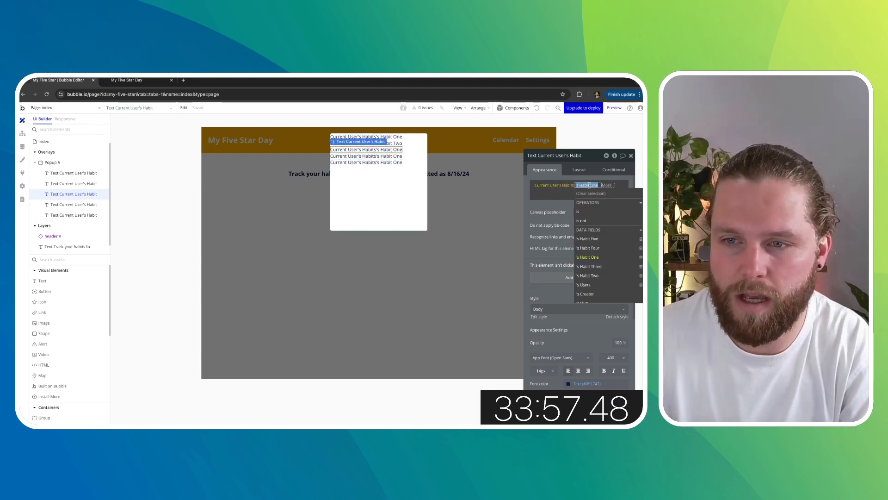
{"action": "left_click", "coordinate": [597, 267]}
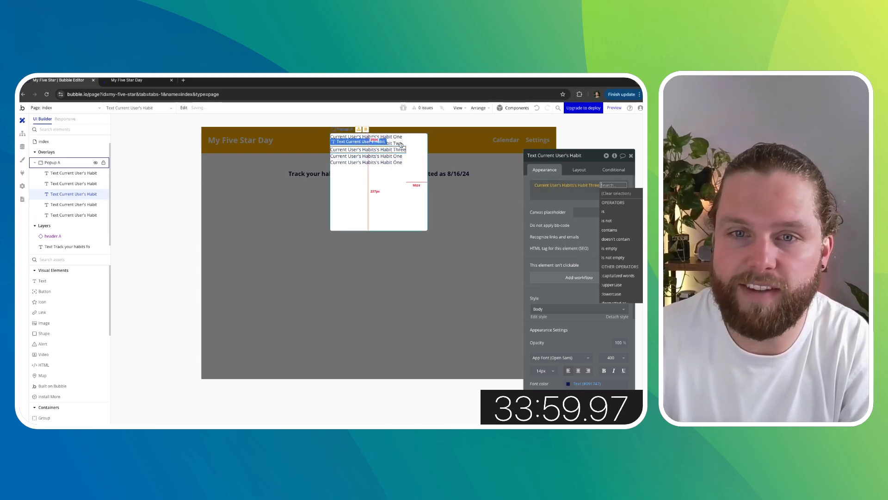
- Change the fourth habit text's data field to Habit Four
{"action": "left_click", "coordinate": [392, 157]}
{"action": "left_click", "coordinate": [588, 185]}
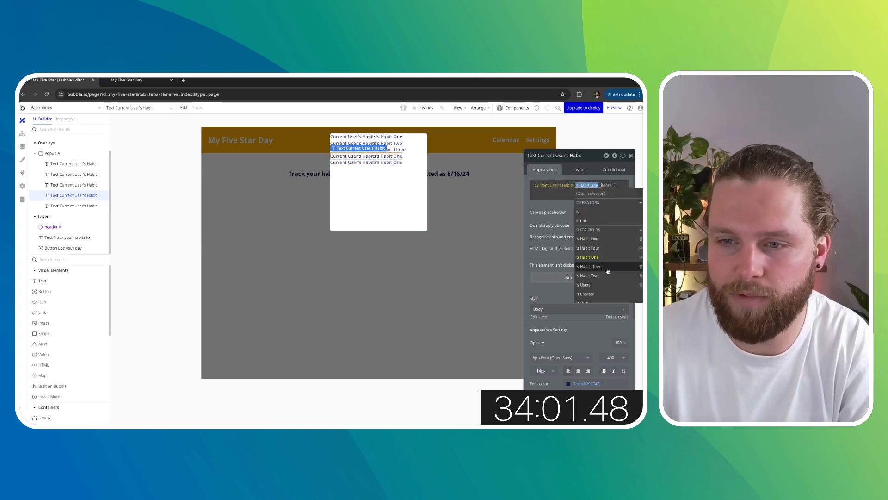
{"action": "left_click", "coordinate": [590, 248]}
- Change the fifth habit text's data field to Habit Five and reselect the popup
{"action": "left_click", "coordinate": [381, 161]}
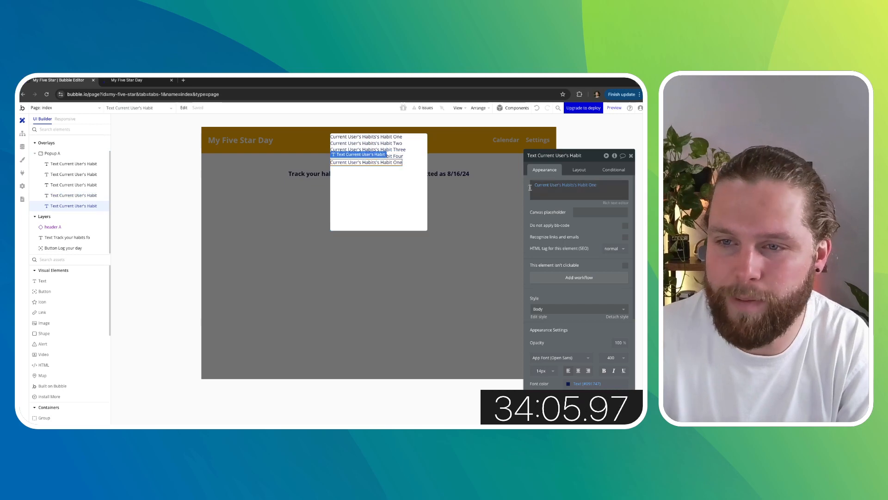
{"action": "left_click", "coordinate": [587, 185]}
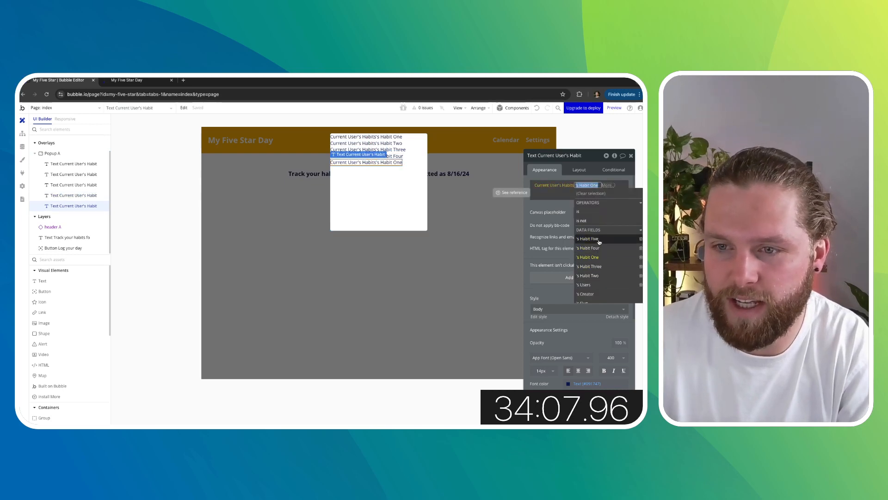
{"action": "left_click", "coordinate": [588, 239]}
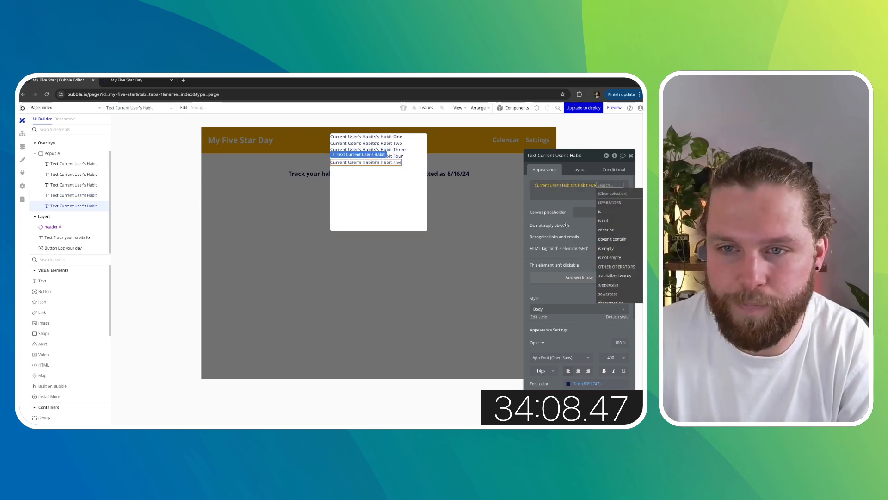
{"action": "left_click", "coordinate": [363, 176]}
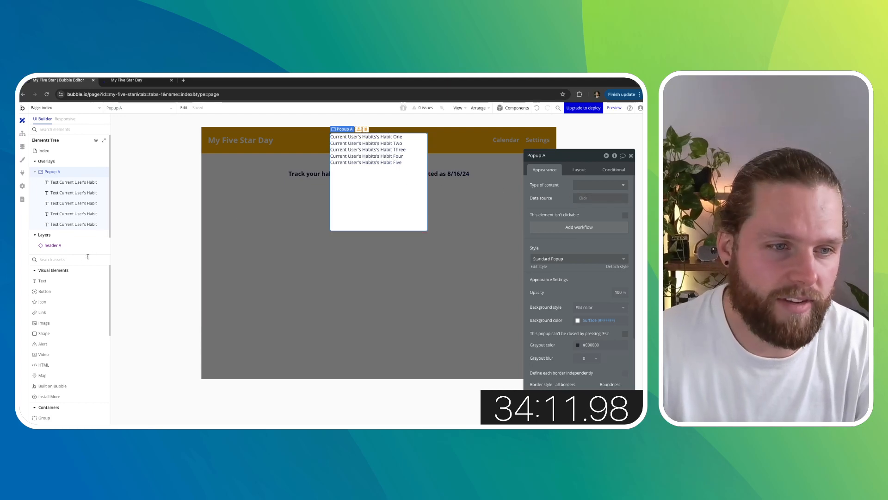
- Add a popup text reading "Track your habits for" followed by the current date/time formatted as 8/16/24
{"action": "left_click_drag", "start_coordinate": [69, 281], "coordinate": [351, 194]}
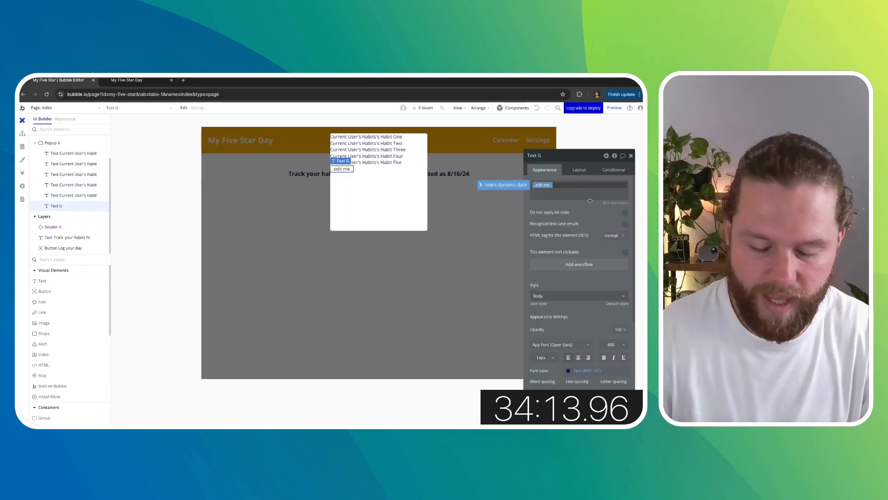
{"action": "type", "text": "Track your habits for"}
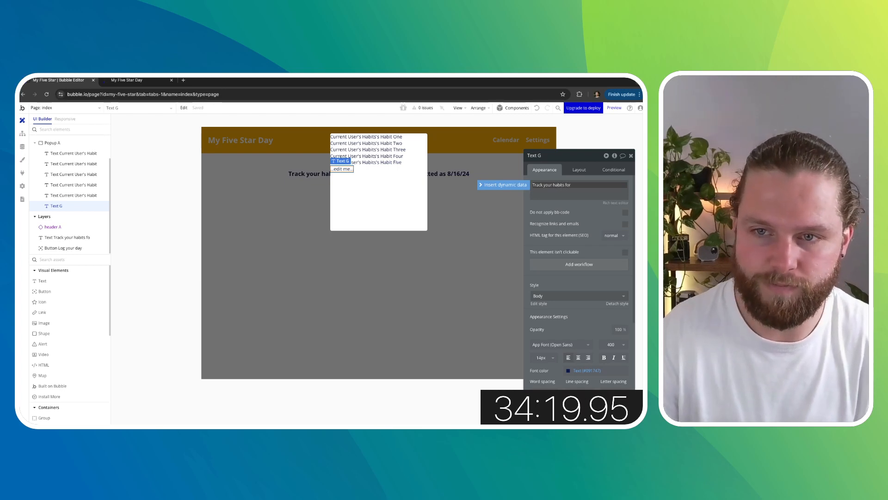
{"action": "left_click", "coordinate": [503, 185]}
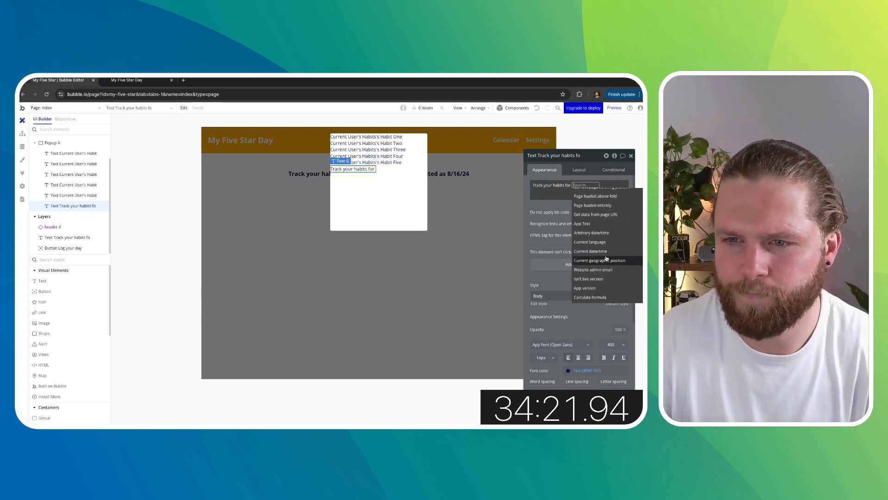
{"action": "scroll", "coordinate": [609, 254], "scroll_direction": "up", "scroll_amount": 1}
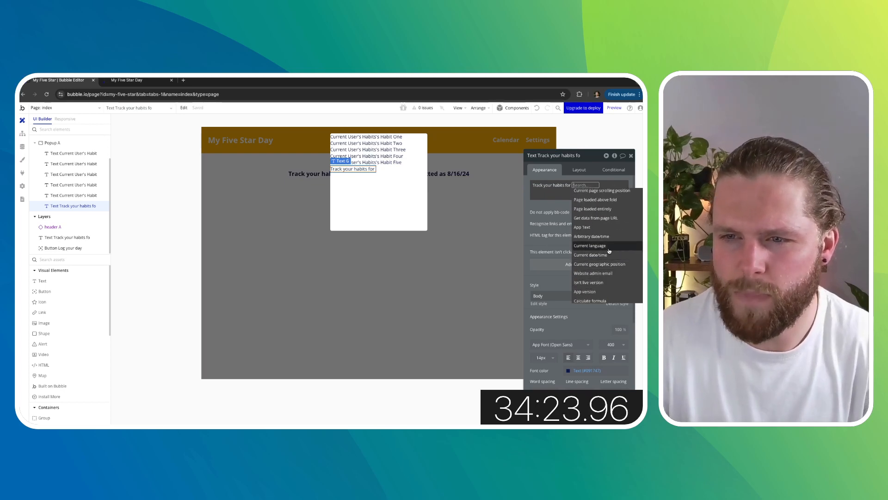
{"action": "left_click", "coordinate": [601, 254]}
{"action": "left_click", "coordinate": [589, 227]}
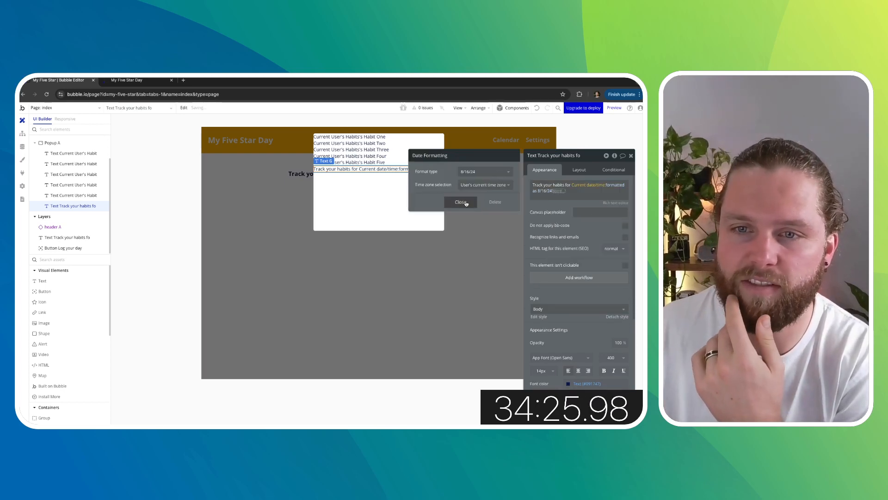
{"action": "left_click", "coordinate": [464, 202]}
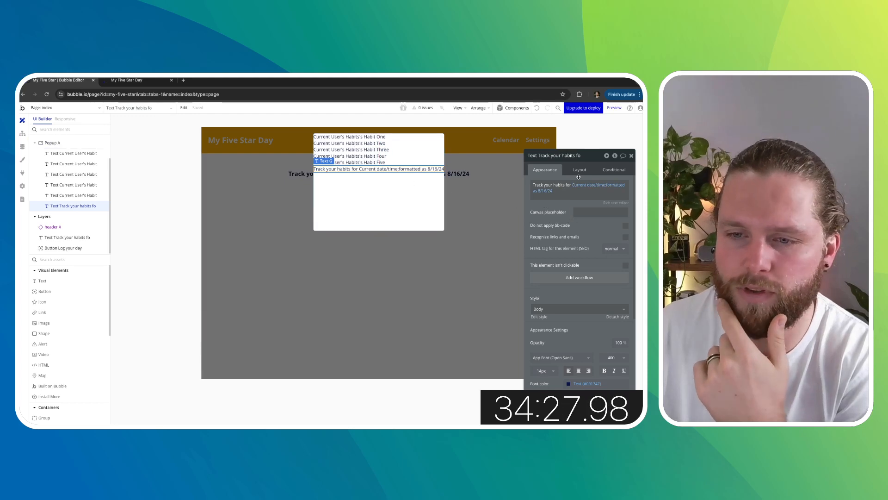
- Turn off Fit width to content in the popup's layout settings
{"action": "left_click", "coordinate": [416, 194]}
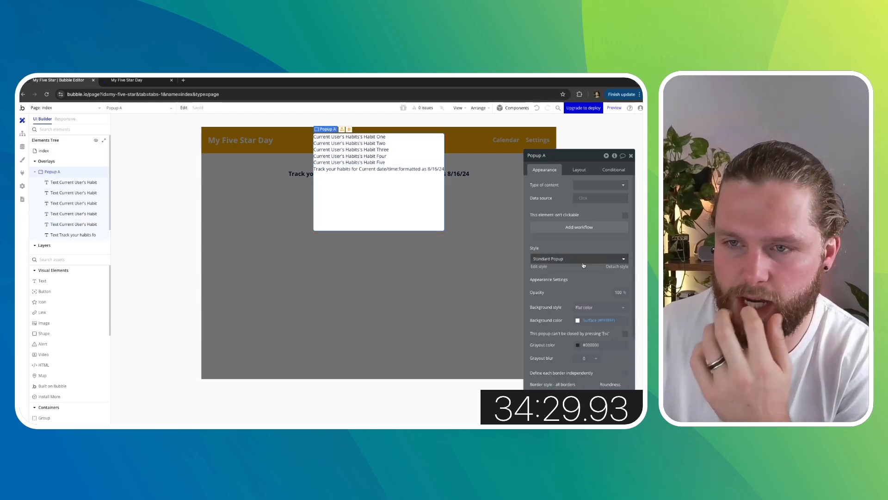
{"action": "left_click", "coordinate": [581, 170]}
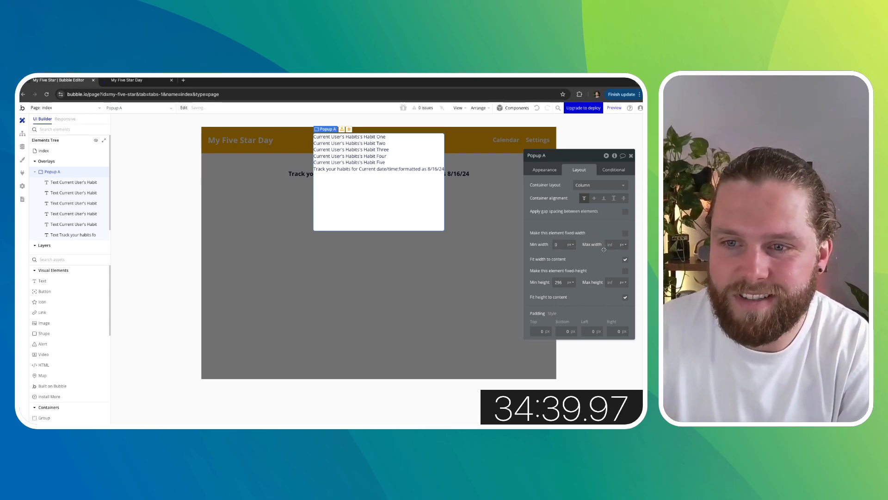
{"action": "left_click", "coordinate": [626, 260]}
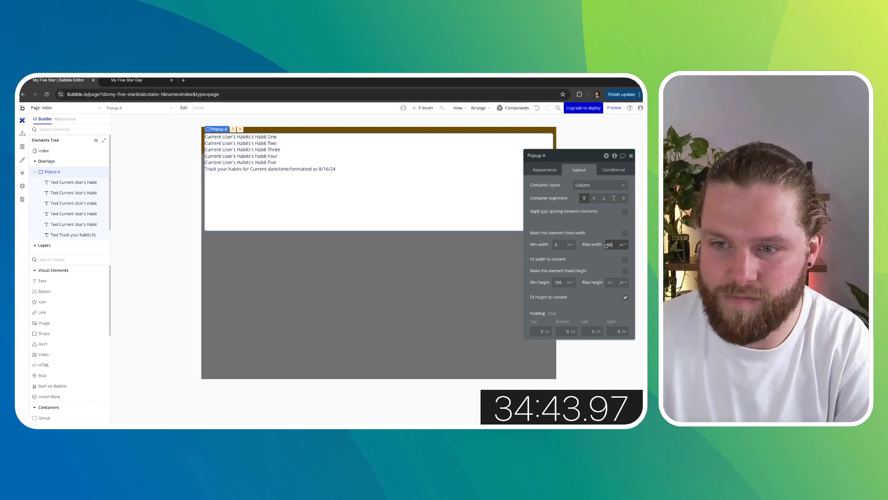
{"action": "left_click", "coordinate": [352, 170]}
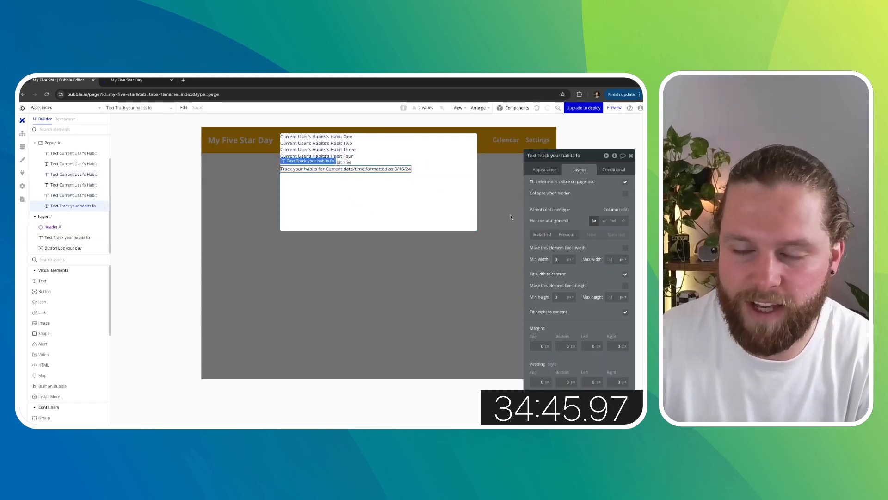
- Make the heading text bold with font weight 700 and give it 20 px margins on all sides
{"action": "left_click", "coordinate": [545, 168]}
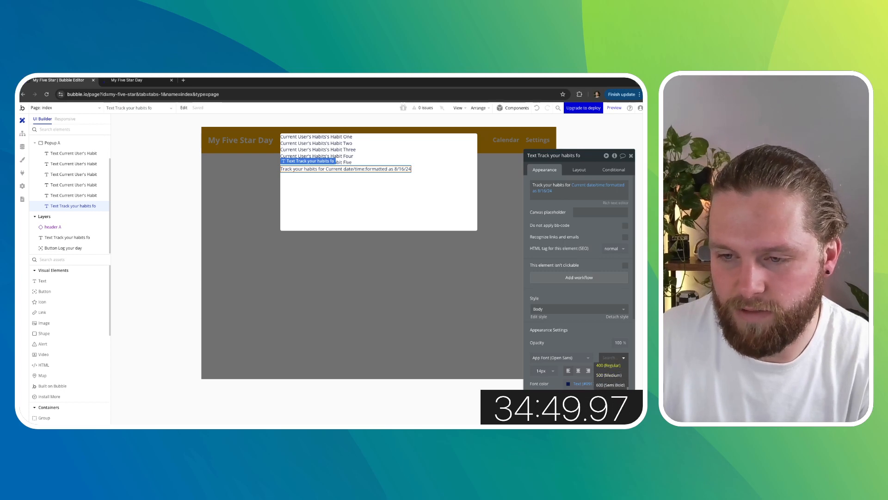
{"action": "left_click", "coordinate": [610, 394]}
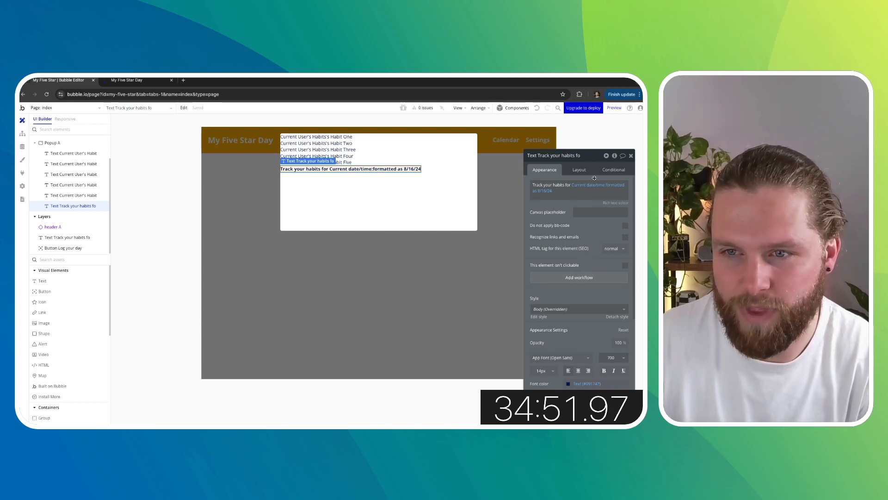
{"action": "left_click", "coordinate": [580, 170]}
{"action": "left_click", "coordinate": [535, 346]}
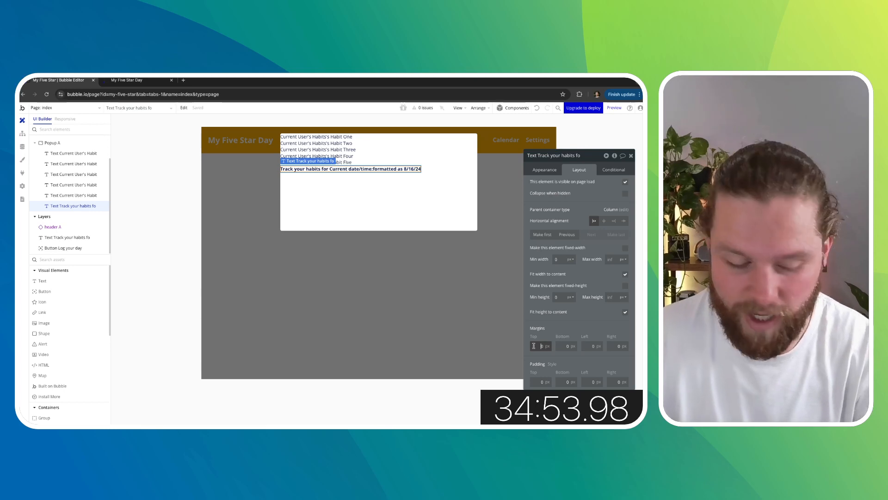
{"action": "type", "text": "2"}
{"action": "left_click", "coordinate": [590, 346]}
{"action": "type", "text": "2"}
{"action": "left_click", "coordinate": [616, 345]}
{"action": "type", "text": "2"}
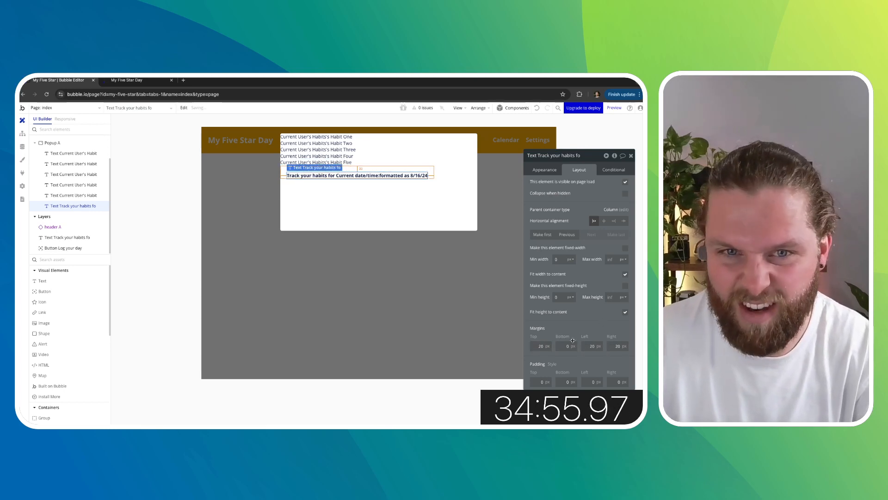
- Select all five habit texts and group them into a column container
{"action": "left_click", "coordinate": [339, 138]}
{"action": "left_click", "coordinate": [339, 144], "text": "shift"}
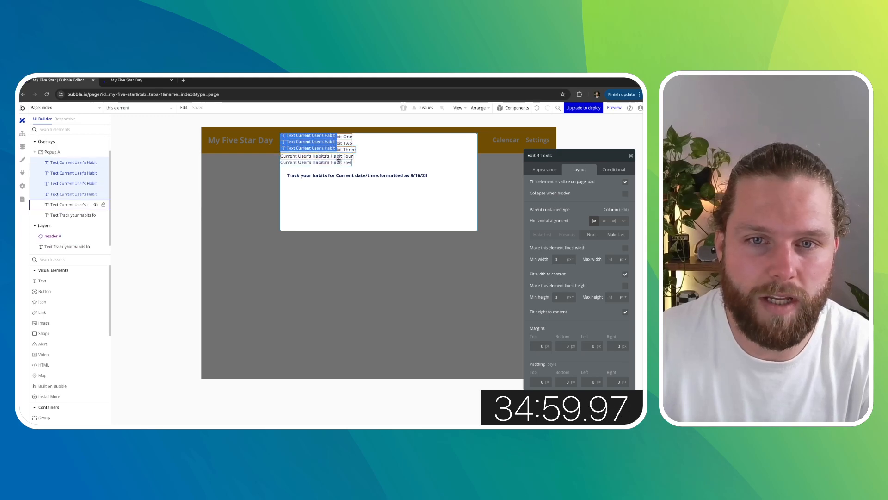
{"action": "mouse_move", "coordinate": [340, 144]}
{"action": "left_mouse_down"}
{"action": "mouse_move", "coordinate": [351, 197]}
{"action": "mouse_move", "coordinate": [338, 163]}
{"action": "mouse_move", "coordinate": [345, 156]}
{"action": "left_mouse_up"}
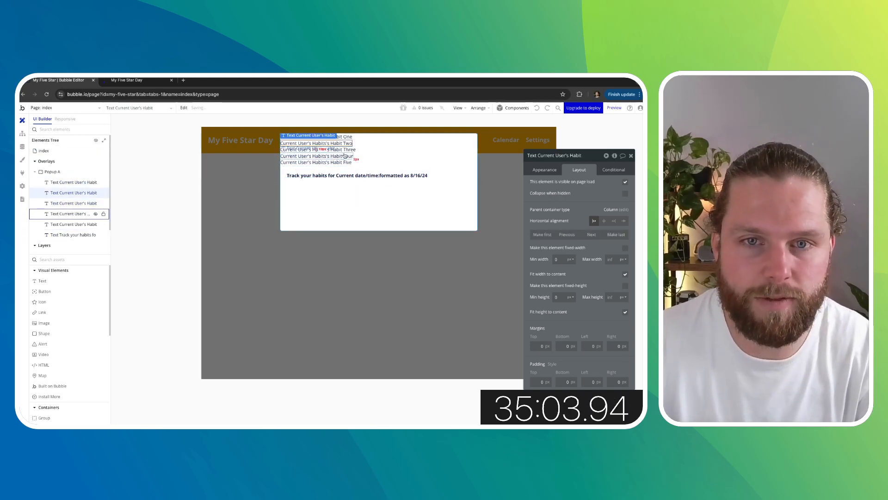
{"action": "left_click", "coordinate": [345, 138]}
{"action": "left_click", "coordinate": [345, 144], "text": "shift"}
{"action": "left_click", "coordinate": [344, 150], "text": "shift"}
{"action": "left_click", "coordinate": [343, 156], "text": "shift"}
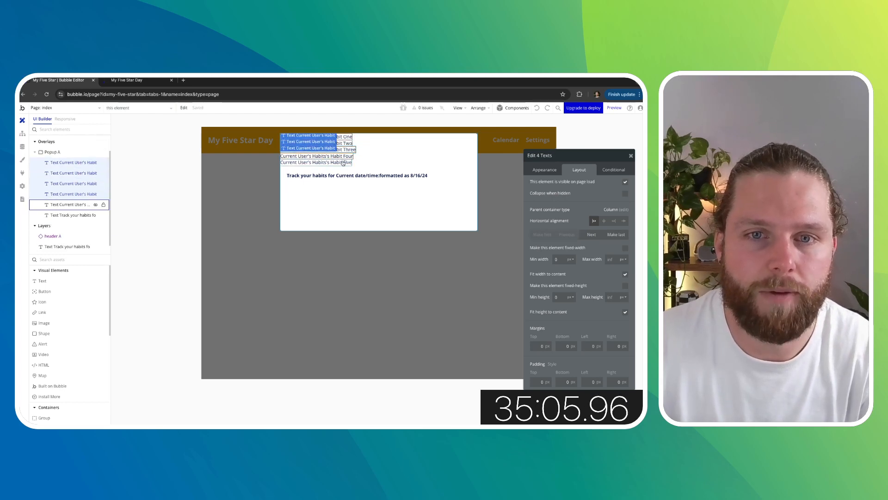
{"action": "left_click", "coordinate": [342, 163], "text": "shift"}
{"action": "right_click", "coordinate": [343, 152]}
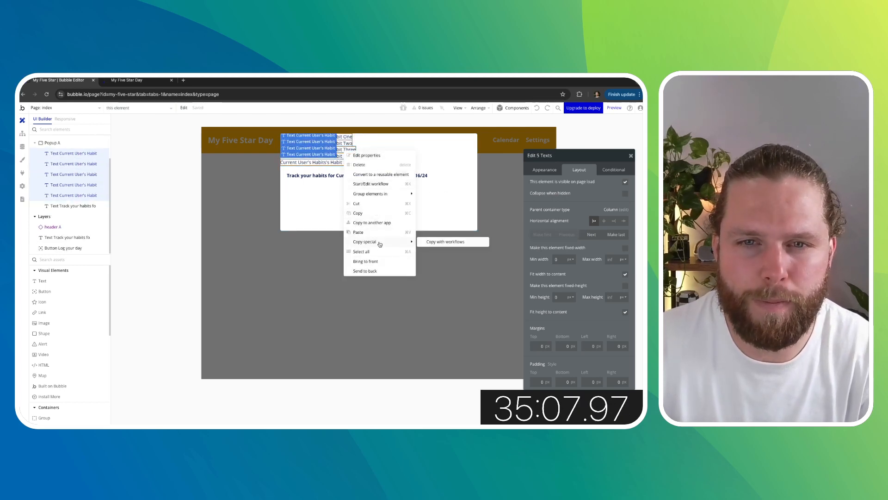
{"action": "mouse_move", "coordinate": [391, 194]}
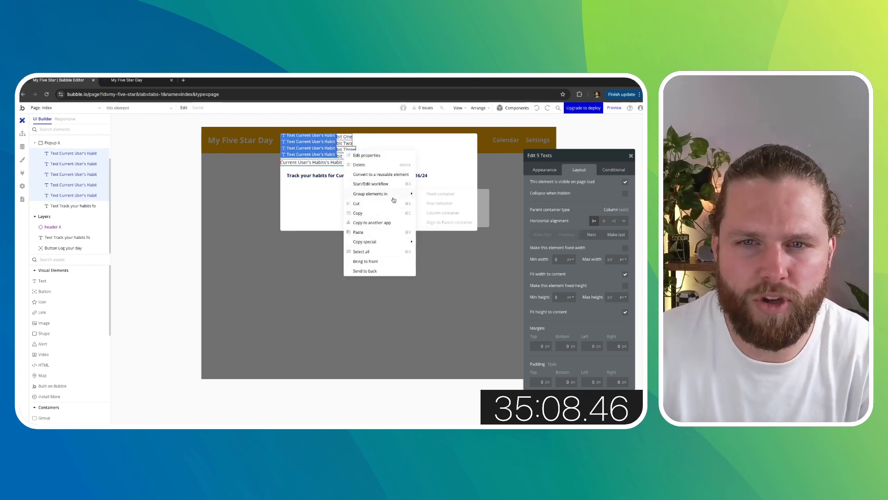
{"action": "left_click", "coordinate": [443, 213]}
- Move the "Track your habits for" heading above the habit group inside the popup
{"action": "left_click", "coordinate": [331, 150]}
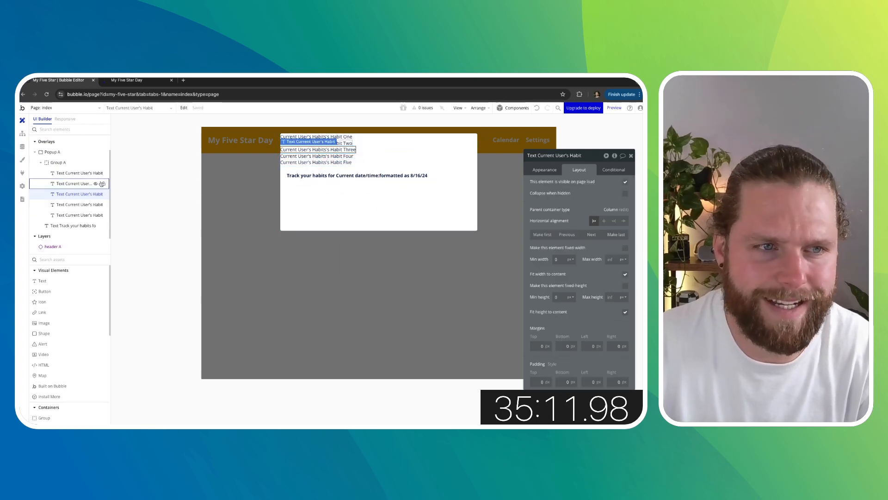
{"action": "left_click", "coordinate": [76, 164]}
{"action": "left_click_drag", "start_coordinate": [74, 225], "coordinate": [74, 160]}
{"action": "left_click", "coordinate": [370, 175]}
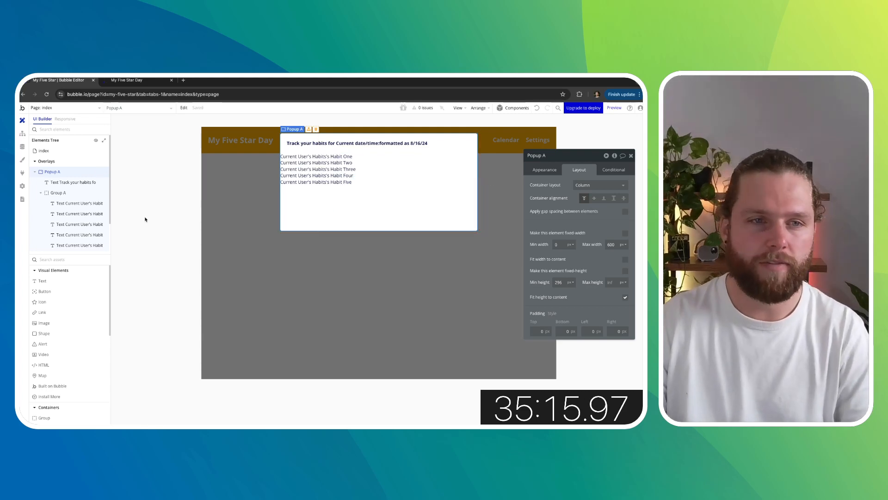
- Set the habit group's margins to 20 px
{"action": "left_click", "coordinate": [70, 194]}
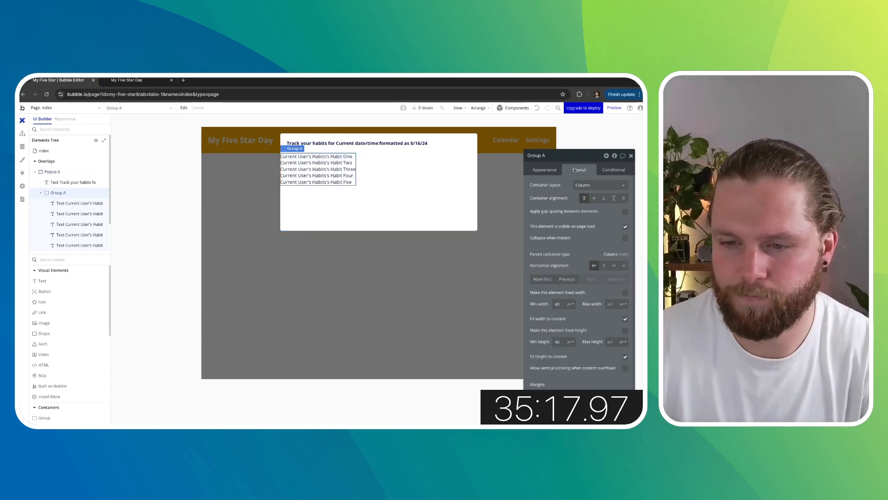
{"action": "scroll", "coordinate": [587, 209], "scroll_direction": "down", "scroll_amount": 1}
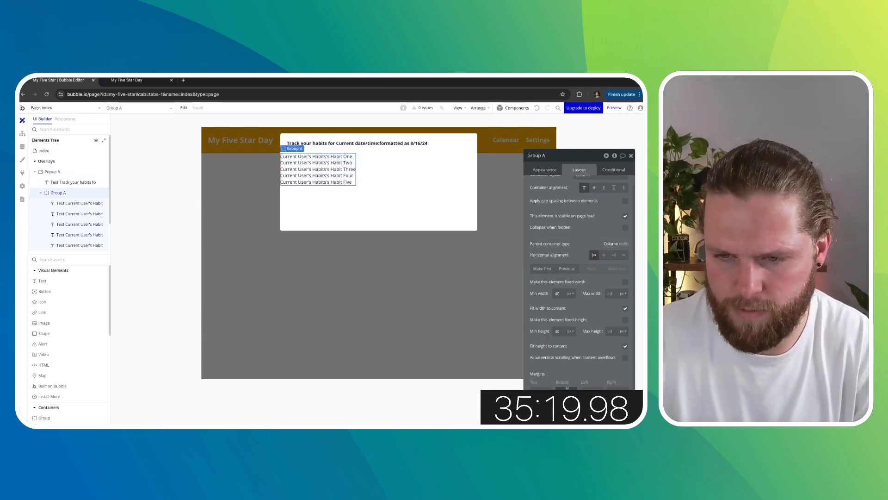
{"action": "type", "text": "20"}
{"action": "key", "text": "Tab"}
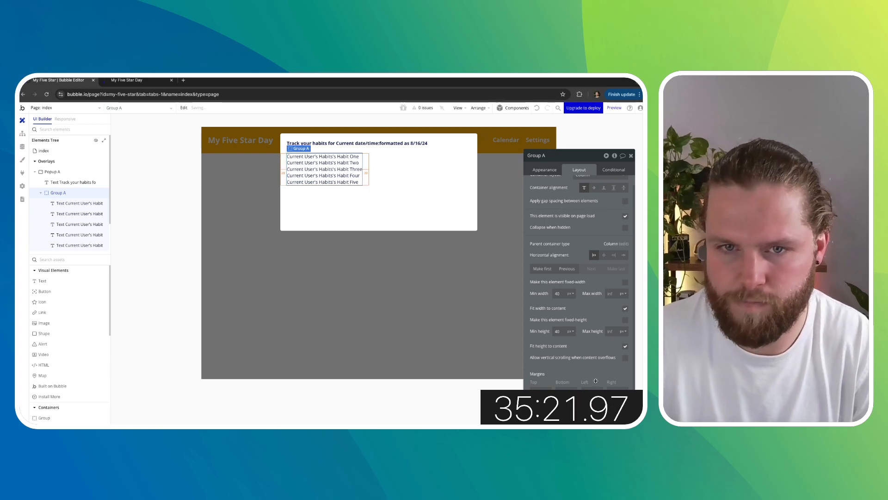
- Give each of the five habit texts a bottom margin of 10 px
{"action": "left_click", "coordinate": [349, 157]}
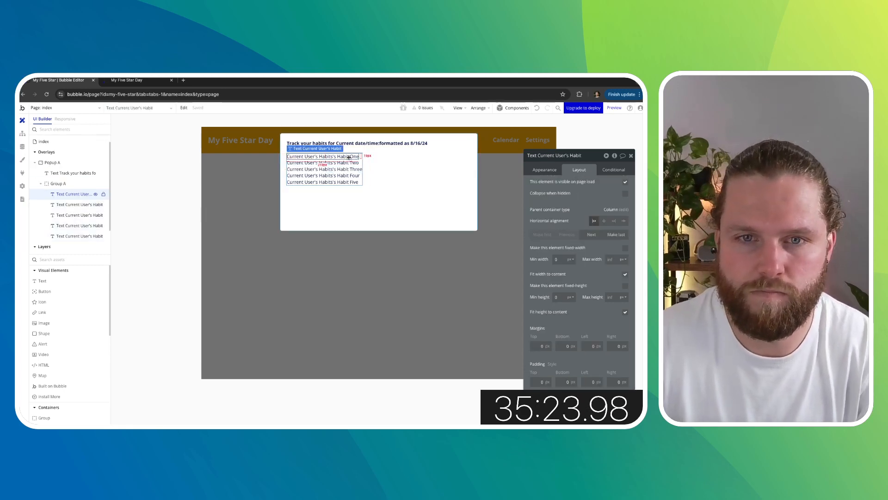
{"action": "left_click", "coordinate": [562, 346]}
{"action": "type", "text": "1"}
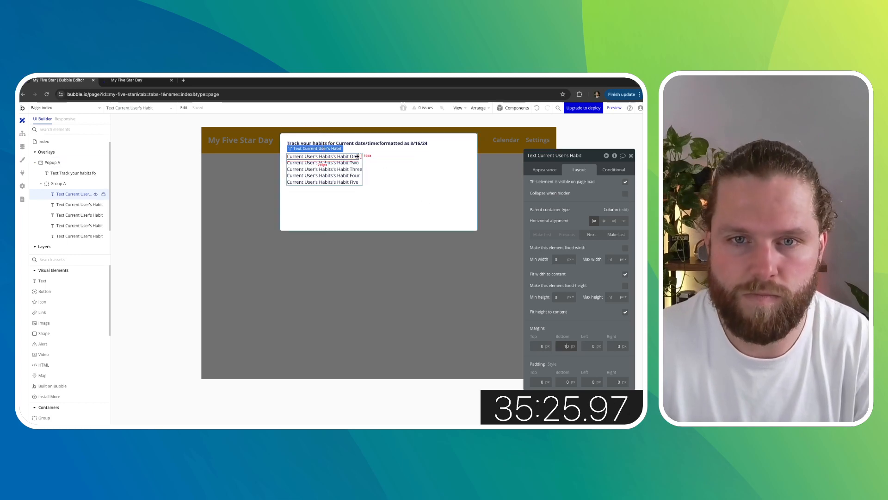
{"action": "left_click", "coordinate": [354, 163]}
{"action": "type", "text": "1"}
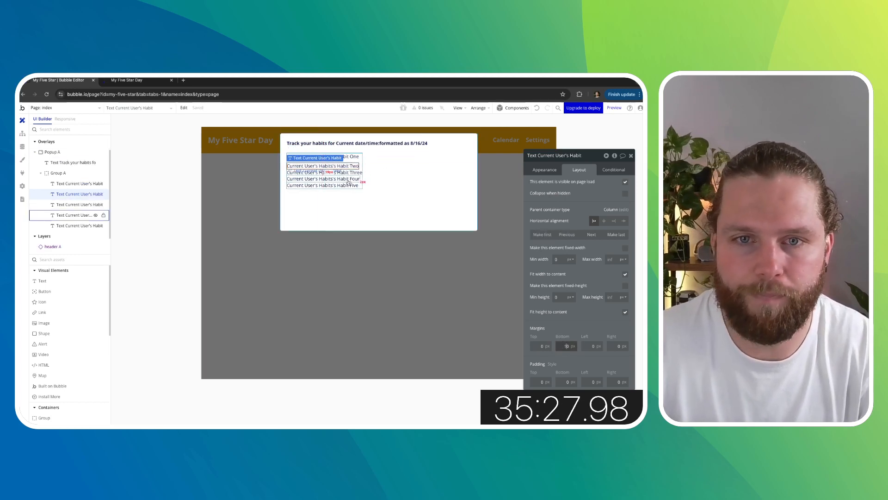
{"action": "left_click", "coordinate": [344, 175]}
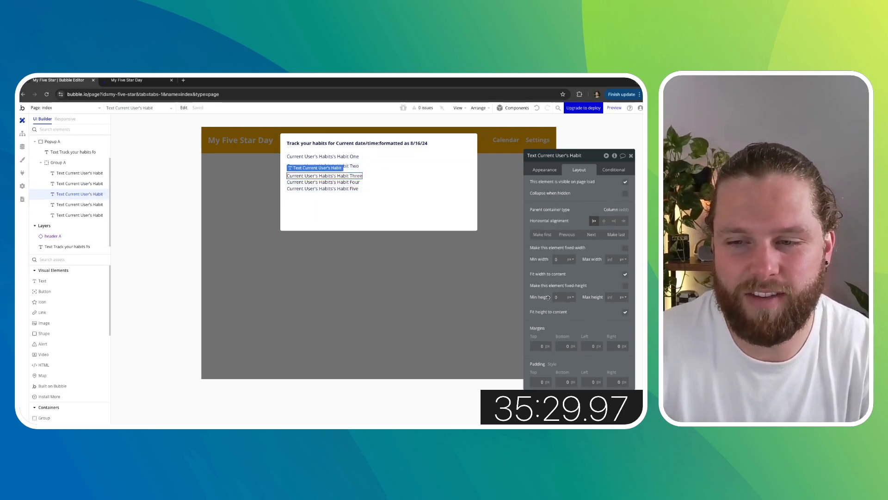
{"action": "left_click", "coordinate": [350, 183]}
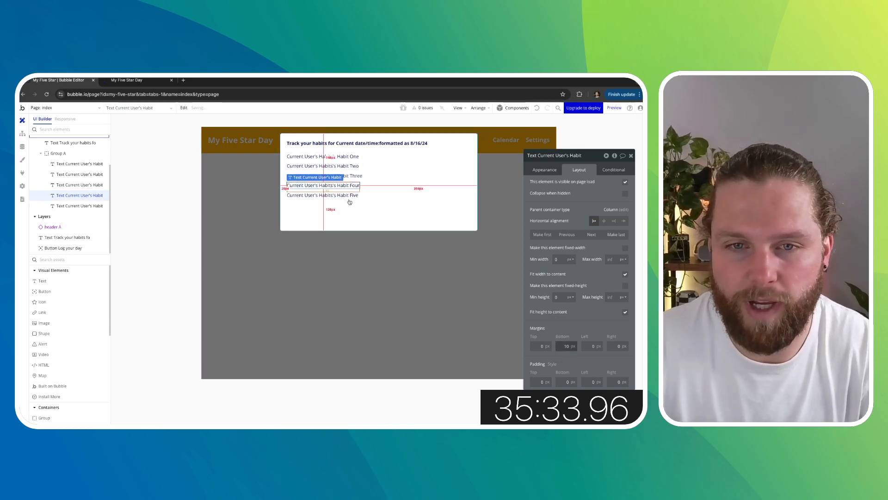
{"action": "left_click", "coordinate": [350, 196]}
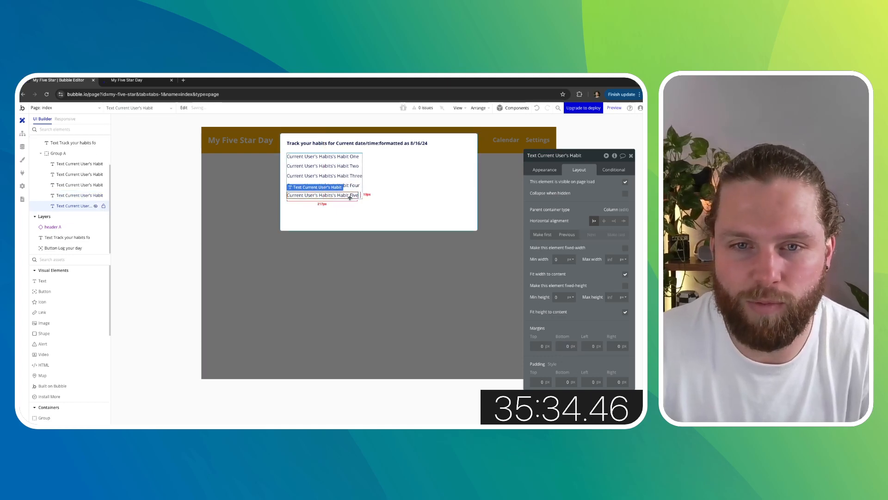
{"action": "left_click", "coordinate": [580, 333]}
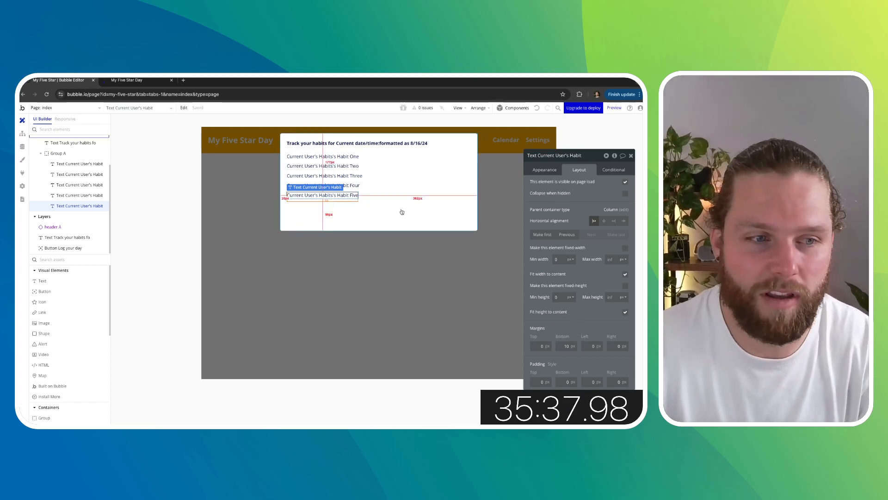
- Add a Checkbox element to the popup between the heading and the habit group
{"action": "scroll", "coordinate": [74, 341], "scroll_direction": "down", "scroll_amount": 5}
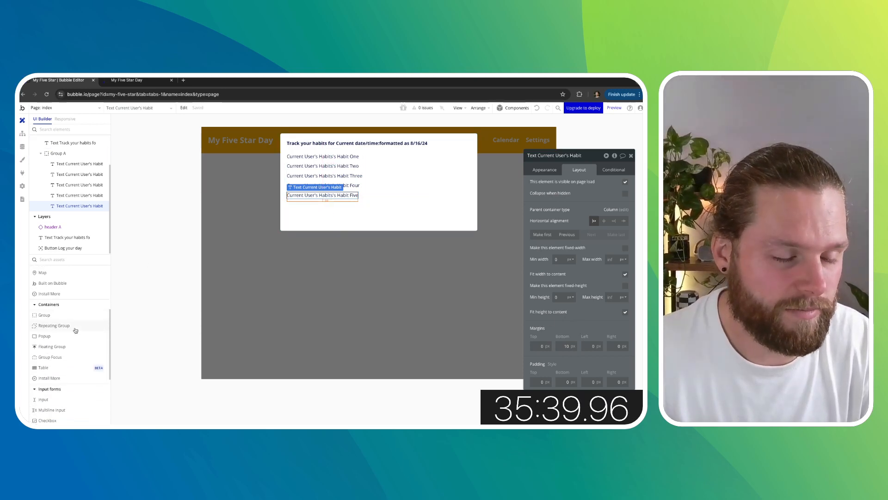
{"action": "scroll", "coordinate": [74, 343], "scroll_direction": "down", "scroll_amount": 4}
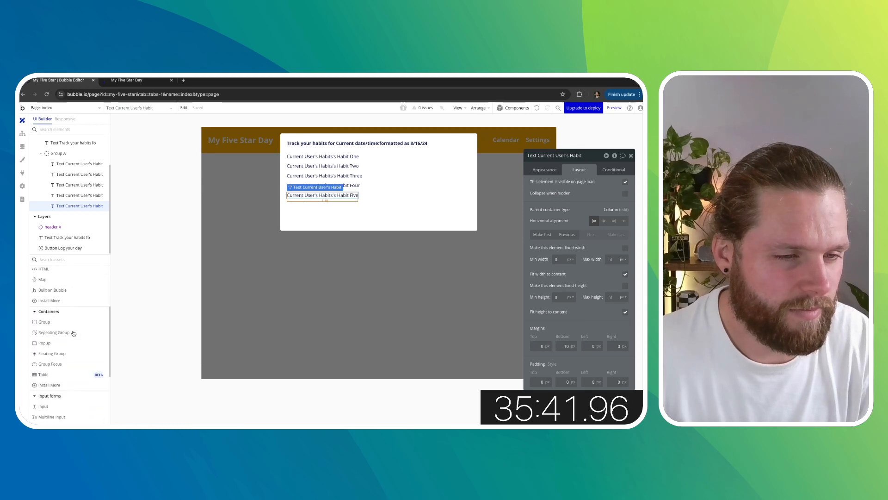
{"action": "scroll", "coordinate": [71, 334], "scroll_direction": "up", "scroll_amount": 2}
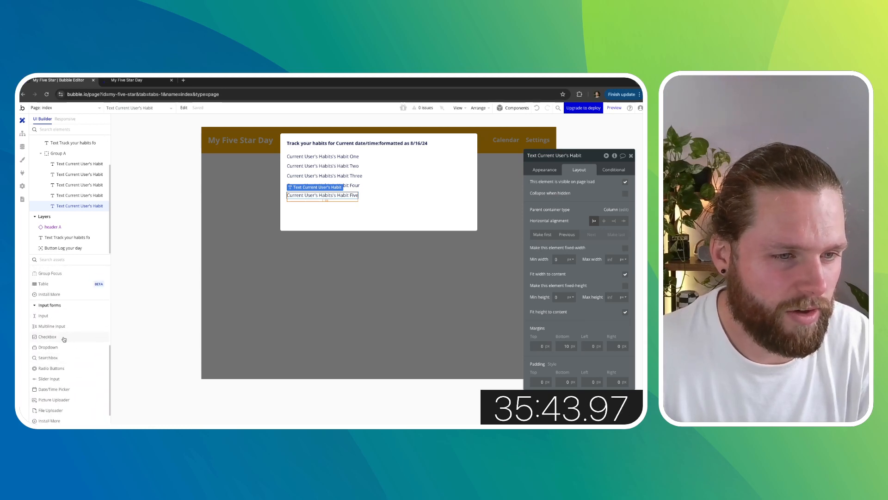
{"action": "left_click_drag", "start_coordinate": [64, 337], "coordinate": [372, 169]}
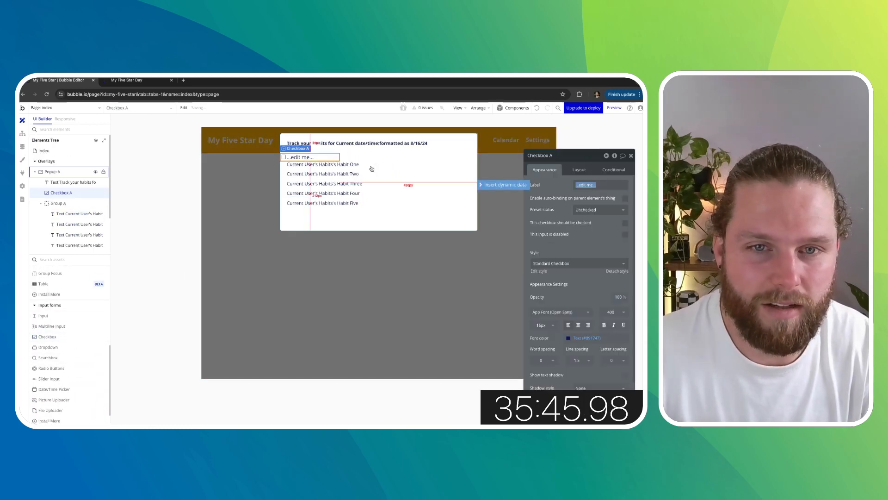
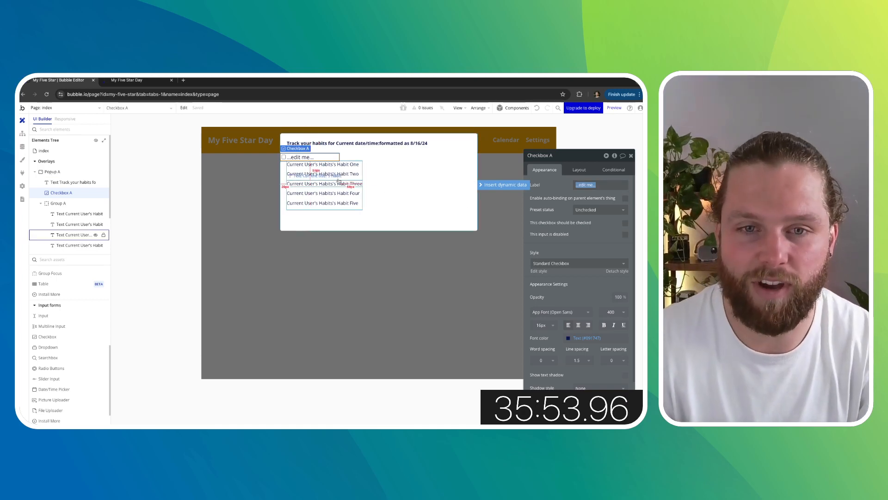
- Duplicate the checkbox into five checkboxes in the popup and delete the group of habit texts
{"action": "left_click", "coordinate": [389, 206]}
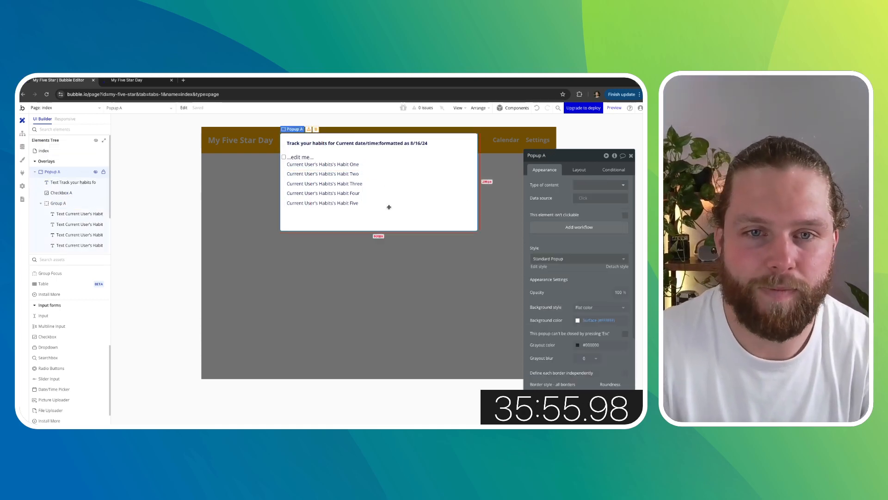
{"action": "left_click", "coordinate": [330, 157]}
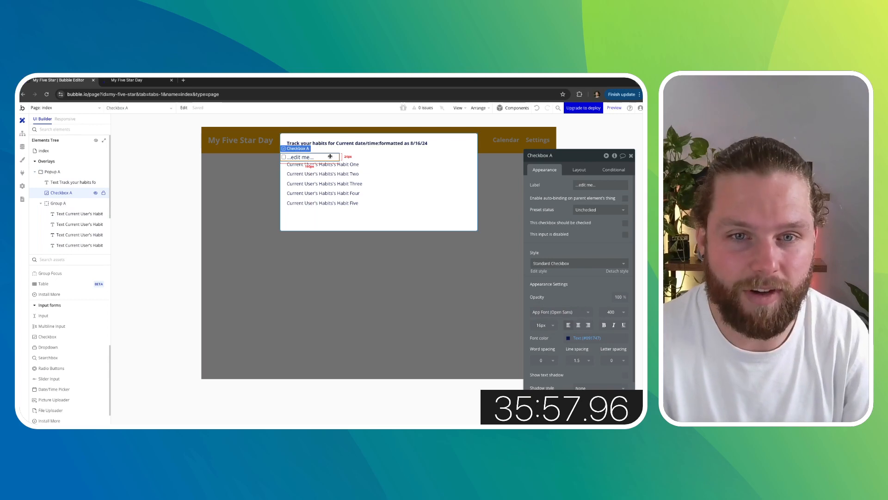
{"action": "key", "text": "ctrl+v"}
{"action": "key", "text": "ctrl+v"}
{"action": "key", "text": "ctrl+v"}
{"action": "key", "text": "ctrl+v"}
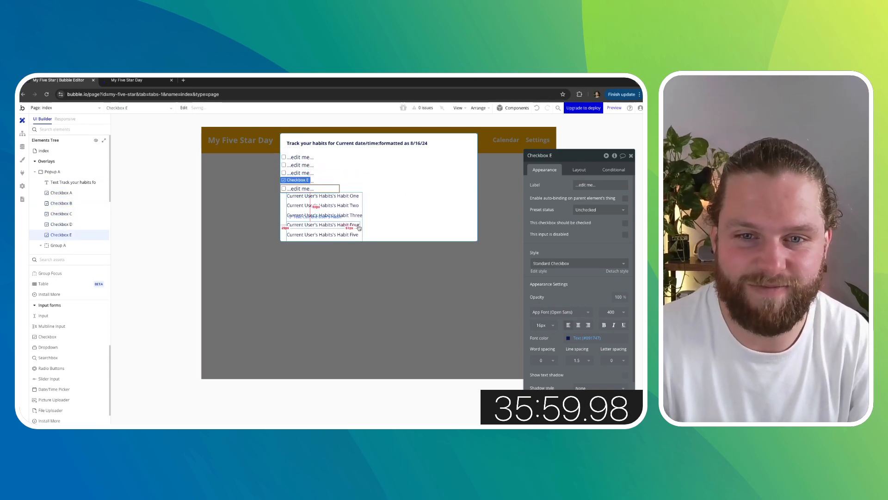
{"action": "left_click", "coordinate": [362, 226]}
{"action": "key", "text": "Delete"}
- Set the first checkbox's label to the dynamic value Current User's Habits's Habit One
{"action": "left_click", "coordinate": [306, 164]}
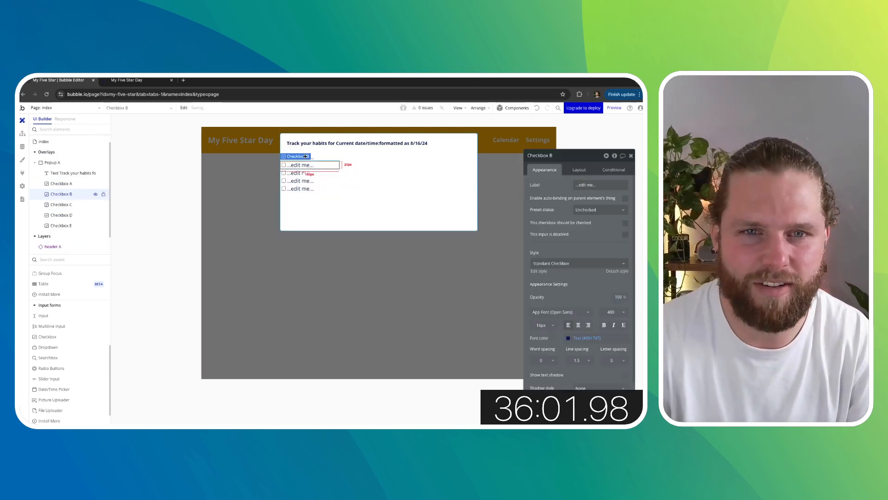
{"action": "left_click", "coordinate": [320, 157]}
{"action": "left_click_drag", "start_coordinate": [603, 185], "coordinate": [506, 185]}
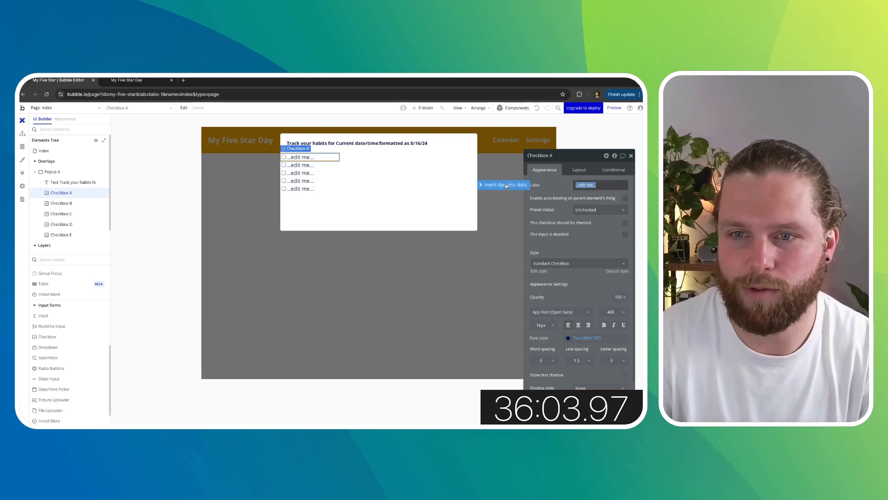
{"action": "left_click", "coordinate": [506, 186]}
{"action": "left_click", "coordinate": [608, 223]}
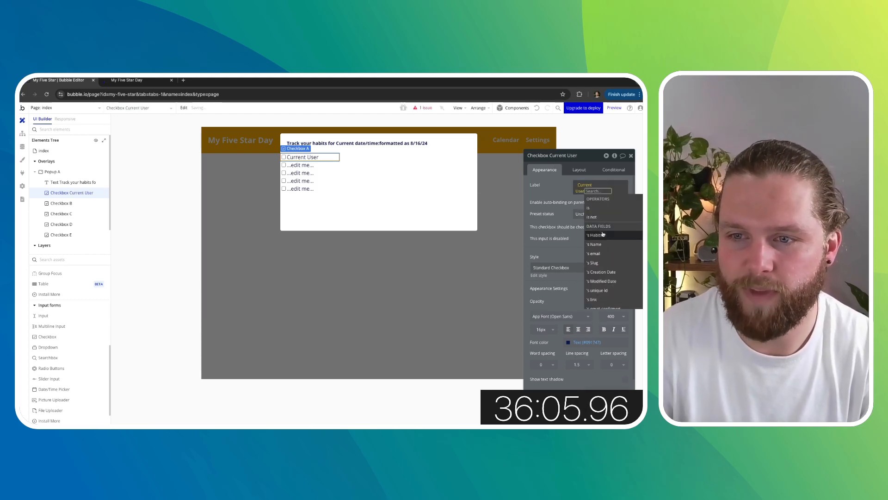
{"action": "left_click", "coordinate": [603, 234]}
{"action": "left_click", "coordinate": [602, 246]}
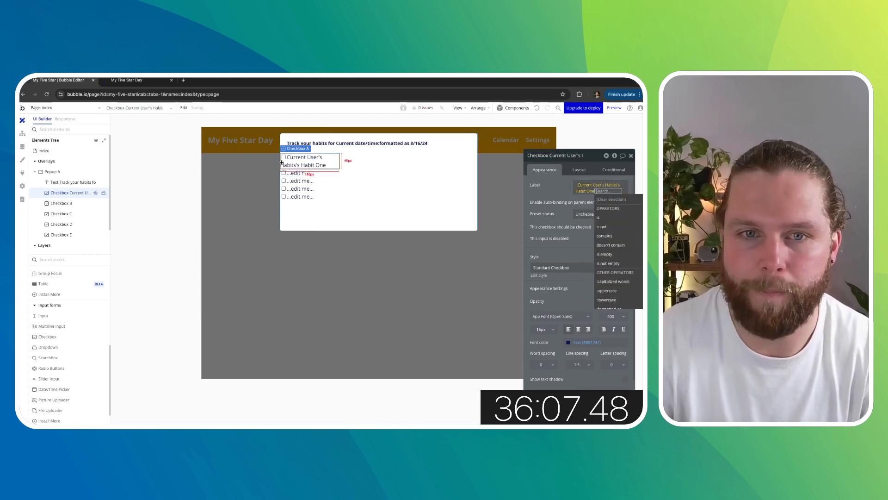
- Set the second checkbox's label to the dynamic value Current User's Habits's Habit Two
{"action": "left_click", "coordinate": [306, 174]}
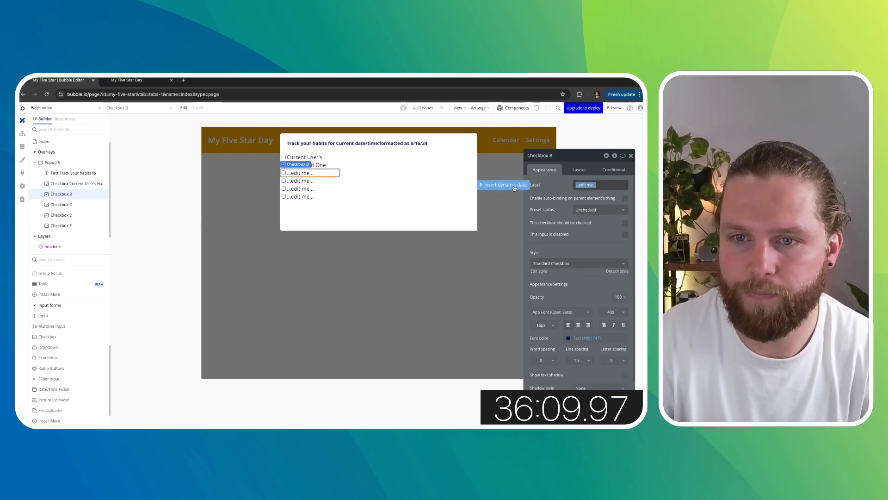
{"action": "left_click", "coordinate": [506, 184]}
{"action": "left_click", "coordinate": [600, 222]}
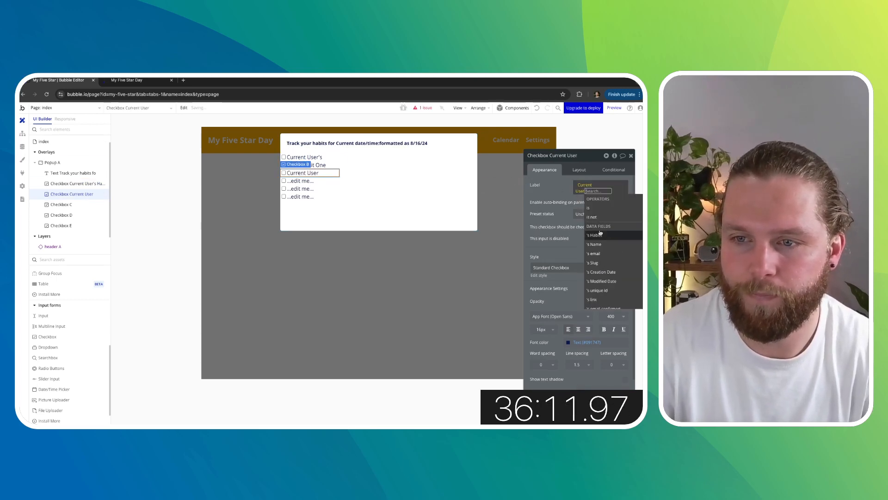
{"action": "left_click", "coordinate": [601, 235]}
{"action": "left_click", "coordinate": [608, 272]}
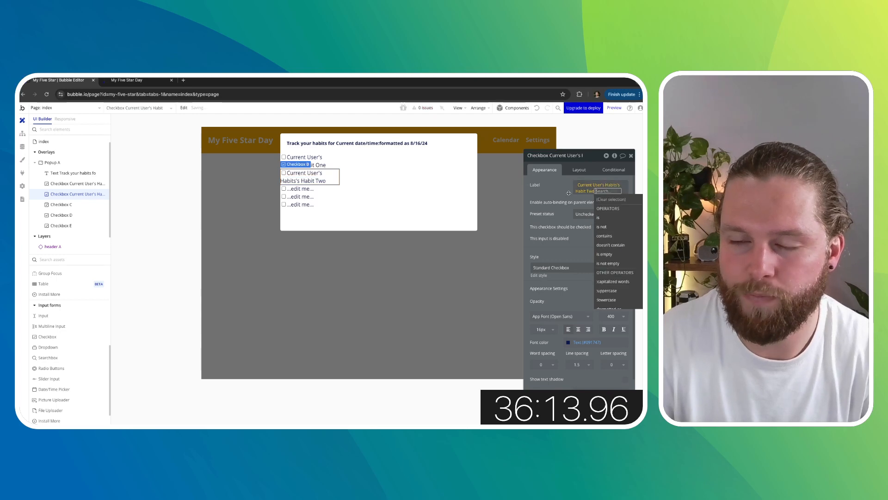
{"action": "mouse_move", "coordinate": [602, 183]}
{"action": "left_click", "coordinate": [614, 168]}
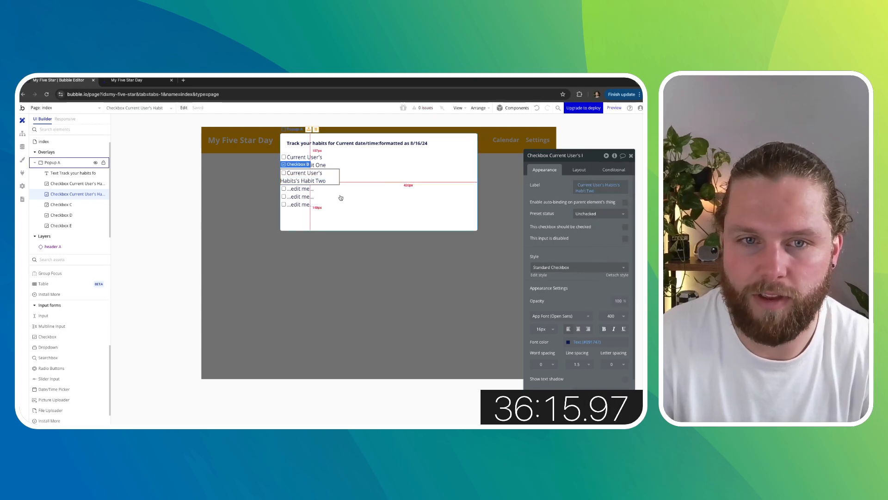
- Clear the third checkbox's label and replace it with Current User's Habits's Habit Three
{"action": "left_click", "coordinate": [309, 189]}
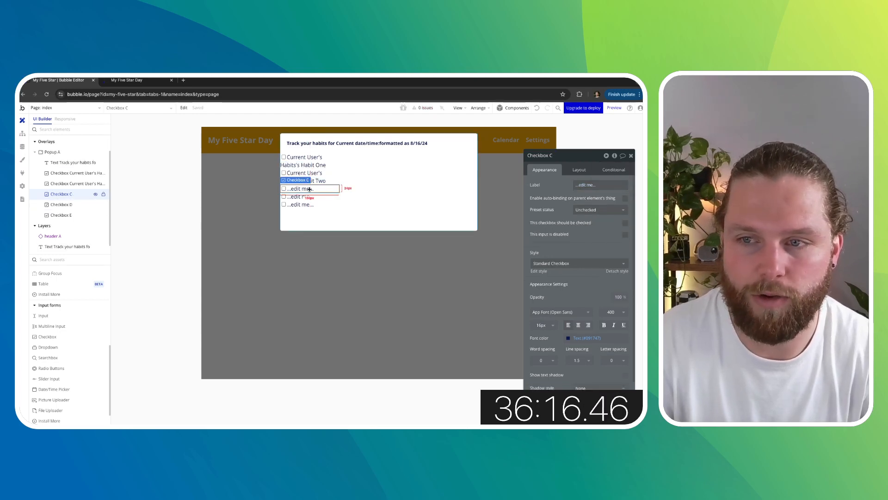
{"action": "left_click", "coordinate": [583, 185]}
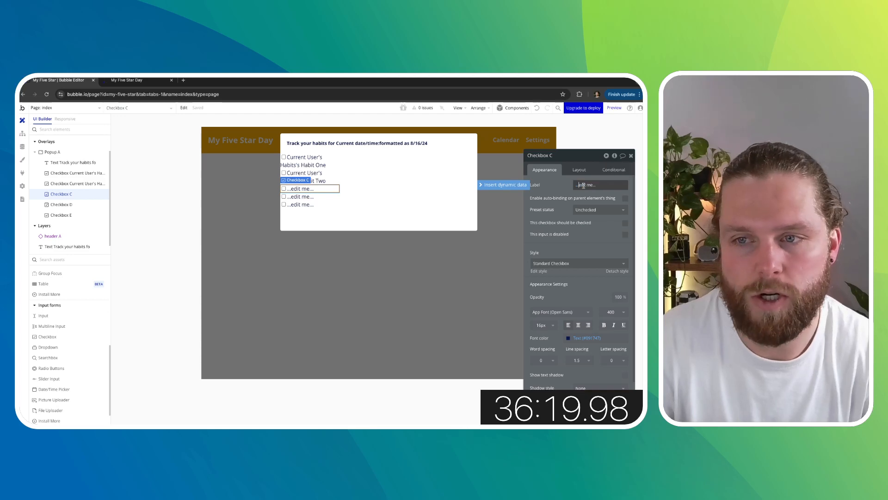
{"action": "key", "text": "ctrl+a"}
{"action": "key", "text": "BackSpace"}
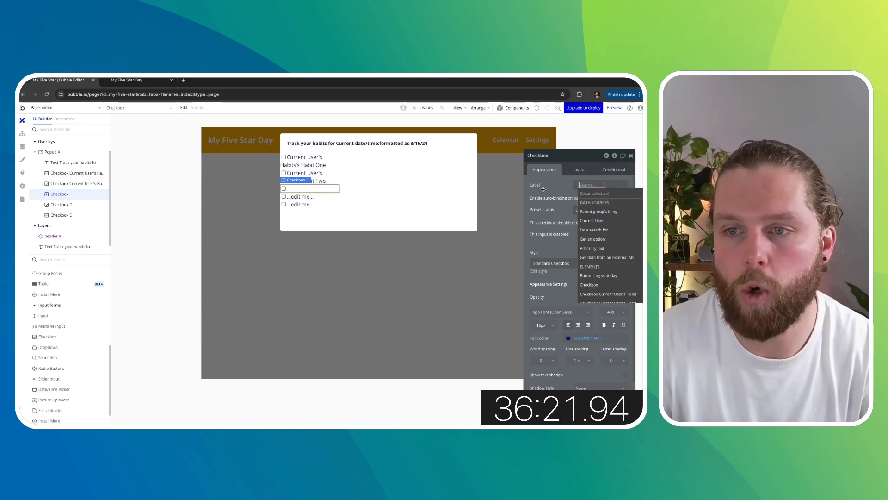
{"action": "mouse_move", "coordinate": [597, 191]}
{"action": "left_click", "coordinate": [616, 178]}
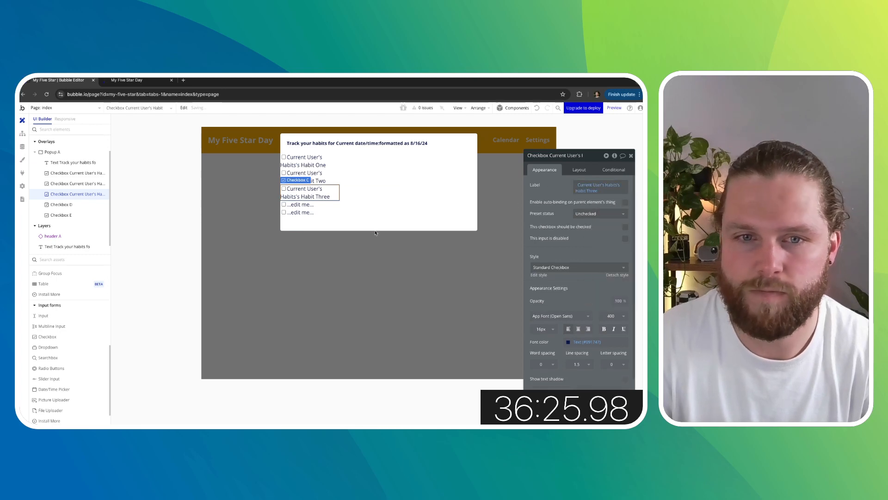
- Paste the label expression into the fourth checkbox and change its field to Habit Four
{"action": "left_click", "coordinate": [62, 204]}
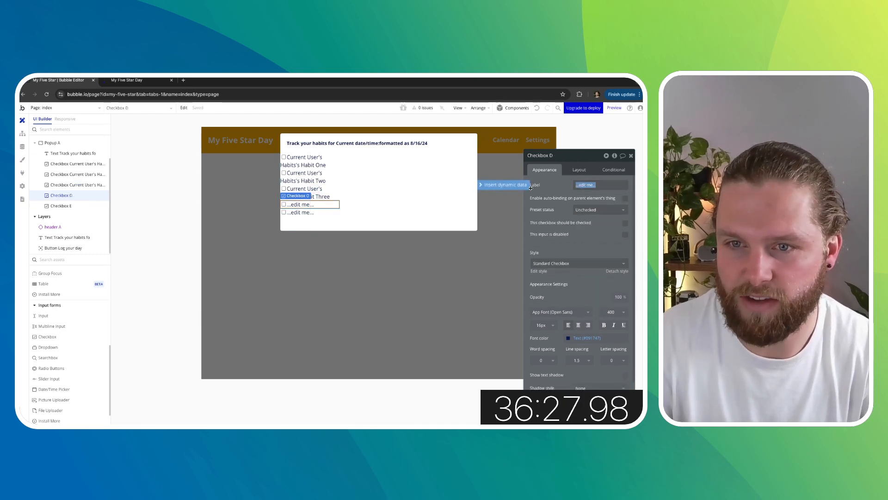
{"action": "key", "text": "BackSpace"}
{"action": "right_click", "coordinate": [592, 185]}
{"action": "left_click", "coordinate": [611, 178]}
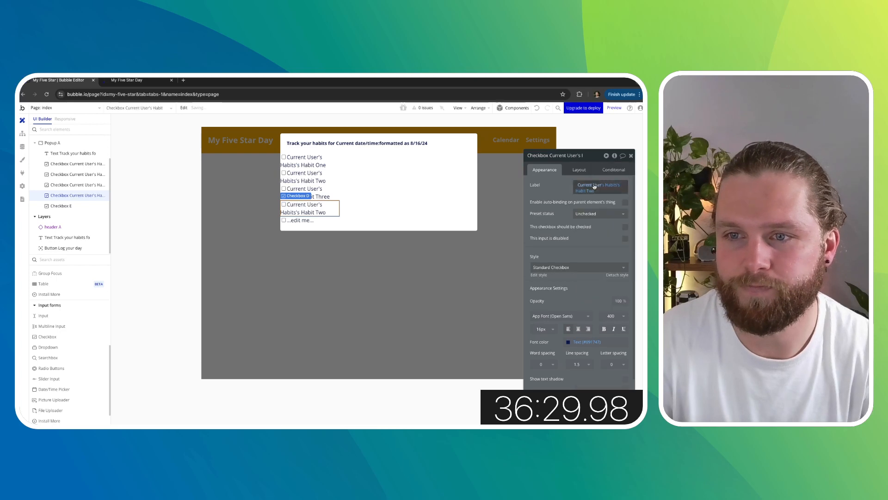
{"action": "left_click", "coordinate": [591, 192]}
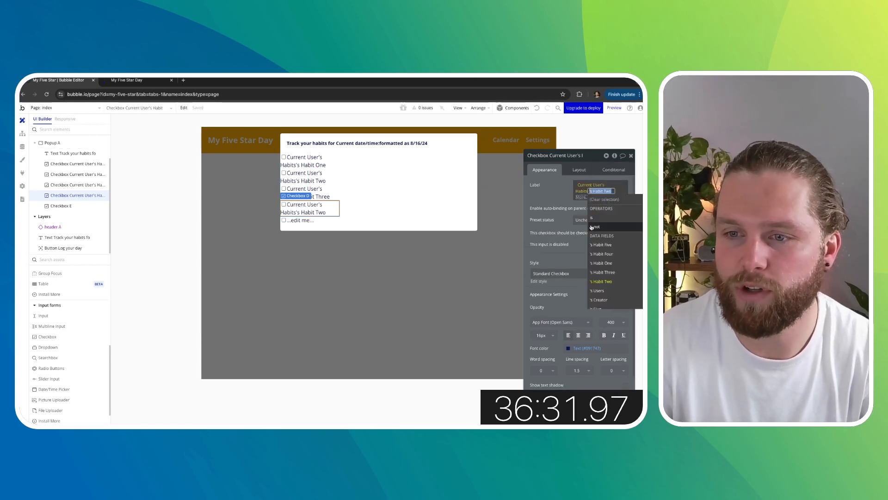
{"action": "left_click", "coordinate": [607, 254]}
- Paste the copied label expression into the fifth checkbox's label
{"action": "left_click", "coordinate": [301, 220]}
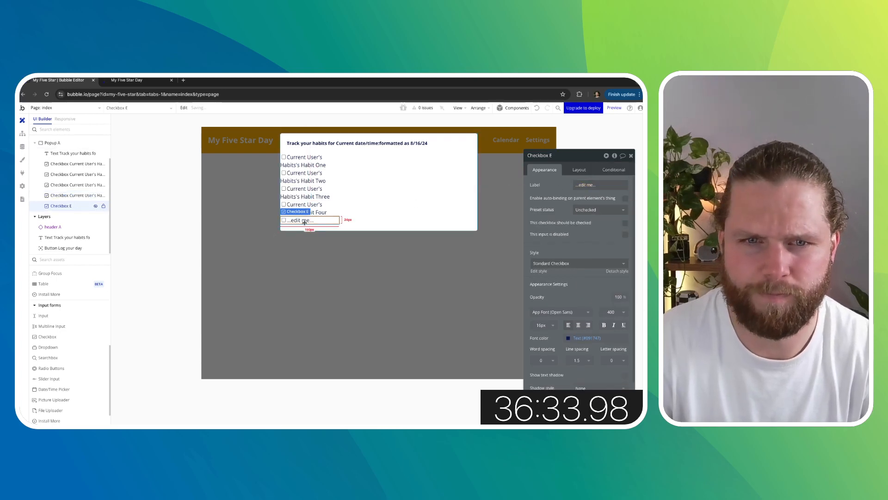
{"action": "right_click", "coordinate": [590, 185]}
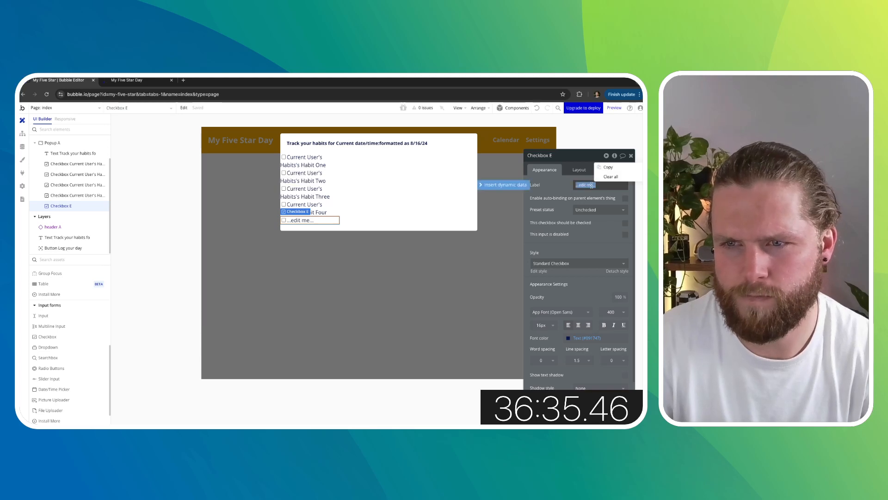
{"action": "left_click", "coordinate": [506, 184]}
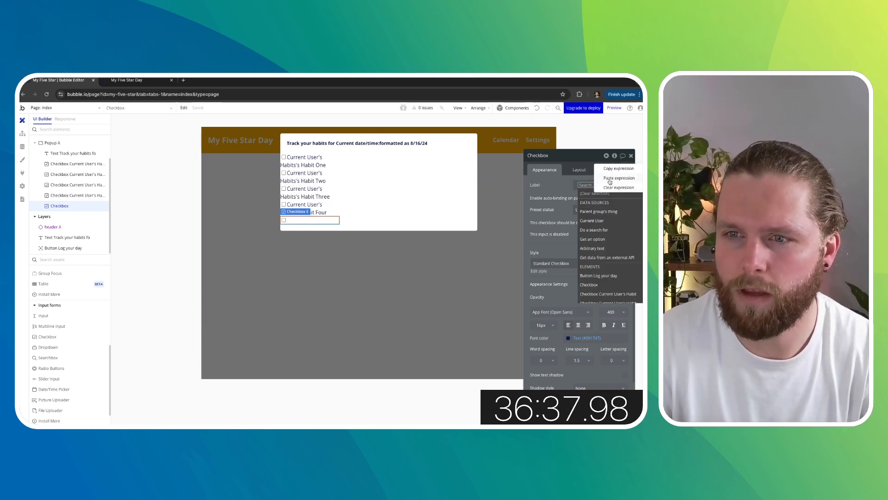
{"action": "left_click", "coordinate": [610, 179]}
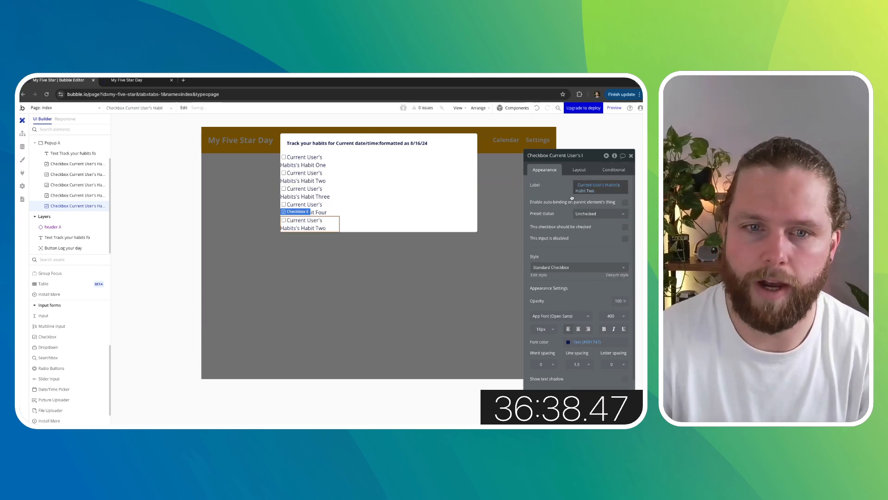
- Turn off fixed width on the fifth, fourth and third checkboxes, with minimum width 0
{"action": "left_click", "coordinate": [579, 169]}
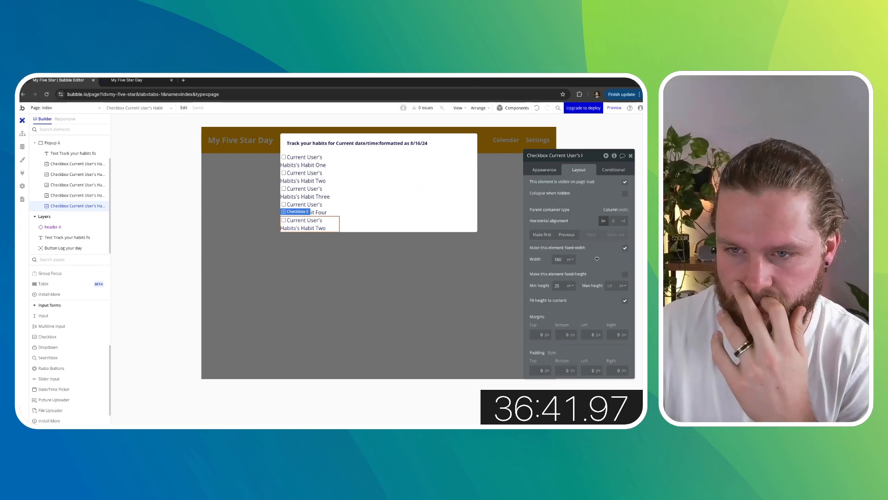
{"action": "left_click", "coordinate": [625, 248]}
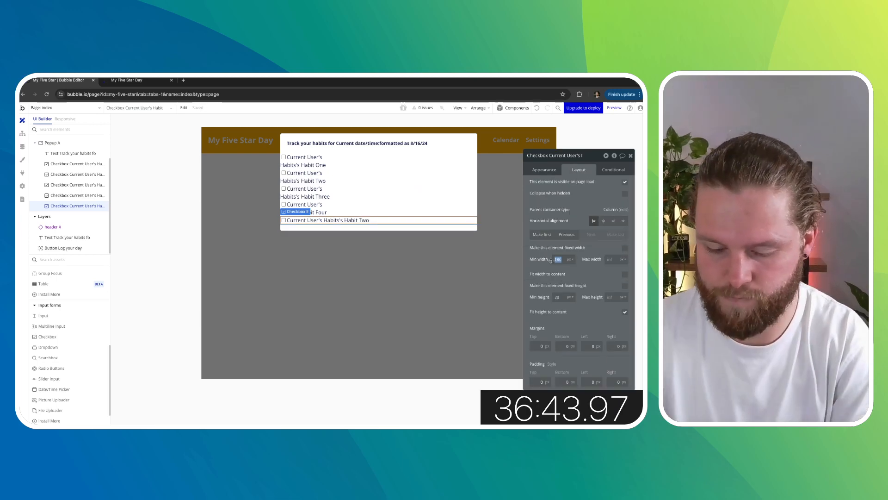
{"action": "left_click", "coordinate": [326, 213]}
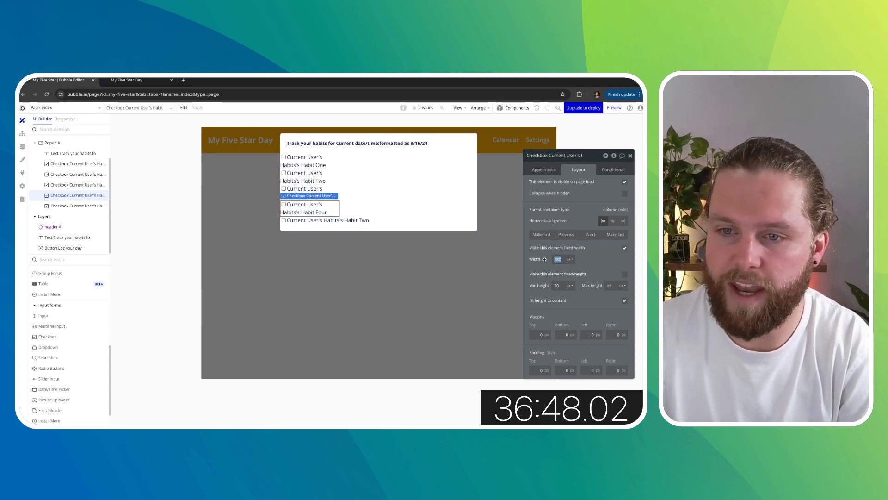
{"action": "left_click", "coordinate": [625, 248]}
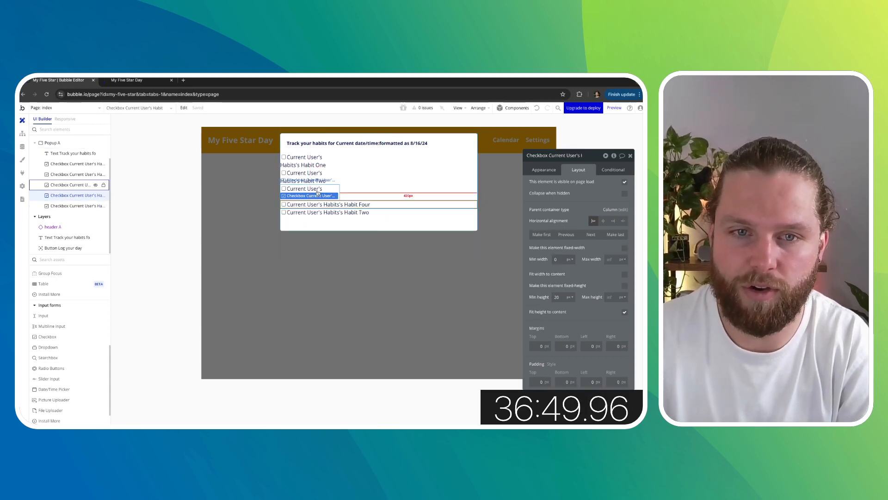
{"action": "left_click_drag", "start_coordinate": [318, 194], "coordinate": [317, 185]}
{"action": "type", "text": "0"}
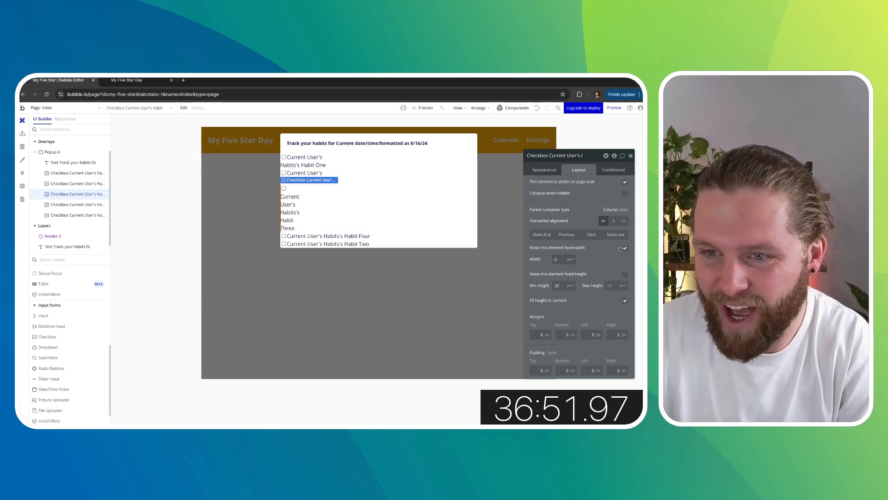
{"action": "left_click", "coordinate": [625, 248]}
- Turn off fixed width on the second and first checkboxes, setting their width to 0
{"action": "left_click", "coordinate": [324, 173]}
{"action": "double_click", "coordinate": [558, 259]}
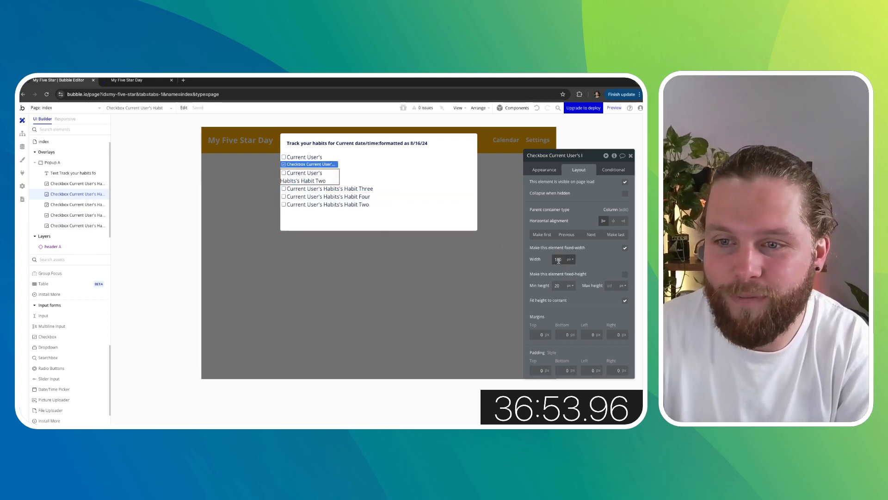
{"action": "type", "text": "0"}
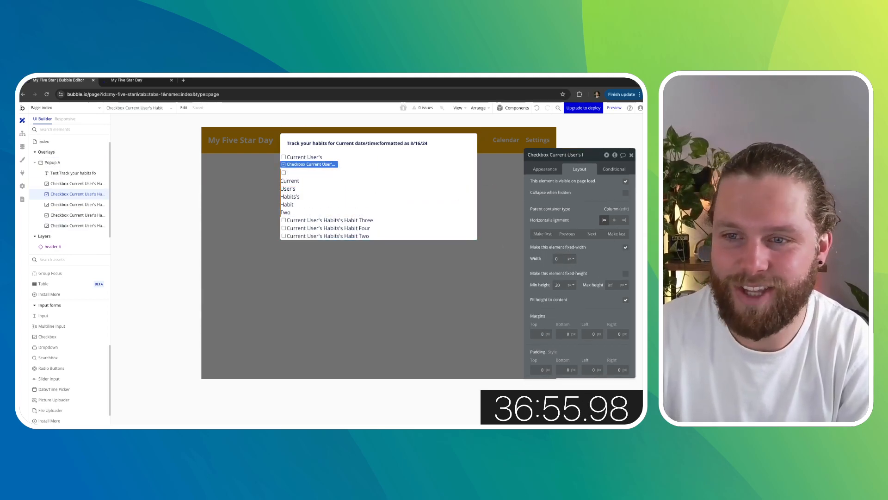
{"action": "left_click", "coordinate": [625, 249]}
{"action": "left_click", "coordinate": [318, 157]}
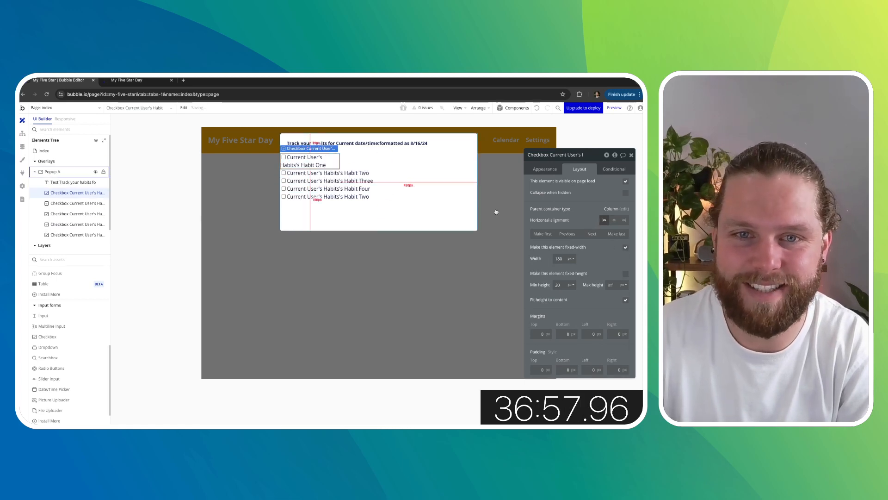
{"action": "left_click", "coordinate": [625, 249]}
{"action": "type", "text": "0"}
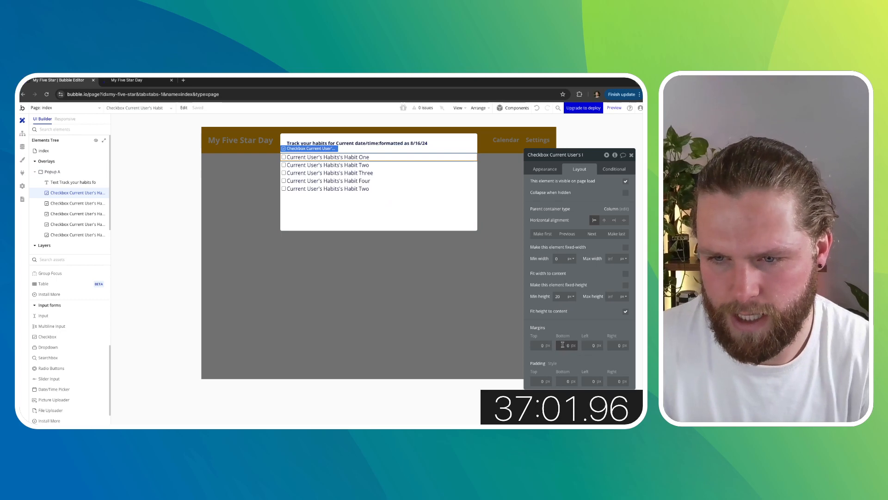
- Select all five checkboxes and group them in a column container
{"action": "left_click", "coordinate": [387, 157], "text": "shift"}
{"action": "left_click", "coordinate": [379, 165], "text": "shift"}
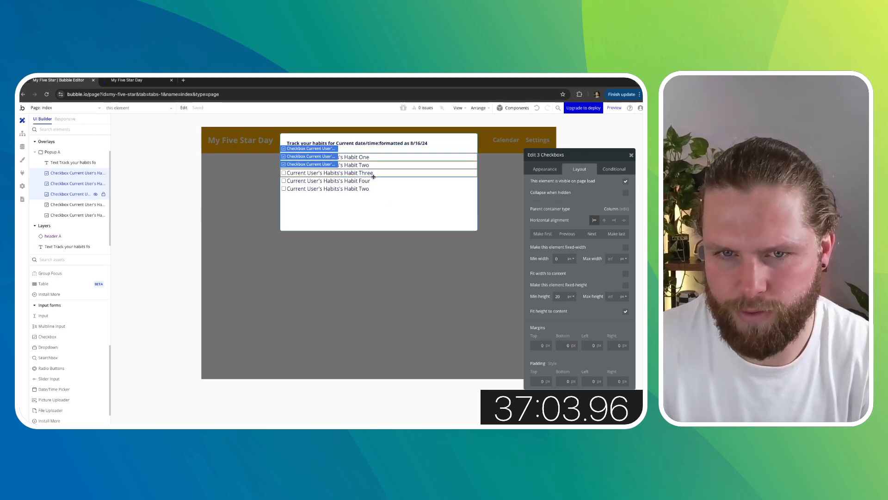
{"action": "left_click", "coordinate": [373, 176], "text": "shift"}
{"action": "left_click", "coordinate": [385, 180], "text": "shift"}
{"action": "right_click", "coordinate": [386, 180]}
{"action": "mouse_move", "coordinate": [421, 222]}
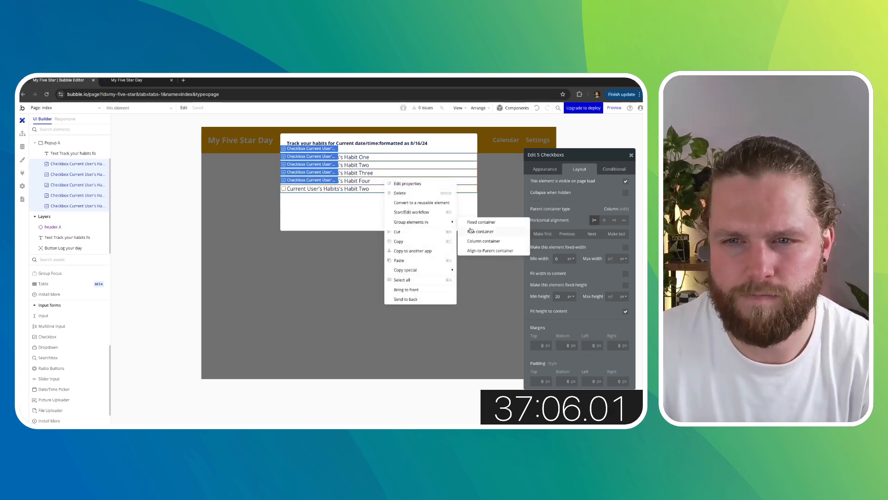
{"action": "left_click", "coordinate": [476, 241]}
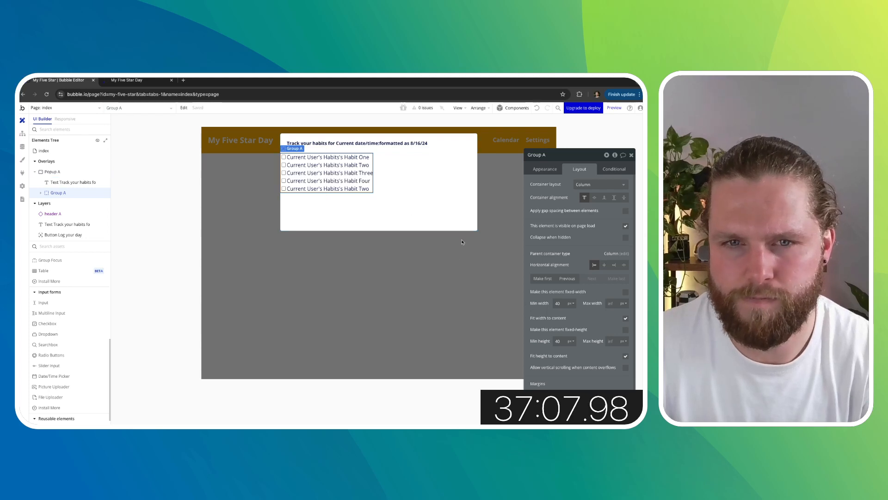
{"action": "left_click", "coordinate": [326, 157]}
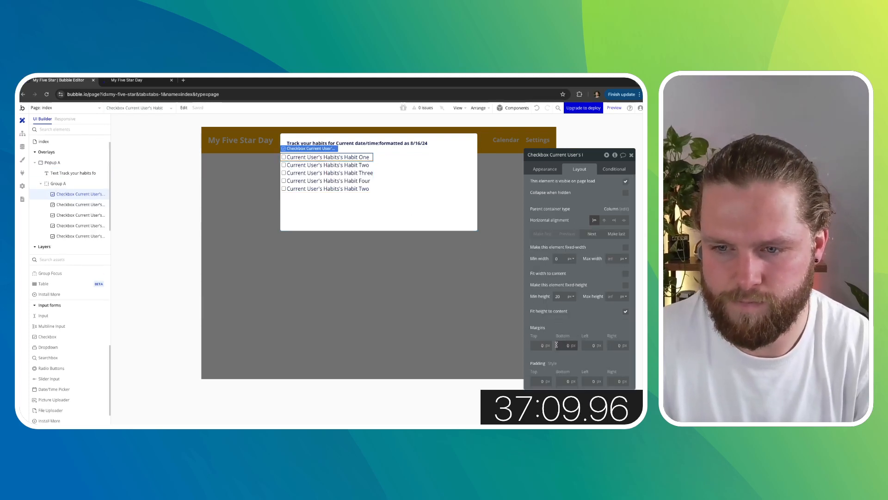
- Give each checkbox in the column a bottom margin of 10 px
{"action": "left_click_drag", "start_coordinate": [326, 157], "coordinate": [355, 171]}
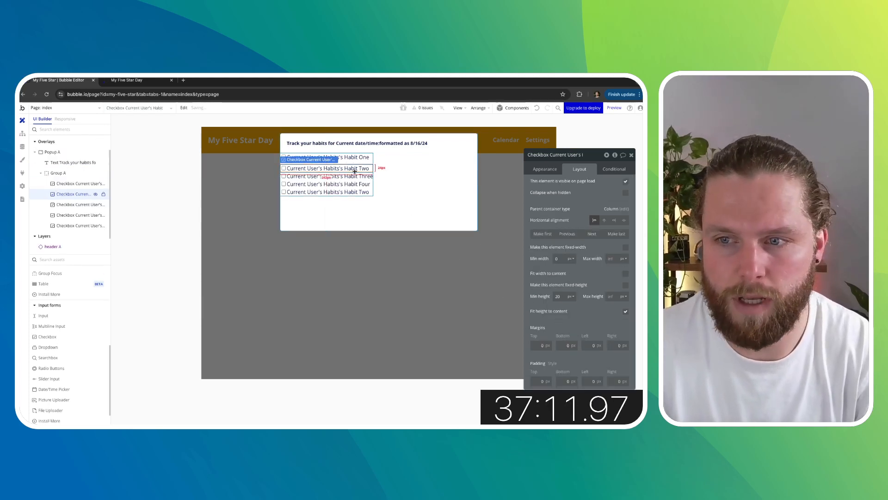
{"action": "left_click", "coordinate": [565, 346]}
{"action": "type", "text": "1"}
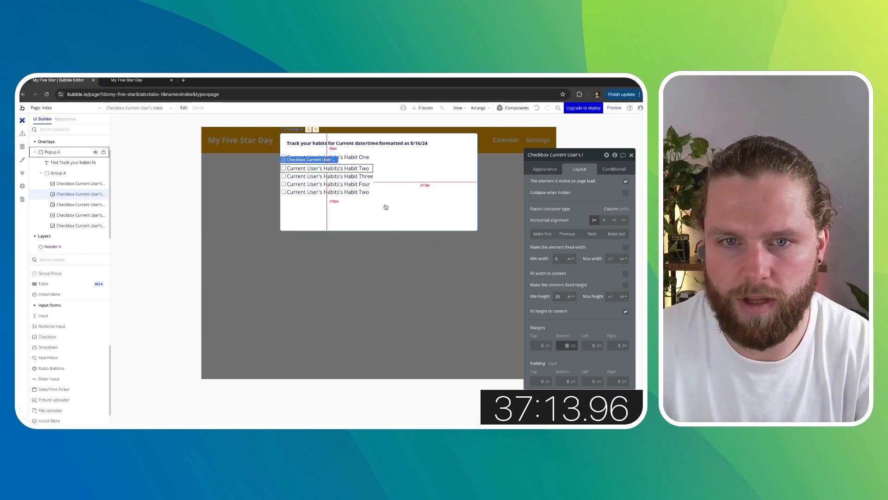
{"action": "left_click", "coordinate": [361, 178]}
{"action": "left_click", "coordinate": [561, 345]}
{"action": "type", "text": "1"}
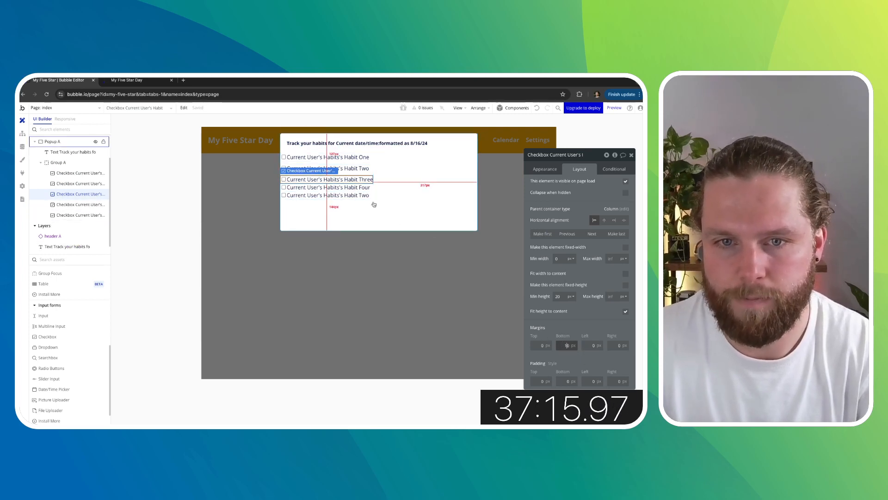
{"action": "left_click", "coordinate": [359, 190]}
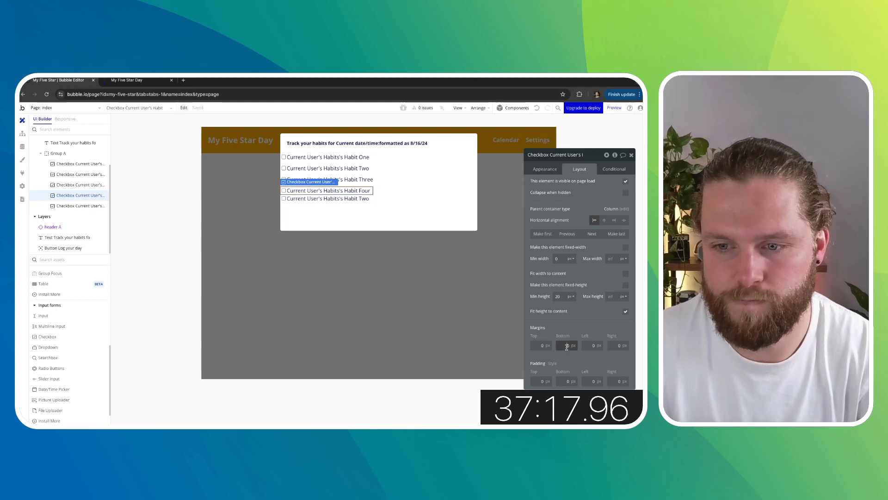
{"action": "type", "text": "1"}
{"action": "left_click", "coordinate": [359, 202]}
{"action": "left_click", "coordinate": [542, 346]}
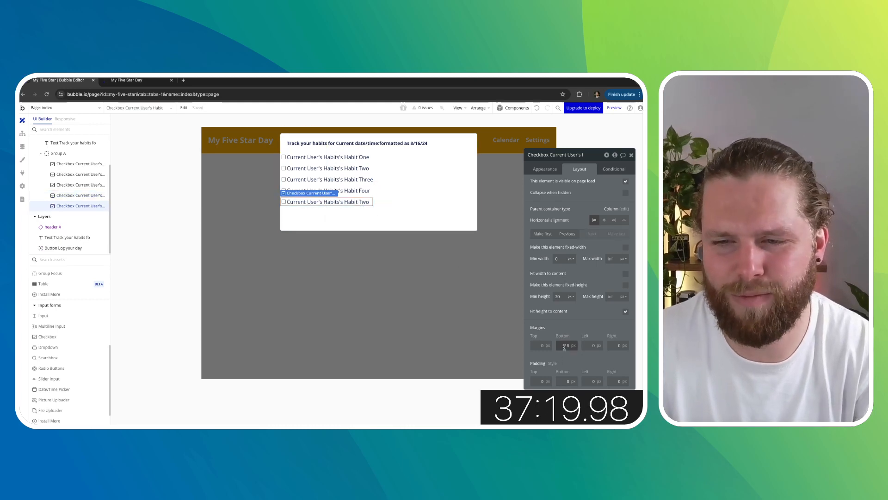
{"action": "type", "text": "1"}
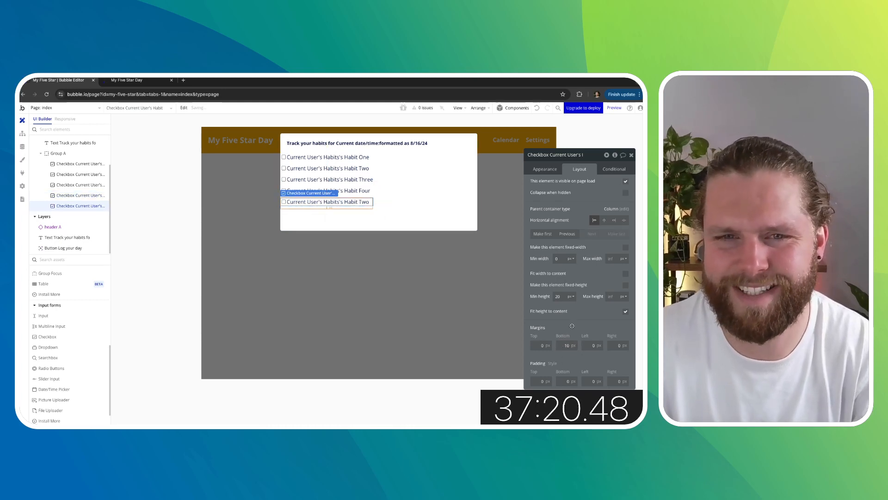
- Change the fifth checkbox's label to show the current user's Habits's Habit Five
{"action": "left_click", "coordinate": [557, 168]}
{"action": "left_click", "coordinate": [599, 190]}
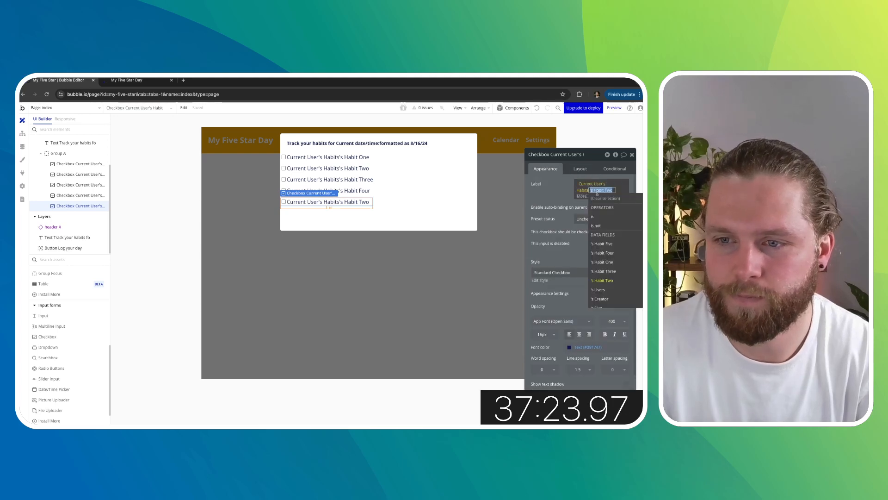
{"action": "left_click", "coordinate": [611, 245]}
{"action": "left_click", "coordinate": [552, 193]}
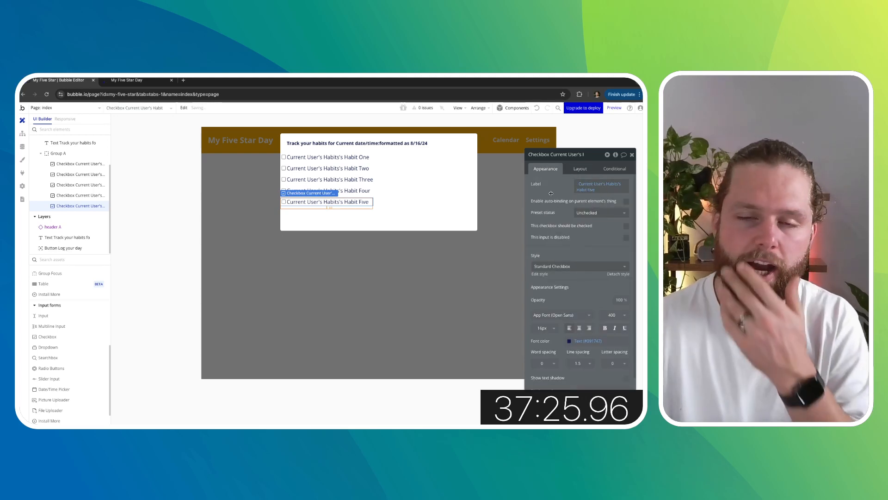
- Set the checkbox group's left and right margins to 20 px
{"action": "left_click", "coordinate": [375, 176]}
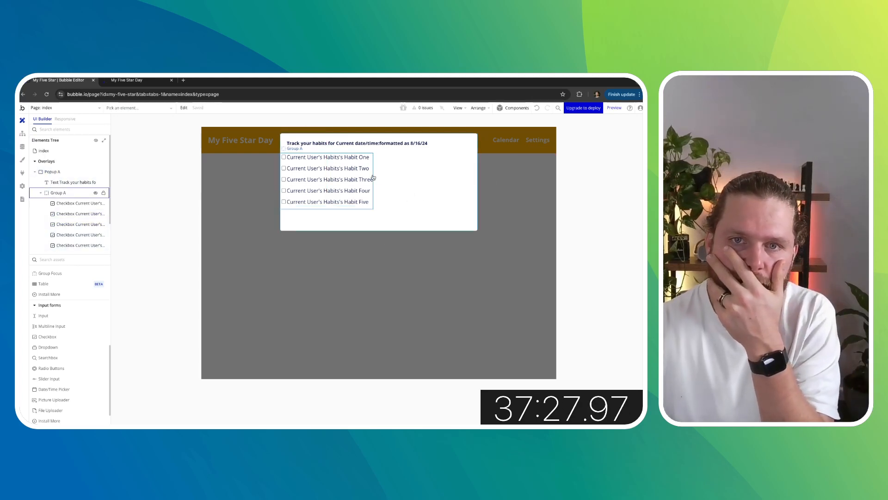
{"action": "left_click", "coordinate": [372, 178]}
{"action": "left_click", "coordinate": [372, 176]}
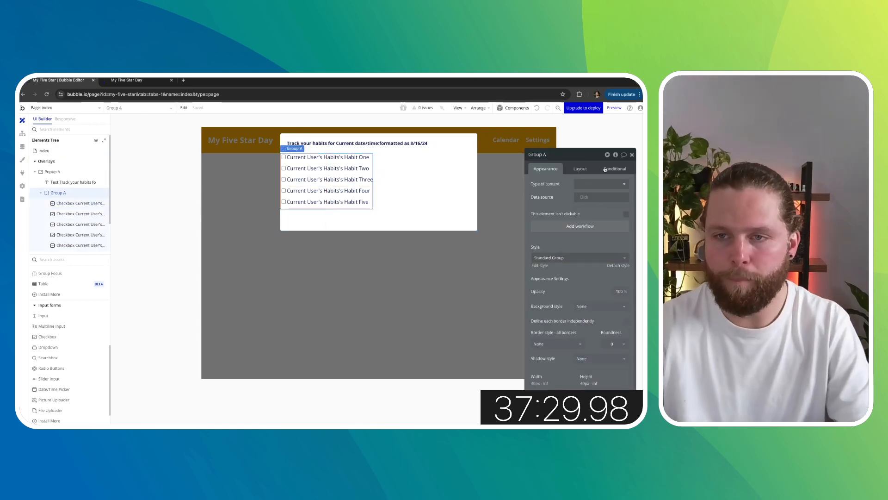
{"action": "left_click", "coordinate": [580, 169]}
{"action": "scroll", "coordinate": [579, 361], "scroll_direction": "down", "scroll_amount": 1}
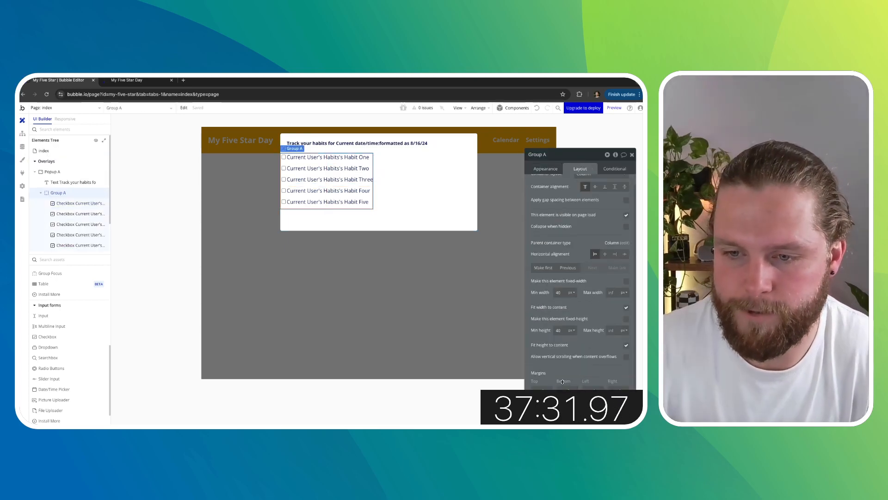
{"action": "left_click", "coordinate": [588, 389]}
{"action": "type", "text": "20"}
{"action": "key", "text": "Tab"}
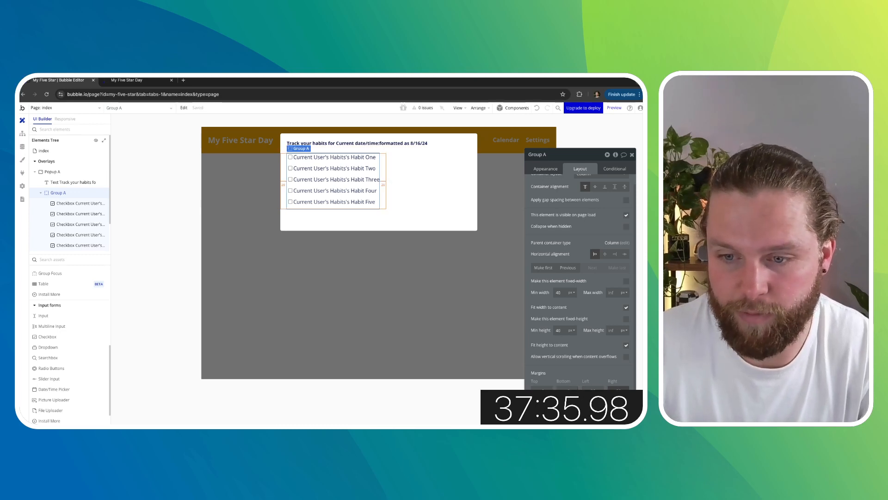
{"action": "type", "text": "20"}
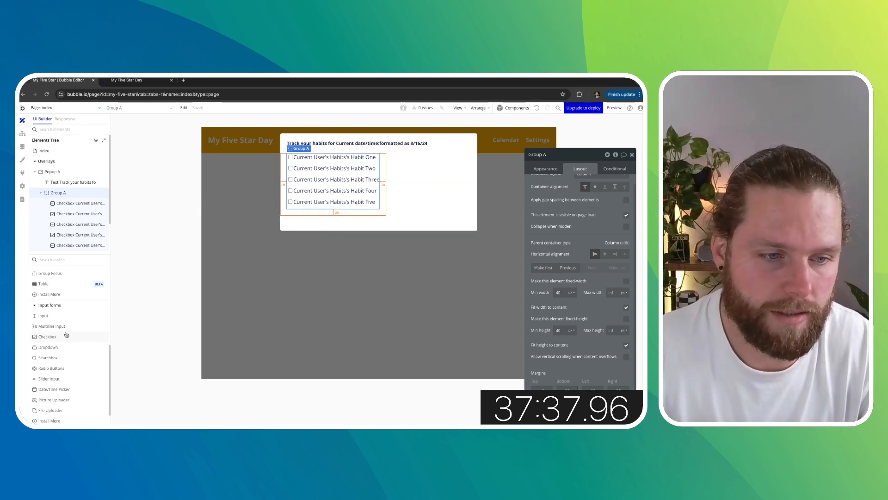
- Add a button below the checkboxes inside the popup and label it Log
{"action": "scroll", "coordinate": [69, 328], "scroll_direction": "up", "scroll_amount": 5}
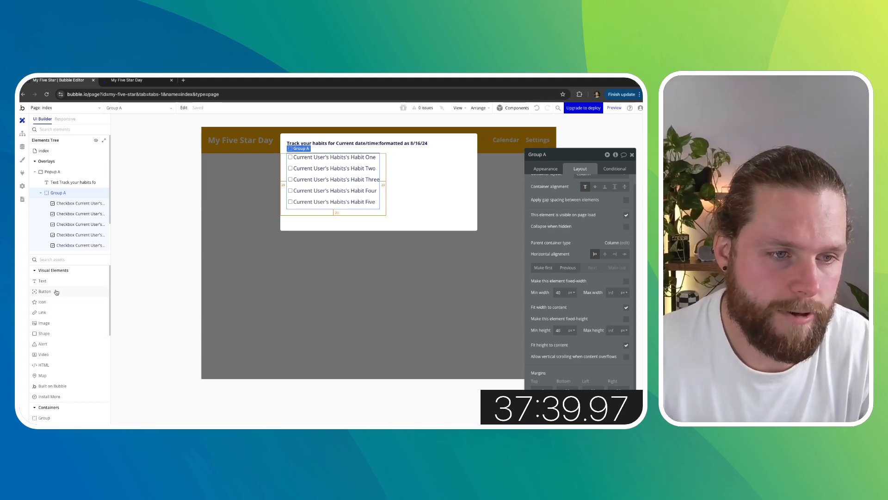
{"action": "left_click_drag", "start_coordinate": [57, 292], "coordinate": [296, 224]}
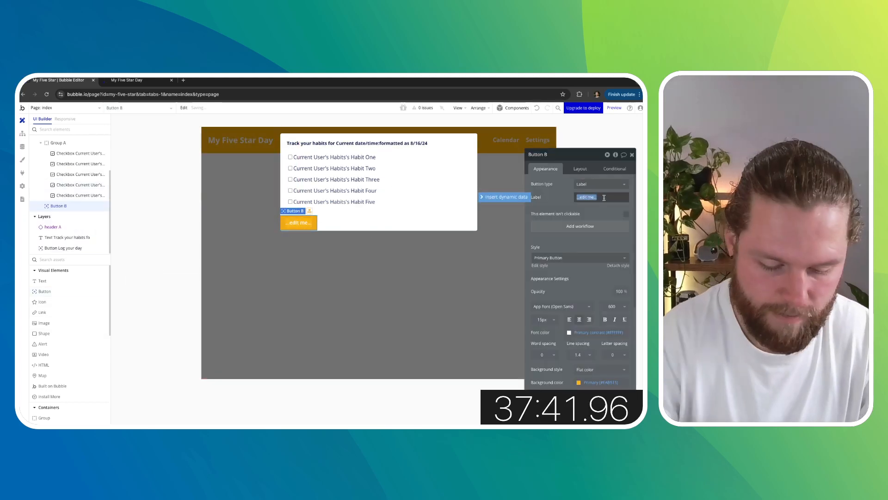
{"action": "type", "text": "Lo"}
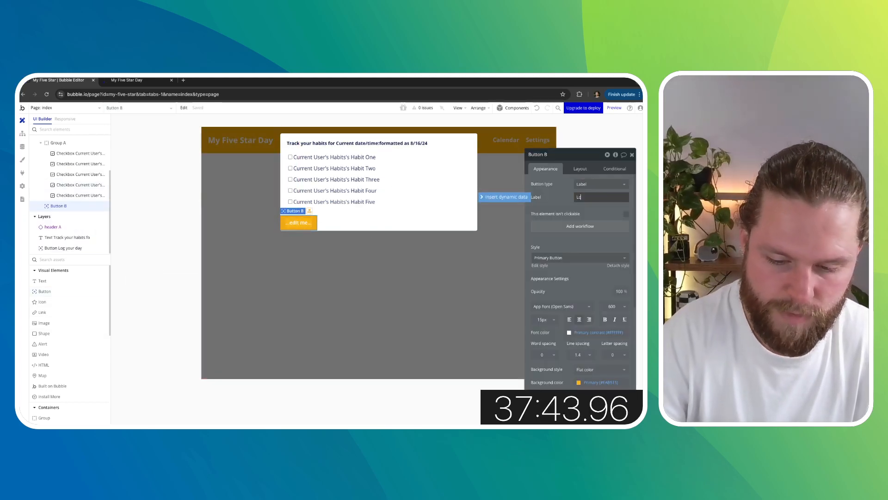
{"action": "type", "text": "g"}
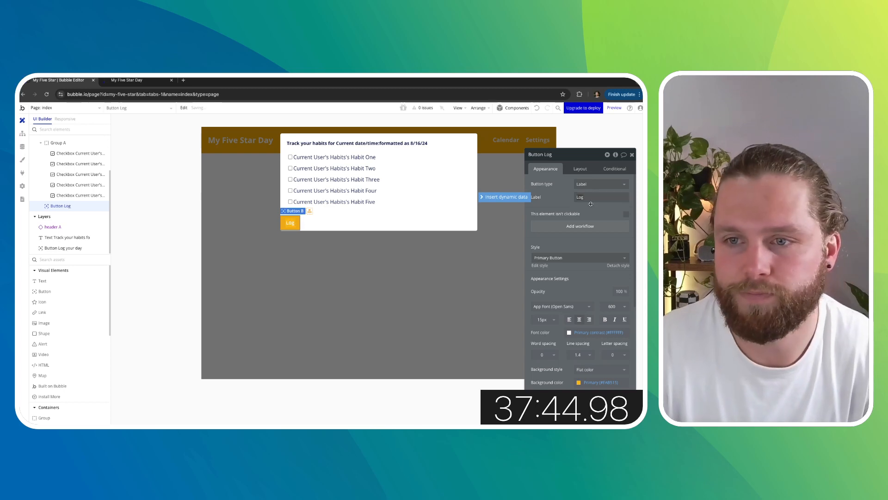
- Copy the label from the page's existing 'Log your day' button and paste it into the popup button's label
{"action": "left_click", "coordinate": [577, 172]}
{"action": "left_click", "coordinate": [377, 278]}
{"action": "left_click", "coordinate": [378, 192]}
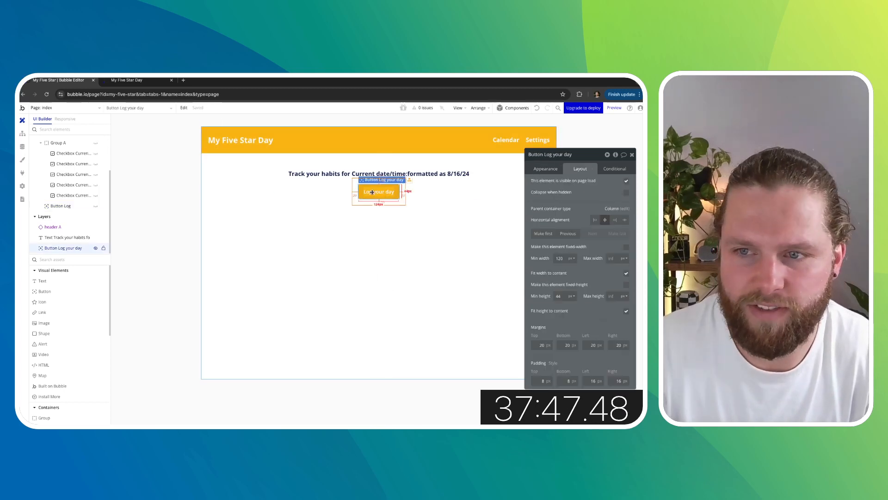
{"action": "left_click", "coordinate": [547, 170]}
{"action": "key", "text": "super+c"}
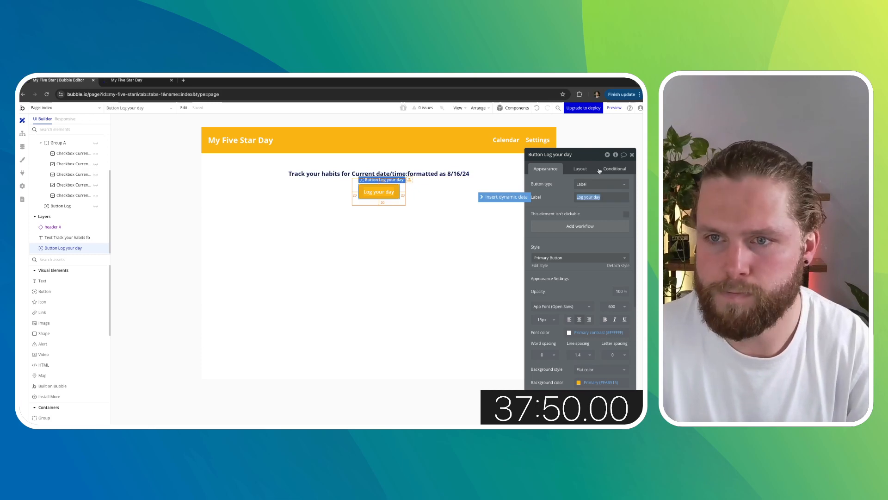
{"action": "left_click", "coordinate": [580, 169]}
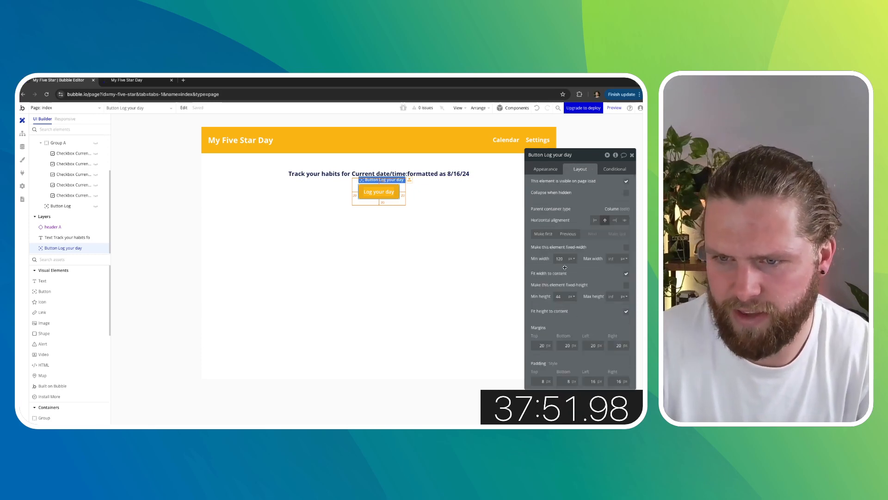
{"action": "left_click", "coordinate": [376, 257]}
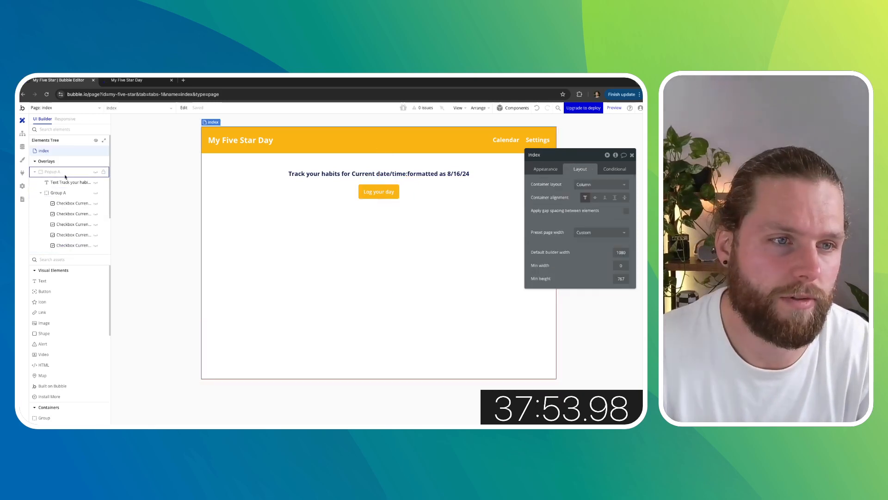
{"action": "left_click", "coordinate": [97, 176]}
{"action": "left_click", "coordinate": [298, 223]}
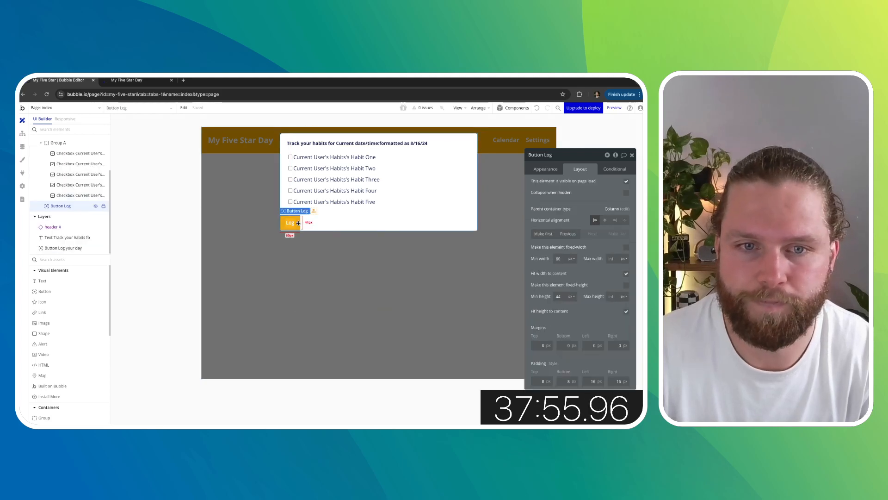
{"action": "left_click", "coordinate": [548, 170]}
{"action": "double_click", "coordinate": [591, 198]}
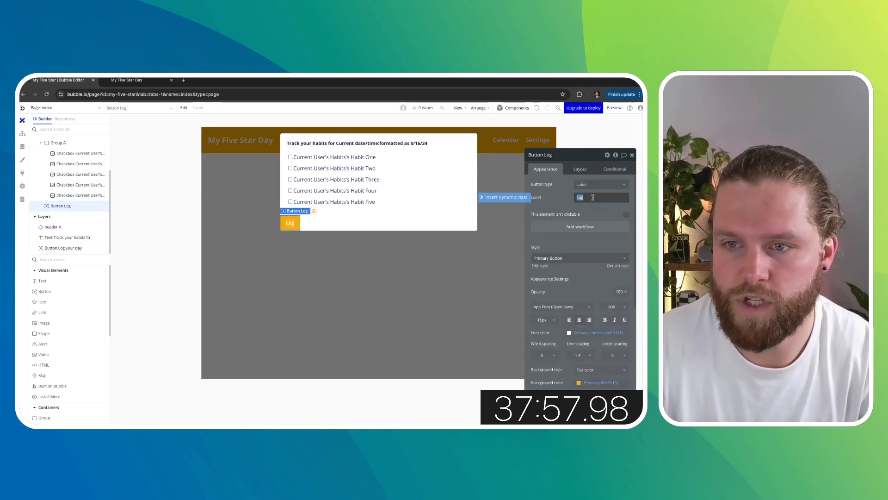
{"action": "key", "text": "super+v"}
- Set the popup button's minimum width to 120 px and its bottom margin to 20 px
{"action": "left_click", "coordinate": [579, 172]}
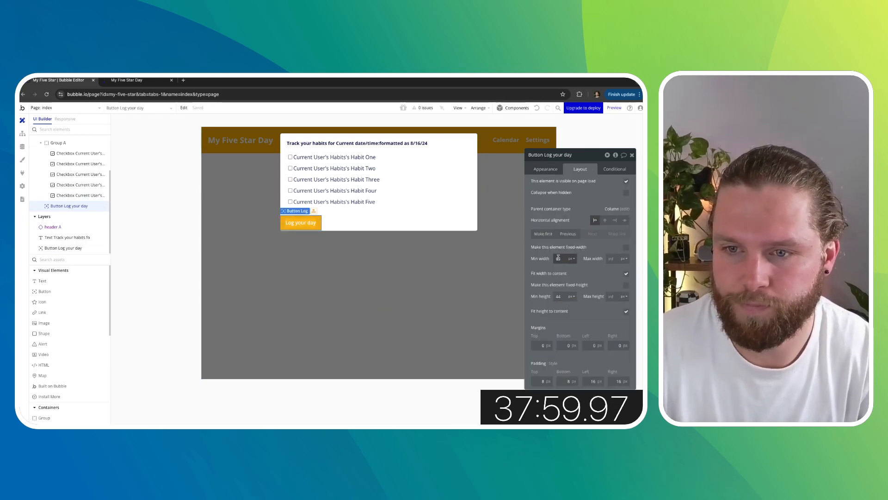
{"action": "type", "text": "2"}
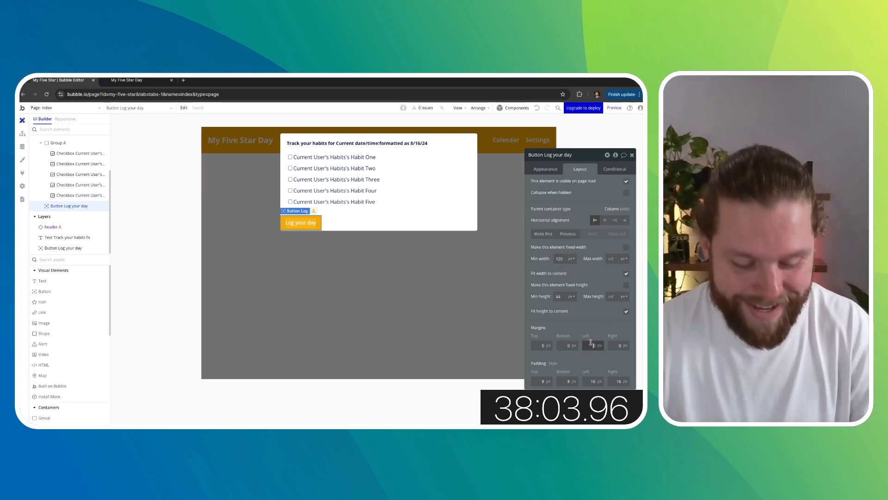
{"action": "left_click", "coordinate": [574, 343]}
{"action": "type", "text": "20"}
{"action": "left_click", "coordinate": [586, 332]}
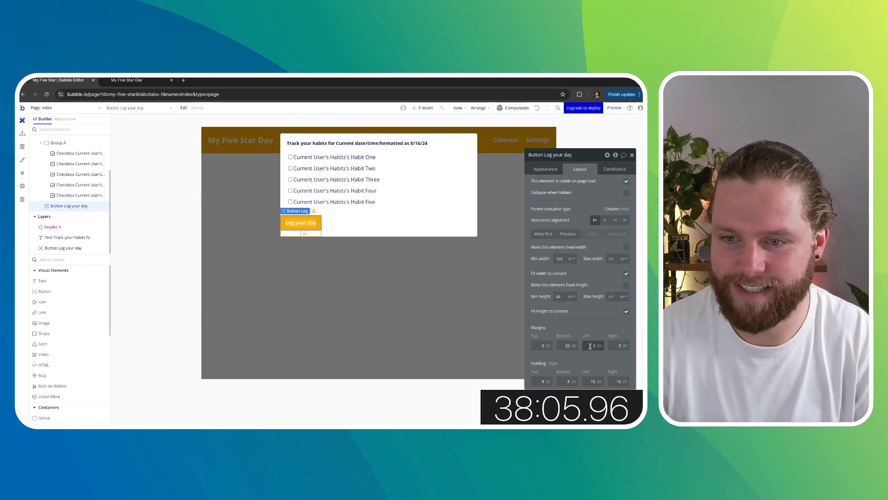
- Start a new workflow for the popup's 'Log your day' button
{"action": "left_click", "coordinate": [396, 298]}
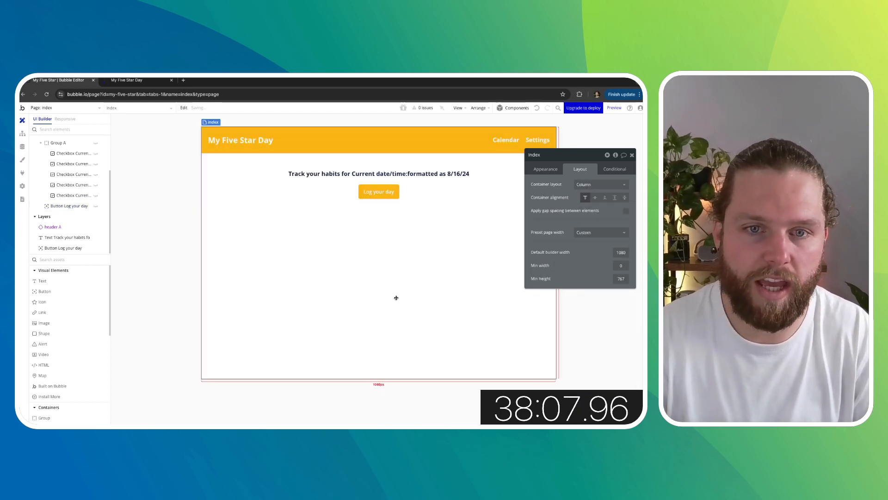
{"action": "scroll", "coordinate": [92, 152], "scroll_direction": "up", "scroll_amount": 1}
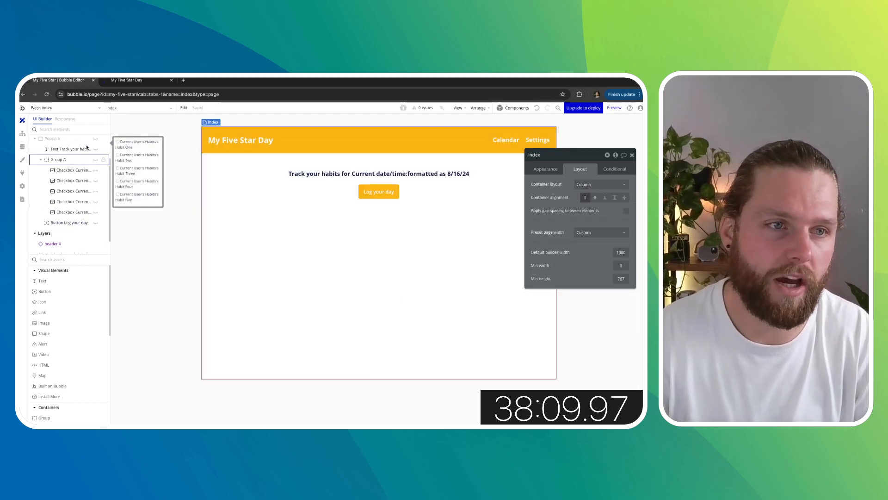
{"action": "left_click", "coordinate": [96, 153]}
{"action": "left_click", "coordinate": [74, 181]}
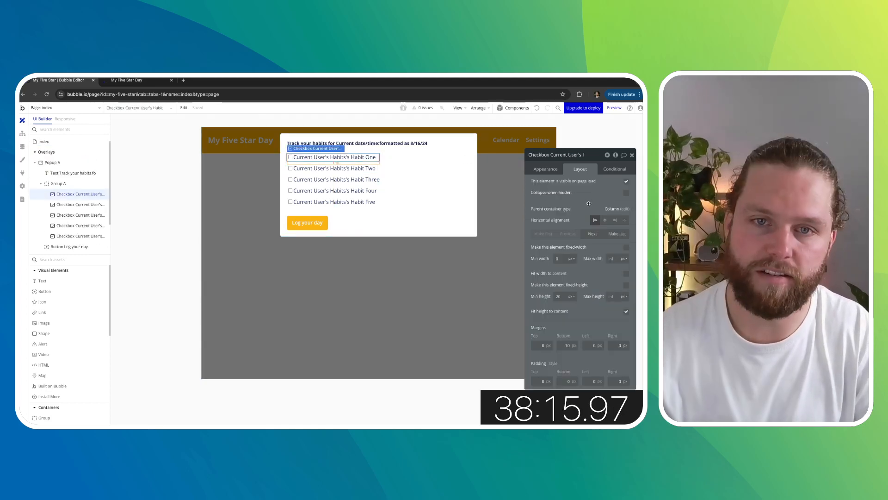
{"action": "left_click", "coordinate": [633, 155]}
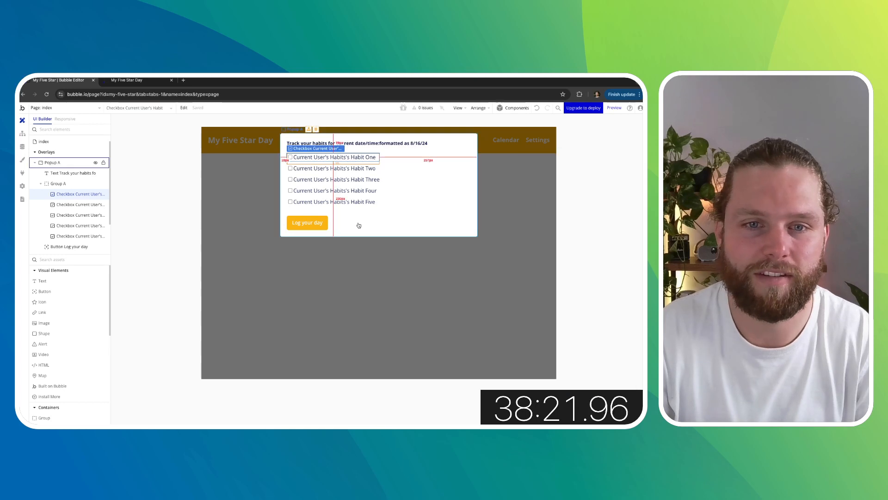
{"action": "double_click", "coordinate": [317, 223]}
{"action": "left_click", "coordinate": [557, 172]}
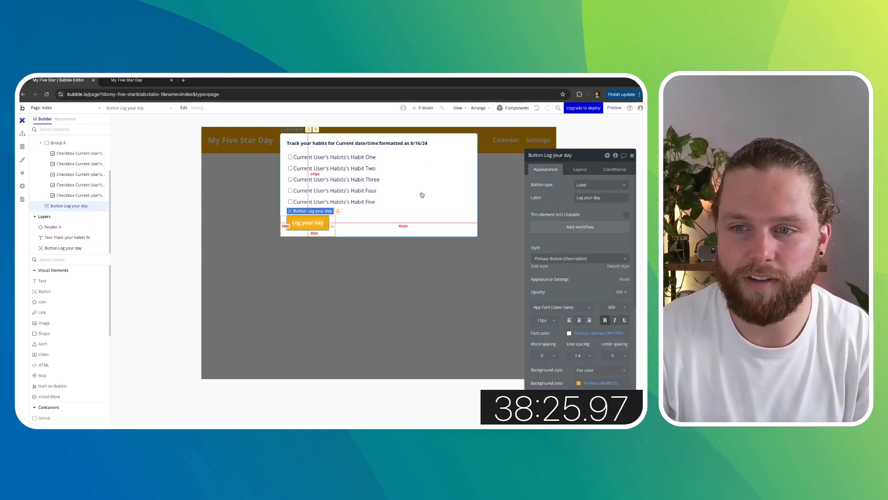
{"action": "left_click", "coordinate": [569, 229]}
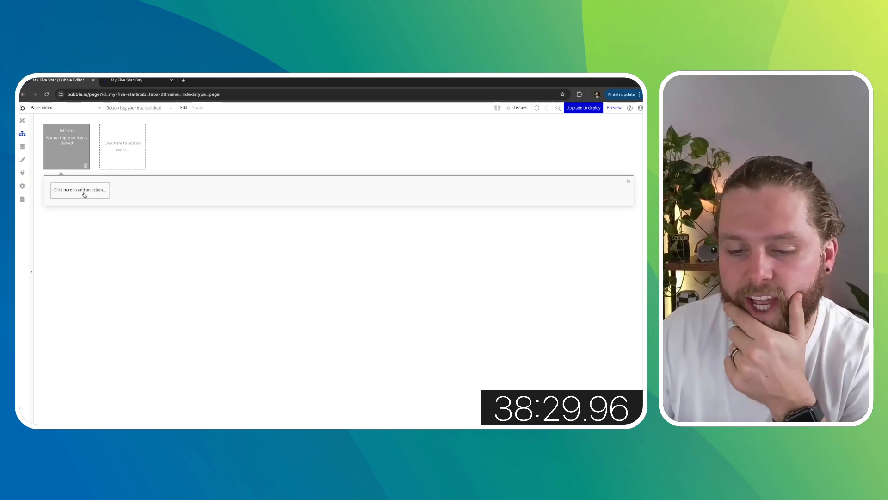
- Add a 'Create a new thing' action to the workflow with the type set to Day
{"action": "left_click", "coordinate": [86, 195]}
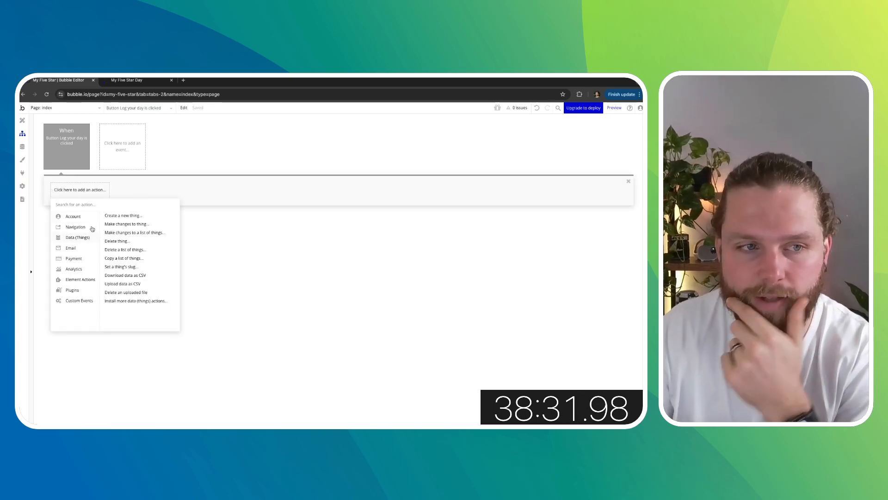
{"action": "type", "text": "create"}
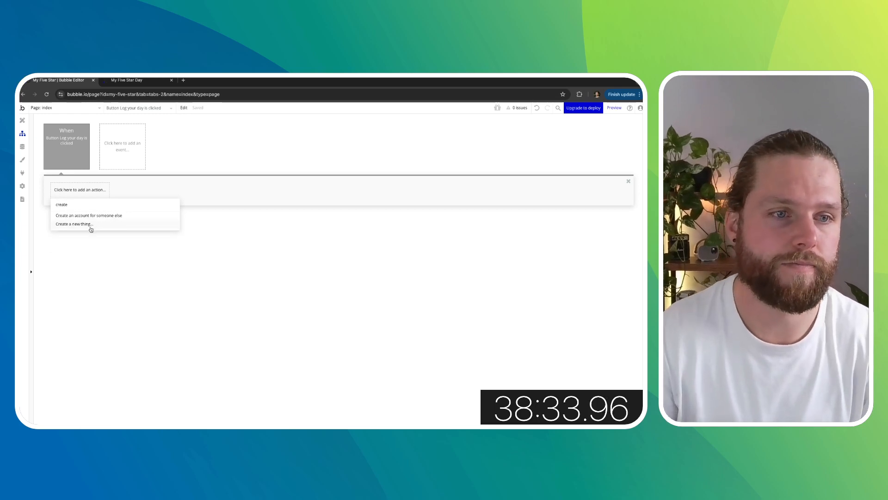
{"action": "left_click", "coordinate": [90, 226]}
{"action": "left_click", "coordinate": [586, 175]}
{"action": "left_click", "coordinate": [592, 190]}
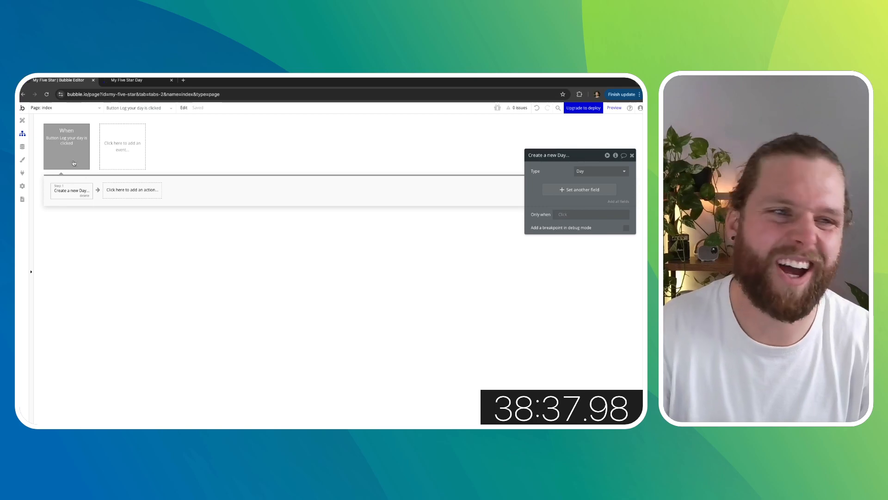
- Add a new field named Date with the type date to the Day data type
{"action": "left_click", "coordinate": [22, 120]}
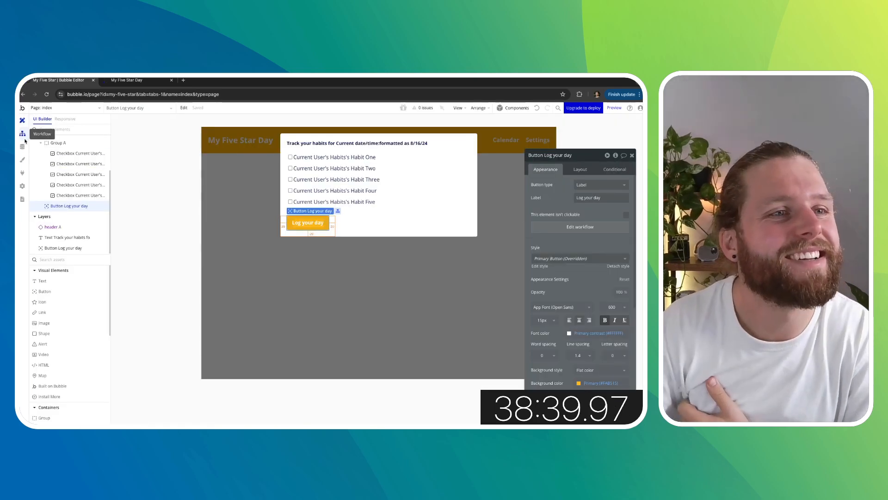
{"action": "left_click", "coordinate": [24, 138]}
{"action": "left_click", "coordinate": [23, 147]}
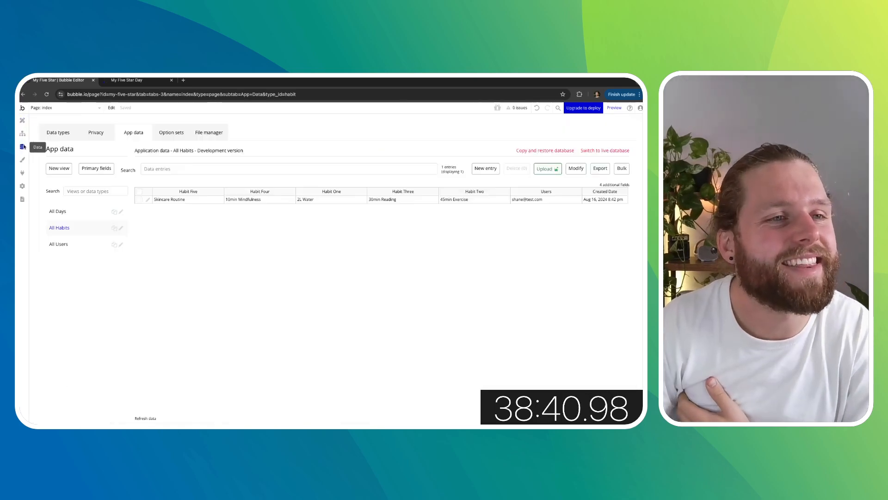
{"action": "left_click", "coordinate": [92, 212]}
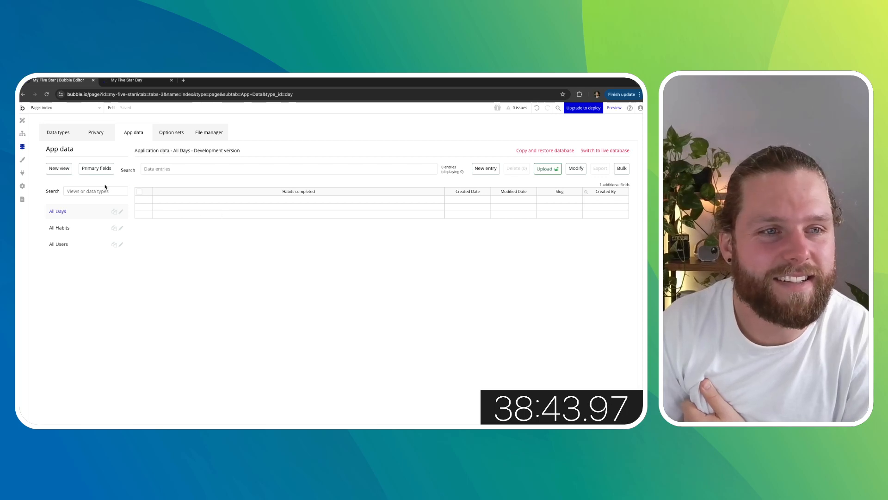
{"action": "left_click", "coordinate": [58, 132]}
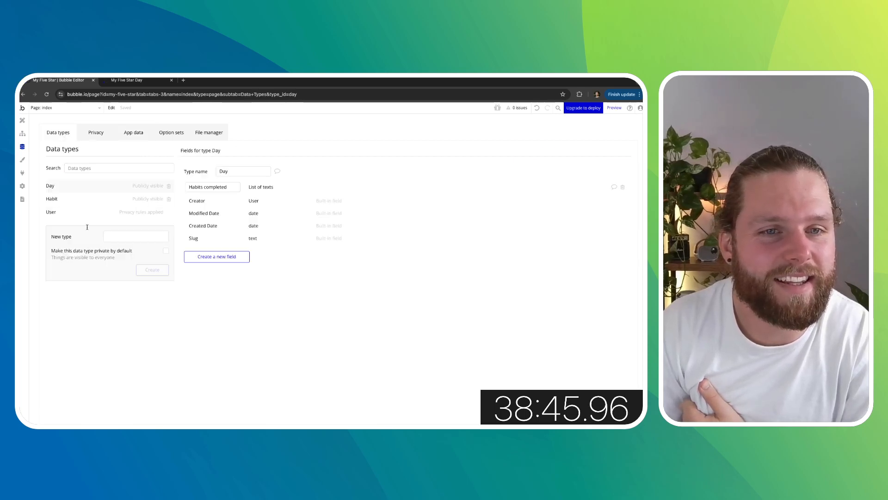
{"action": "left_click", "coordinate": [217, 257]}
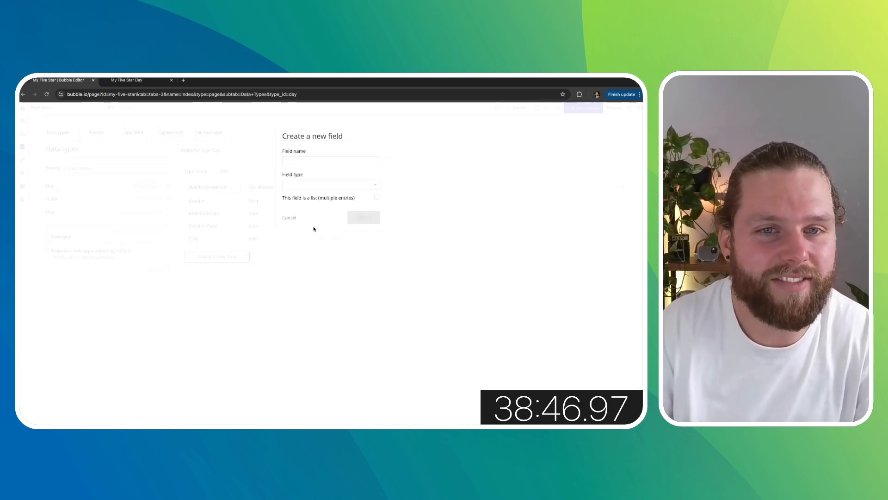
{"action": "left_click", "coordinate": [301, 164]}
{"action": "type", "text": "Date"}
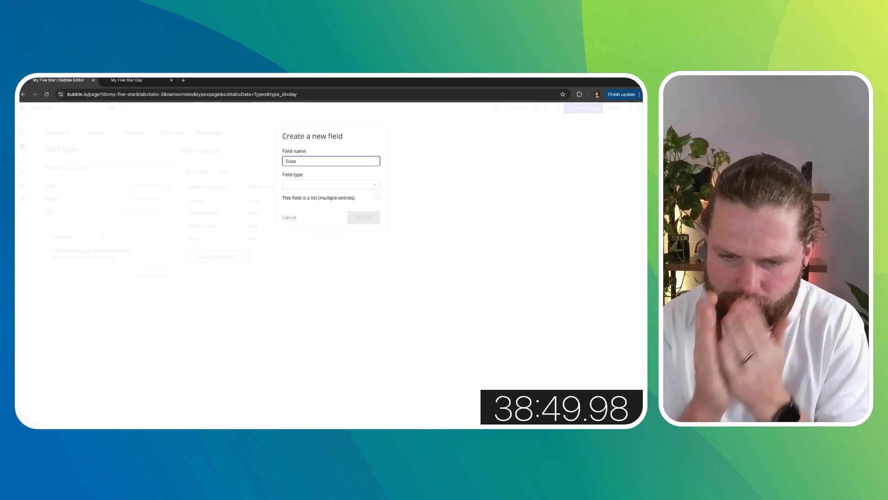
{"action": "left_click", "coordinate": [303, 184]}
{"action": "scroll", "coordinate": [314, 240], "scroll_direction": "down", "scroll_amount": 1}
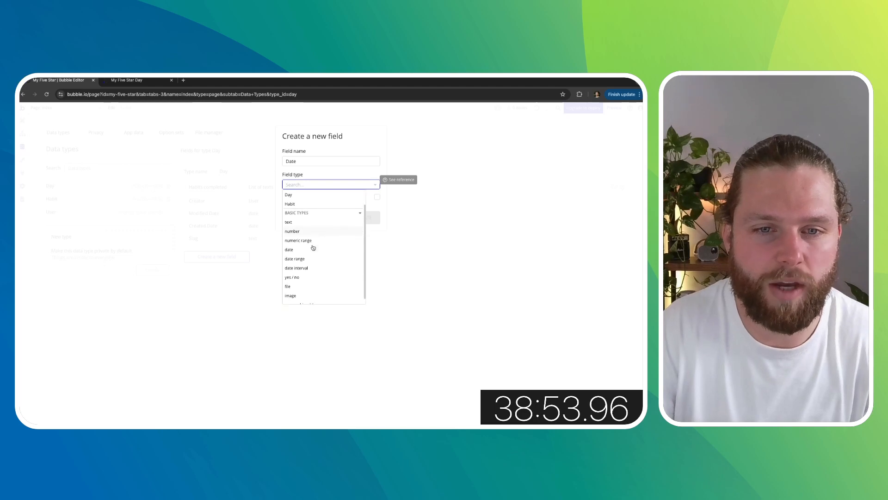
{"action": "left_click", "coordinate": [300, 250]}
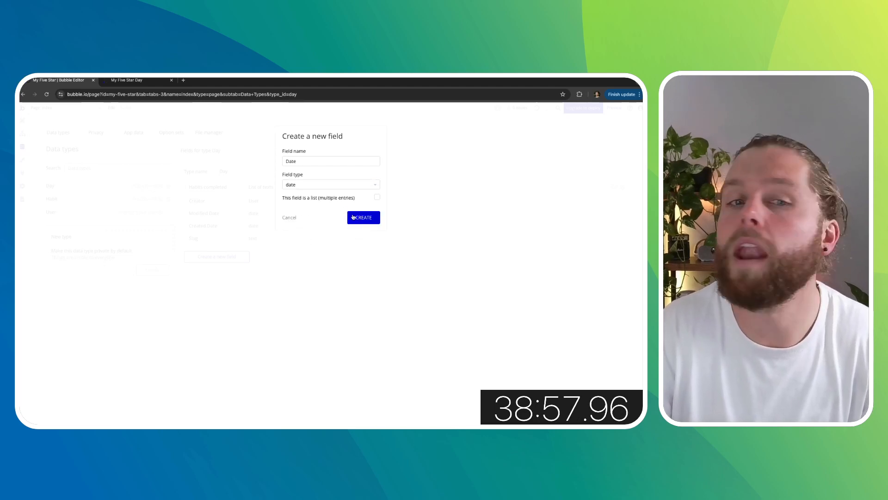
{"action": "left_click", "coordinate": [357, 218]}
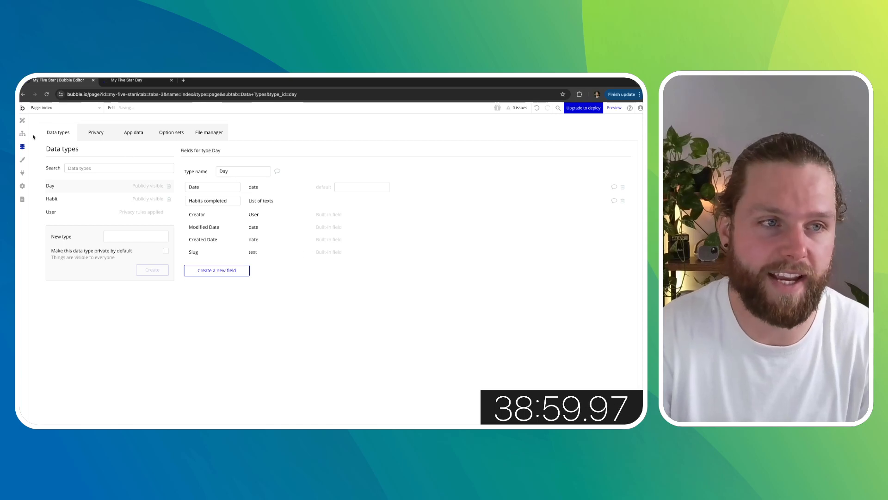
- In the popup button's workflow, set the Create a new Day action's Date field to Current date/time
{"action": "left_click", "coordinate": [22, 120]}
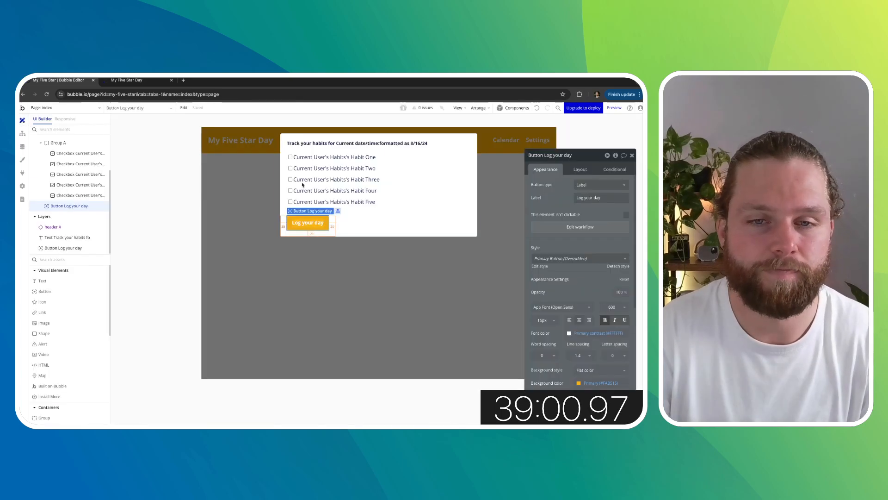
{"action": "left_click", "coordinate": [586, 229]}
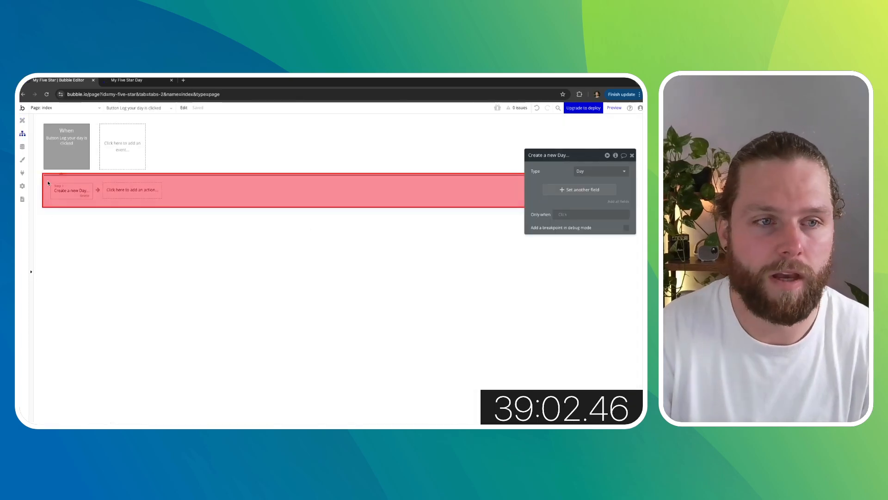
{"action": "left_click", "coordinate": [577, 191]}
{"action": "left_click", "coordinate": [539, 189]}
{"action": "left_click", "coordinate": [543, 195]}
{"action": "left_click", "coordinate": [557, 186]}
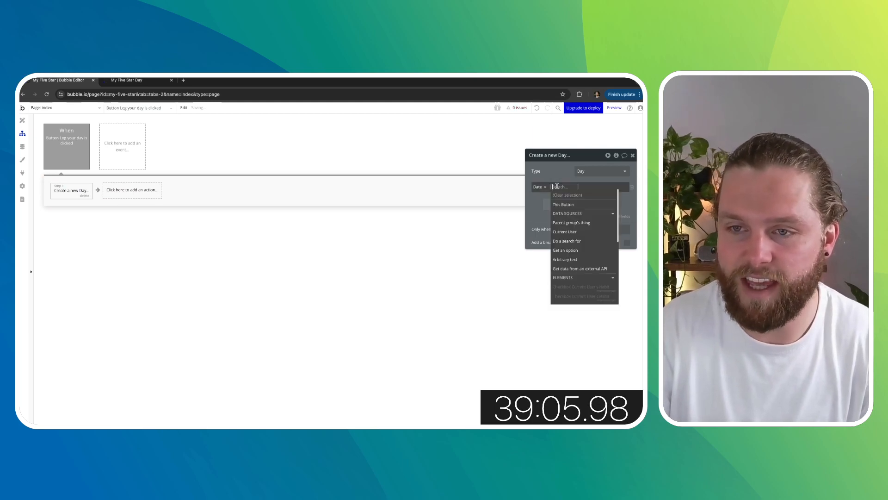
{"action": "scroll", "coordinate": [582, 259], "scroll_direction": "down", "scroll_amount": 10}
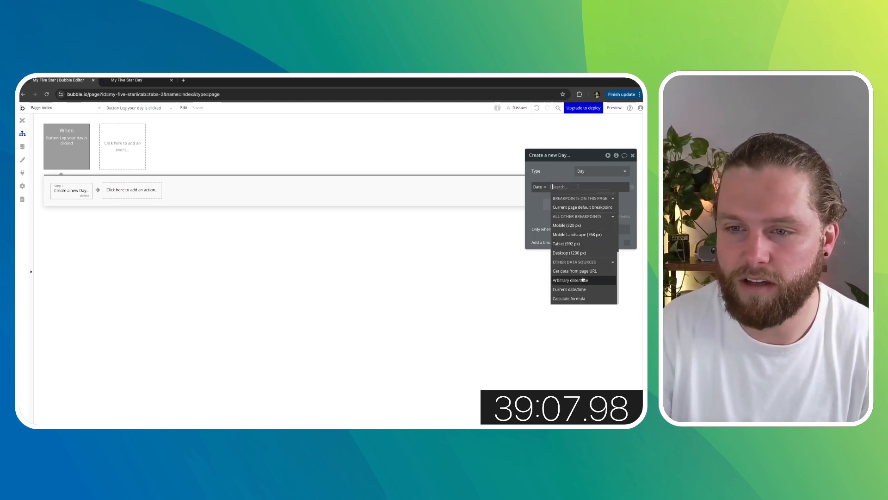
{"action": "left_click", "coordinate": [570, 289]}
{"action": "left_click", "coordinate": [602, 209]}
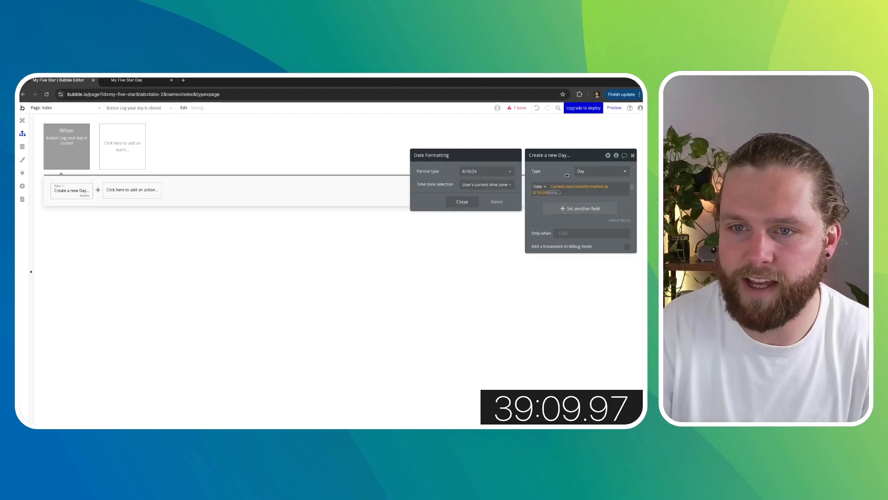
{"action": "left_click", "coordinate": [568, 176]}
{"action": "left_click", "coordinate": [557, 193]}
{"action": "left_click", "coordinate": [551, 178]}
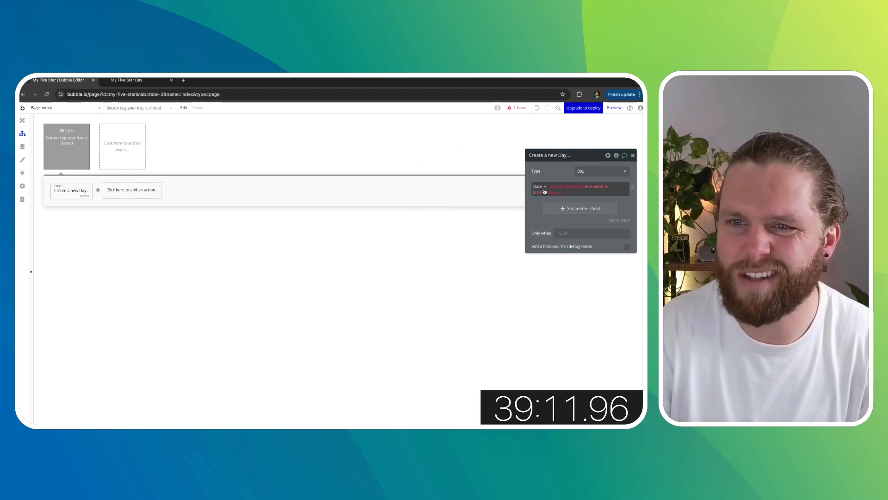
{"action": "left_click", "coordinate": [544, 191]}
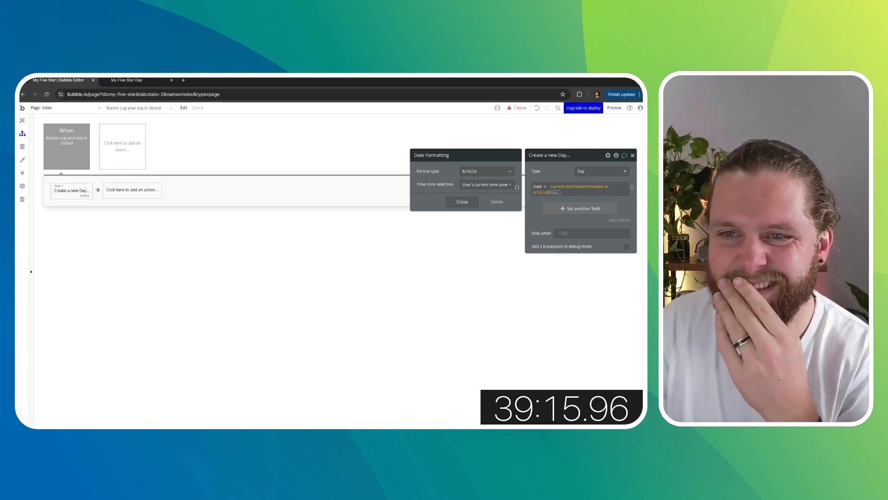
- Remove the date formatting from the Date value so it uses plain Current date/time
{"action": "left_click", "coordinate": [555, 193]}
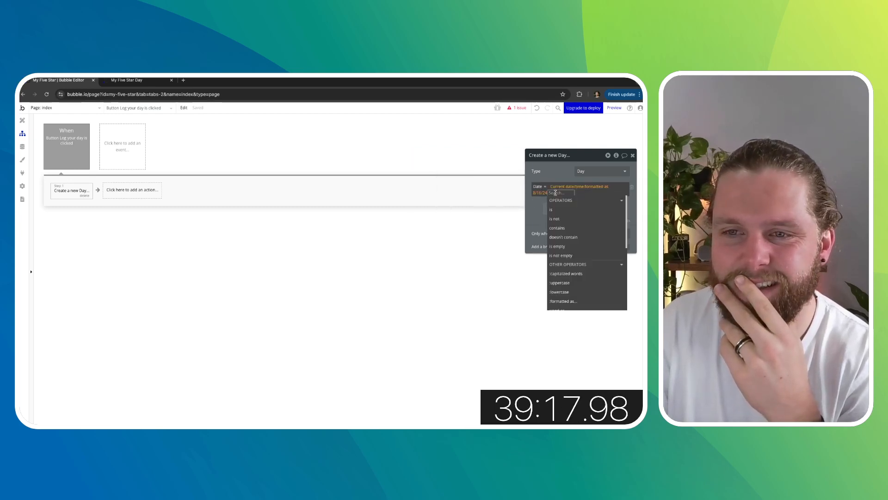
{"action": "left_click", "coordinate": [552, 172]}
{"action": "left_click", "coordinate": [518, 108]}
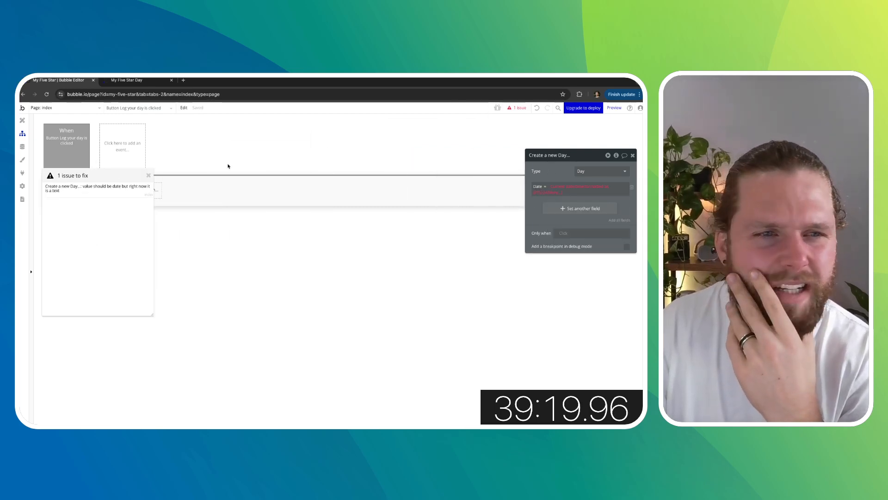
{"action": "left_click", "coordinate": [107, 194]}
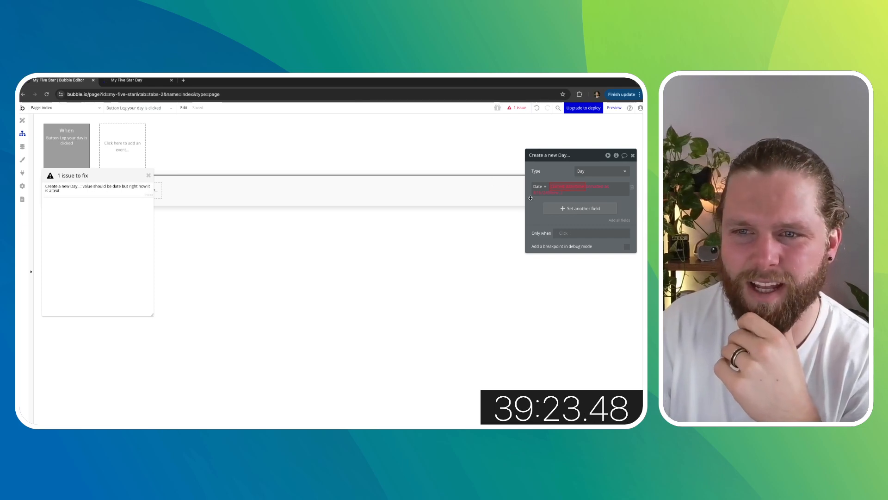
{"action": "left_click", "coordinate": [555, 193]}
{"action": "key", "text": "BackSpace"}
{"action": "key", "text": "BackSpace"}
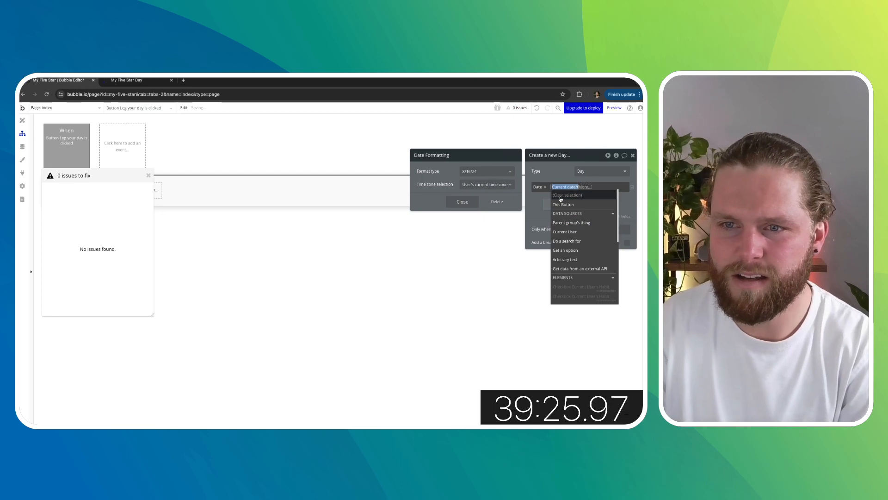
{"action": "scroll", "coordinate": [570, 241], "scroll_direction": "down", "scroll_amount": 5}
{"action": "left_click", "coordinate": [577, 289]}
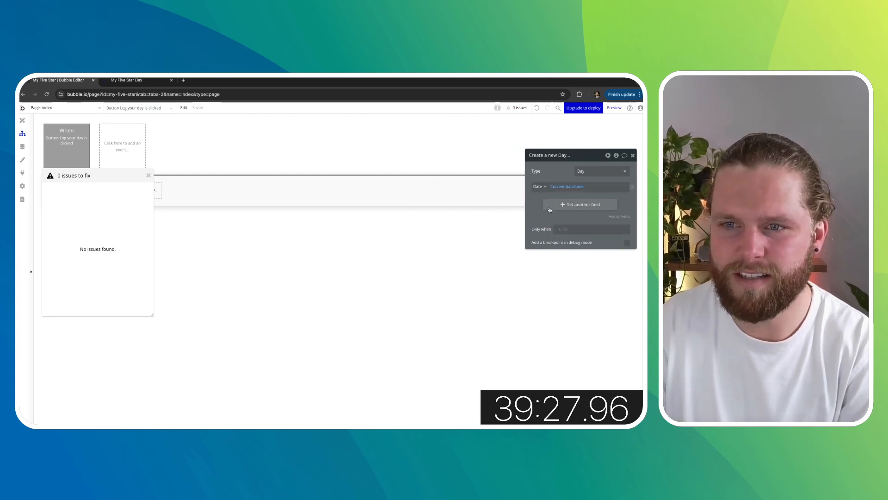
{"action": "left_click", "coordinate": [150, 176]}
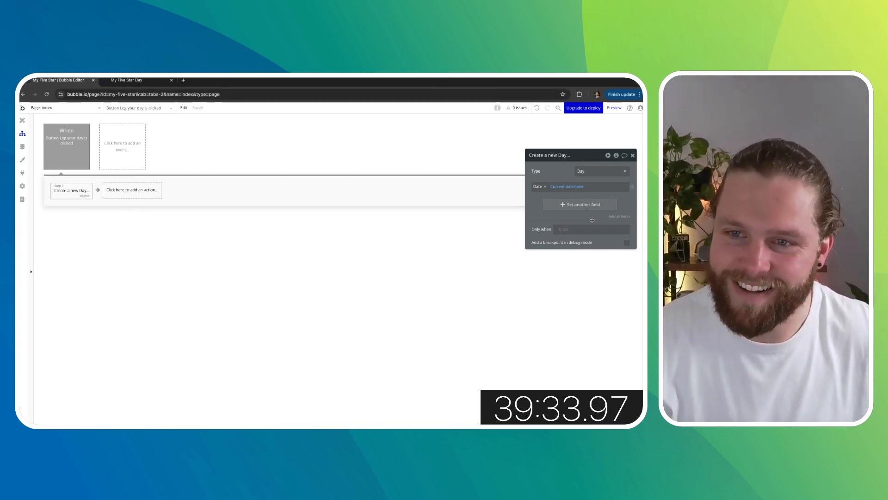
- Add the Habits completed field to the Create a new Day action
{"action": "left_click", "coordinate": [584, 205]}
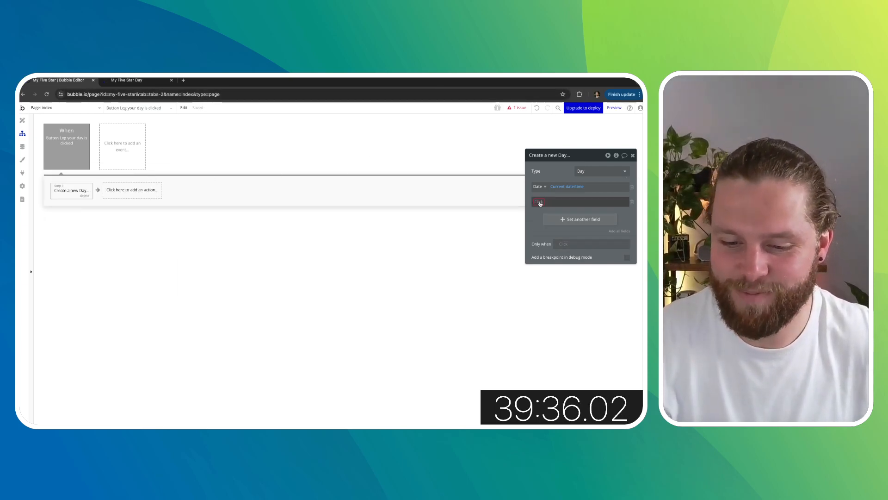
{"action": "left_click", "coordinate": [539, 202]}
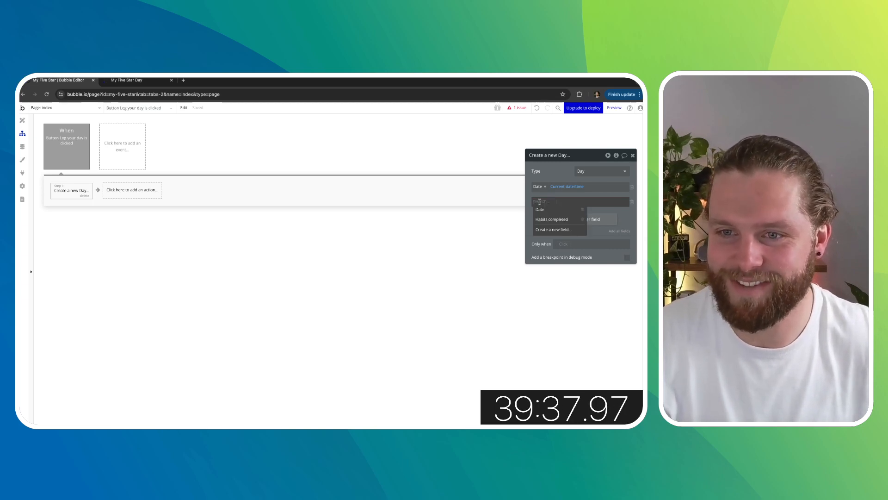
{"action": "left_click", "coordinate": [552, 220]}
{"action": "left_click", "coordinate": [574, 201]}
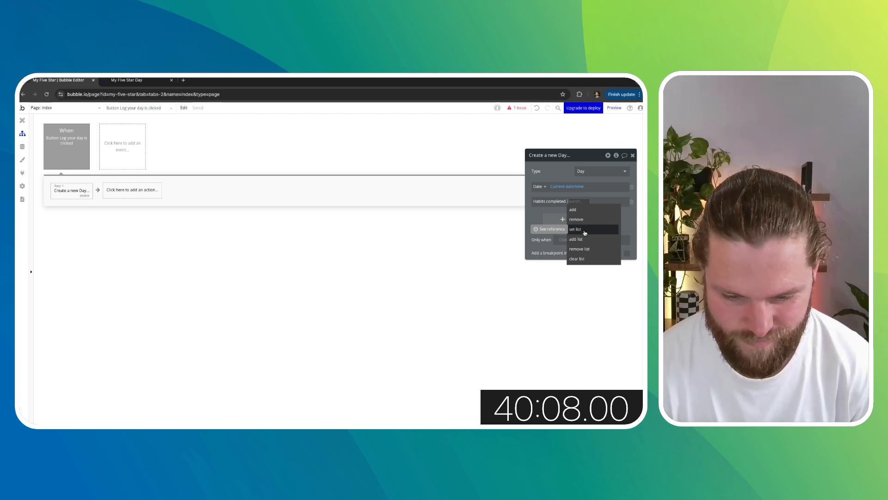
{"action": "left_click", "coordinate": [556, 176]}
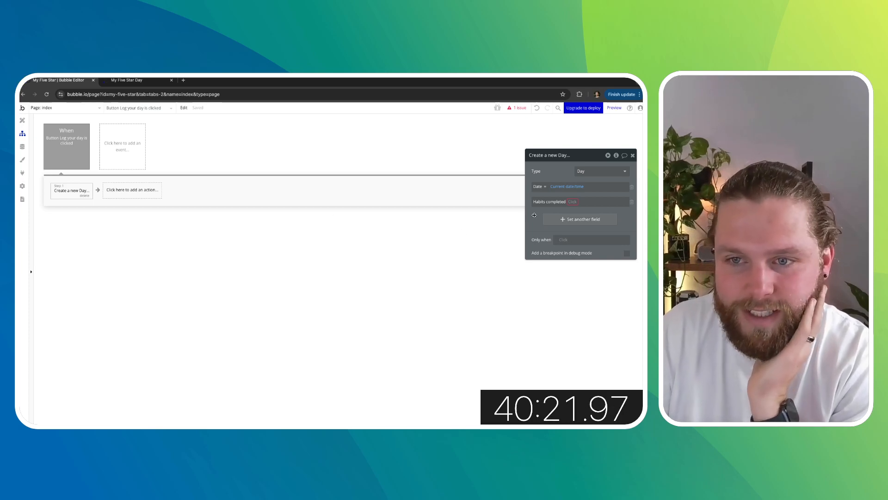
- Create a Habits_Completed field on the Day data type as a list of Habit
{"action": "left_click", "coordinate": [22, 146]}
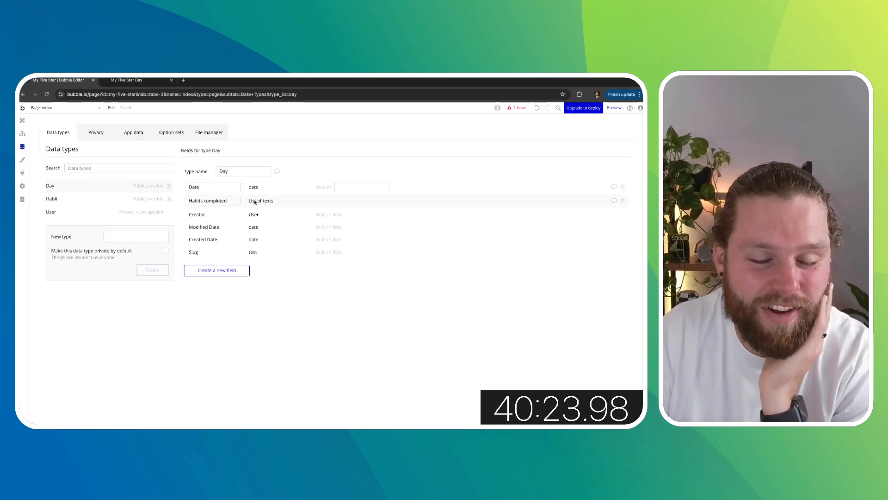
{"action": "left_click", "coordinate": [217, 271]}
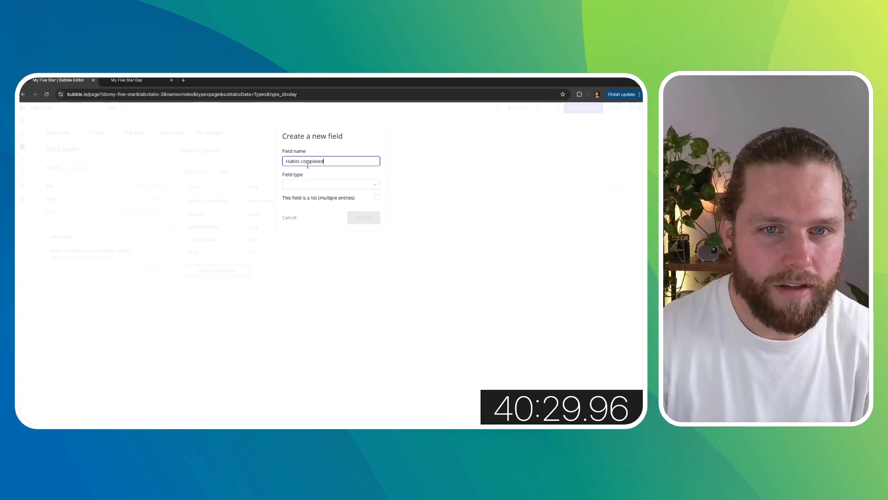
{"action": "key", "text": "BackSpace"}
{"action": "type", "text": "_"}
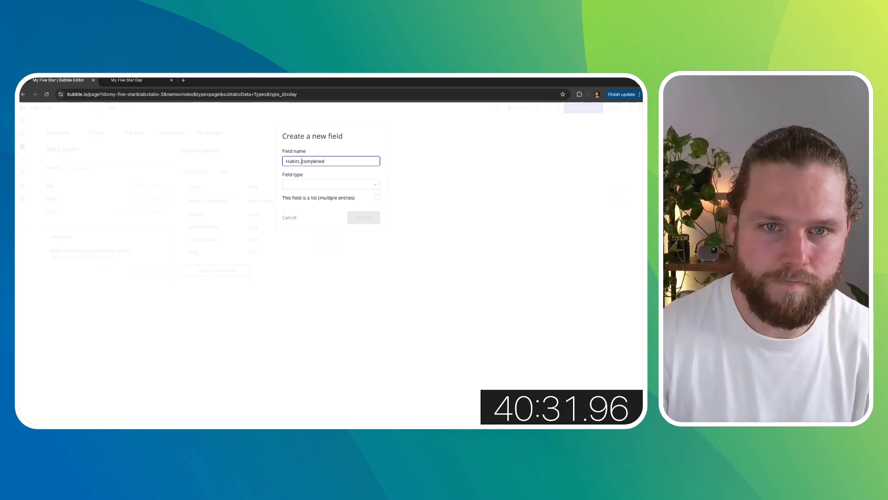
{"action": "key", "text": "Delete"}
{"action": "type", "text": "C"}
{"action": "left_click", "coordinate": [320, 184]}
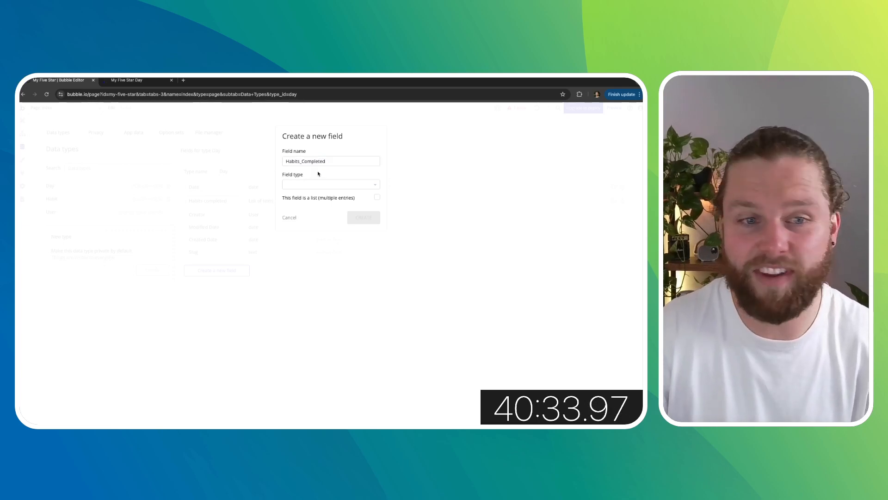
{"action": "scroll", "coordinate": [324, 258], "scroll_direction": "down", "scroll_amount": 2}
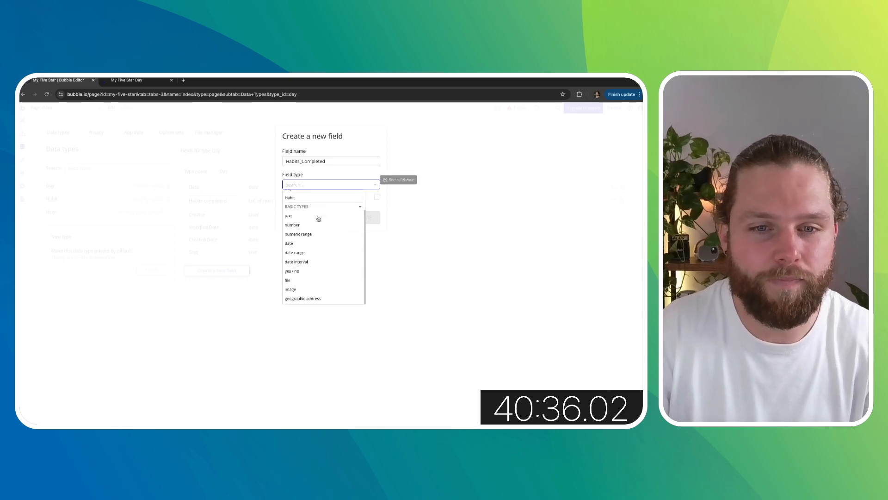
{"action": "scroll", "coordinate": [324, 258], "scroll_direction": "up", "scroll_amount": 2}
{"action": "left_click", "coordinate": [299, 222]}
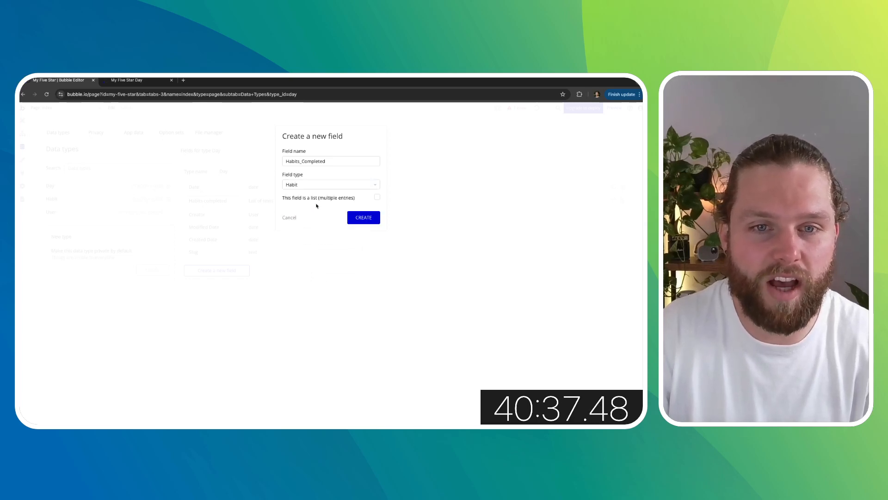
{"action": "left_click", "coordinate": [378, 198]}
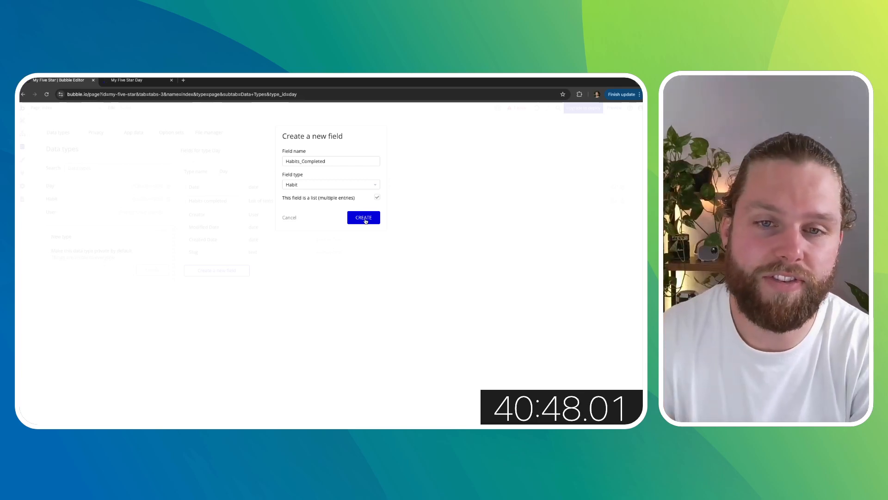
{"action": "left_click", "coordinate": [365, 219]}
- Delete the Habit Five field from the Habit data type
{"action": "left_click", "coordinate": [59, 199]}
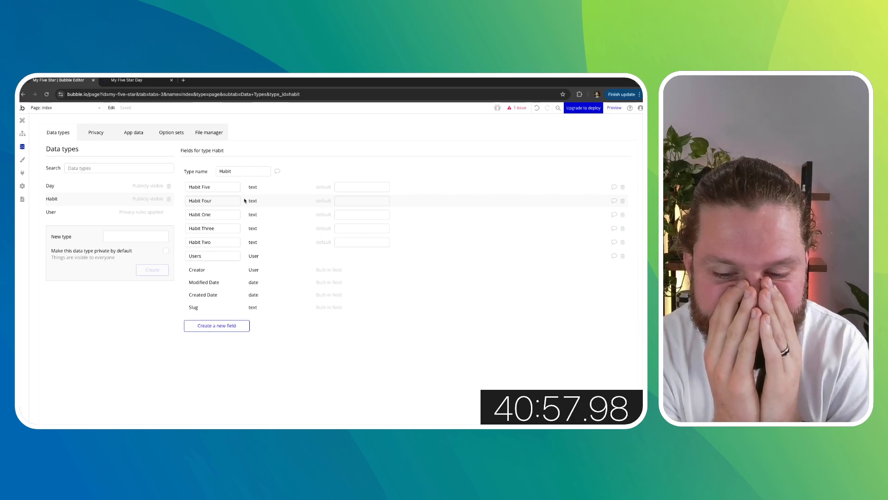
{"action": "left_click", "coordinate": [623, 188]}
{"action": "left_click", "coordinate": [339, 199]}
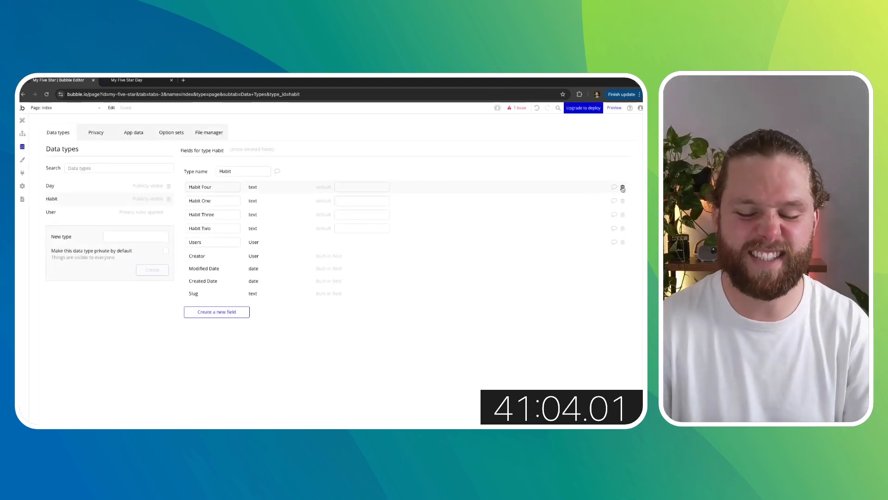
- Delete the Habit Four field from the Habit data type
{"action": "key", "text": "Tab"}
{"action": "left_click", "coordinate": [516, 172]}
{"action": "key", "text": "super+z"}
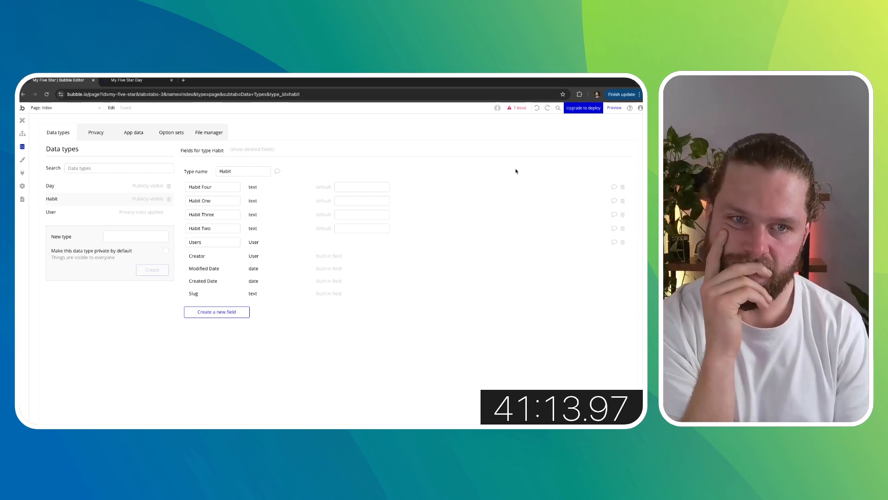
{"action": "left_click", "coordinate": [623, 187]}
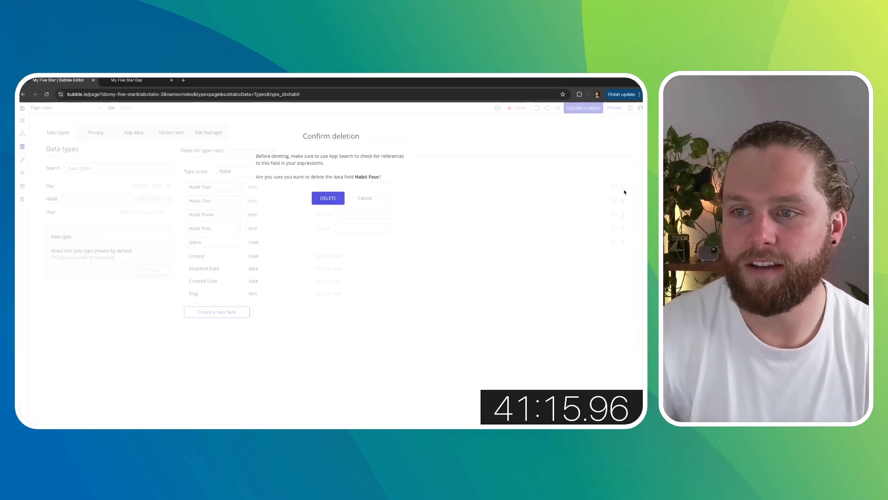
{"action": "left_click", "coordinate": [328, 198]}
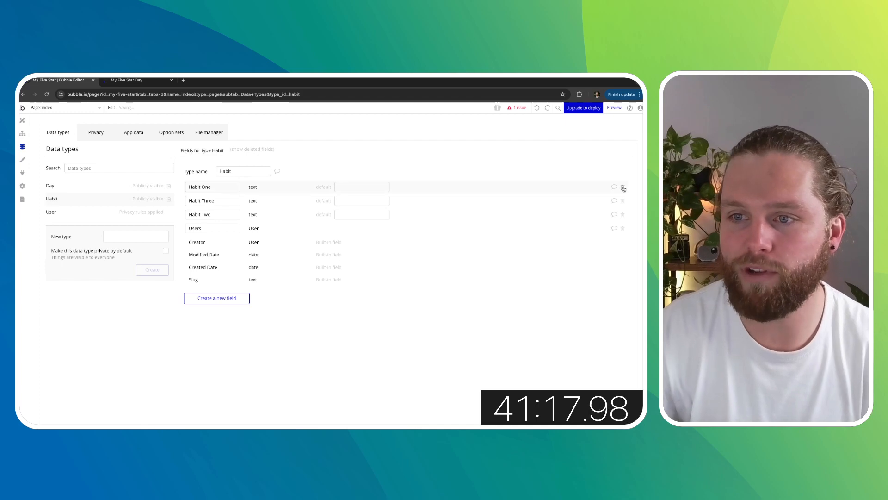
{"action": "left_click", "coordinate": [623, 187]}
{"action": "left_click", "coordinate": [365, 199]}
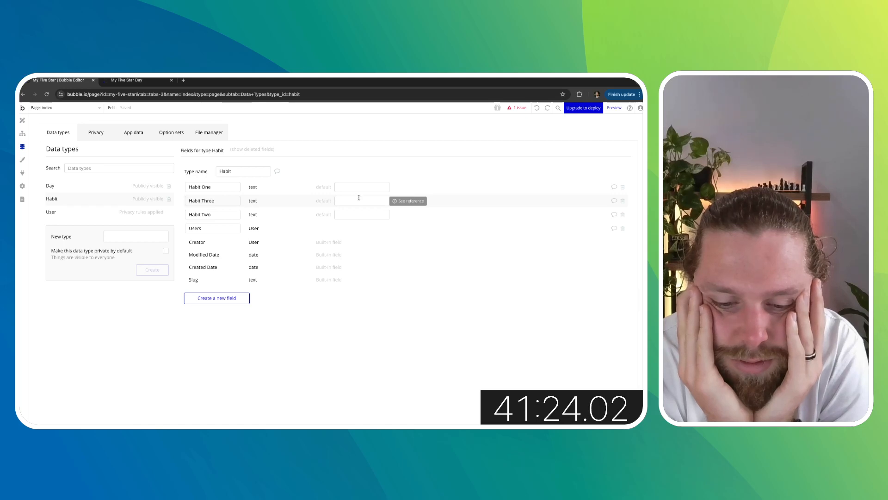
- Create a new text field named Habit Four on the Habit data type
{"action": "left_click", "coordinate": [241, 298]}
{"action": "left_click", "coordinate": [319, 162]}
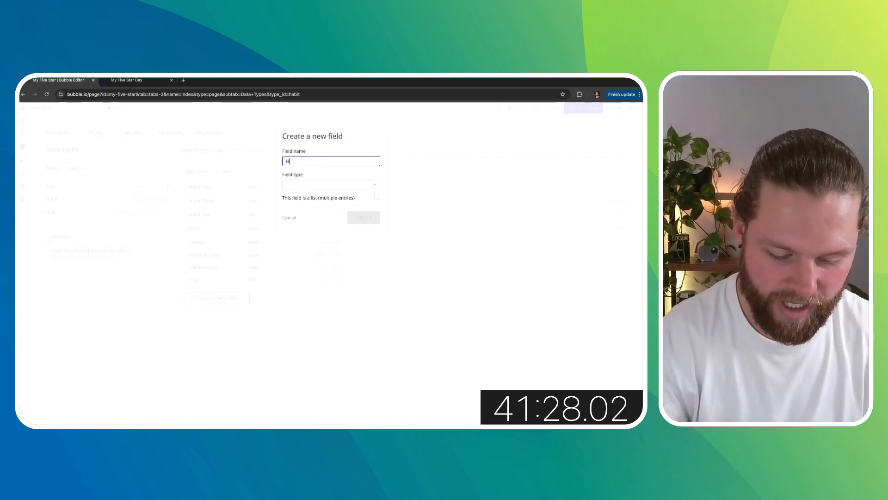
{"action": "type", "text": "Habit F"}
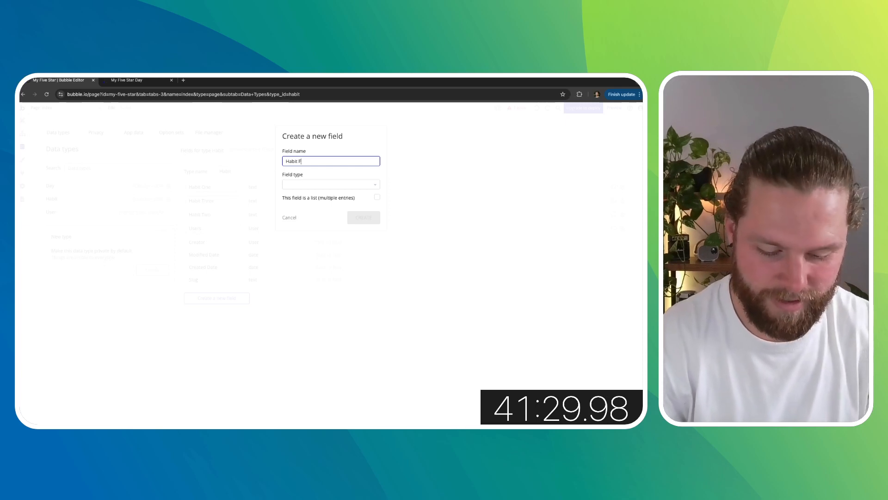
{"action": "type", "text": "our"}
{"action": "left_click", "coordinate": [308, 185]}
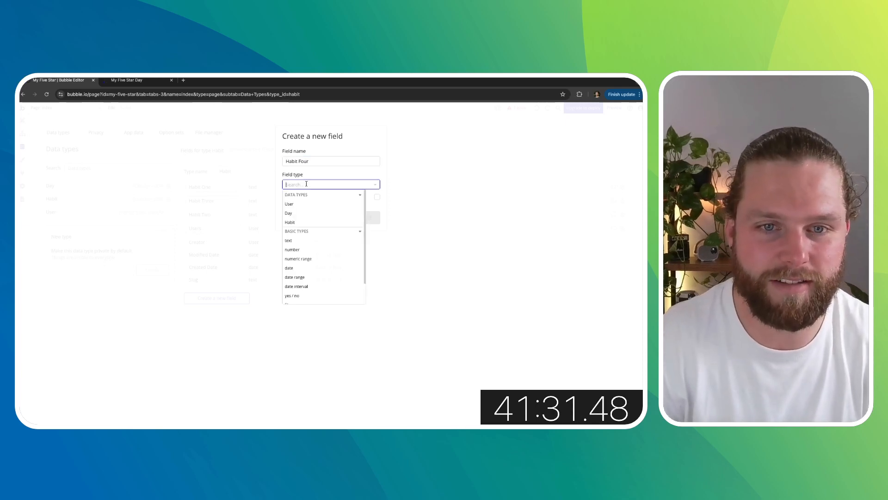
{"action": "left_click", "coordinate": [295, 242]}
{"action": "left_click", "coordinate": [362, 217]}
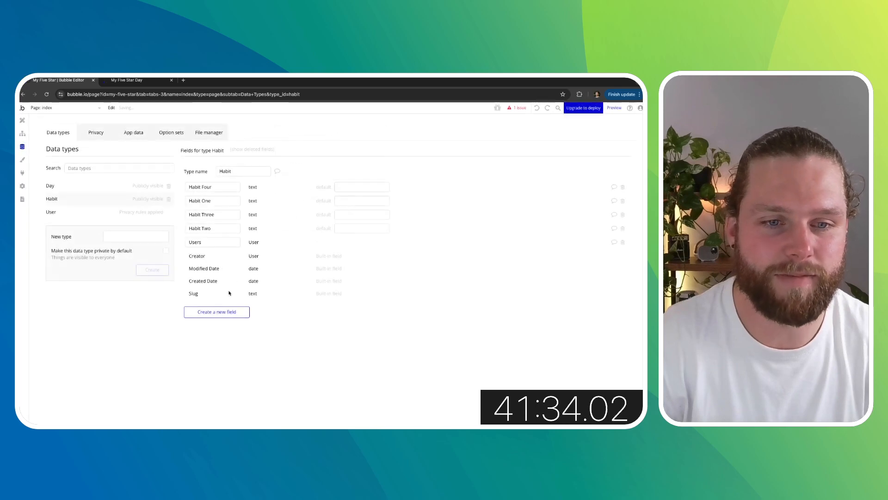
- Review the Day and Habit data type fields and the All Habits entries in the app data
{"action": "left_click", "coordinate": [222, 311]}
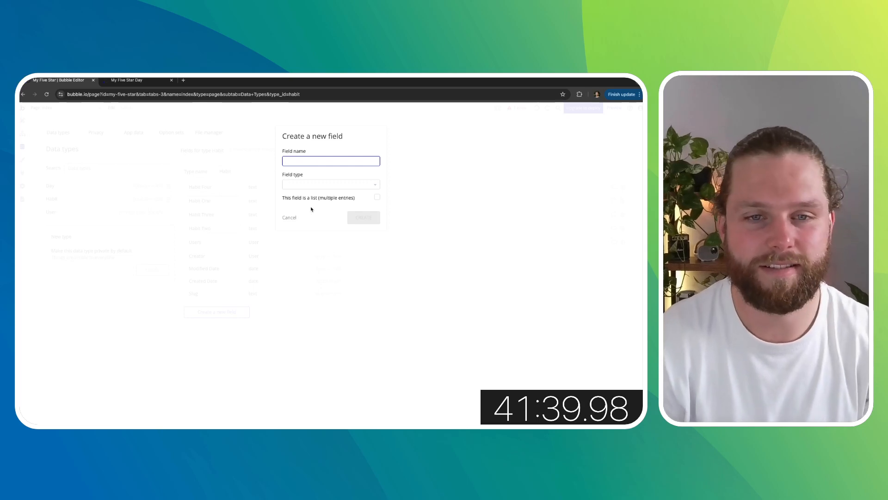
{"action": "left_click", "coordinate": [290, 217]}
{"action": "left_click", "coordinate": [93, 186]}
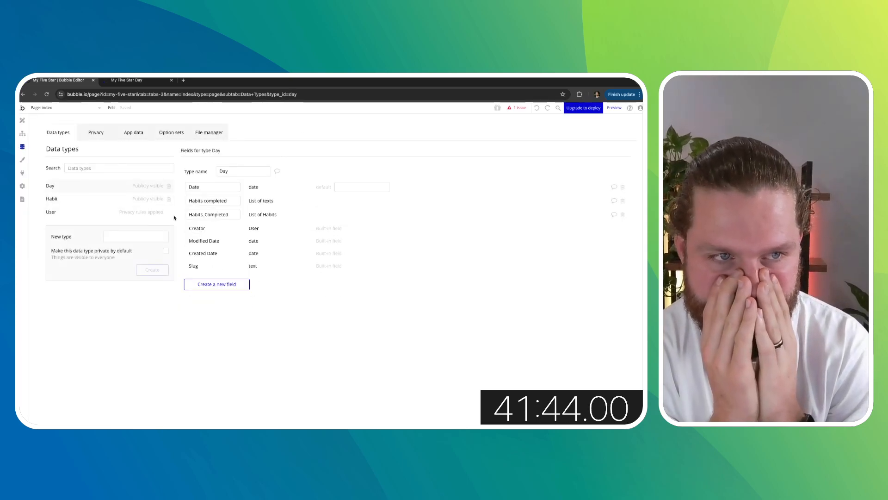
{"action": "left_click", "coordinate": [107, 199]}
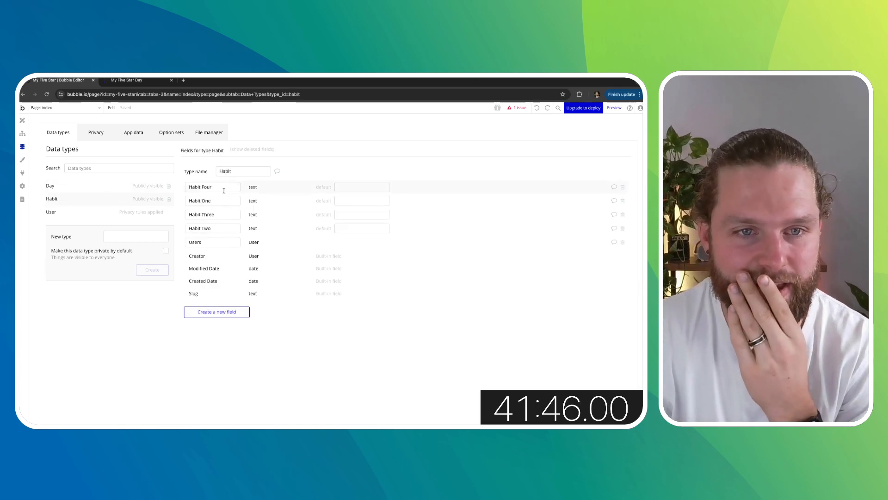
{"action": "left_click", "coordinate": [133, 132]}
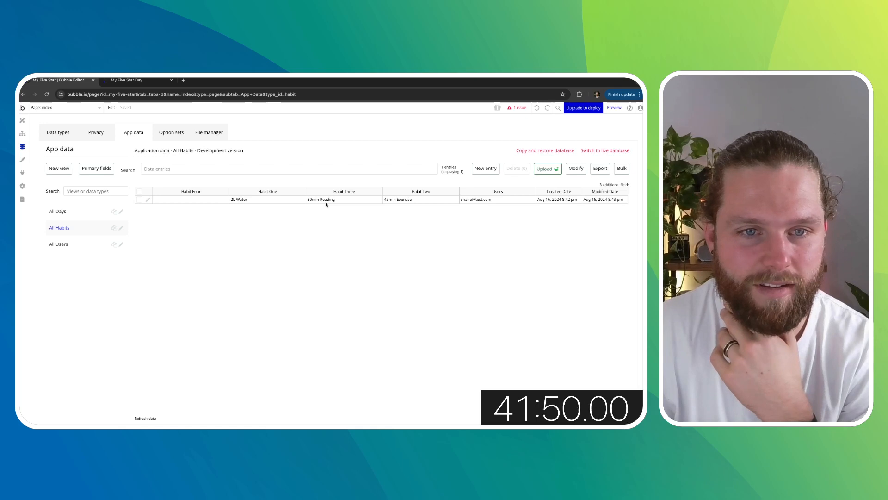
{"action": "left_click", "coordinate": [58, 133]}
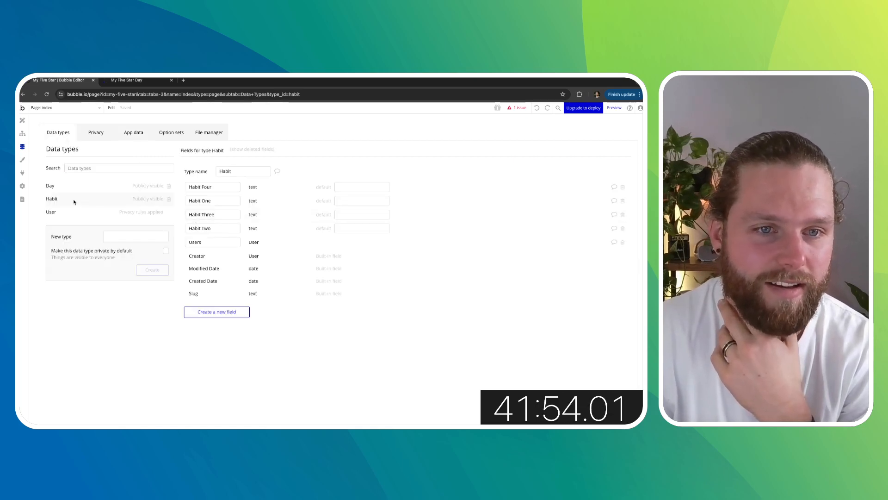
- Create a new text field named Habit Five on the Habit data type
{"action": "left_click", "coordinate": [230, 312]}
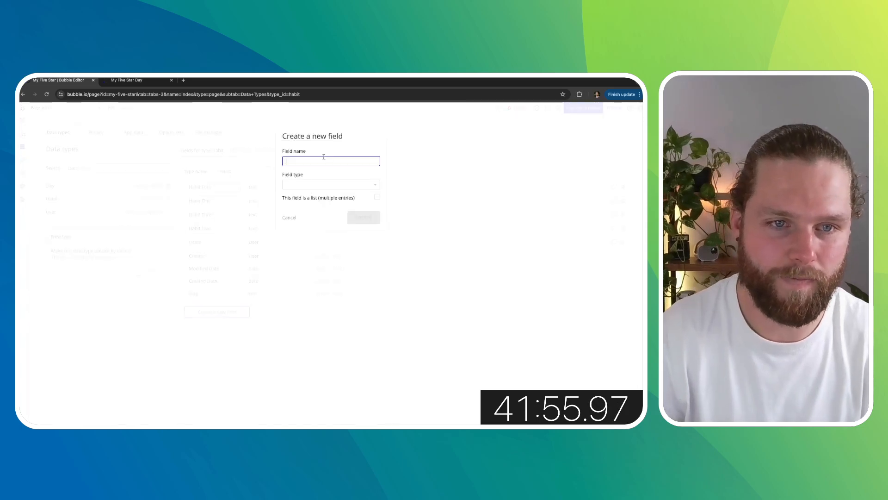
{"action": "type", "text": "Habit Five"}
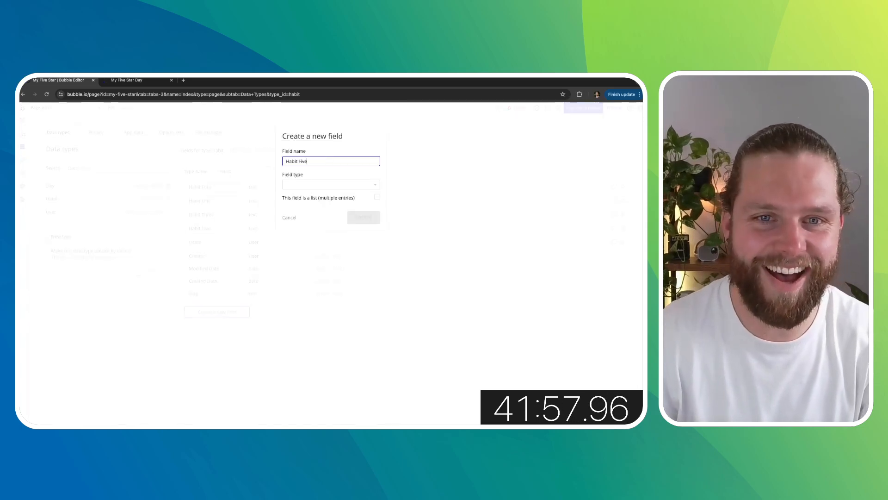
{"action": "left_click", "coordinate": [316, 185]}
{"action": "left_click", "coordinate": [296, 241]}
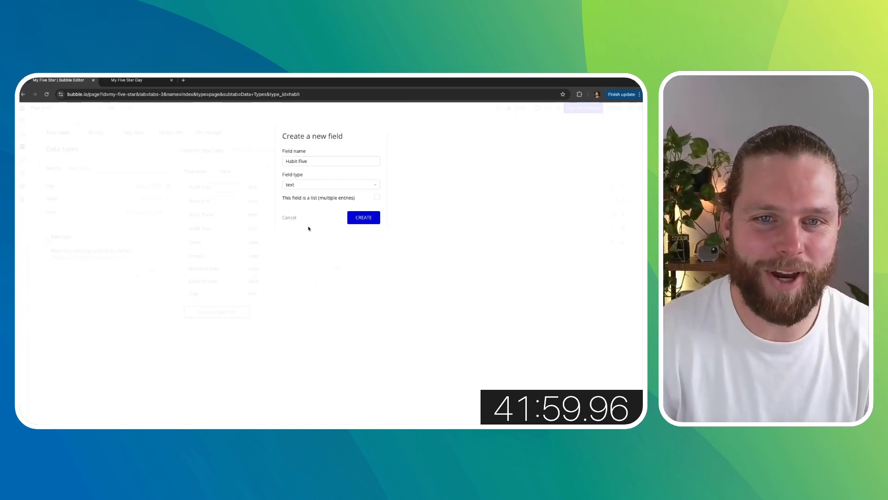
{"action": "left_click", "coordinate": [363, 218]}
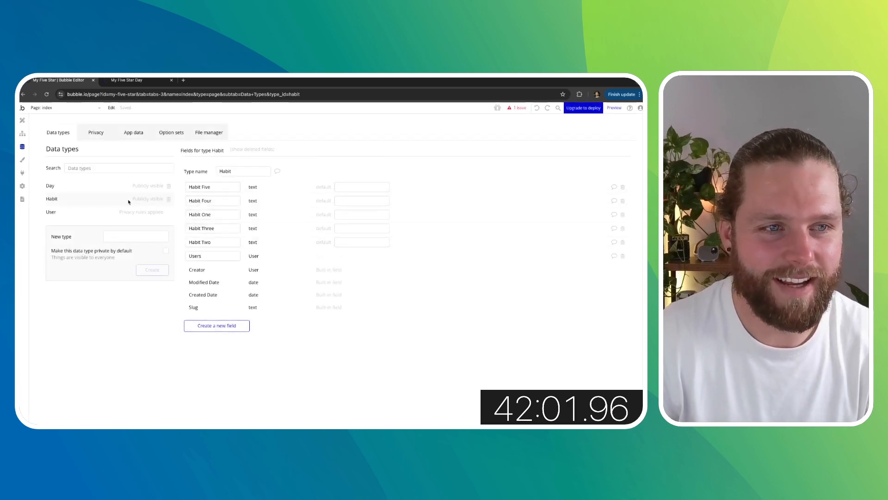
- Examine the Day and Habit data types and the outstanding issue in the Create a new Day workflow
{"action": "left_click", "coordinate": [117, 191]}
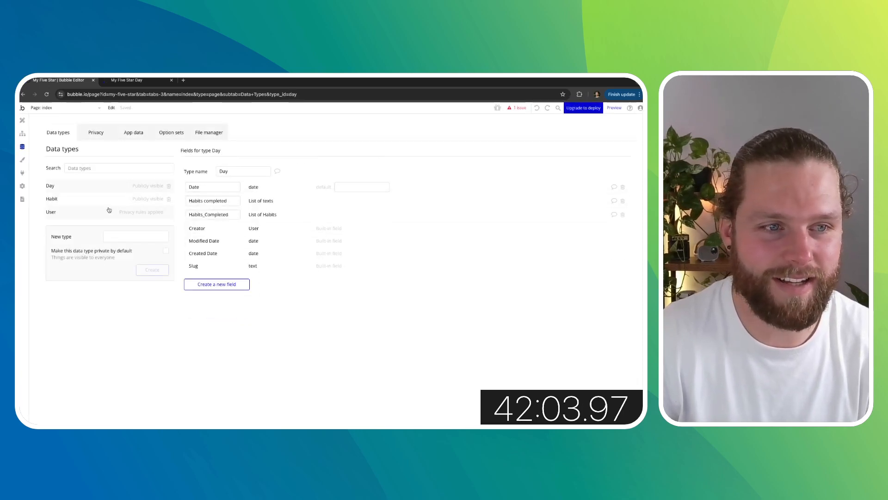
{"action": "left_click", "coordinate": [109, 210]}
{"action": "left_click", "coordinate": [105, 200]}
{"action": "left_click", "coordinate": [105, 187]}
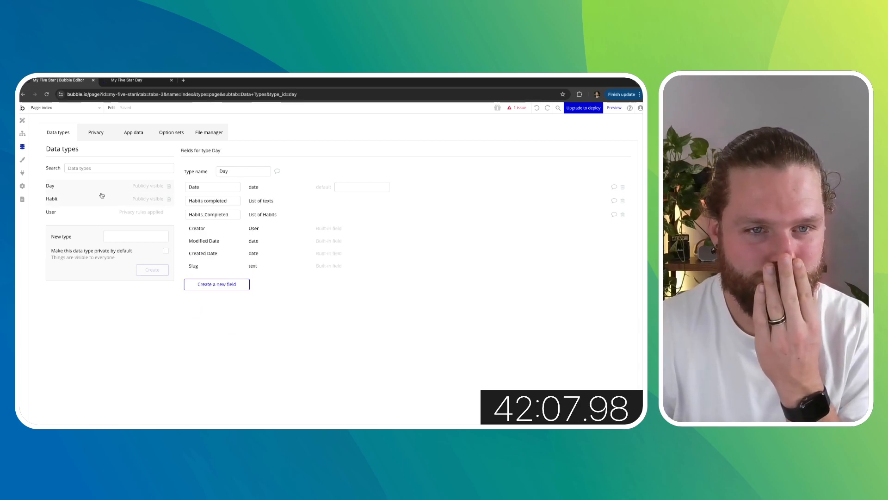
{"action": "left_click", "coordinate": [102, 198]}
{"action": "left_click", "coordinate": [519, 108]}
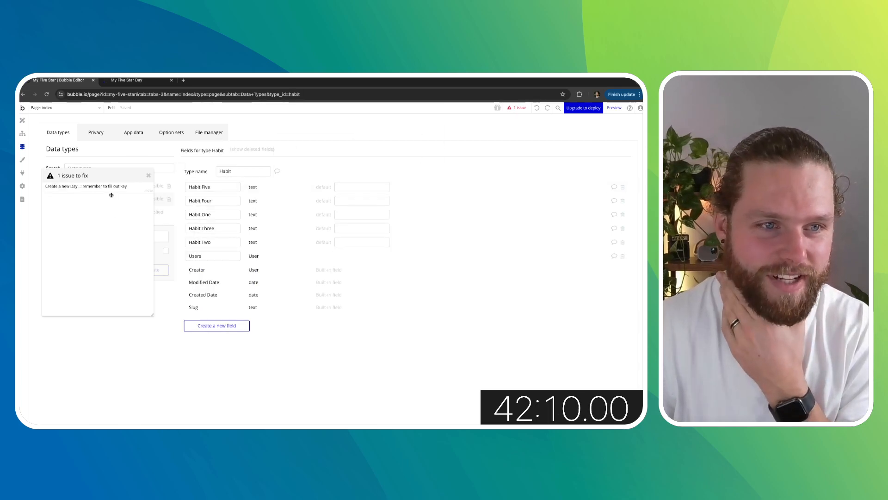
{"action": "left_click", "coordinate": [129, 186]}
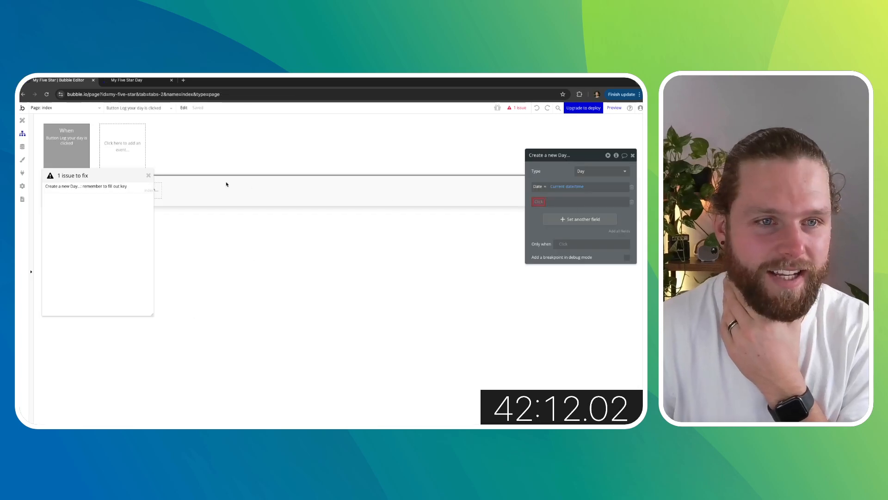
{"action": "left_click", "coordinate": [148, 177]}
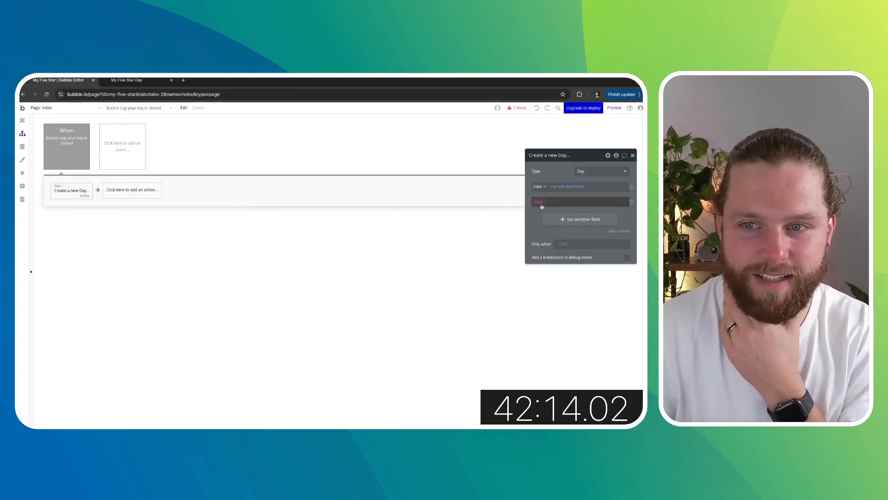
{"action": "left_click", "coordinate": [22, 120]}
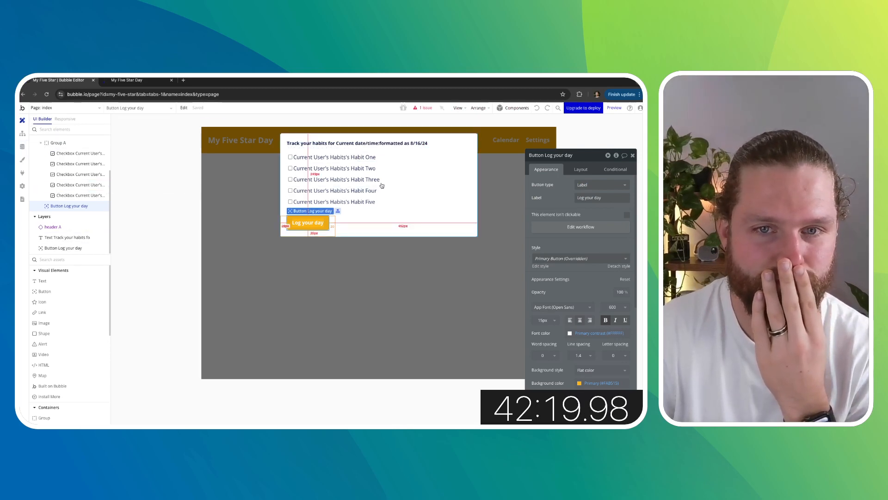
- Relink the Habit Four and Habit Five checkbox labels in the popup to Current User's Habits's Habit Four and Habit Five
{"action": "left_click", "coordinate": [362, 180]}
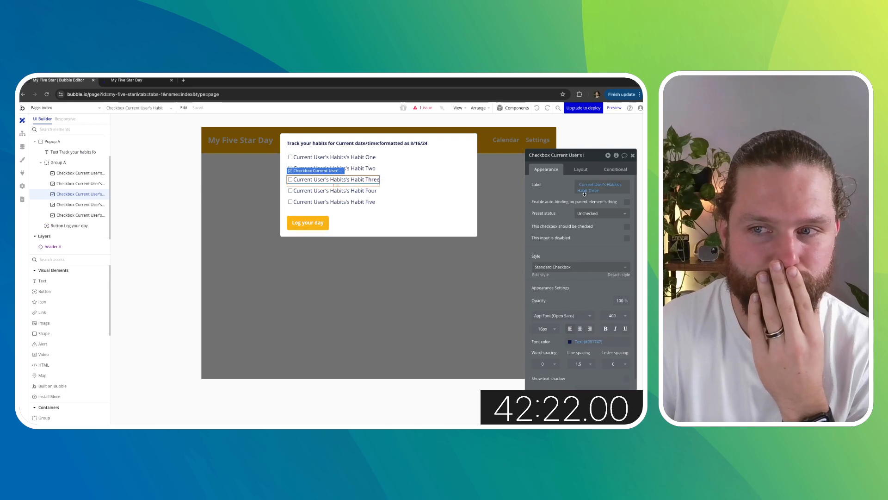
{"action": "left_click", "coordinate": [363, 190]}
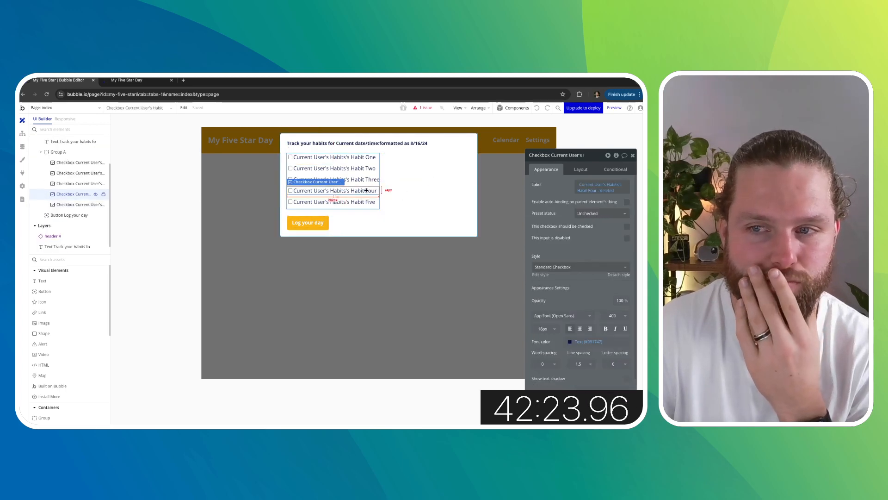
{"action": "left_click", "coordinate": [594, 190]}
{"action": "left_click", "coordinate": [603, 253]}
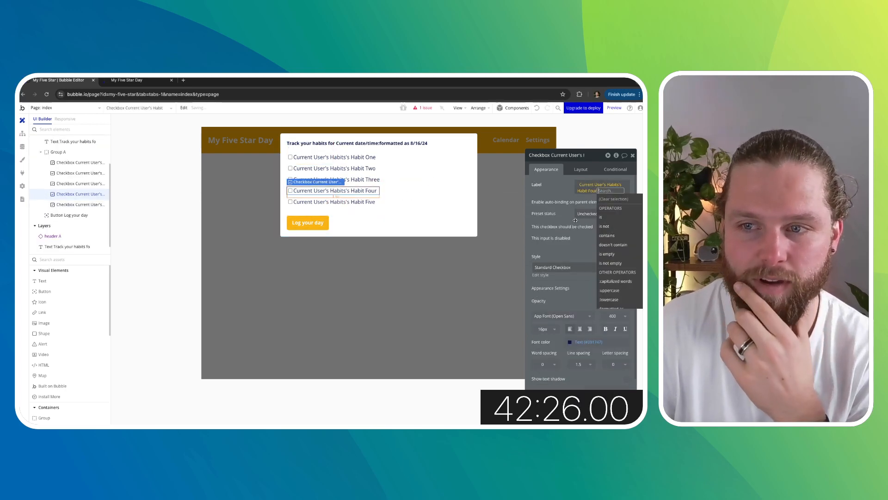
{"action": "left_click", "coordinate": [348, 201]}
{"action": "left_click", "coordinate": [597, 190]}
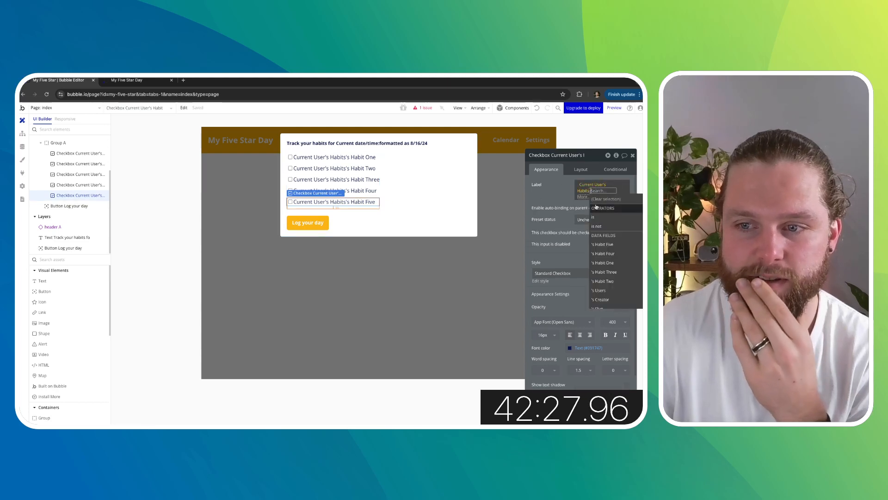
{"action": "left_click", "coordinate": [604, 245]}
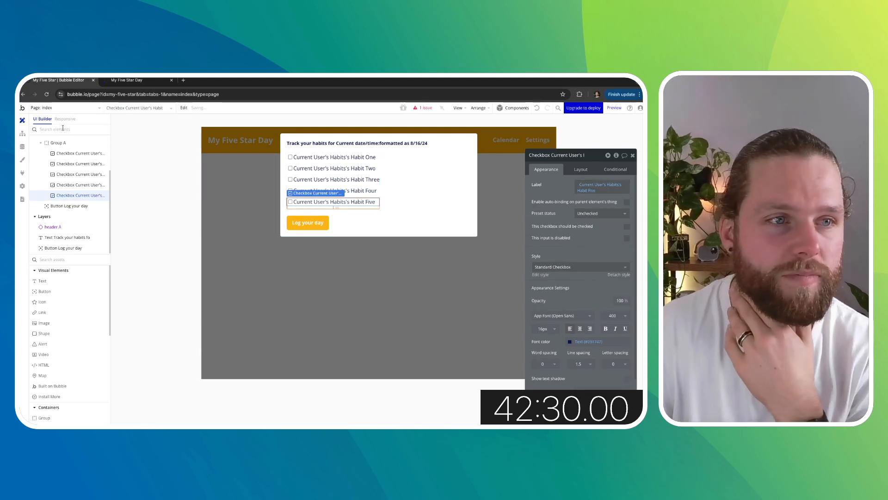
- On the settings page, set the Input - Habit One initial content to Current User's Habits's Habit One
{"action": "left_click", "coordinate": [60, 108]}
{"action": "left_click", "coordinate": [159, 141]}
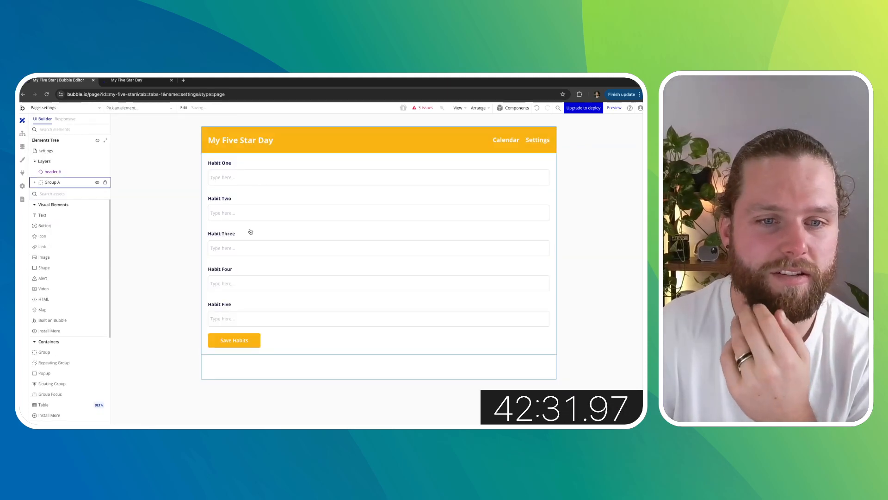
{"action": "left_click", "coordinate": [248, 282]}
{"action": "left_click", "coordinate": [261, 212]}
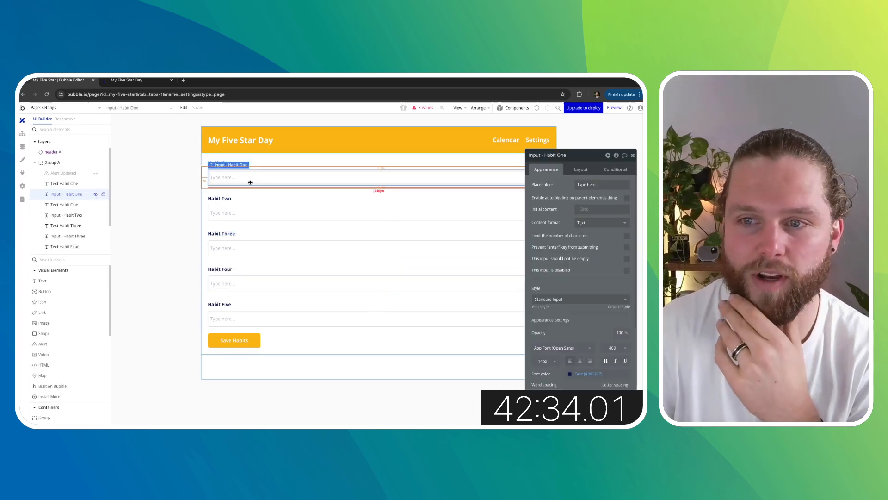
{"action": "left_click", "coordinate": [282, 181]}
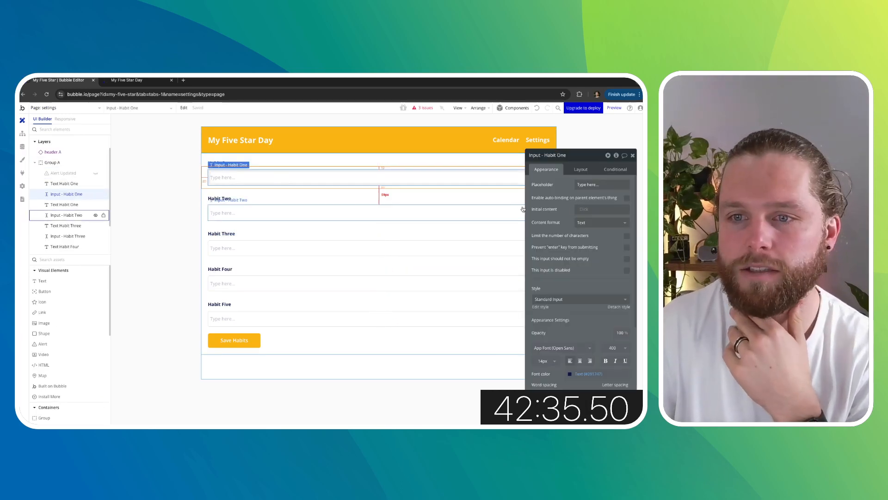
{"action": "left_click", "coordinate": [602, 210]}
{"action": "scroll", "coordinate": [601, 266], "scroll_direction": "down", "scroll_amount": 2}
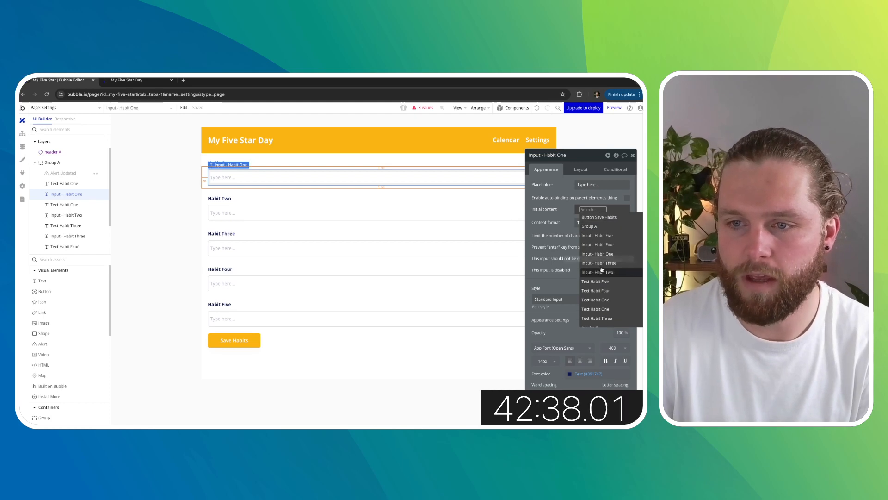
{"action": "scroll", "coordinate": [602, 267], "scroll_direction": "up", "scroll_amount": 2}
{"action": "left_click", "coordinate": [604, 246]}
{"action": "left_click", "coordinate": [598, 259]}
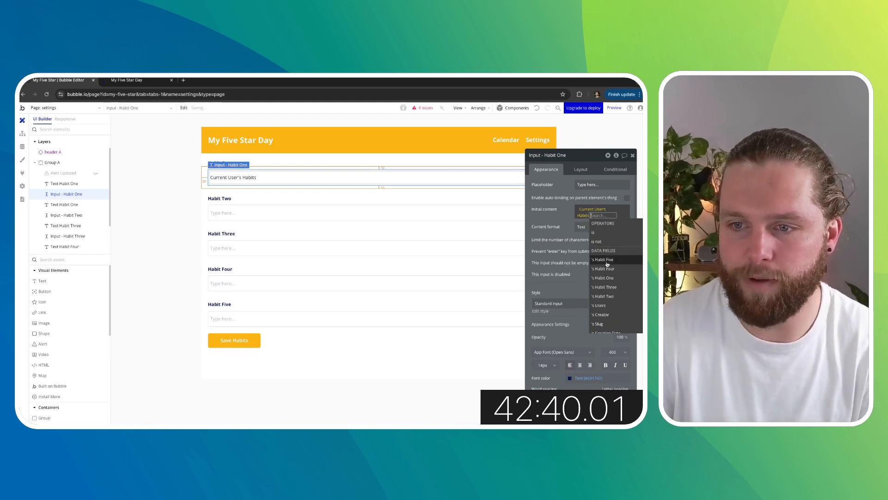
{"action": "left_click", "coordinate": [610, 277]}
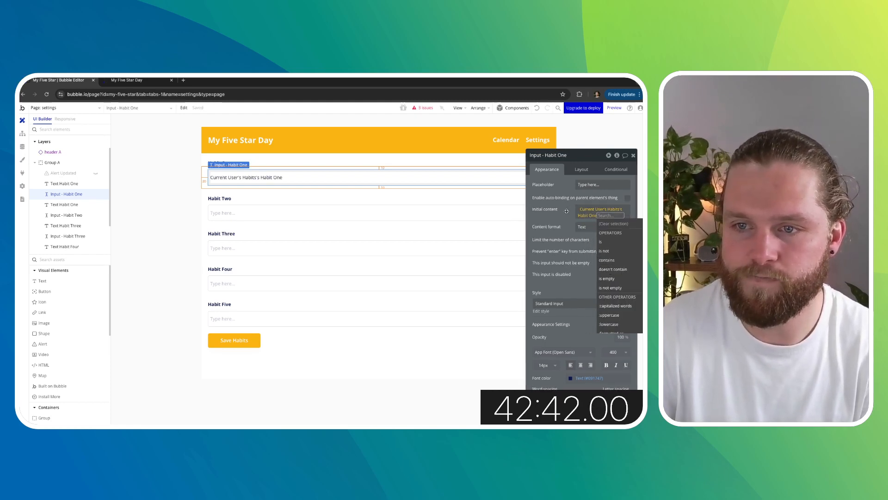
- Copy the Input - Habit One initial content expression and paste it into Input - Habit Two's initial content
{"action": "left_click", "coordinate": [585, 212]}
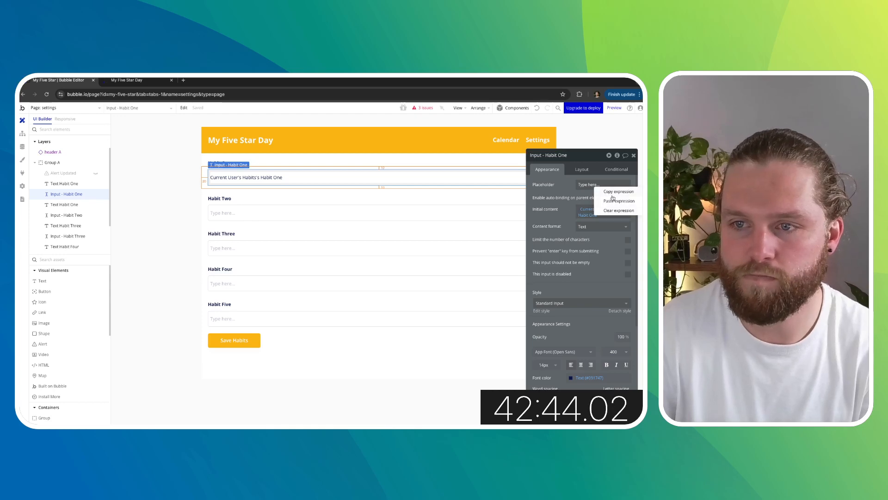
{"action": "left_click", "coordinate": [481, 221]}
{"action": "left_click", "coordinate": [602, 209]}
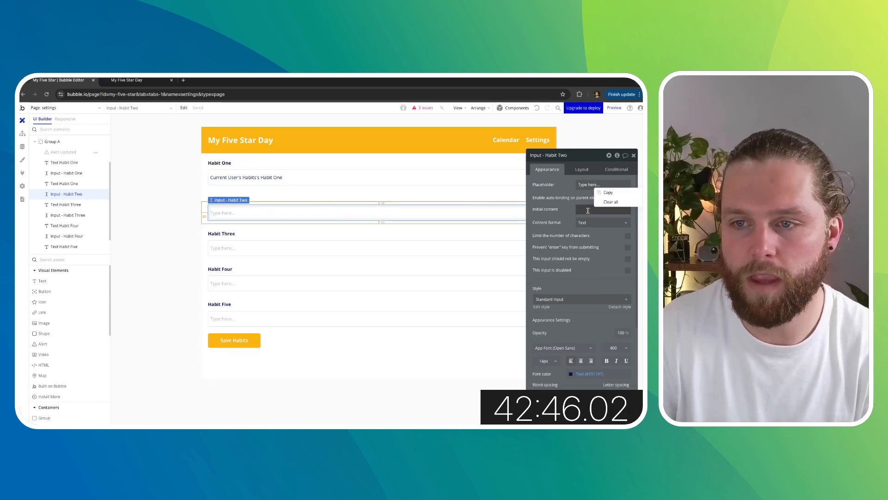
{"action": "left_click", "coordinate": [498, 210]}
{"action": "right_click", "coordinate": [594, 209]}
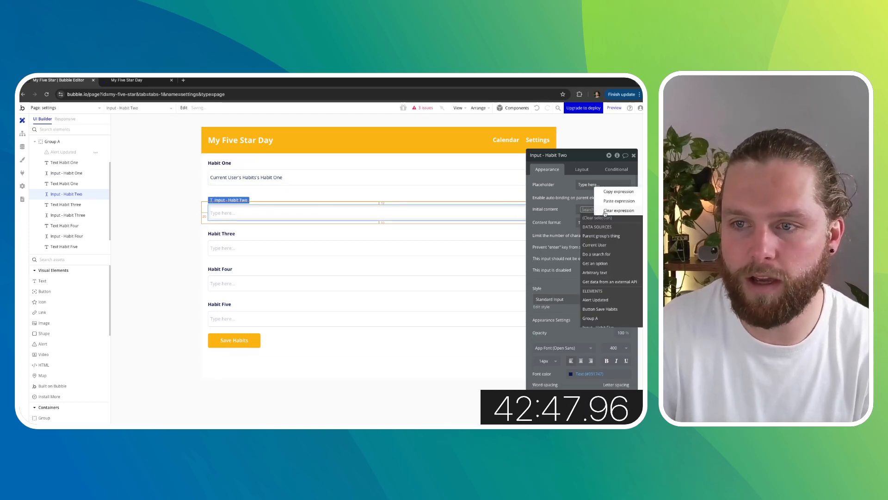
{"action": "left_click", "coordinate": [610, 200]}
- Paste the copied initial content expression into Input - Habit Three and Input - Habit Four
{"action": "left_click", "coordinate": [291, 246]}
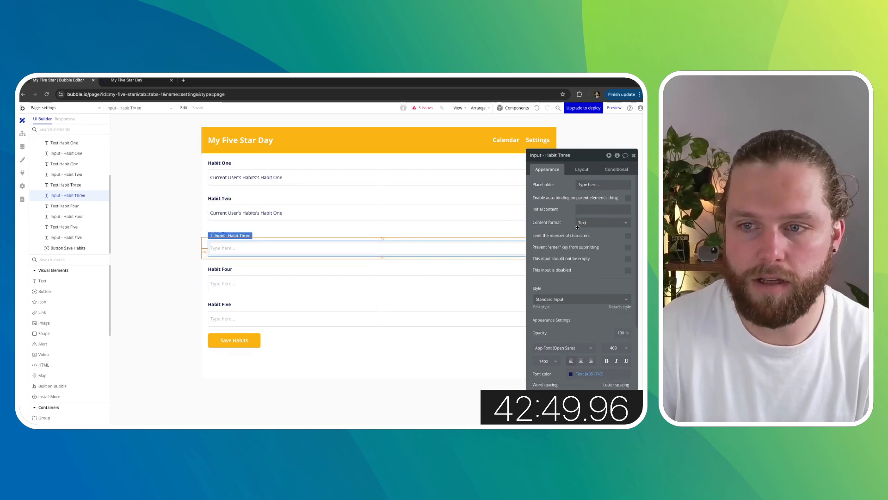
{"action": "left_click", "coordinate": [586, 209]}
{"action": "right_click", "coordinate": [585, 209]}
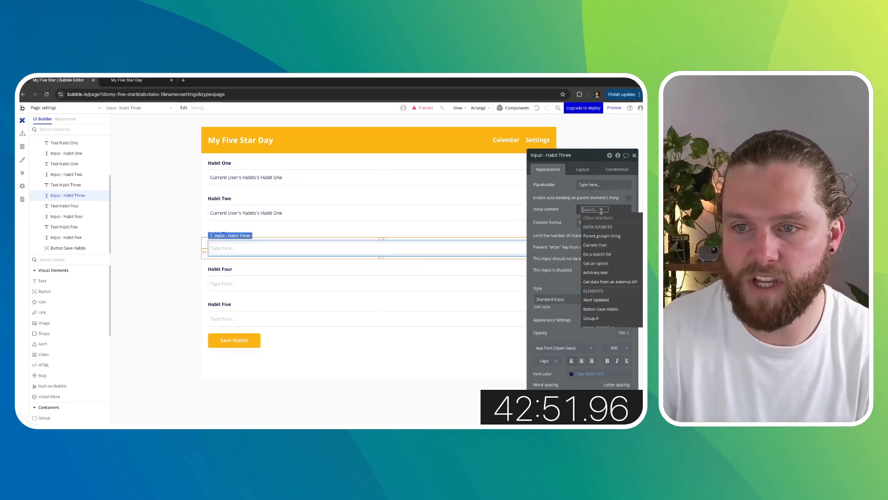
{"action": "left_click", "coordinate": [607, 203]}
{"action": "left_click", "coordinate": [271, 280]}
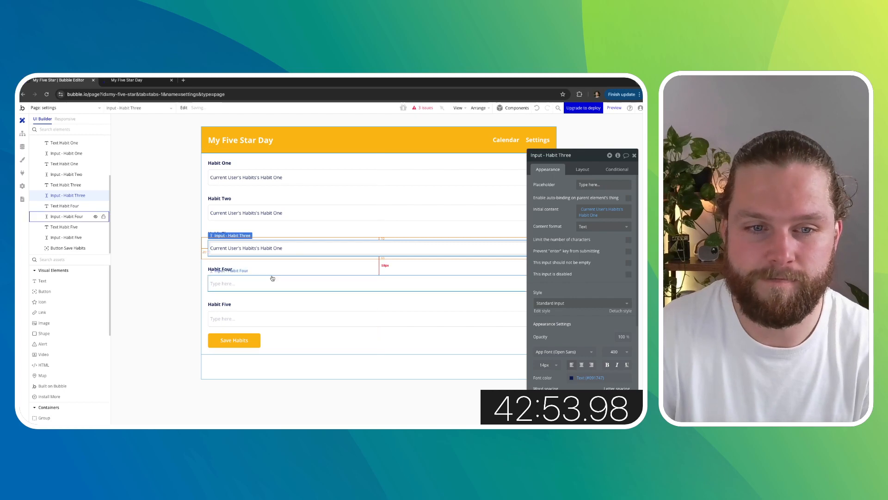
{"action": "left_click", "coordinate": [583, 207]}
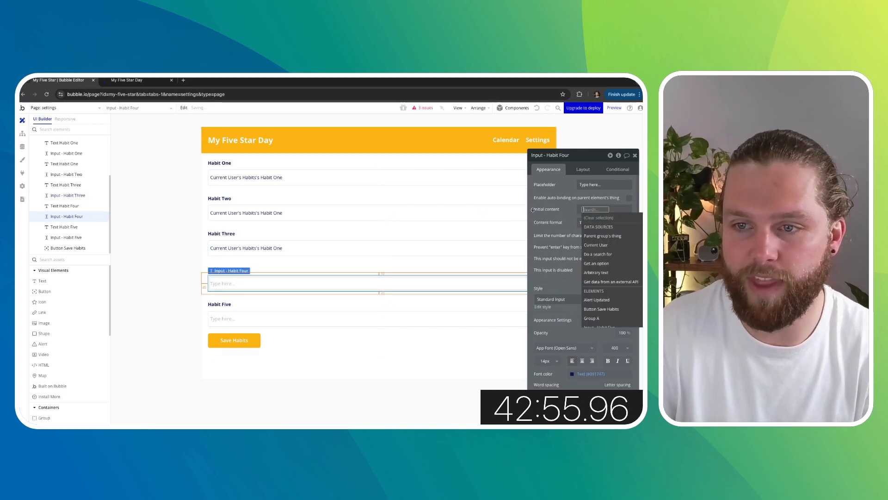
{"action": "right_click", "coordinate": [579, 207]}
{"action": "left_click", "coordinate": [617, 201]}
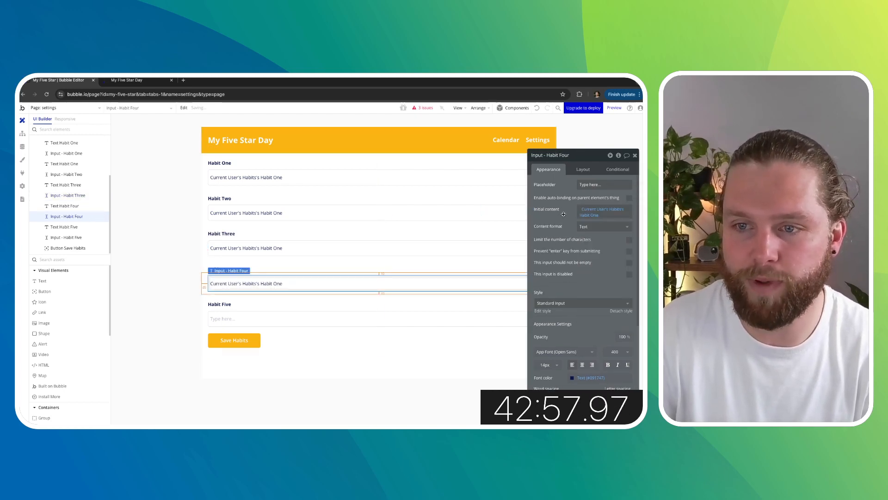
- Paste the copied initial content expression into Input - Habit Five's initial content
{"action": "left_click", "coordinate": [259, 319]}
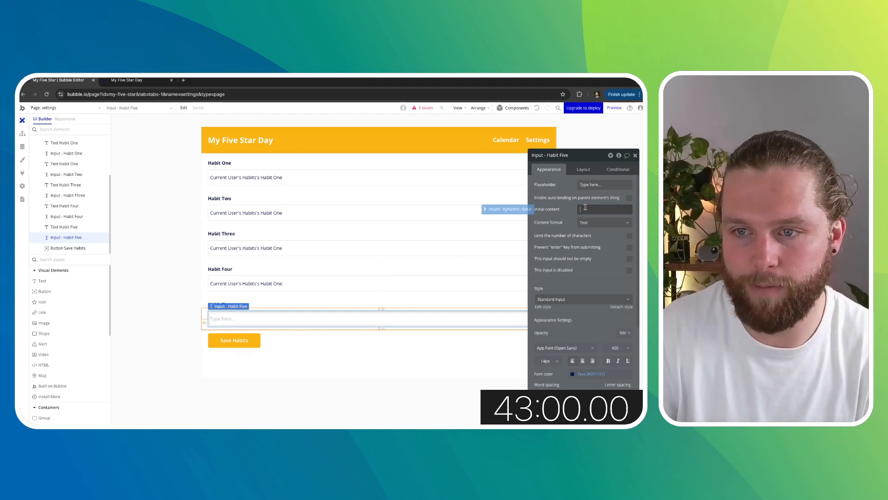
{"action": "right_click", "coordinate": [585, 208]}
{"action": "left_click", "coordinate": [612, 199]}
{"action": "left_click", "coordinate": [580, 208]}
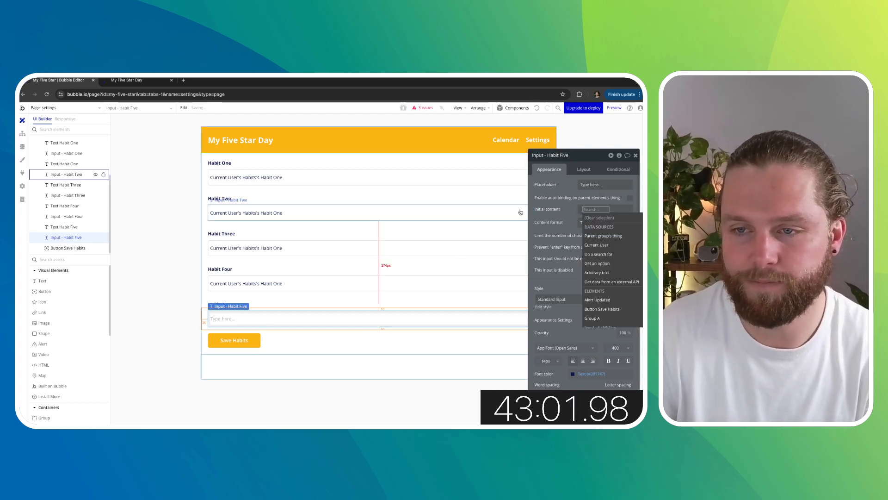
{"action": "right_click", "coordinate": [595, 209]}
{"action": "left_click", "coordinate": [613, 200]}
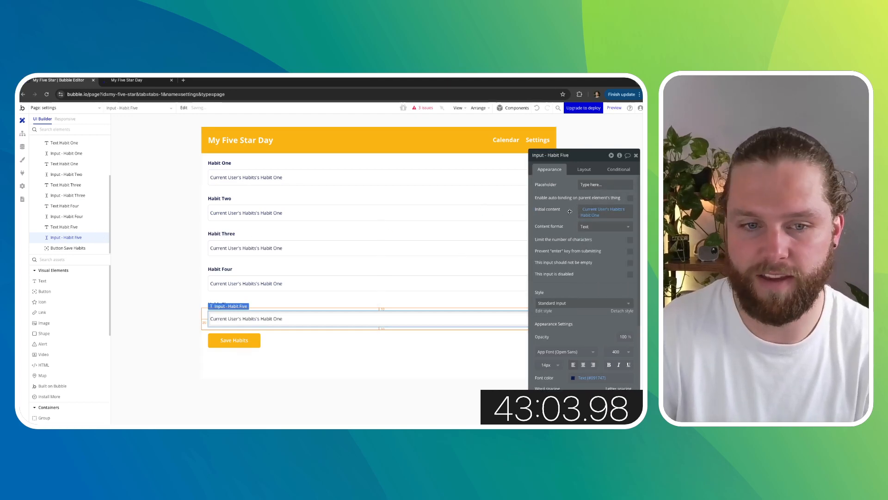
- Change the initial content field of Input - Habit Two to Habit Two and Input - Habit Three to Habit Three
{"action": "left_click", "coordinate": [299, 213]}
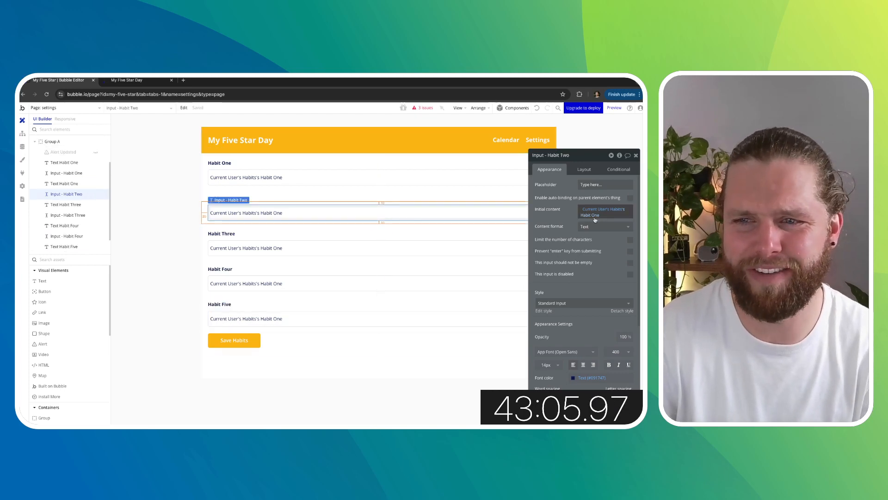
{"action": "left_click", "coordinate": [624, 210]}
{"action": "left_click", "coordinate": [614, 306]}
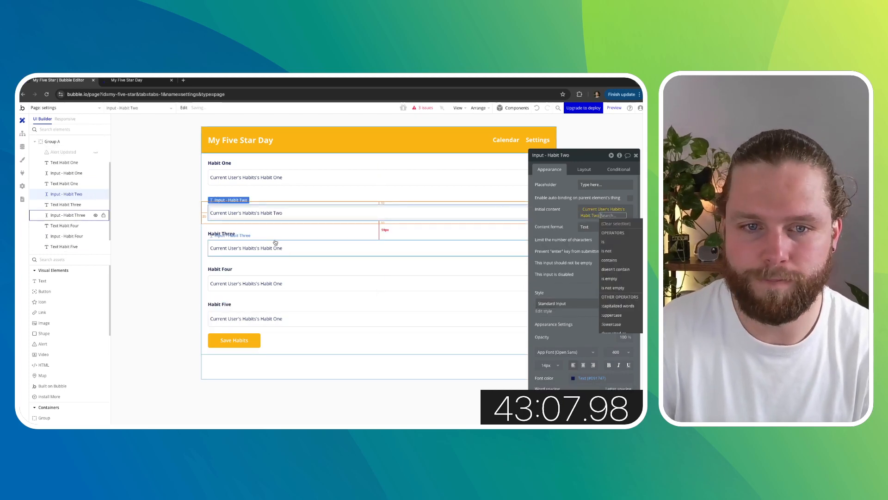
{"action": "left_click", "coordinate": [276, 248]}
{"action": "left_click", "coordinate": [606, 215]}
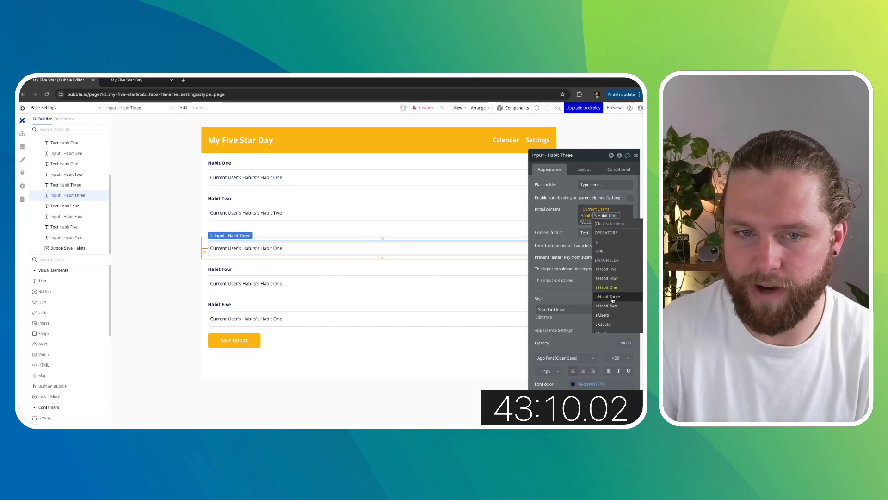
{"action": "left_click", "coordinate": [607, 297]}
- Change the initial content field of Input - Habit Four to Habit Four and Input - Habit Five to Habit Five
{"action": "left_click", "coordinate": [335, 287]}
{"action": "left_click", "coordinate": [589, 218]}
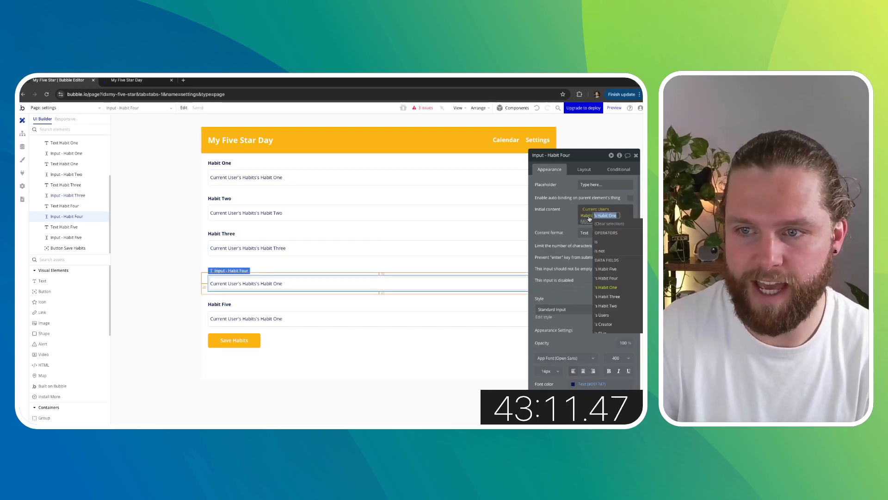
{"action": "left_click", "coordinate": [606, 278]}
{"action": "left_click", "coordinate": [287, 317]}
{"action": "left_click", "coordinate": [602, 213]}
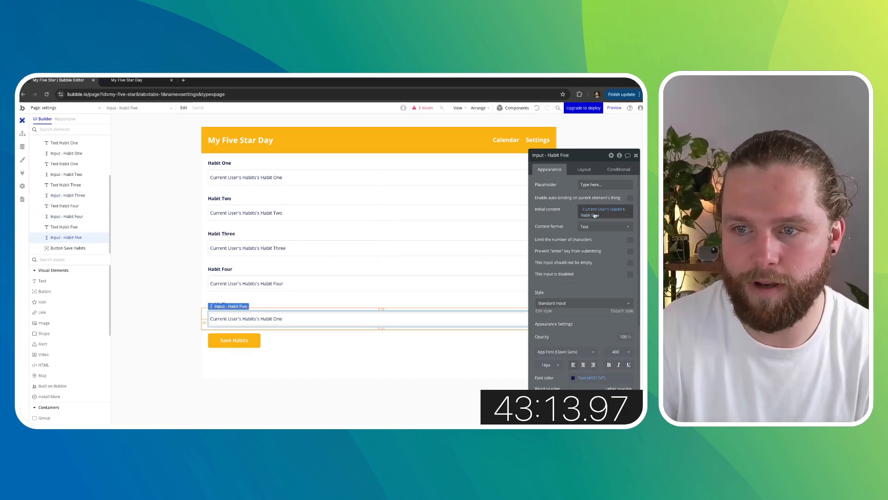
{"action": "left_click", "coordinate": [611, 278]}
{"action": "left_click", "coordinate": [567, 214]}
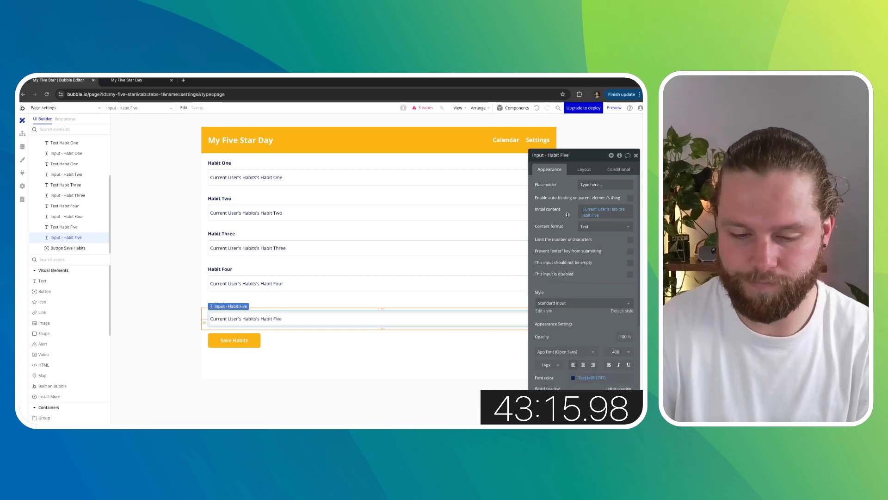
- From the issues list, fix the Save Habits workflow's Make changes to Habit action by setting its broken fields to Habit Five and Habit Four
{"action": "left_click", "coordinate": [46, 108]}
{"action": "left_click", "coordinate": [54, 128]}
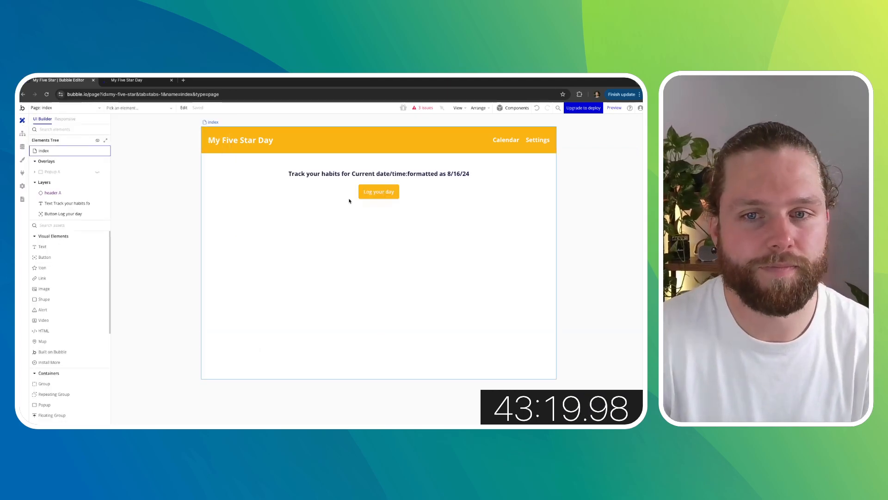
{"action": "left_click", "coordinate": [422, 107]}
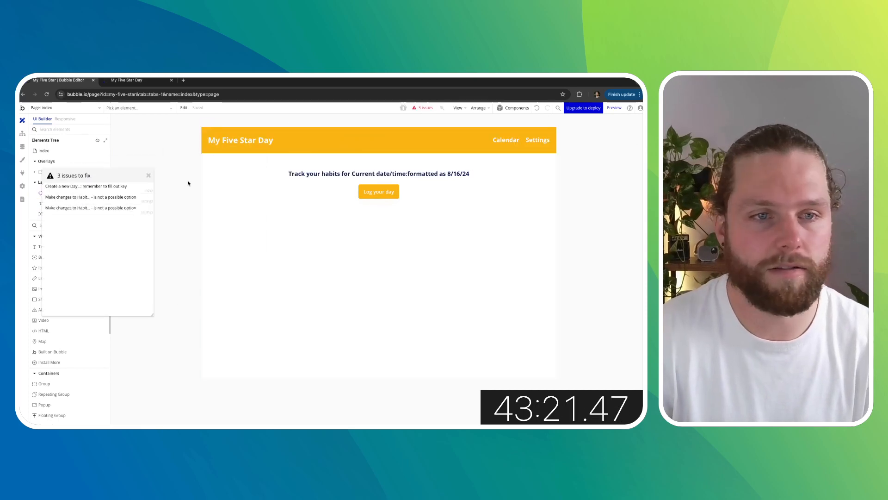
{"action": "left_click", "coordinate": [123, 186]}
{"action": "left_click", "coordinate": [100, 199]}
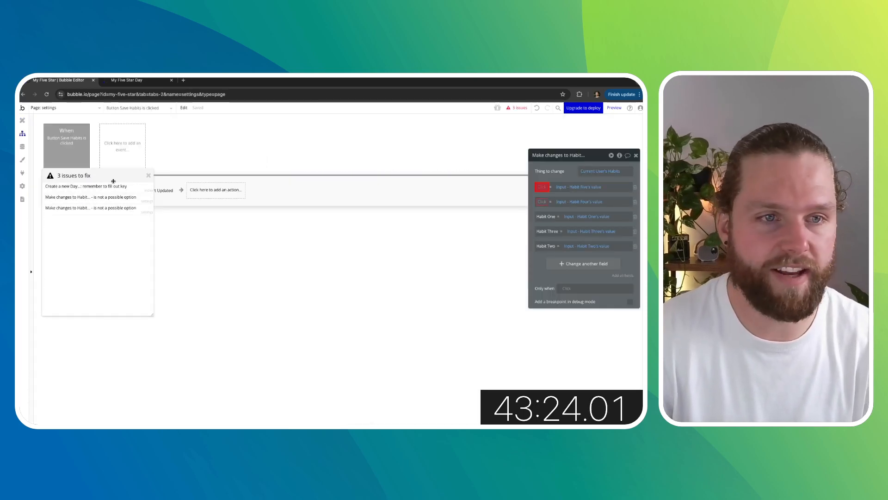
{"action": "left_click_drag", "start_coordinate": [111, 174], "coordinate": [239, 262]}
{"action": "left_click", "coordinate": [539, 188]}
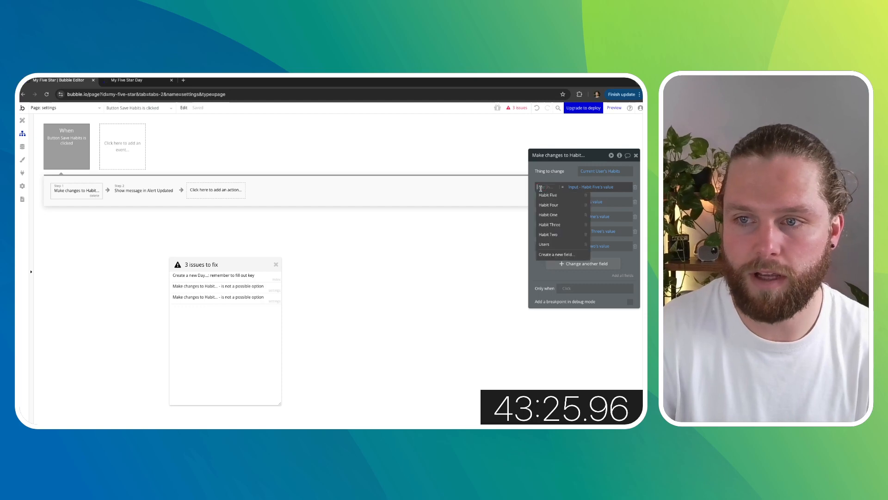
{"action": "left_click", "coordinate": [542, 196]}
{"action": "left_click", "coordinate": [542, 202]}
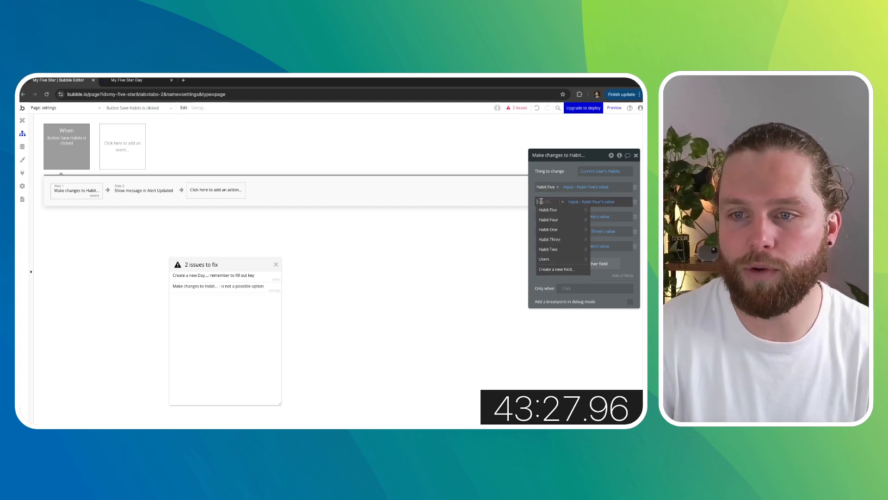
{"action": "left_click", "coordinate": [549, 212]}
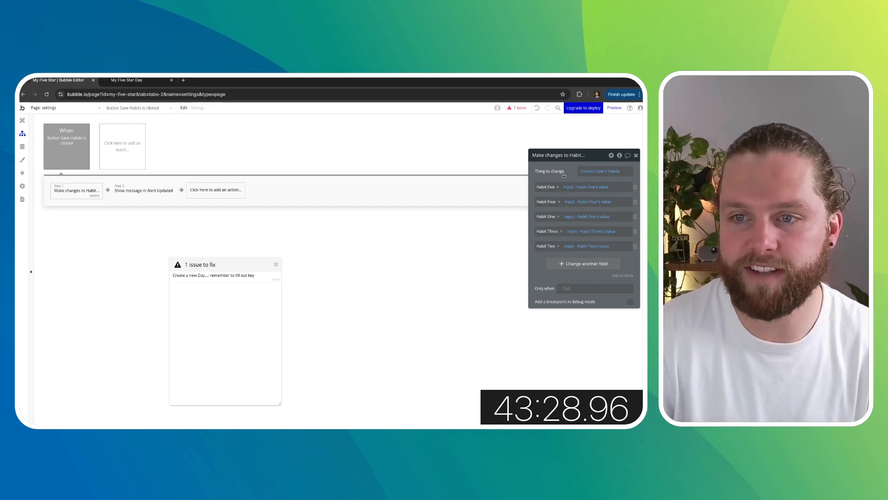
- In the Log your day workflow's Create a new Day action, try adding the Habit One checkbox to Habits_Completed, then delete both field rows
{"action": "left_click", "coordinate": [240, 277]}
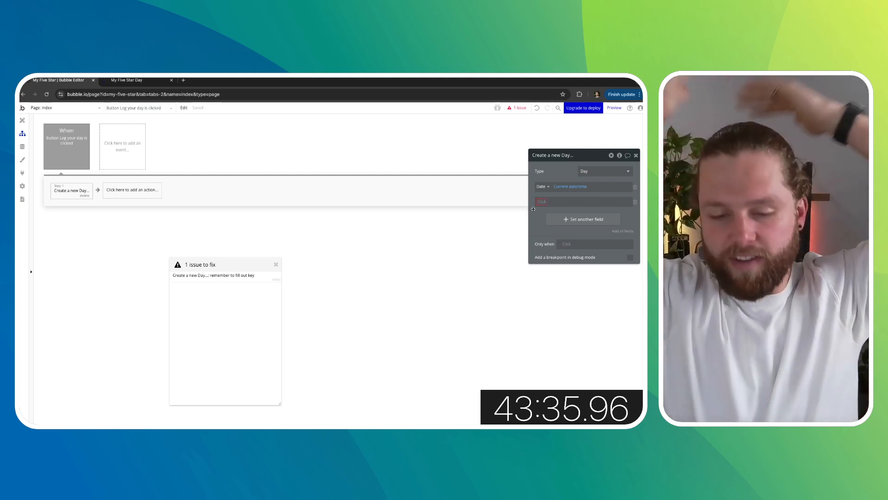
{"action": "left_click", "coordinate": [541, 202]}
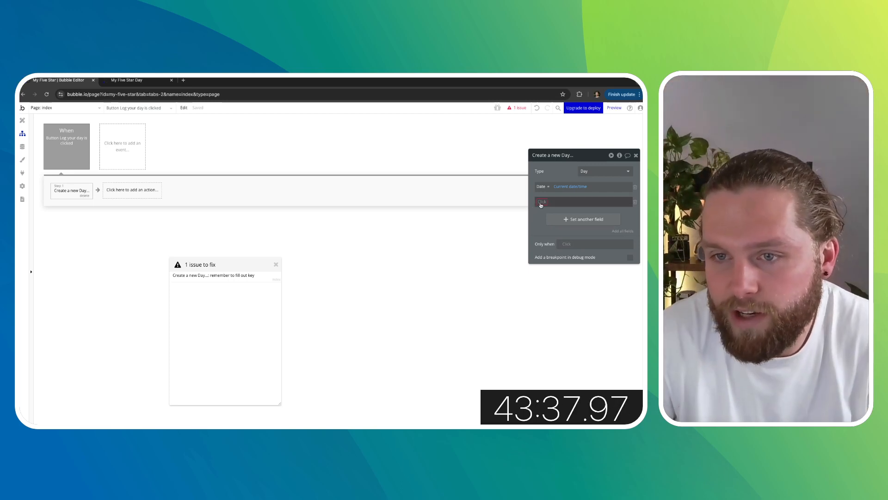
{"action": "left_click", "coordinate": [553, 229]}
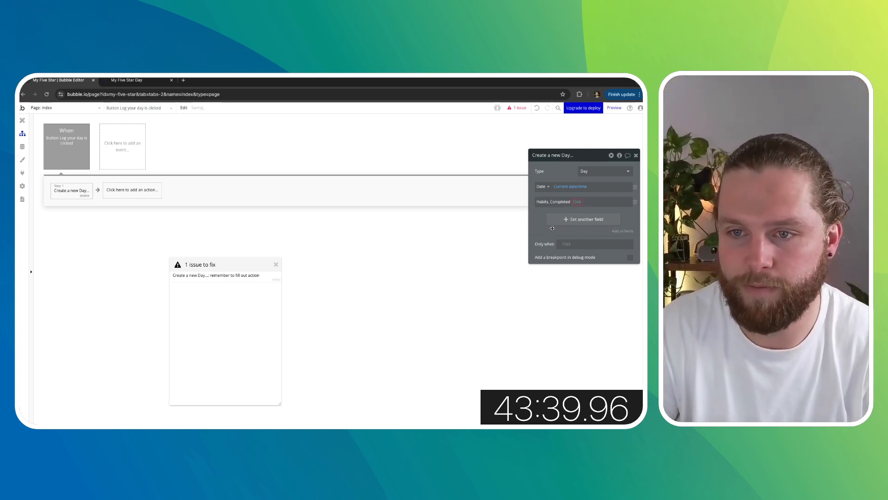
{"action": "left_click", "coordinate": [586, 239]}
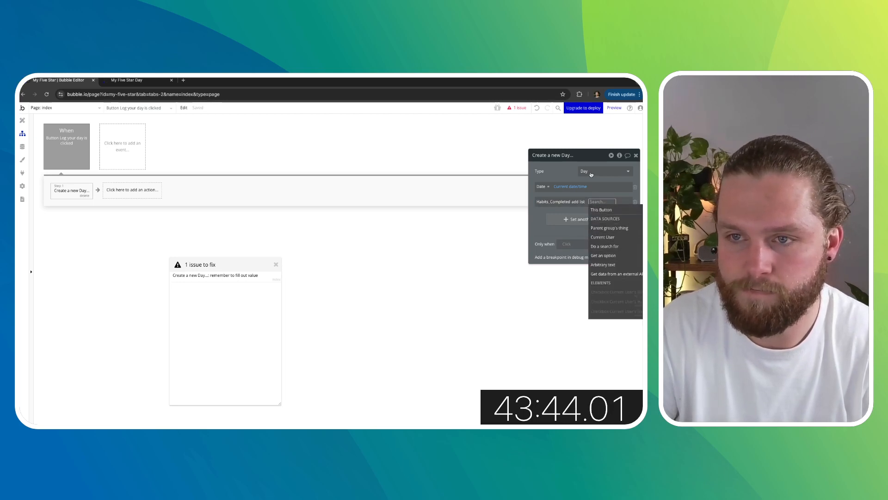
{"action": "left_click_drag", "start_coordinate": [587, 158], "coordinate": [494, 156]}
{"action": "scroll", "coordinate": [528, 260], "scroll_direction": "down", "scroll_amount": 3}
{"action": "scroll", "coordinate": [532, 261], "scroll_direction": "up", "scroll_amount": 2}
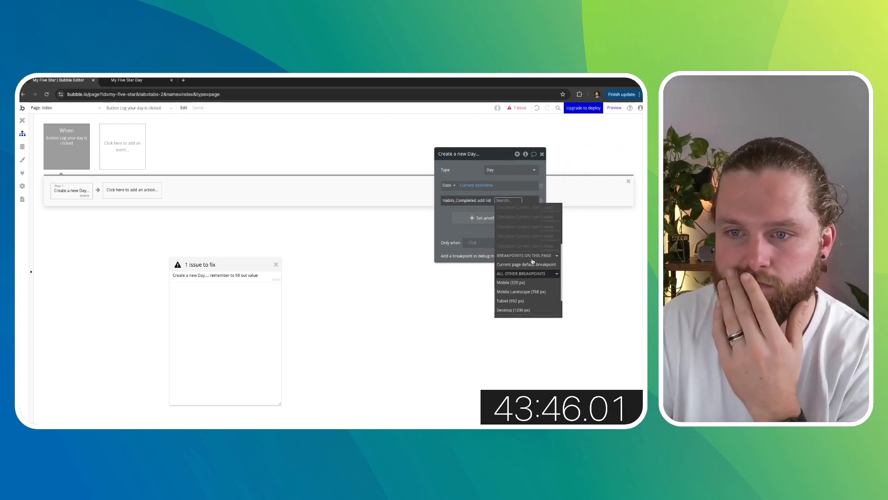
{"action": "left_click", "coordinate": [443, 212]}
{"action": "left_click", "coordinate": [491, 219]}
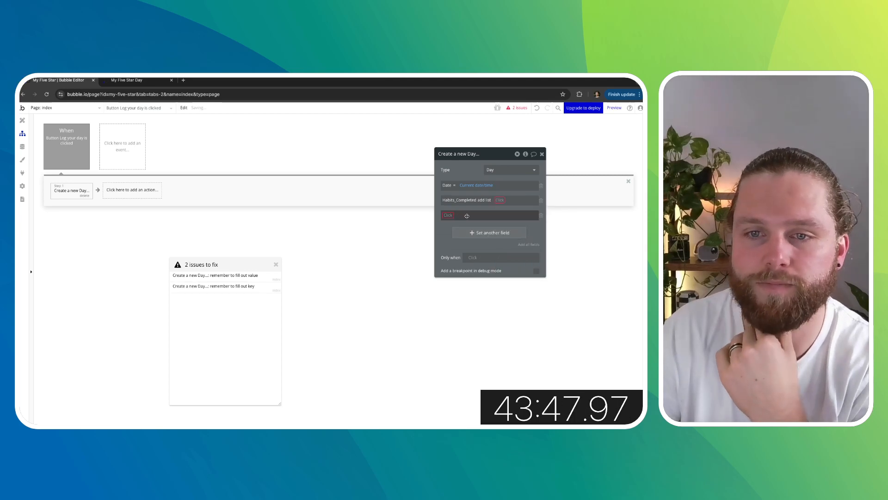
{"action": "left_click", "coordinate": [466, 237]}
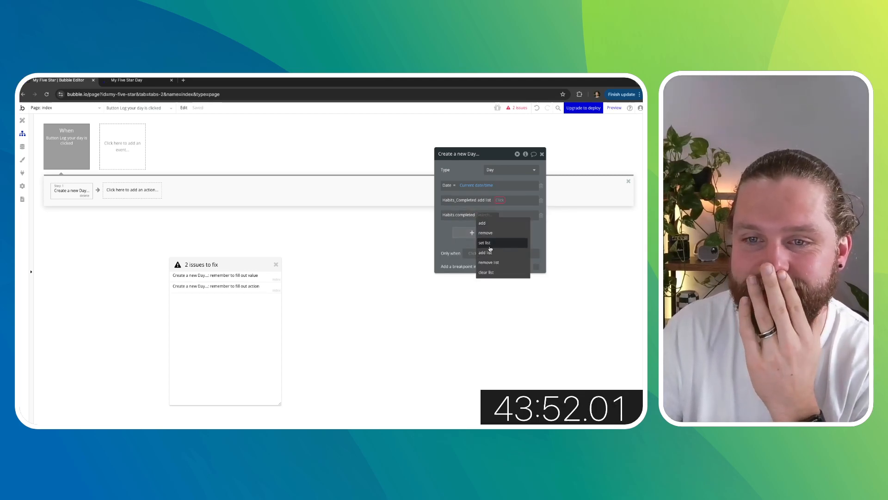
{"action": "left_click", "coordinate": [490, 250]}
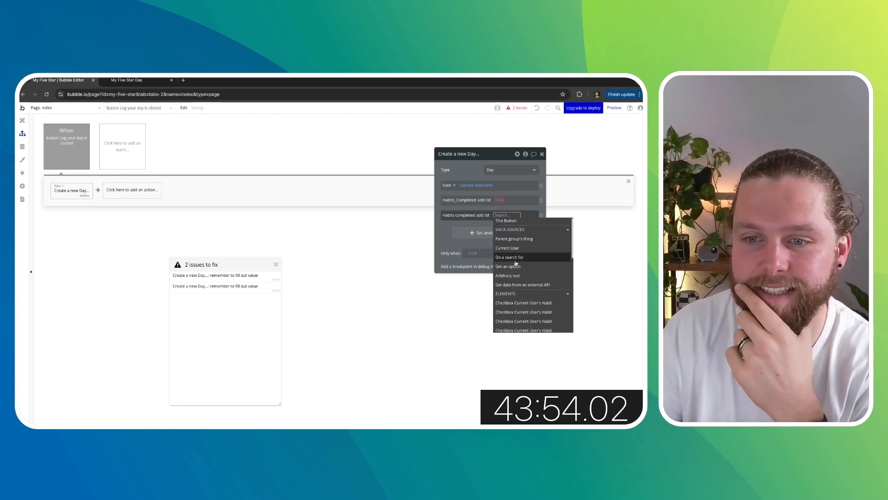
{"action": "scroll", "coordinate": [521, 259], "scroll_direction": "up", "scroll_amount": 1}
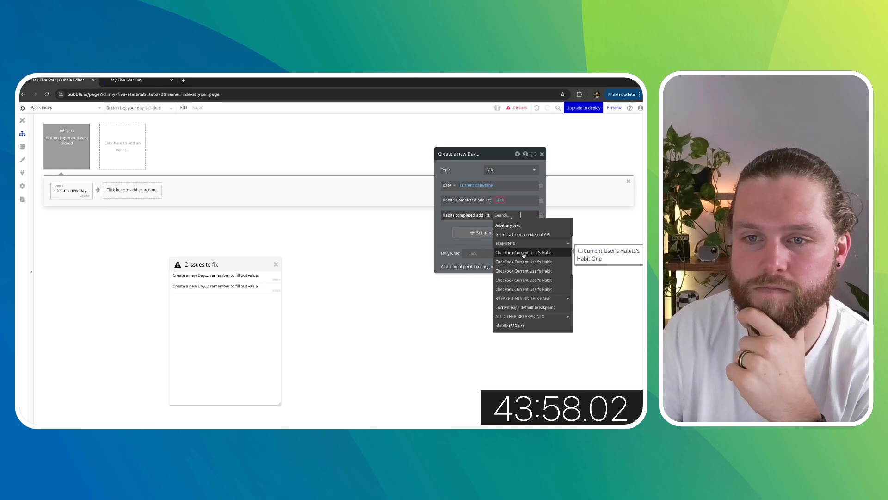
{"action": "left_click", "coordinate": [524, 253]}
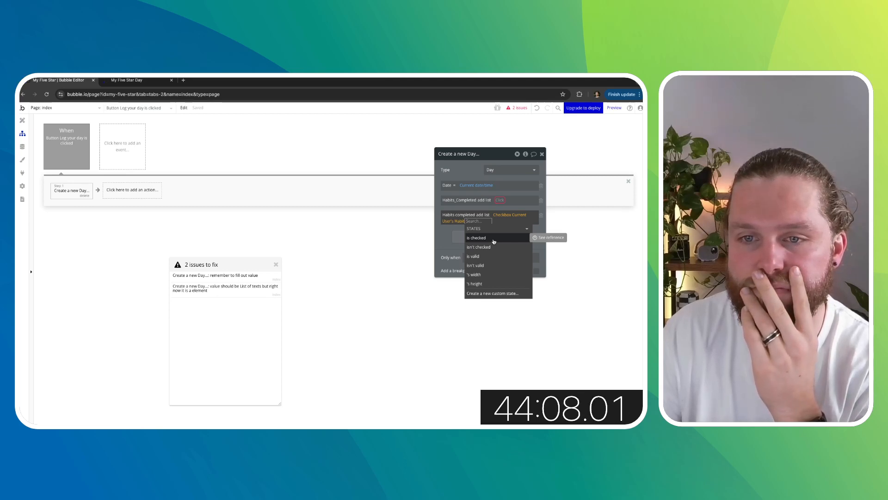
{"action": "left_click", "coordinate": [447, 229]}
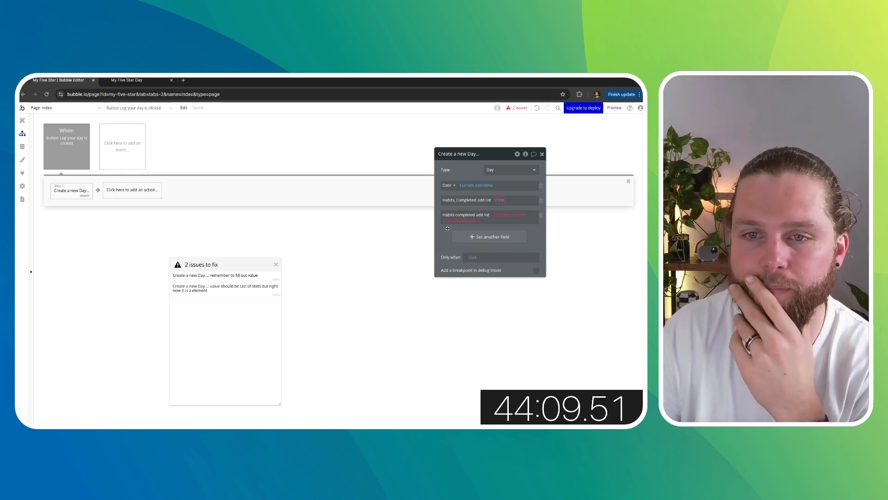
{"action": "left_click", "coordinate": [540, 201]}
{"action": "left_click", "coordinate": [541, 201]}
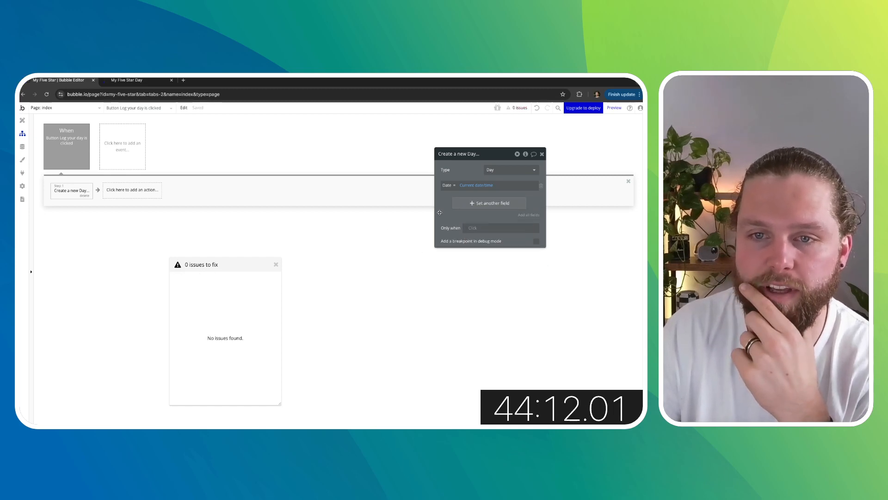
- In the Log your day workflow, add a Make changes to thing action that changes the result of step 1, the new Day
{"action": "left_click", "coordinate": [151, 196]}
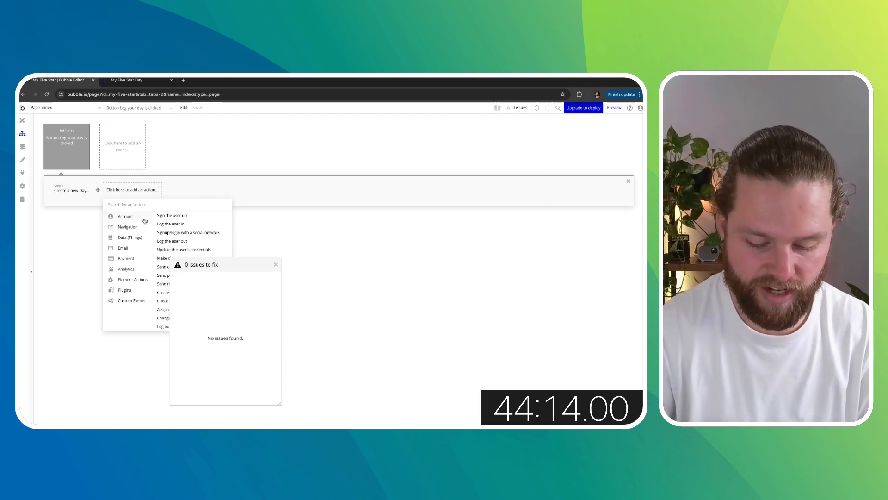
{"action": "type", "text": "make"}
{"action": "left_click", "coordinate": [162, 226]}
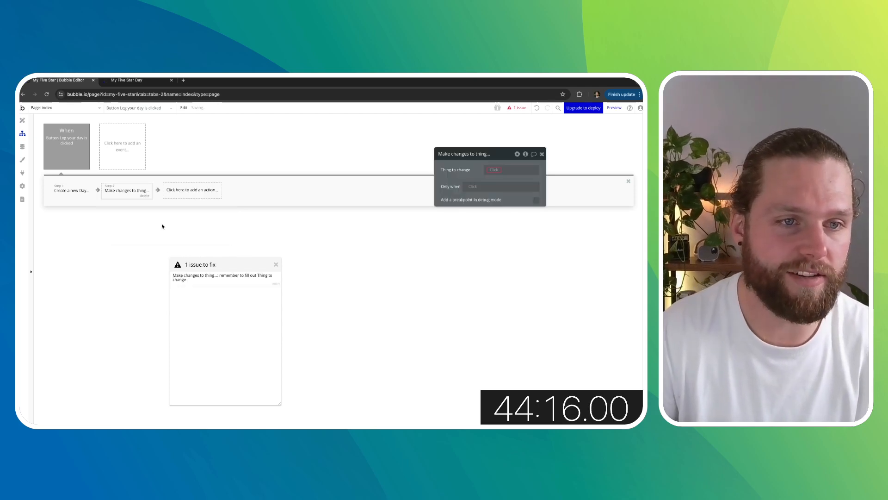
{"action": "left_click", "coordinate": [493, 169]}
{"action": "left_click", "coordinate": [512, 187]}
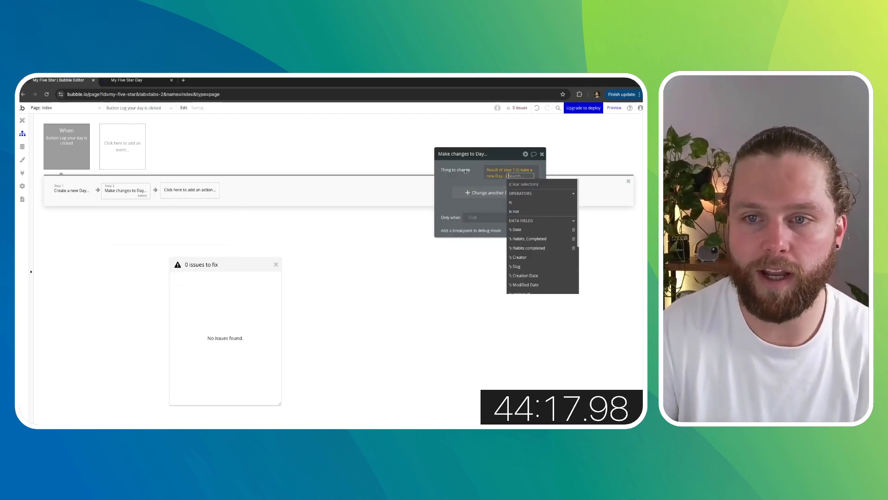
{"action": "left_click", "coordinate": [272, 250]}
{"action": "left_click", "coordinate": [275, 266]}
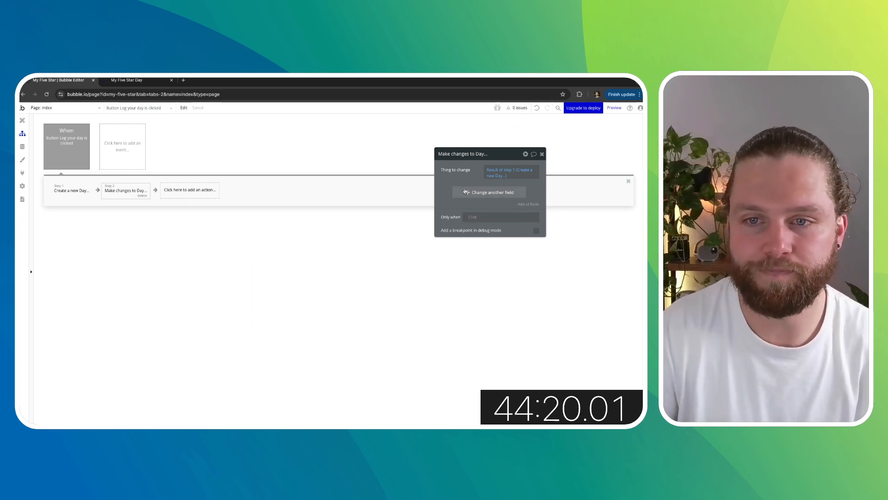
- Add a Habits completed field to that action that adds a popup Current User's Habit checkbox's is checked value
{"action": "left_click", "coordinate": [466, 192]}
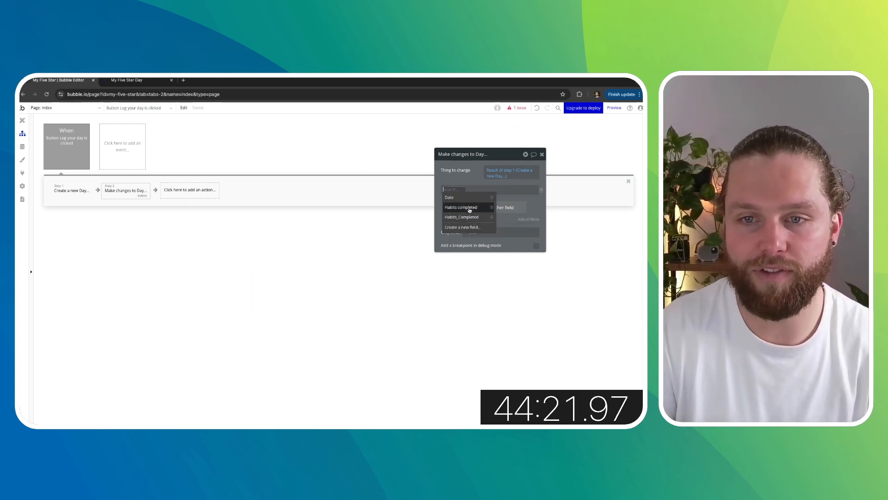
{"action": "left_click", "coordinate": [470, 210]}
{"action": "left_click", "coordinate": [486, 200]}
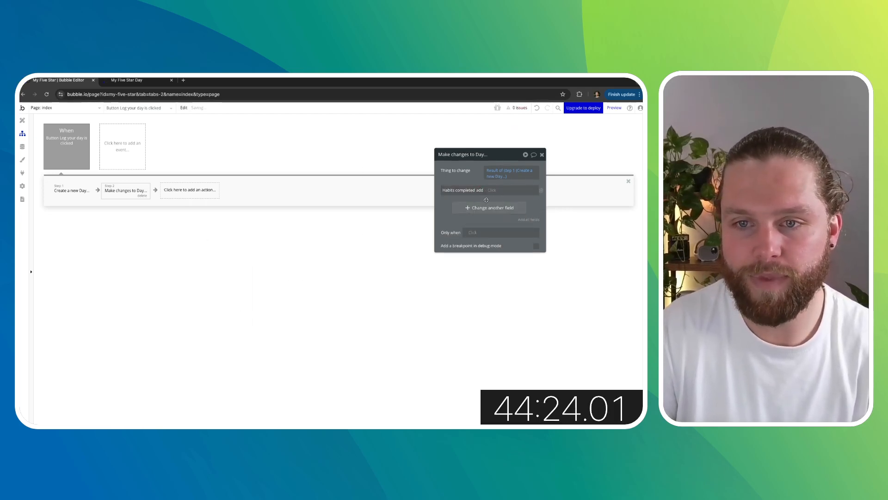
{"action": "left_click", "coordinate": [493, 190]}
{"action": "scroll", "coordinate": [515, 254], "scroll_direction": "down", "scroll_amount": 3}
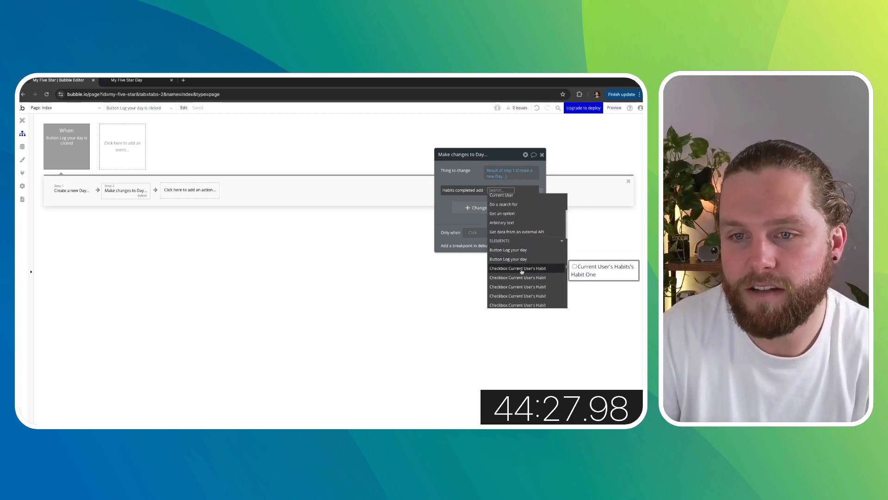
{"action": "scroll", "coordinate": [522, 271], "scroll_direction": "down", "scroll_amount": 5}
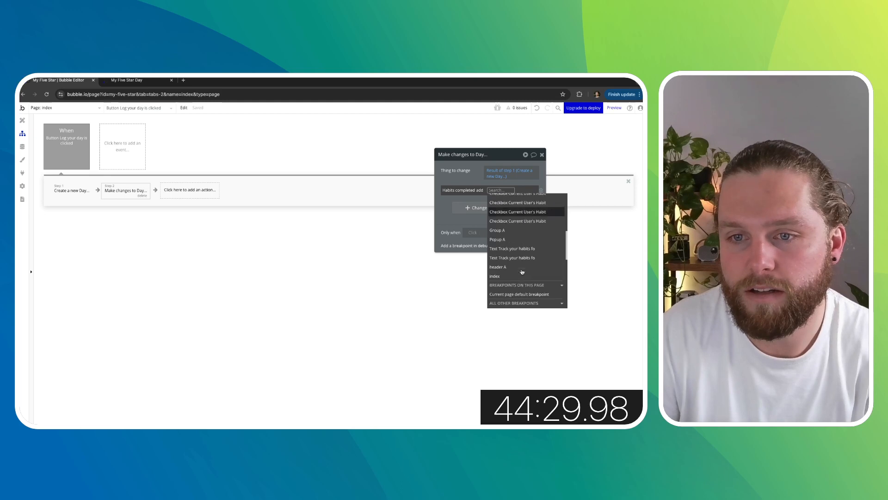
{"action": "scroll", "coordinate": [522, 271], "scroll_direction": "up", "scroll_amount": 4}
{"action": "left_click", "coordinate": [528, 223]}
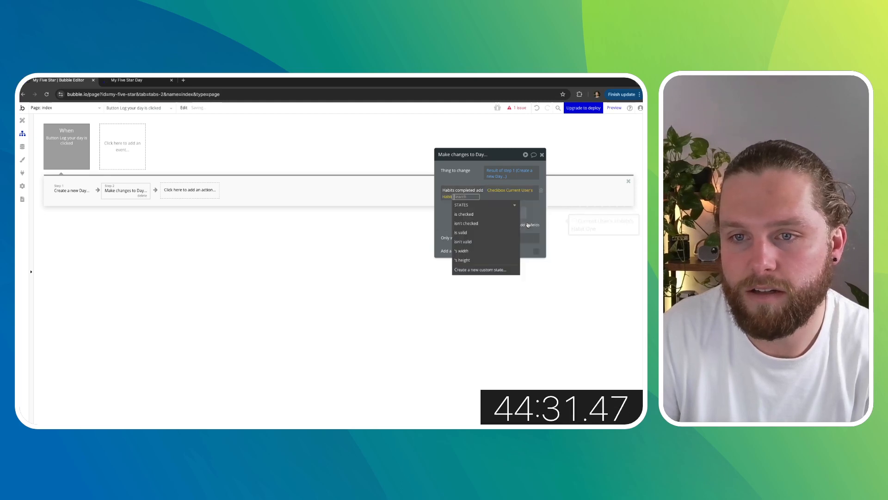
{"action": "left_click", "coordinate": [477, 215]}
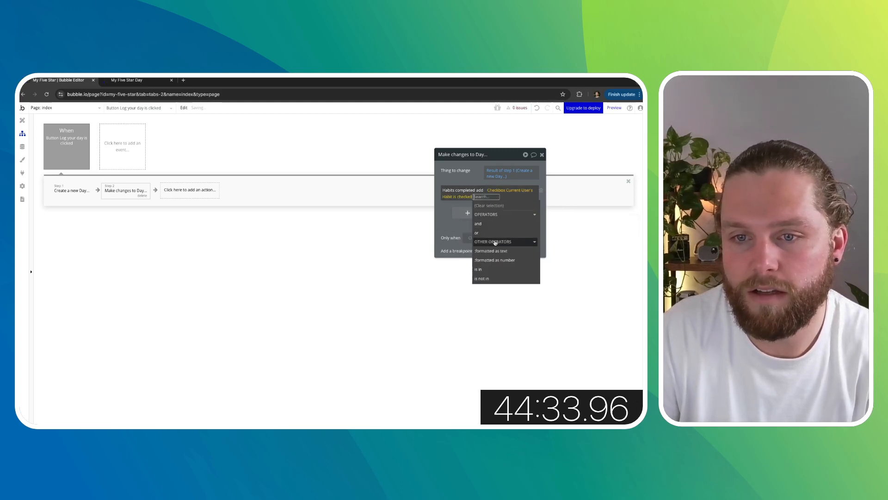
{"action": "left_click", "coordinate": [455, 229]}
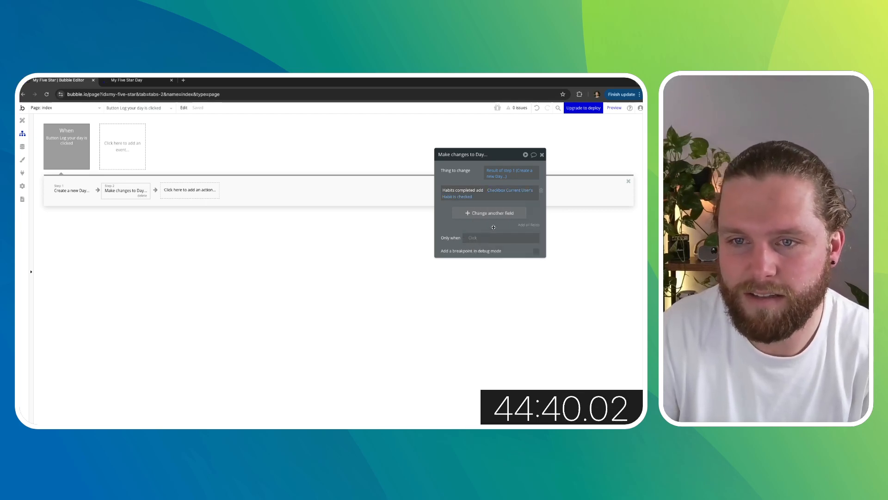
{"action": "left_click", "coordinate": [542, 155]}
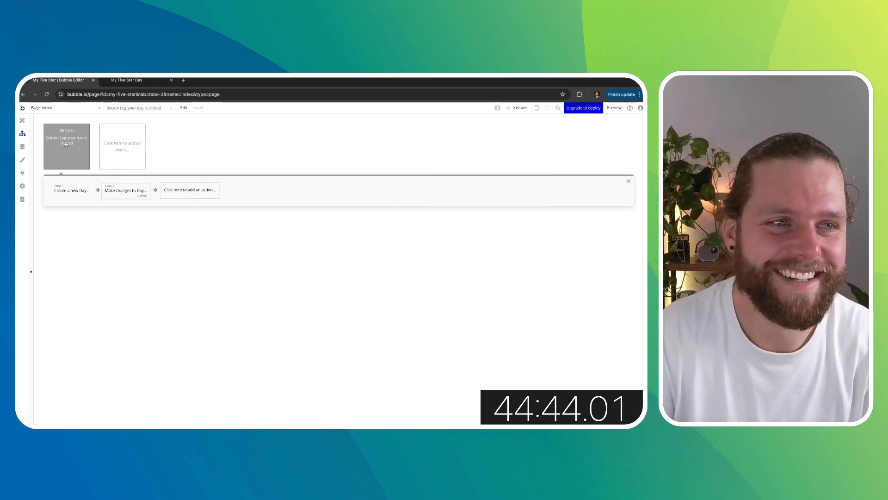
- Switch to the app preview tab and reload the settings page
{"action": "left_click", "coordinate": [22, 121]}
{"action": "left_click", "coordinate": [127, 80]}
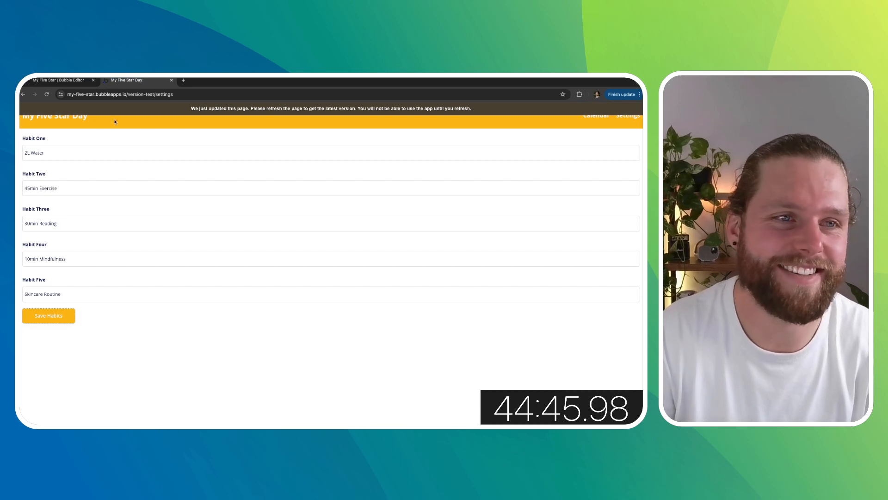
{"action": "left_click", "coordinate": [47, 94]}
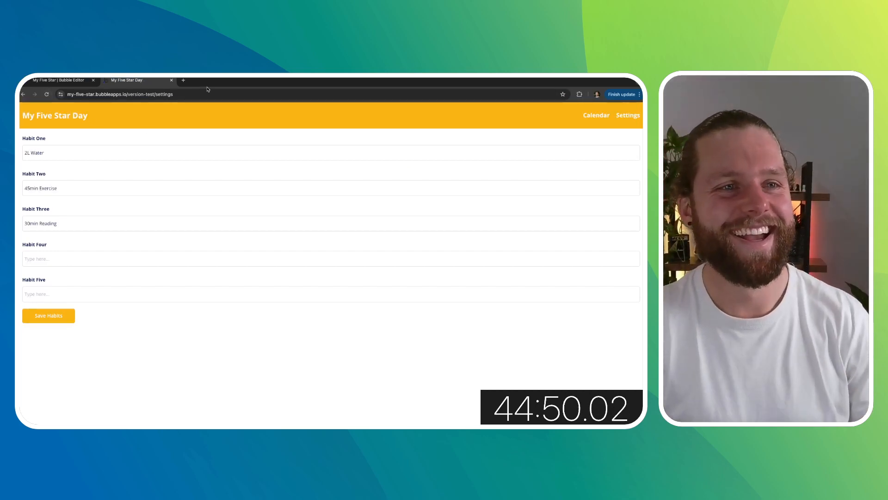
- Enter 10min Mindfulness for Habit Four and Skincare for Habit Five, then save the habits
{"action": "left_click", "coordinate": [208, 94]}
{"action": "double_click", "coordinate": [179, 94]}
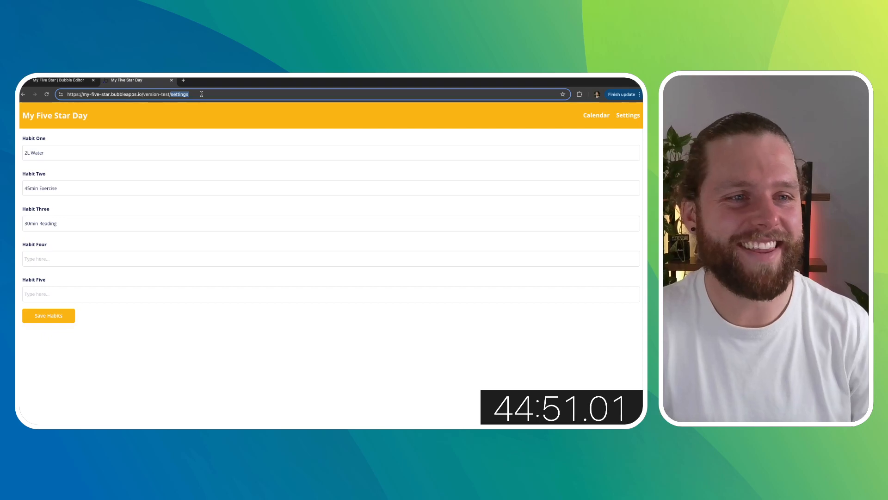
{"action": "left_click", "coordinate": [45, 259]}
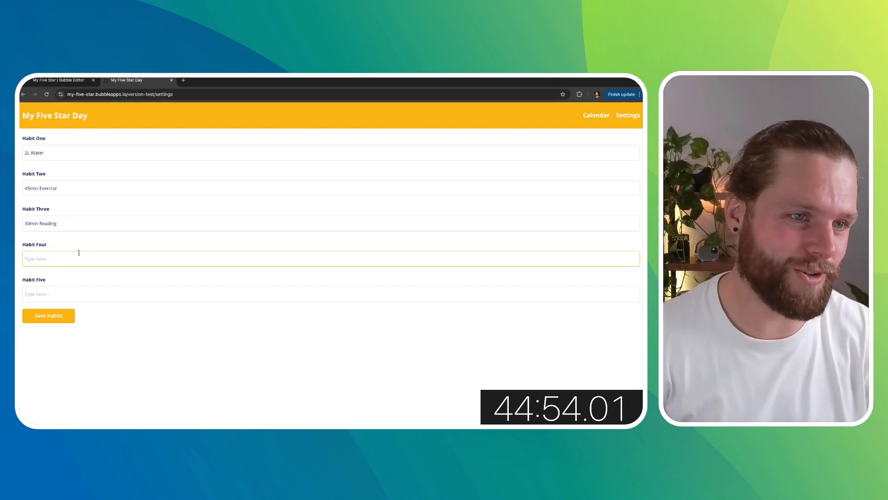
{"action": "type", "text": "10min"}
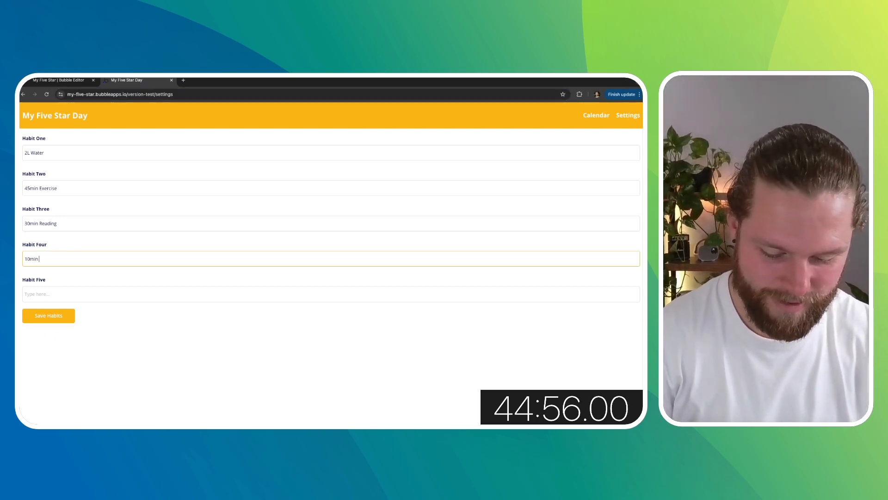
{"action": "type", "text": " Mindfulness"}
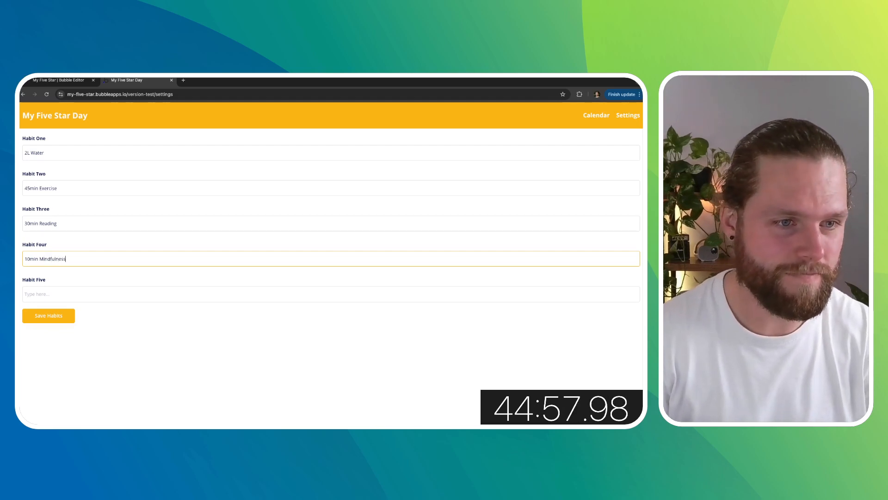
{"action": "left_click", "coordinate": [44, 294]}
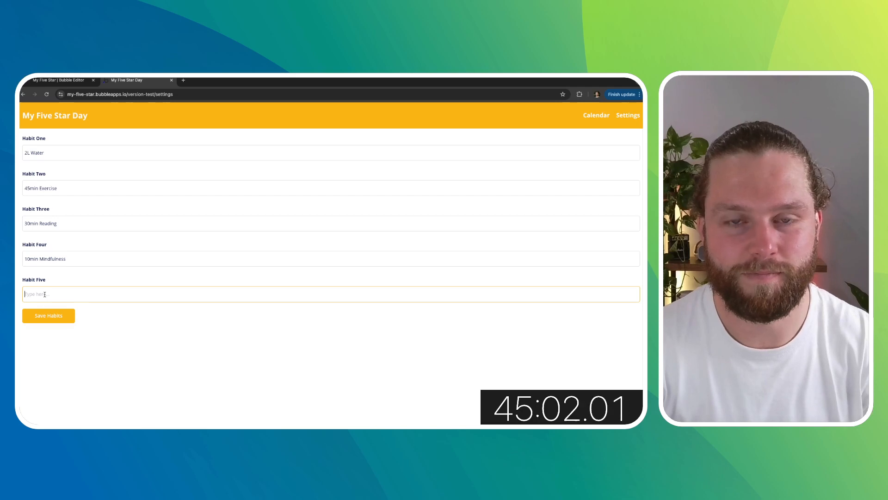
{"action": "type", "text": "Skincare"}
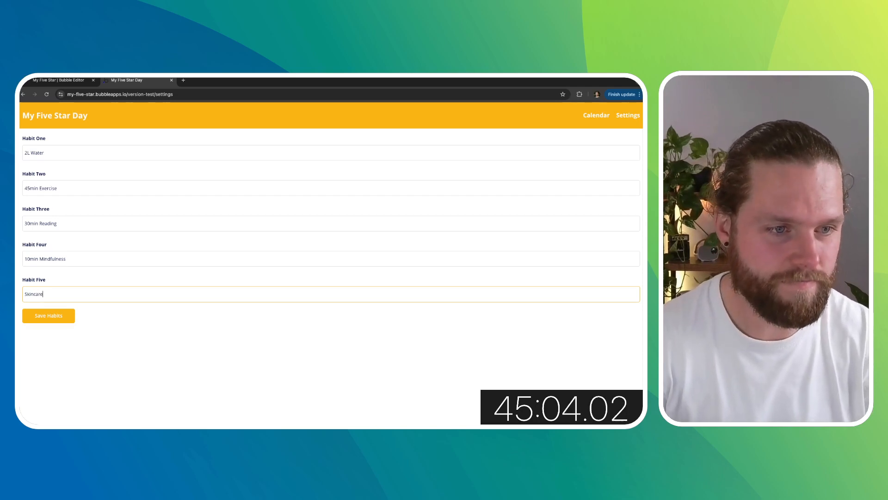
{"action": "left_click", "coordinate": [48, 316]}
- Navigate the preview from the settings page to the home page
{"action": "left_click", "coordinate": [169, 94]}
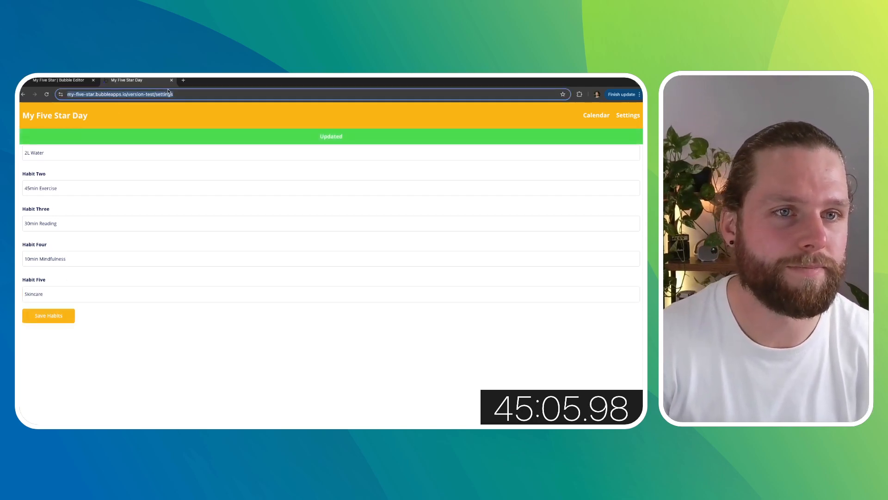
{"action": "double_click", "coordinate": [166, 94]}
{"action": "key", "text": "BackSpace"}
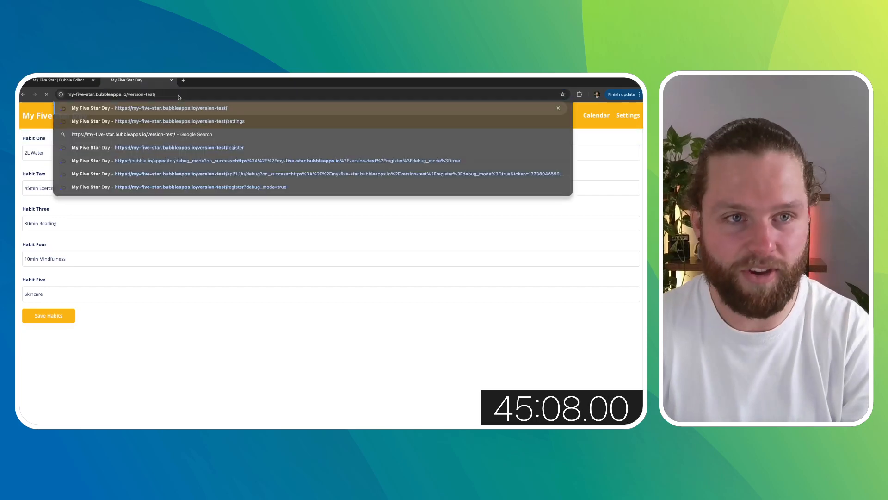
{"action": "key", "text": "Return"}
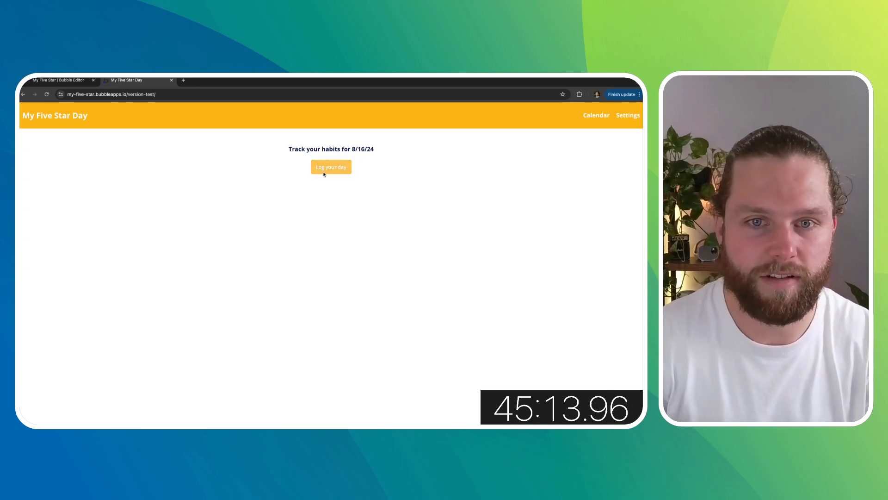
- Create another workflow for the Log your day button with a Show action that displays Popup A
{"action": "left_click", "coordinate": [58, 80]}
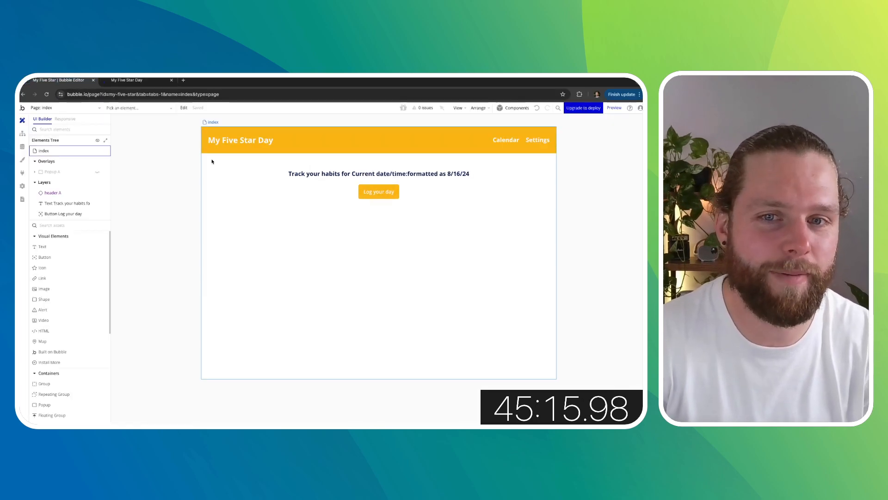
{"action": "double_click", "coordinate": [379, 191]}
{"action": "left_click", "coordinate": [494, 227]}
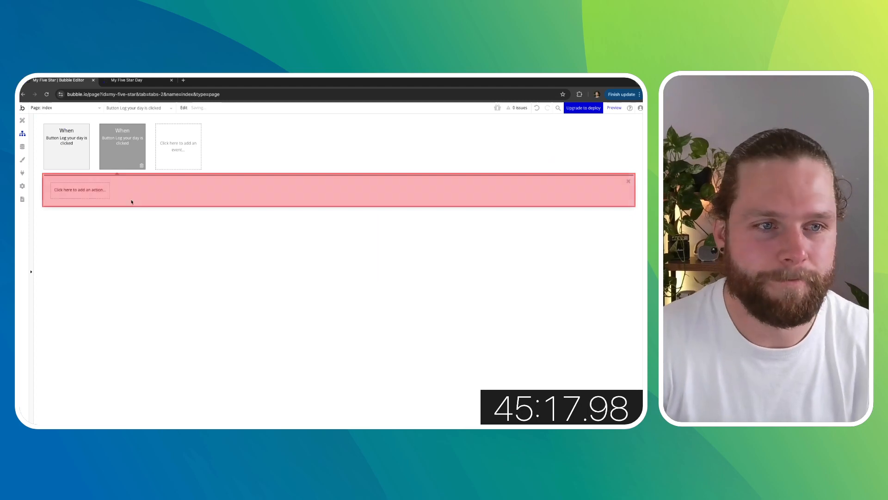
{"action": "left_click", "coordinate": [83, 190]}
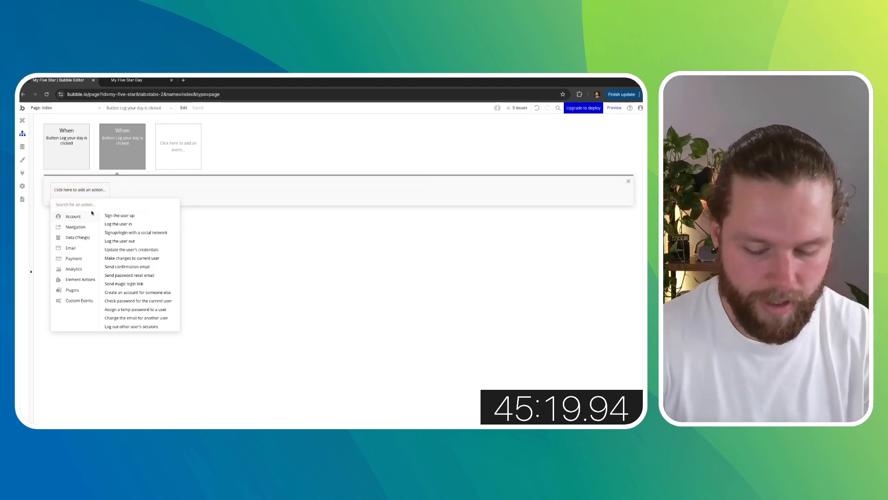
{"action": "type", "text": "pop"}
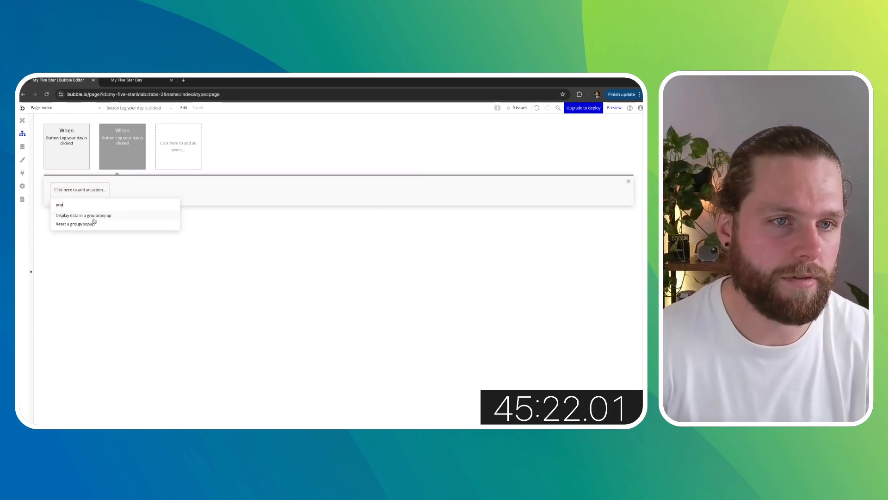
{"action": "key", "text": "BackSpace"}
{"action": "key", "text": "BackSpace"}
{"action": "key", "text": "BackSpace"}
{"action": "type", "text": "show"}
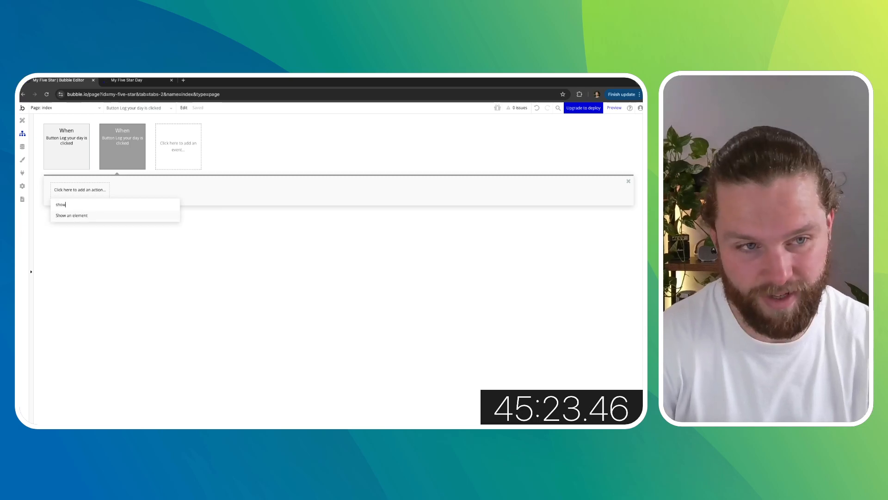
{"action": "left_click", "coordinate": [96, 220]}
{"action": "left_click", "coordinate": [510, 170]}
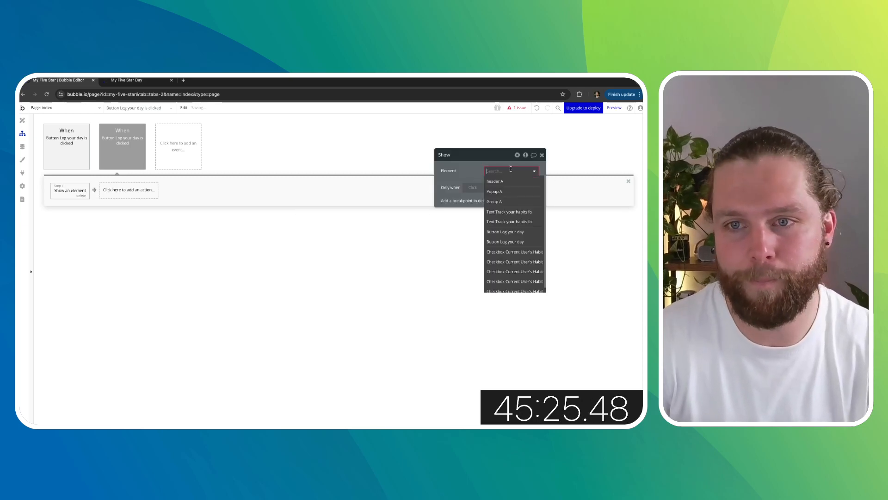
{"action": "left_click", "coordinate": [495, 191]}
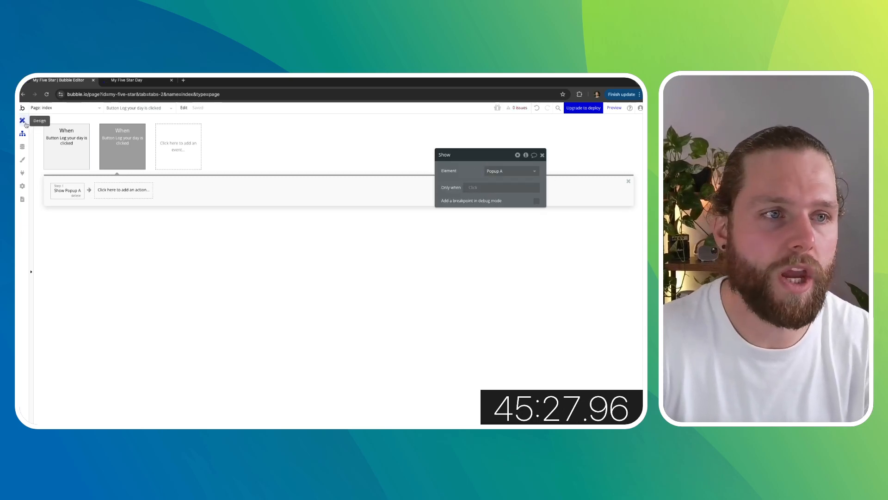
{"action": "left_click", "coordinate": [25, 123]}
- Reload the preview and test the Log your day button to open the habit popup
{"action": "left_click", "coordinate": [126, 80]}
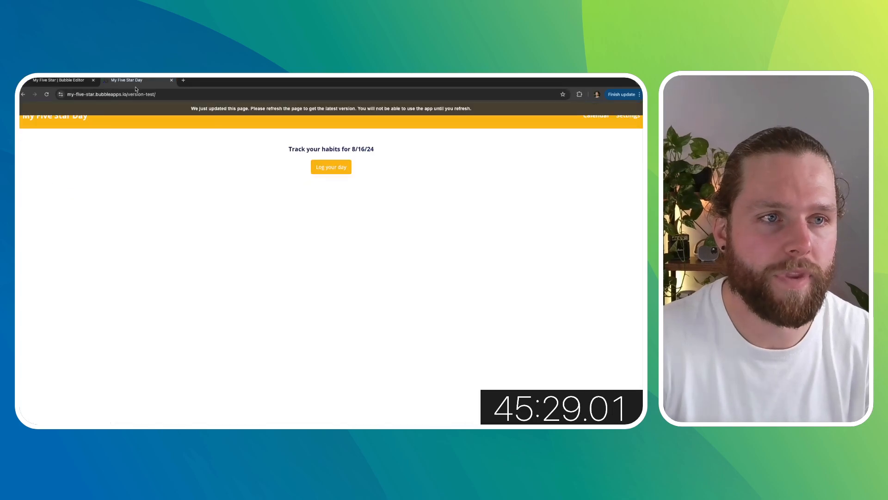
{"action": "left_click", "coordinate": [48, 95]}
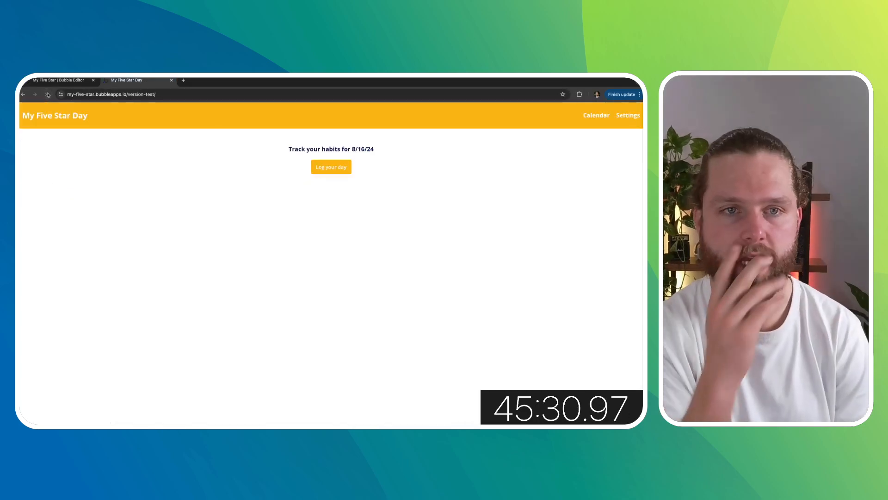
{"action": "left_click", "coordinate": [335, 169]}
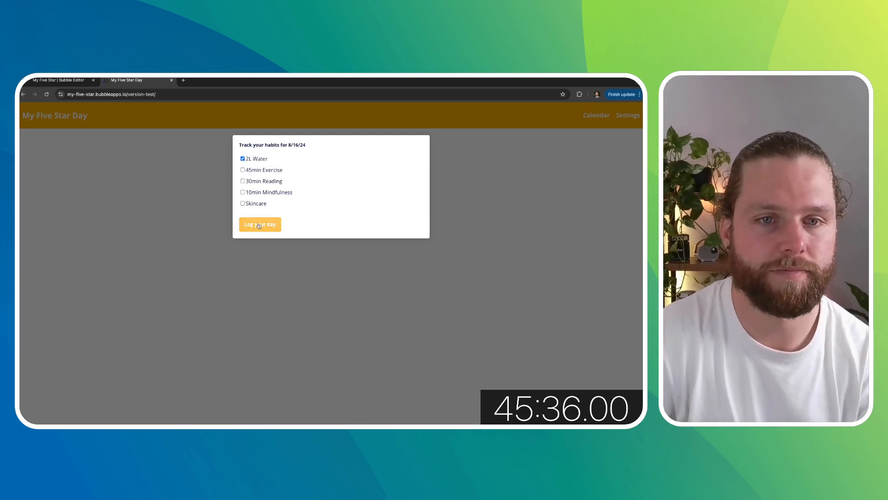
- Open the app data in the editor to inspect the saved Habit entries
{"action": "left_click", "coordinate": [58, 80]}
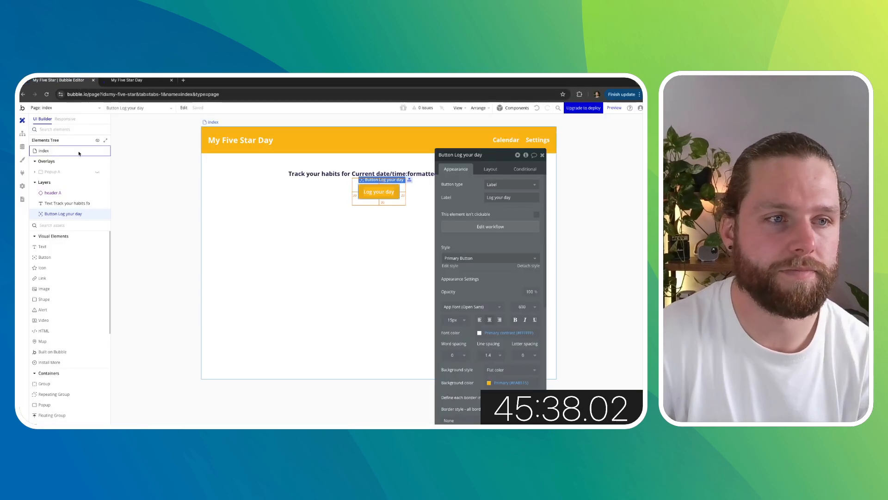
{"action": "left_click", "coordinate": [24, 147]}
{"action": "left_click", "coordinate": [134, 133]}
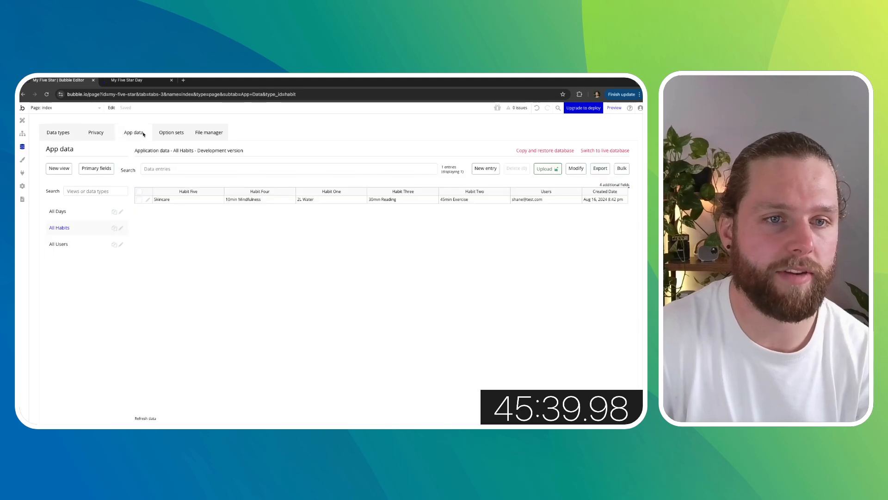
- Inspect the saved Day entries in the app data, glancing at the preview and page design
{"action": "left_click", "coordinate": [79, 212]}
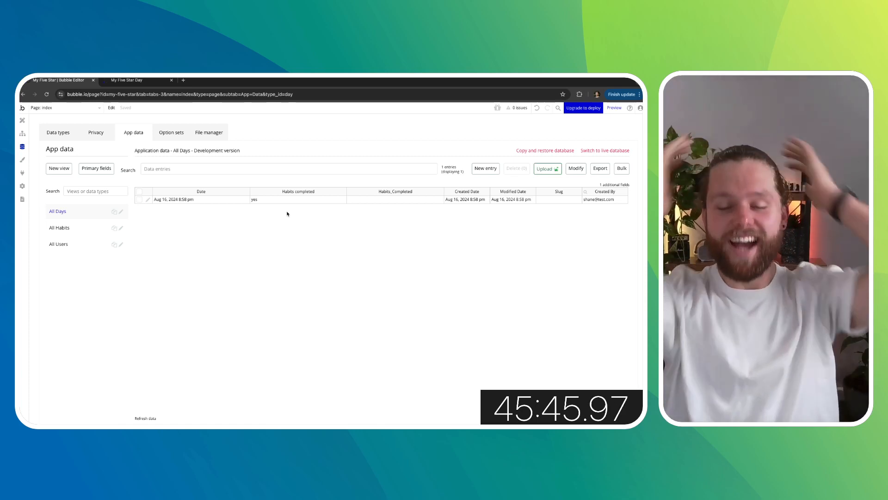
{"action": "left_click", "coordinate": [138, 80]}
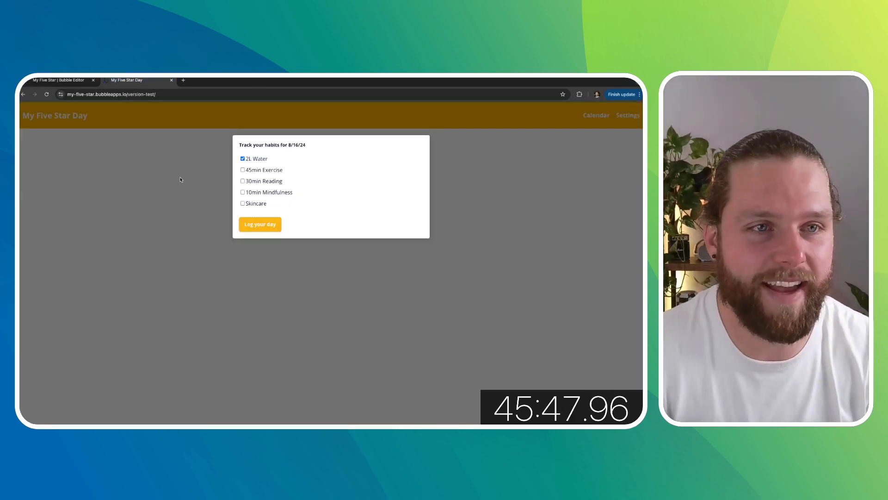
{"action": "left_click", "coordinate": [77, 81]}
{"action": "left_click", "coordinate": [22, 120]}
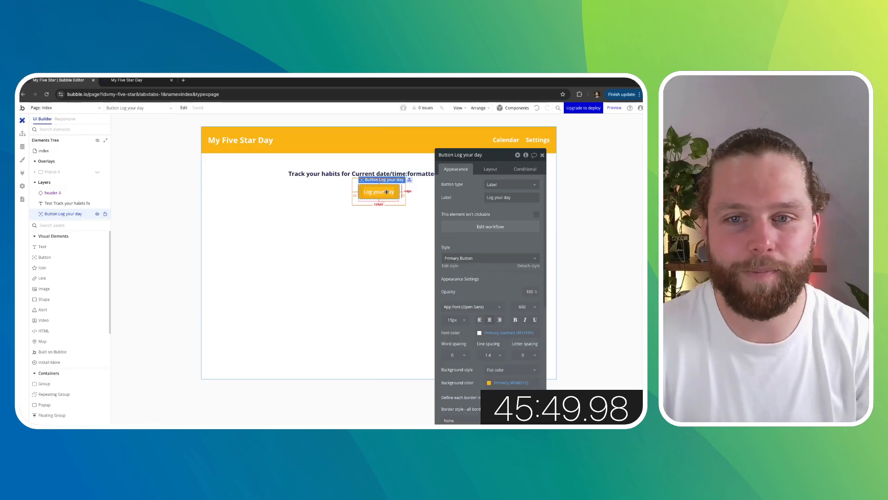
{"action": "left_click", "coordinate": [23, 146]}
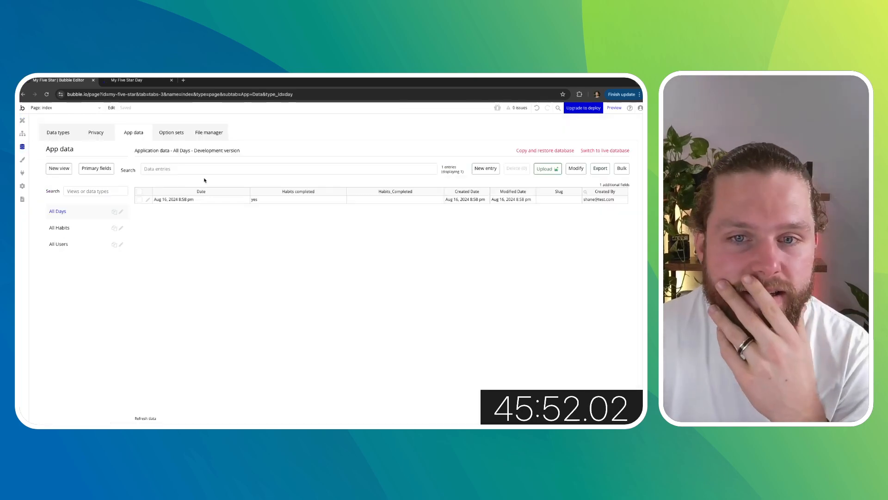
- In the Log your day workflow's Make changes to Day step, format the checkbox value as text: yes as Current User's Habits's Habit One, no empty
{"action": "left_click", "coordinate": [23, 134]}
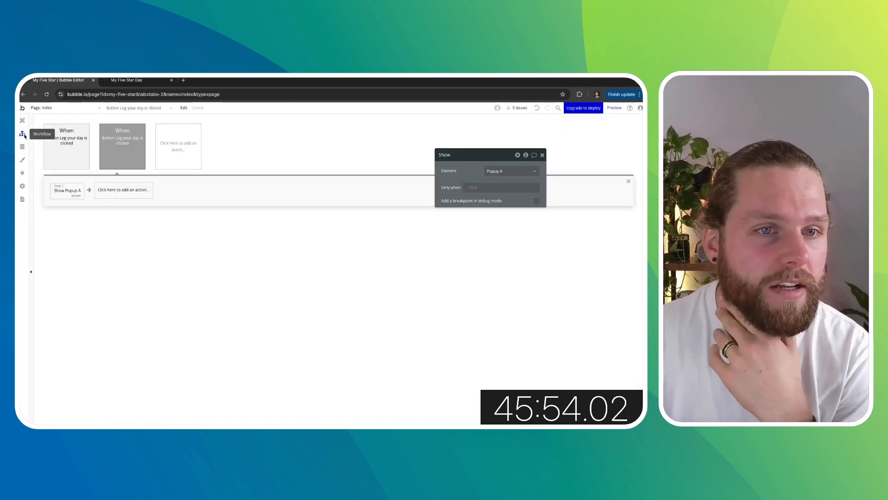
{"action": "left_click", "coordinate": [67, 139]}
{"action": "left_click", "coordinate": [125, 190]}
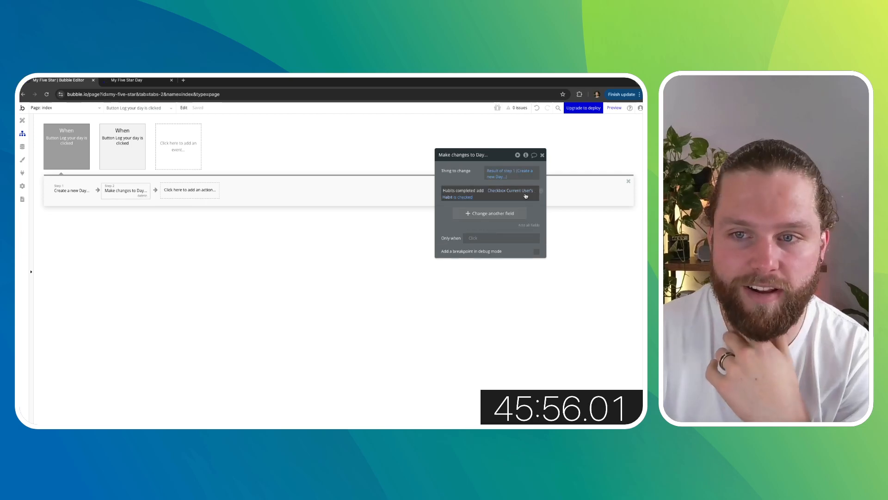
{"action": "left_click", "coordinate": [461, 200]}
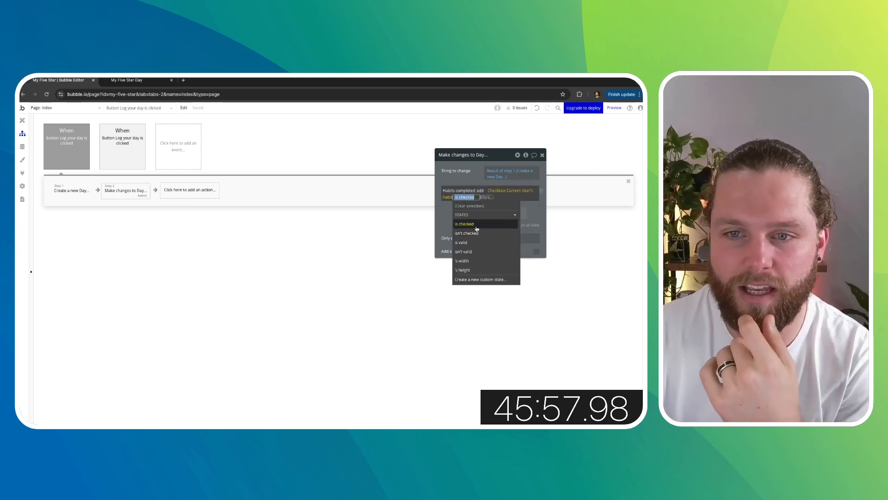
{"action": "left_click", "coordinate": [499, 251]}
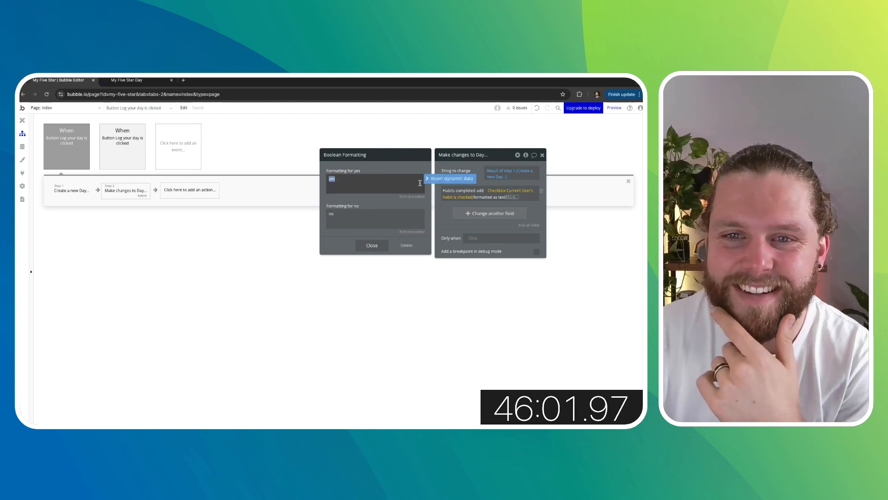
{"action": "left_click", "coordinate": [448, 178]}
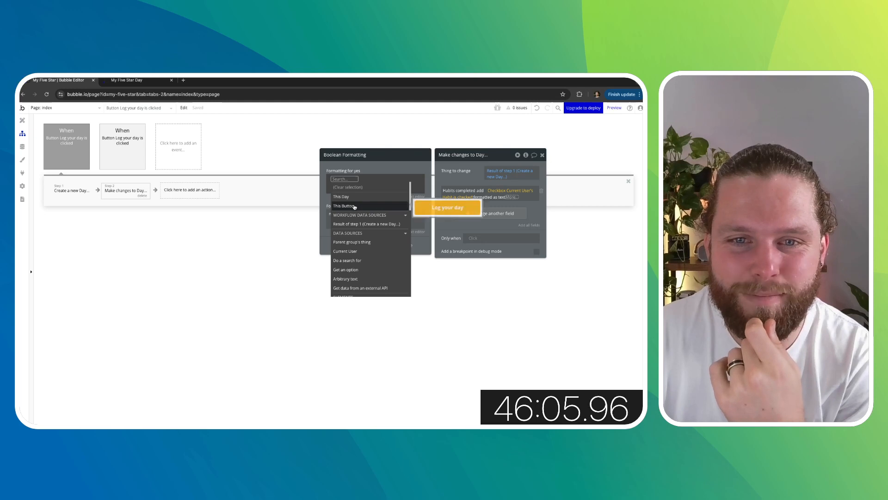
{"action": "scroll", "coordinate": [370, 240], "scroll_direction": "down", "scroll_amount": 3}
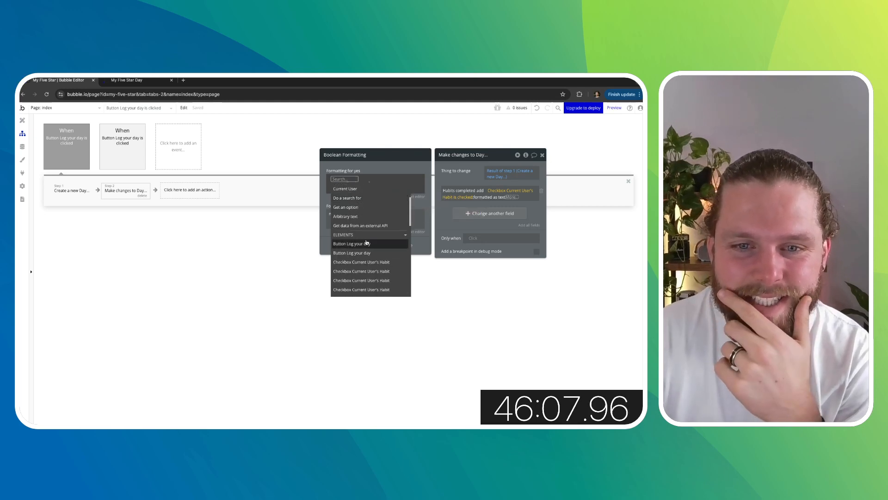
{"action": "left_click", "coordinate": [377, 247]}
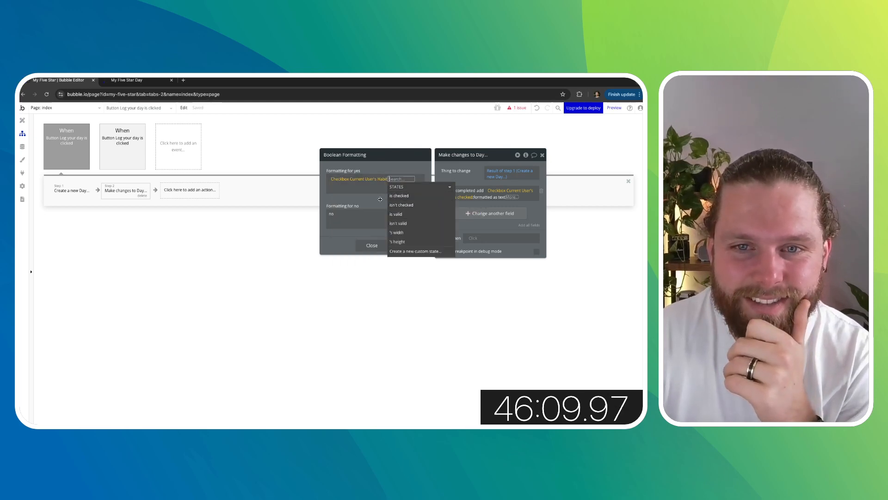
{"action": "left_click", "coordinate": [385, 184]}
{"action": "left_click", "coordinate": [385, 184]}
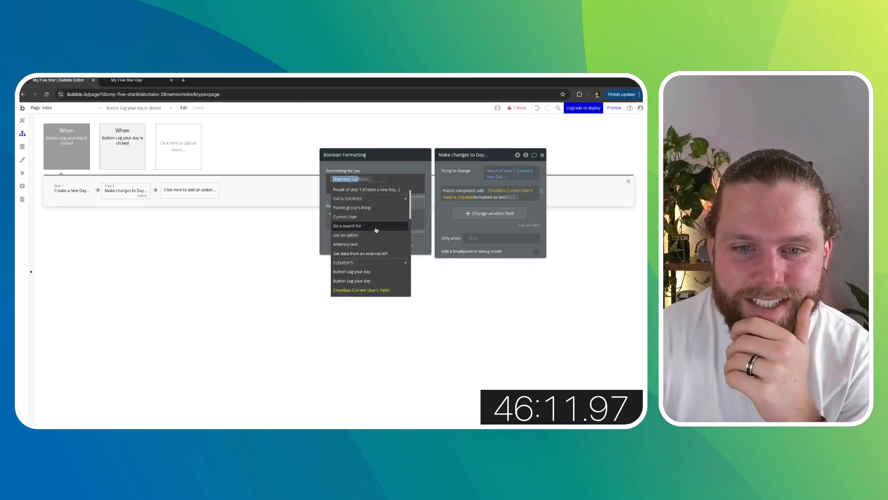
{"action": "scroll", "coordinate": [377, 229], "scroll_direction": "up", "scroll_amount": 5}
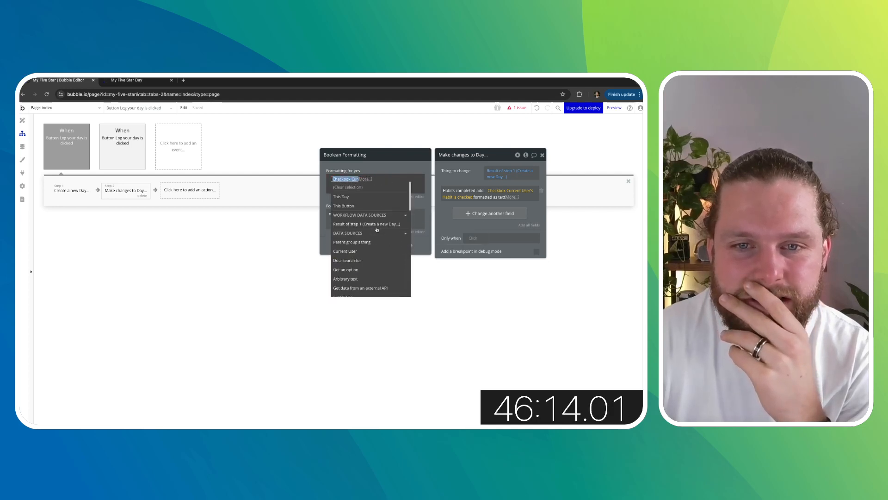
{"action": "left_click", "coordinate": [355, 237]}
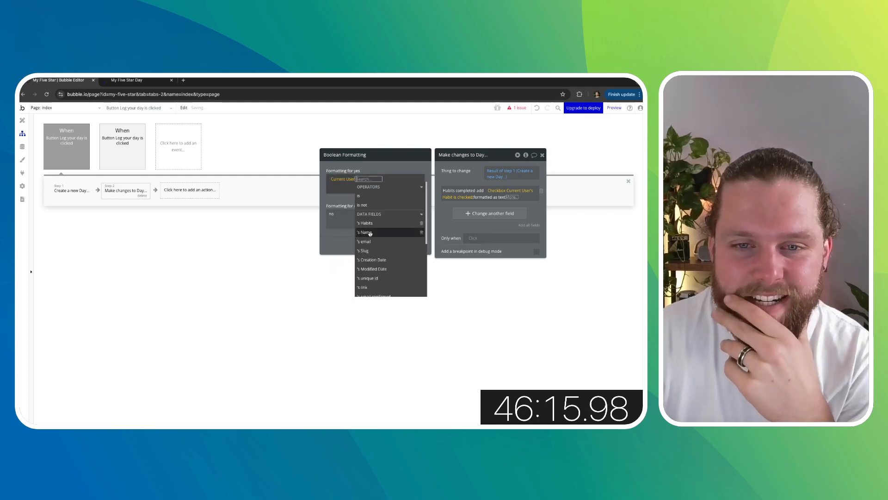
{"action": "left_click", "coordinate": [376, 224]}
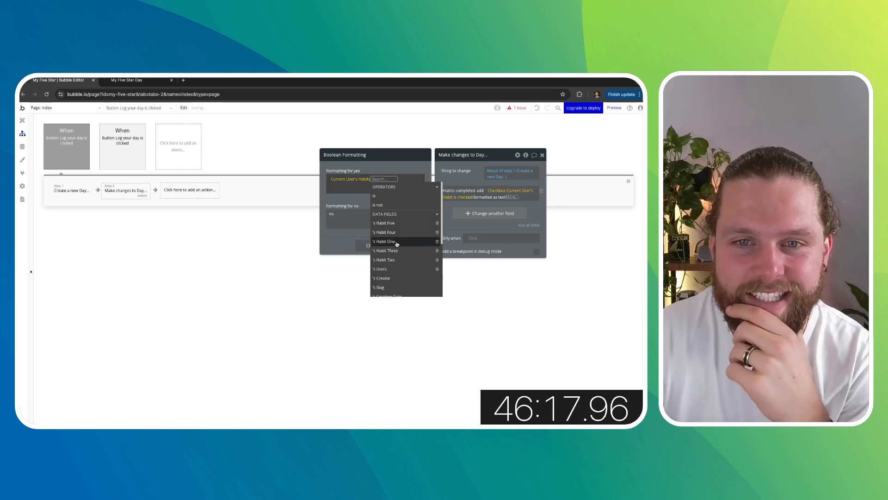
{"action": "left_click", "coordinate": [396, 242]}
{"action": "left_click", "coordinate": [386, 166]}
{"action": "double_click", "coordinate": [353, 214]}
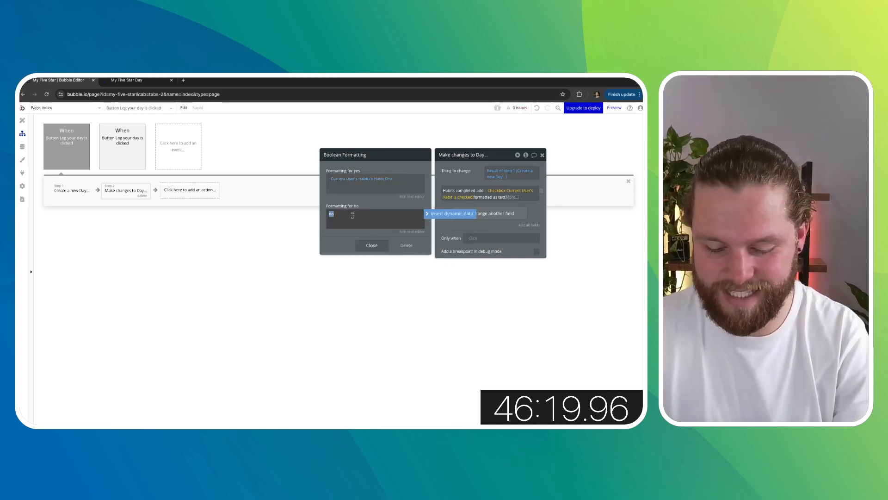
{"action": "key", "text": "BackSpace"}
{"action": "left_click", "coordinate": [378, 199]}
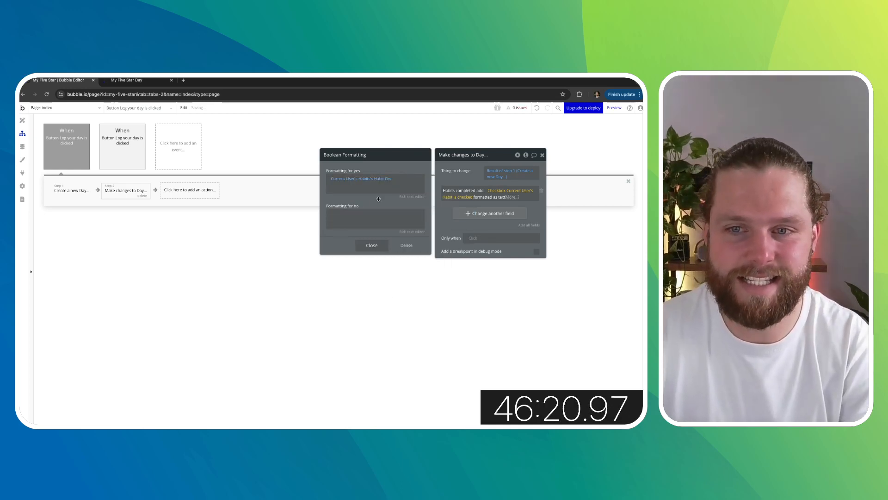
{"action": "left_click", "coordinate": [372, 245]}
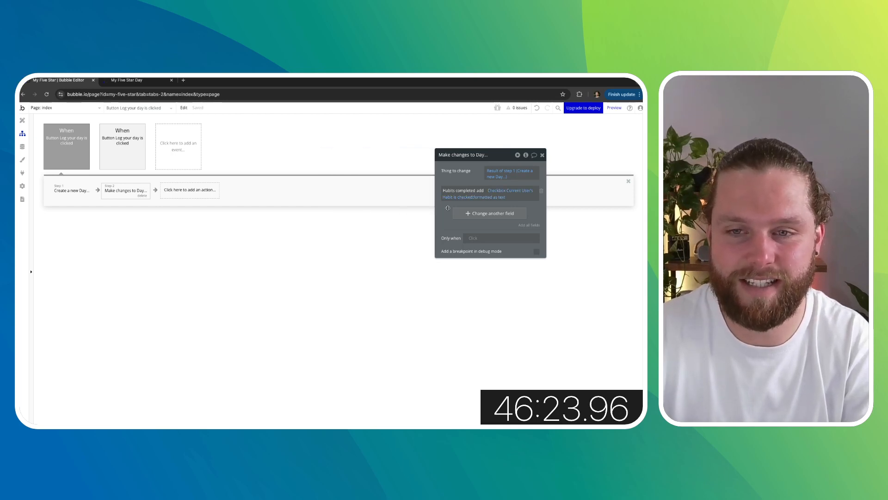
- Add a second Habits completed add field and paste the copied checkbox expression into it
{"action": "left_click", "coordinate": [482, 214]}
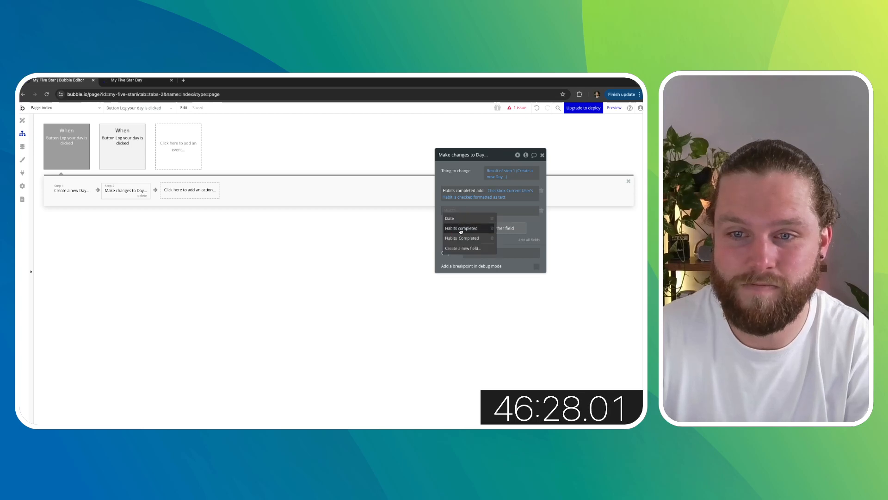
{"action": "left_click", "coordinate": [486, 213]}
{"action": "left_click", "coordinate": [486, 213]}
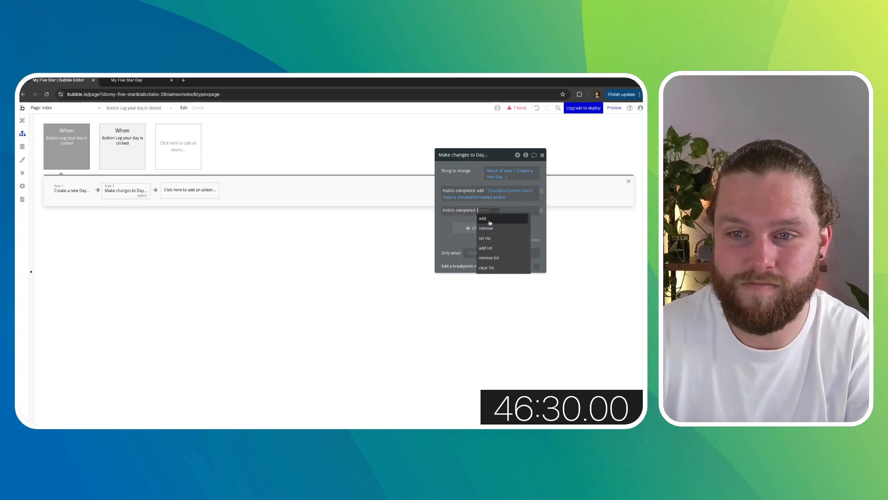
{"action": "left_click", "coordinate": [494, 221]}
{"action": "right_click", "coordinate": [505, 191]}
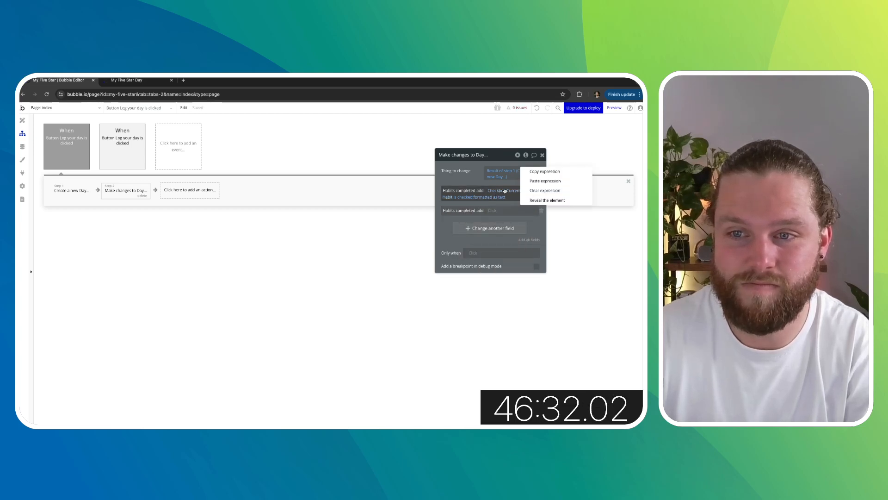
{"action": "left_click", "coordinate": [540, 174]}
{"action": "left_click", "coordinate": [490, 210]}
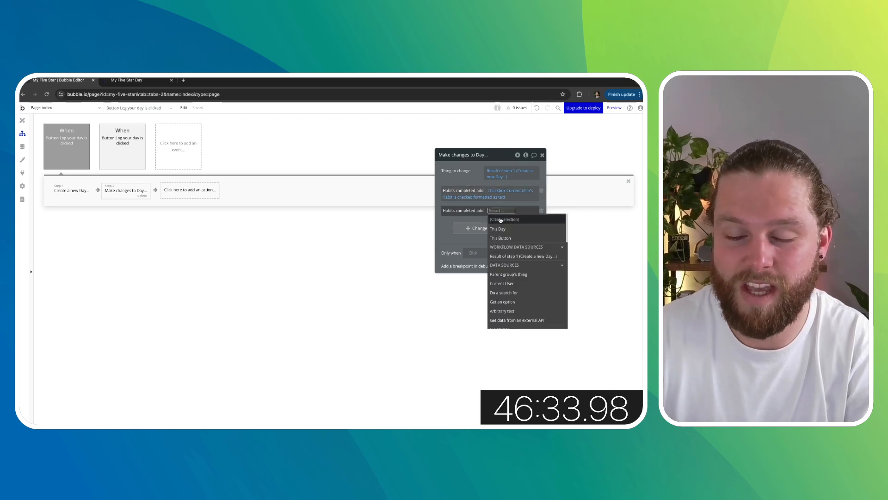
{"action": "scroll", "coordinate": [502, 222], "scroll_direction": "down", "scroll_amount": 4}
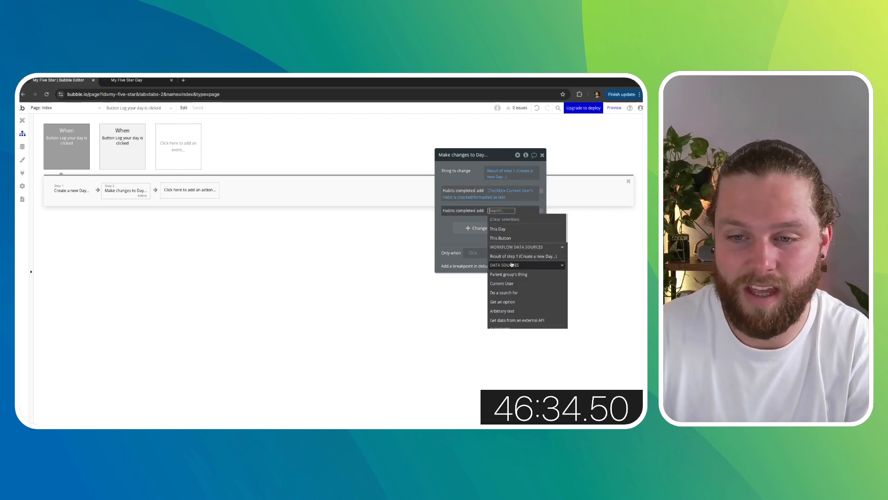
{"action": "right_click", "coordinate": [504, 212]}
{"action": "left_click", "coordinate": [548, 205]}
- Add three more Habits completed add fields, pasting the same checkbox expression into each
{"action": "left_click", "coordinate": [474, 235]}
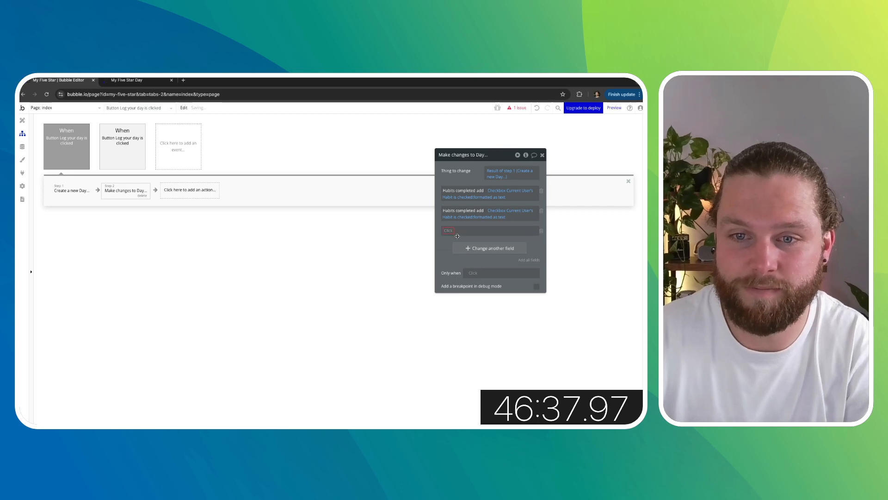
{"action": "left_click", "coordinate": [458, 248]}
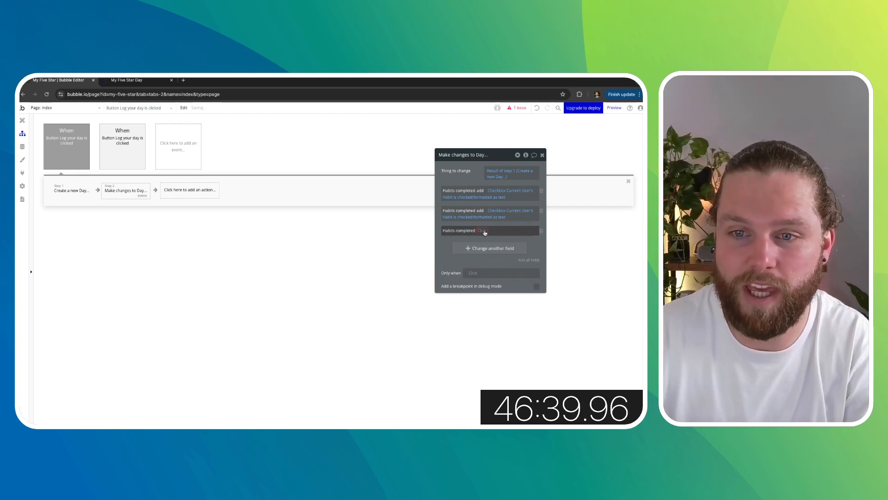
{"action": "right_click", "coordinate": [484, 230]}
{"action": "left_click", "coordinate": [451, 246]}
{"action": "right_click", "coordinate": [485, 232]}
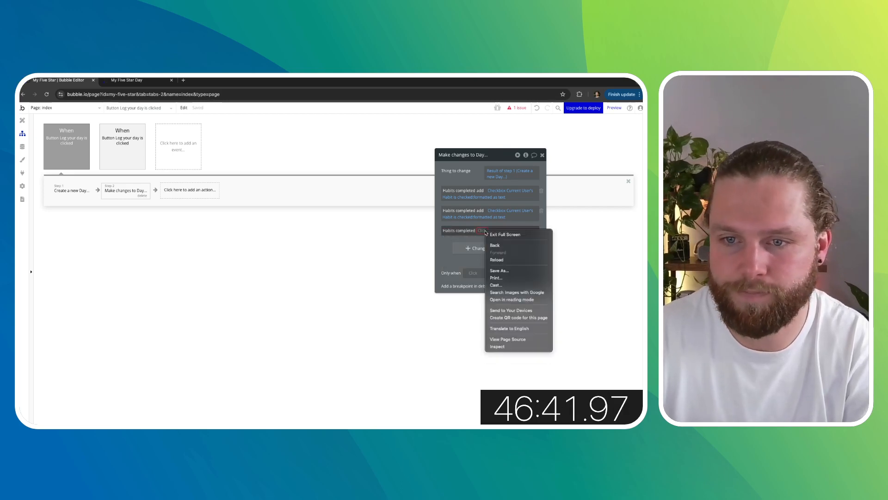
{"action": "left_click", "coordinate": [462, 248]}
{"action": "left_click", "coordinate": [482, 232]}
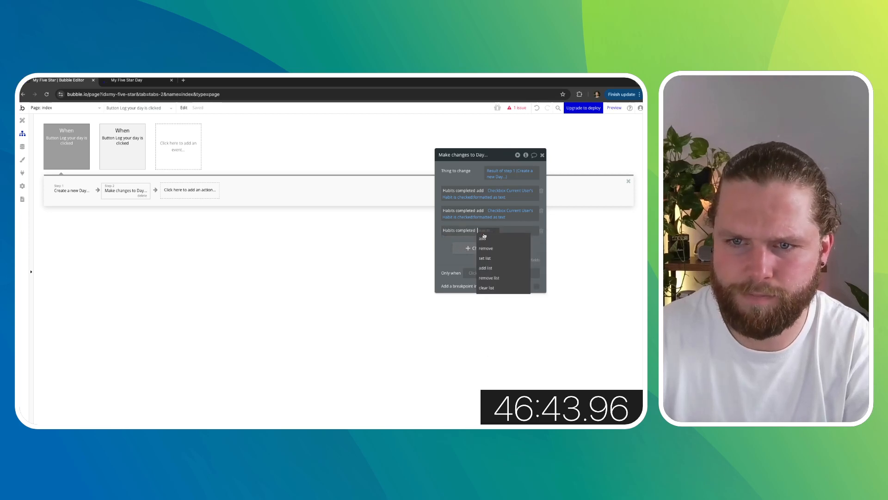
{"action": "left_click", "coordinate": [483, 238]}
{"action": "right_click", "coordinate": [504, 232]}
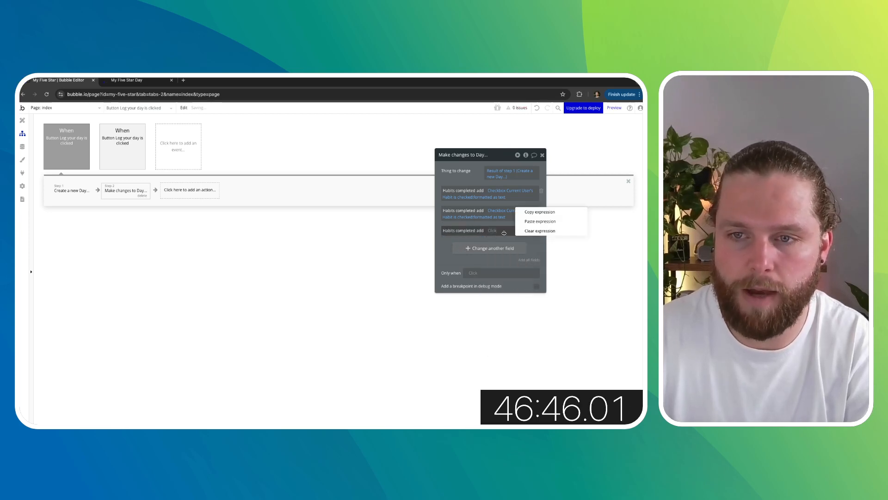
{"action": "left_click", "coordinate": [529, 221]}
{"action": "left_click", "coordinate": [490, 254]}
{"action": "left_click", "coordinate": [461, 252]}
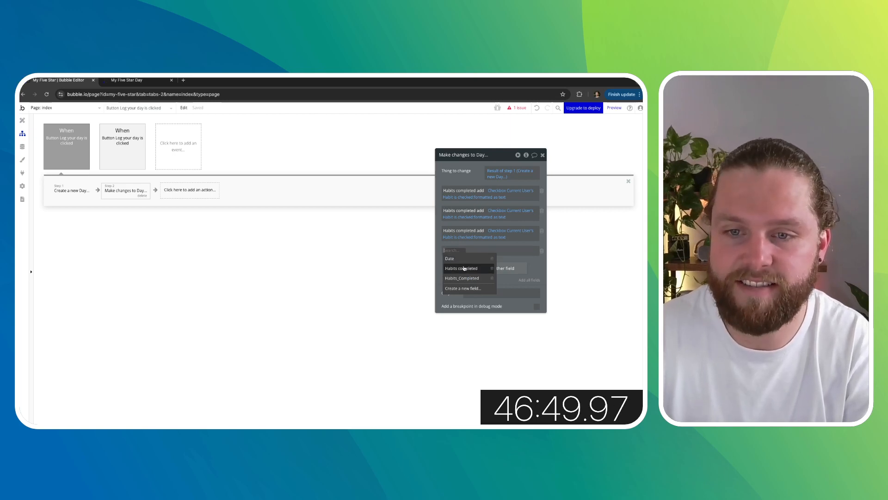
{"action": "left_click", "coordinate": [461, 269]}
{"action": "left_click", "coordinate": [483, 249]}
{"action": "left_click", "coordinate": [483, 258]}
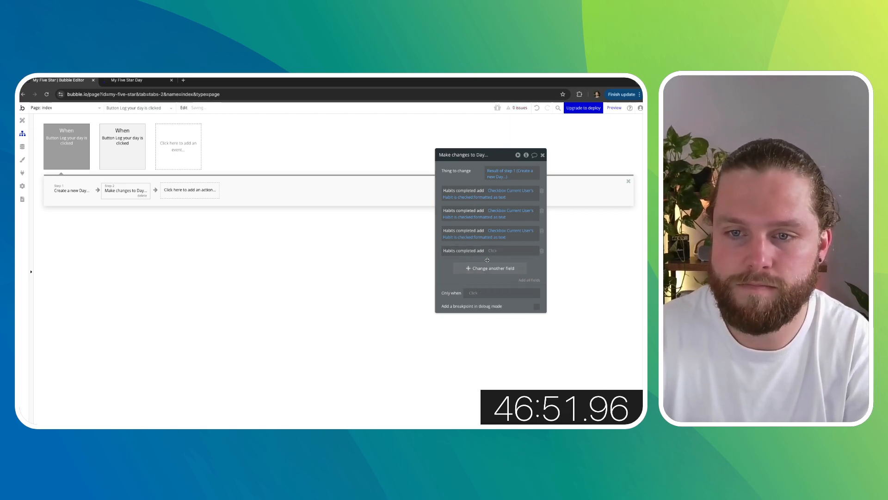
{"action": "right_click", "coordinate": [493, 251]}
{"action": "left_click", "coordinate": [537, 242]}
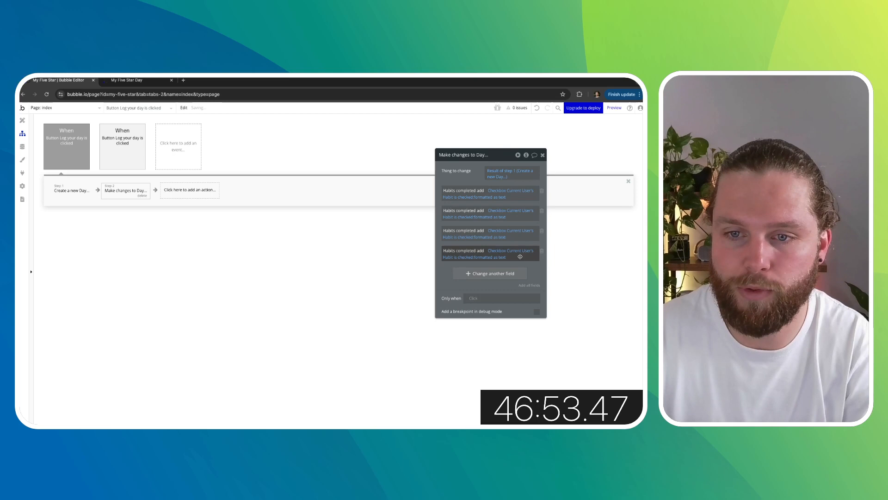
{"action": "left_click", "coordinate": [485, 273]}
{"action": "left_click", "coordinate": [454, 270]}
{"action": "left_click", "coordinate": [462, 288]}
{"action": "left_click", "coordinate": [481, 271]}
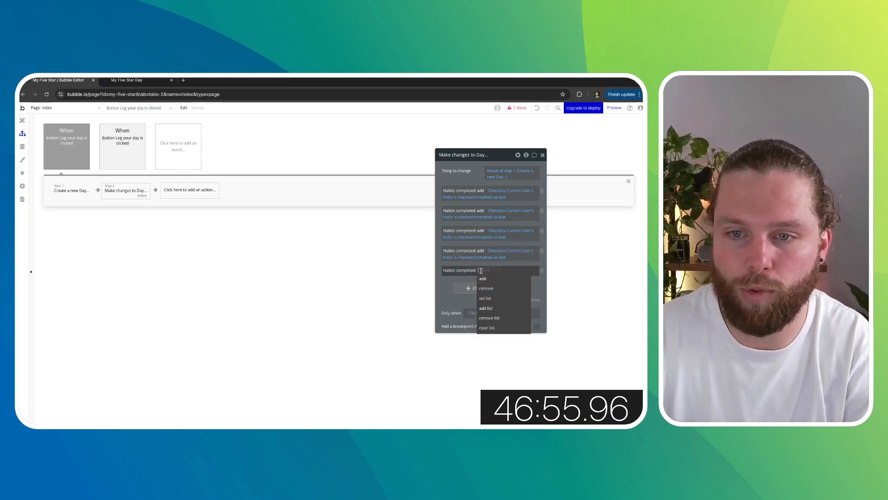
{"action": "left_click", "coordinate": [488, 279]}
{"action": "right_click", "coordinate": [490, 273]}
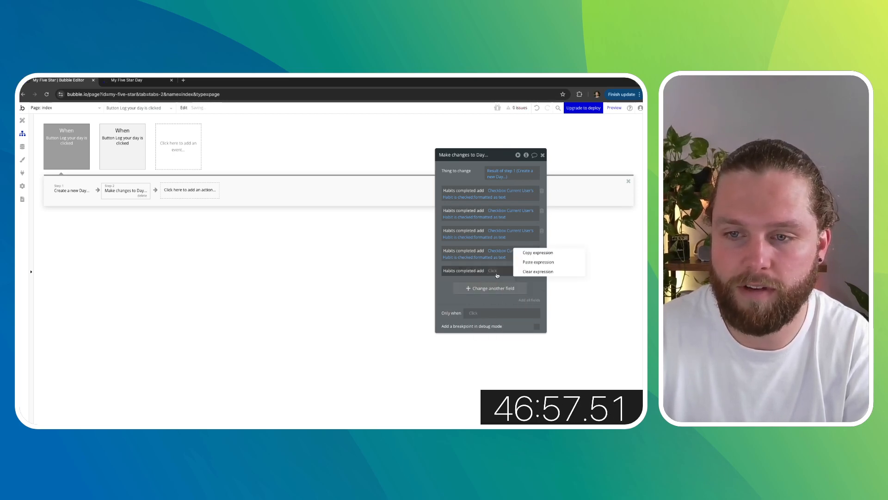
{"action": "left_click", "coordinate": [535, 259]}
- Point the second Habits completed field to the second habit checkbox and format its yes value as Current User's Habits's Habit Two
{"action": "left_click", "coordinate": [502, 211]}
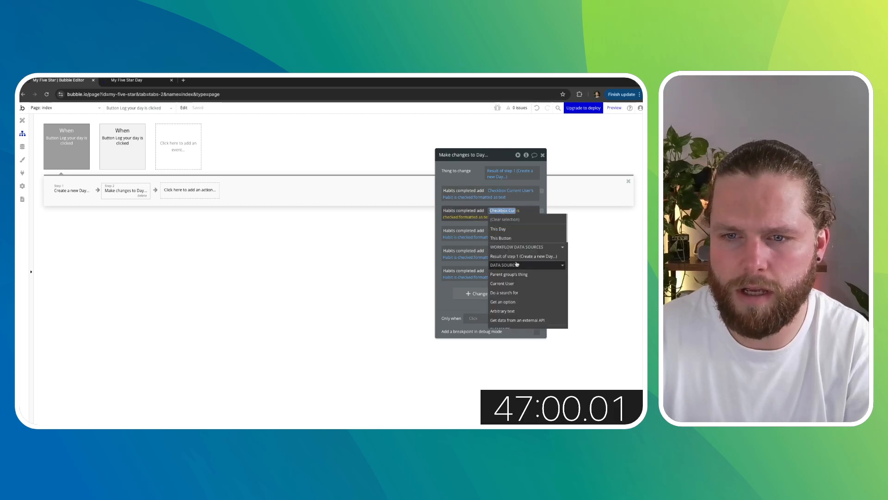
{"action": "left_click", "coordinate": [519, 268]}
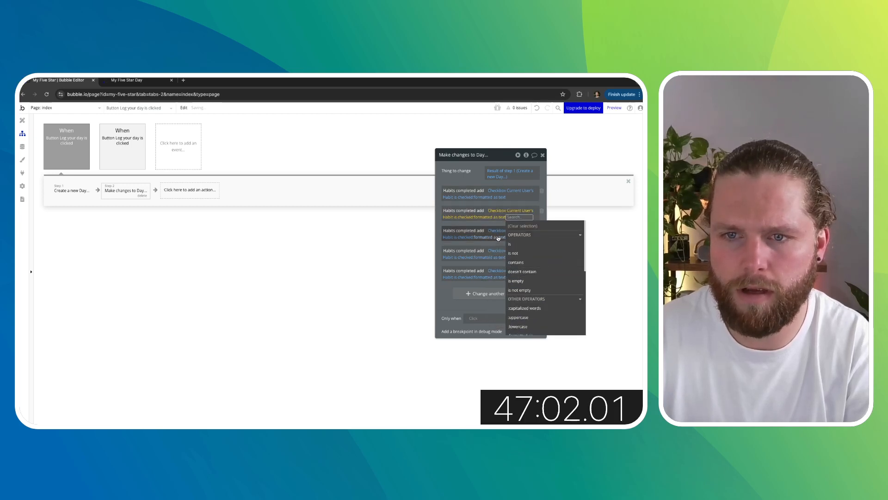
{"action": "left_click", "coordinate": [498, 212]}
{"action": "left_click", "coordinate": [458, 219]}
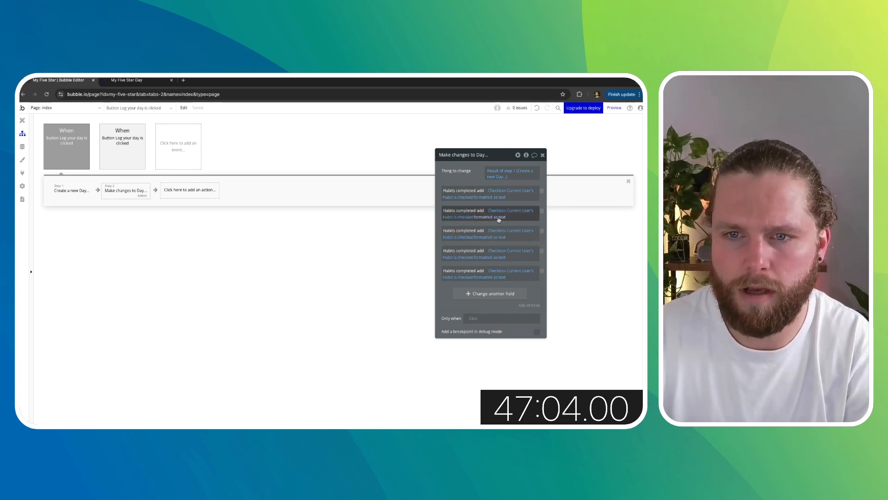
{"action": "left_click", "coordinate": [500, 217]}
{"action": "left_click", "coordinate": [389, 179]}
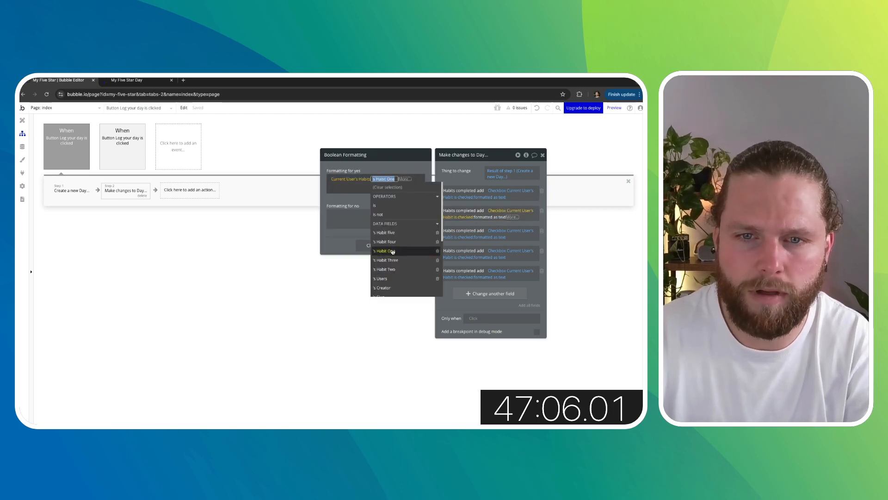
{"action": "left_click", "coordinate": [393, 267]}
{"action": "left_click", "coordinate": [357, 202]}
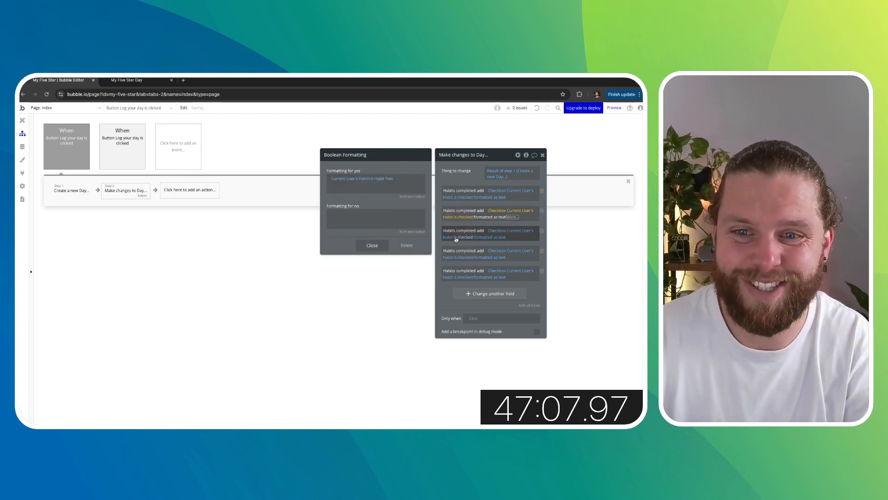
- Point the third Habits completed field to the third habit checkbox and format its yes value as Current User's Habits's Habit Three
{"action": "left_click", "coordinate": [513, 232]}
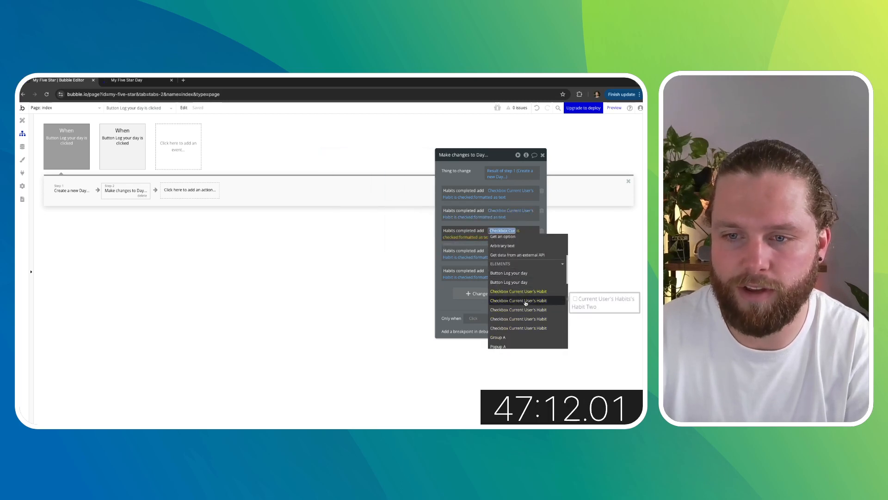
{"action": "left_click", "coordinate": [526, 309]}
{"action": "left_click", "coordinate": [422, 252]}
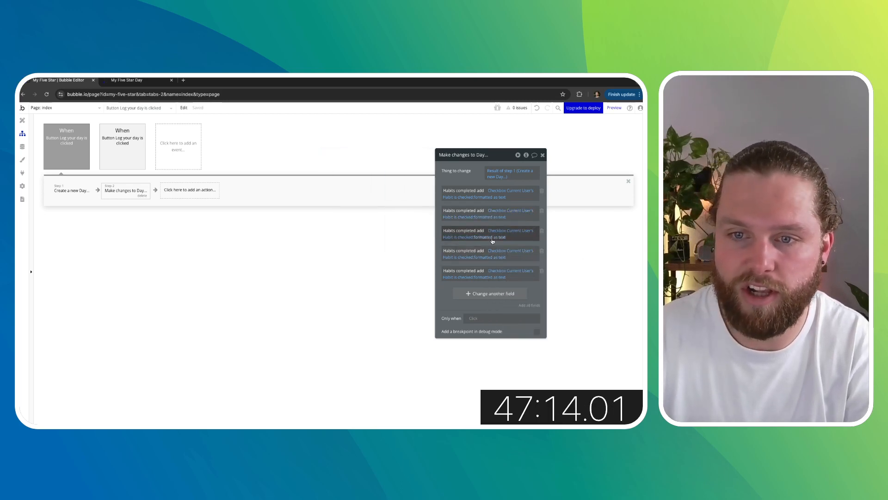
{"action": "left_click", "coordinate": [493, 240]}
{"action": "left_click", "coordinate": [384, 179]}
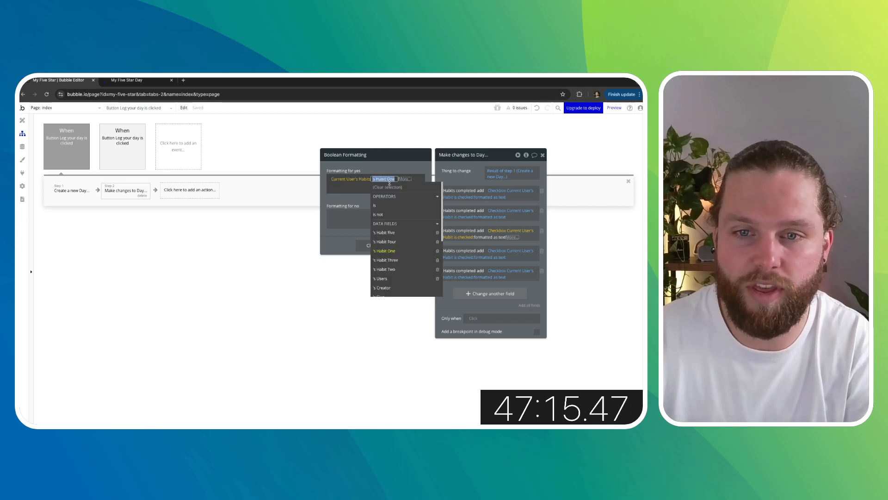
{"action": "left_click", "coordinate": [402, 260]}
{"action": "left_click", "coordinate": [381, 246]}
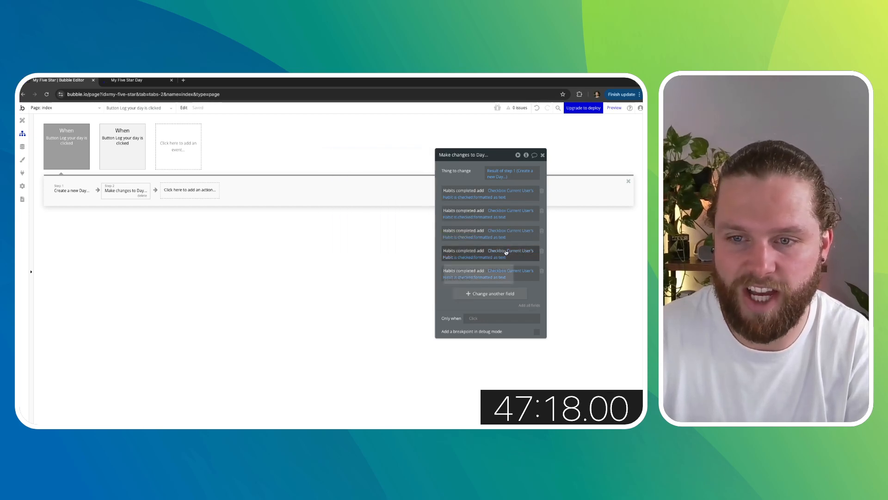
- Point the fourth Habits completed field to the fourth habit checkbox and format its yes value as Current User's Habits's Habit Four
{"action": "left_click", "coordinate": [506, 252]}
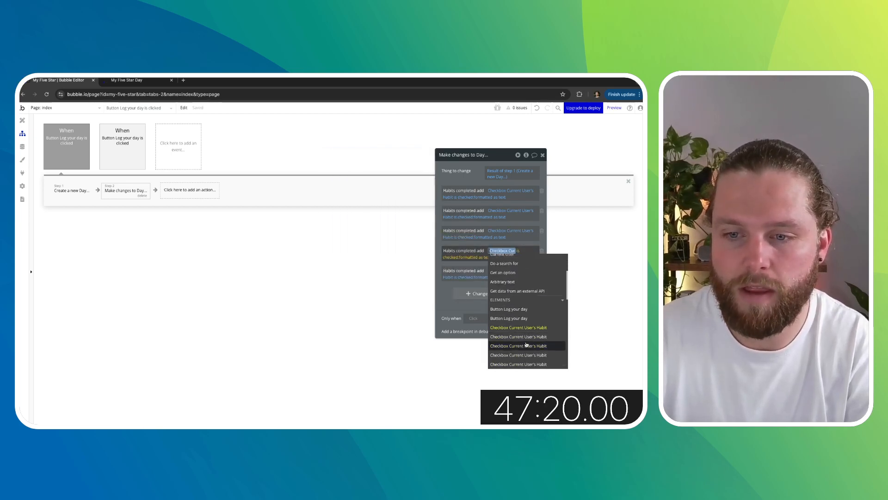
{"action": "scroll", "coordinate": [527, 345], "scroll_direction": "up", "scroll_amount": 1}
{"action": "left_click", "coordinate": [527, 355]}
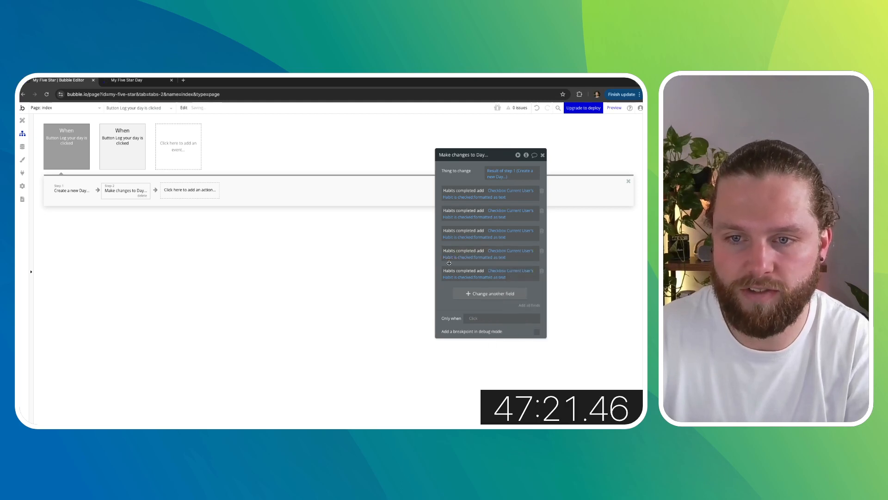
{"action": "left_click", "coordinate": [495, 259]}
{"action": "left_click", "coordinate": [384, 179]}
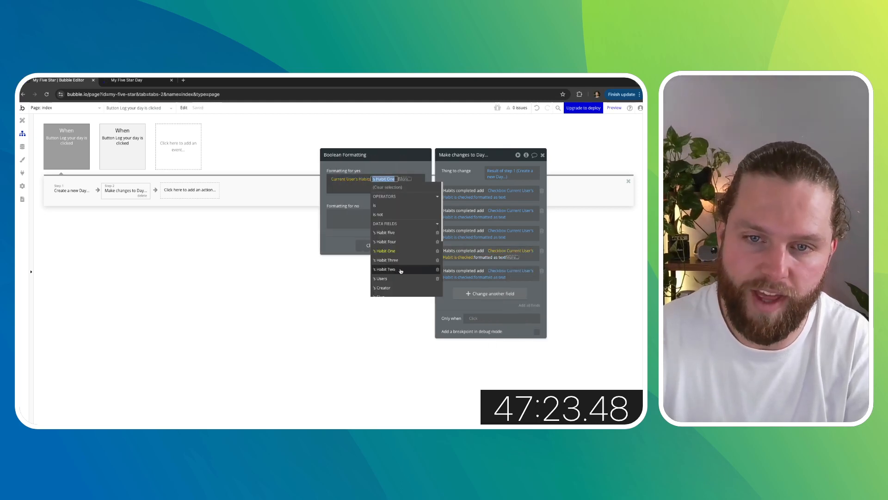
{"action": "left_click", "coordinate": [397, 241]}
{"action": "left_click", "coordinate": [506, 264]}
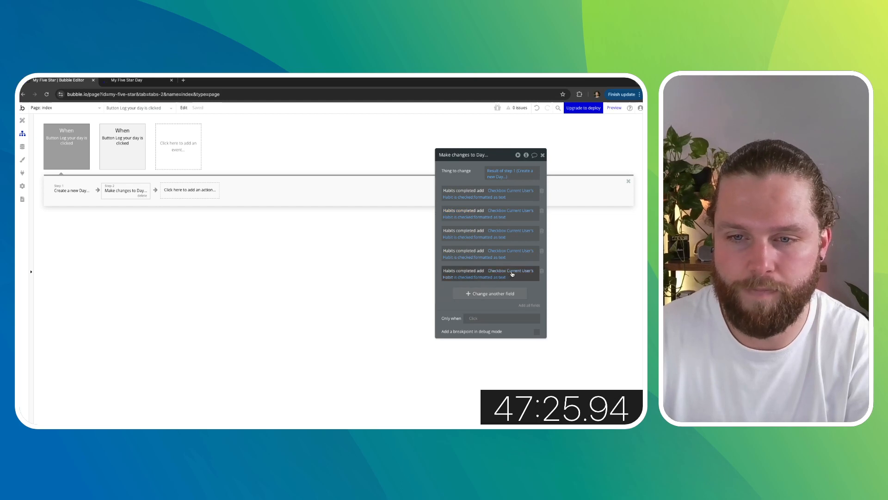
- Point the fifth Habits completed field to the fifth habit checkbox, format its yes value as Current User's Habits's Habit Five, and close the action
{"action": "left_click", "coordinate": [501, 272]}
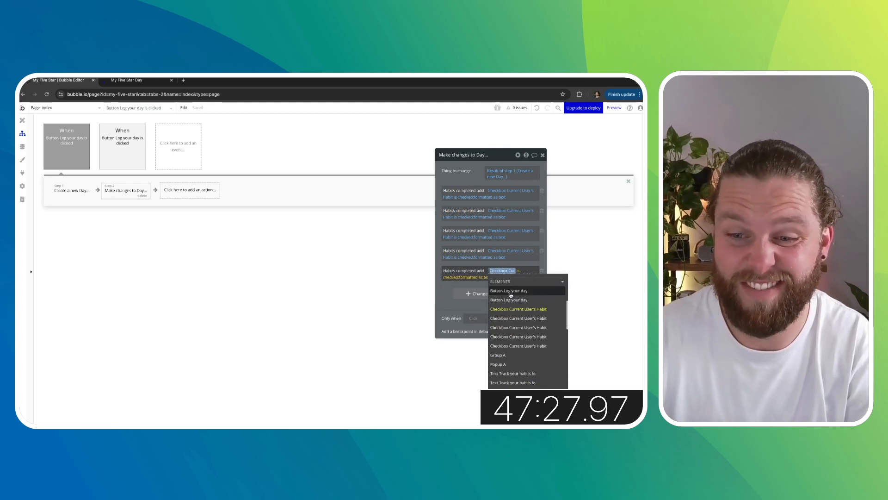
{"action": "left_click", "coordinate": [509, 324]}
{"action": "left_click", "coordinate": [491, 277]}
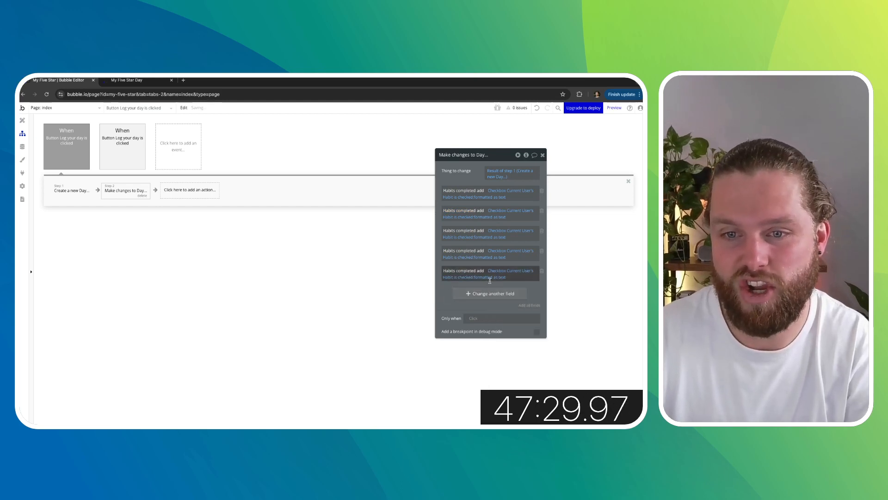
{"action": "left_click", "coordinate": [493, 277]}
{"action": "left_click", "coordinate": [384, 185]}
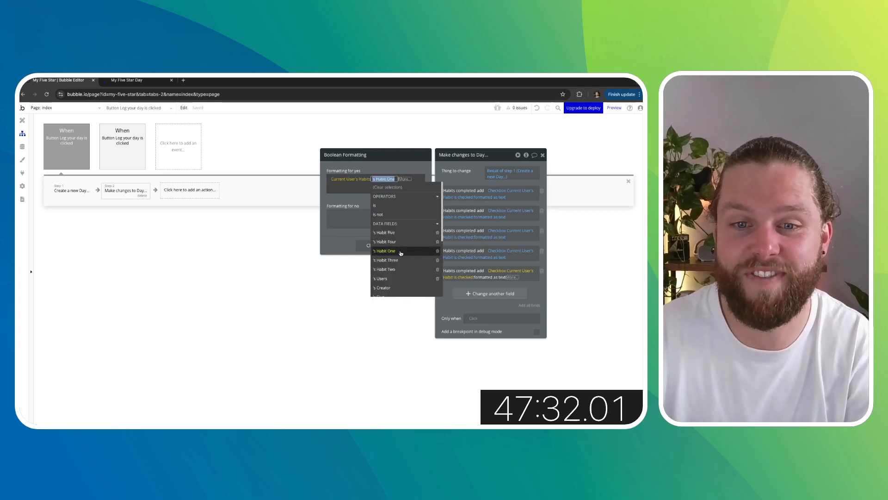
{"action": "left_click", "coordinate": [398, 231]}
{"action": "left_click", "coordinate": [374, 198]}
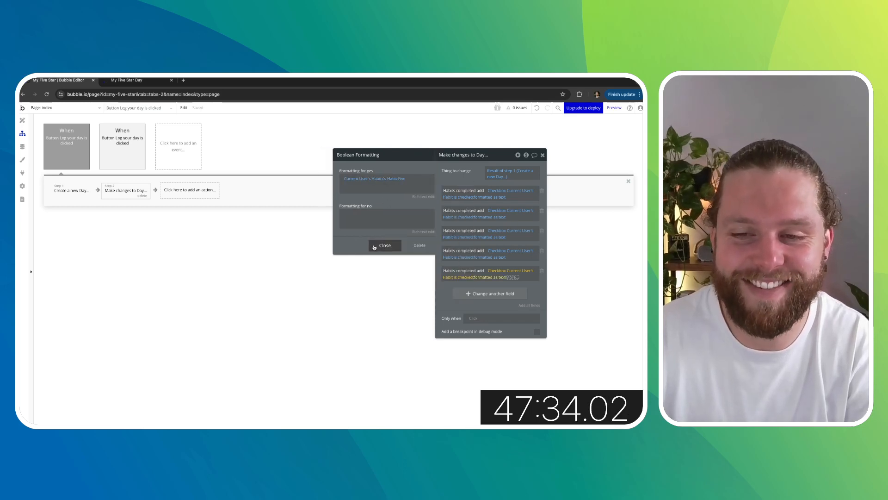
{"action": "left_click", "coordinate": [373, 245]}
{"action": "left_click", "coordinate": [445, 292]}
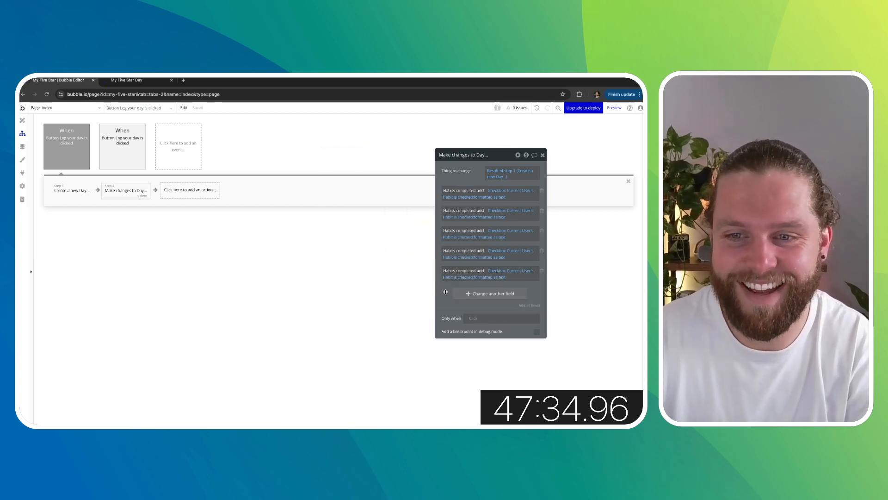
{"action": "left_click", "coordinate": [541, 155]}
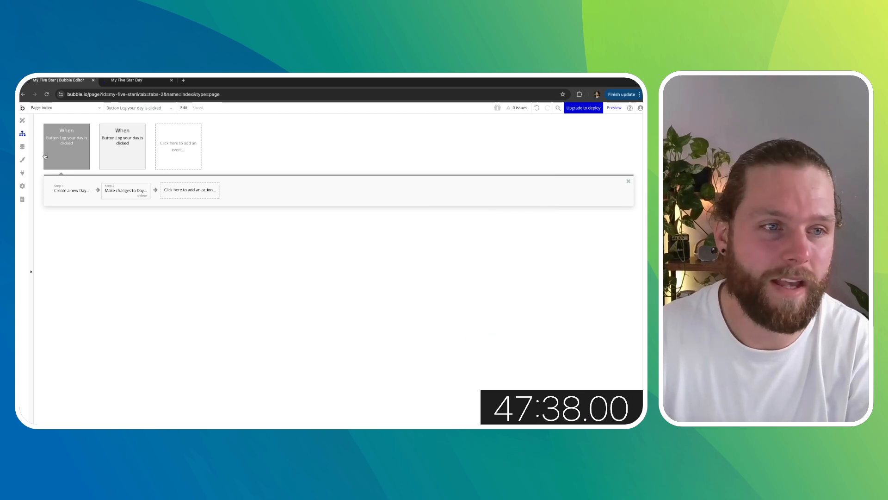
- Delete the existing Day entry from the app data
{"action": "left_click", "coordinate": [22, 146]}
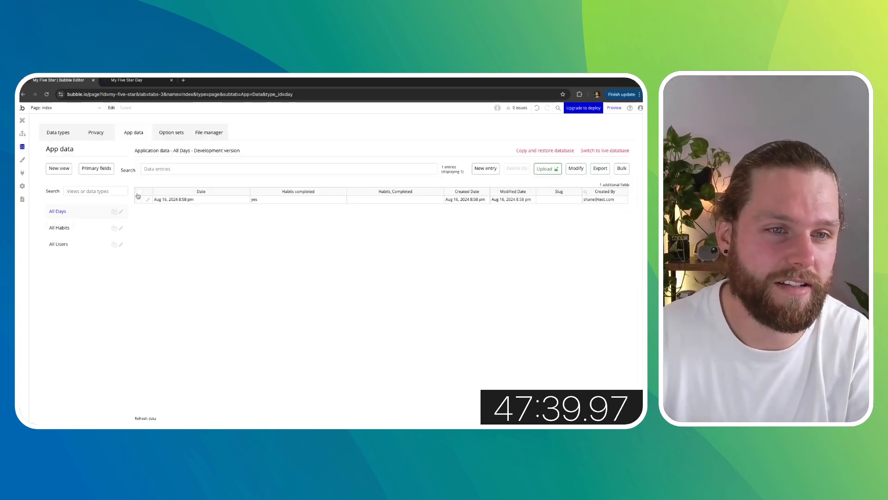
{"action": "left_click", "coordinate": [516, 170]}
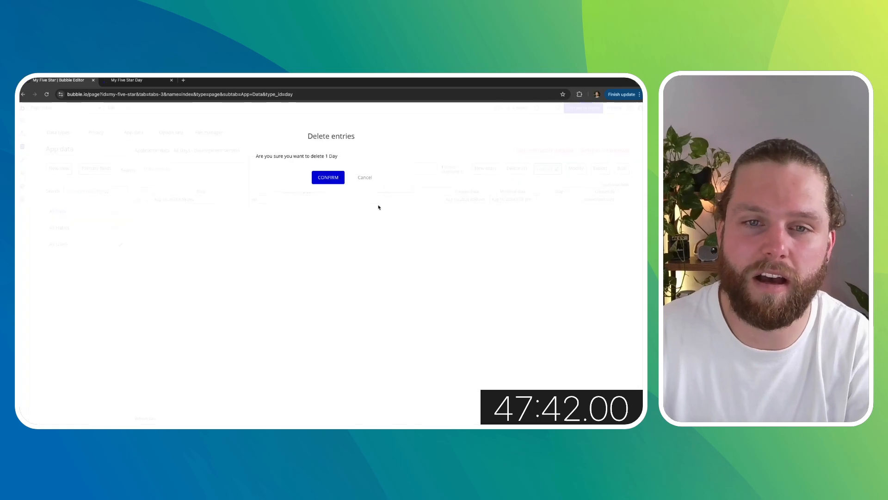
{"action": "left_click", "coordinate": [328, 176]}
{"action": "left_click", "coordinate": [328, 184]}
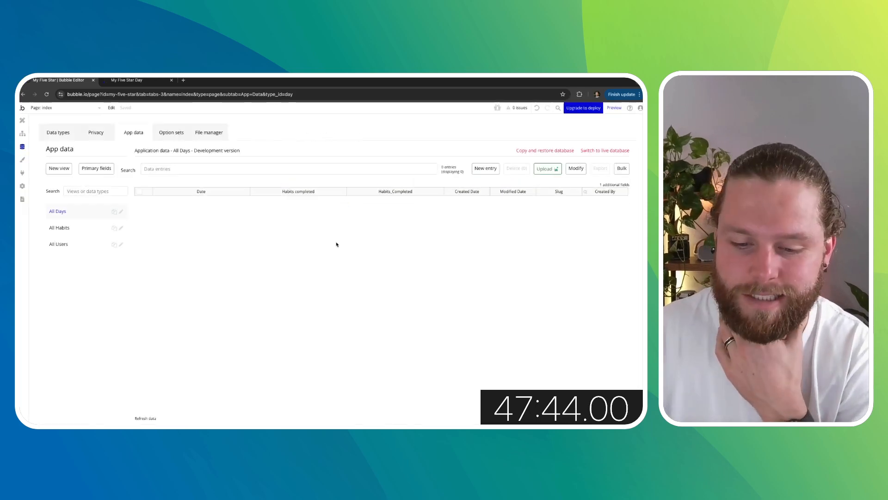
- Refresh the preview, log a day with all five habits checked, and review the new Day entry in app data
{"action": "left_click", "coordinate": [136, 82]}
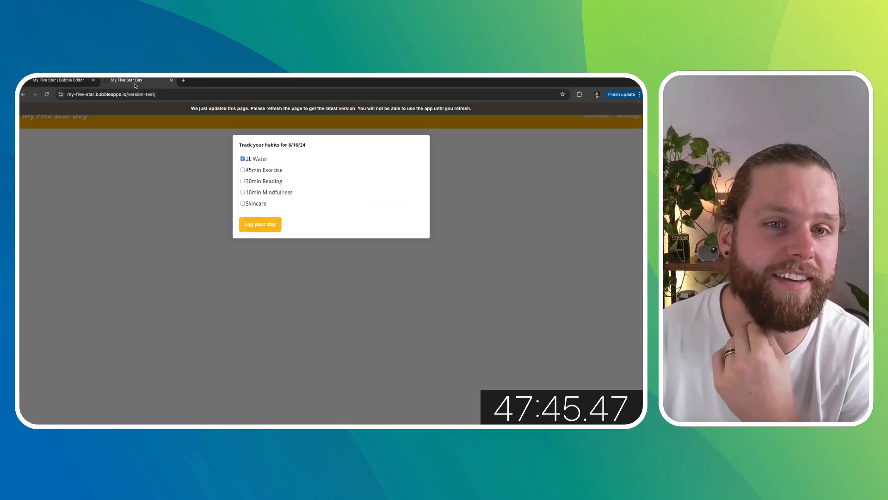
{"action": "left_click", "coordinate": [47, 94]}
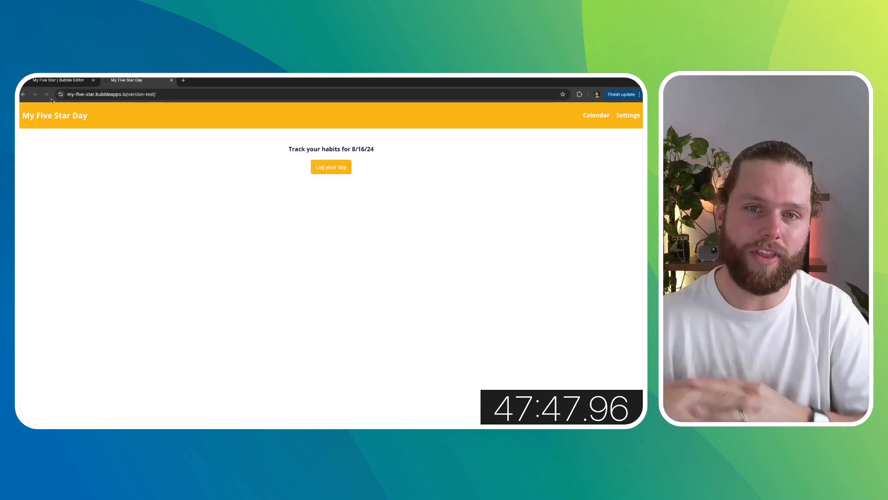
{"action": "left_click", "coordinate": [325, 166]}
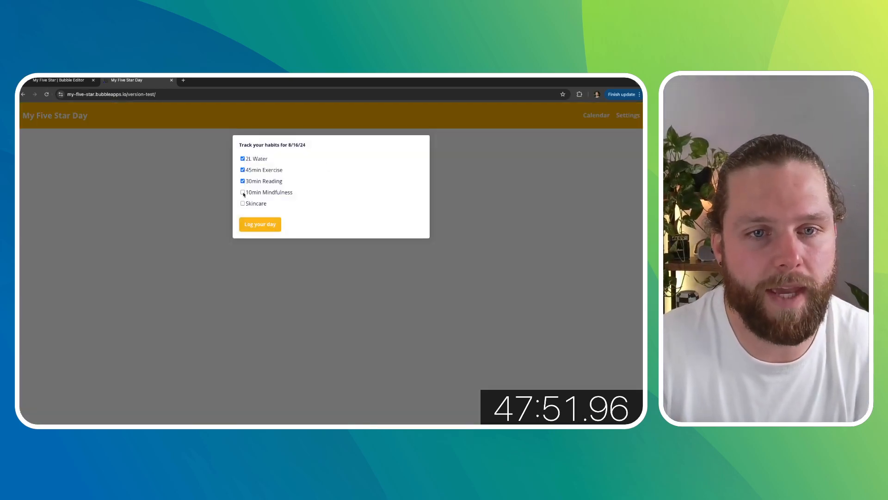
{"action": "left_click", "coordinate": [72, 83]}
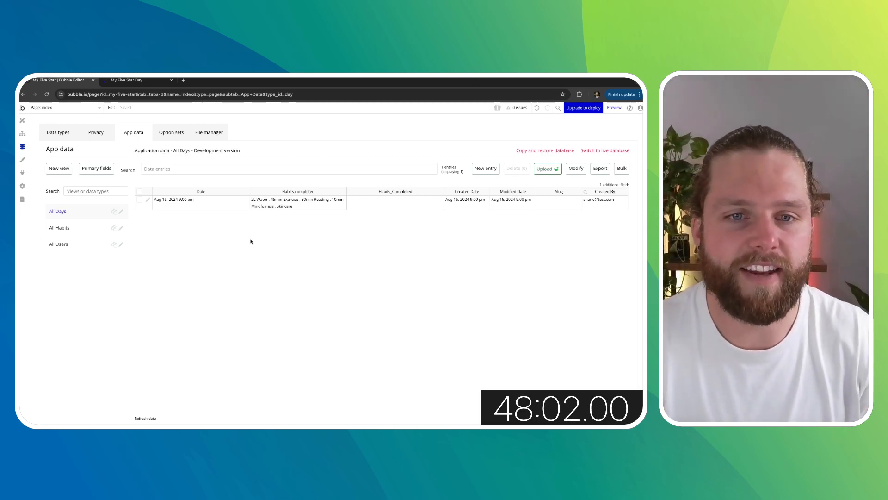
- Add a Hide element action for Popup A at the end of the Log your day workflow
{"action": "left_click", "coordinate": [22, 120]}
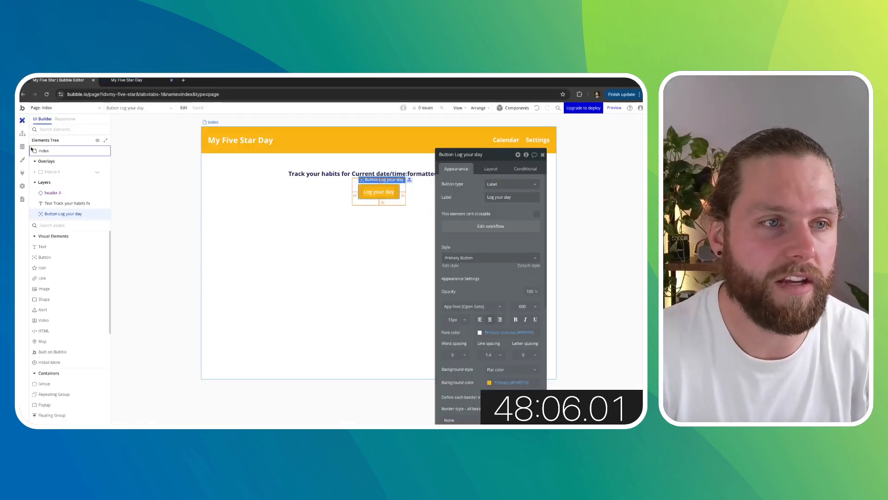
{"action": "left_click", "coordinate": [22, 134]}
{"action": "left_click", "coordinate": [125, 190]}
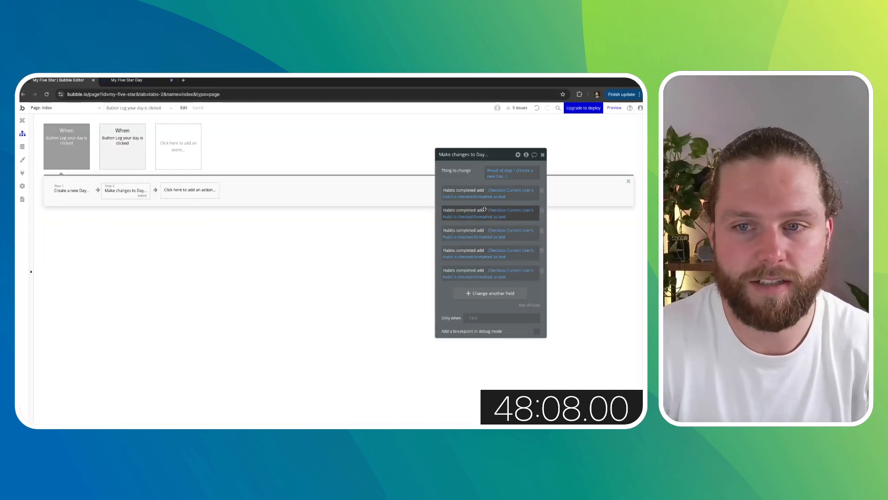
{"action": "left_click", "coordinate": [187, 190]}
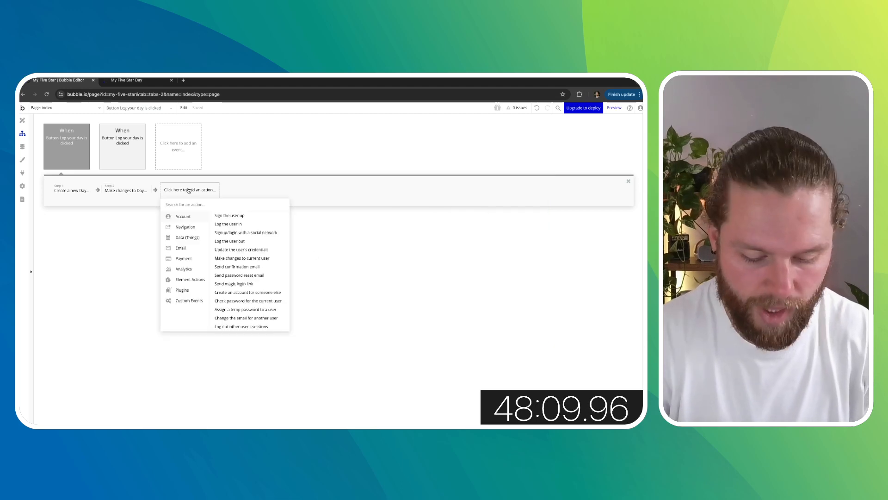
{"action": "type", "text": "hide"}
{"action": "left_click", "coordinate": [189, 215]}
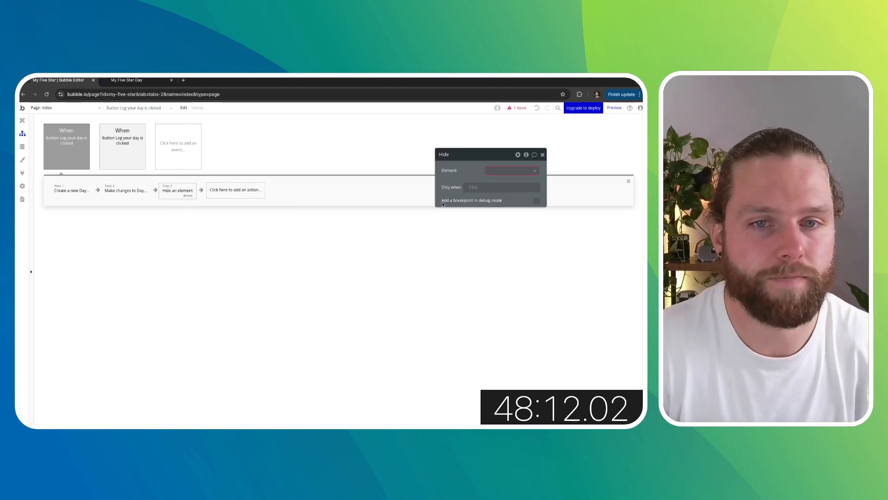
{"action": "left_click", "coordinate": [504, 172]}
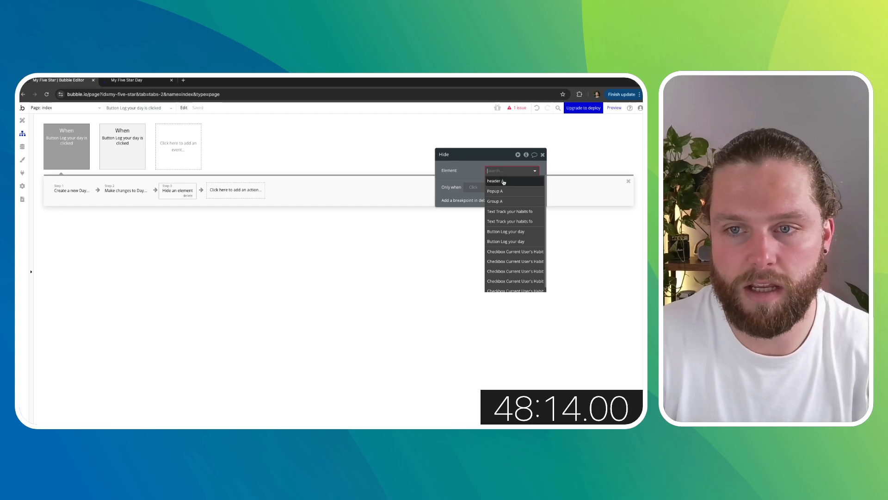
{"action": "left_click", "coordinate": [496, 191]}
{"action": "left_click", "coordinate": [542, 154]}
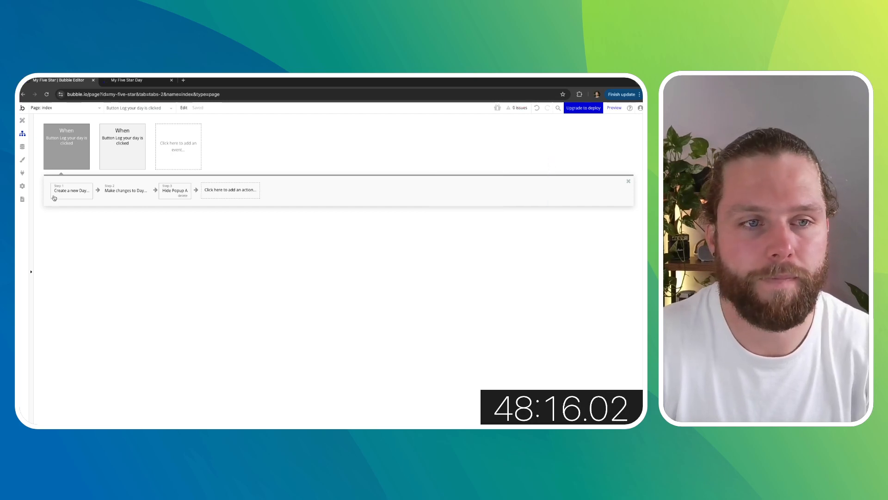
- Refresh the preview and open the Log your day popup to test the workflow again
{"action": "left_click", "coordinate": [23, 120]}
{"action": "left_click", "coordinate": [119, 84]}
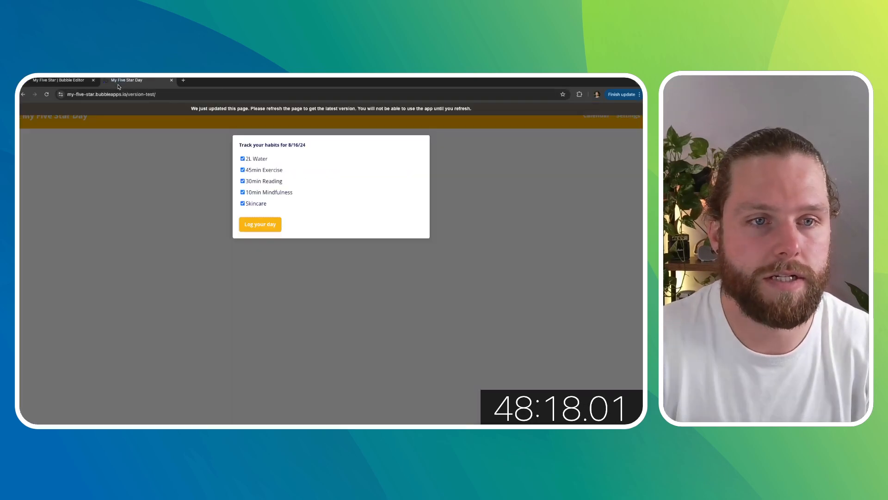
{"action": "left_click", "coordinate": [49, 94]}
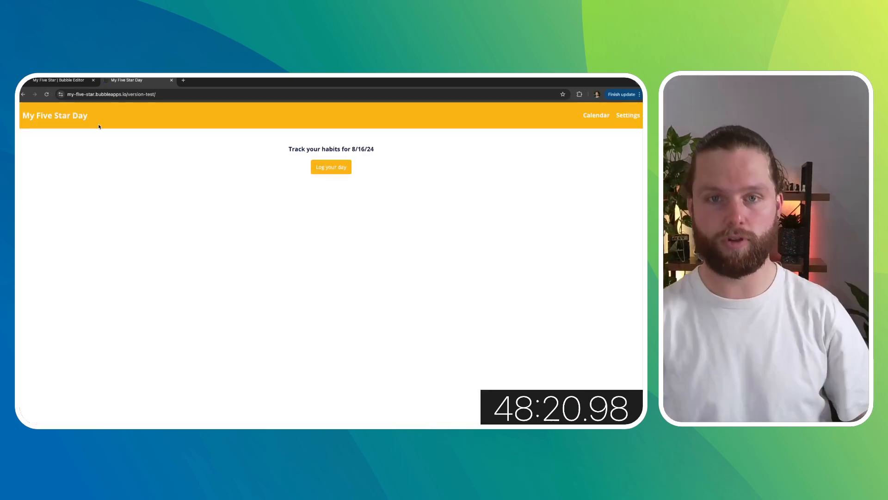
{"action": "left_click", "coordinate": [321, 167]}
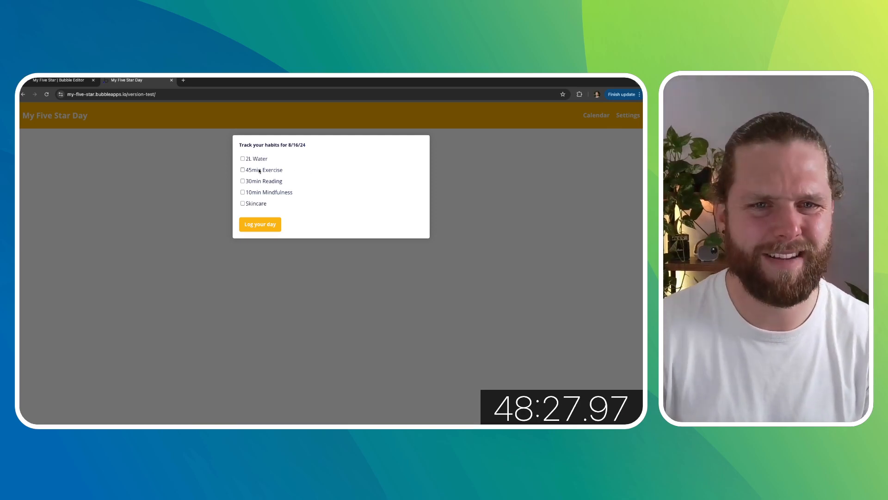
- Log a day in the preview with 2L Water, 30min Reading and Skincare checked
{"action": "left_click", "coordinate": [242, 159]}
{"action": "left_click", "coordinate": [243, 181]}
{"action": "left_click", "coordinate": [242, 203]}
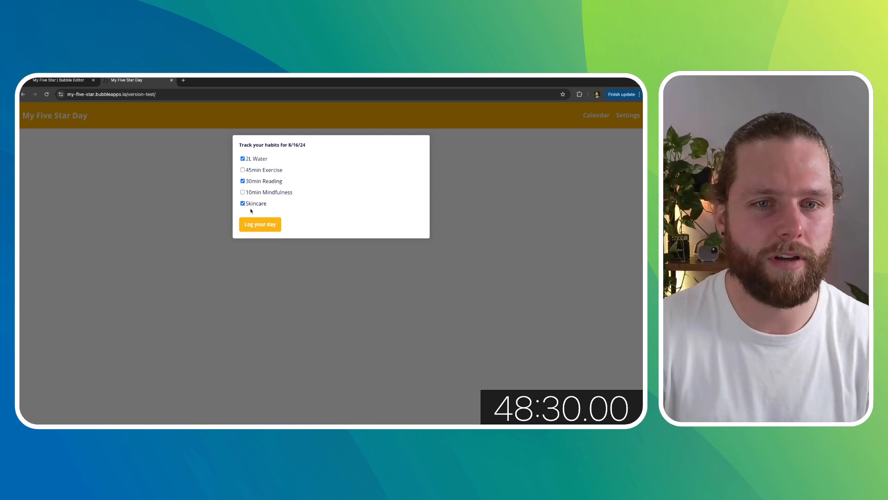
{"action": "left_click", "coordinate": [260, 224]}
- Return to the editor and review the Days, Habits and Users entries in the app data
{"action": "left_click", "coordinate": [58, 80]}
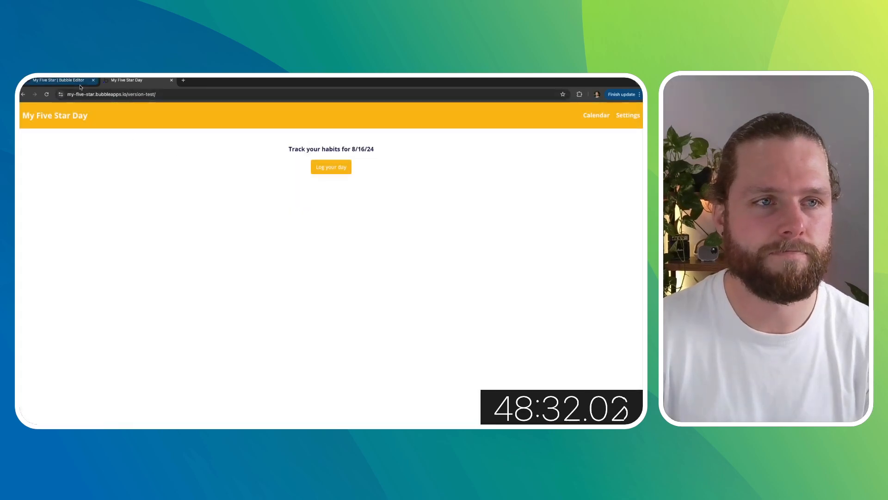
{"action": "left_click", "coordinate": [22, 134]}
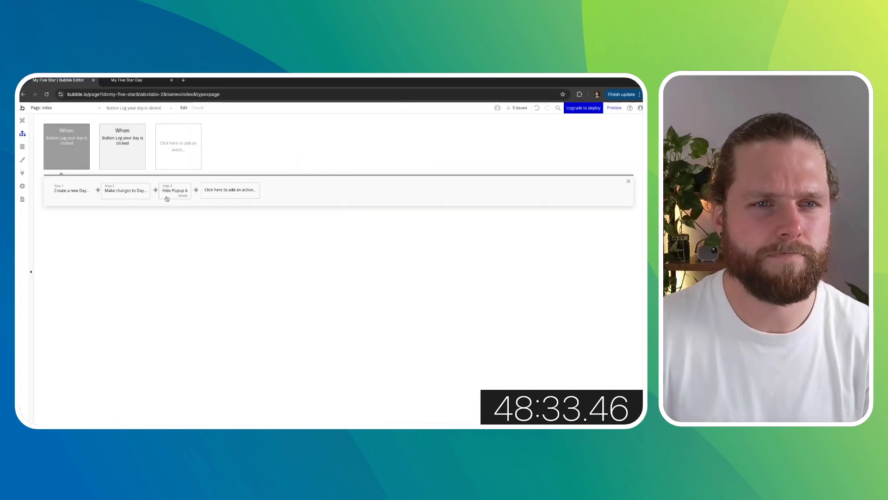
{"action": "left_click", "coordinate": [23, 147]}
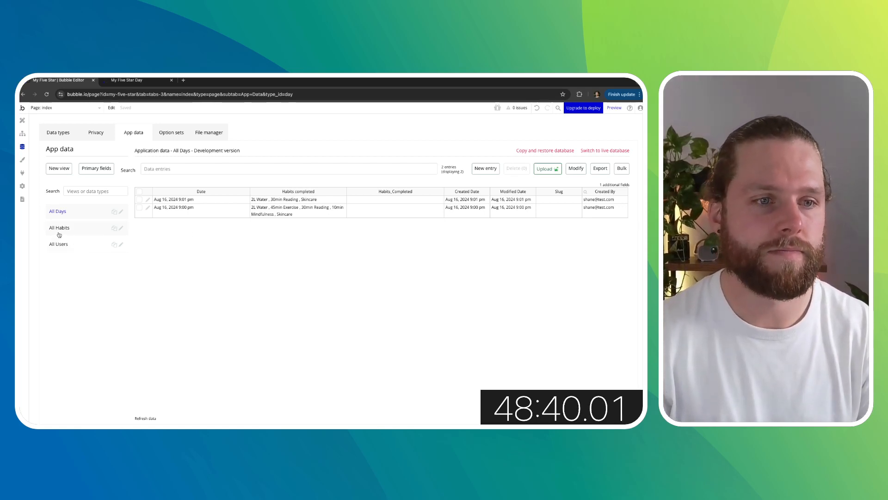
{"action": "left_click", "coordinate": [76, 229]}
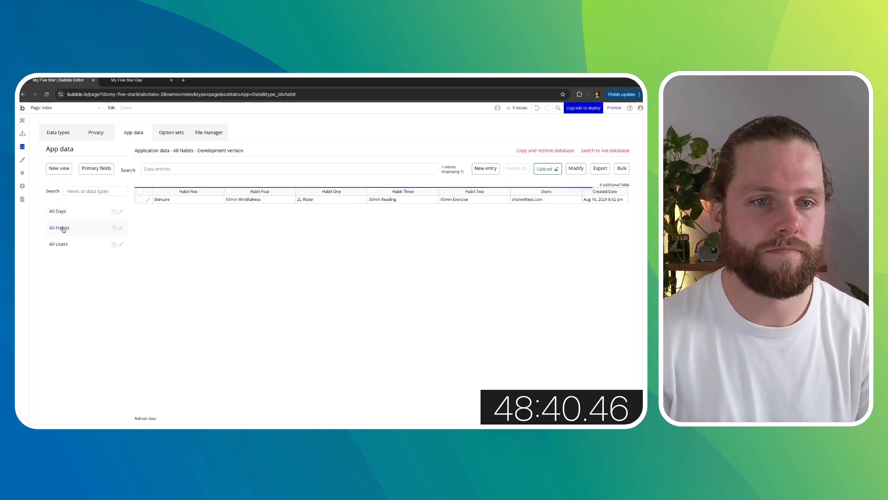
{"action": "left_click", "coordinate": [86, 215]}
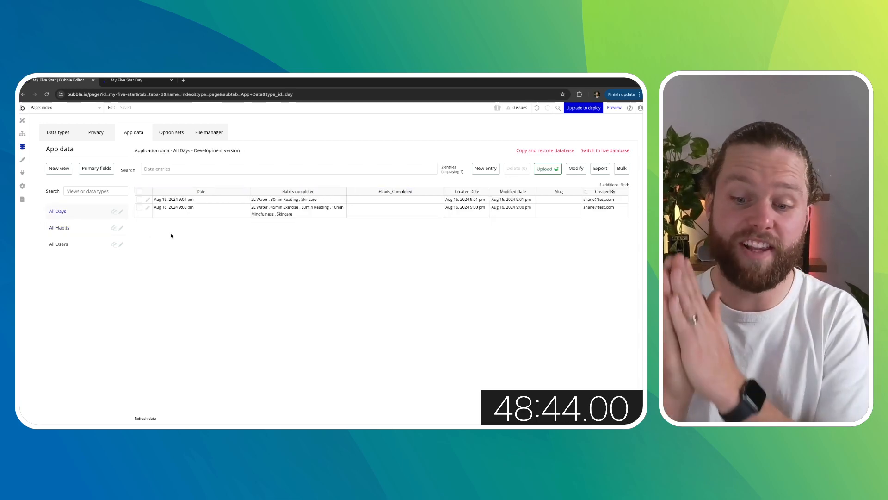
{"action": "left_click", "coordinate": [82, 246]}
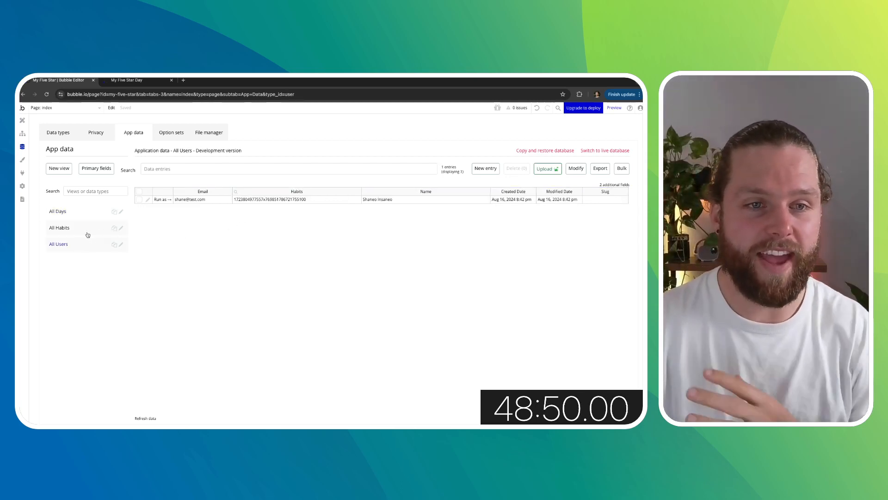
{"action": "left_click", "coordinate": [92, 228]}
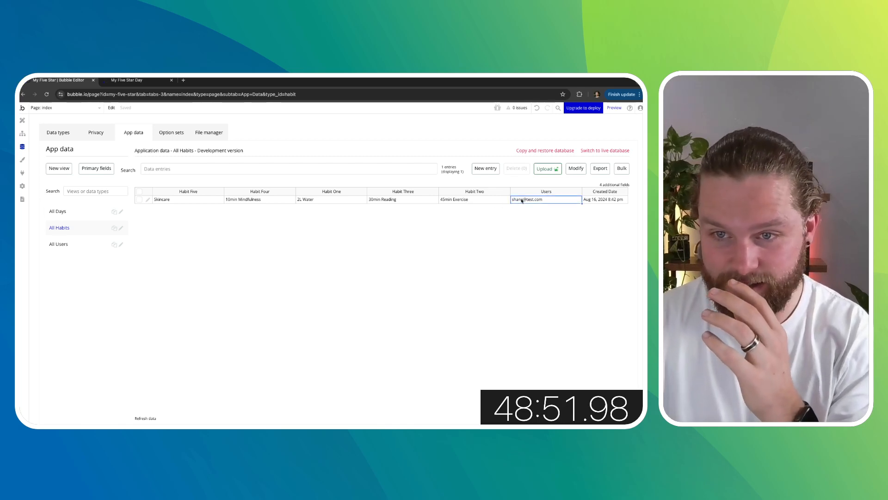
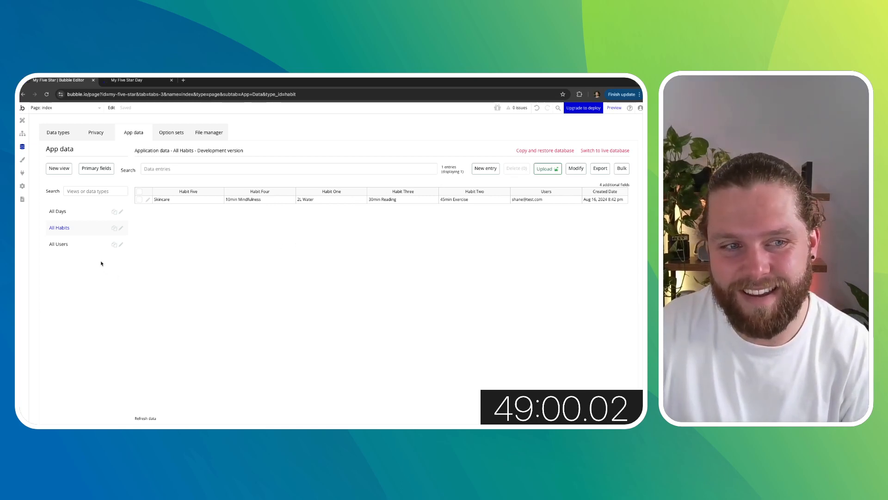
- Review the stored Habits and Days entries in the app data and the Day type's fields
{"action": "left_click", "coordinate": [83, 246]}
{"action": "left_click", "coordinate": [76, 214]}
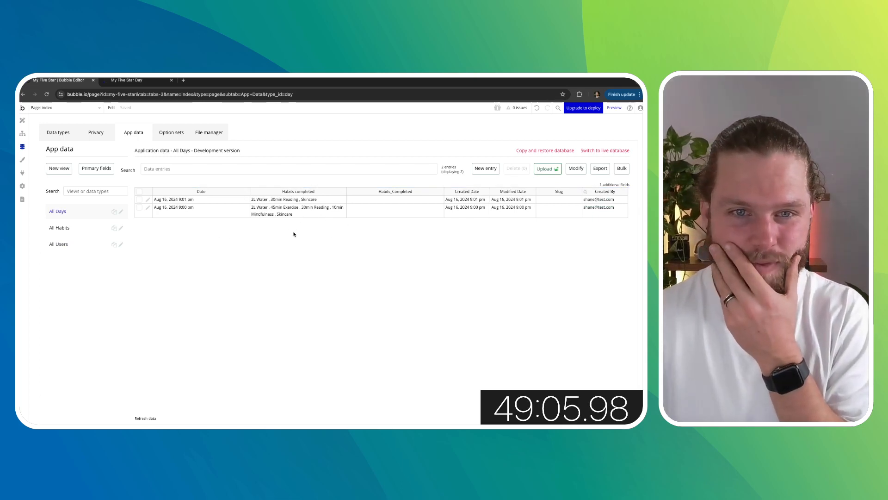
{"action": "left_click", "coordinate": [70, 134]}
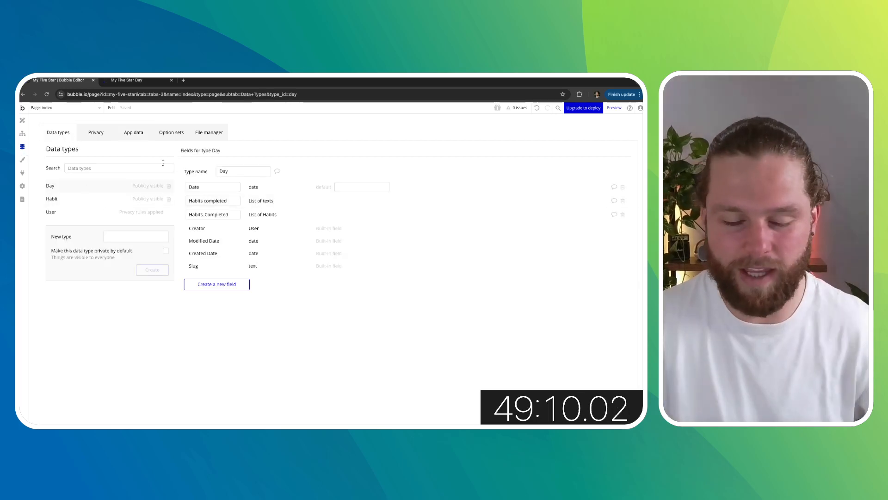
{"action": "left_click", "coordinate": [22, 121]}
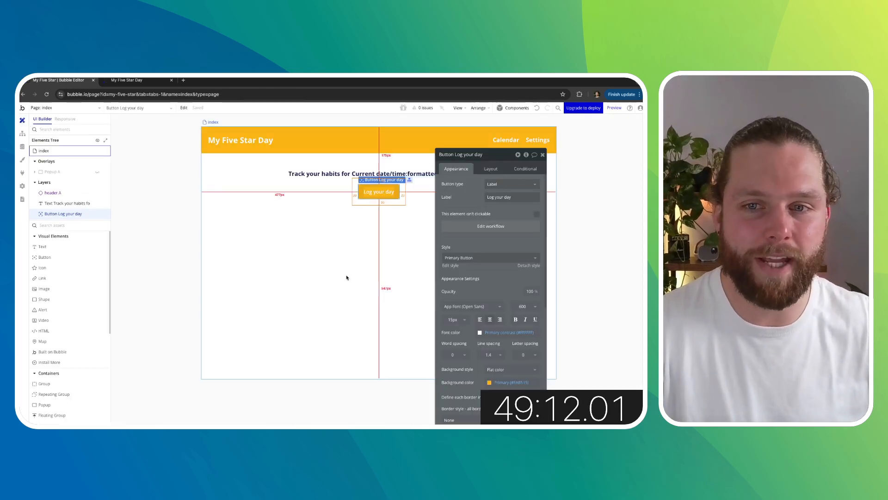
{"action": "key", "text": "Escape"}
{"action": "scroll", "coordinate": [63, 284], "scroll_direction": "down", "scroll_amount": 3}
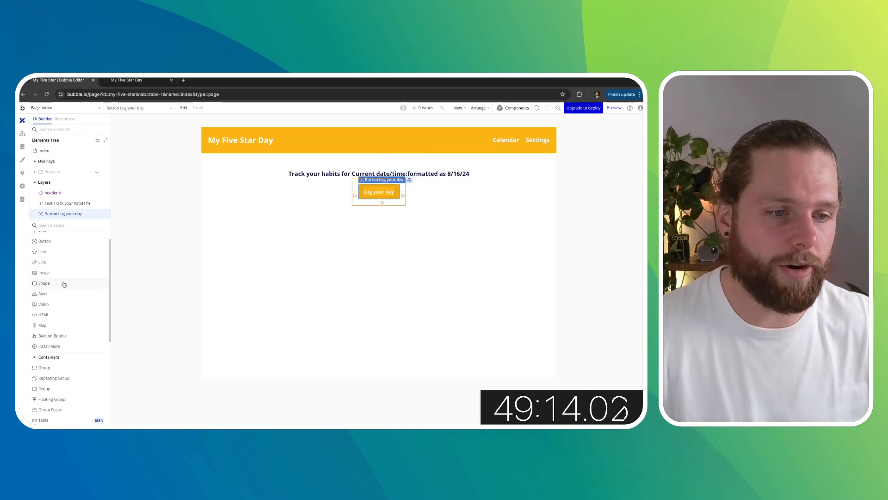
{"action": "left_click_drag", "start_coordinate": [65, 319], "coordinate": [274, 223]}
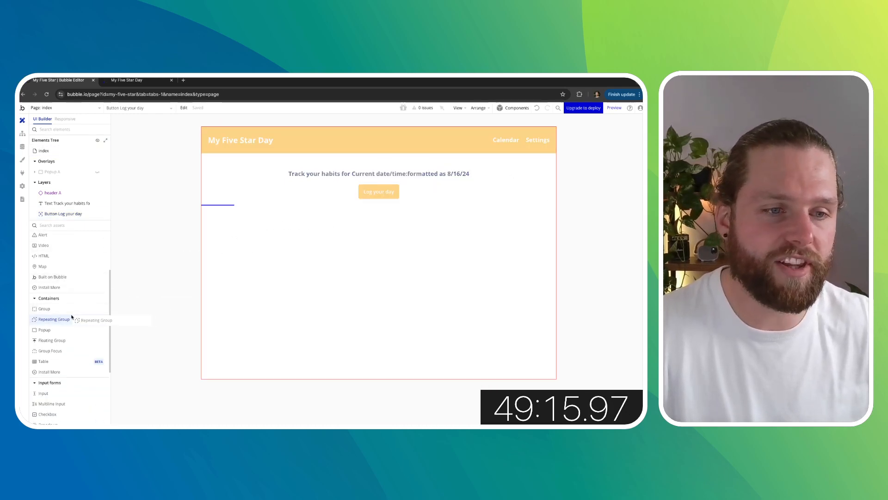
{"action": "left_click_drag", "start_coordinate": [186, 231], "coordinate": [171, 238]}
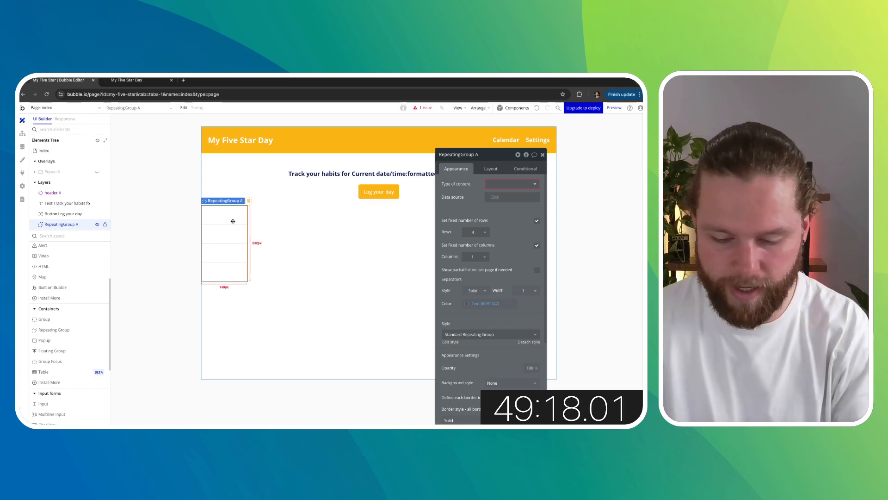
{"action": "key", "text": "Delete"}
{"action": "left_click", "coordinate": [148, 243]}
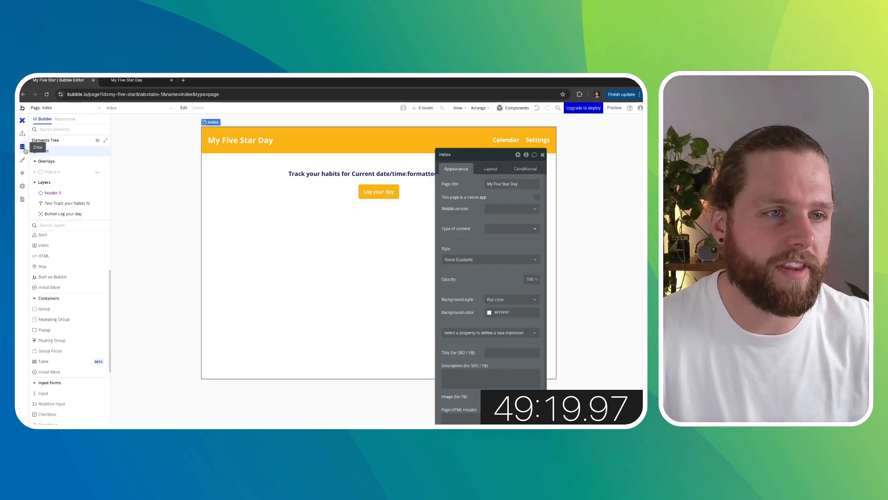
- Install the Full Calendar plugin from the plugin library
{"action": "left_click", "coordinate": [23, 172]}
{"action": "left_click", "coordinate": [293, 124]}
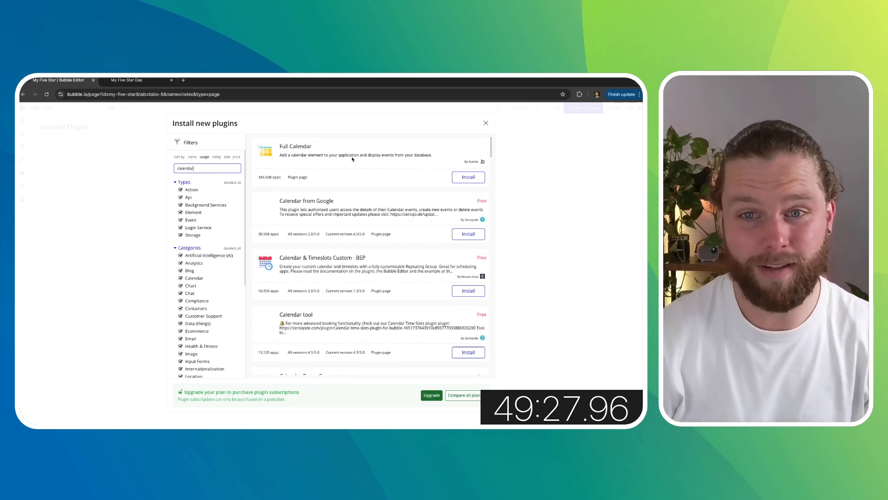
{"action": "left_click", "coordinate": [486, 124]}
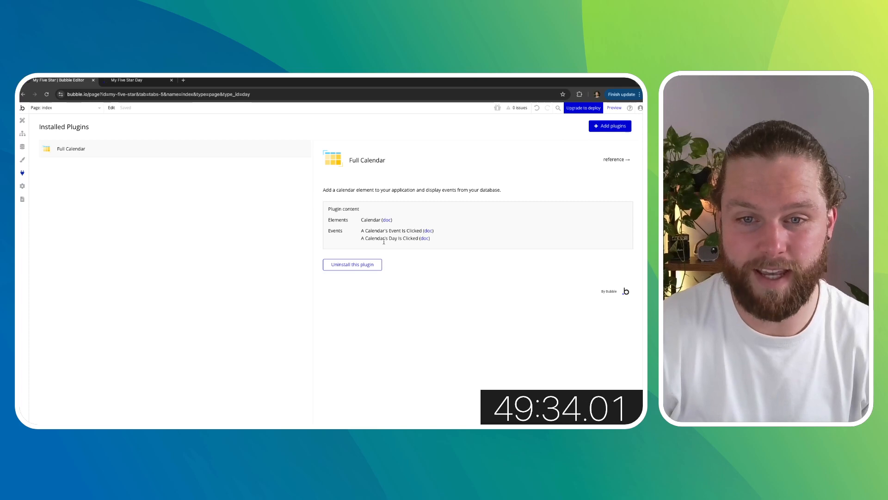
- Place a Calendar element below the Log your day button and set its type of events to Day
{"action": "left_click", "coordinate": [22, 120]}
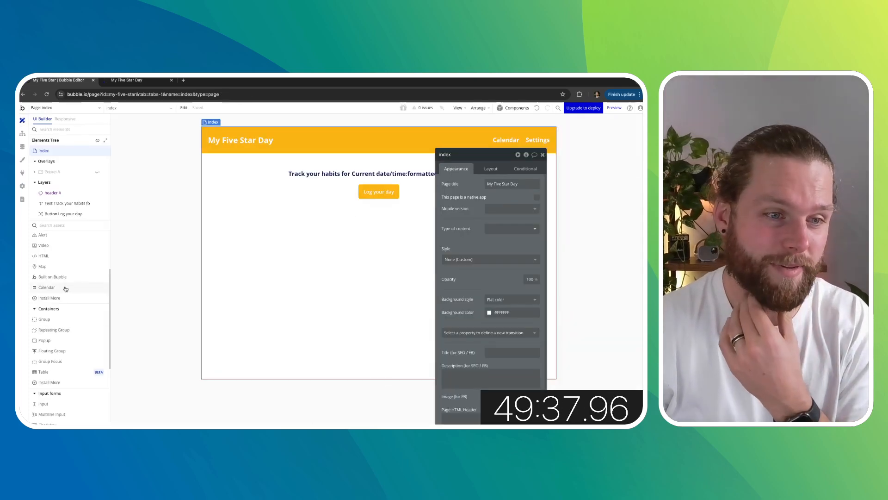
{"action": "left_click_drag", "start_coordinate": [65, 288], "coordinate": [293, 237]}
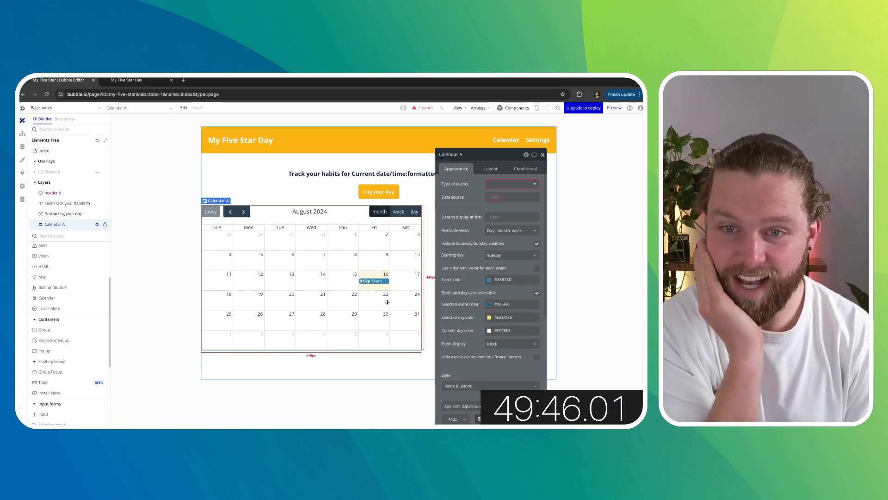
{"action": "left_click", "coordinate": [508, 185]}
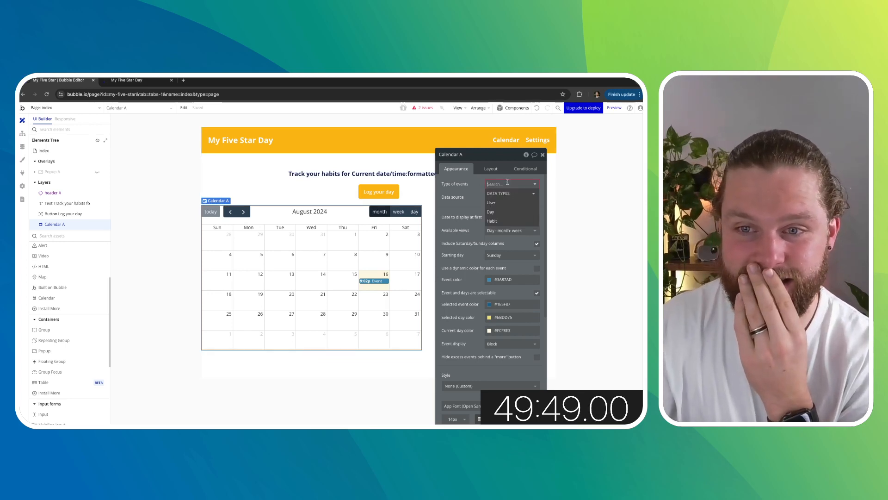
{"action": "left_click", "coordinate": [489, 212]}
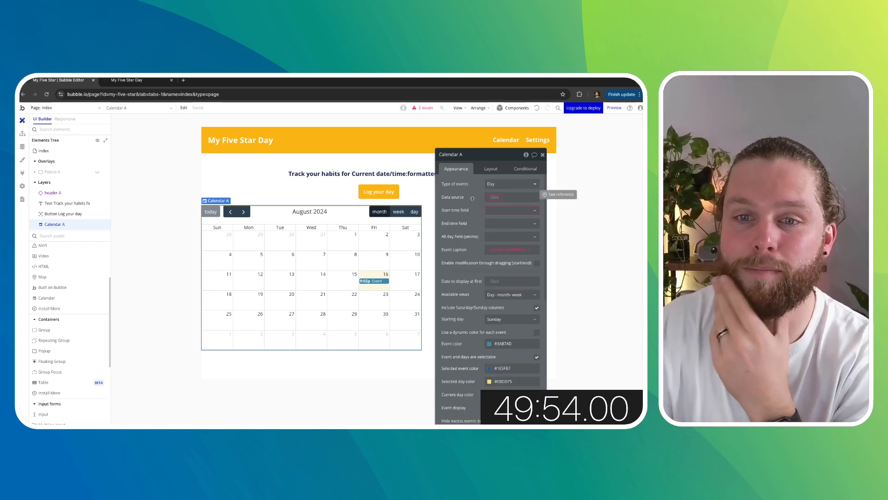
- Start the calendar's data source with Current User
{"action": "left_click", "coordinate": [491, 197]}
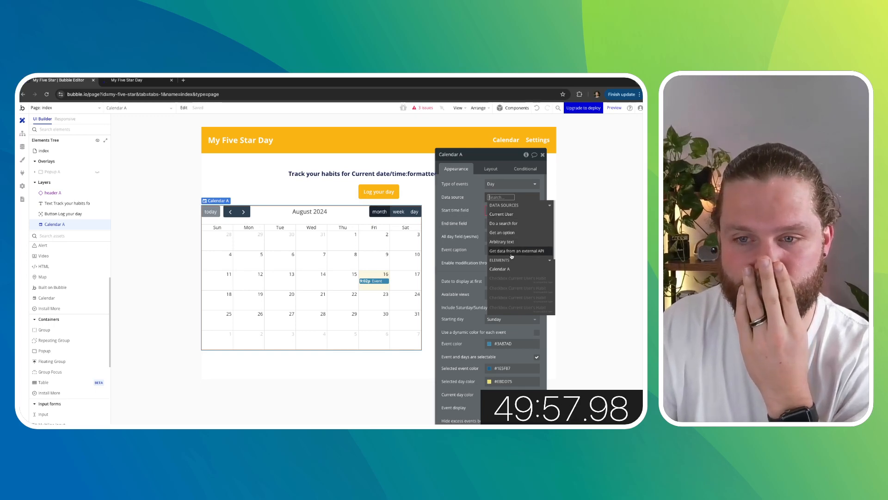
{"action": "scroll", "coordinate": [514, 272], "scroll_direction": "down", "scroll_amount": 2}
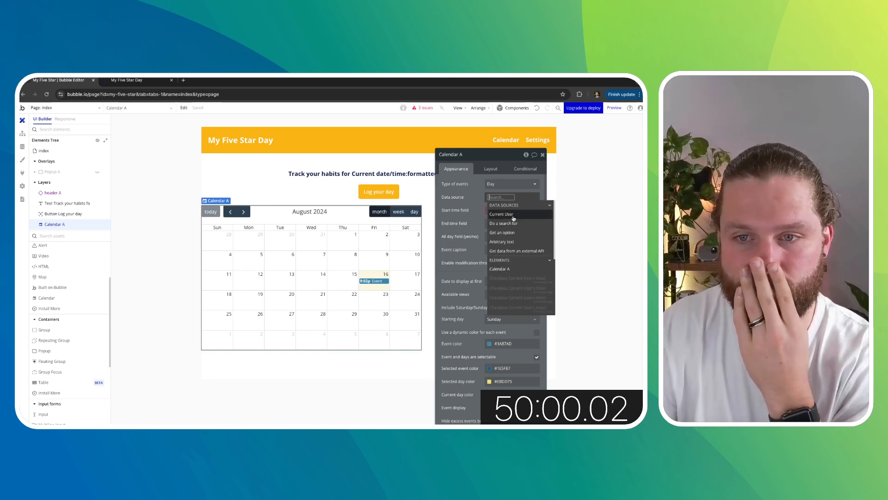
{"action": "left_click", "coordinate": [510, 218]}
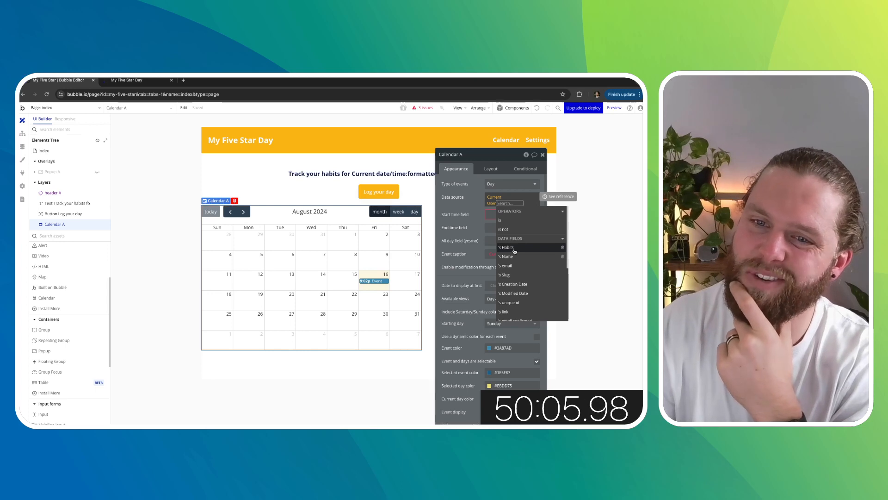
- Add a new field named Day to the User data type as a list of Days
{"action": "left_click", "coordinate": [22, 146]}
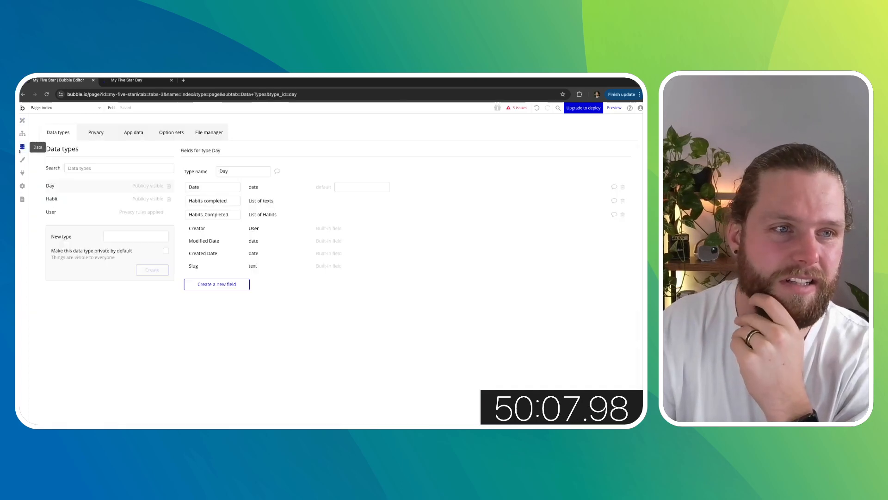
{"action": "left_click", "coordinate": [88, 213]}
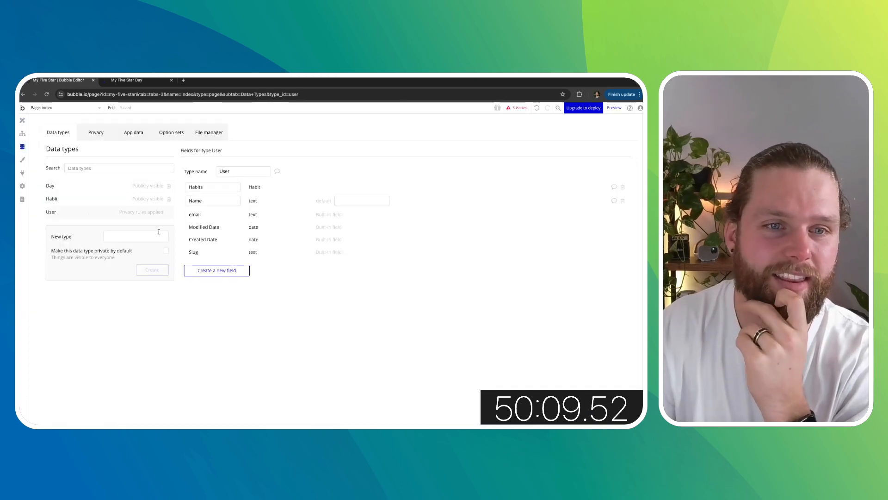
{"action": "left_click", "coordinate": [215, 270]}
{"action": "type", "text": "Cay"}
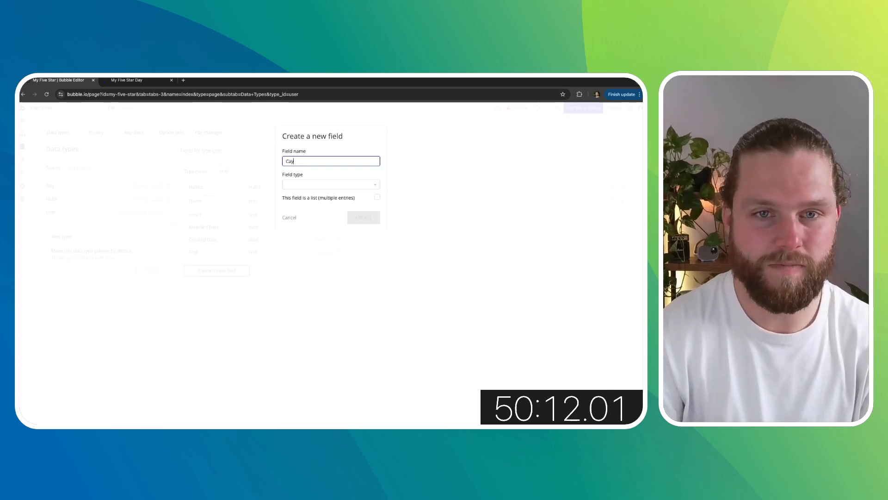
{"action": "key", "text": "BackSpace"}
{"action": "key", "text": "BackSpace"}
{"action": "key", "text": "BackSpace"}
{"action": "type", "text": "Day"}
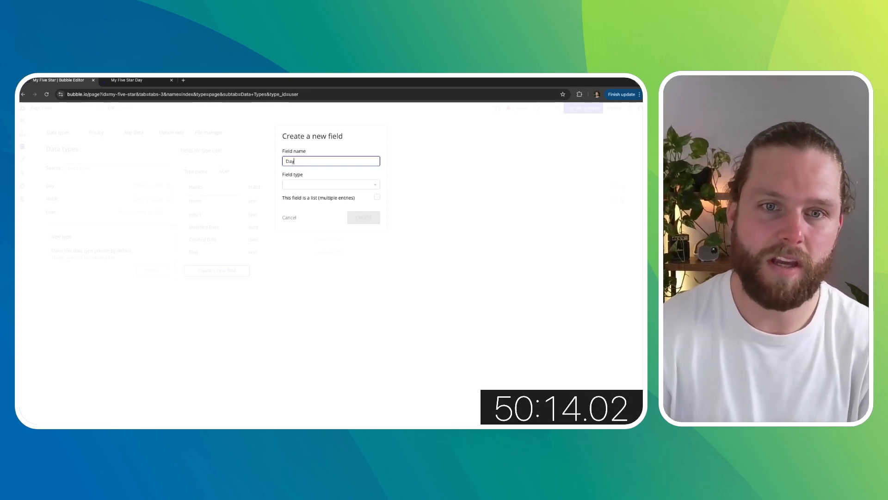
{"action": "left_click", "coordinate": [300, 187]}
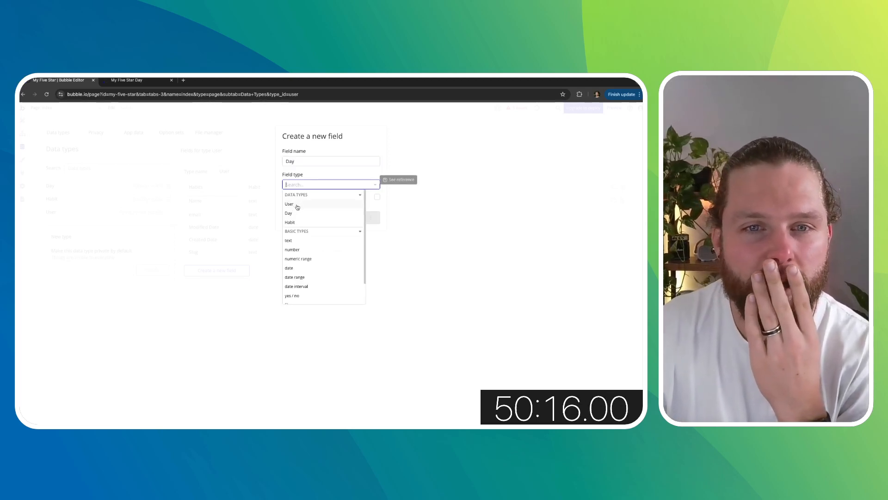
{"action": "left_click", "coordinate": [298, 206]}
{"action": "left_click", "coordinate": [307, 184]}
{"action": "left_click", "coordinate": [298, 213]}
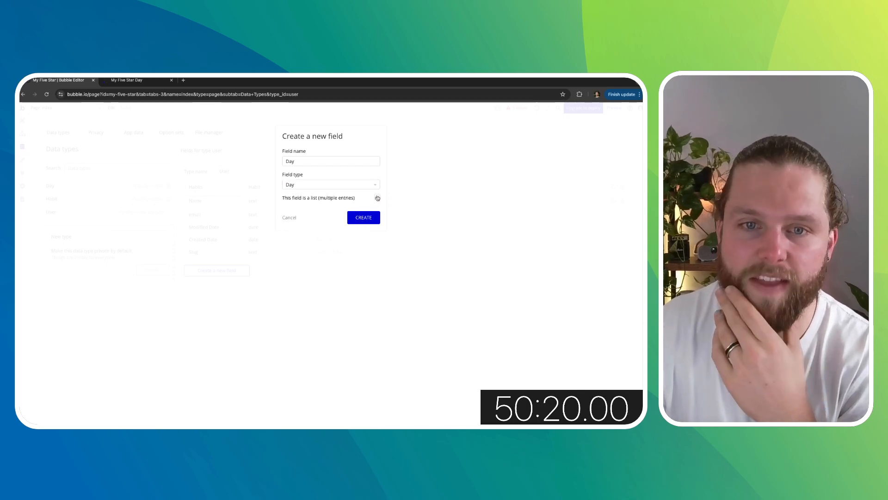
{"action": "left_click", "coordinate": [363, 218]}
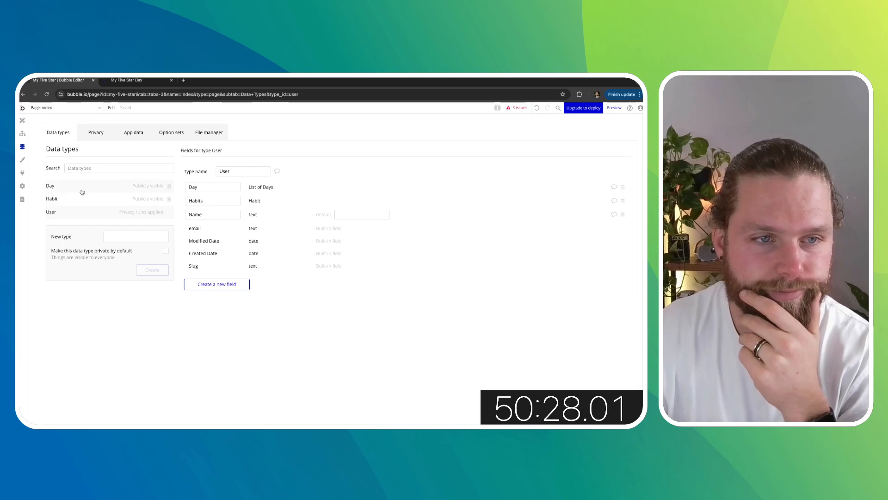
- Add a workflow action making changes to the current user, adding the result of step 1 to Day, and move it to step 2
{"action": "left_click", "coordinate": [23, 135]}
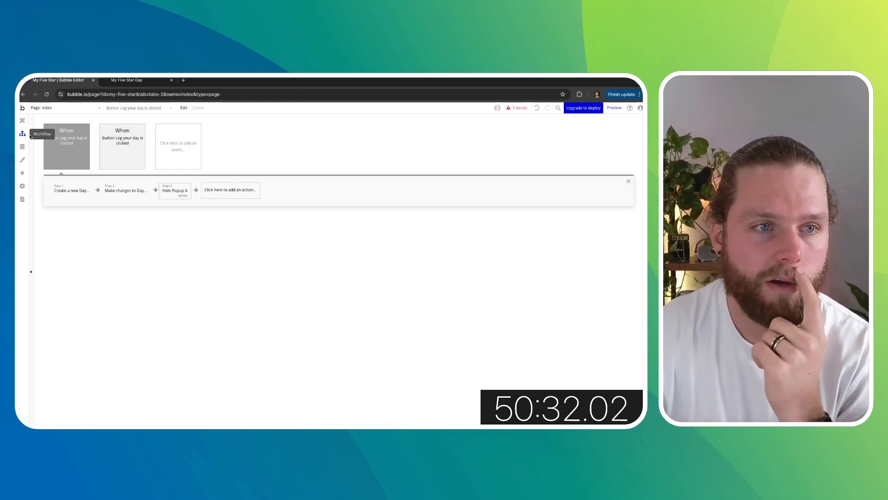
{"action": "left_click", "coordinate": [73, 190]}
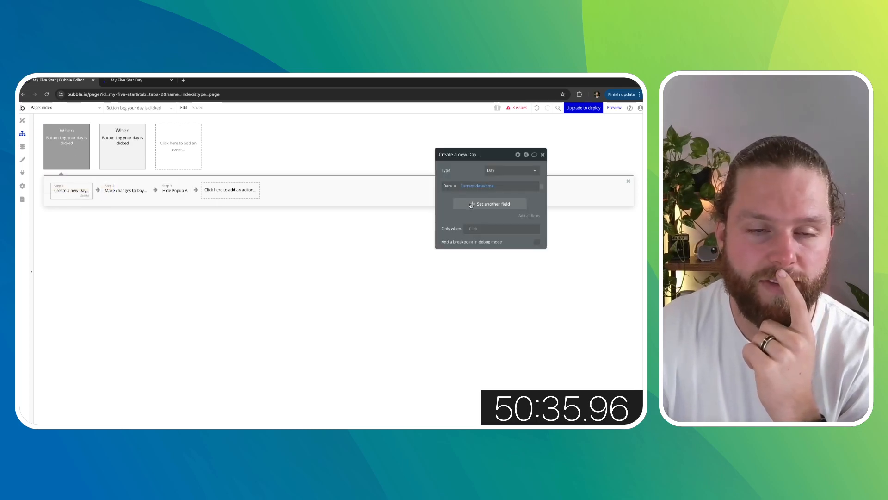
{"action": "left_click", "coordinate": [248, 199]}
{"action": "type", "text": "make"}
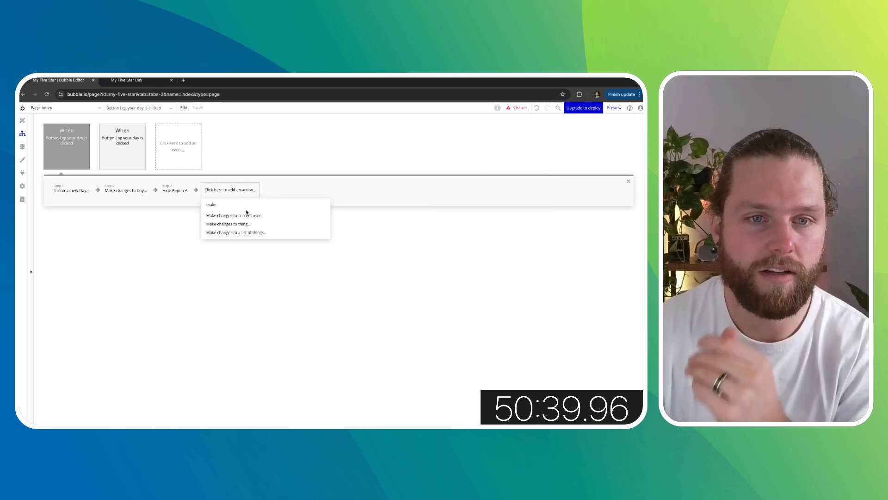
{"action": "left_click", "coordinate": [246, 215]}
{"action": "left_click", "coordinate": [469, 189]}
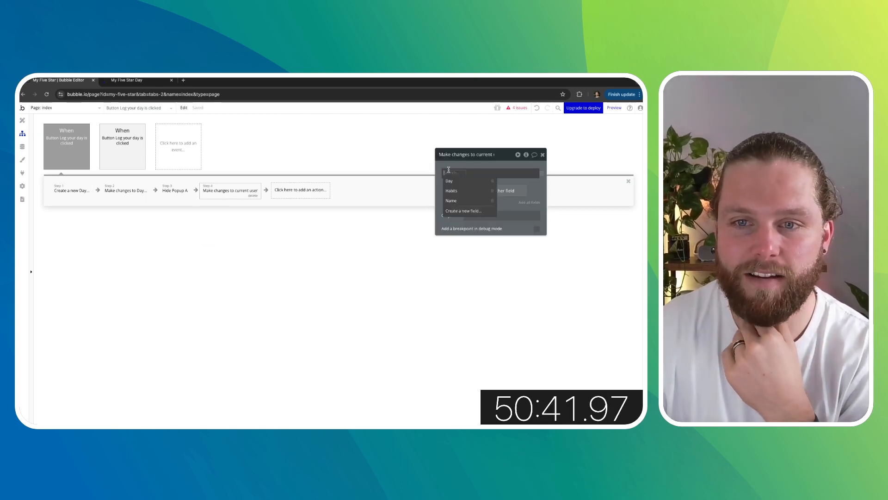
{"action": "left_click", "coordinate": [449, 181]}
{"action": "left_click", "coordinate": [463, 182]}
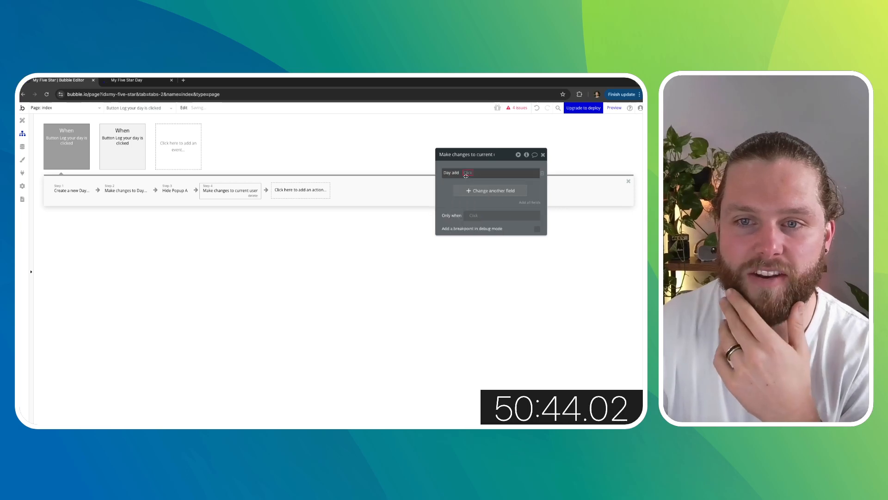
{"action": "left_click", "coordinate": [466, 174]}
{"action": "left_click", "coordinate": [489, 201]}
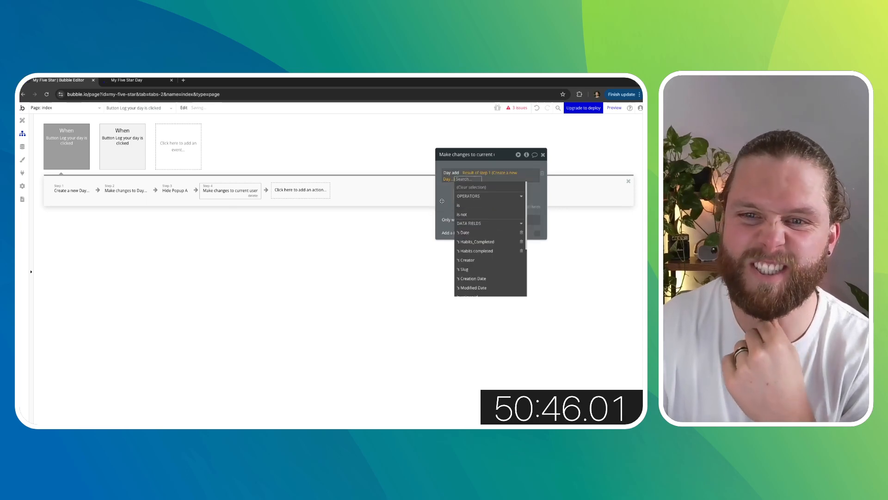
{"action": "left_click", "coordinate": [413, 238]}
{"action": "left_click_drag", "start_coordinate": [215, 191], "coordinate": [132, 190]}
- Set the calendar's data source to Current User's Day
{"action": "left_click", "coordinate": [22, 120]}
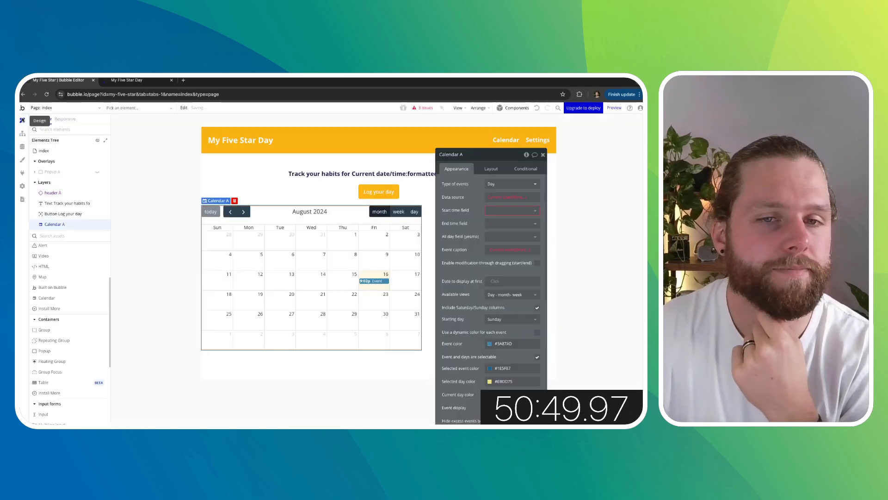
{"action": "left_click", "coordinate": [508, 199]}
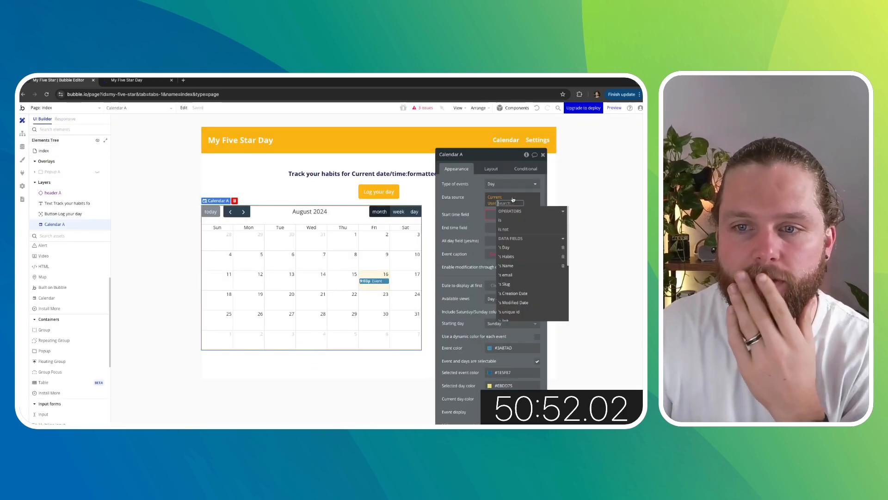
{"action": "left_click", "coordinate": [519, 250]}
{"action": "left_click", "coordinate": [460, 200]}
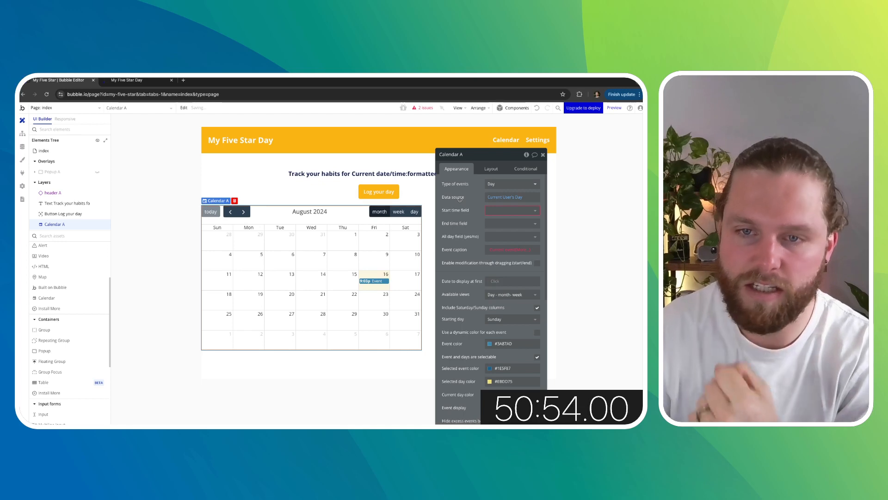
{"action": "left_click", "coordinate": [490, 215]}
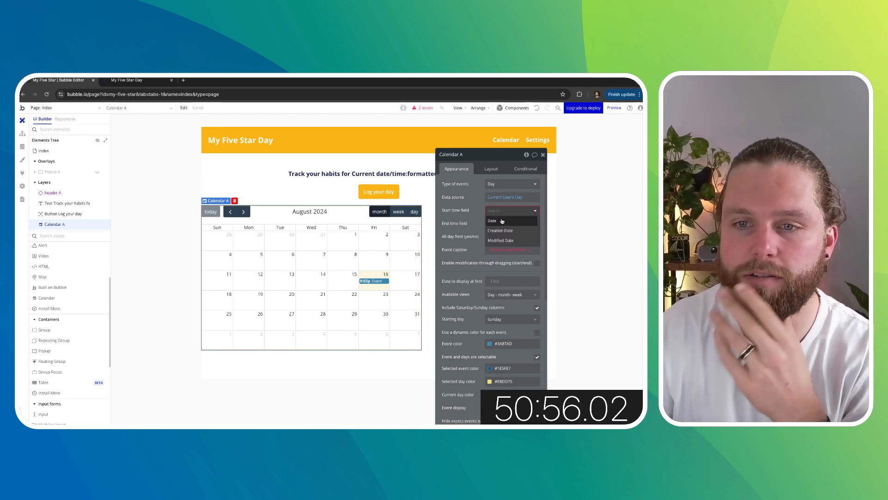
{"action": "left_click", "coordinate": [479, 215]}
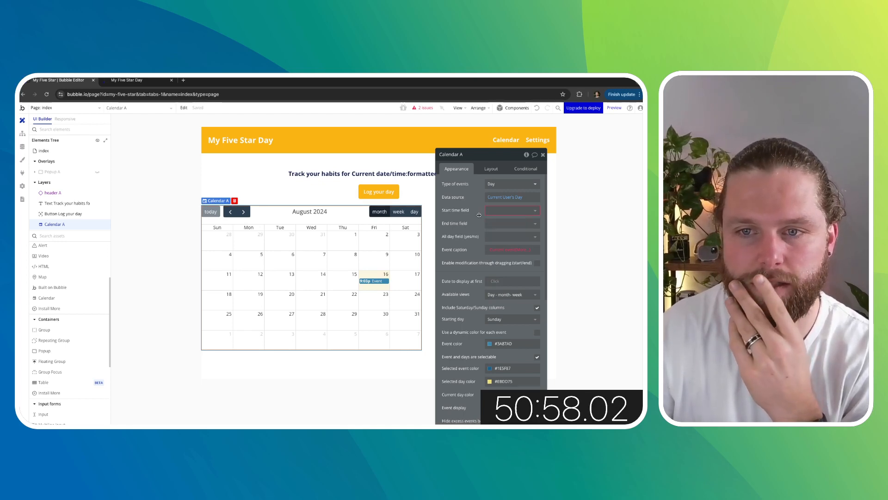
{"action": "left_click", "coordinate": [508, 250]}
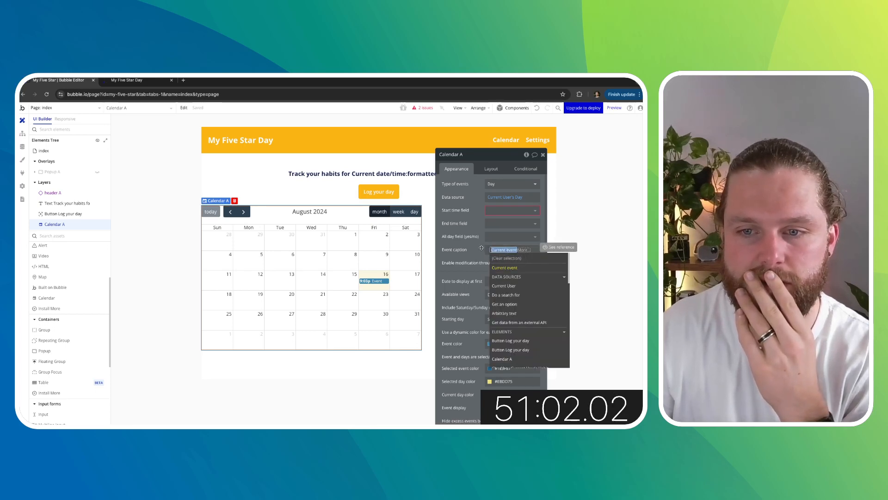
{"action": "left_click", "coordinate": [480, 248]}
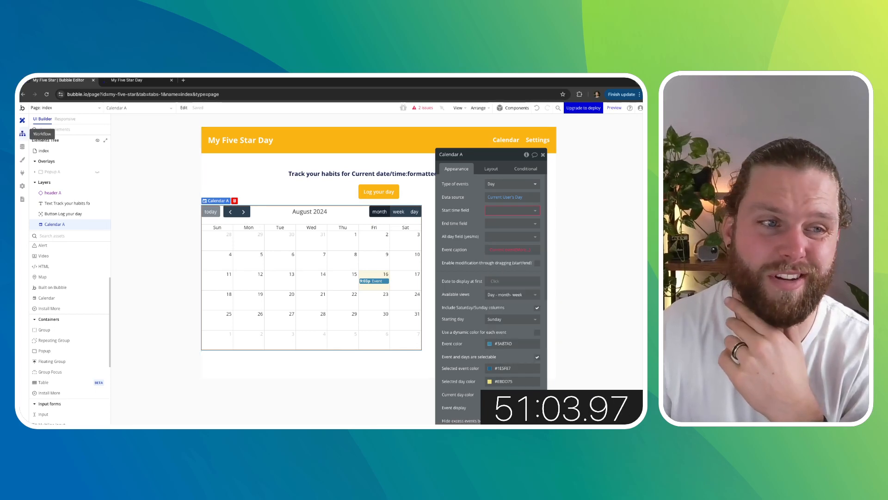
- Consult the Full Calendar plugin's documentation on the start time field and event settings
{"action": "left_click", "coordinate": [22, 173]}
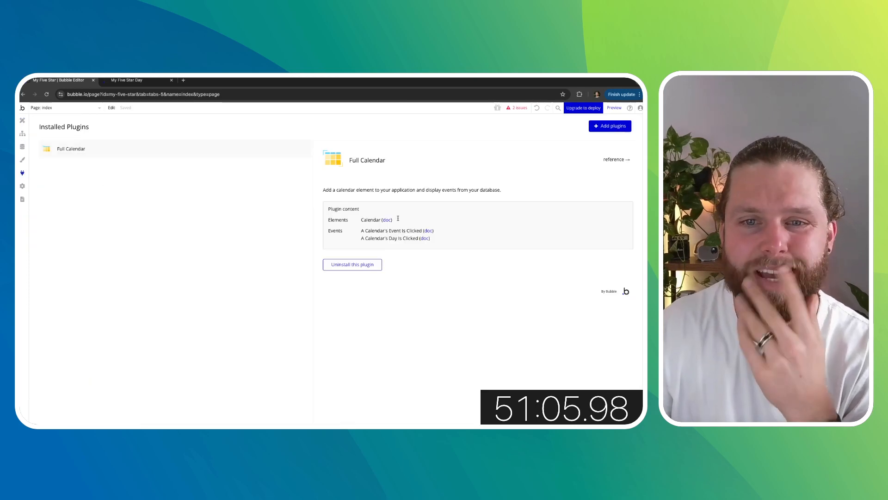
{"action": "left_click", "coordinate": [627, 158]}
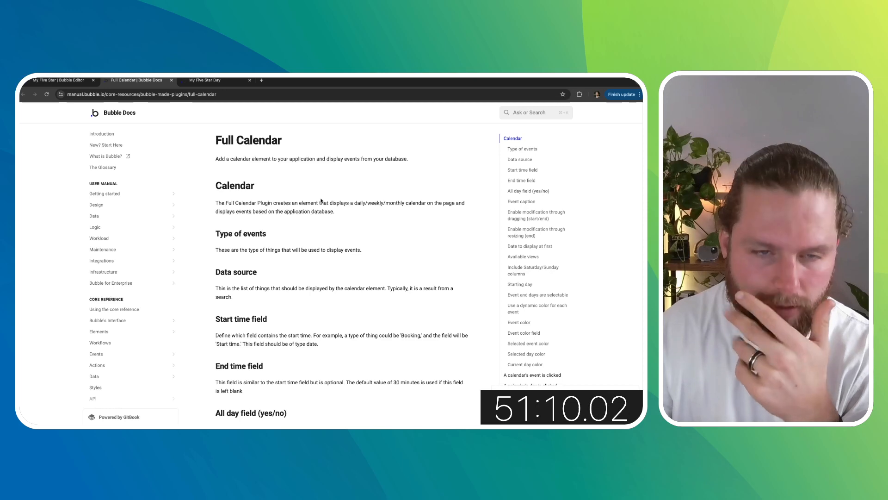
{"action": "scroll", "coordinate": [330, 242], "scroll_direction": "down", "scroll_amount": 1}
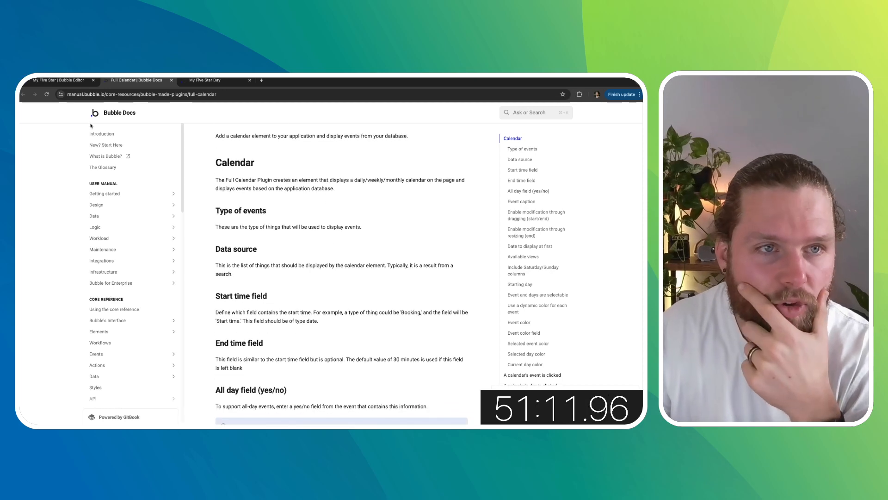
{"action": "left_click", "coordinate": [70, 83]}
{"action": "left_click", "coordinate": [23, 120]}
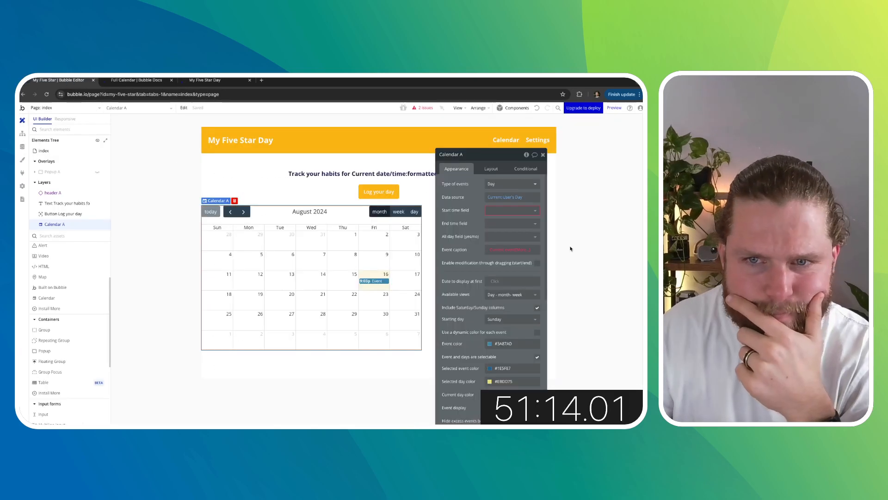
{"action": "left_click", "coordinate": [132, 81]}
{"action": "scroll", "coordinate": [277, 213], "scroll_direction": "down", "scroll_amount": 3}
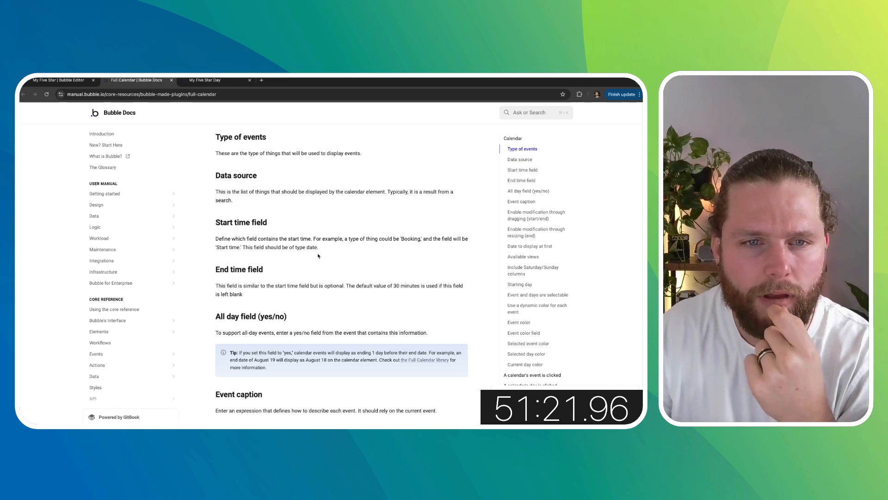
{"action": "left_click", "coordinate": [58, 81]}
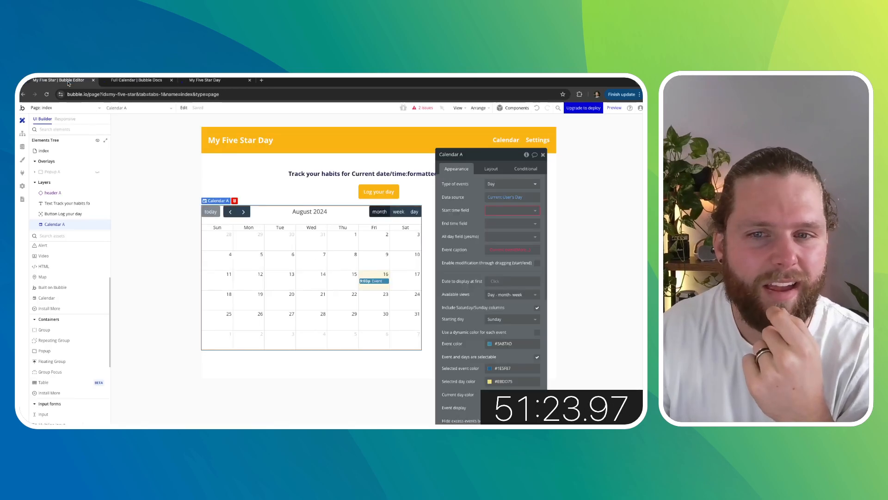
- Set the calendar's start time field to the Day's Date field
{"action": "left_click", "coordinate": [498, 212]}
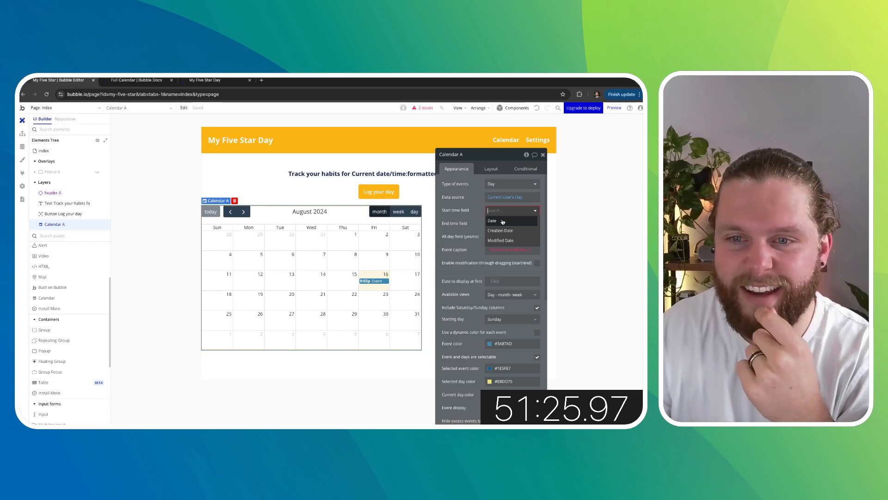
{"action": "left_click", "coordinate": [503, 222]}
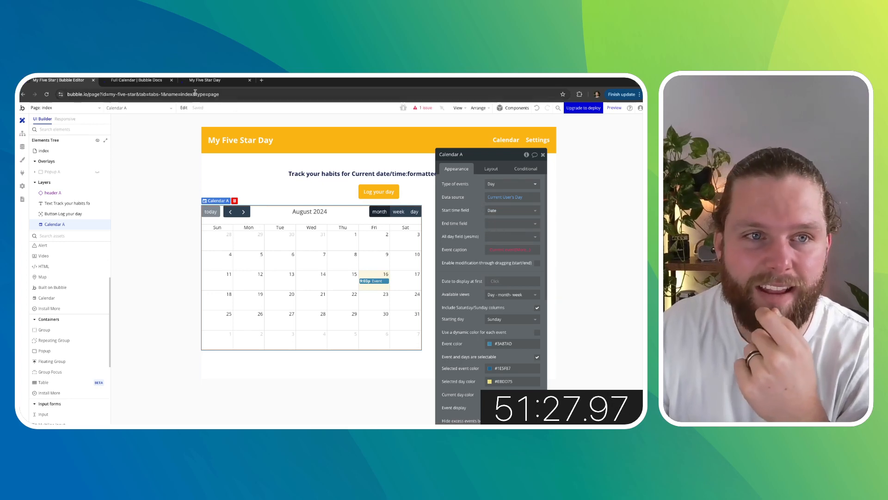
{"action": "left_click", "coordinate": [505, 240]}
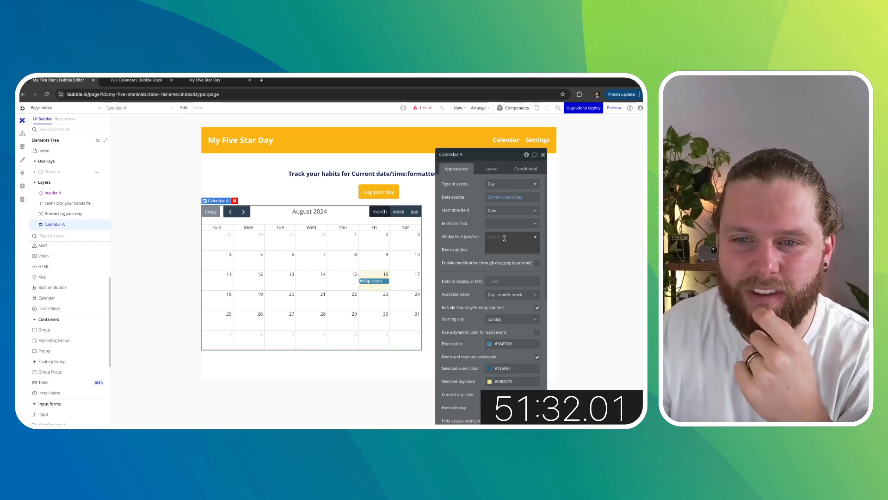
{"action": "left_click", "coordinate": [479, 241]}
- Set the event caption to the current event's Habits completed count
{"action": "scroll", "coordinate": [478, 241], "scroll_direction": "down", "scroll_amount": 1}
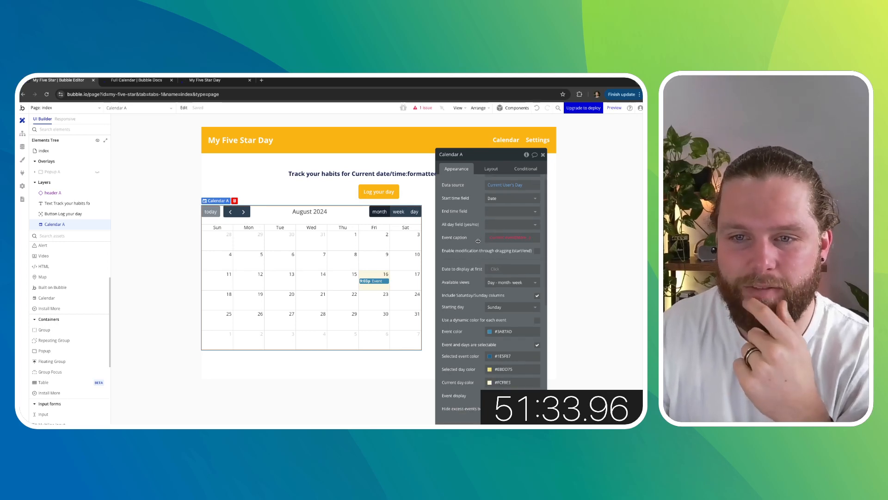
{"action": "left_click", "coordinate": [506, 237]}
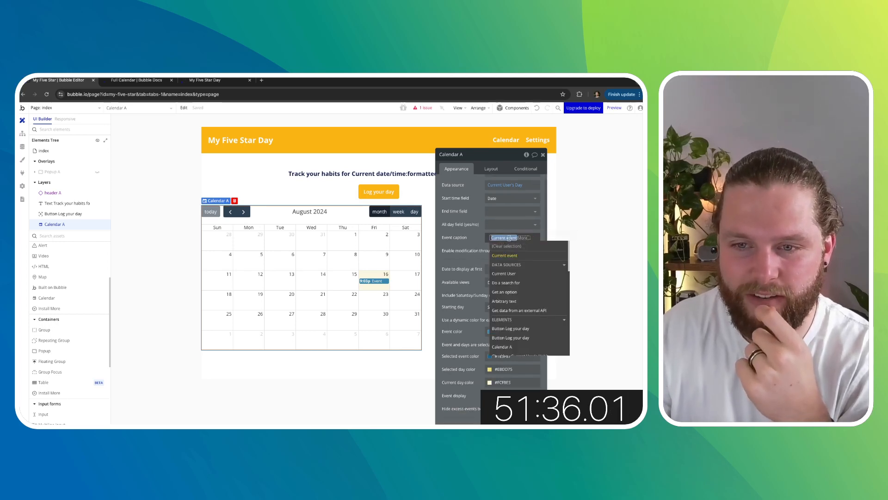
{"action": "left_click", "coordinate": [515, 256]}
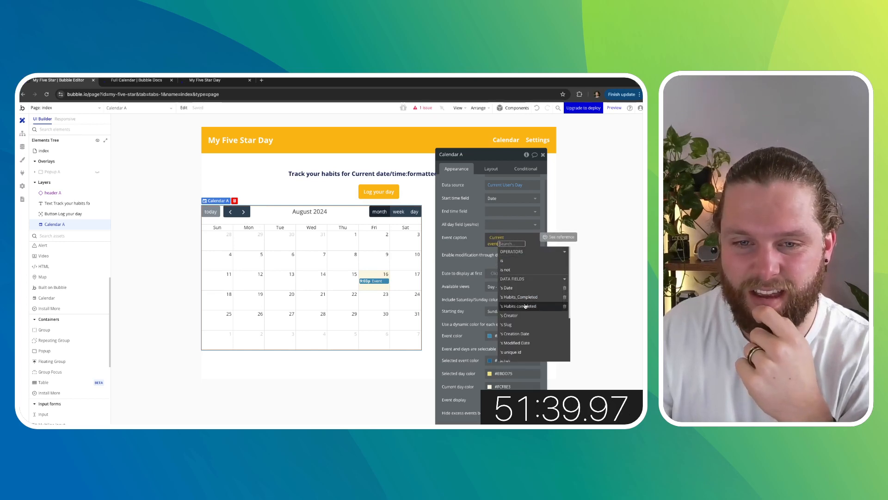
{"action": "left_click", "coordinate": [516, 288]}
{"action": "left_click", "coordinate": [468, 231]}
{"action": "left_click", "coordinate": [493, 238]}
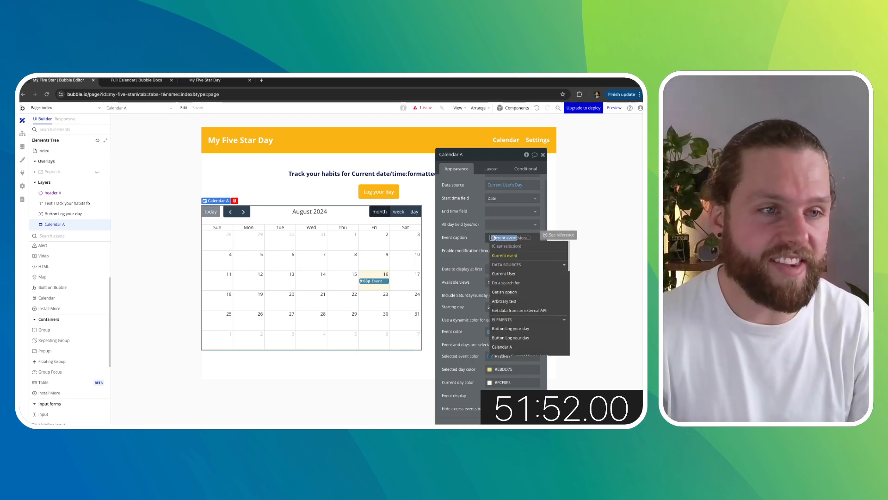
{"action": "left_click", "coordinate": [515, 256]}
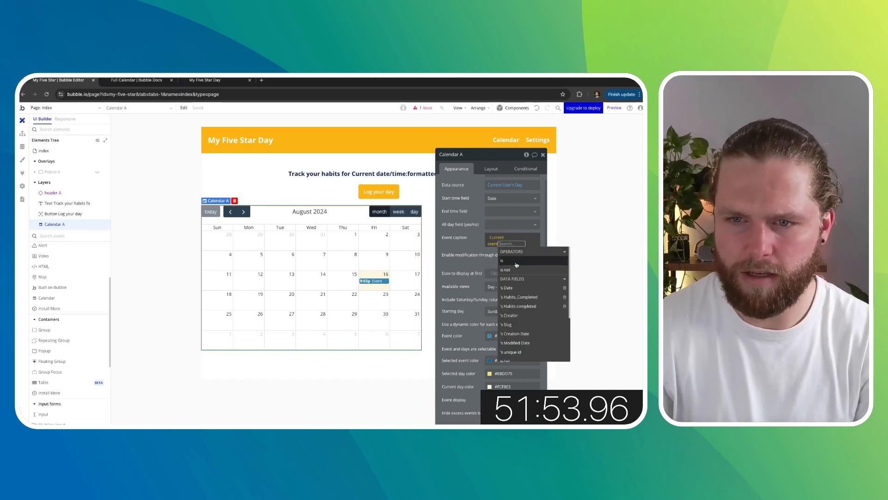
{"action": "left_click", "coordinate": [524, 306]}
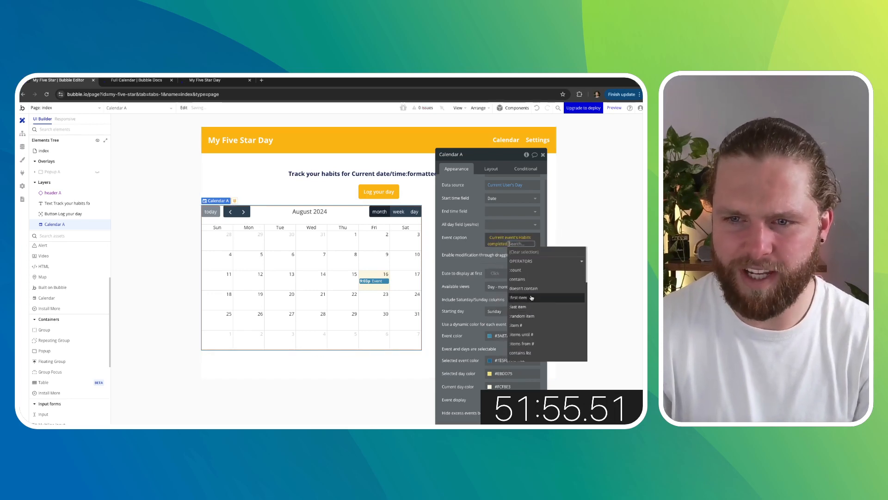
{"action": "left_click", "coordinate": [518, 270]}
{"action": "left_click", "coordinate": [481, 244]}
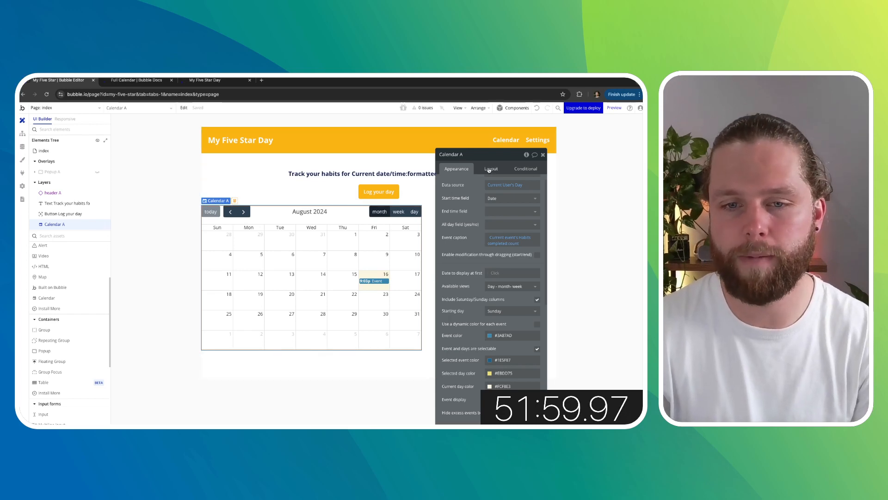
- Append the word 'stars' after the count in the event caption
{"action": "left_click", "coordinate": [525, 244]}
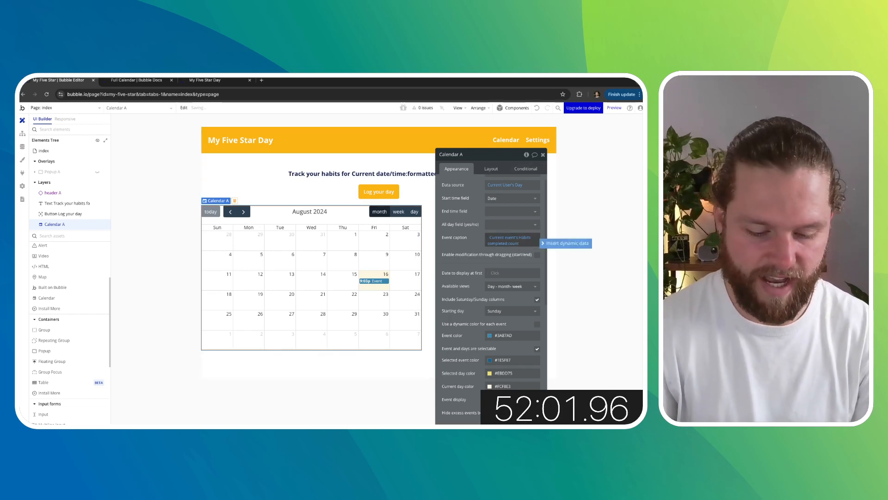
{"action": "type", "text": "stars"}
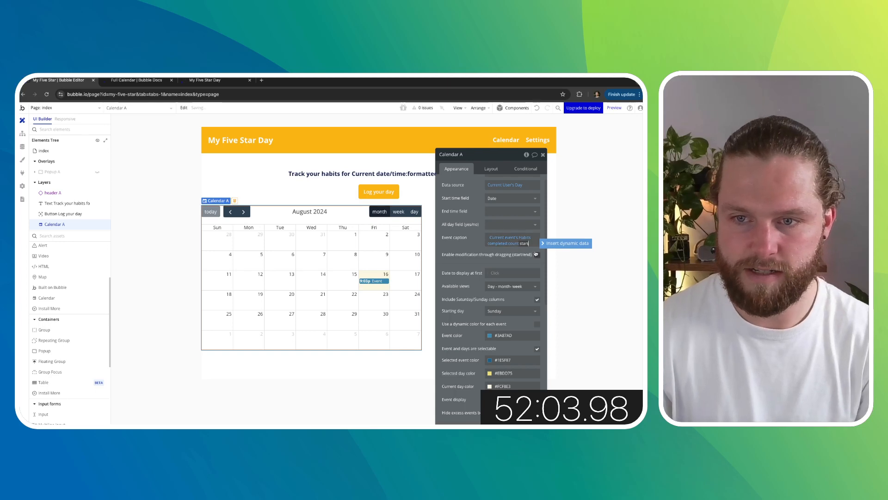
{"action": "left_click", "coordinate": [534, 245]}
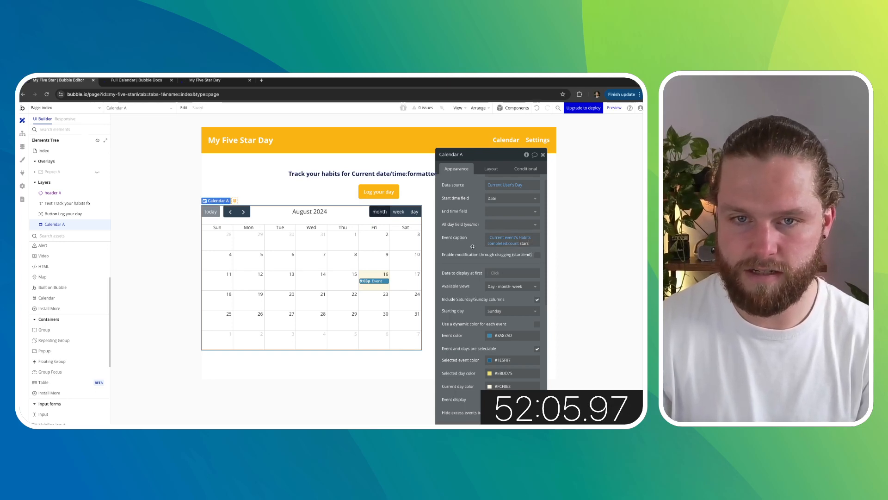
- Center the calendar horizontally within its container
{"action": "left_click", "coordinate": [491, 168]}
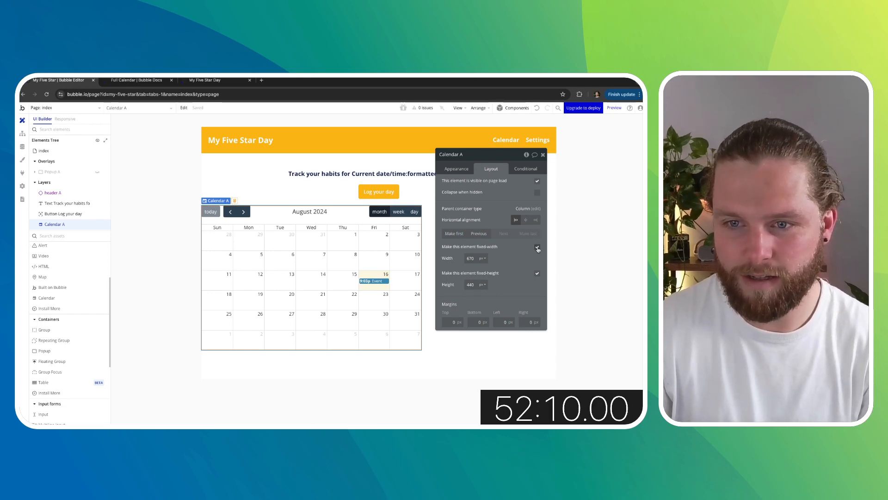
{"action": "left_click", "coordinate": [526, 220]}
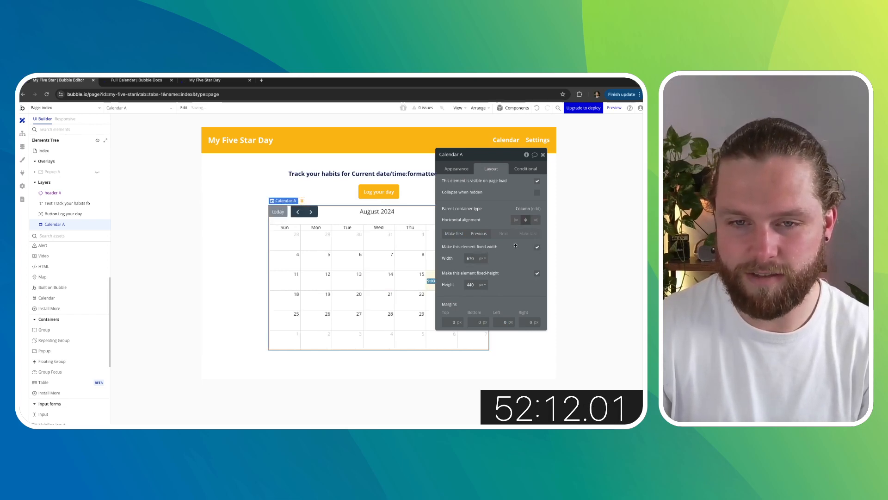
{"action": "left_click", "coordinate": [452, 170]}
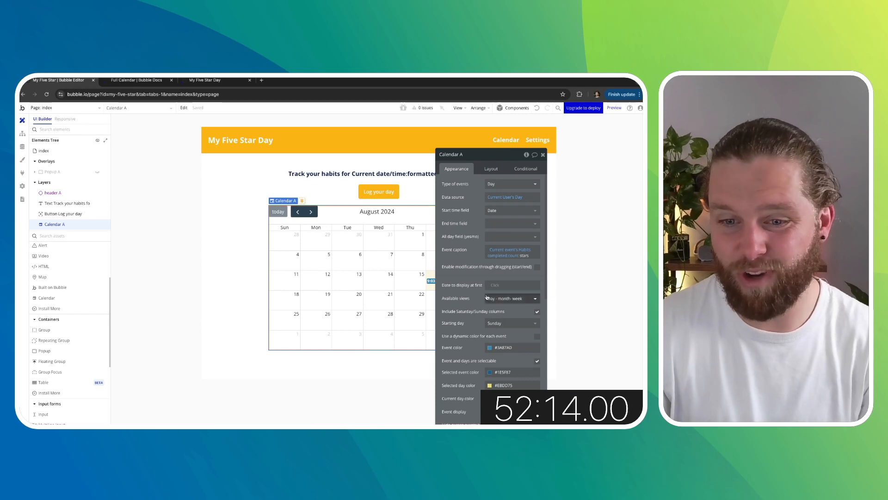
{"action": "left_click", "coordinate": [543, 157]}
- Set the calendar's top, bottom, left and right margins to 20 px each
{"action": "left_click", "coordinate": [589, 238]}
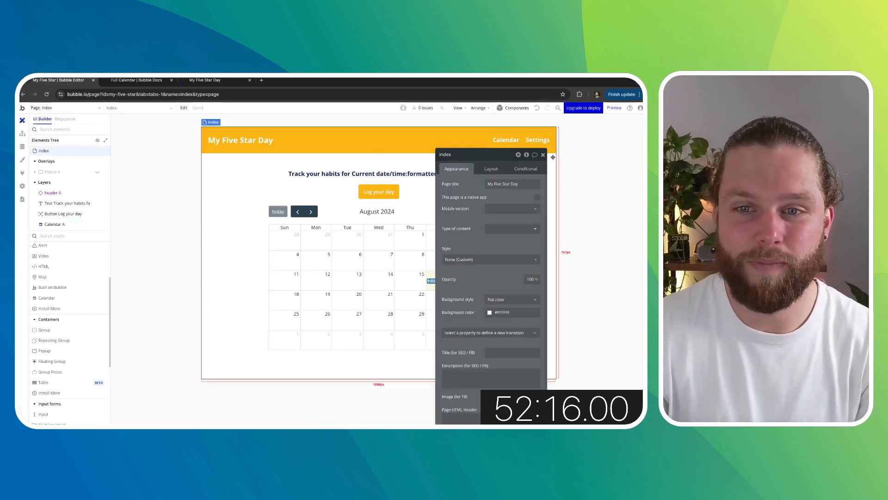
{"action": "left_click", "coordinate": [404, 212]}
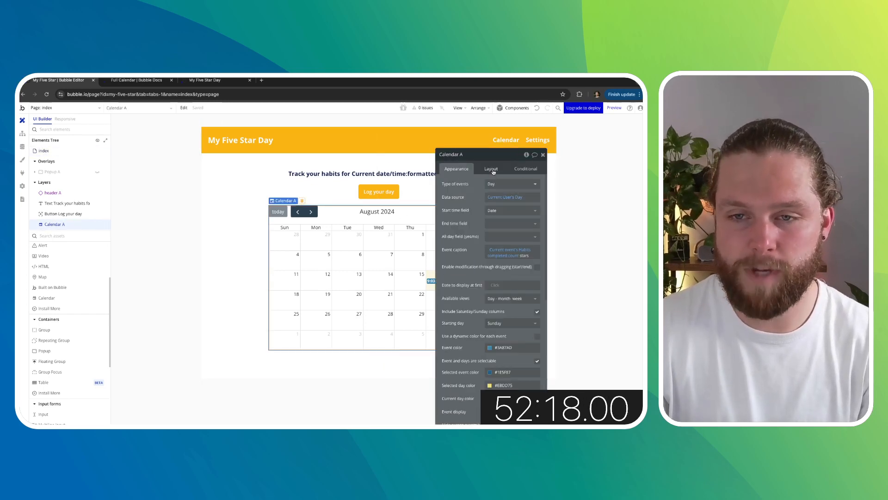
{"action": "left_click", "coordinate": [491, 169]}
{"action": "left_click", "coordinate": [452, 322]}
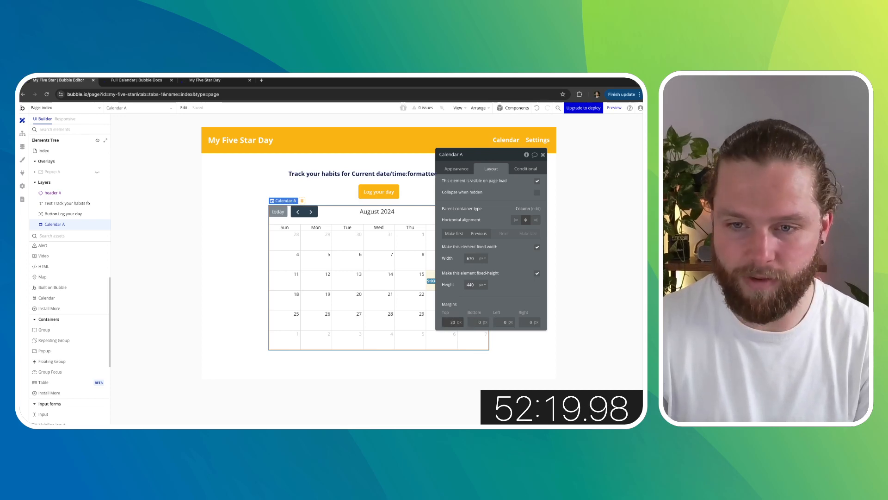
{"action": "left_click", "coordinate": [481, 322]}
{"action": "type", "text": "2"}
{"action": "left_click", "coordinate": [499, 322]}
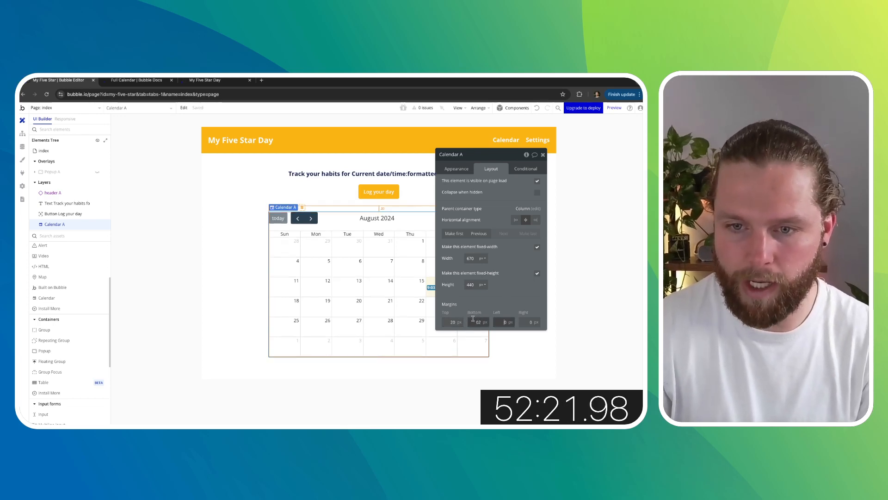
{"action": "left_click", "coordinate": [476, 322]}
{"action": "type", "text": "2"}
{"action": "key", "text": "Right"}
{"action": "key", "text": "Right"}
{"action": "key", "text": "BackSpace"}
{"action": "left_click", "coordinate": [503, 322]}
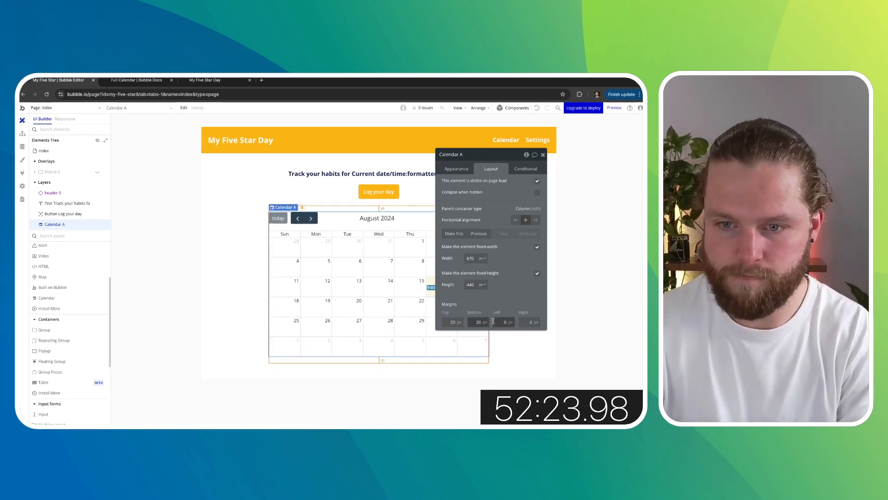
{"action": "type", "text": "2"}
{"action": "left_click", "coordinate": [527, 322]}
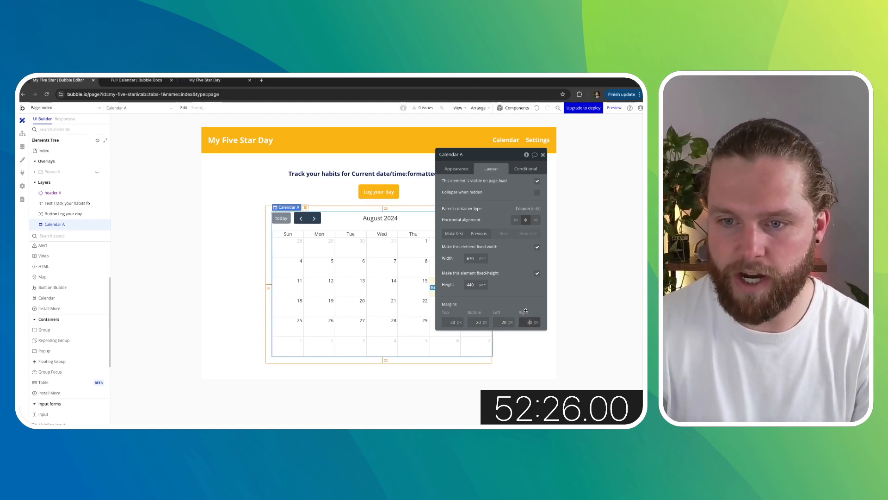
{"action": "type", "text": "2"}
{"action": "left_click", "coordinate": [606, 242]}
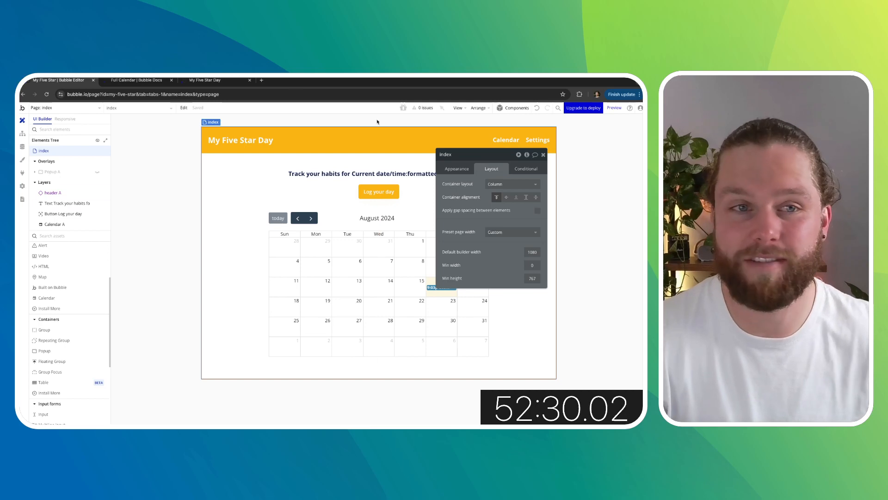
{"action": "left_click", "coordinate": [543, 154]}
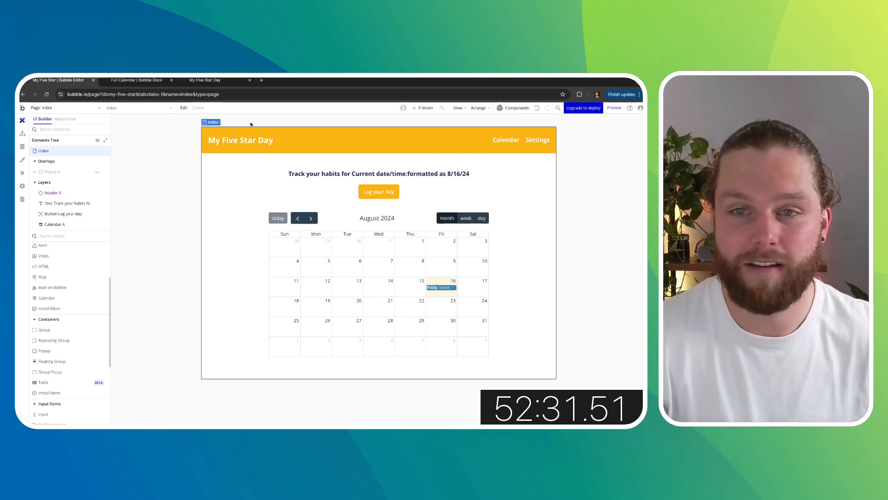
- Switch to the app preview tab and reload the page
{"action": "left_click", "coordinate": [137, 81]}
{"action": "left_click", "coordinate": [206, 82]}
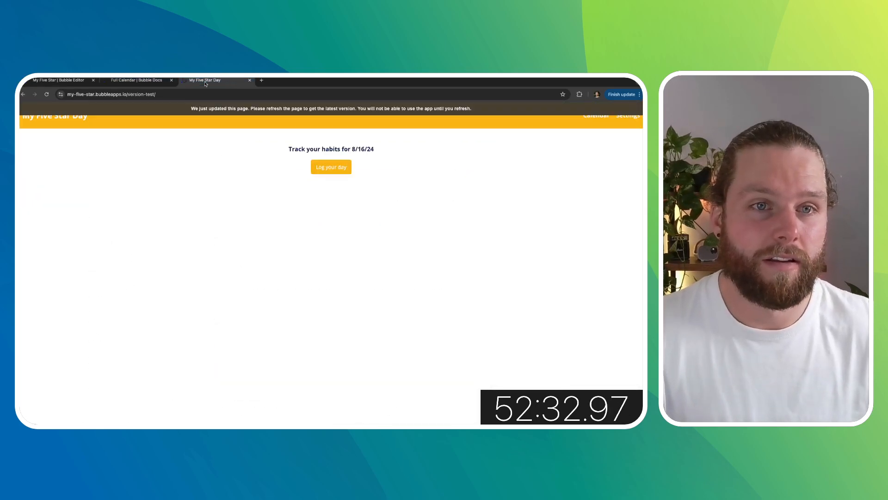
{"action": "left_click", "coordinate": [46, 95]}
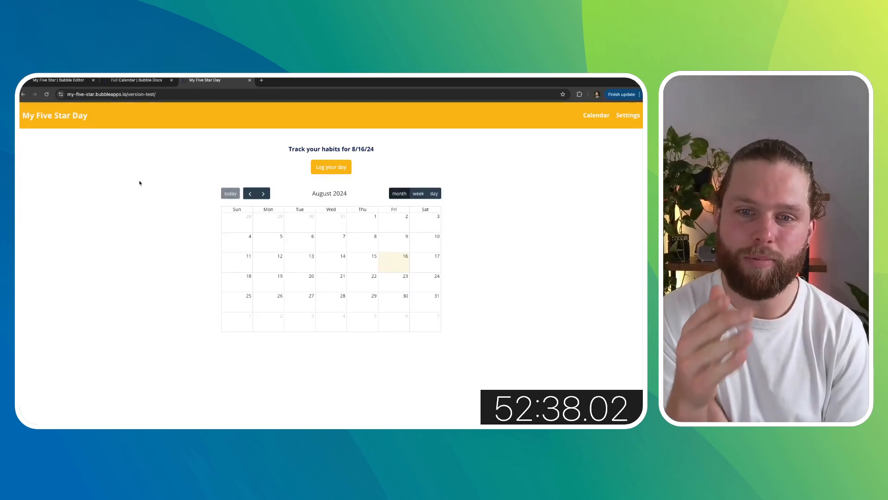
- In the preview, select the 16th and log the day with 45min Exercise checked
{"action": "left_click", "coordinate": [392, 263]}
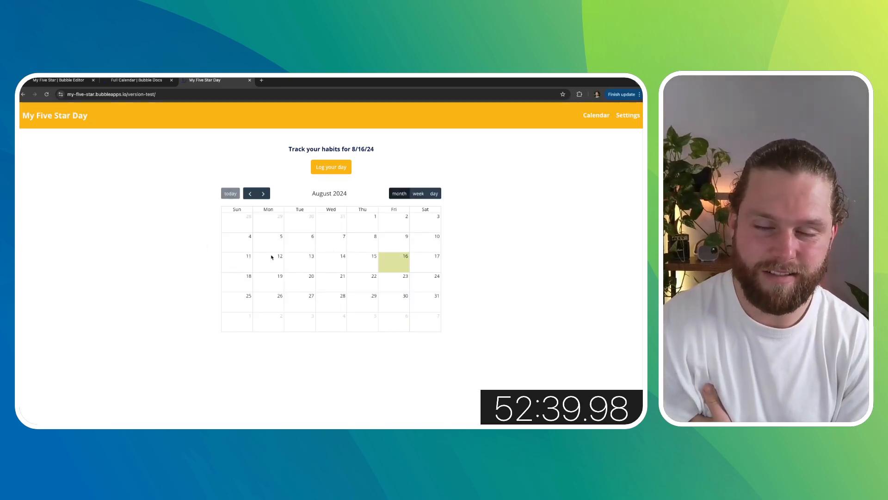
{"action": "left_click", "coordinate": [329, 173]}
{"action": "left_click", "coordinate": [252, 171]}
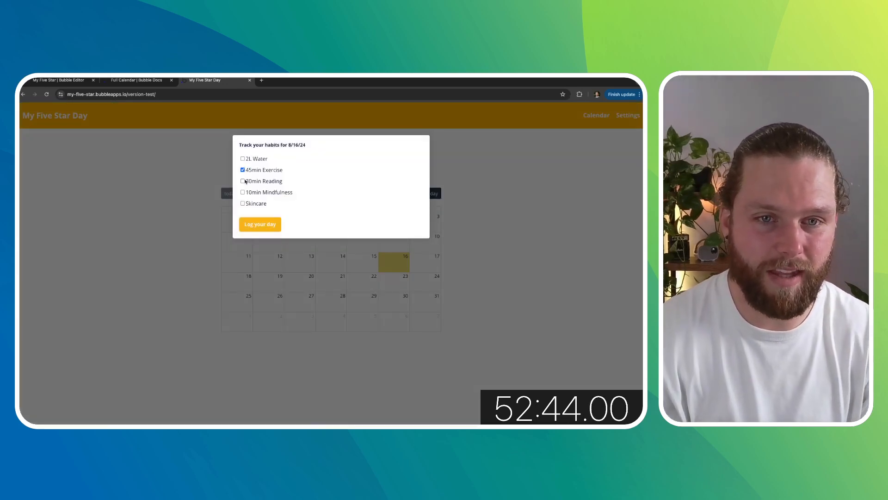
{"action": "left_click", "coordinate": [257, 224]}
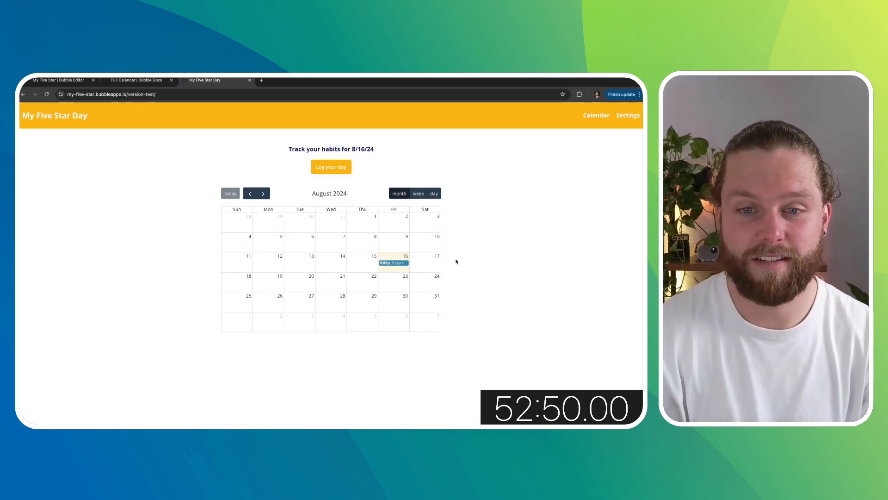
- Try the calendar's week, day and month views in the preview
{"action": "left_click", "coordinate": [418, 193]}
{"action": "scroll", "coordinate": [396, 272], "scroll_direction": "down", "scroll_amount": 5}
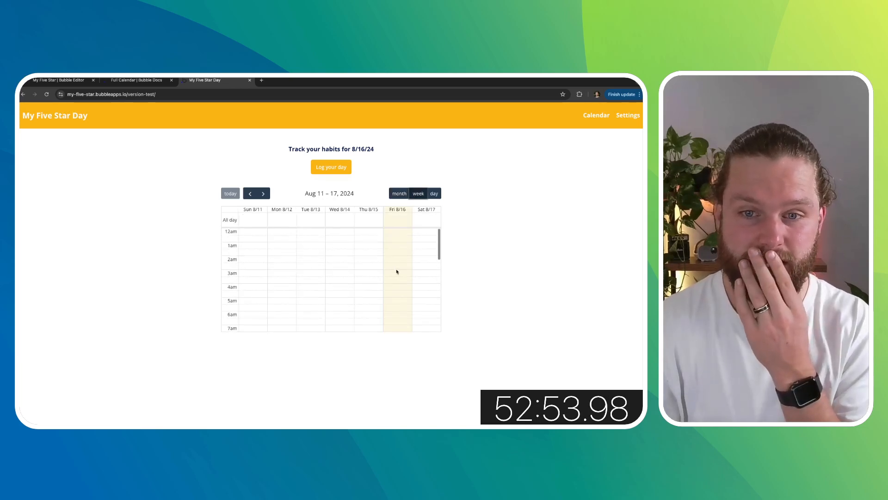
{"action": "left_click", "coordinate": [435, 194]}
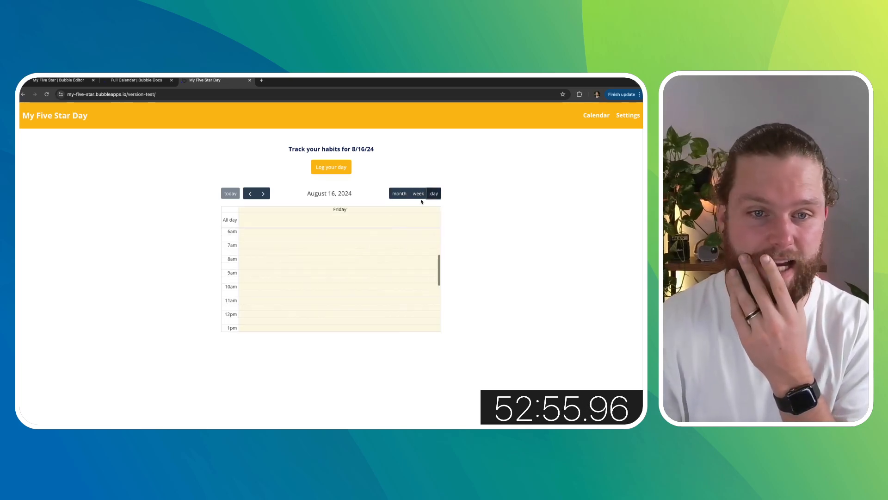
{"action": "left_click", "coordinate": [419, 194]}
{"action": "left_click", "coordinate": [400, 193]}
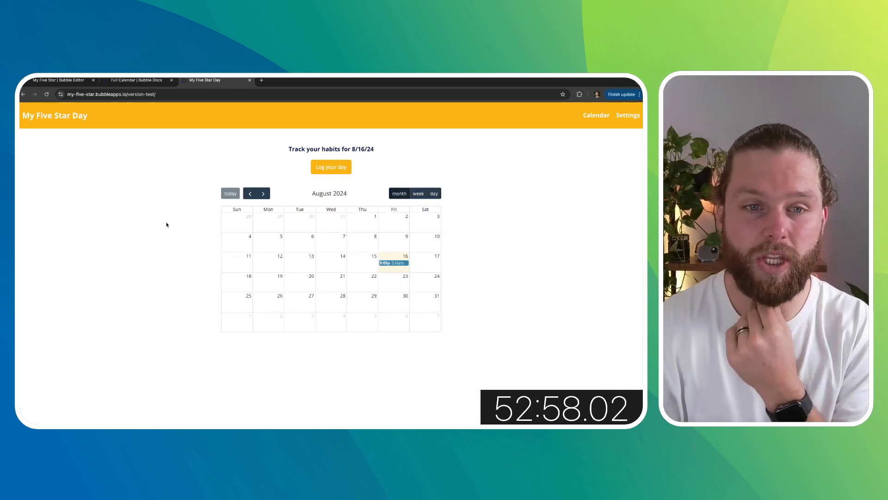
- Open the calendar's appearance properties in the editor and set its available views to Month only
{"action": "left_click", "coordinate": [137, 80]}
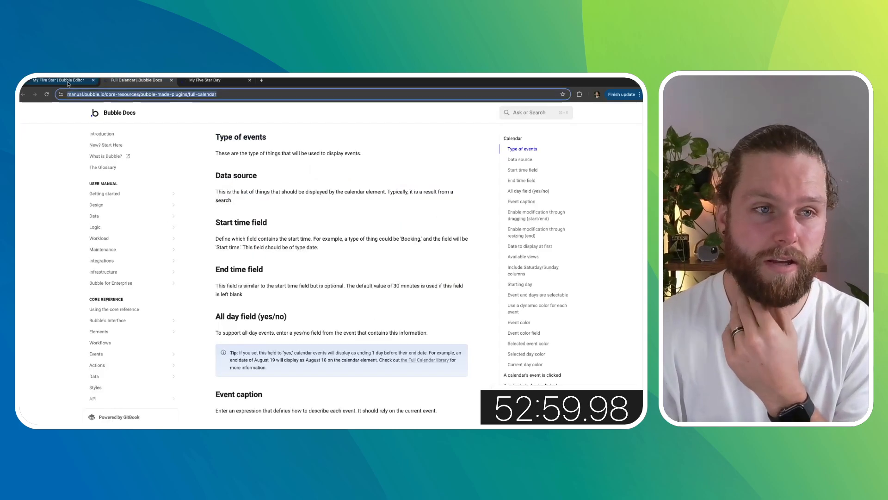
{"action": "left_click", "coordinate": [59, 80]}
{"action": "double_click", "coordinate": [443, 232]}
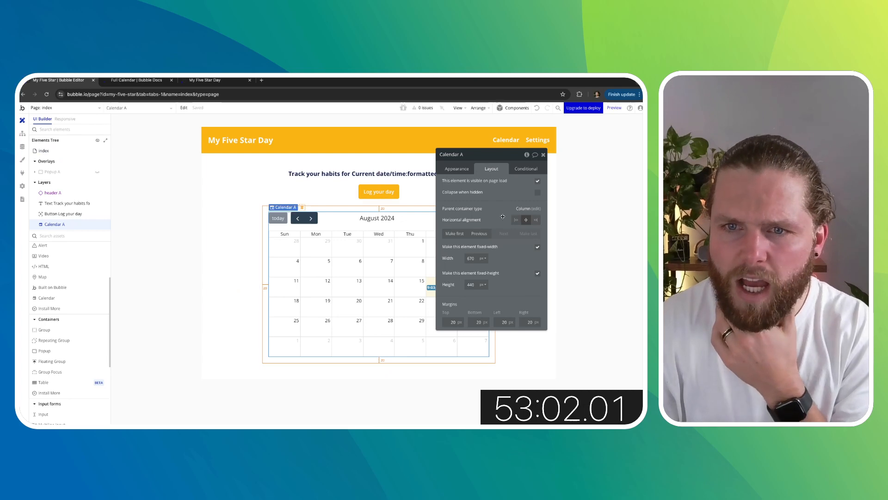
{"action": "left_click", "coordinate": [462, 170]}
{"action": "scroll", "coordinate": [507, 279], "scroll_direction": "down", "scroll_amount": 3}
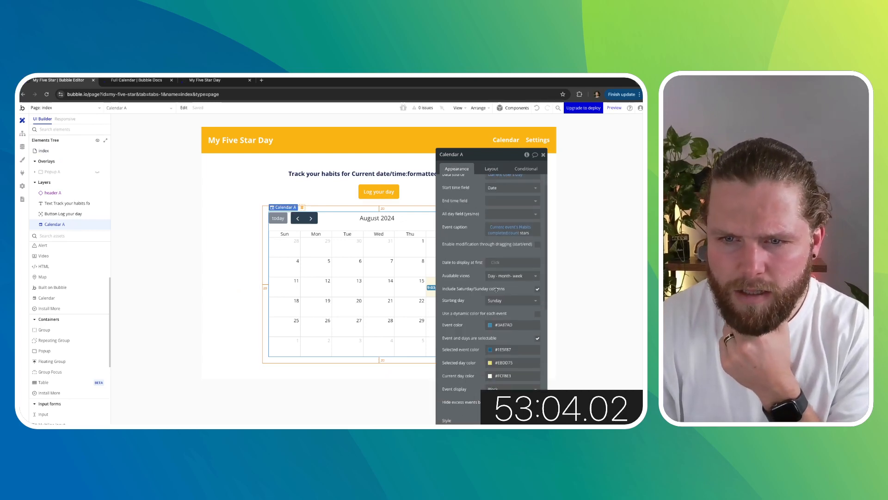
{"action": "left_click", "coordinate": [507, 279]}
{"action": "left_click", "coordinate": [507, 308]}
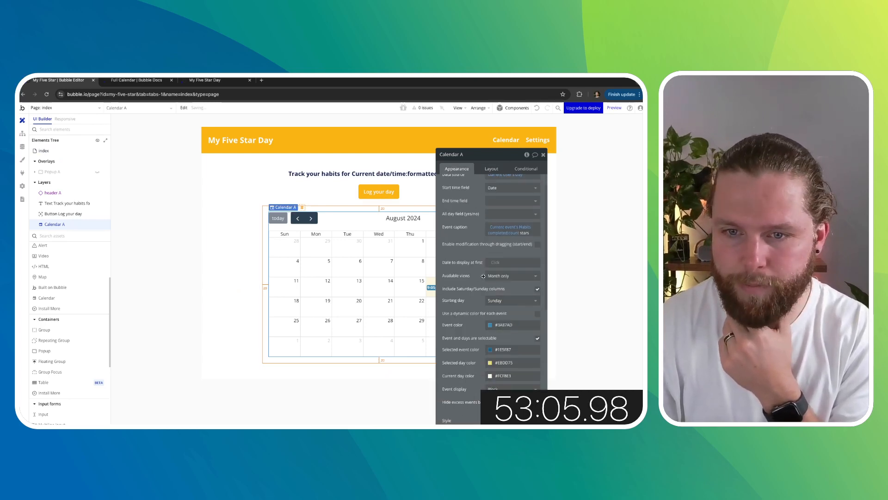
- Review the calendar's appearance settings against the Full Calendar documentation and the preview
{"action": "left_click_drag", "start_coordinate": [489, 158], "coordinate": [548, 138]}
{"action": "scroll", "coordinate": [528, 255], "scroll_direction": "up", "scroll_amount": 1}
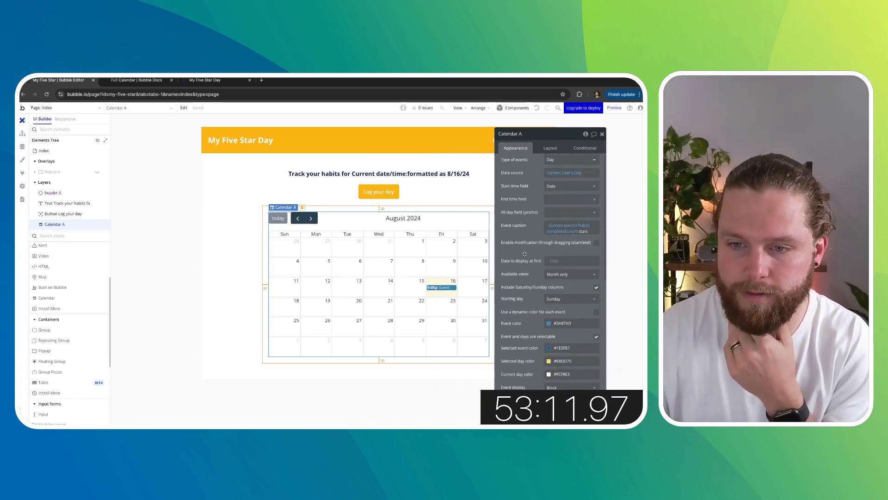
{"action": "scroll", "coordinate": [525, 253], "scroll_direction": "up", "scroll_amount": 1}
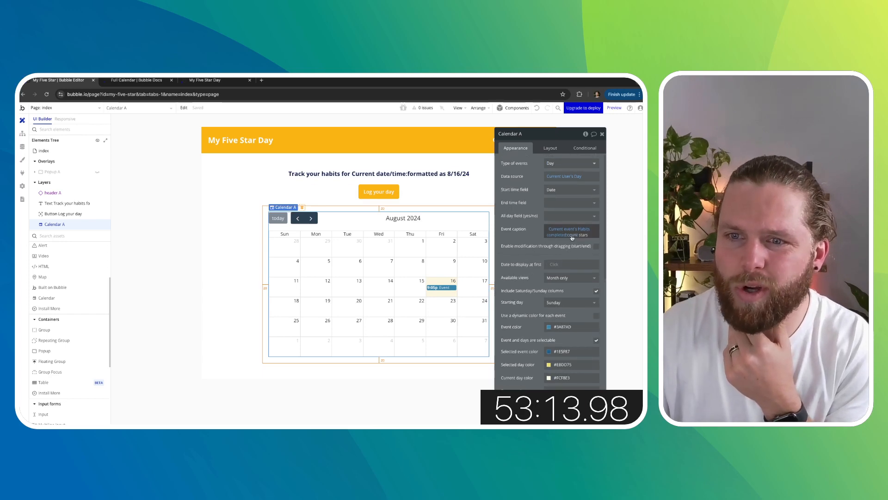
{"action": "left_click", "coordinate": [137, 80]}
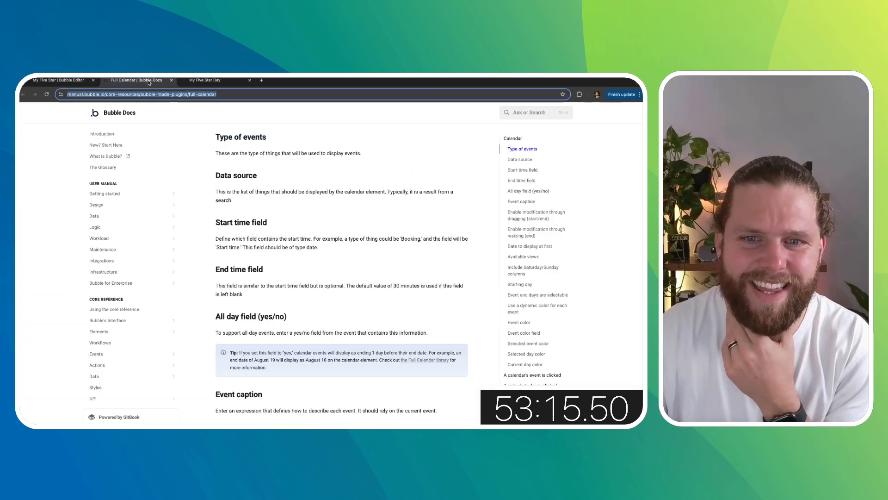
{"action": "left_click", "coordinate": [205, 80]}
{"action": "left_click", "coordinate": [58, 80]}
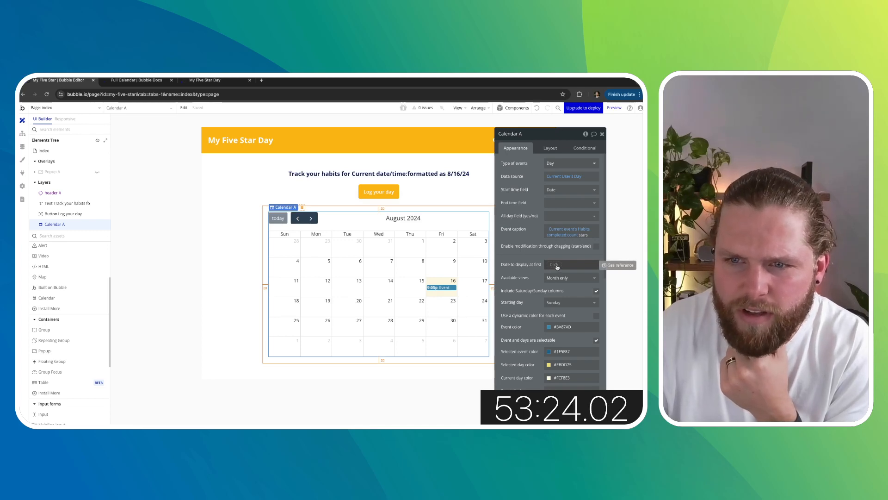
{"action": "scroll", "coordinate": [564, 303], "scroll_direction": "down", "scroll_amount": 3}
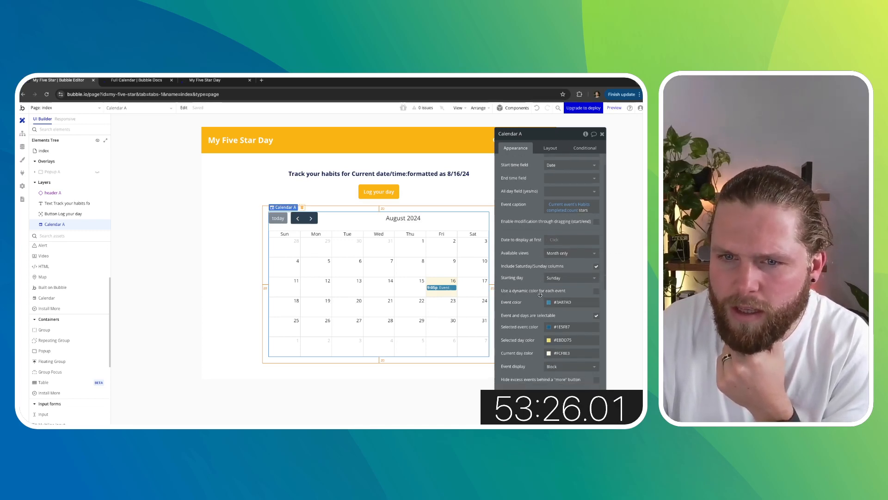
{"action": "scroll", "coordinate": [541, 294], "scroll_direction": "down", "scroll_amount": 2}
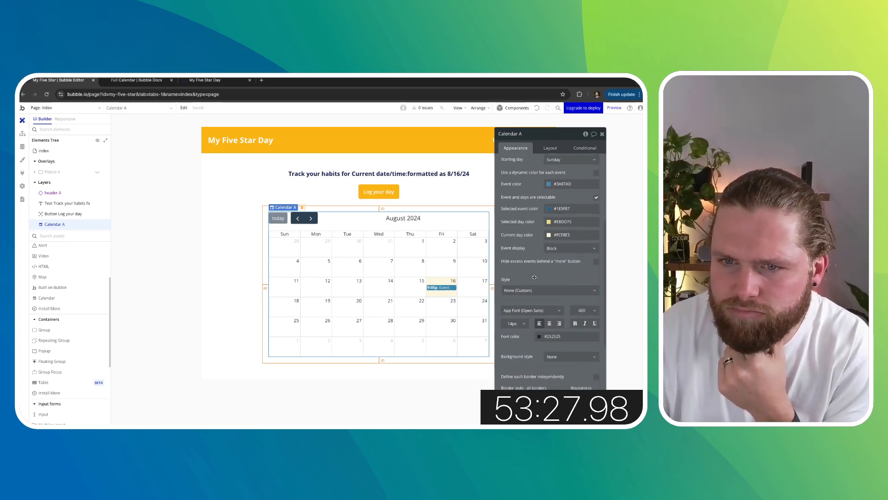
{"action": "scroll", "coordinate": [532, 284], "scroll_direction": "up", "scroll_amount": 5}
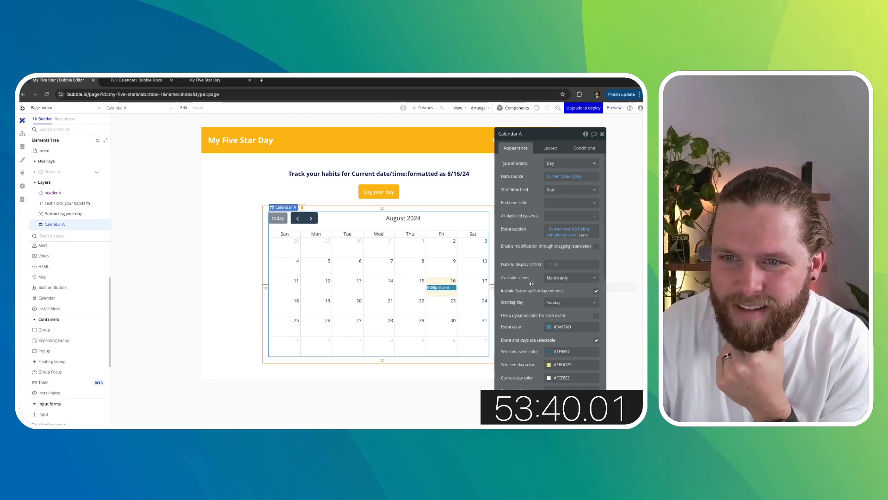
- Clear the calendar's start time field and reselect Date for it
{"action": "left_click", "coordinate": [557, 191]}
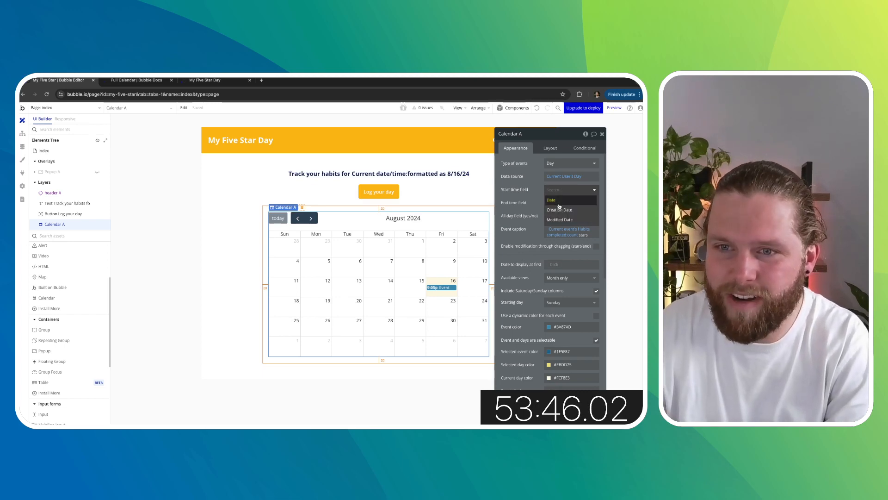
{"action": "left_click", "coordinate": [559, 205]}
{"action": "left_click", "coordinate": [556, 191]}
{"action": "key", "text": "BackSpace"}
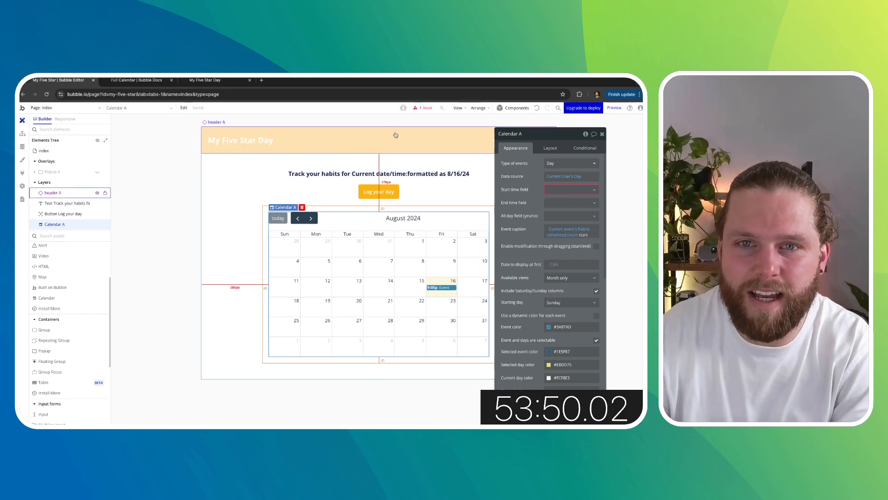
{"action": "left_click", "coordinate": [419, 110]}
{"action": "left_click", "coordinate": [230, 276]}
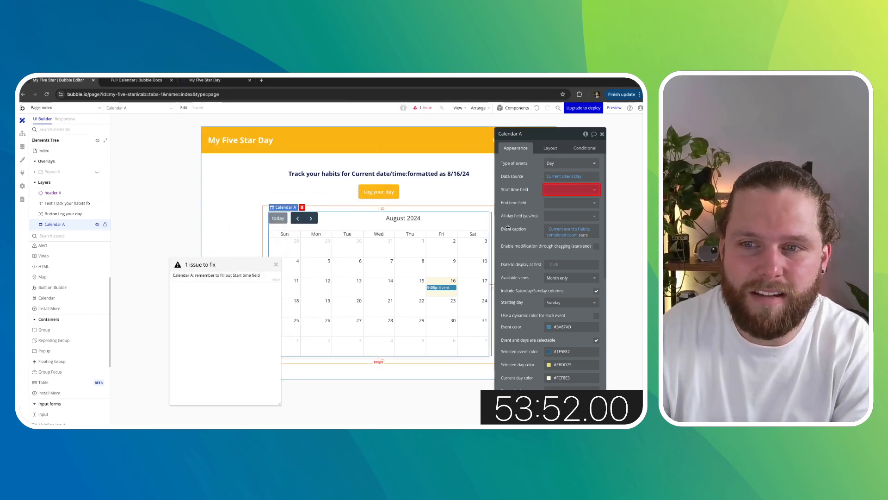
{"action": "left_click", "coordinate": [564, 188]}
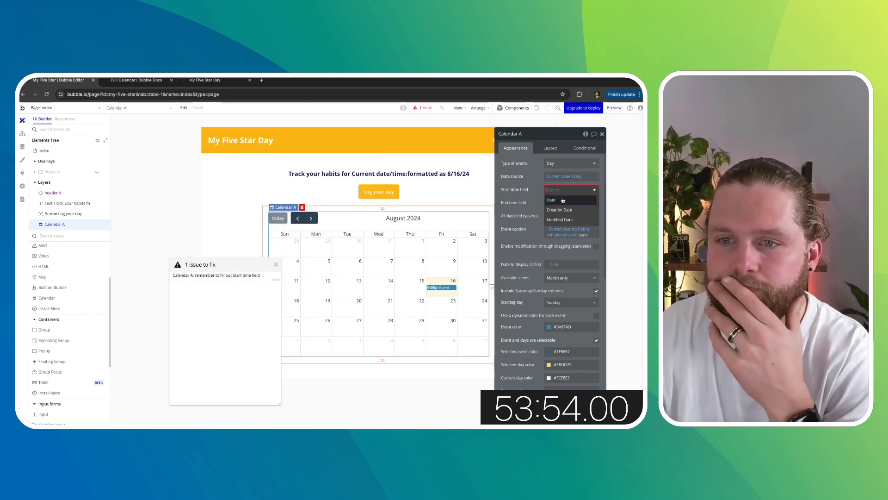
{"action": "left_click", "coordinate": [564, 201]}
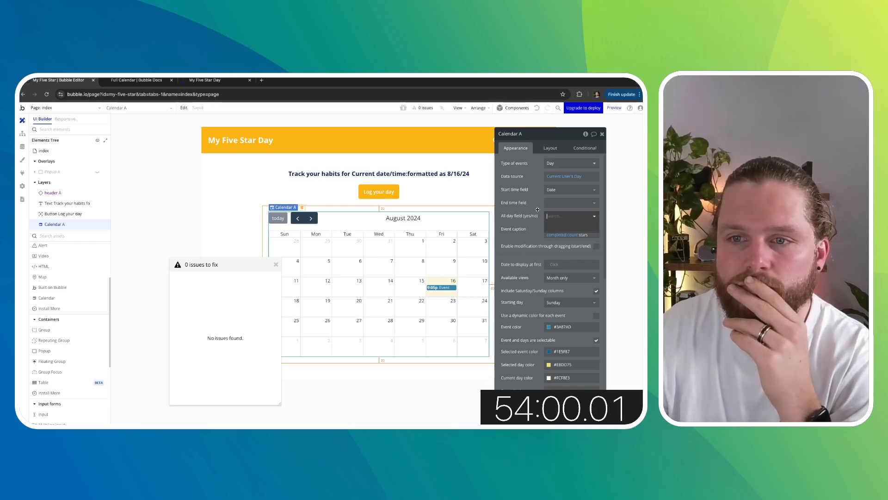
{"action": "left_click", "coordinate": [555, 189]}
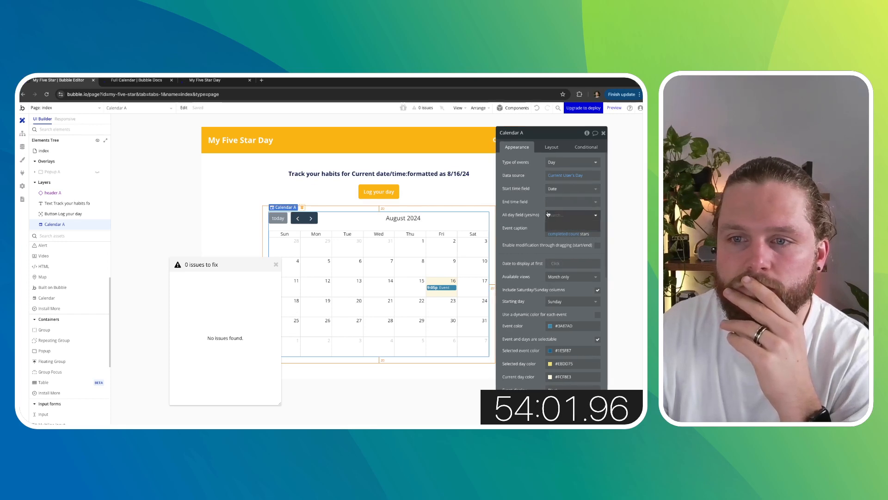
{"action": "left_click", "coordinate": [555, 199]}
{"action": "left_click", "coordinate": [554, 192]}
{"action": "left_click", "coordinate": [555, 200]}
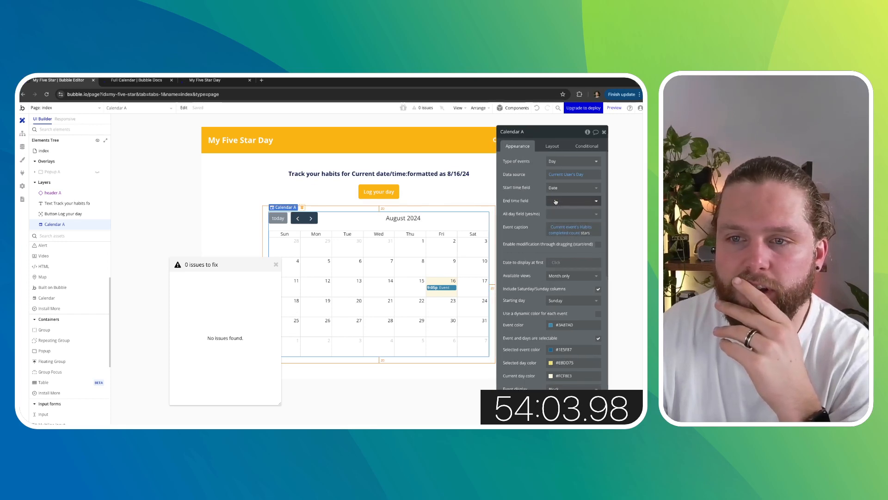
- Examine the calendar's date-to-display-at-first and remaining appearance options, then close the issues panel
{"action": "scroll", "coordinate": [544, 200], "scroll_direction": "down", "scroll_amount": 1}
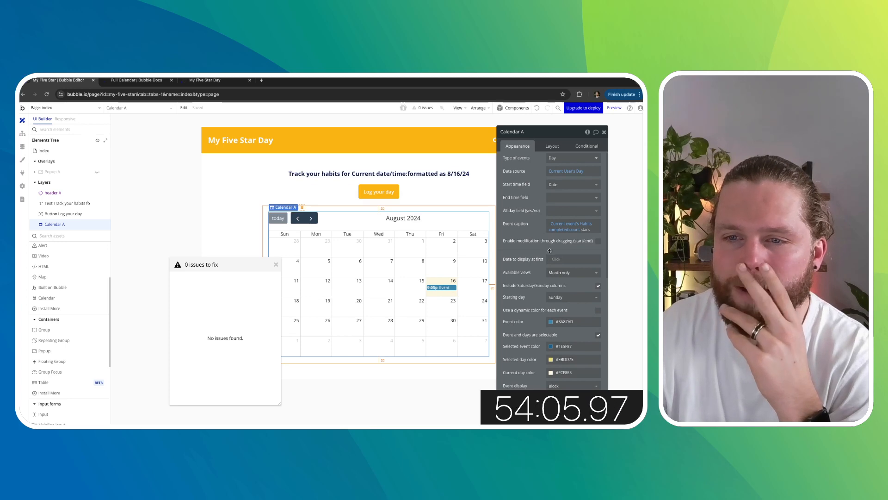
{"action": "scroll", "coordinate": [555, 244], "scroll_direction": "down", "scroll_amount": 1}
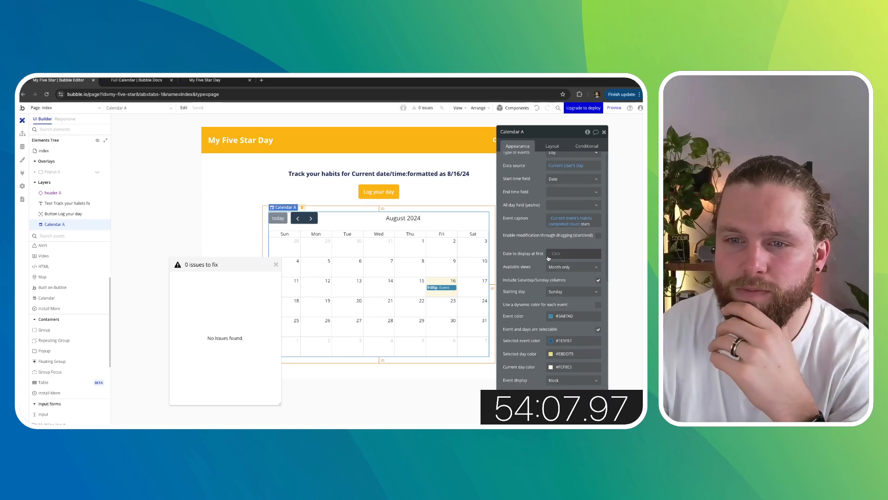
{"action": "left_click", "coordinate": [554, 254]}
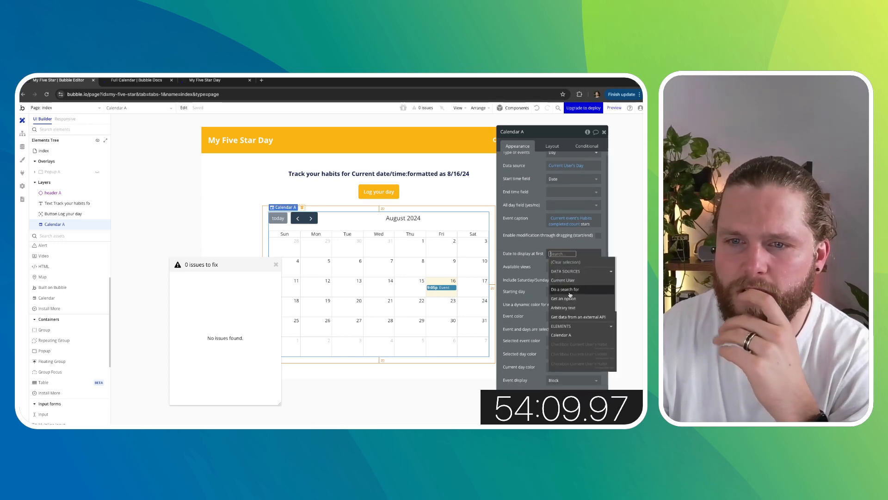
{"action": "left_click", "coordinate": [541, 264]}
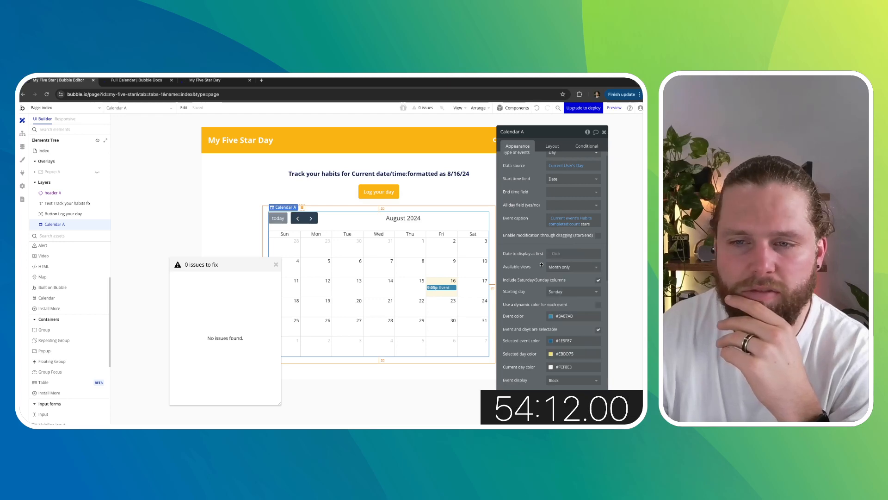
{"action": "scroll", "coordinate": [541, 264], "scroll_direction": "down", "scroll_amount": 4}
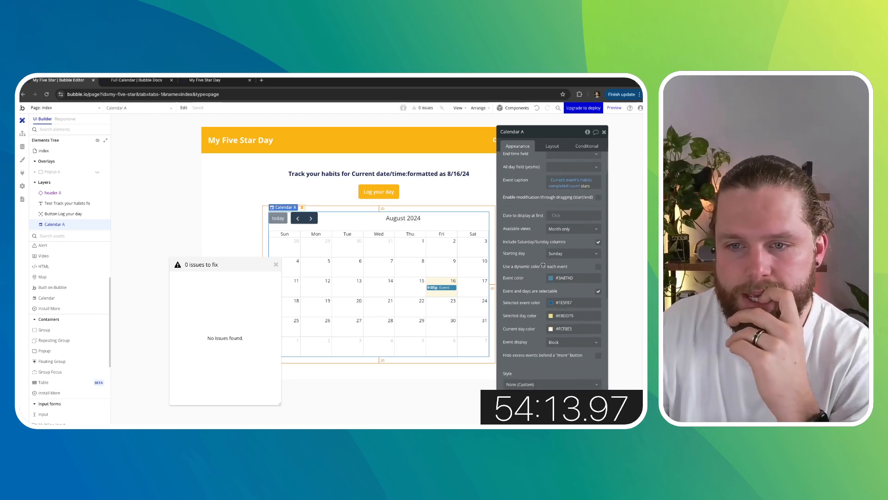
{"action": "scroll", "coordinate": [544, 265], "scroll_direction": "down", "scroll_amount": 5}
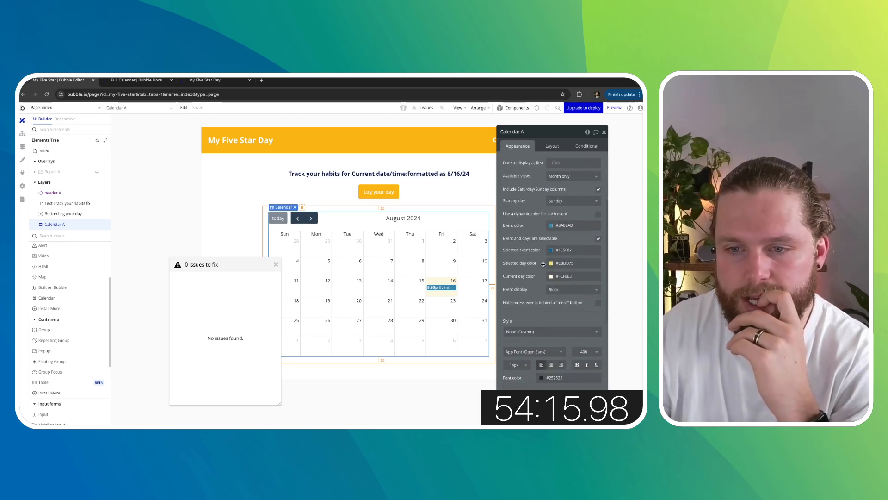
{"action": "scroll", "coordinate": [543, 264], "scroll_direction": "down", "scroll_amount": 3}
{"action": "left_click", "coordinate": [276, 265]}
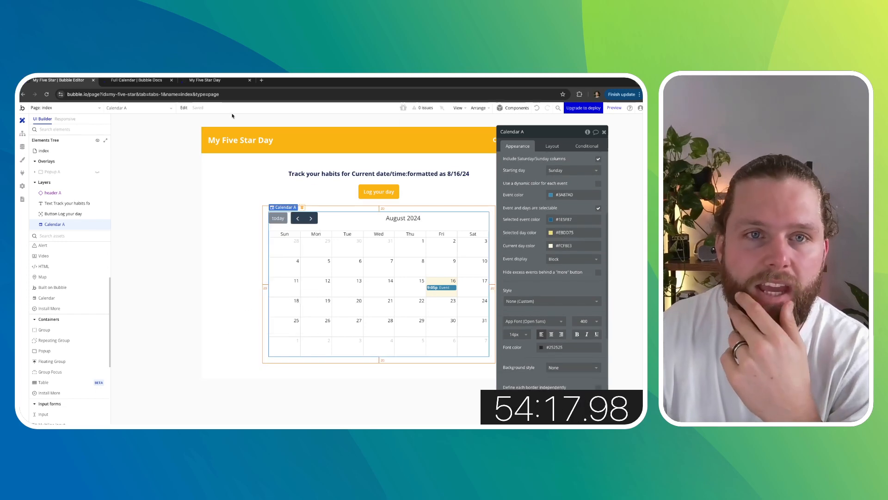
- Check the month-only calendar in the preview tab and return to the editor
{"action": "left_click", "coordinate": [136, 81]}
{"action": "left_click", "coordinate": [198, 82]}
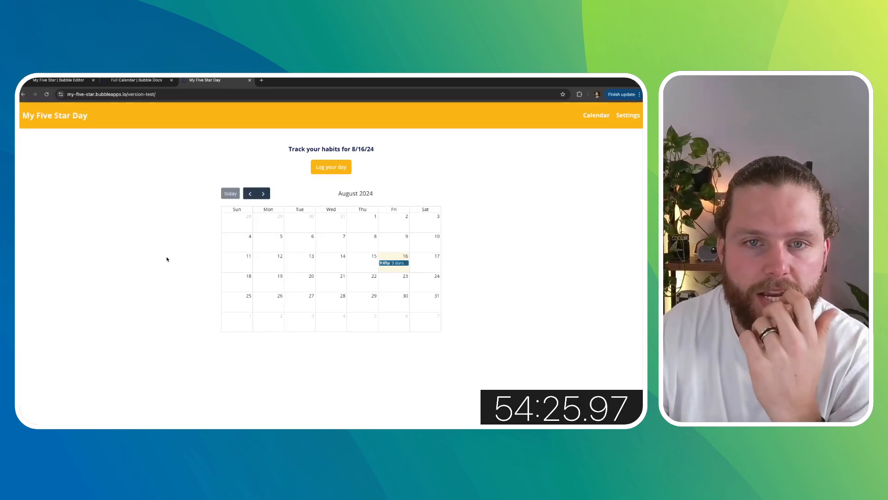
{"action": "left_click", "coordinate": [86, 88]}
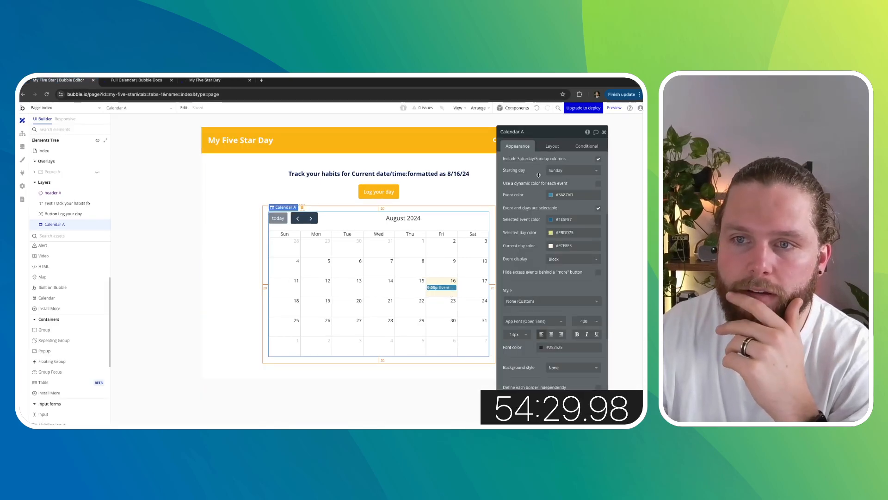
- Open the workflow for the calendar's event-clicked trigger and add a Go to page action
{"action": "scroll", "coordinate": [538, 175], "scroll_direction": "down", "scroll_amount": 5}
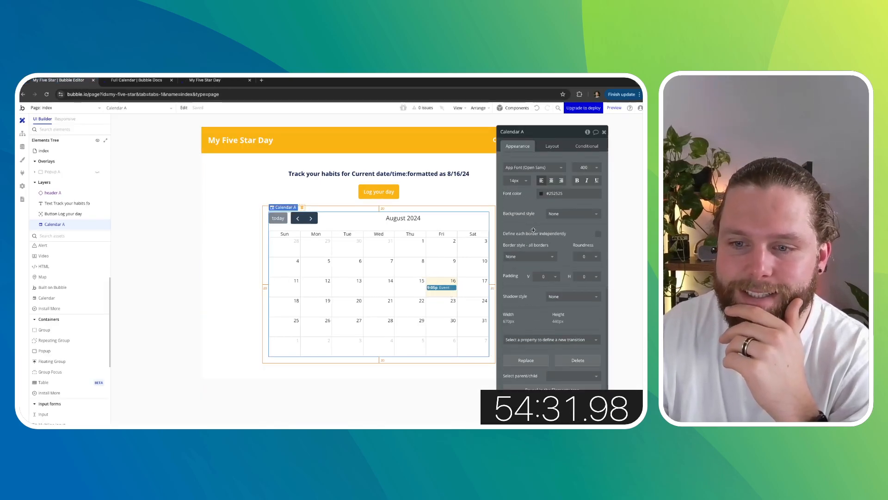
{"action": "scroll", "coordinate": [536, 329], "scroll_direction": "up", "scroll_amount": 5}
{"action": "right_click", "coordinate": [446, 289]}
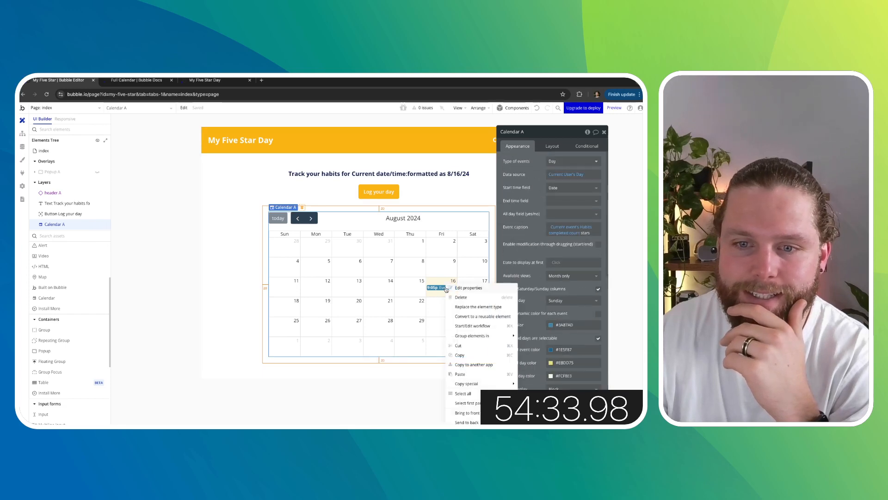
{"action": "left_click", "coordinate": [485, 327]}
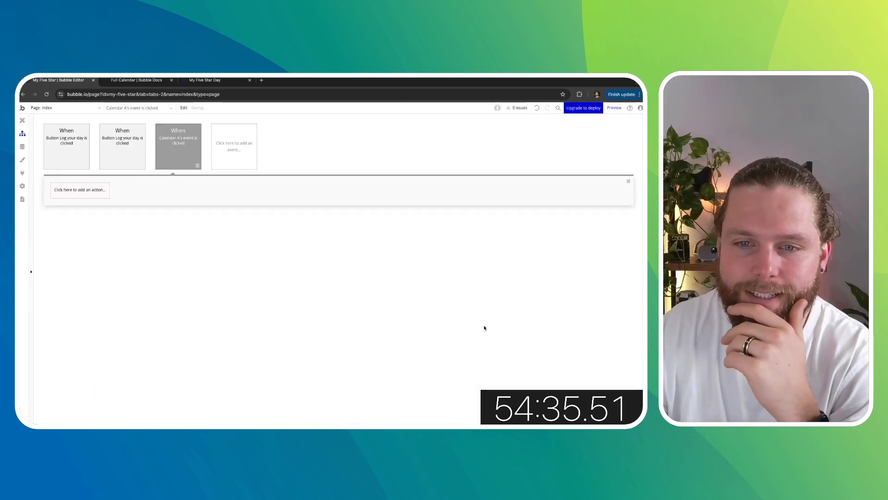
{"action": "left_click", "coordinate": [84, 197]}
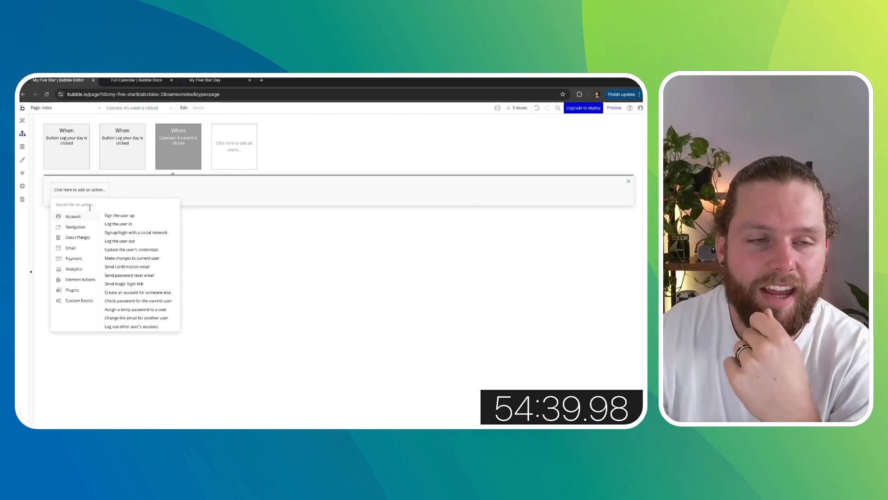
{"action": "mouse_move", "coordinate": [85, 238]}
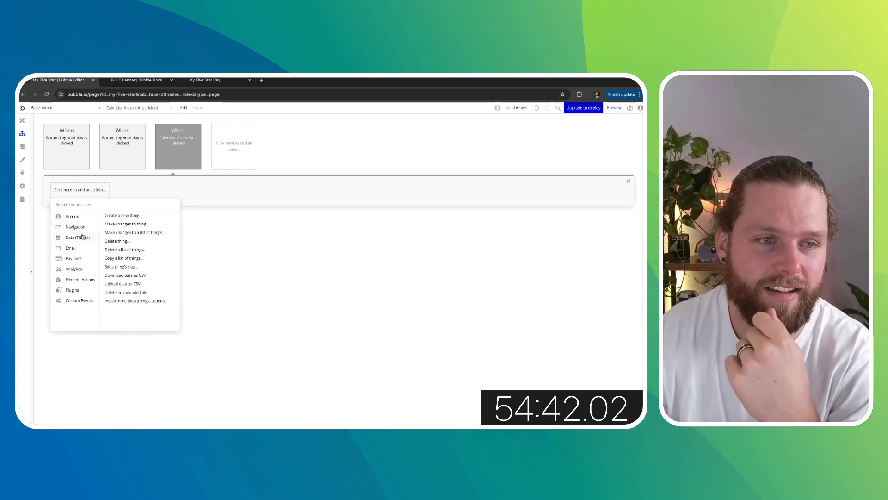
{"action": "left_click", "coordinate": [121, 217]}
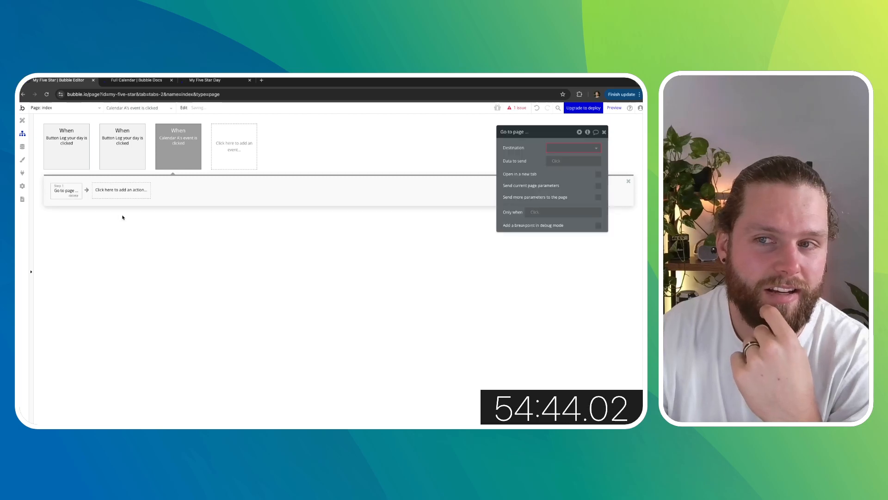
- Return to the design view and create a new page named day
{"action": "left_click", "coordinate": [22, 120]}
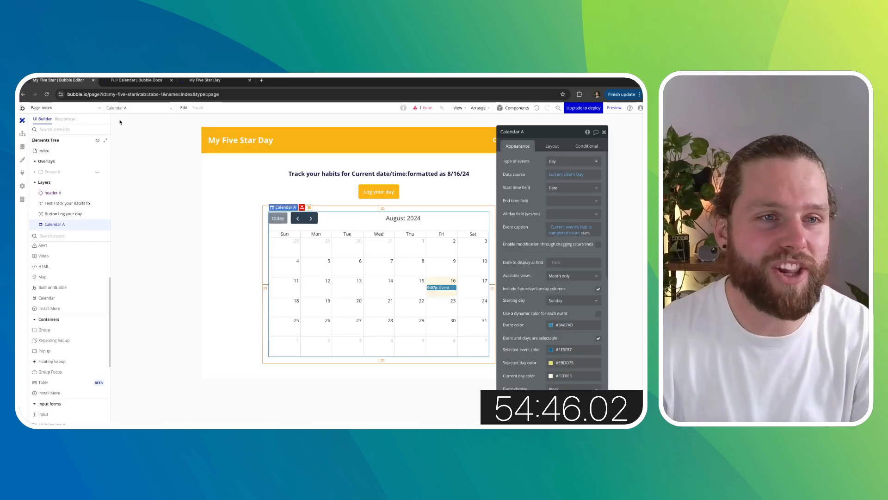
{"action": "left_click", "coordinate": [94, 107]}
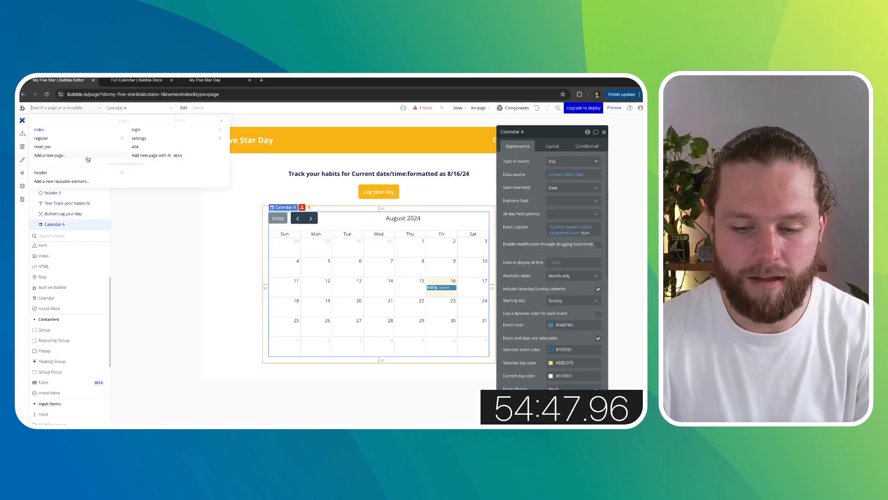
{"action": "left_click", "coordinate": [87, 159]}
{"action": "type", "text": "day"}
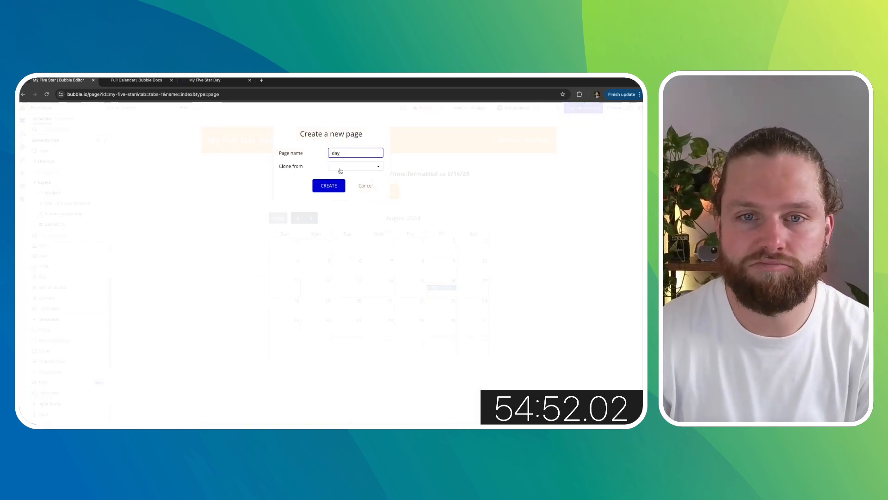
{"action": "left_click", "coordinate": [338, 186]}
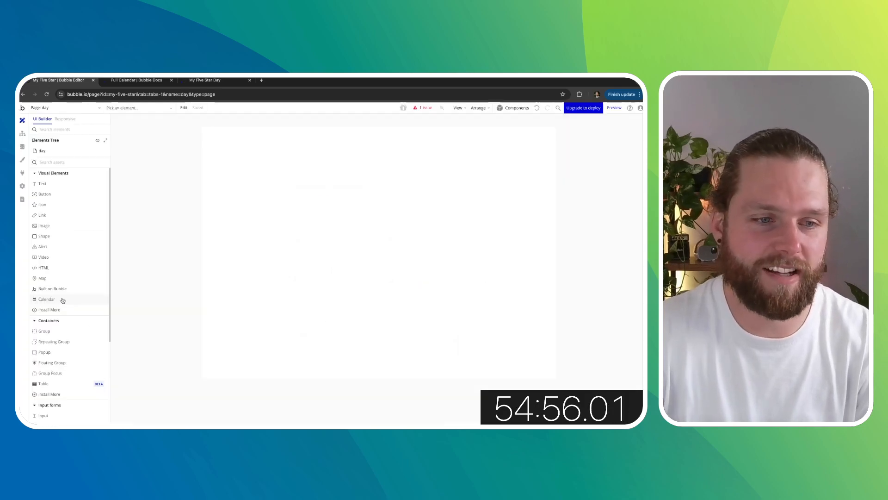
- Place the header reusable element on the day page and set the page's container layout to Column
{"action": "scroll", "coordinate": [67, 310], "scroll_direction": "down", "scroll_amount": 3}
{"action": "left_click_drag", "start_coordinate": [60, 412], "coordinate": [294, 237]}
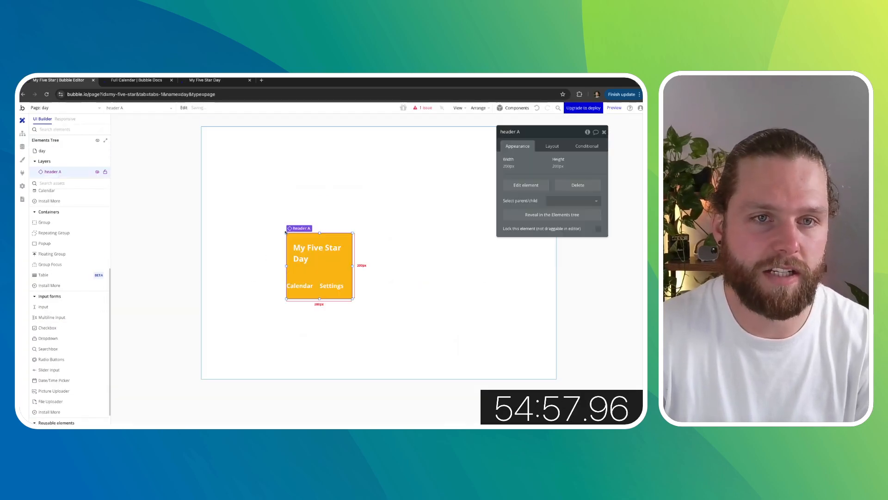
{"action": "left_click", "coordinate": [466, 187]}
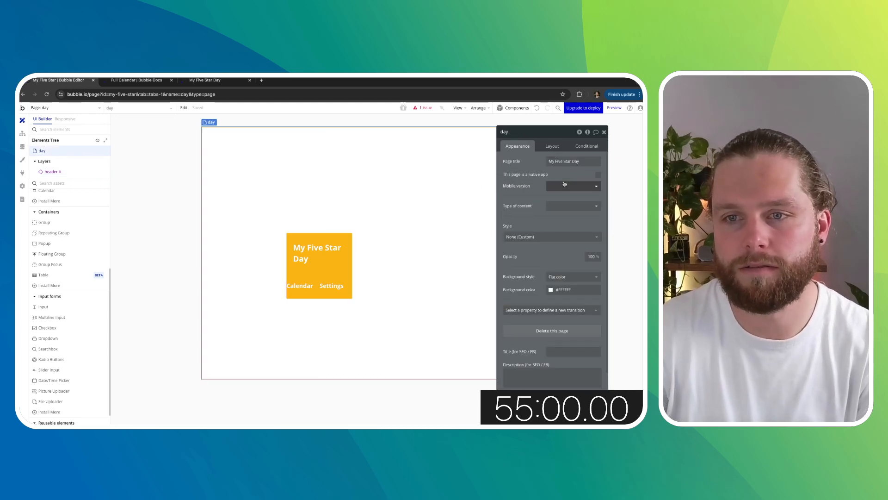
{"action": "left_click", "coordinate": [552, 147]}
{"action": "left_click", "coordinate": [566, 162]}
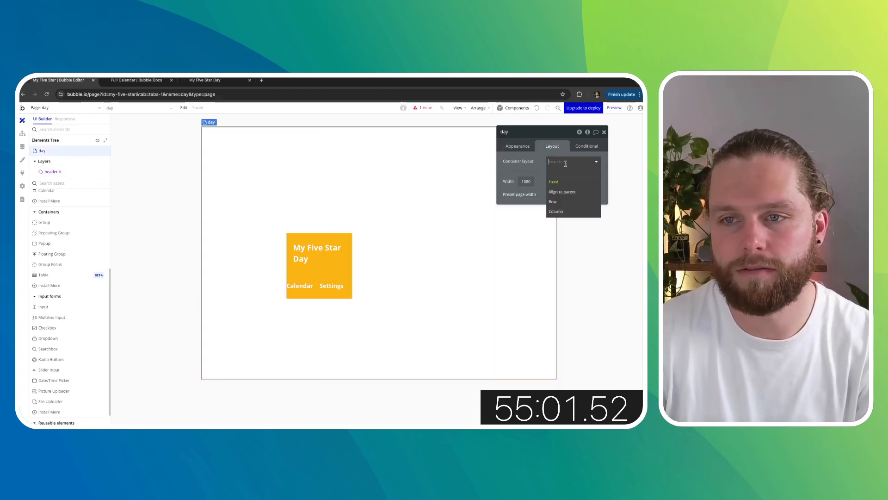
{"action": "left_click", "coordinate": [557, 211]}
- Make the header full width by clearing its width, turning off fixed width and clearing its minimum height
{"action": "left_click", "coordinate": [262, 156]}
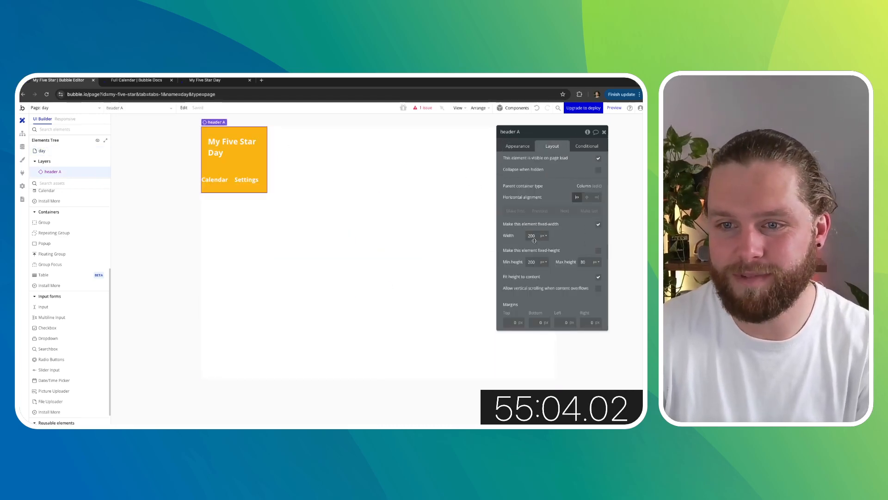
{"action": "left_click_drag", "start_coordinate": [537, 237], "coordinate": [509, 235]}
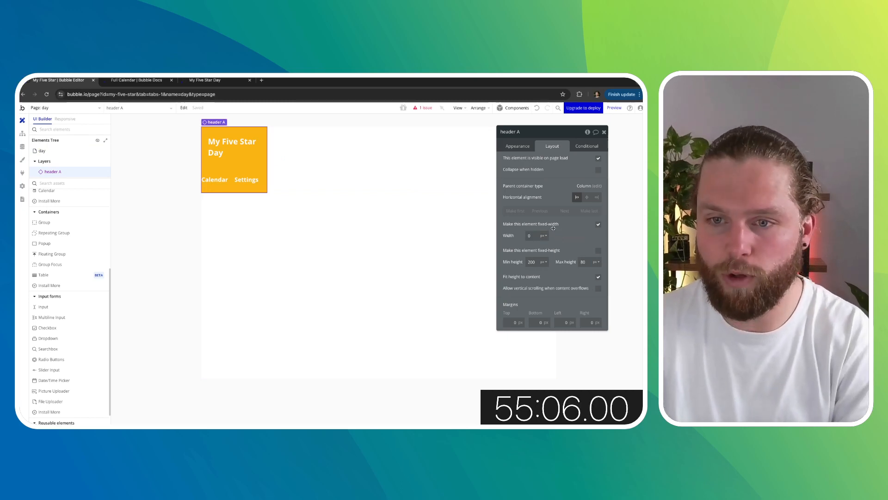
{"action": "key", "text": "BackSpace"}
{"action": "left_click", "coordinate": [599, 224]}
{"action": "left_click_drag", "start_coordinate": [535, 274], "coordinate": [515, 273]}
{"action": "key", "text": "BackSpace"}
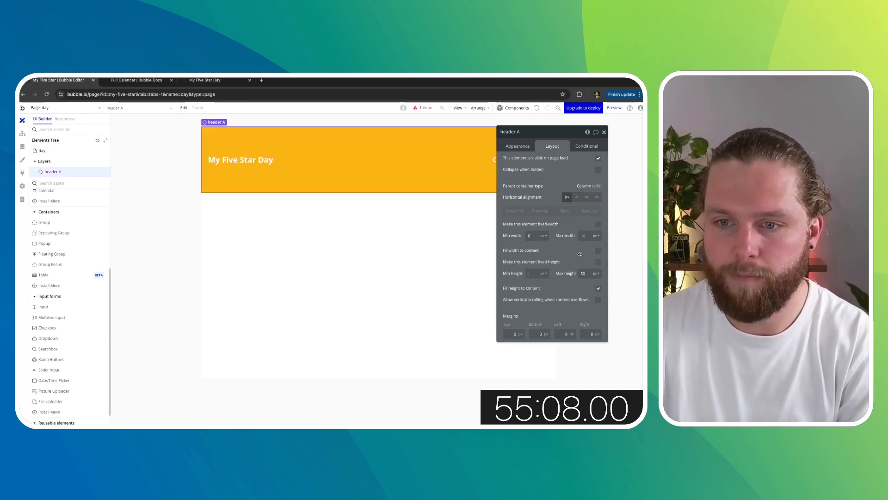
{"action": "left_click", "coordinate": [598, 288]}
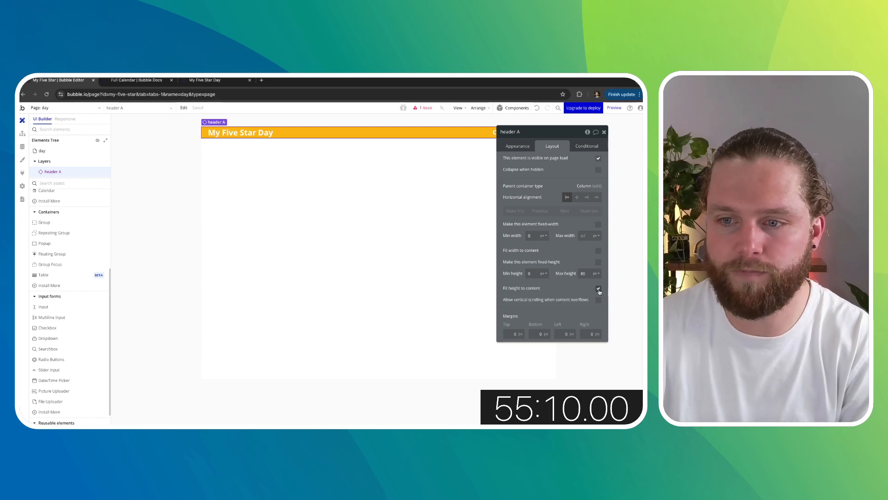
{"action": "left_click", "coordinate": [605, 132]}
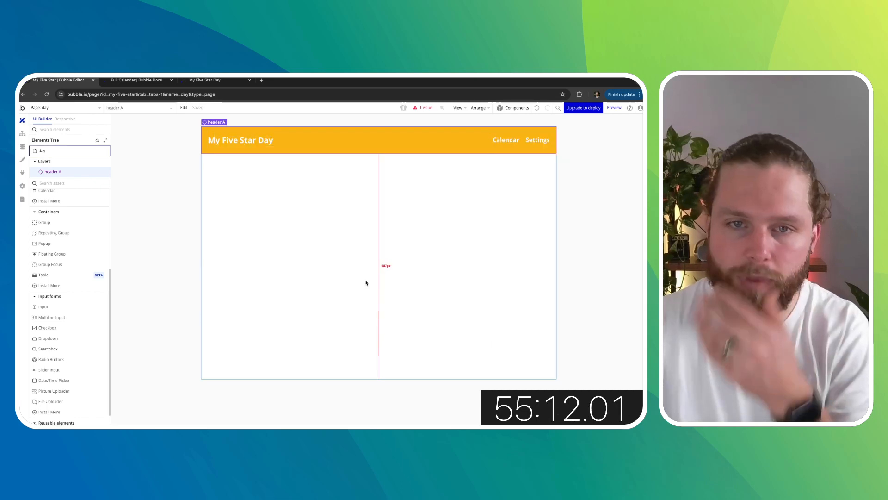
- Set the day page's type of content to Day
{"action": "double_click", "coordinate": [192, 208]}
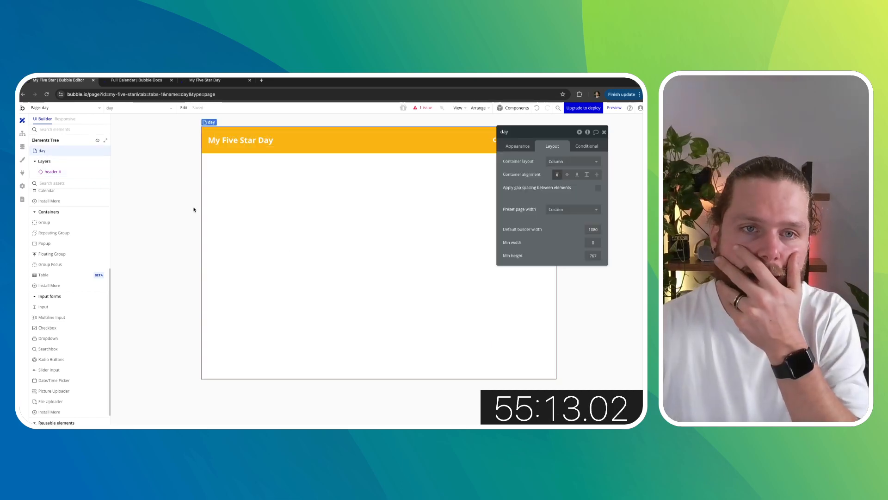
{"action": "left_click", "coordinate": [519, 145]}
{"action": "left_click", "coordinate": [561, 206]}
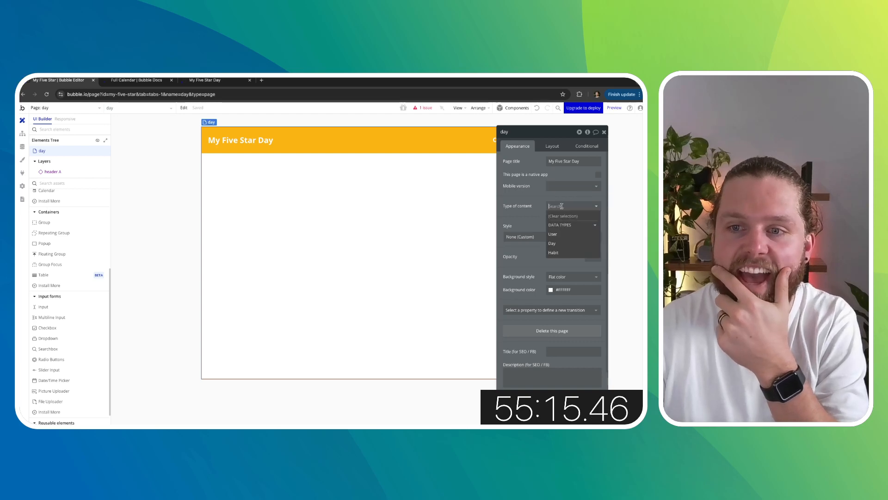
{"action": "left_click", "coordinate": [553, 244]}
{"action": "left_click", "coordinate": [605, 132]}
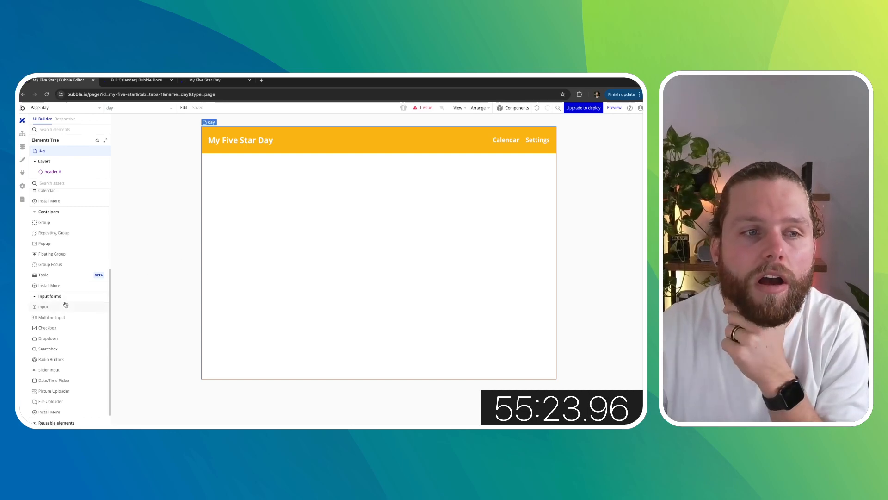
- Add a repeating group below the header with its type of content set to Day
{"action": "left_click", "coordinate": [68, 237]}
{"action": "left_click", "coordinate": [214, 206]}
{"action": "left_click", "coordinate": [578, 159]}
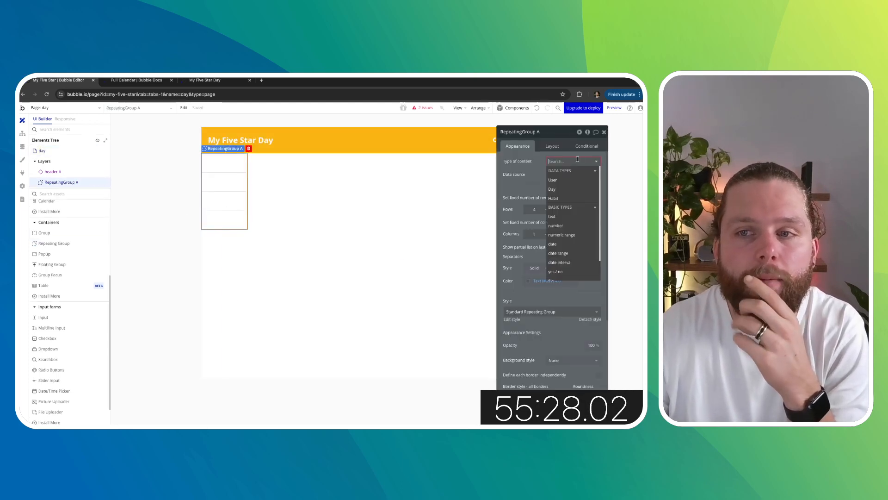
{"action": "left_click", "coordinate": [555, 190]}
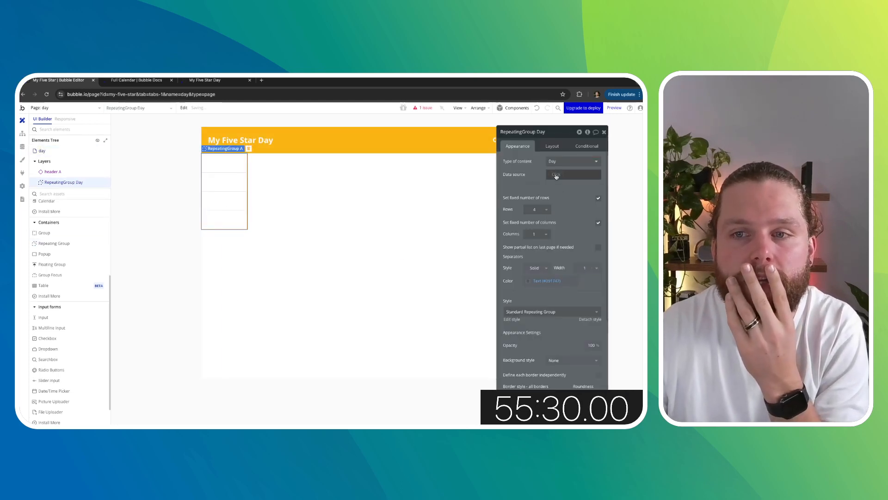
- Set the repeating group's data source to Current page's Day's Habits completed and change its content type to text
{"action": "left_click", "coordinate": [556, 176]}
{"action": "left_click", "coordinate": [574, 212]}
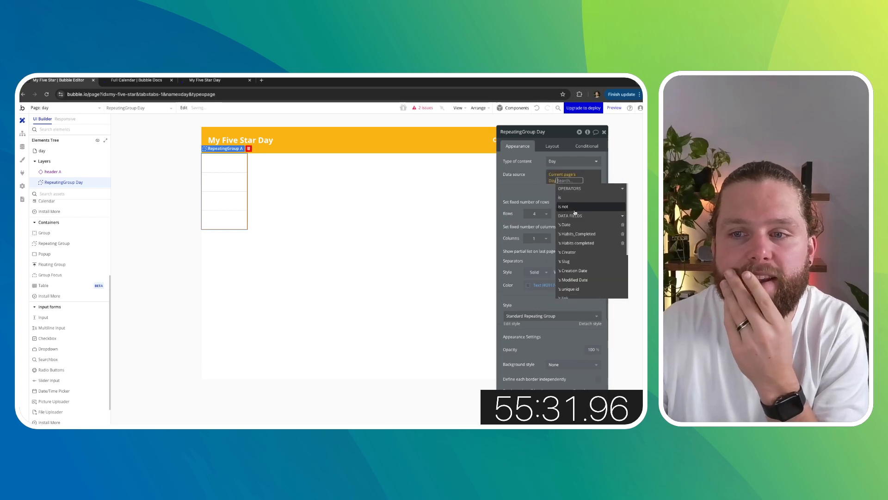
{"action": "left_click", "coordinate": [577, 243]}
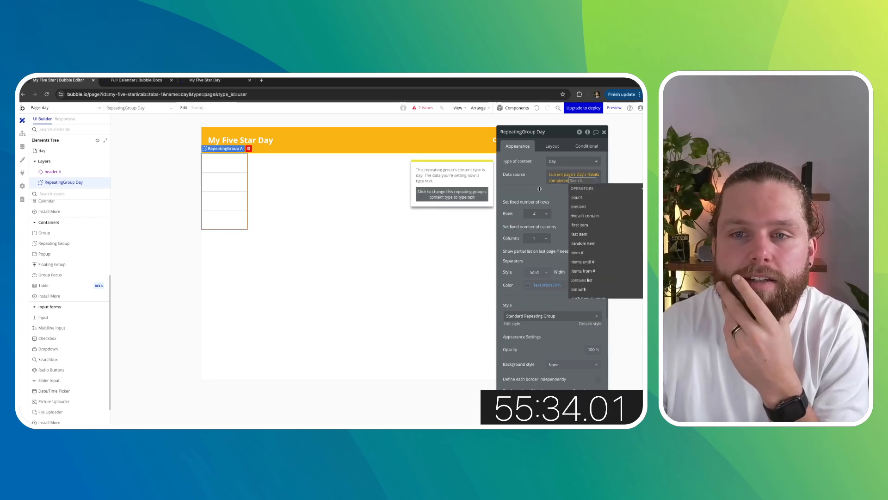
{"action": "left_click", "coordinate": [457, 197]}
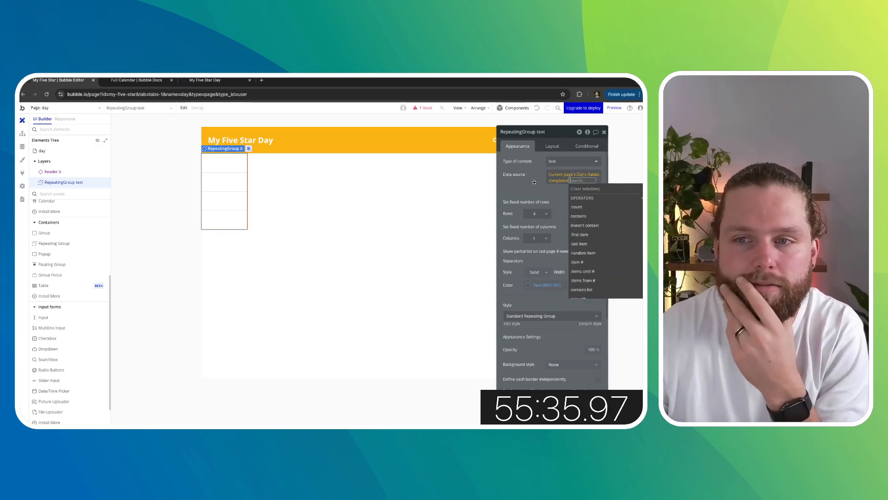
{"action": "left_click", "coordinate": [534, 182]}
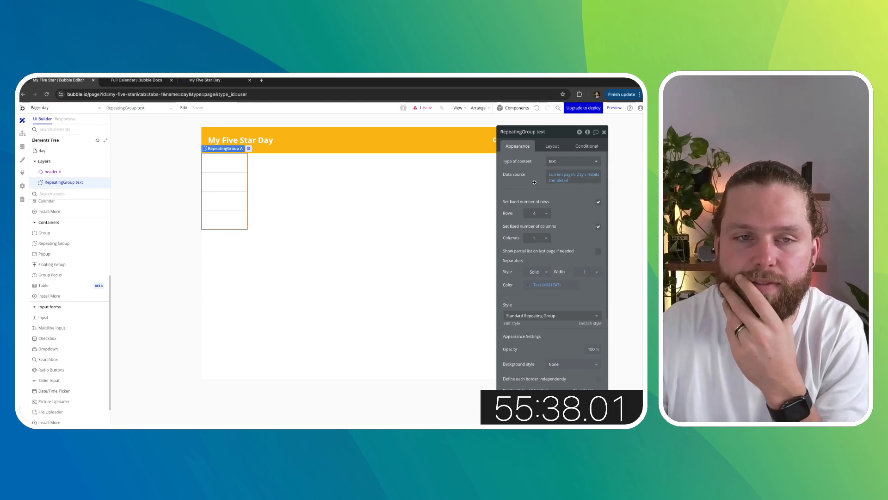
- Add a text element in the repeating group's cell that displays Current cell's text
{"action": "scroll", "coordinate": [74, 250], "scroll_direction": "up", "scroll_amount": 3}
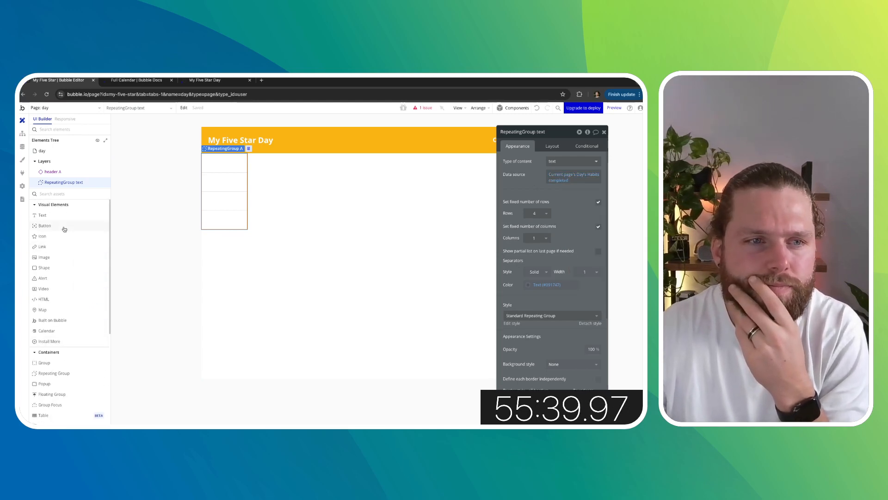
{"action": "left_click_drag", "start_coordinate": [42, 215], "coordinate": [227, 176]}
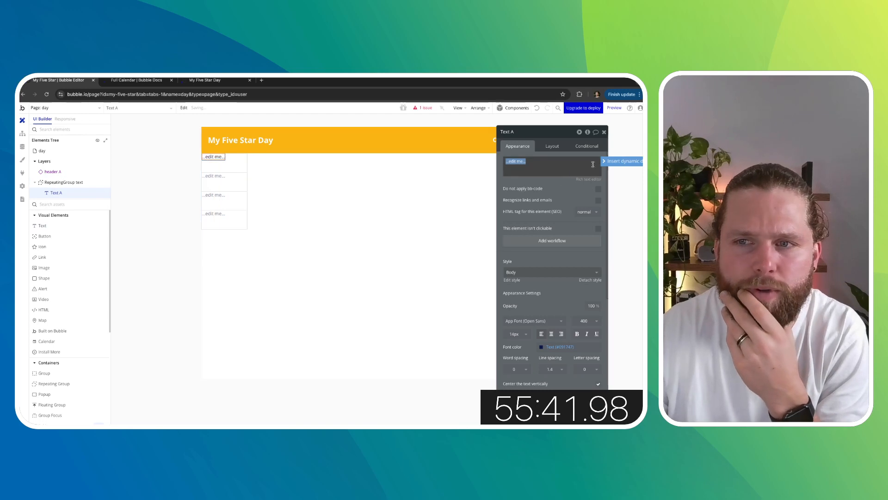
{"action": "left_click", "coordinate": [622, 161]}
{"action": "left_click", "coordinate": [546, 197]}
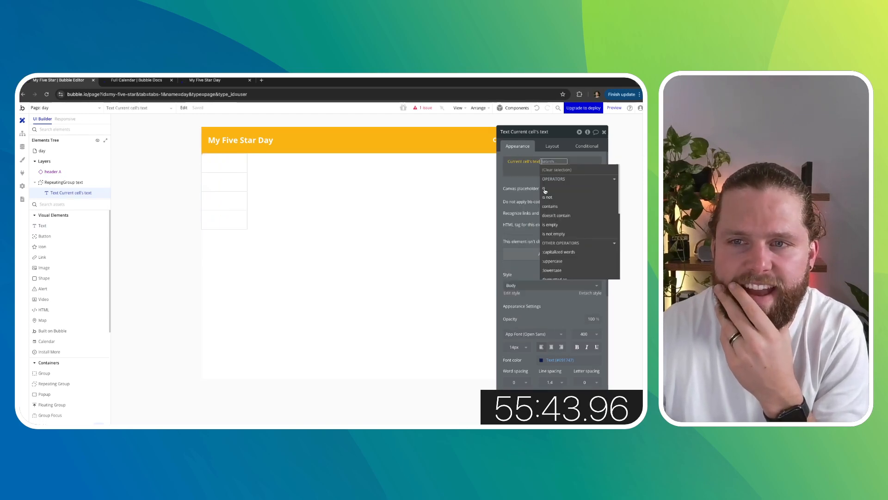
{"action": "left_click", "coordinate": [513, 188]}
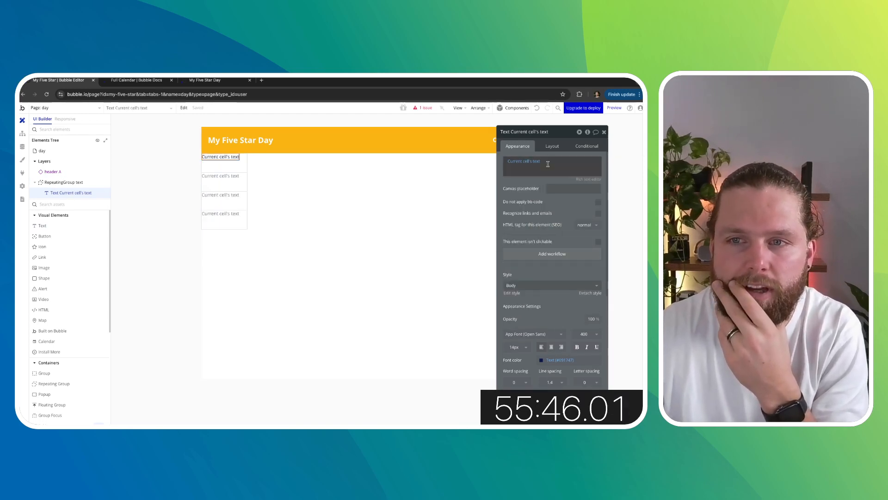
- Turn off the fixed number of rows on the repeating group
{"action": "left_click", "coordinate": [245, 198]}
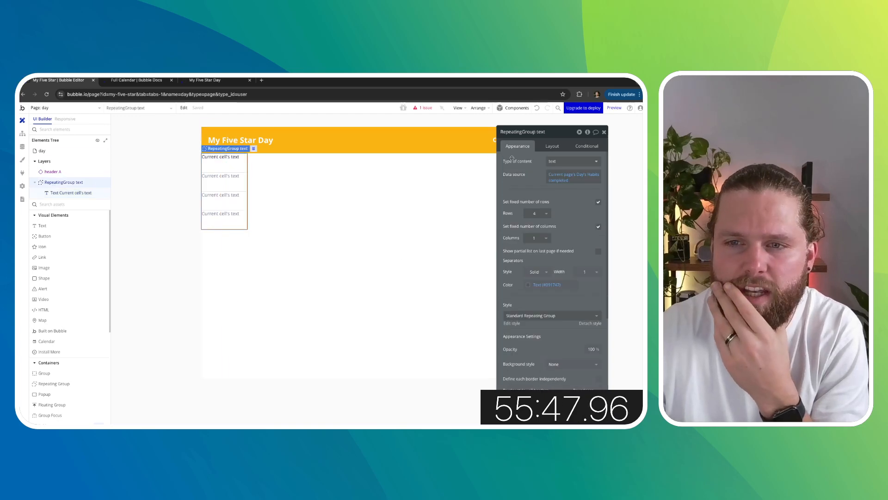
{"action": "left_click", "coordinate": [599, 202]}
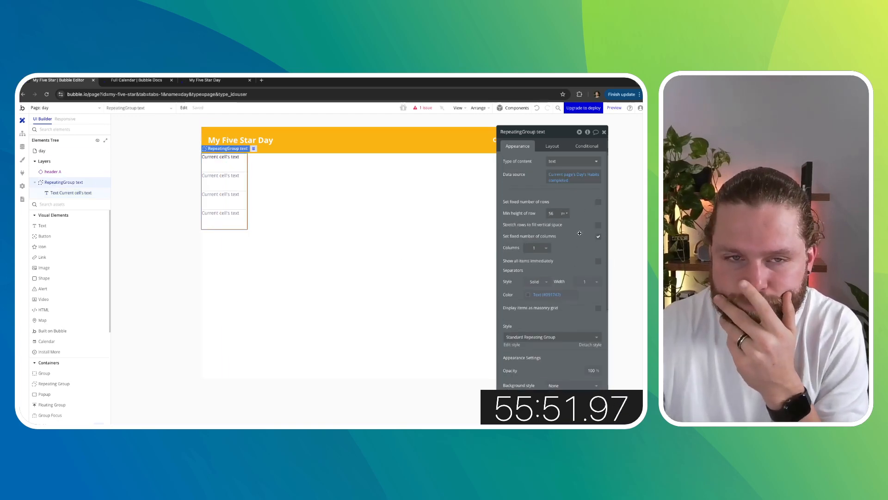
- Set the repeating group's minimum width to 0 and maximum width to 600 px, and stop it fitting width to content
{"action": "left_click", "coordinate": [552, 146]}
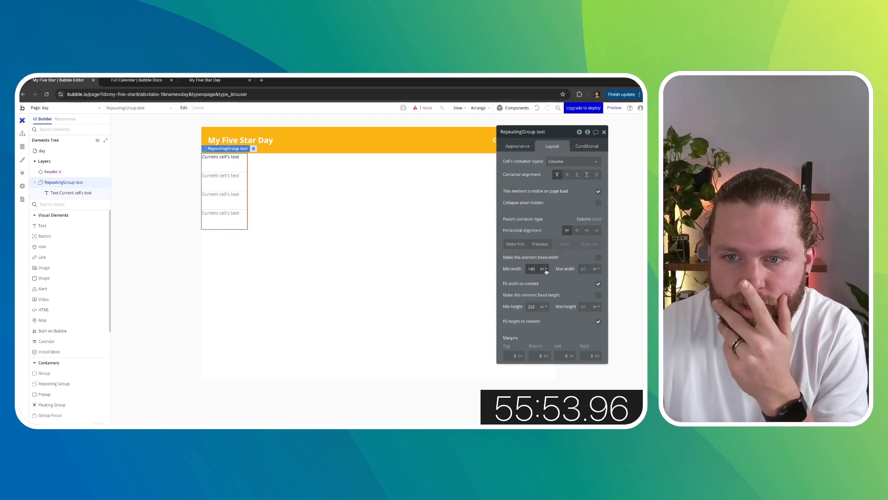
{"action": "left_click_drag", "start_coordinate": [519, 269], "coordinate": [504, 270]}
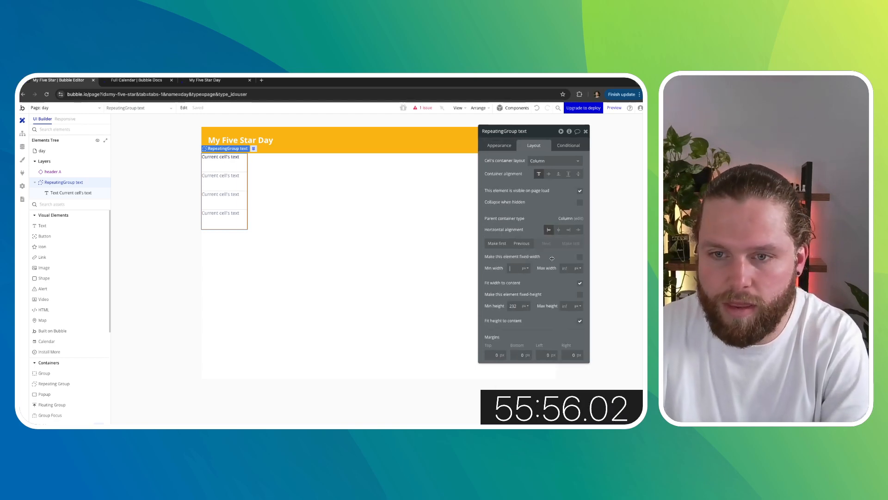
{"action": "type", "text": "0"}
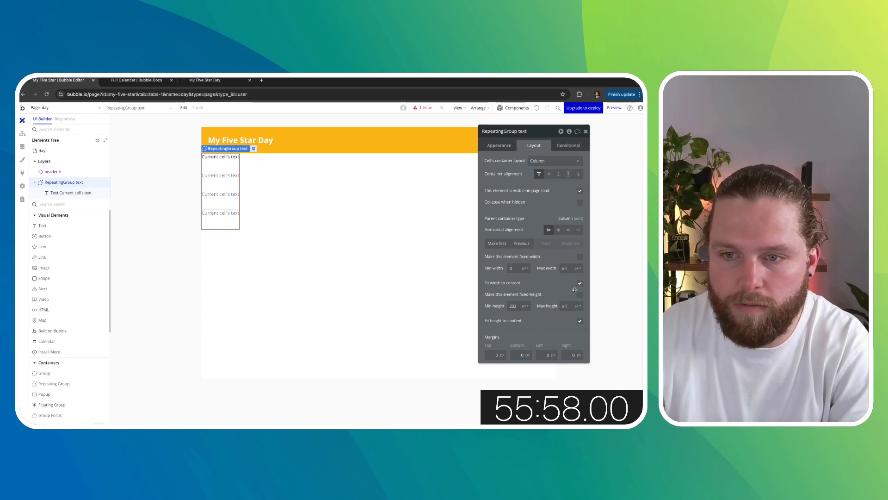
{"action": "left_click", "coordinate": [569, 268]}
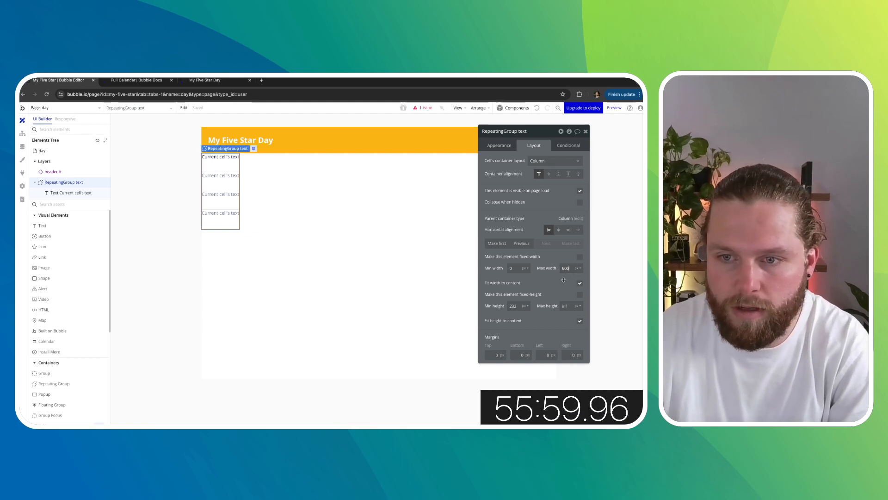
{"action": "left_click", "coordinate": [580, 283]}
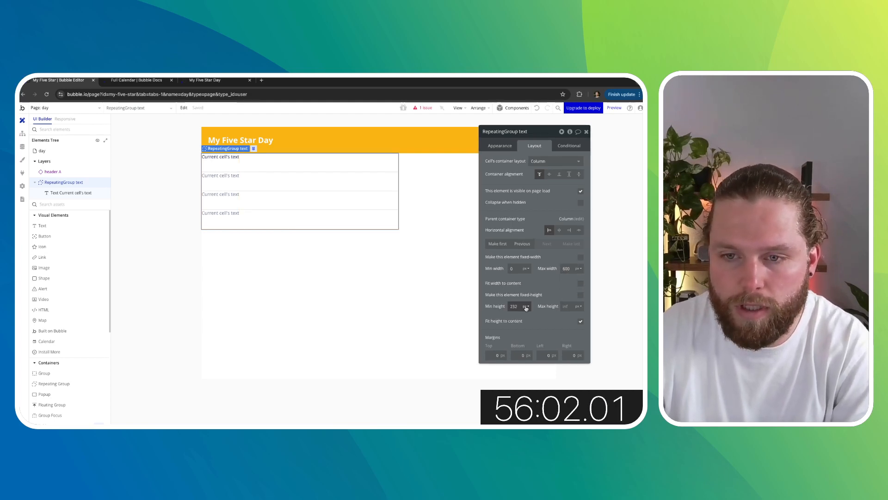
- Set all four margins of the repeating group to 20 px
{"action": "left_click", "coordinate": [497, 147]}
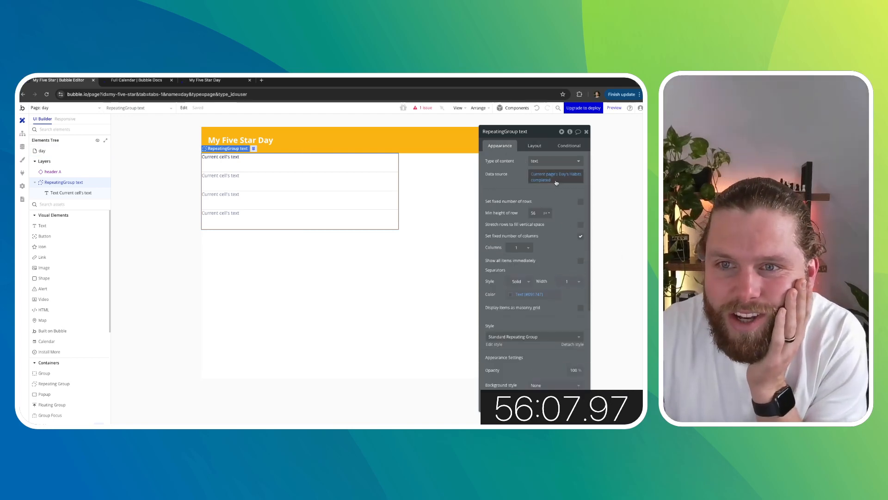
{"action": "left_click", "coordinate": [539, 147]}
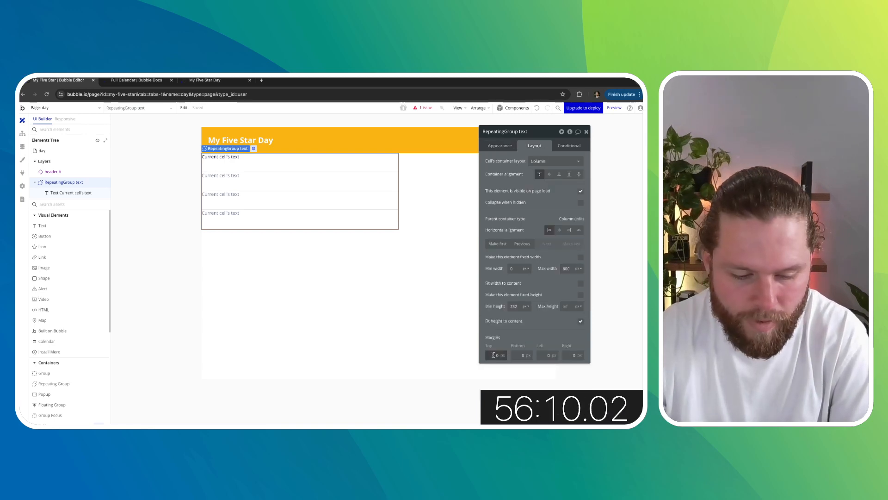
{"action": "left_click", "coordinate": [521, 356]}
{"action": "left_click", "coordinate": [545, 356]}
{"action": "type", "text": "2"}
{"action": "left_click", "coordinate": [567, 355]}
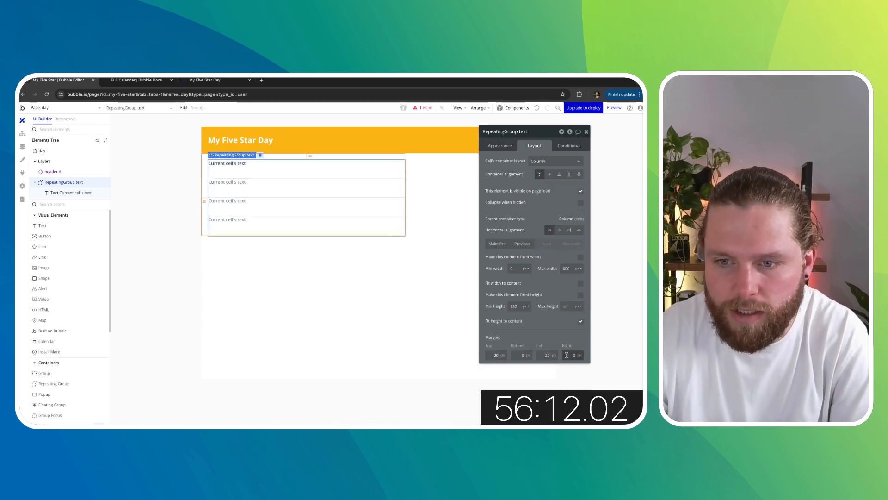
{"action": "type", "text": "2"}
{"action": "left_click", "coordinate": [522, 355]}
{"action": "type", "text": "2"}
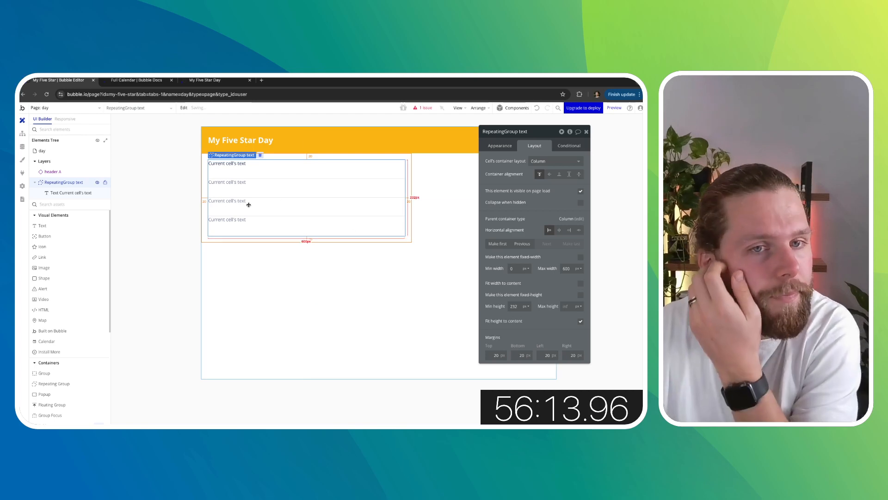
- Reload the running app's calendar page to review the logged day entry
{"action": "left_click", "coordinate": [143, 80]}
{"action": "left_click", "coordinate": [205, 80]}
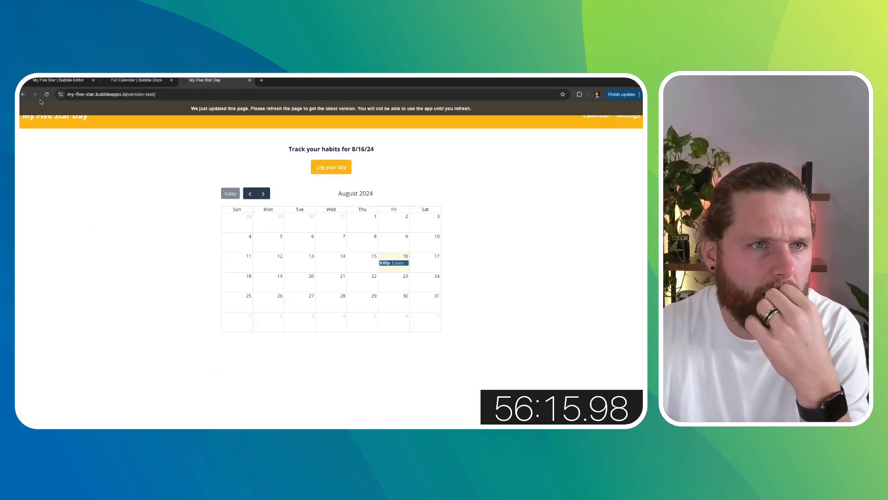
{"action": "left_click", "coordinate": [46, 95]}
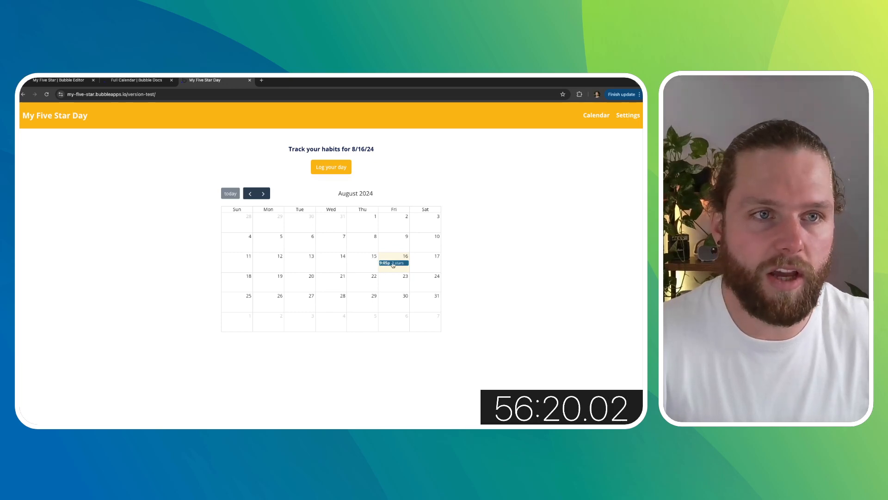
{"action": "left_click", "coordinate": [136, 80]}
{"action": "left_click", "coordinate": [59, 80]}
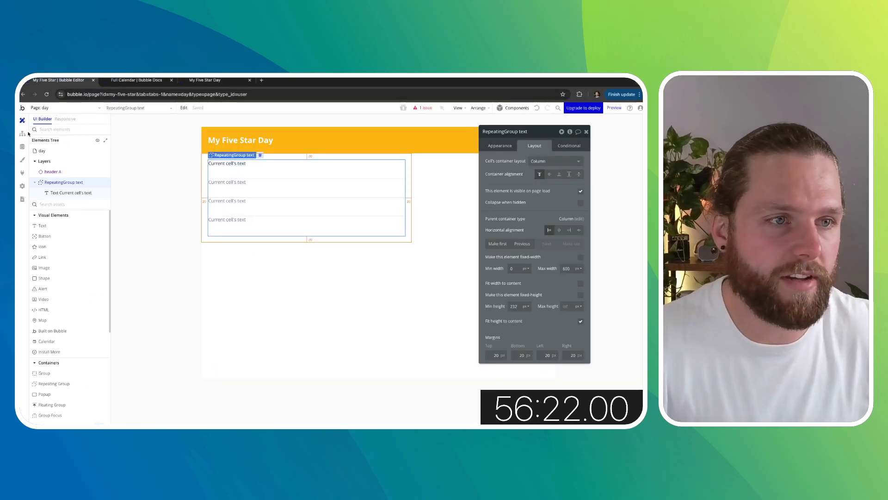
- Complete the calendar event-click workflow's Go to page action with destination day, sending This Calendar's current event
{"action": "left_click", "coordinate": [23, 133]}
{"action": "left_click", "coordinate": [49, 110]}
{"action": "left_click", "coordinate": [63, 131]}
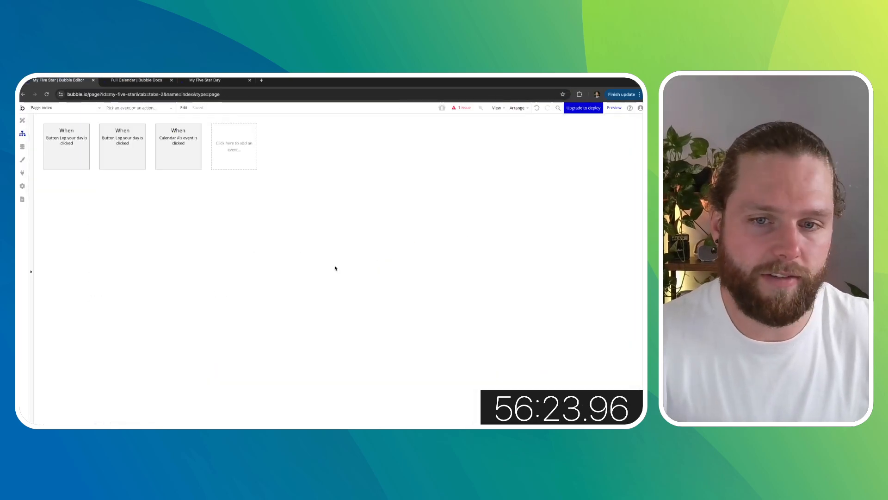
{"action": "left_click", "coordinate": [23, 120]}
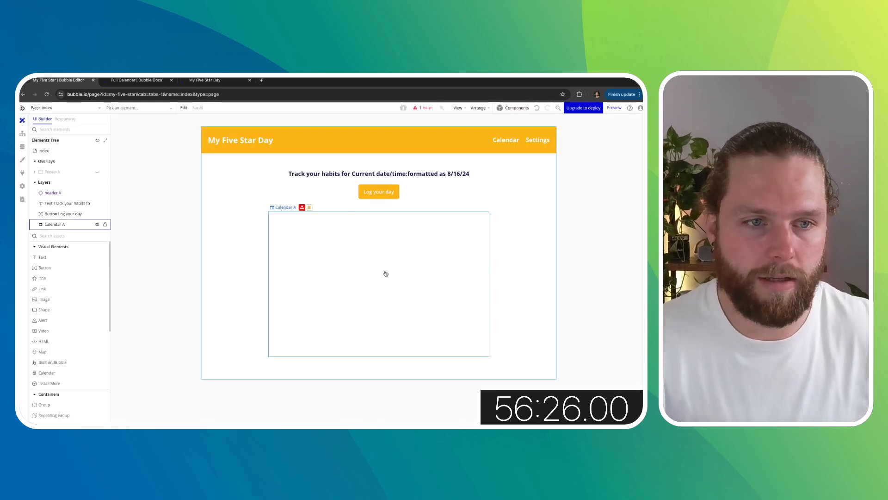
{"action": "left_click", "coordinate": [423, 107]}
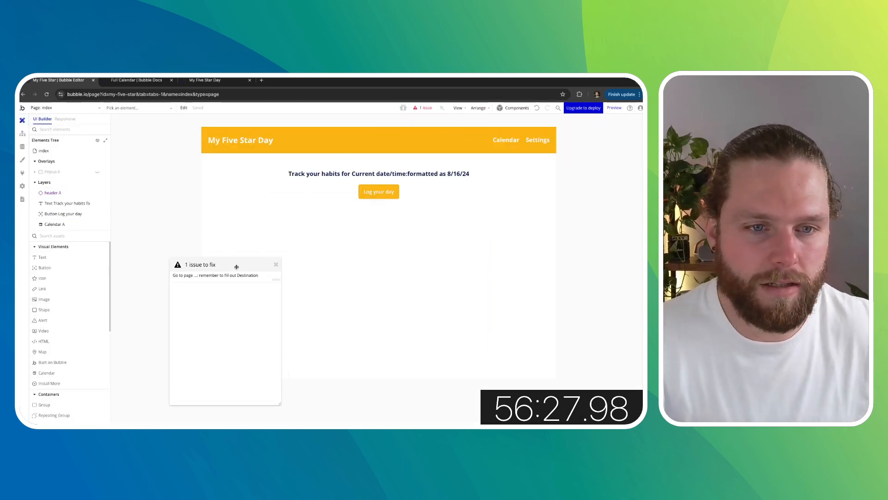
{"action": "left_click", "coordinate": [228, 276]}
{"action": "left_click", "coordinate": [545, 148]}
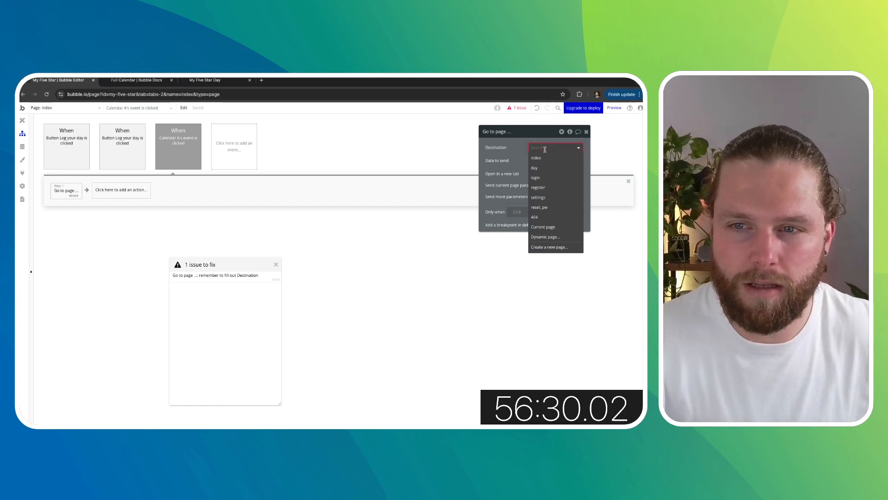
{"action": "left_click", "coordinate": [534, 168]}
{"action": "left_click", "coordinate": [545, 165]}
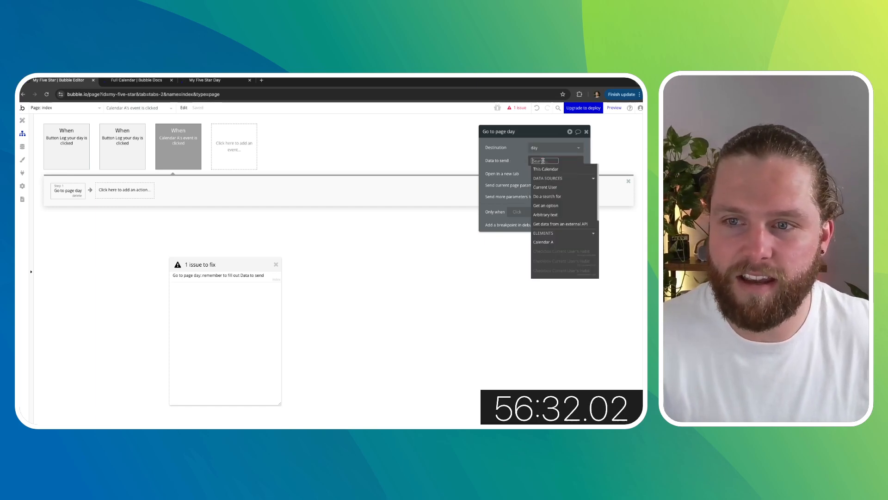
{"action": "left_click", "coordinate": [549, 171]}
{"action": "left_click", "coordinate": [565, 184]}
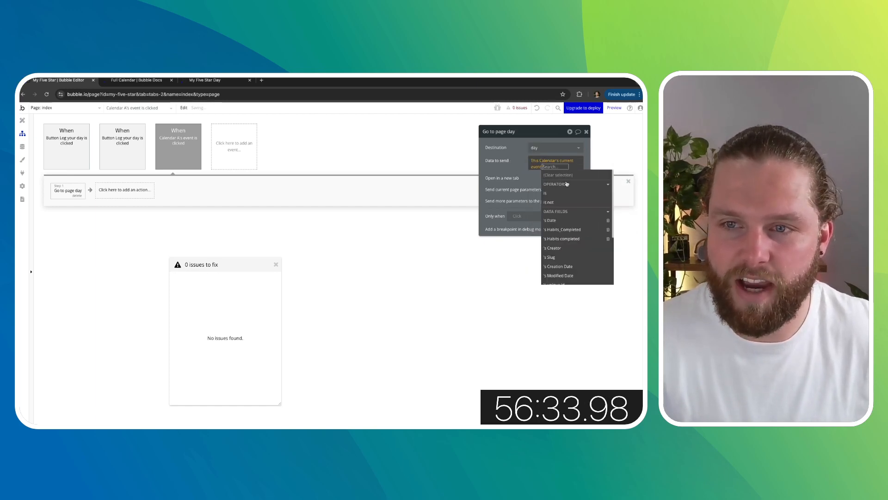
{"action": "left_click", "coordinate": [502, 156]}
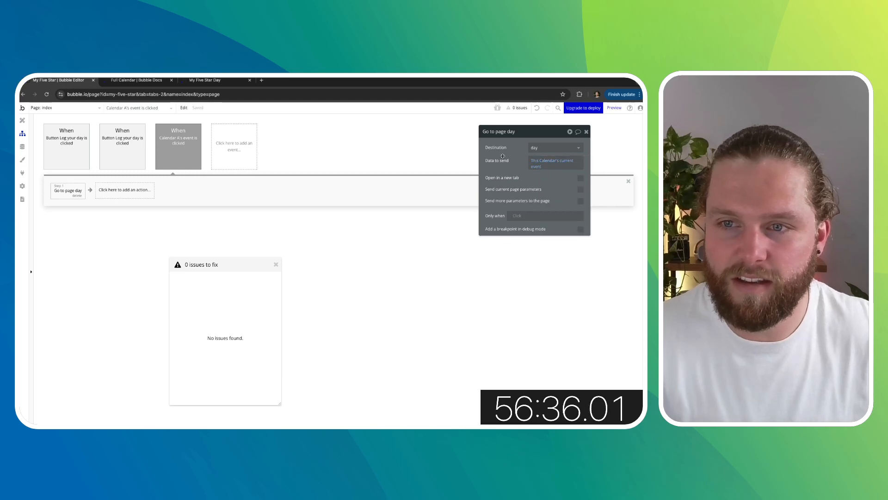
- Check the day page opened from a calendar event in the running app
{"action": "left_click", "coordinate": [156, 83]}
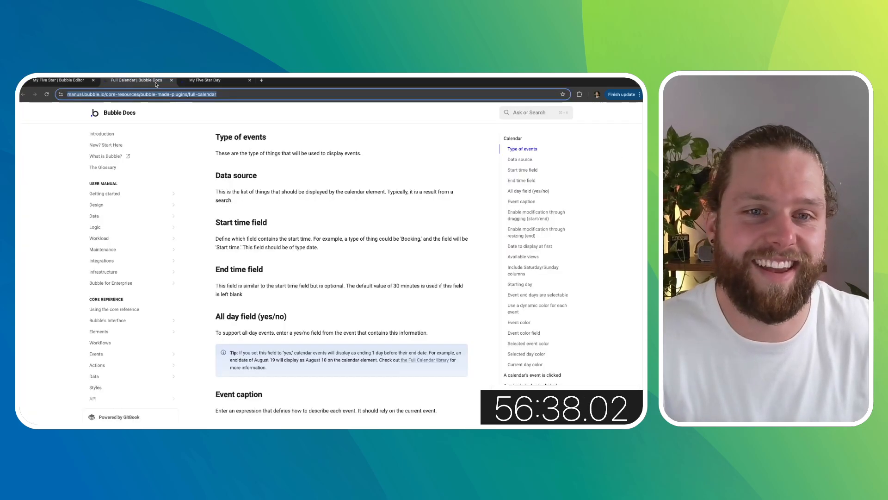
{"action": "left_click", "coordinate": [194, 81]}
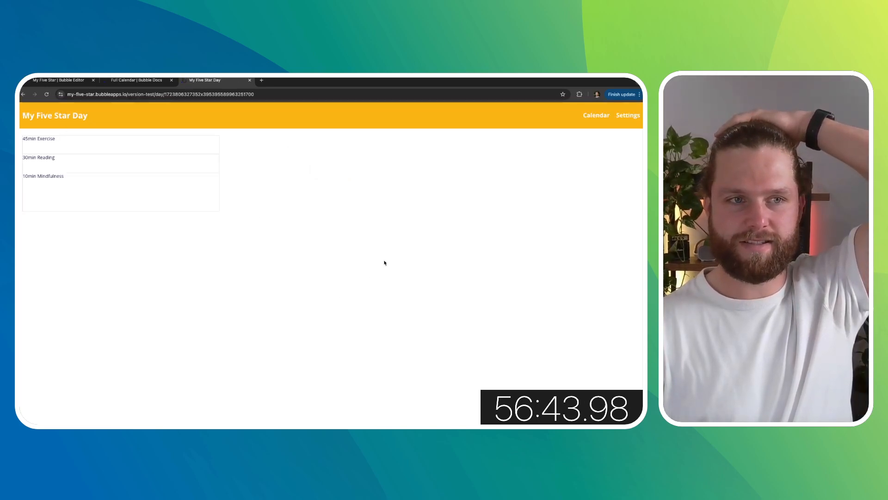
{"action": "left_click", "coordinate": [137, 82]}
{"action": "left_click", "coordinate": [62, 82]}
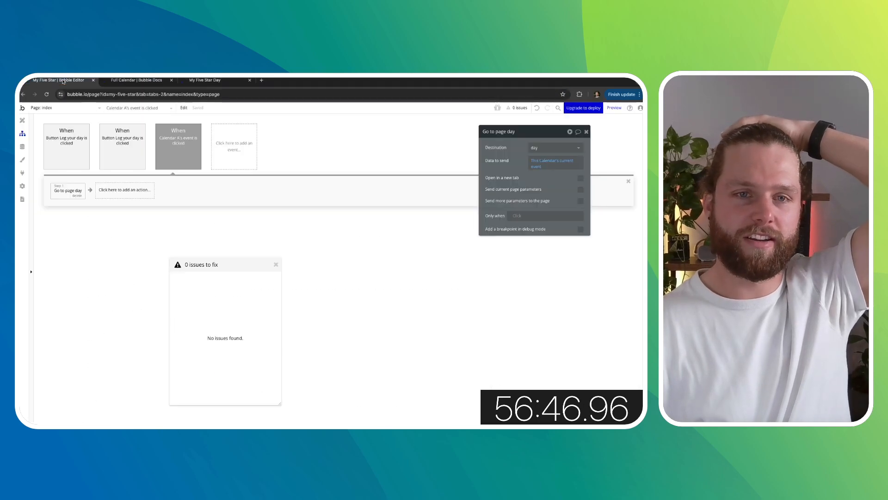
- Add a text element to the day page above the repeating group
{"action": "left_click", "coordinate": [22, 120]}
{"action": "left_click", "coordinate": [91, 109]}
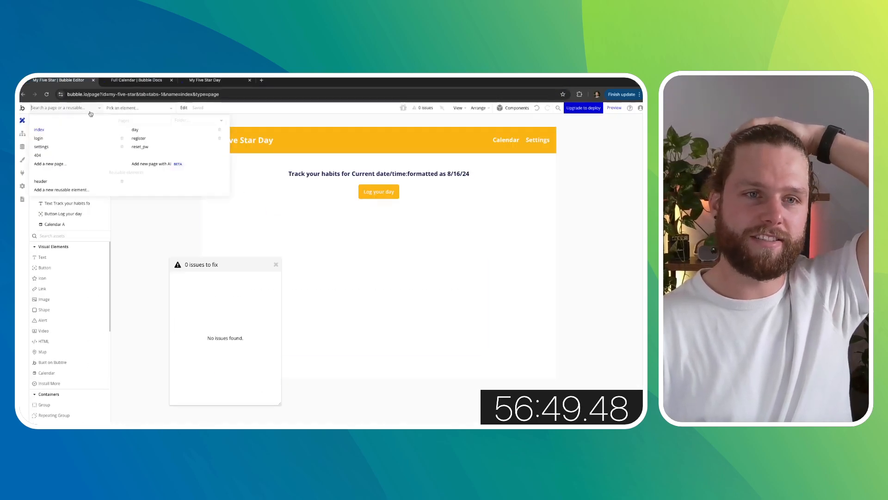
{"action": "left_click", "coordinate": [143, 130]}
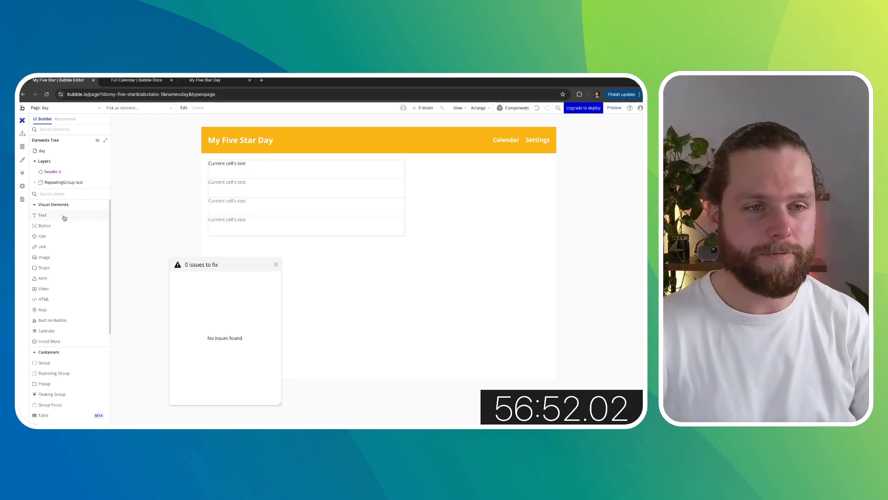
{"action": "left_click_drag", "start_coordinate": [65, 218], "coordinate": [208, 156]}
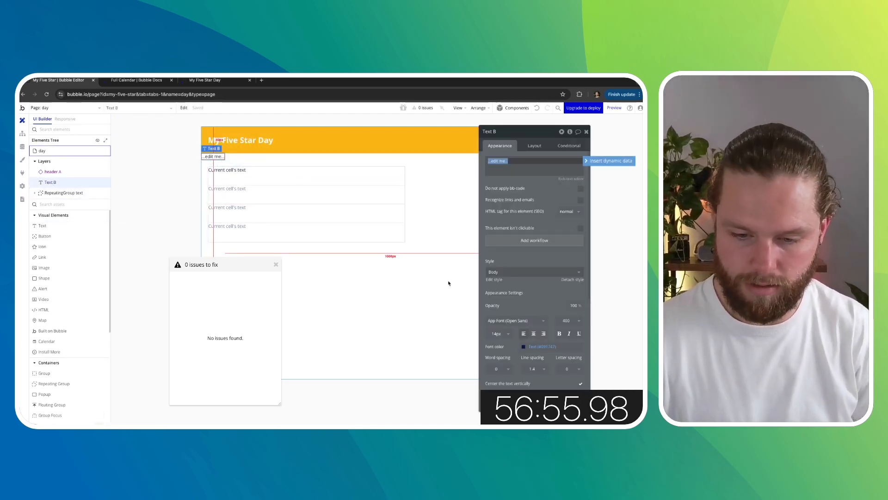
{"action": "left_click", "coordinate": [562, 408]}
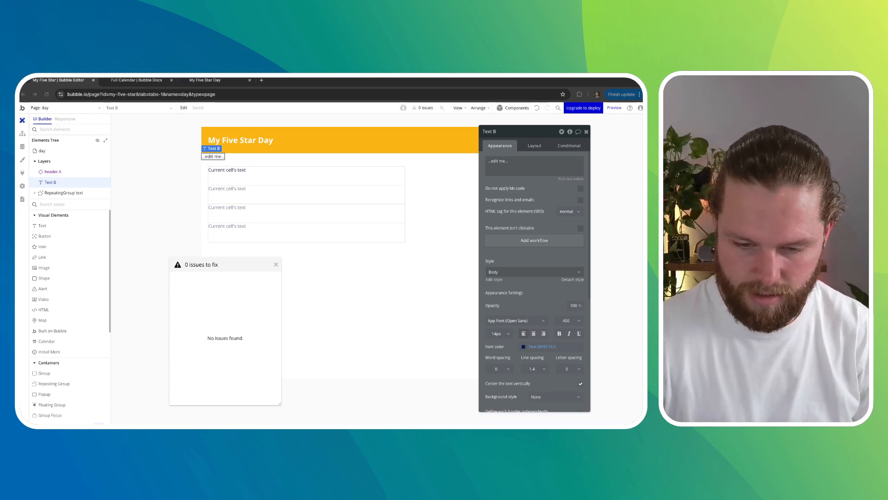
{"action": "left_click_drag", "start_coordinate": [576, 422], "coordinate": [576, 399]}
{"action": "left_click", "coordinate": [591, 403]}
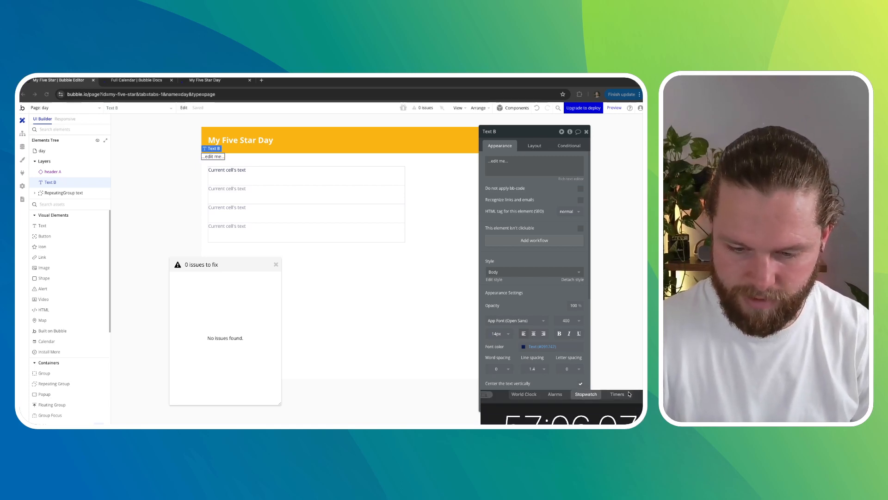
{"action": "left_click_drag", "start_coordinate": [641, 400], "coordinate": [627, 399]}
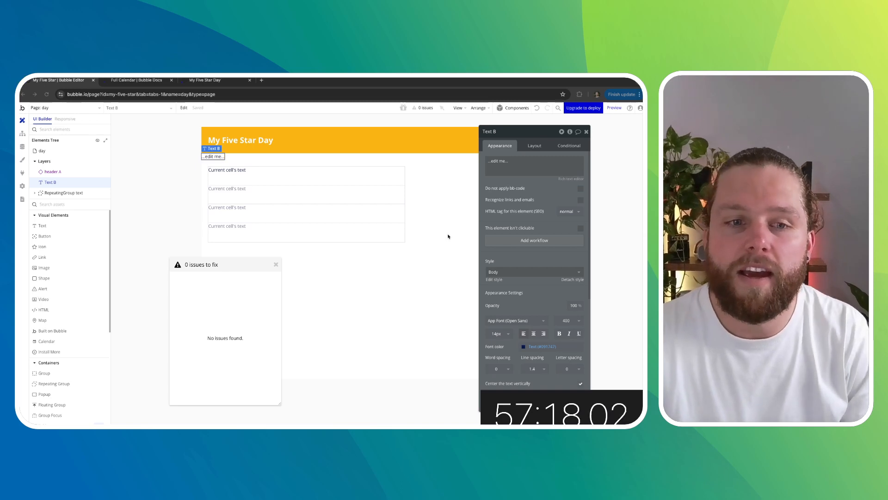
- Set the text's content to Current page's Day's Date formatted as 8/16/24
{"action": "triple_click", "coordinate": [516, 161]}
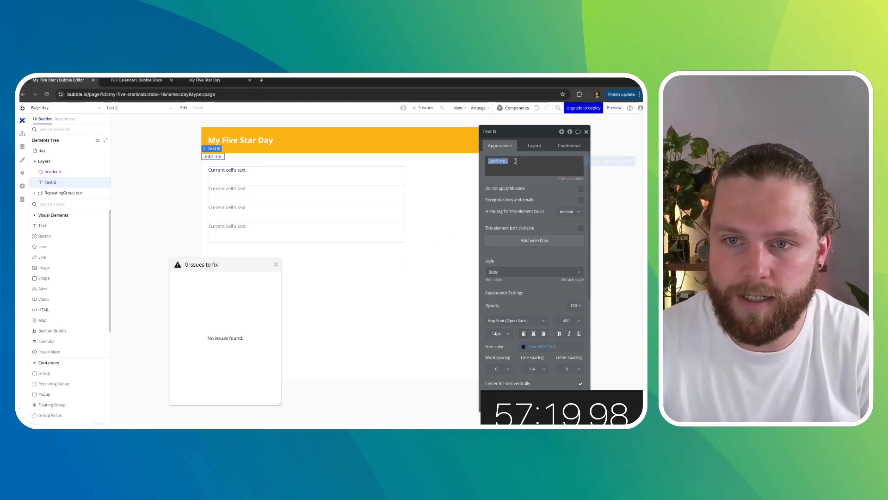
{"action": "left_click", "coordinate": [609, 160]}
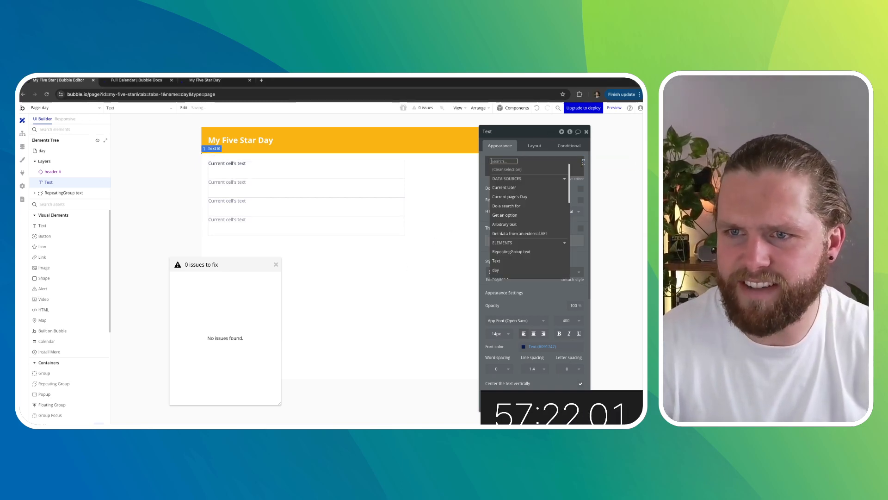
{"action": "left_click", "coordinate": [524, 197]}
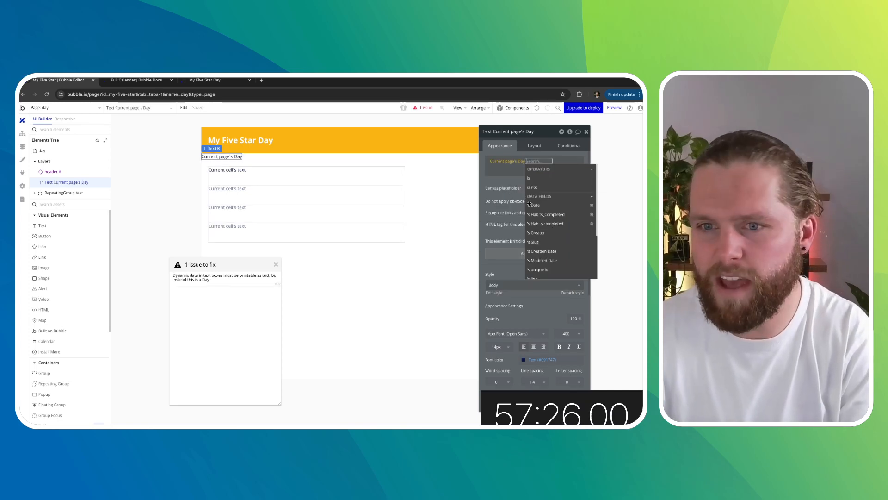
{"action": "left_click", "coordinate": [552, 206]}
{"action": "left_click", "coordinate": [555, 189]}
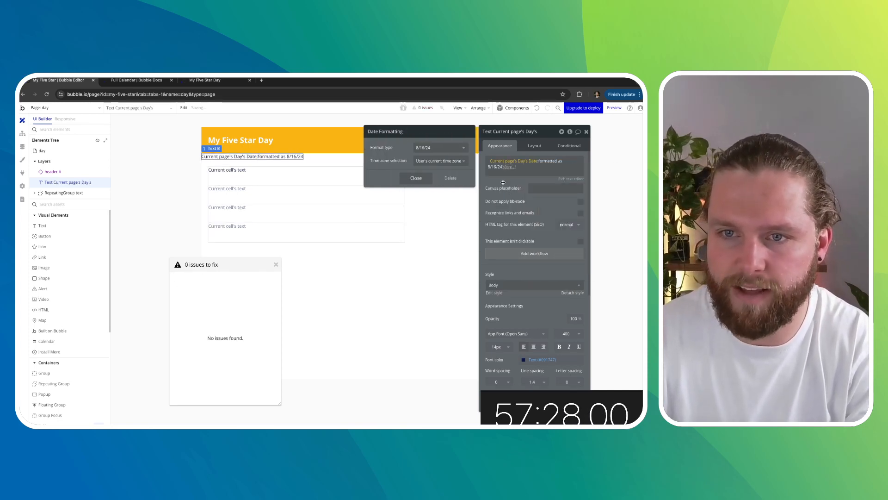
{"action": "left_click", "coordinate": [500, 183]}
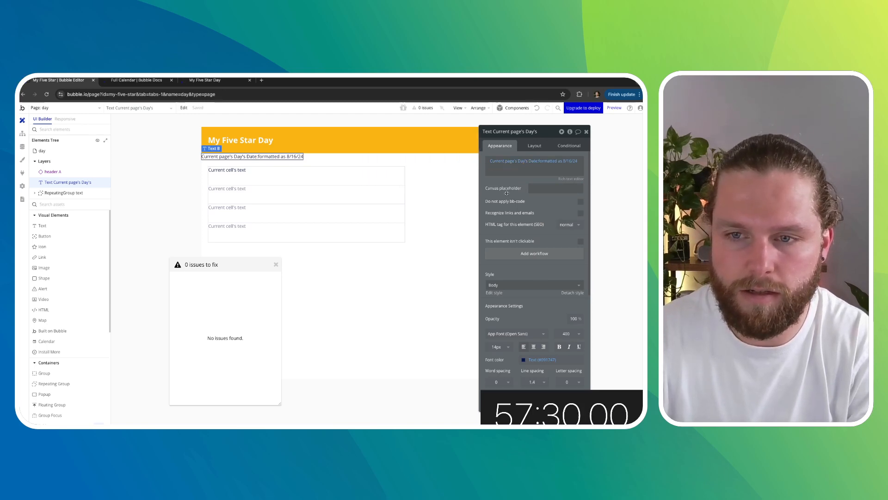
- Change the date text's format to Fri 16 August, 2024
{"action": "left_click", "coordinate": [533, 162]}
{"action": "left_click", "coordinate": [544, 161]}
{"action": "left_click", "coordinate": [439, 147]}
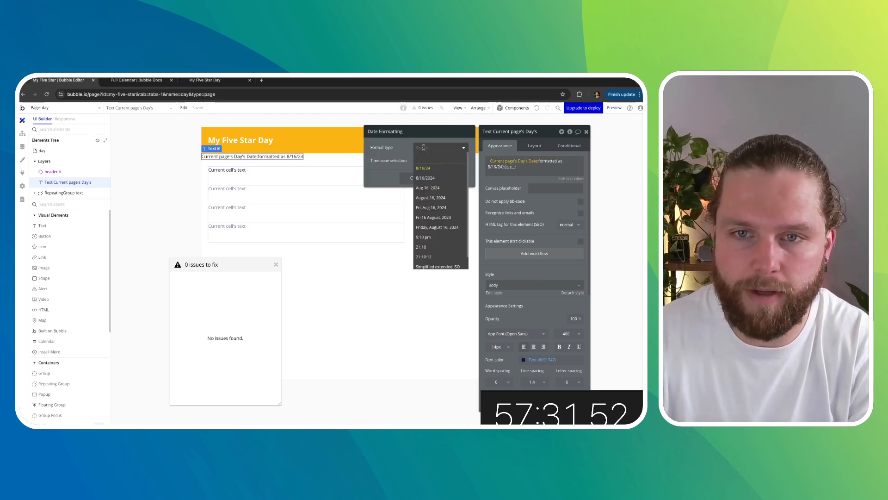
{"action": "left_click", "coordinate": [440, 217]}
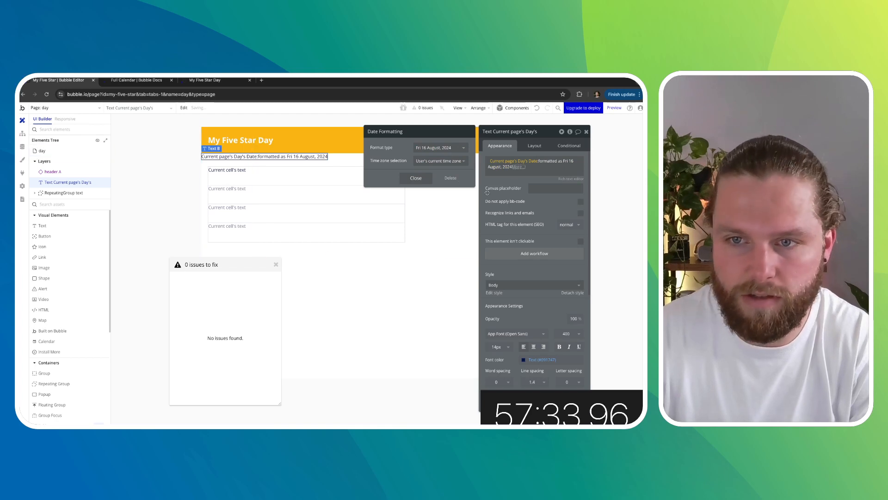
{"action": "left_click", "coordinate": [512, 178]}
- Make the date text bold and set its font size to 18
{"action": "left_click", "coordinate": [559, 347]}
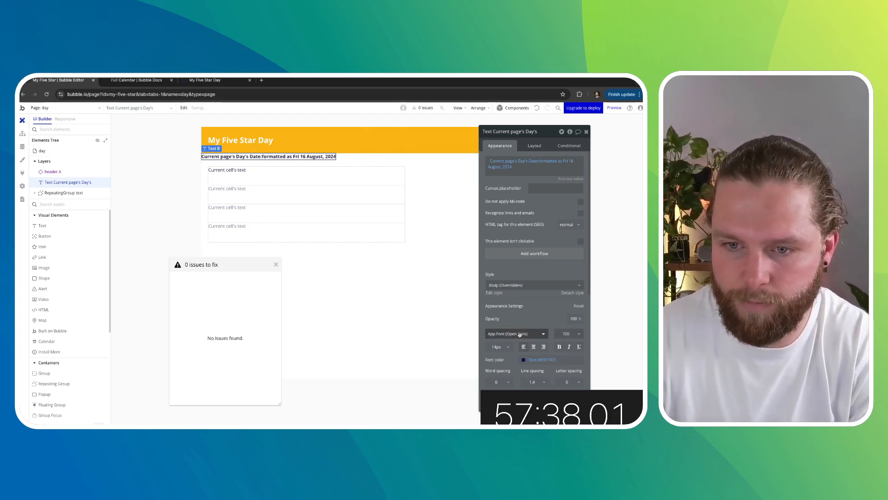
{"action": "left_click", "coordinate": [497, 347]}
{"action": "key", "text": "BackSpace"}
{"action": "key", "text": "BackSpace"}
{"action": "type", "text": "18"}
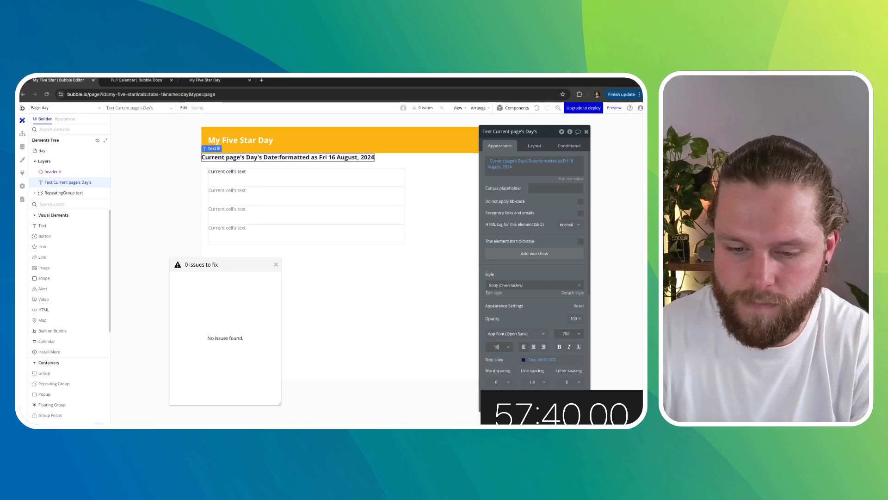
- Set the date text's top, left and right margins to 20 px
{"action": "left_click", "coordinate": [537, 151]}
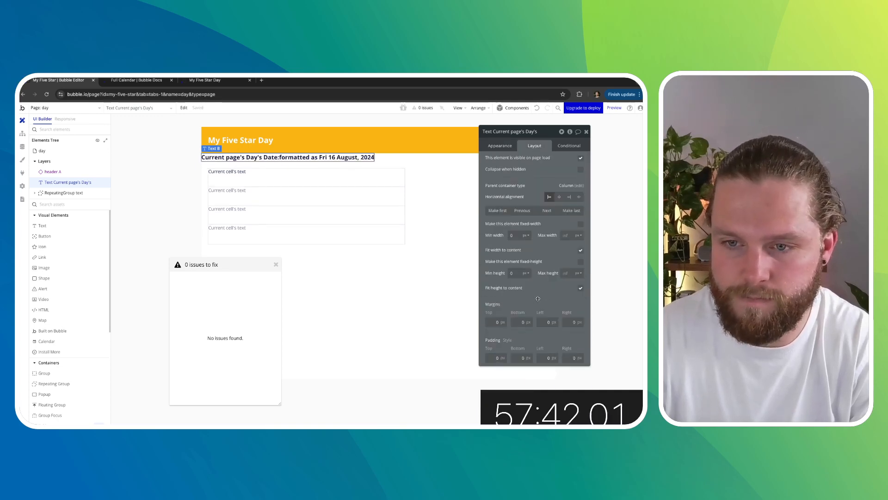
{"action": "left_click", "coordinate": [540, 322]}
{"action": "type", "text": "2"}
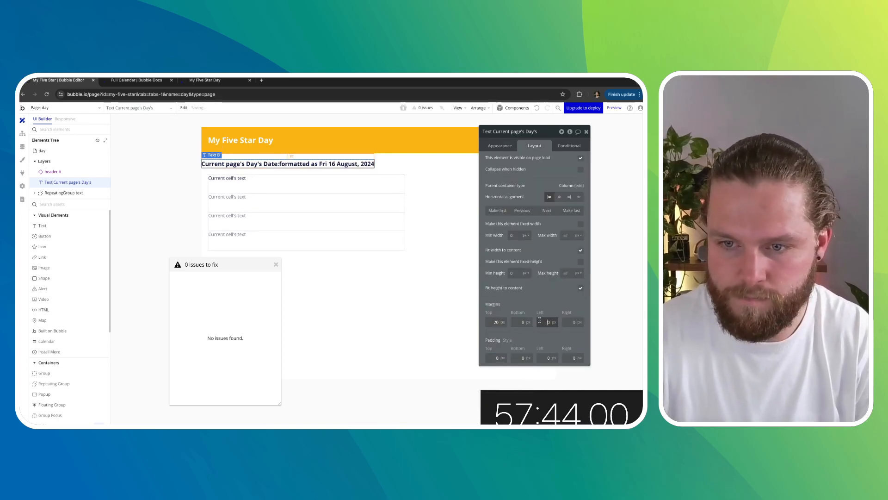
{"action": "left_click", "coordinate": [568, 321]}
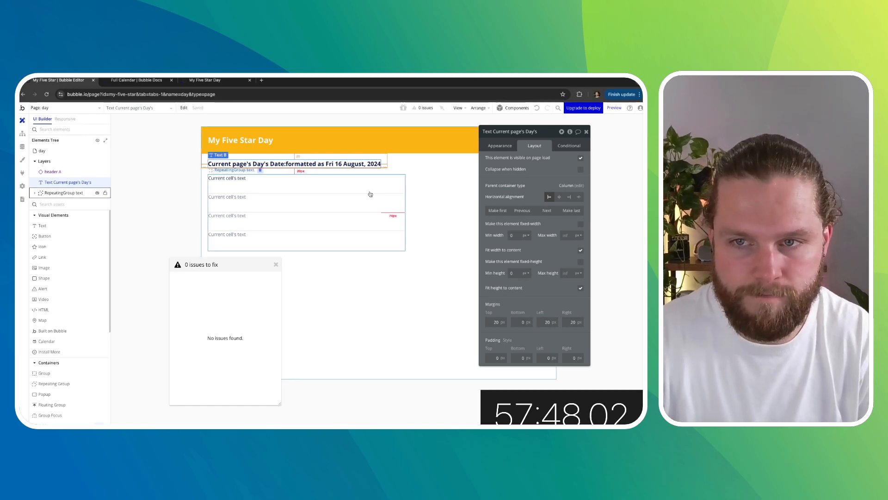
- Duplicate the date text and set the copy's content to Current page's Day's Habits completed:count followed by stars!
{"action": "left_click", "coordinate": [500, 146]}
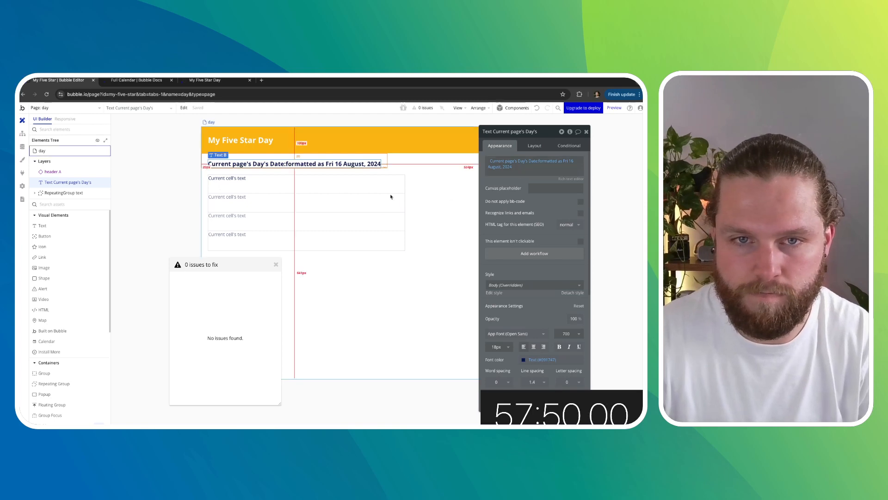
{"action": "key", "text": "ctrl+d"}
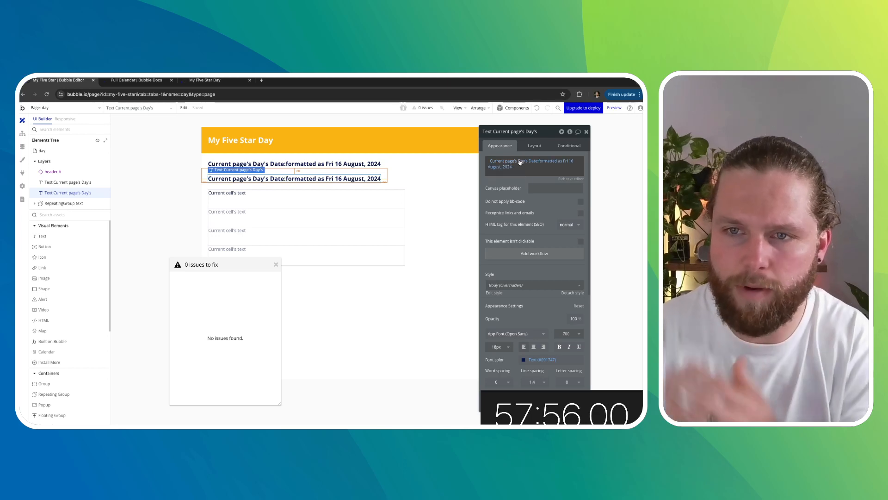
{"action": "left_click", "coordinate": [520, 162]}
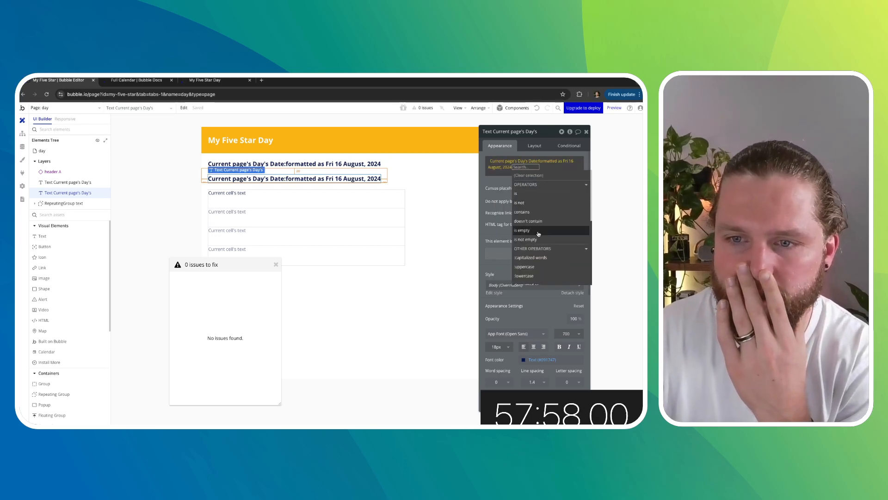
{"action": "left_click", "coordinate": [531, 167]}
{"action": "left_click", "coordinate": [520, 167]}
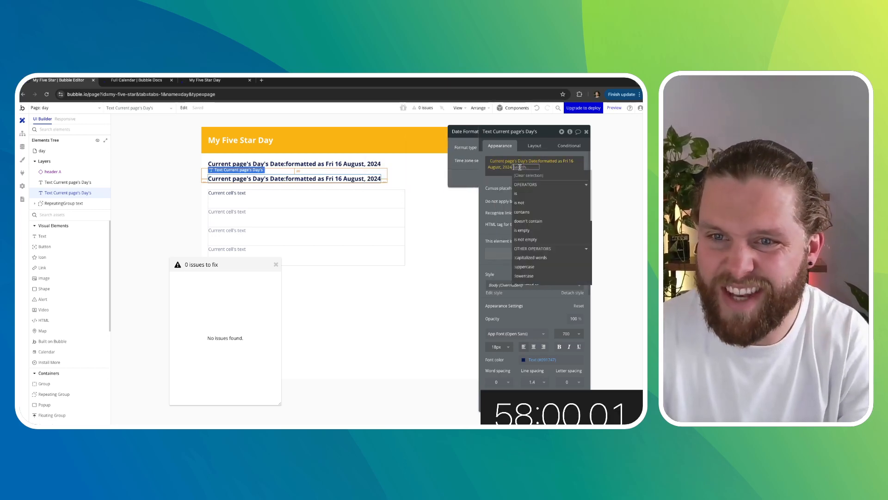
{"action": "key", "text": "BackSpace"}
{"action": "key", "text": "BackSpace"}
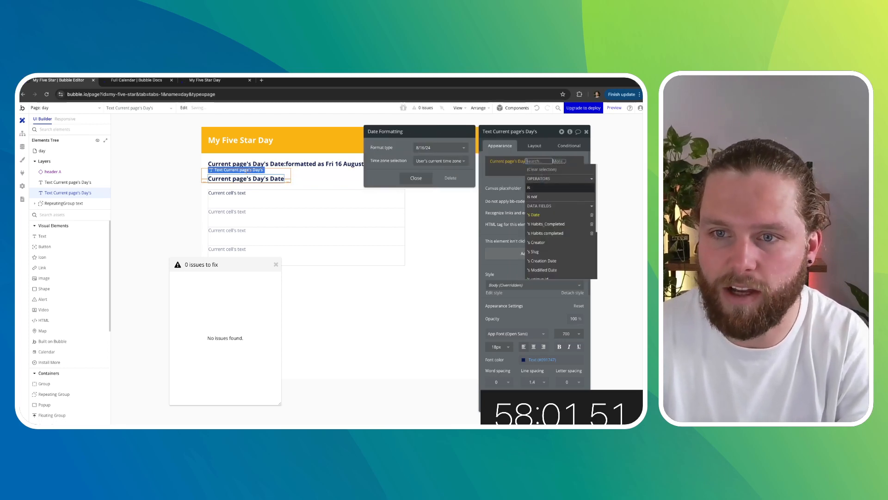
{"action": "left_click", "coordinate": [546, 233]}
{"action": "left_click", "coordinate": [552, 160]}
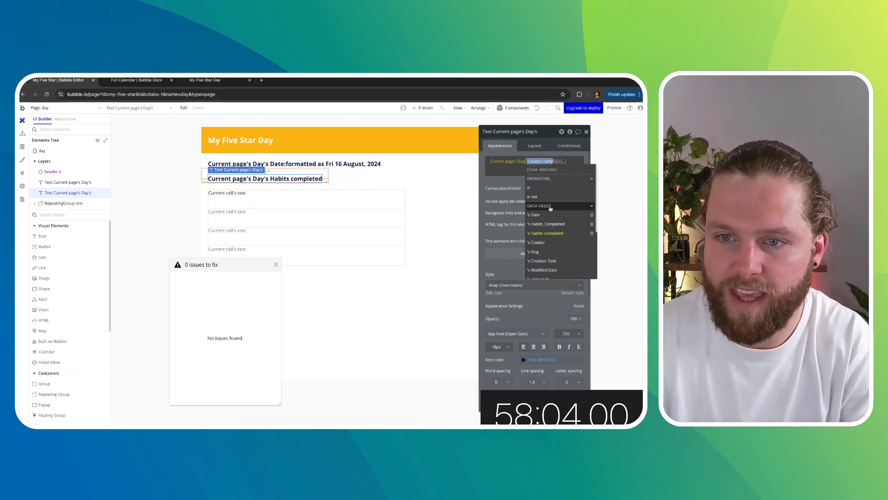
{"action": "left_click", "coordinate": [559, 161]}
{"action": "left_click", "coordinate": [534, 195]}
{"action": "left_click", "coordinate": [504, 188]}
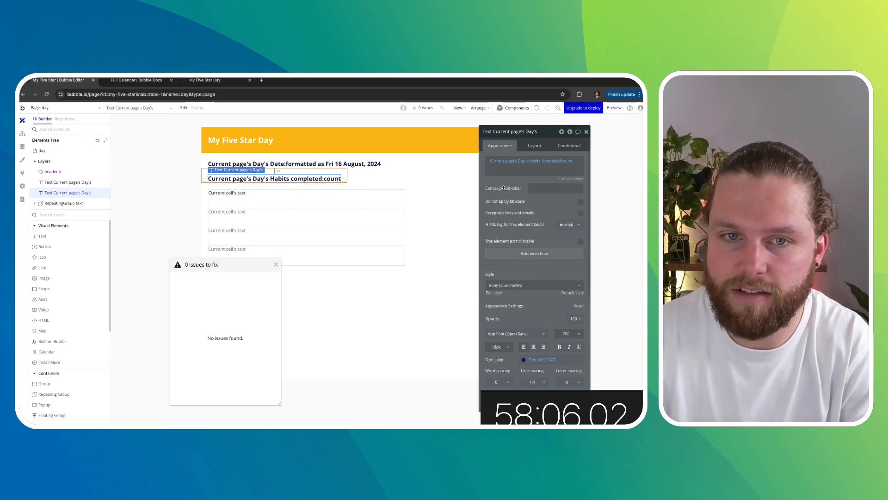
{"action": "left_click", "coordinate": [577, 161]}
{"action": "key", "text": "Return"}
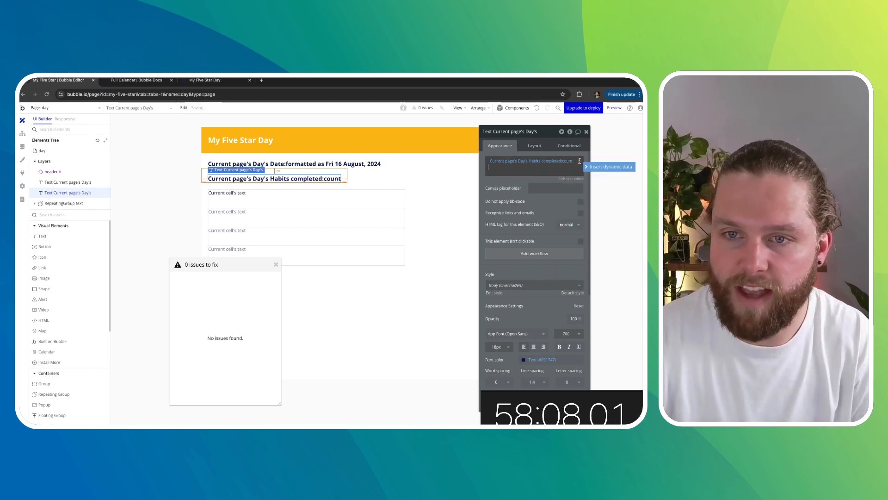
{"action": "type", "text": "stars"}
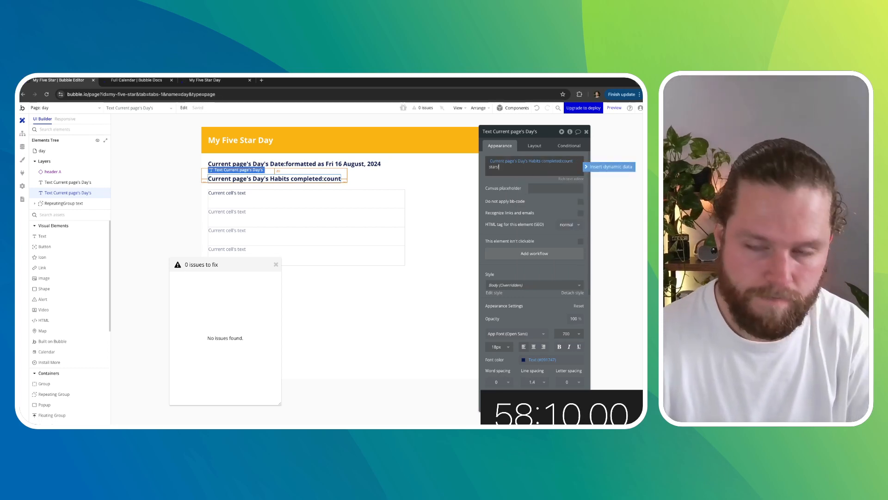
{"action": "type", "text": "!"}
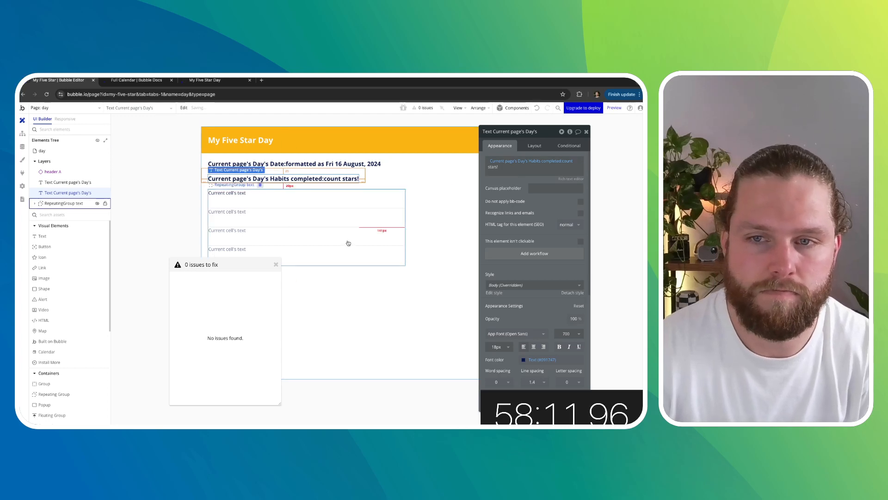
- Turn off fit height to content for the repeating group
{"action": "left_click", "coordinate": [348, 234]}
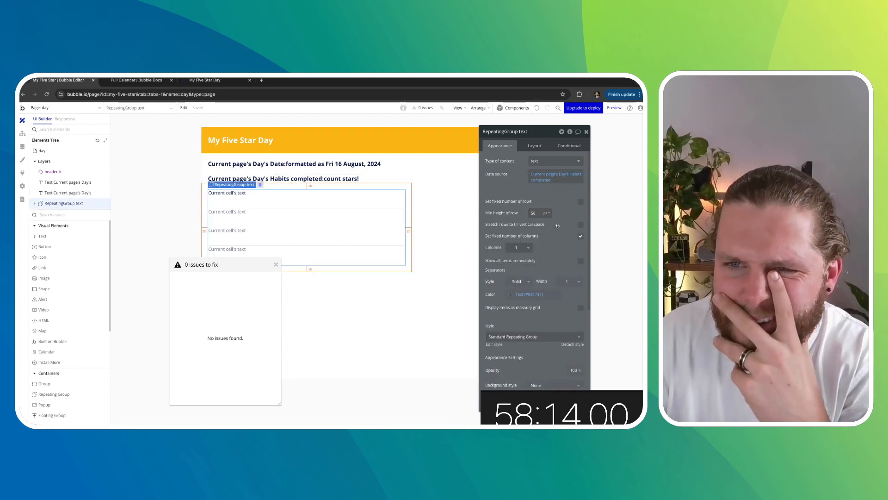
{"action": "left_click", "coordinate": [535, 146]}
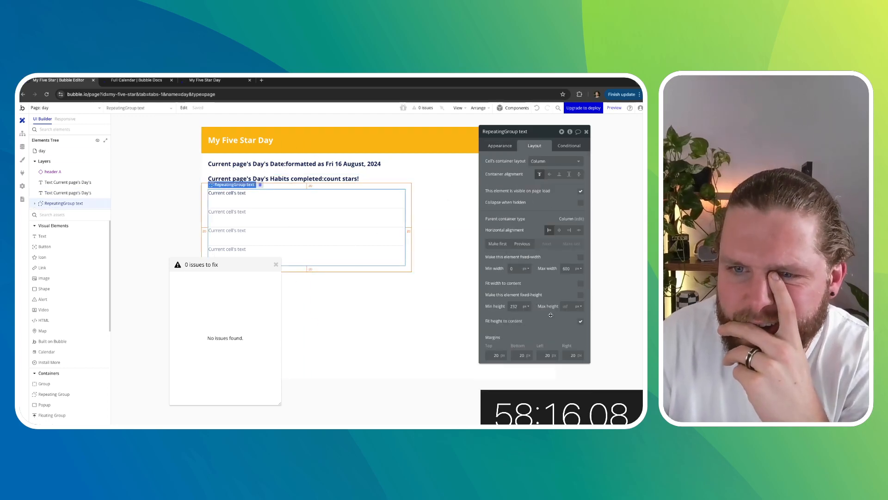
{"action": "left_click", "coordinate": [581, 321]}
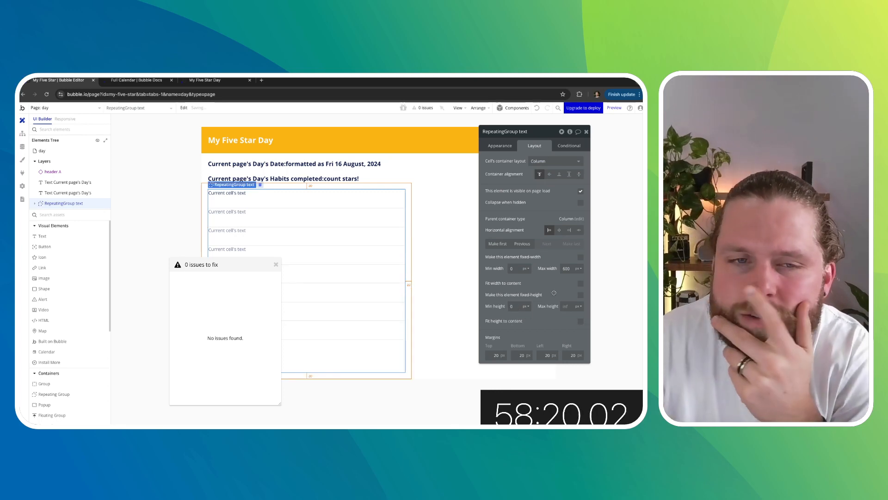
- Set the repeating group's separator style to None
{"action": "left_click", "coordinate": [510, 146]}
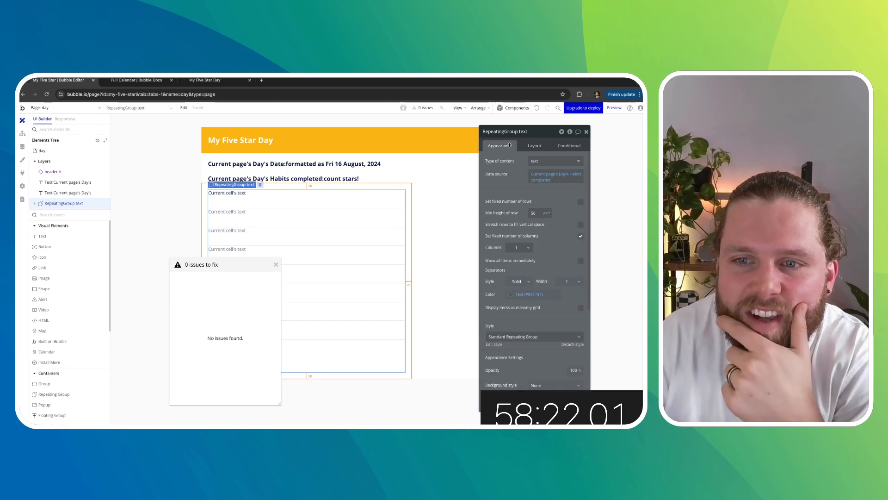
{"action": "left_click", "coordinate": [518, 282]}
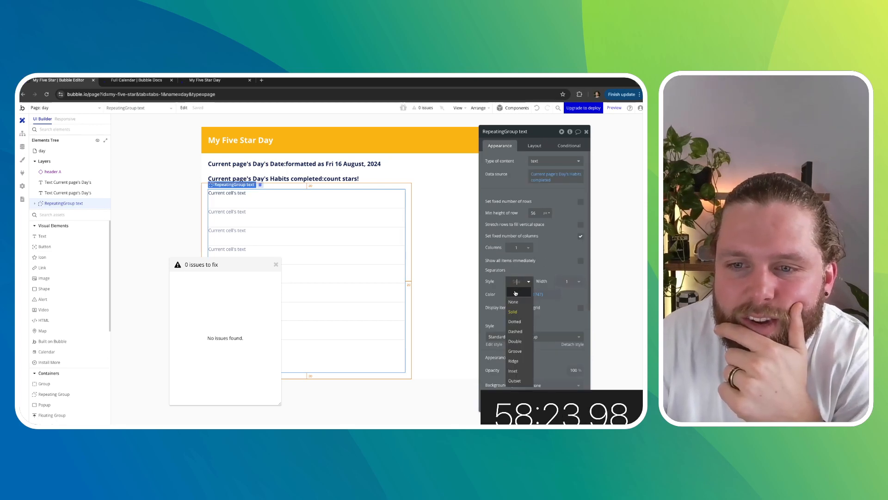
{"action": "left_click", "coordinate": [513, 298]}
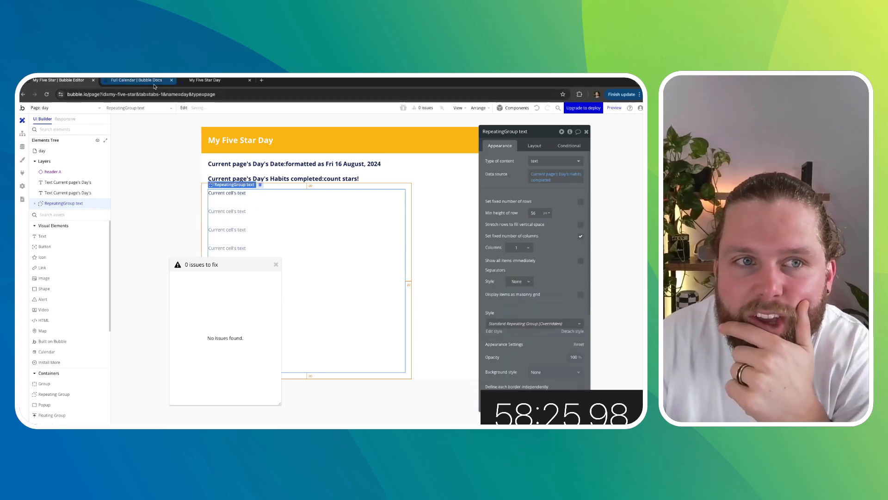
{"action": "left_click", "coordinate": [137, 80]}
{"action": "left_click", "coordinate": [207, 82]}
{"action": "left_click", "coordinate": [58, 81]}
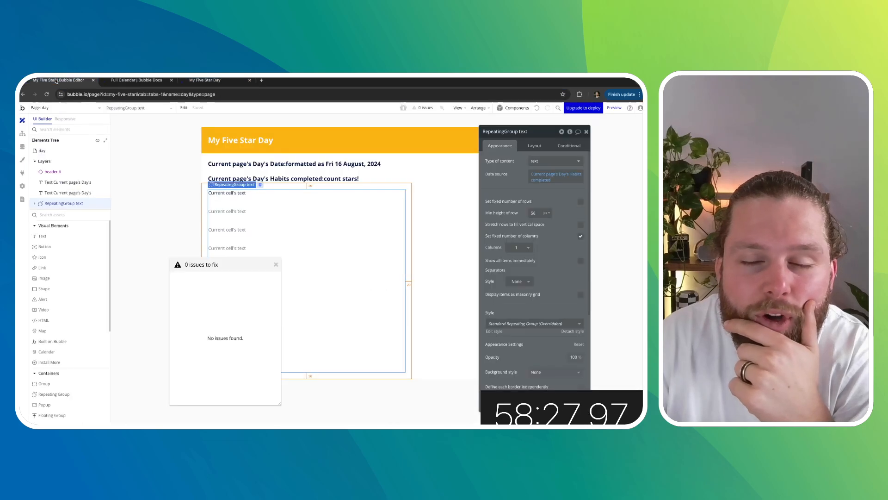
- Set the repeating group's border style for all borders to None
{"action": "scroll", "coordinate": [561, 299], "scroll_direction": "down", "scroll_amount": 3}
{"action": "left_click", "coordinate": [511, 294]}
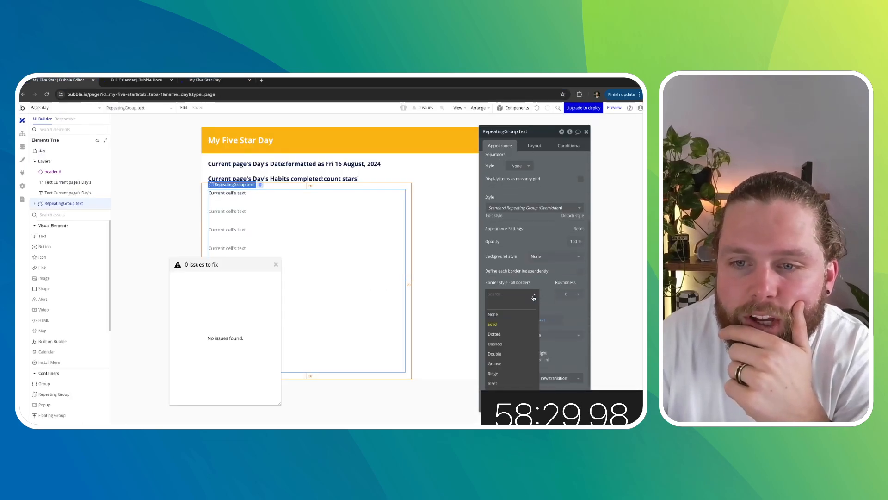
{"action": "left_click", "coordinate": [507, 302]}
- Check the updated day page in the running app
{"action": "left_click", "coordinate": [202, 80]}
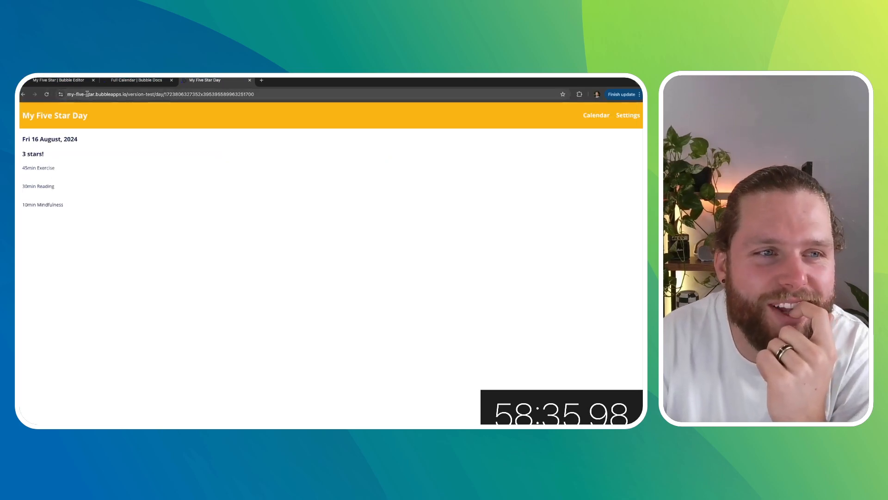
{"action": "left_click", "coordinate": [134, 81]}
{"action": "left_click", "coordinate": [51, 81]}
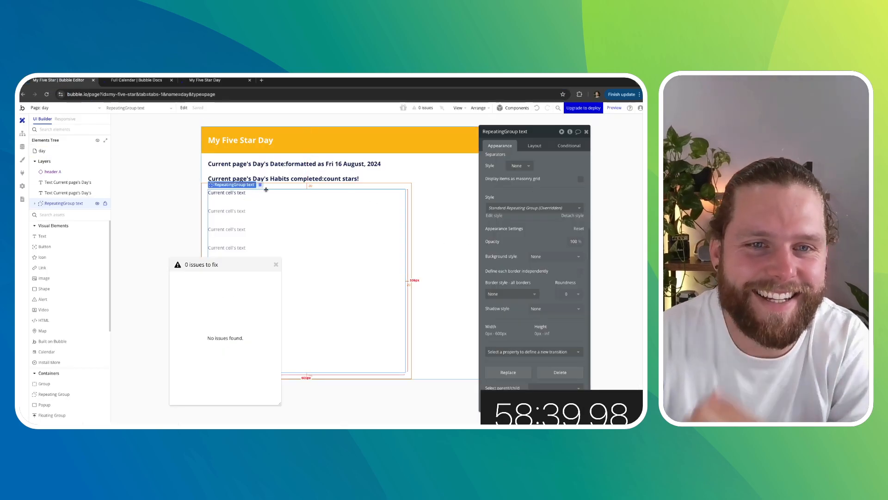
- Duplicate the habits count text and set the copy to font weight 400 at size 14
{"action": "left_click", "coordinate": [284, 179]}
{"action": "key", "text": "ctrl+d"}
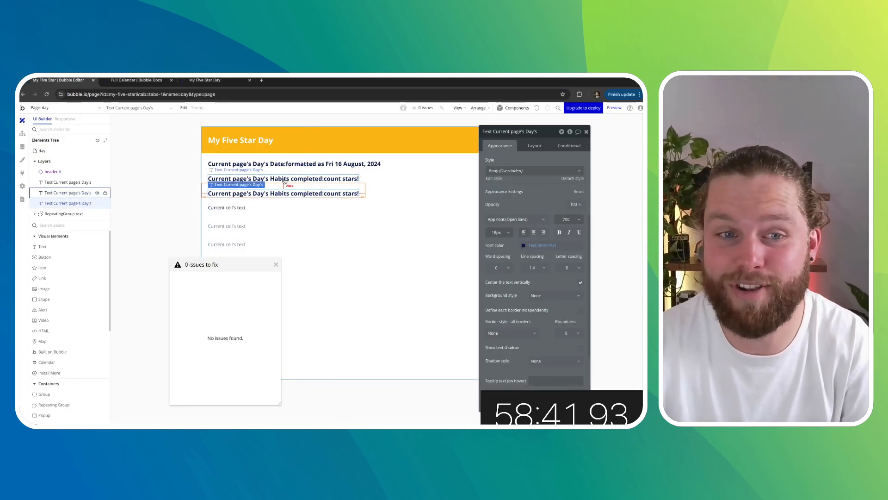
{"action": "scroll", "coordinate": [539, 262], "scroll_direction": "up", "scroll_amount": 3}
{"action": "scroll", "coordinate": [538, 262], "scroll_direction": "up", "scroll_amount": 1}
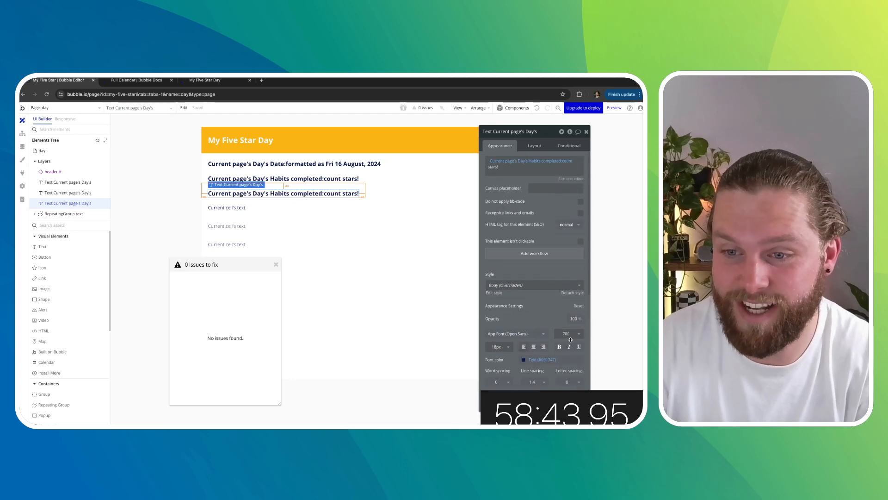
{"action": "left_click", "coordinate": [573, 336]}
{"action": "left_click", "coordinate": [564, 383]}
{"action": "left_click", "coordinate": [499, 347]}
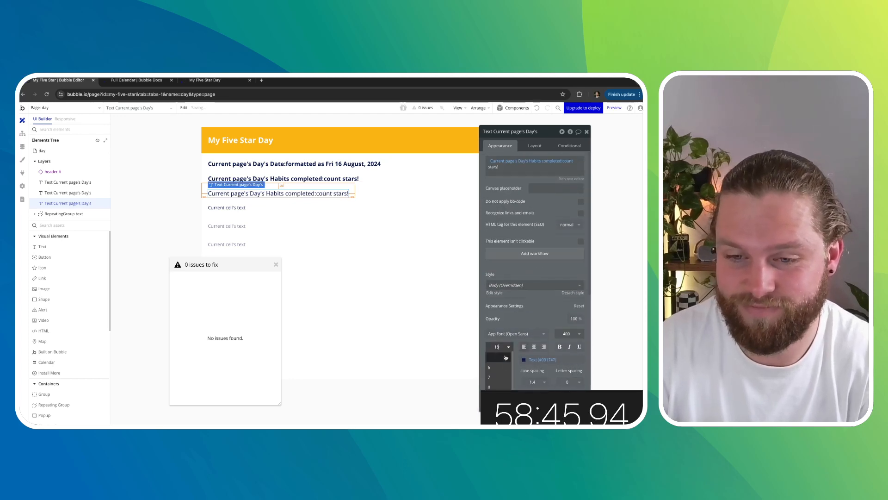
{"action": "left_click", "coordinate": [494, 385]}
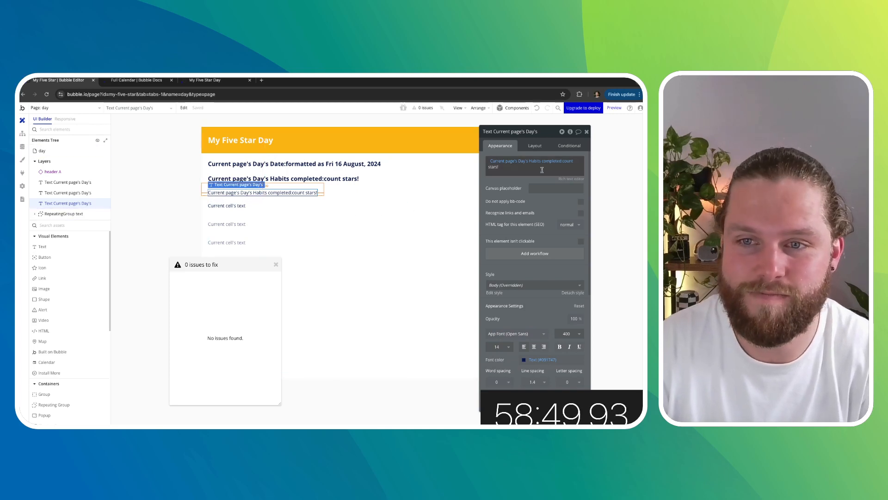
- Clear the duplicated text's content entirely
{"action": "left_click_drag", "start_coordinate": [488, 167], "coordinate": [515, 168]}
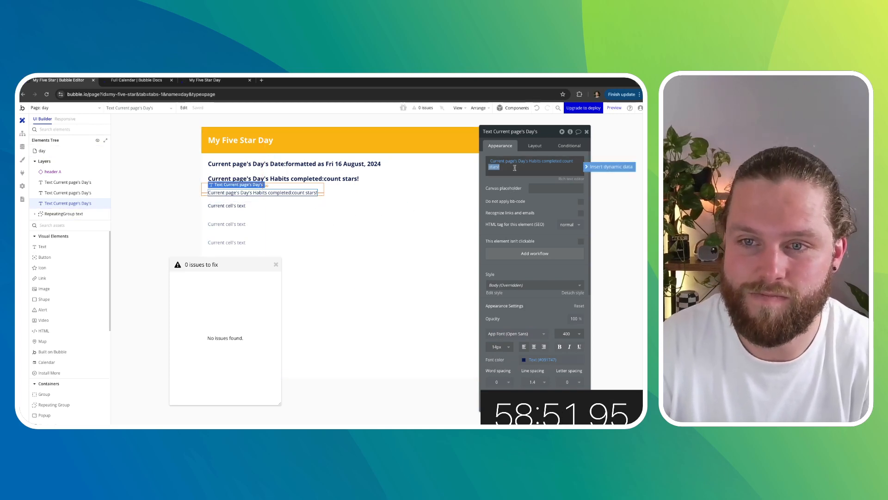
{"action": "key", "text": "BackSpace"}
{"action": "key", "text": "BackSpace"}
{"action": "key", "text": "BackSpace"}
{"action": "key", "text": "BackSpace"}
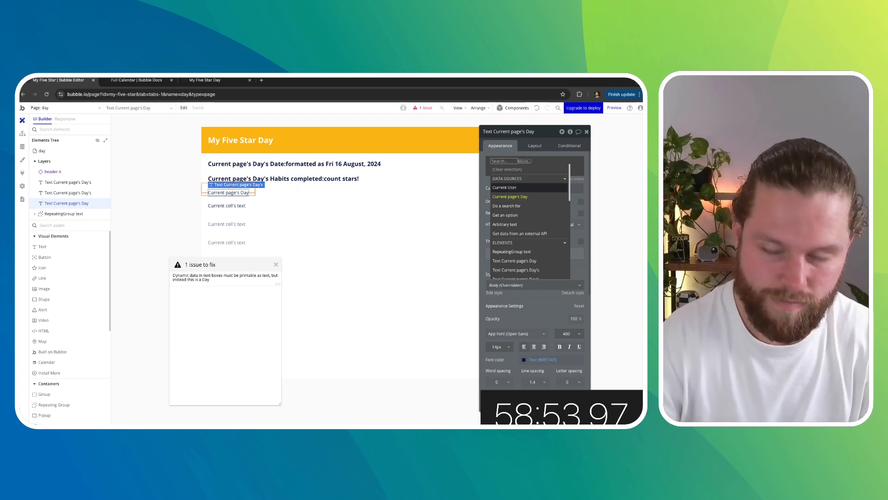
{"action": "left_click", "coordinate": [527, 161]}
{"action": "left_click", "coordinate": [525, 161]}
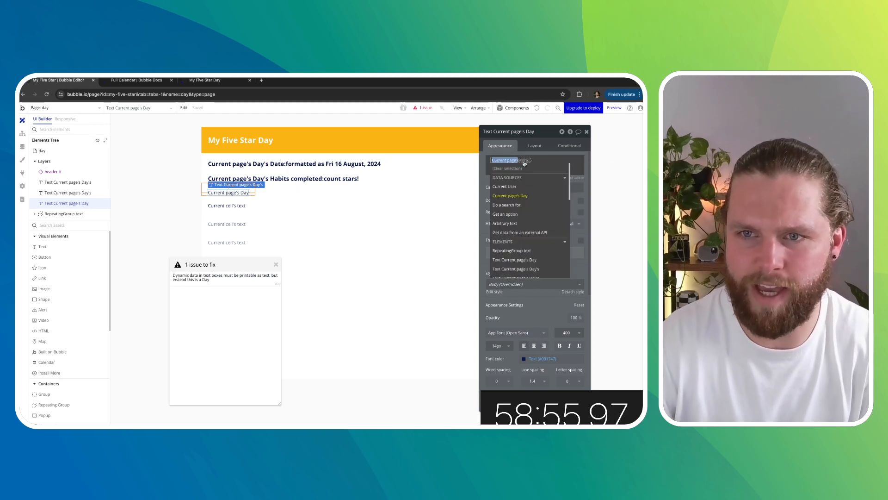
{"action": "left_click", "coordinate": [526, 163]}
{"action": "left_click", "coordinate": [527, 162]}
{"action": "key", "text": "BackSpace"}
{"action": "key", "text": "BackSpace"}
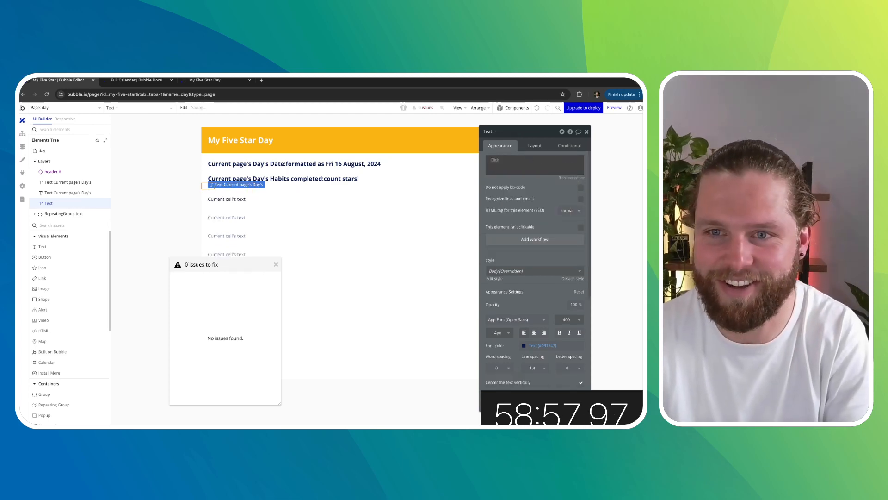
- Set the duplicated text's content to "Here are the habits you completed today!"
{"action": "left_click", "coordinate": [496, 160]}
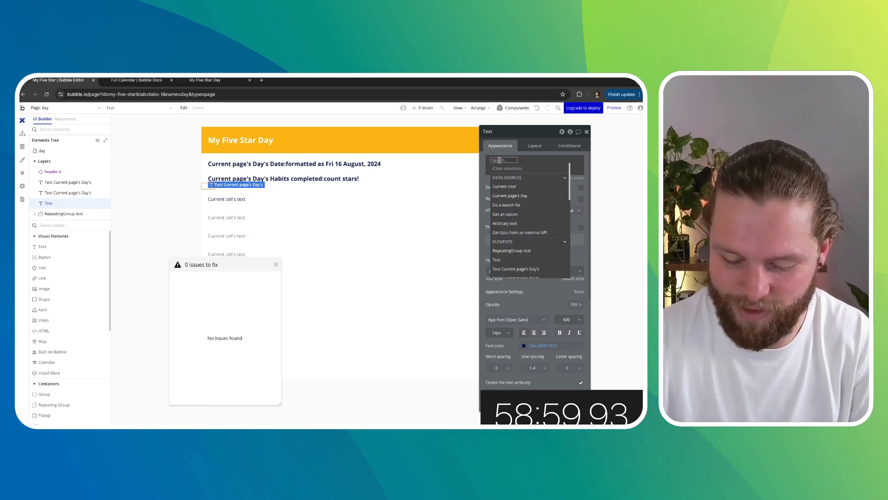
{"action": "key", "text": "BackSpace"}
{"action": "key", "text": "BackSpace"}
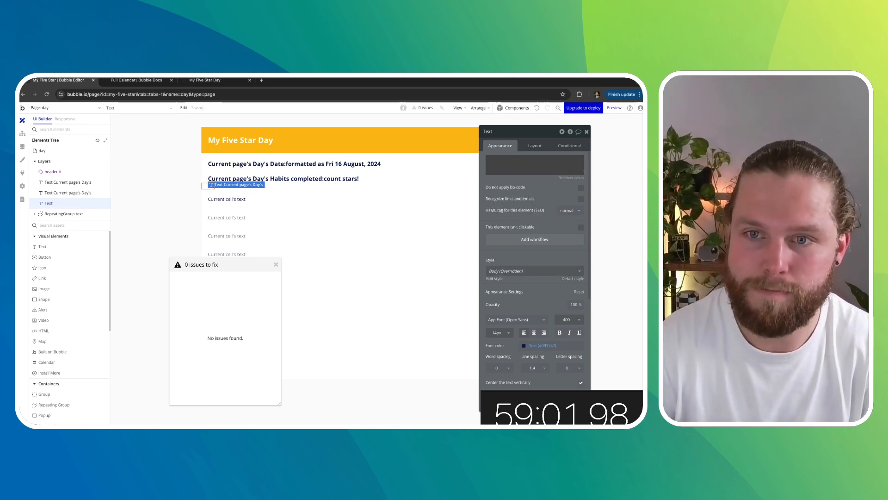
{"action": "left_click", "coordinate": [513, 161]}
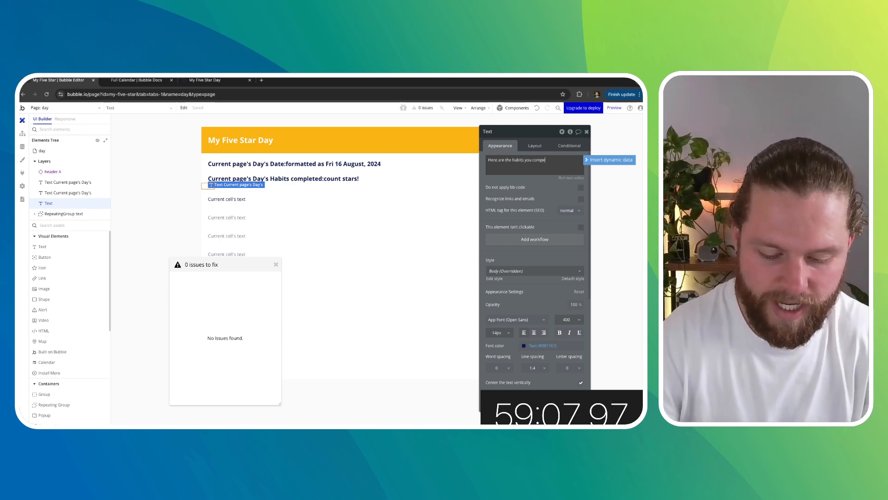
{"action": "type", "text": "Here are the habits you compe"}
{"action": "key", "text": "BackSpace"}
{"action": "type", "text": "lete"}
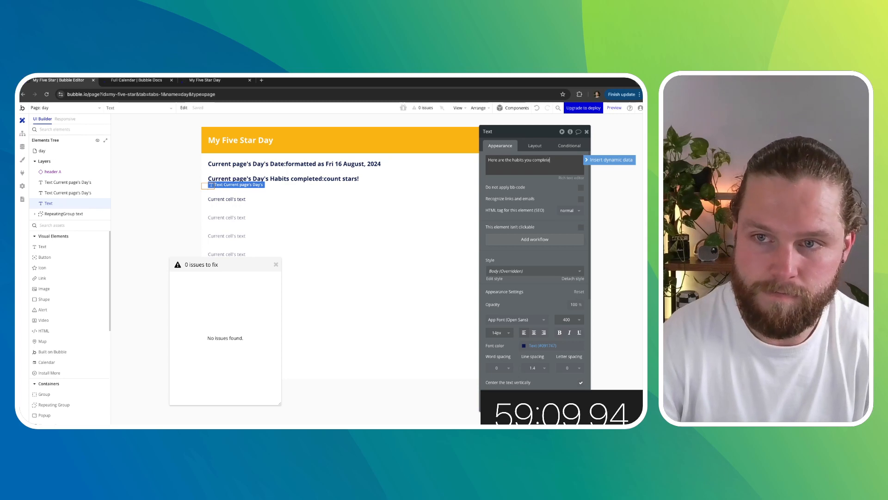
{"action": "type", "text": "d today"}
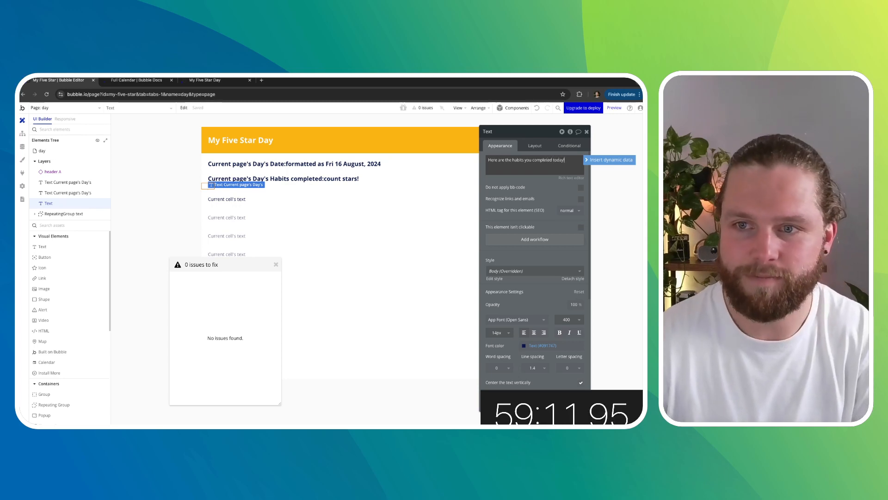
{"action": "type", "text": "!"}
{"action": "left_click", "coordinate": [588, 131]}
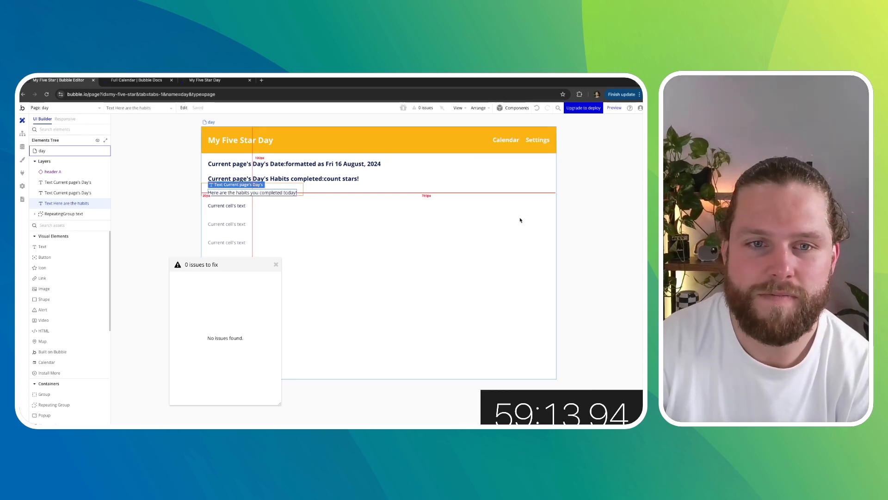
- Set the repeating group's cell text to font size 18 and make it bold
{"action": "double_click", "coordinate": [310, 248]}
{"action": "left_click", "coordinate": [277, 264]}
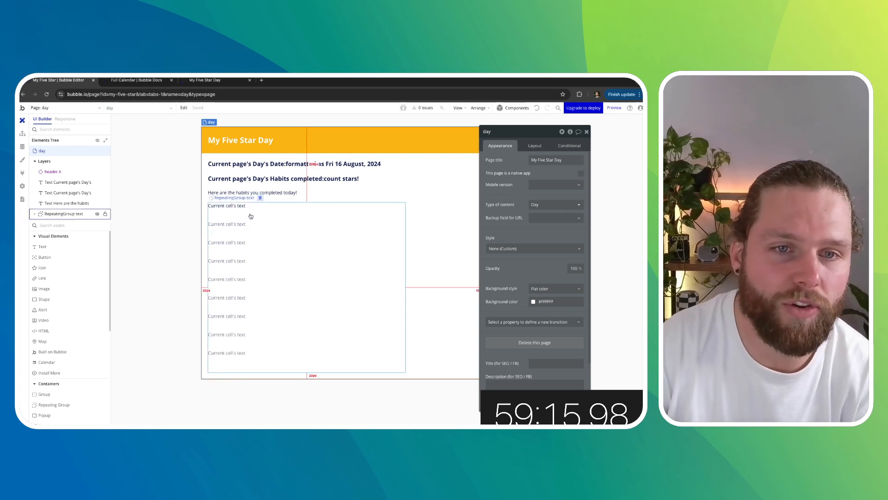
{"action": "left_click", "coordinate": [252, 212]}
{"action": "left_click", "coordinate": [238, 206]}
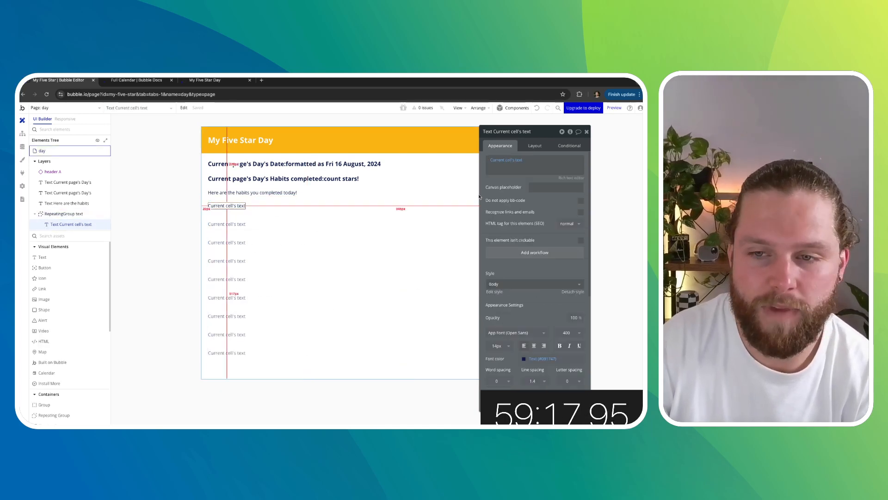
{"action": "left_click", "coordinate": [506, 347]}
{"action": "key", "text": "BackSpace"}
{"action": "type", "text": "8"}
{"action": "key", "text": "Return"}
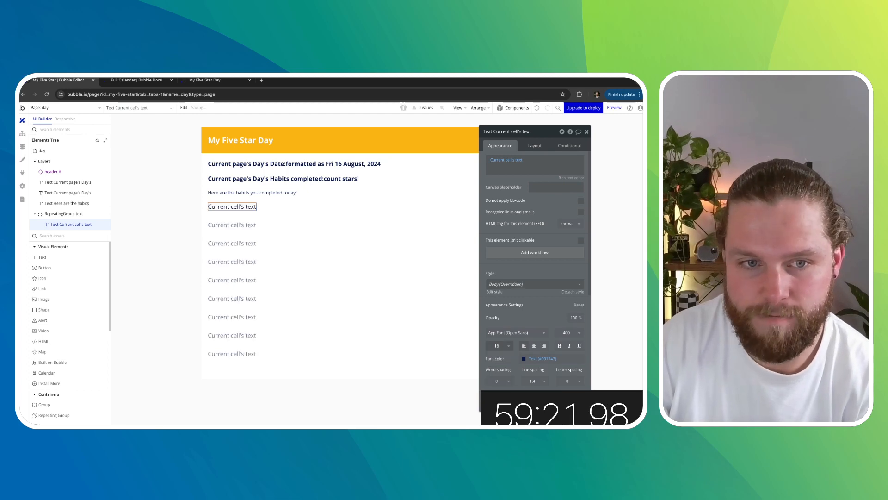
{"action": "left_click", "coordinate": [559, 347]}
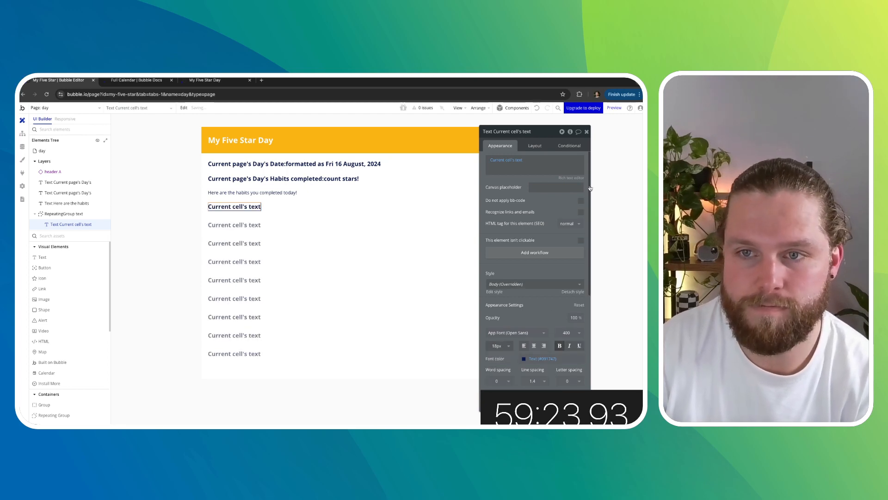
{"action": "left_click", "coordinate": [587, 133]}
- Check the restyled day page in the running app, then return to the editor
{"action": "left_click", "coordinate": [149, 81]}
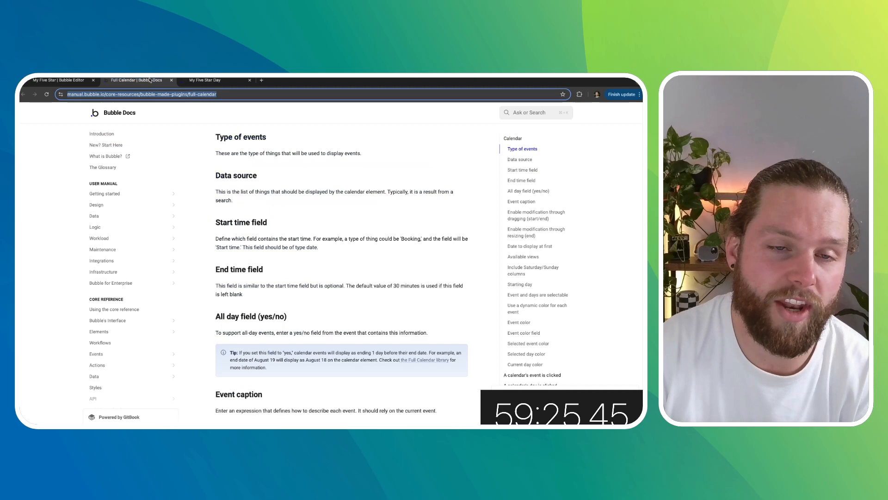
{"action": "left_click", "coordinate": [222, 84]}
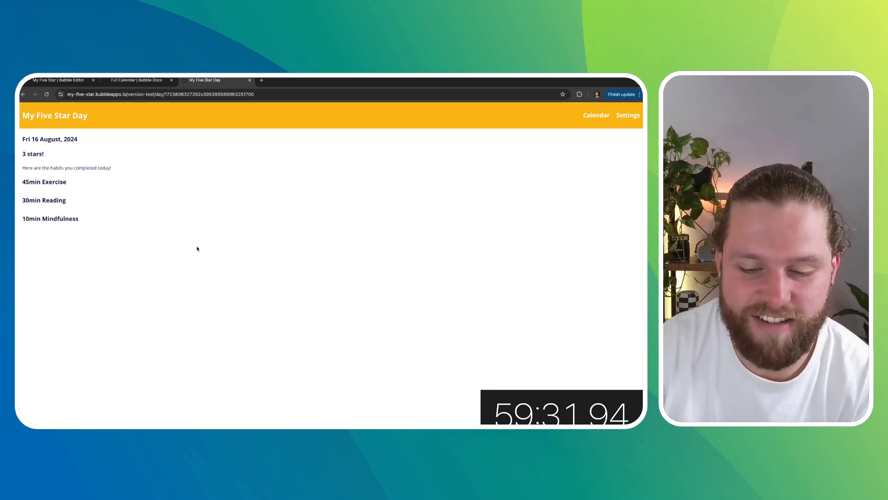
{"action": "left_click", "coordinate": [153, 82]}
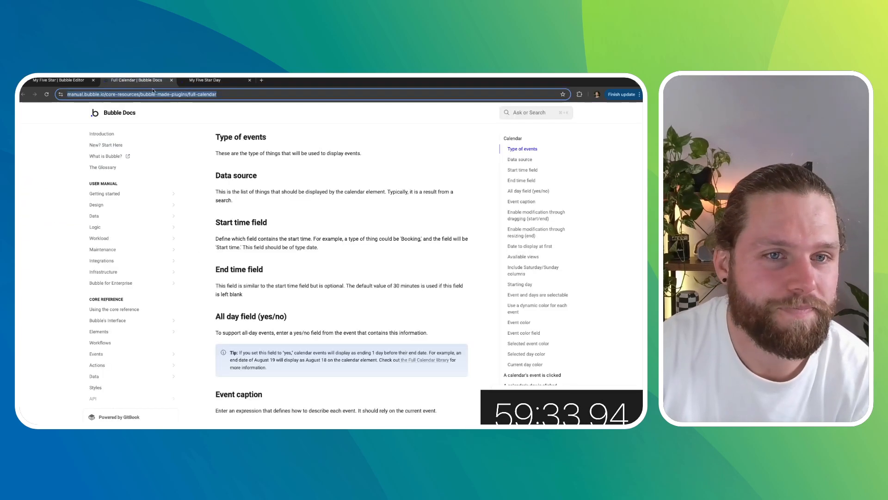
{"action": "left_click", "coordinate": [198, 80]}
{"action": "left_click", "coordinate": [134, 80]}
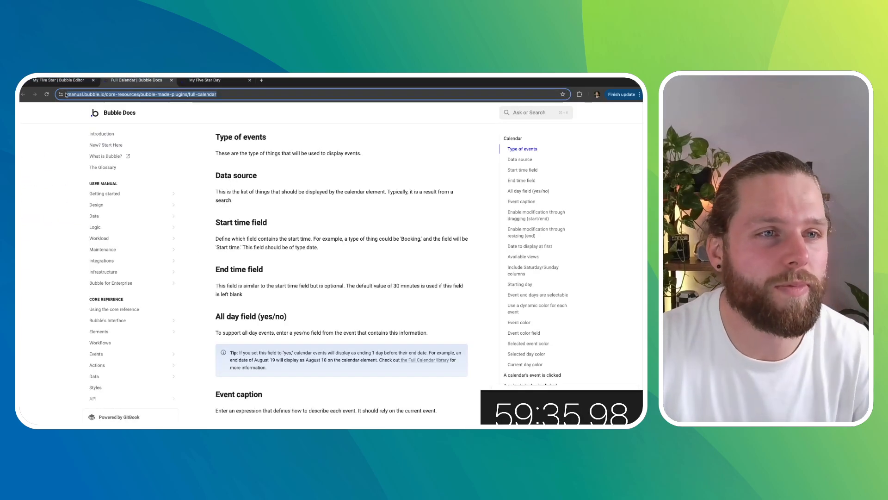
{"action": "left_click", "coordinate": [59, 80]}
{"action": "left_click", "coordinate": [262, 150]}
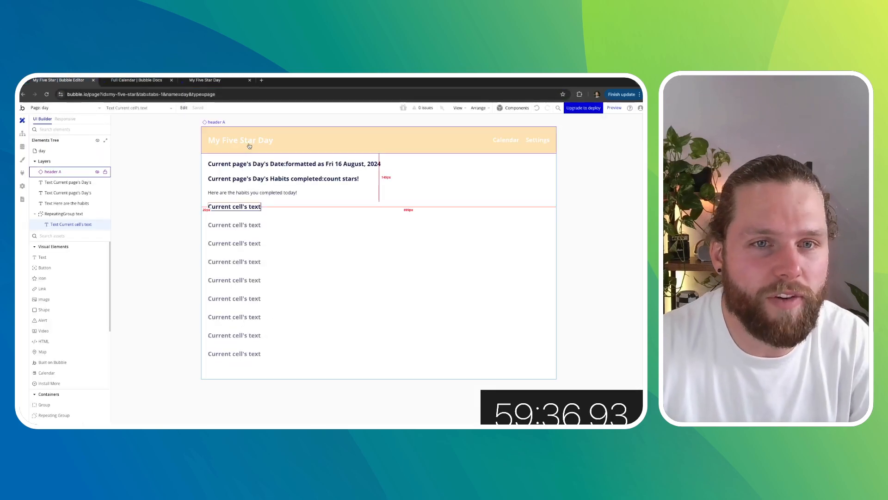
- Open the header reusable element and add a workflow so clicking the Calendar text goes to the index page
{"action": "left_click", "coordinate": [65, 107]}
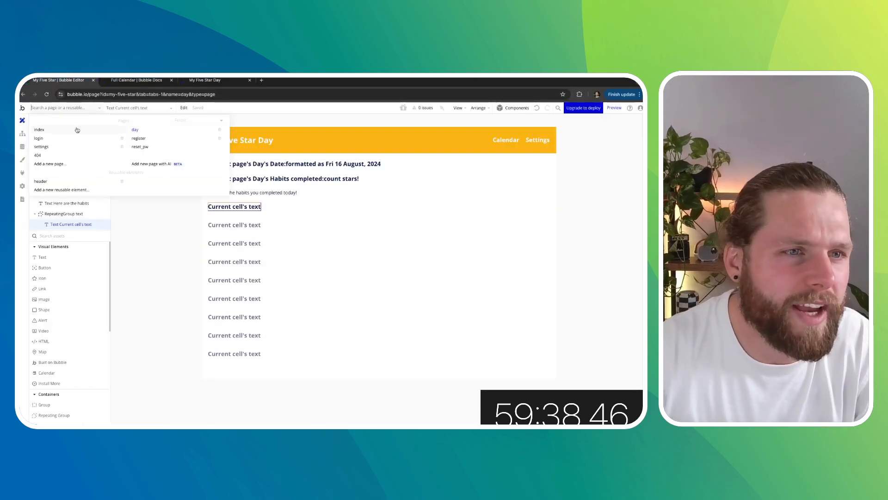
{"action": "left_click", "coordinate": [68, 183]}
{"action": "left_click", "coordinate": [474, 153]}
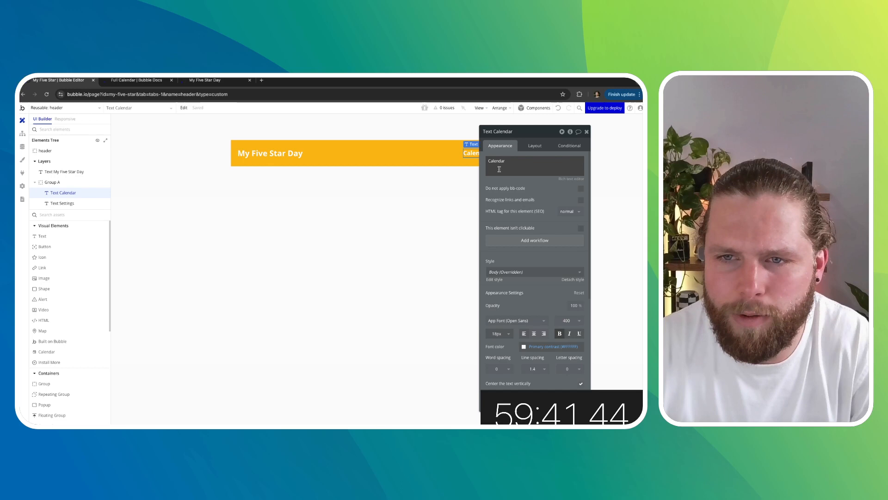
{"action": "left_click", "coordinate": [526, 241]}
{"action": "left_click", "coordinate": [80, 190]}
{"action": "mouse_move", "coordinate": [84, 231]}
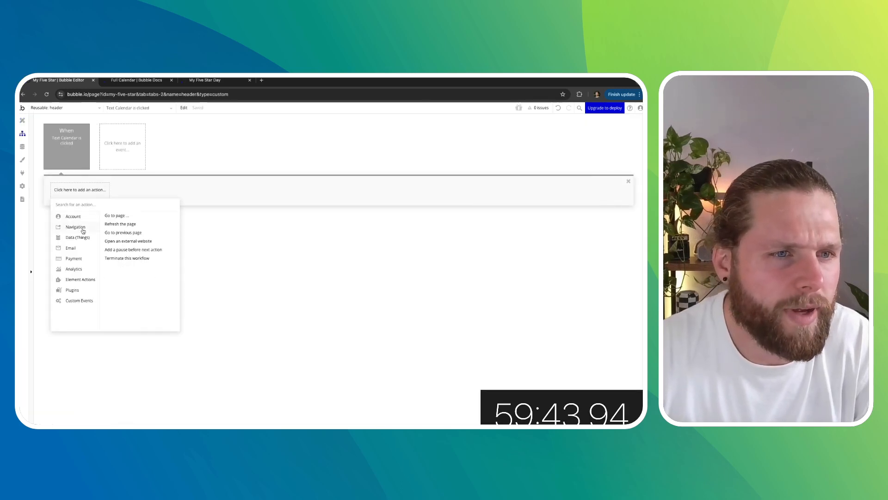
{"action": "left_click", "coordinate": [124, 215]}
{"action": "left_click", "coordinate": [556, 147]}
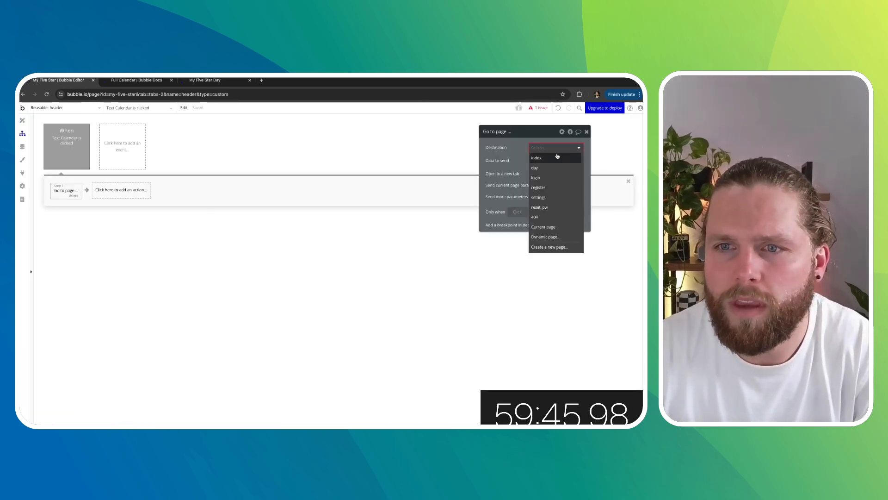
{"action": "left_click", "coordinate": [555, 156]}
{"action": "left_click", "coordinate": [22, 120]}
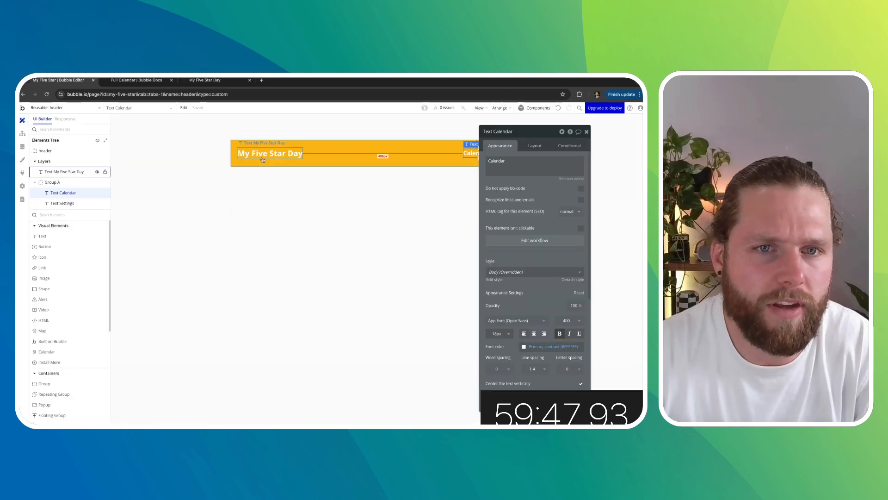
- Add a workflow so clicking the My Five Star Day title text goes to the index page
{"action": "left_click", "coordinate": [278, 153]}
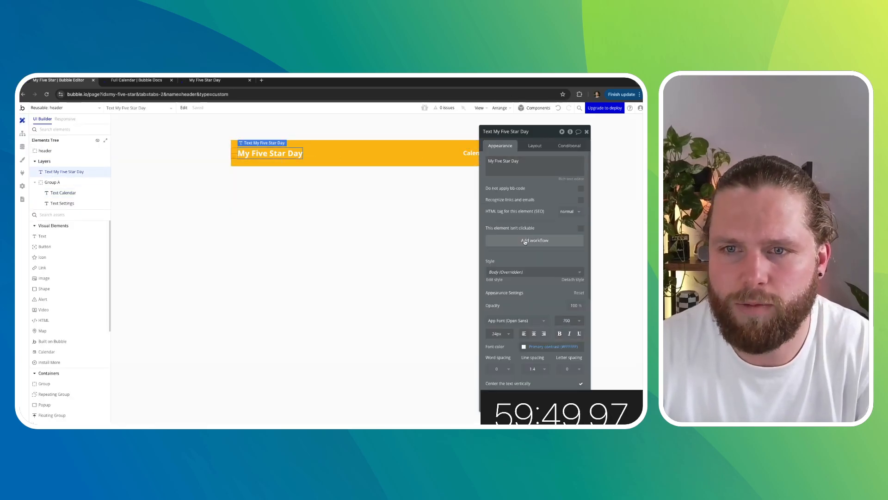
{"action": "left_click", "coordinate": [526, 240]}
{"action": "left_click", "coordinate": [80, 190]}
{"action": "mouse_move", "coordinate": [81, 229]}
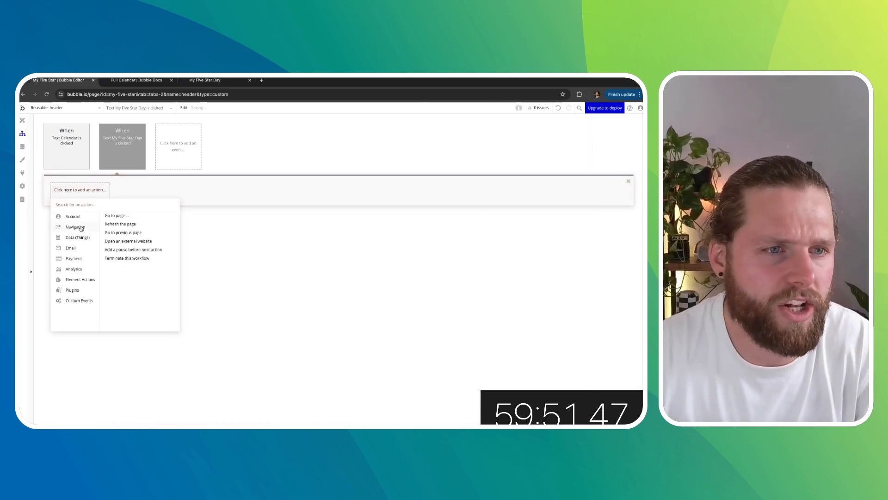
{"action": "left_click", "coordinate": [117, 216]}
{"action": "left_click", "coordinate": [555, 147]}
{"action": "left_click", "coordinate": [539, 167]}
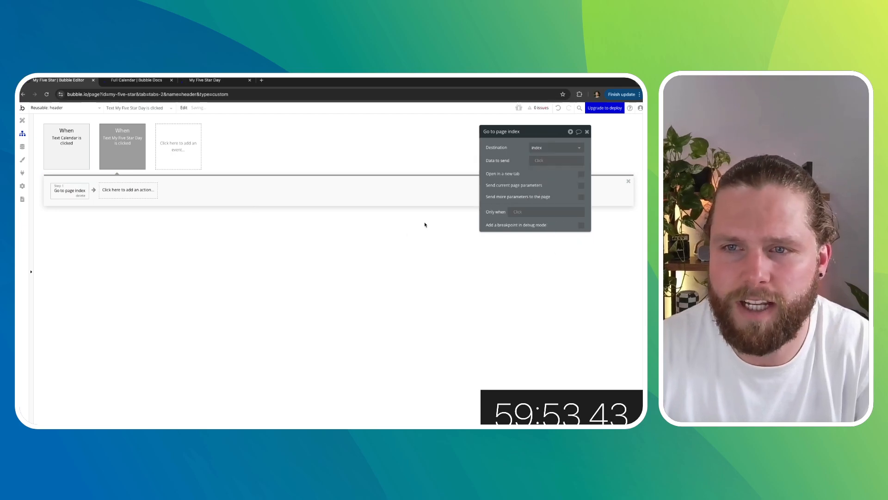
{"action": "left_click", "coordinate": [22, 120]}
- Add a workflow so clicking the Settings text goes to the settings page
{"action": "left_click_drag", "start_coordinate": [555, 133], "coordinate": [372, 154]}
{"action": "left_click", "coordinate": [510, 152]}
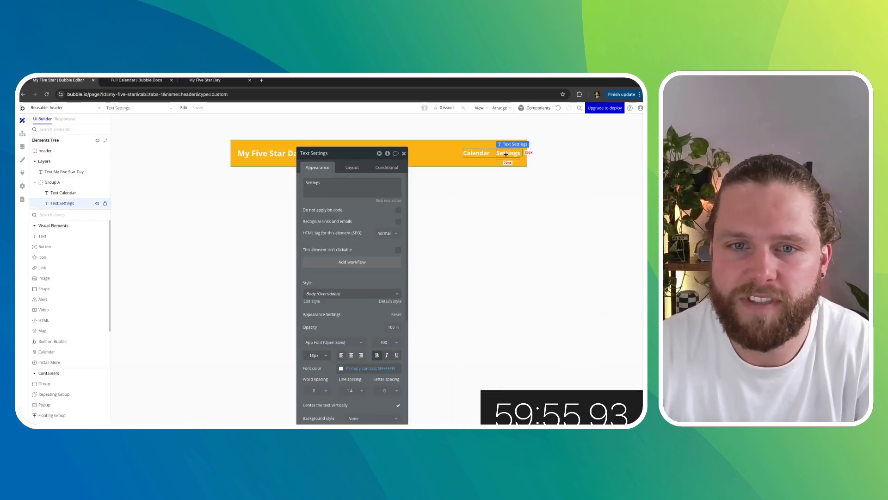
{"action": "left_click", "coordinate": [343, 263]}
{"action": "left_click", "coordinate": [104, 191]}
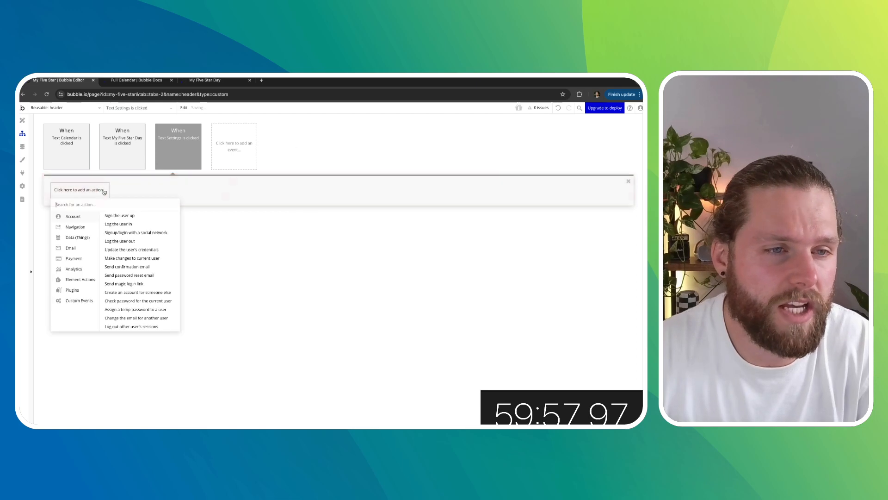
{"action": "left_click", "coordinate": [117, 215]}
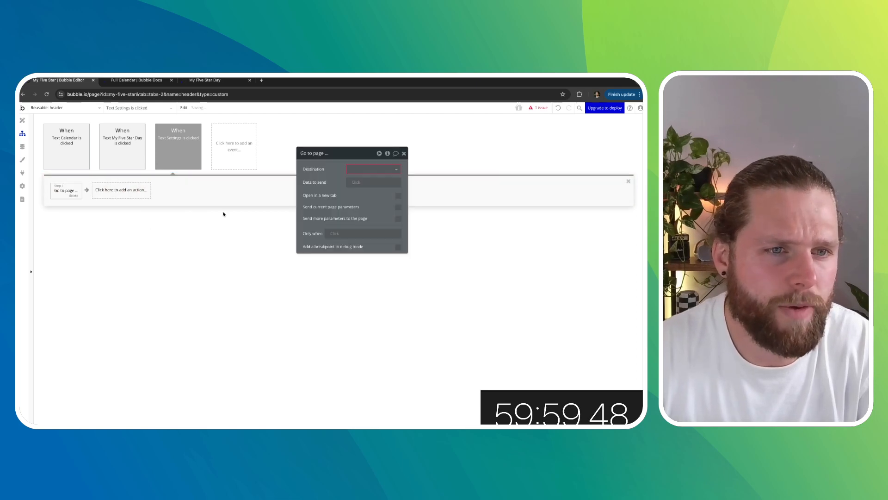
{"action": "left_click", "coordinate": [390, 169]}
{"action": "left_click", "coordinate": [357, 219]}
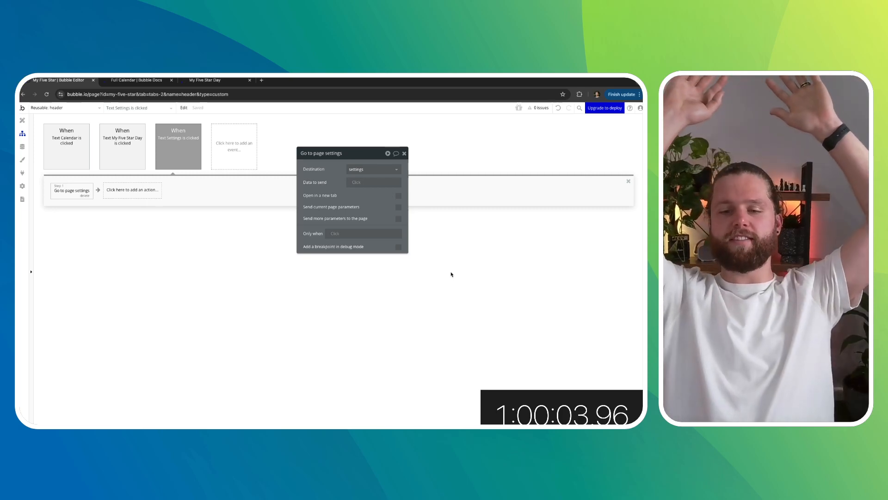
{"action": "left_click", "coordinate": [405, 154]}
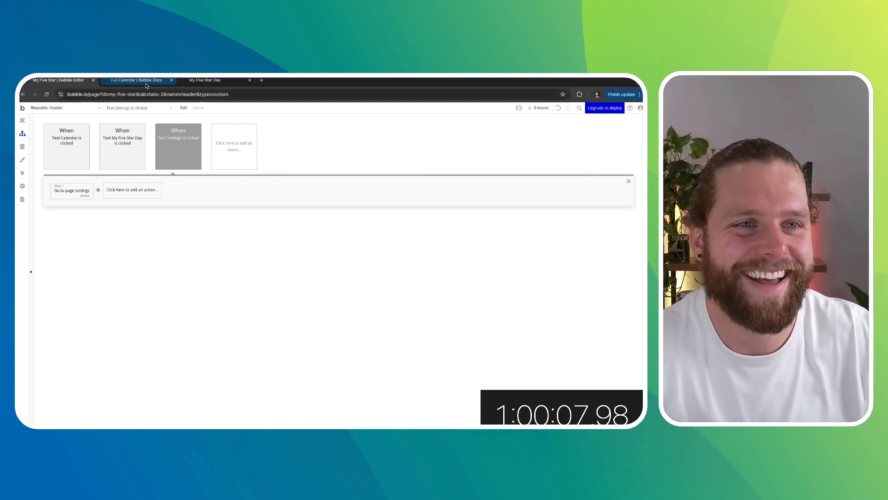
- Log the day's habits again in the running app
{"action": "key", "text": "ctrl+Tab"}
{"action": "left_click", "coordinate": [207, 80]}
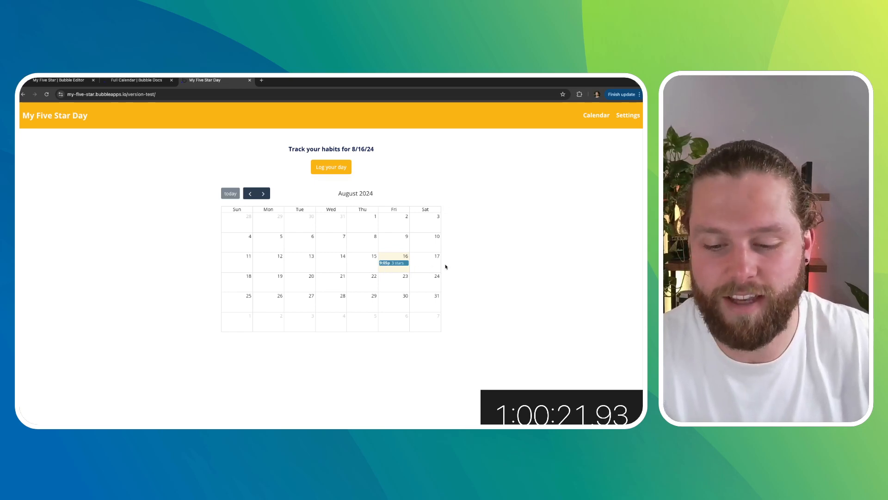
{"action": "left_click", "coordinate": [332, 170]}
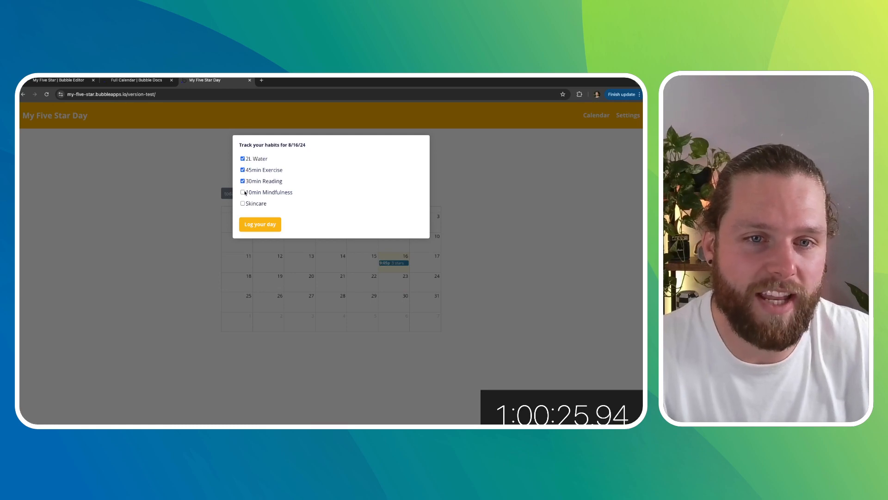
{"action": "left_click", "coordinate": [266, 223]}
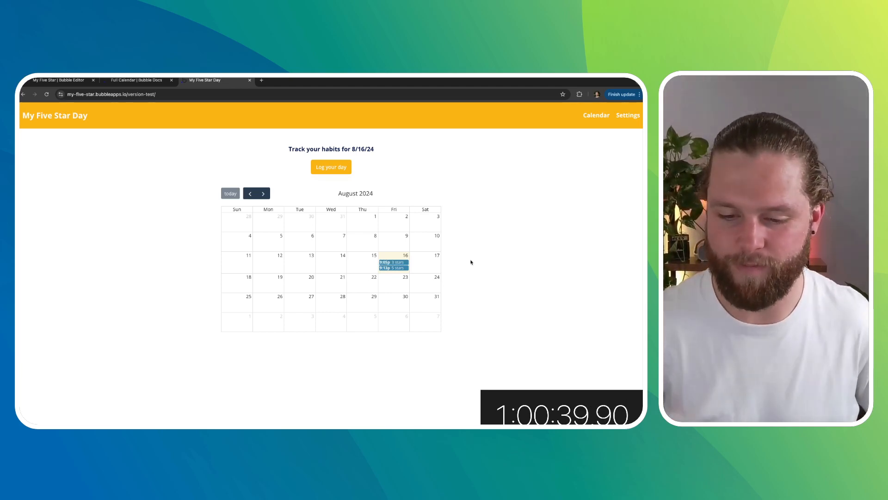
- Open the new calendar entry's day page, then return home through the header title
{"action": "left_click", "coordinate": [397, 268]}
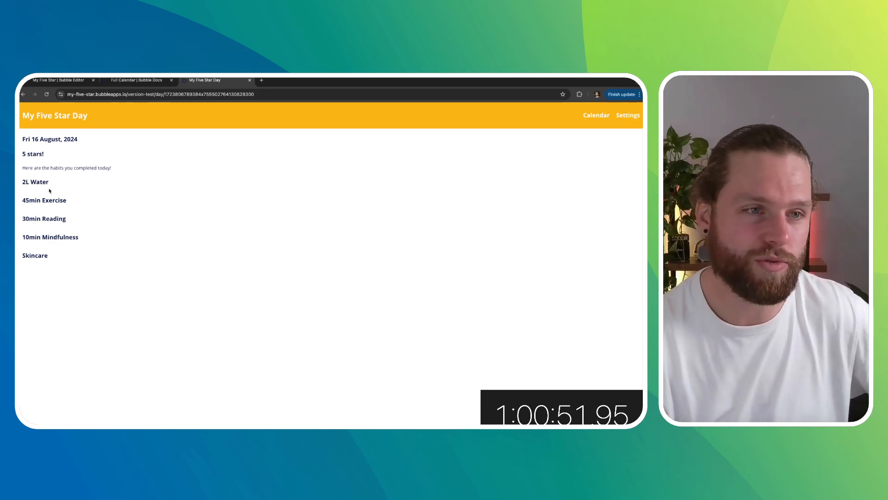
{"action": "left_click", "coordinate": [76, 116]}
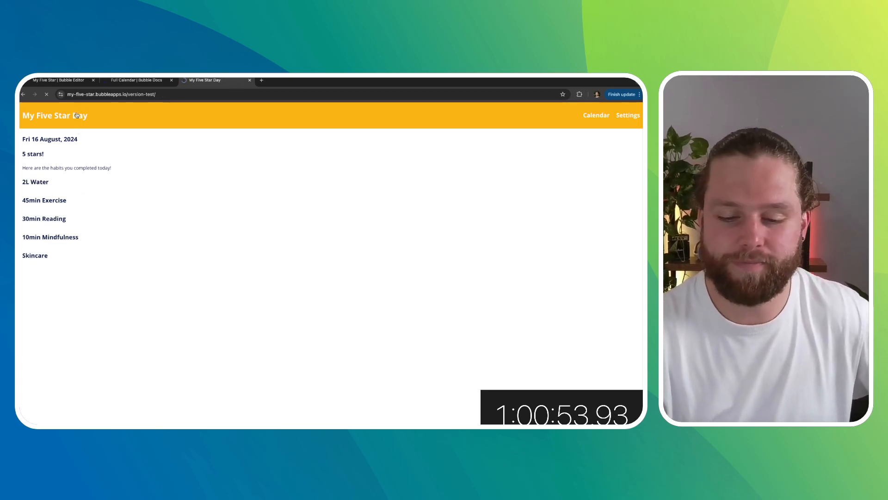